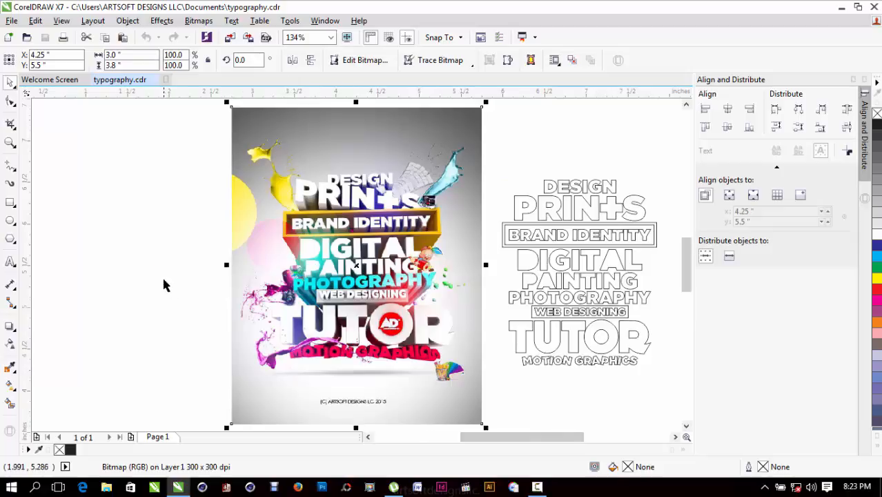
Examine the finished typography poster and the outlined and solid lettering layouts beside it.
scroll(164, 285, down, 3)
key(z)
drag(188, 207, 59, 376)
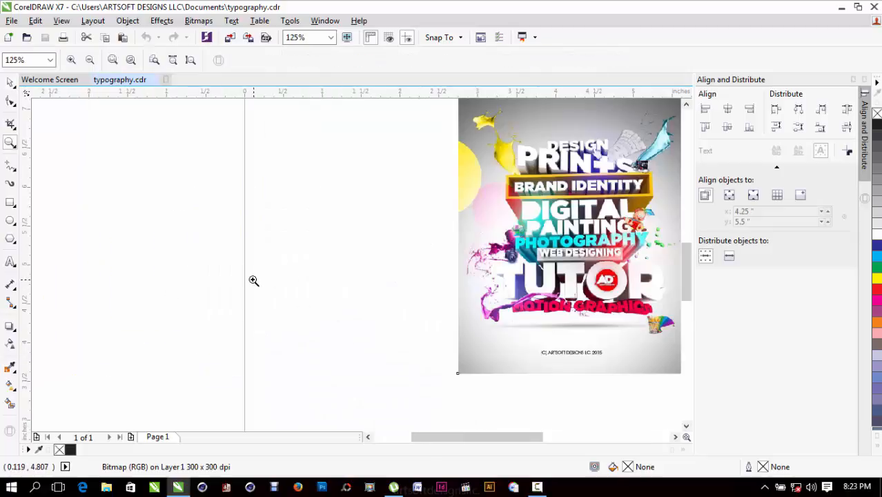
drag(208, 370, 659, 74)
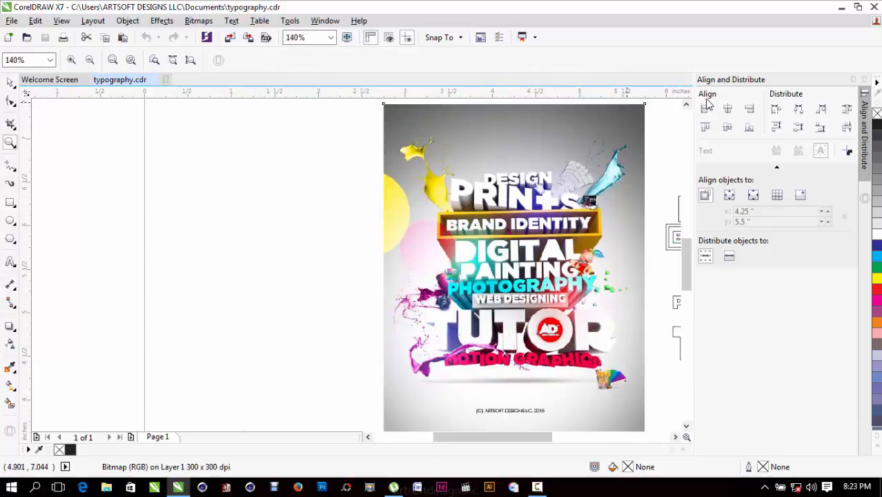
click(10, 82)
scroll(477, 241, down, 3)
key(z)
drag(431, 208, 524, 274)
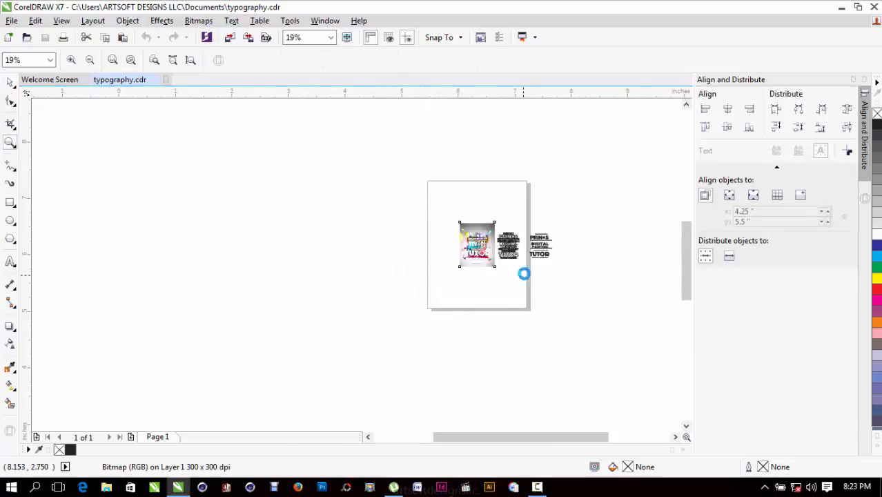
drag(273, 171, 582, 366)
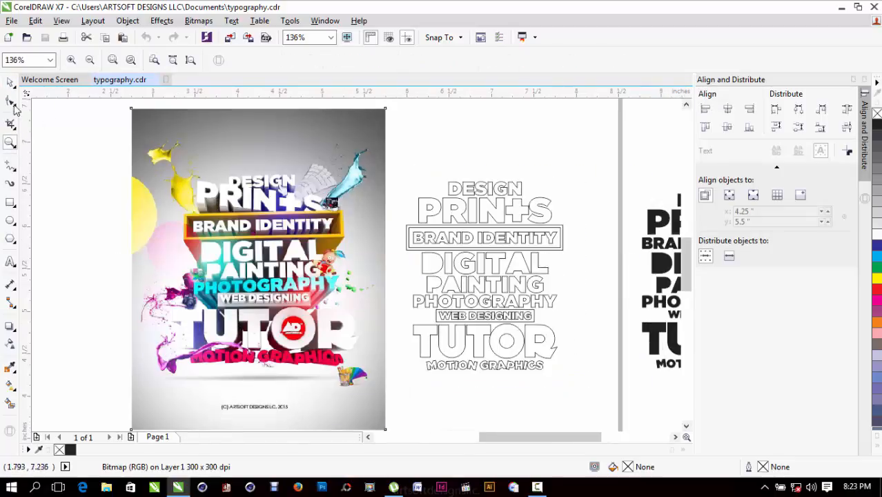
click(10, 83)
click(60, 171)
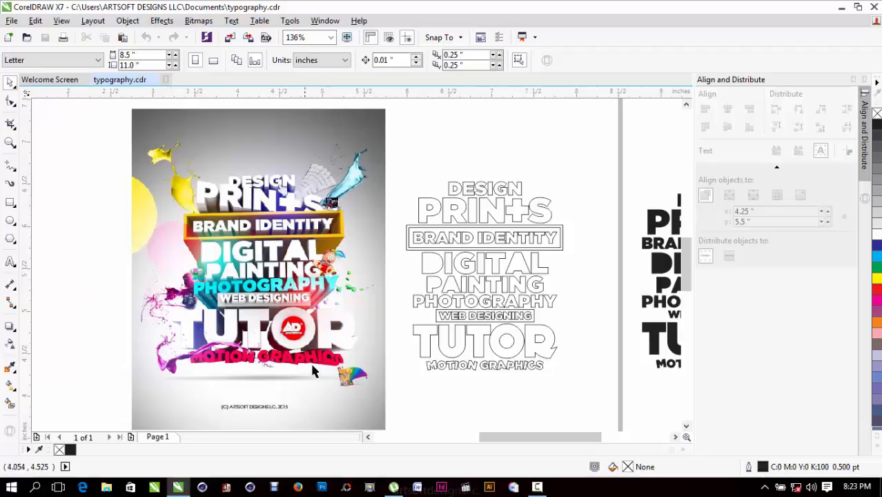
Start an artistic text at 15 pt in the blank page area beside the poster and enter DESIGN as its first line.
scroll(209, 336, down, 3)
scroll(221, 316, up, 3)
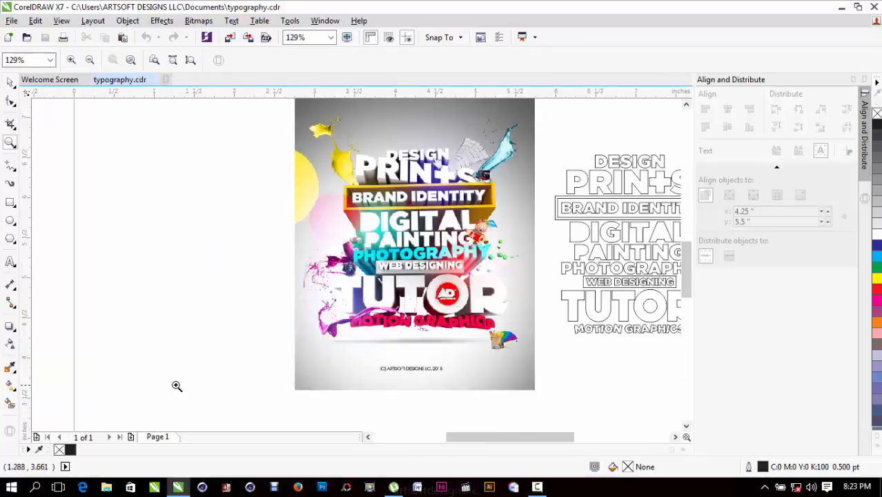
key(F2)
drag(68, 377, 526, 135)
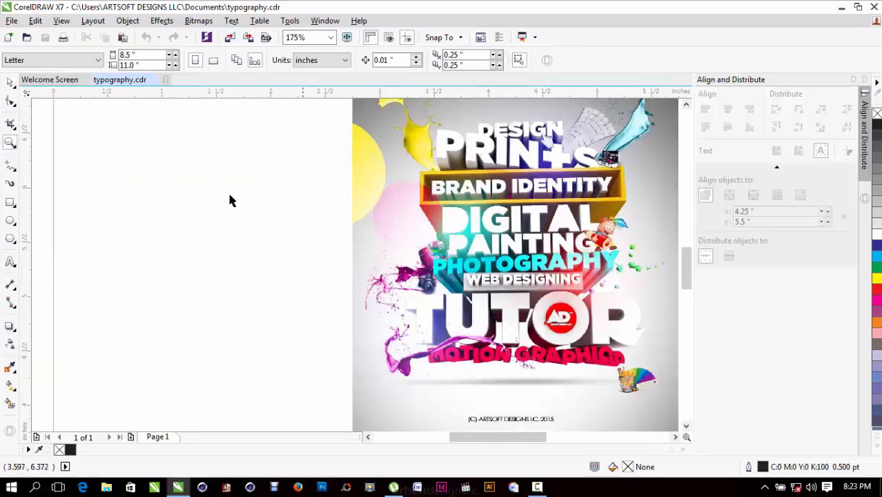
click(9, 262)
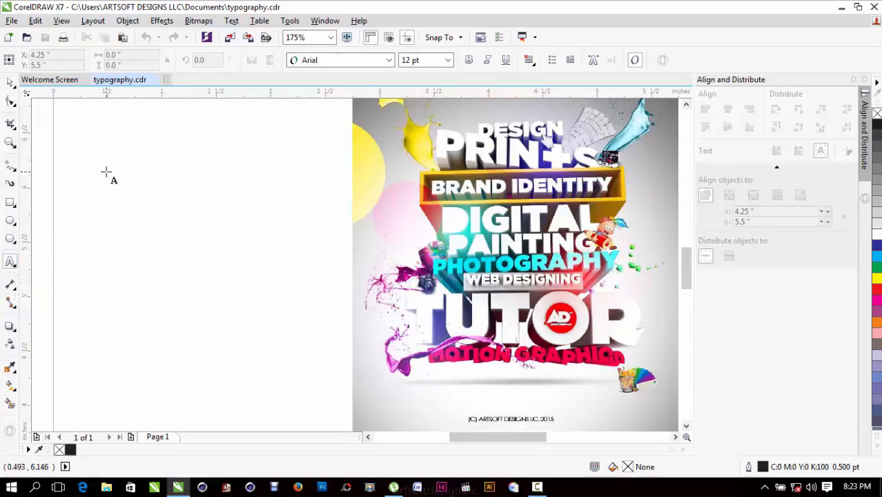
click(84, 130)
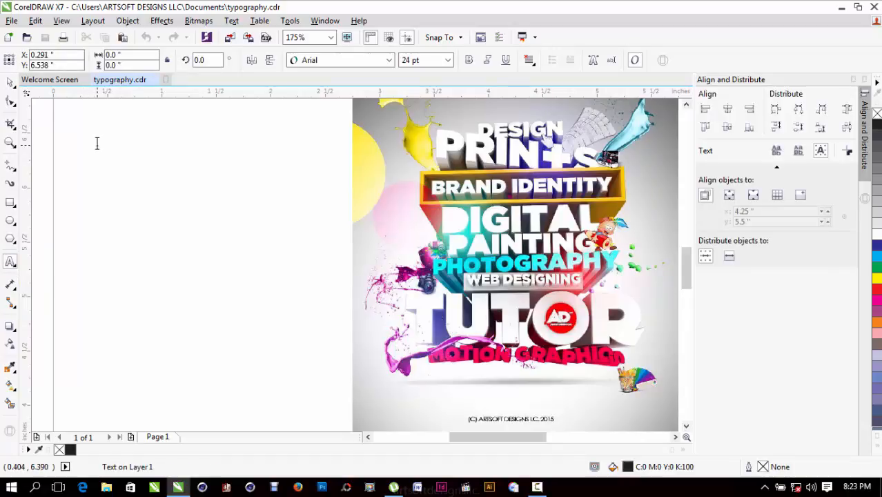
click(97, 145)
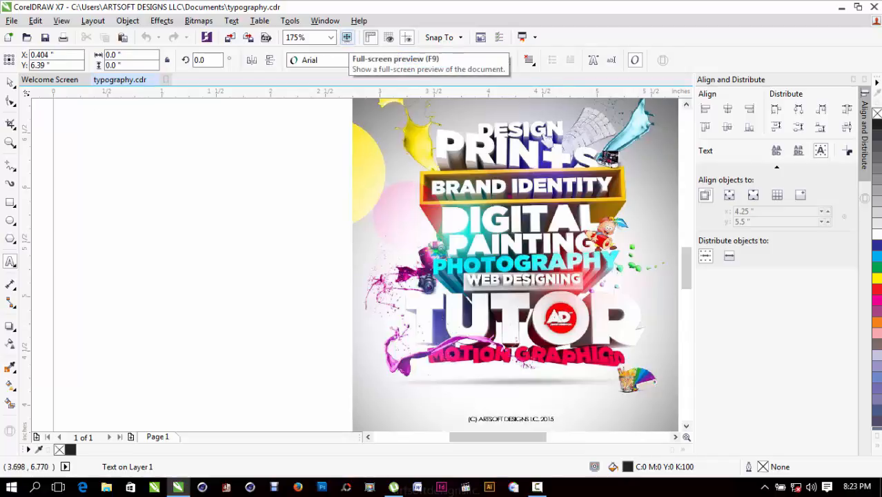
right_click(311, 127)
click(89, 131)
click(91, 129)
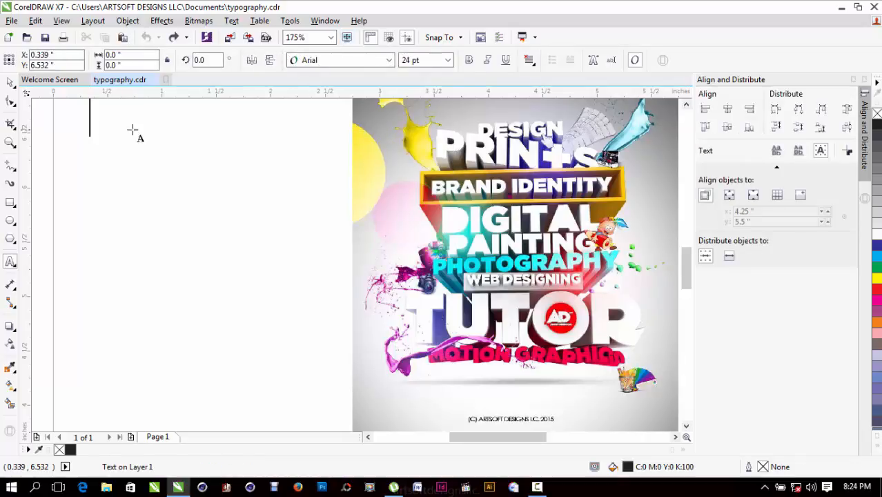
click(413, 60)
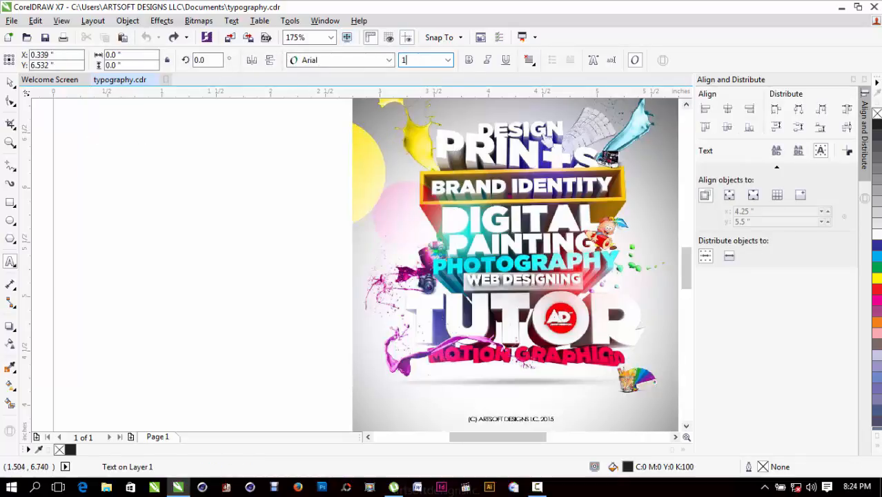
key(Return)
text(DESIGN)
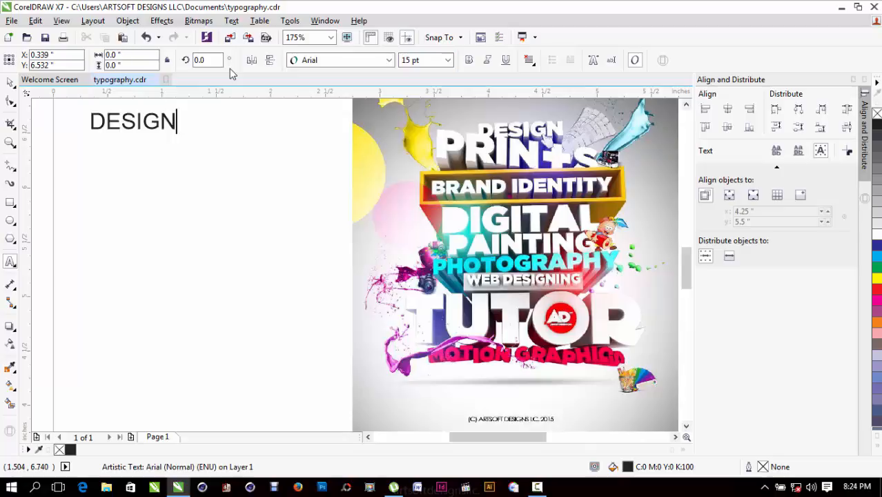
Add the lines PRIN+S, BRAND IDENTITY and DIGITAL below DESIGN in the same text.
key(Return)
text(PRINT)
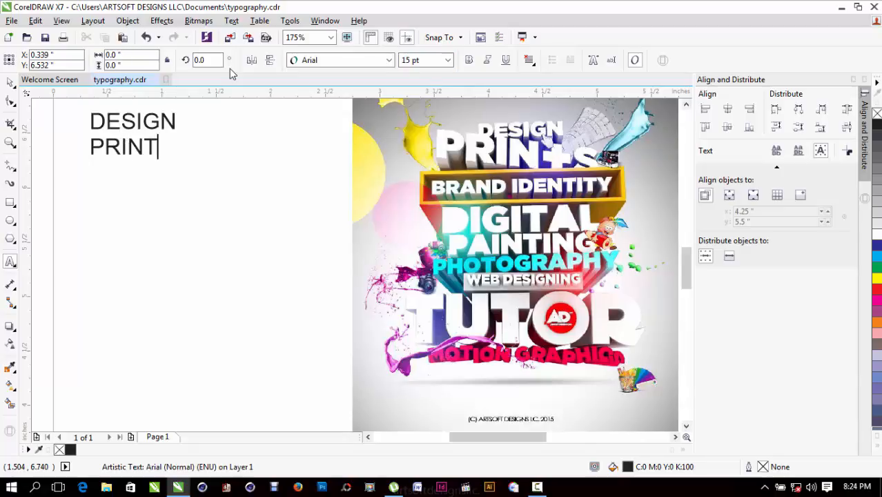
key(BackSpace)
text(+S )
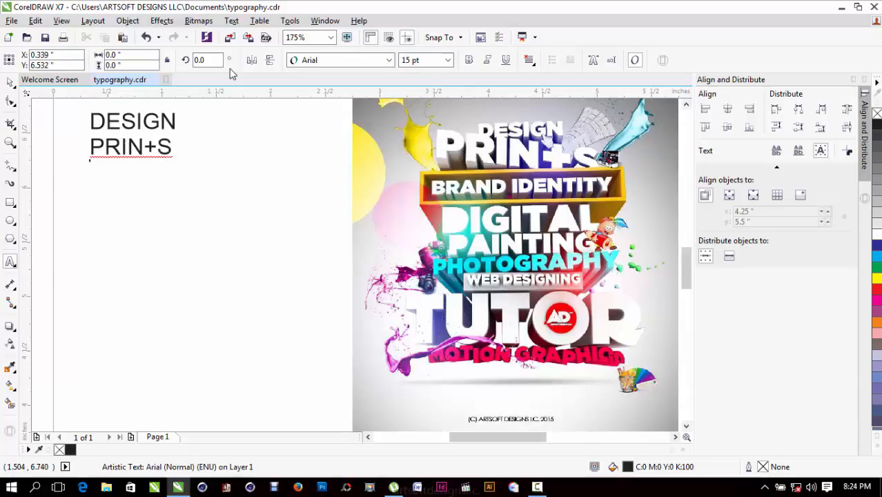
text(BRAND)
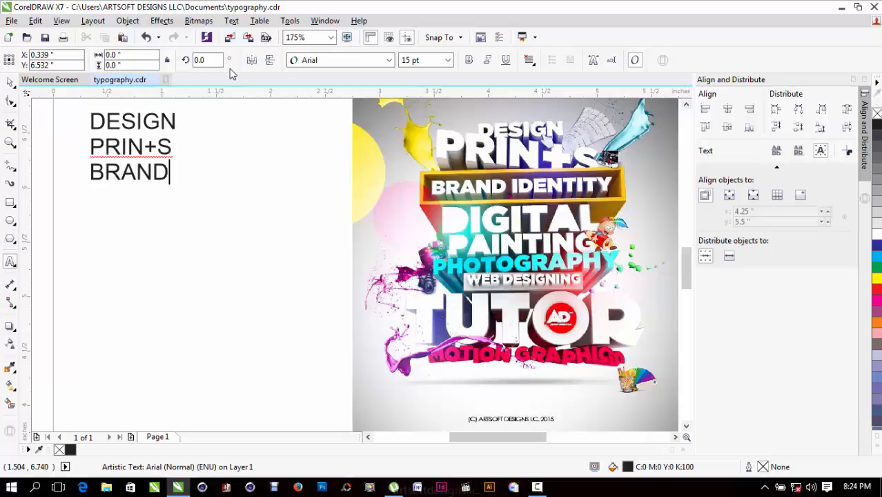
text( IDENTITY)
key(Return)
text(DIGITAL)
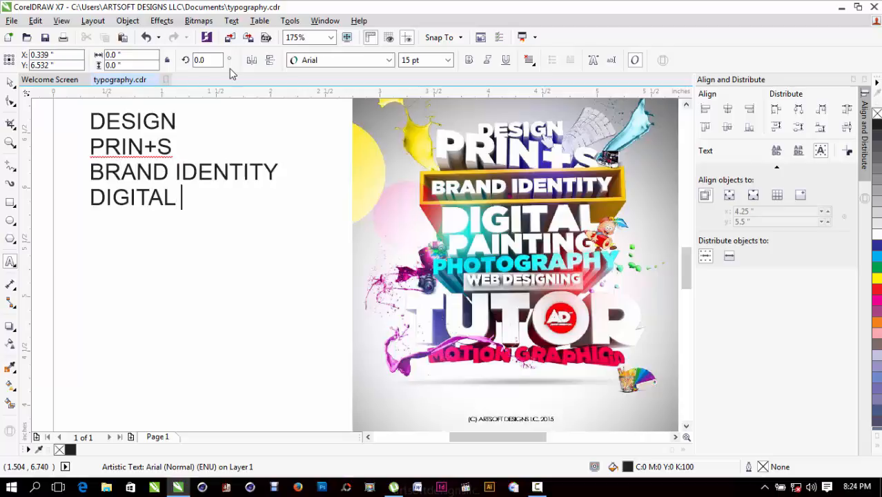
Continue the text with the lines PAINTING, PHOTOGRAPHY and WEB DESIGNING.
key(Return)
text(PAINTING)
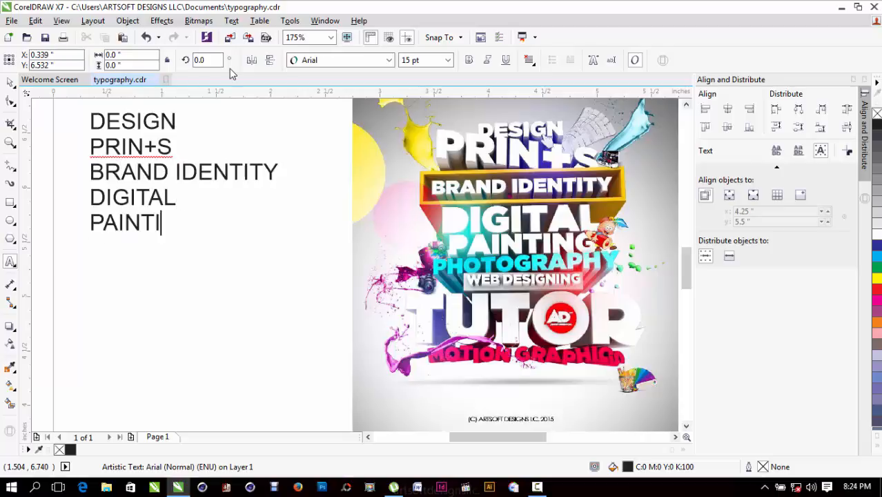
key(Return)
text(PHOTOGRAPHY)
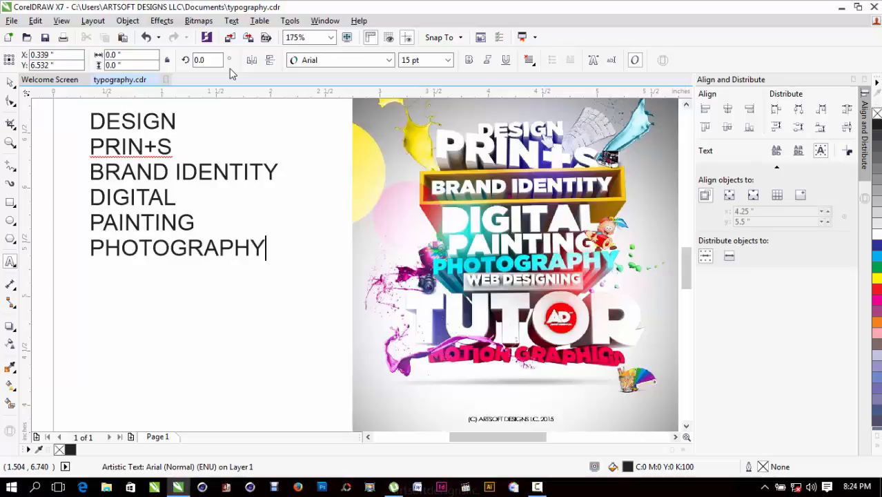
key(Return)
text(WED)
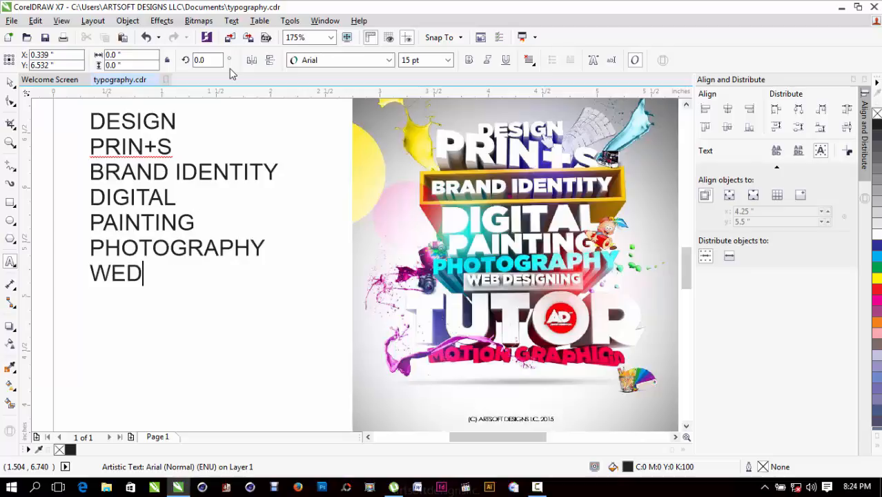
key(BackSpace)
text(B DESIGNING)
key(Return)
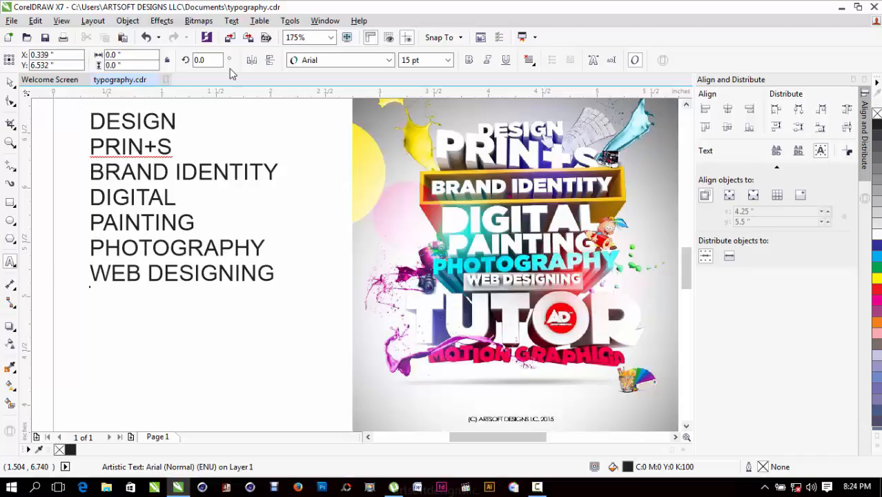
Add TUTOR as the line below WEB DESIGNING.
text(TURO)
key(BackSpace)
key(BackSpace)
text(TO)
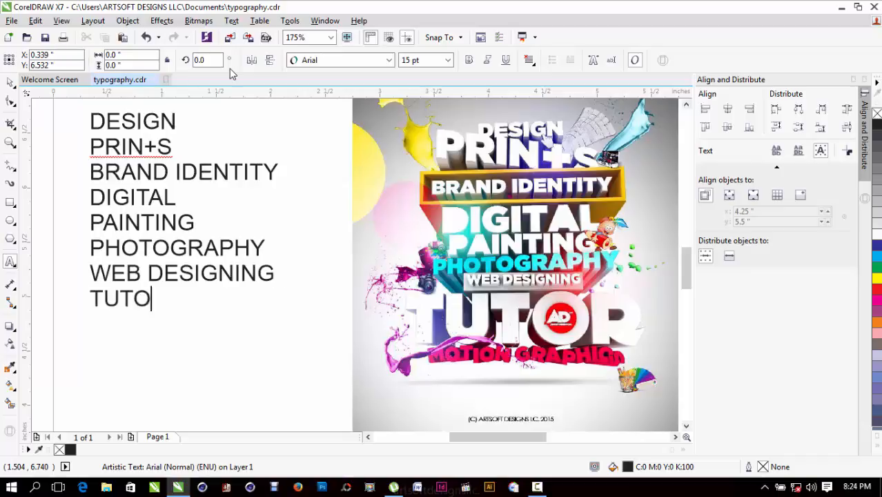
text(R)
Enter MOTION GRAPHICS as the last line and finish editing the text.
key(Return)
text(MOTIN GRAPH)
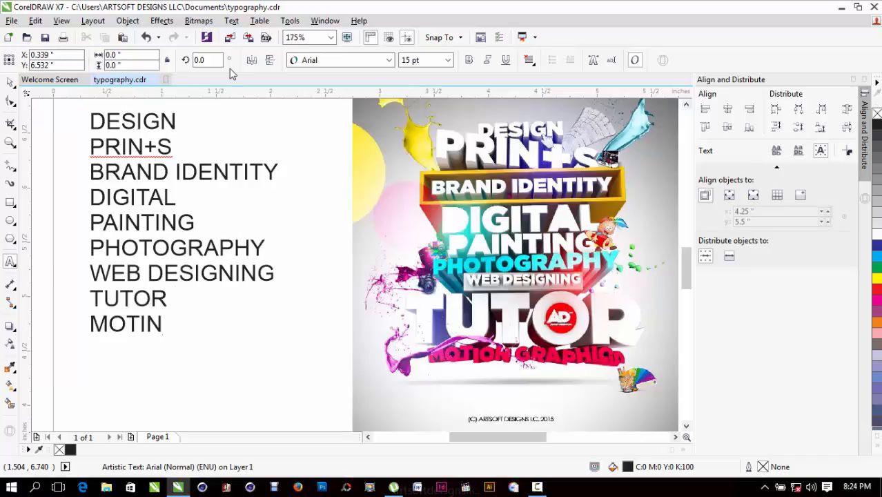
key(BackSpace)
key(BackSpace)
key(BackSpace)
key(BackSpace)
key(BackSpace)
key(BackSpace)
key(BackSpace)
text(ON GRAPHICS)
key(ctrl+space)
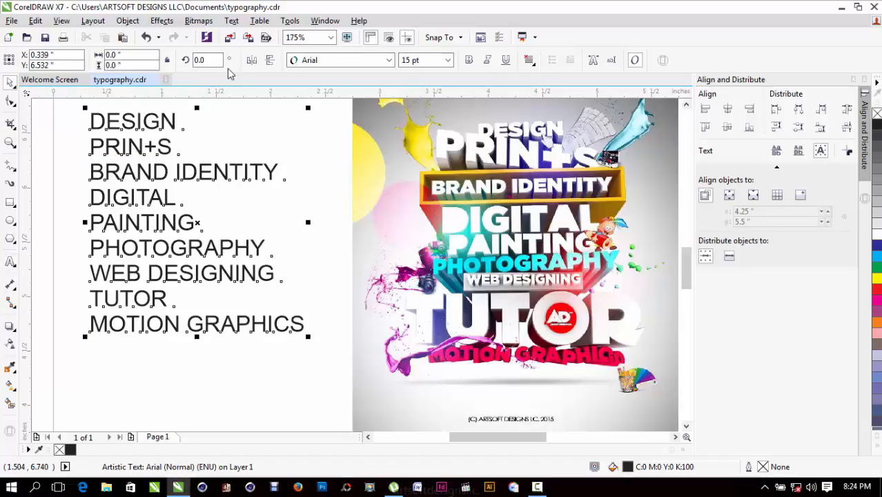
Move the text block lower on the page and break it apart into separate lines.
drag(228, 172, 240, 243)
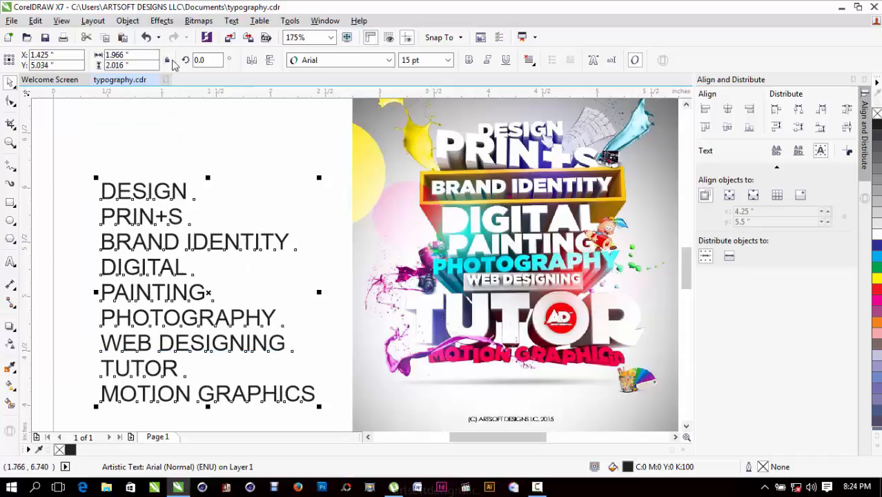
click(127, 20)
click(193, 214)
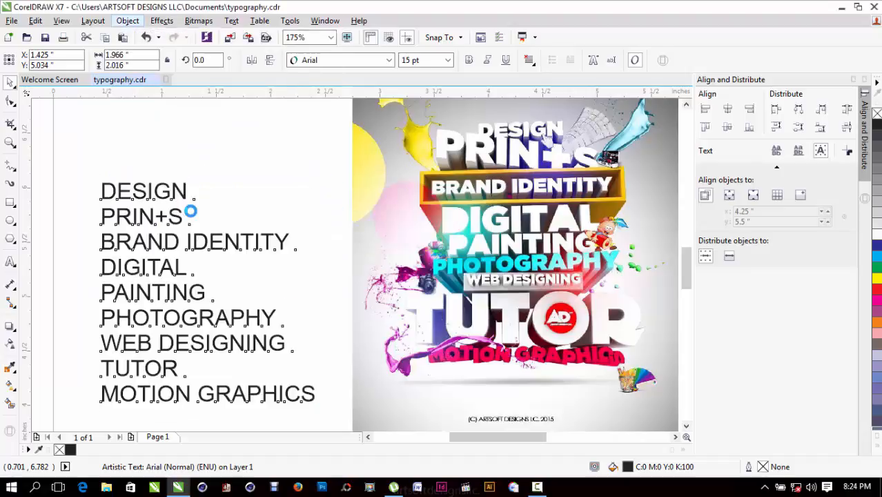
Set the DESIGN line in Gotham Ultra (Black) and move it up, clear of the other lines.
click(183, 192)
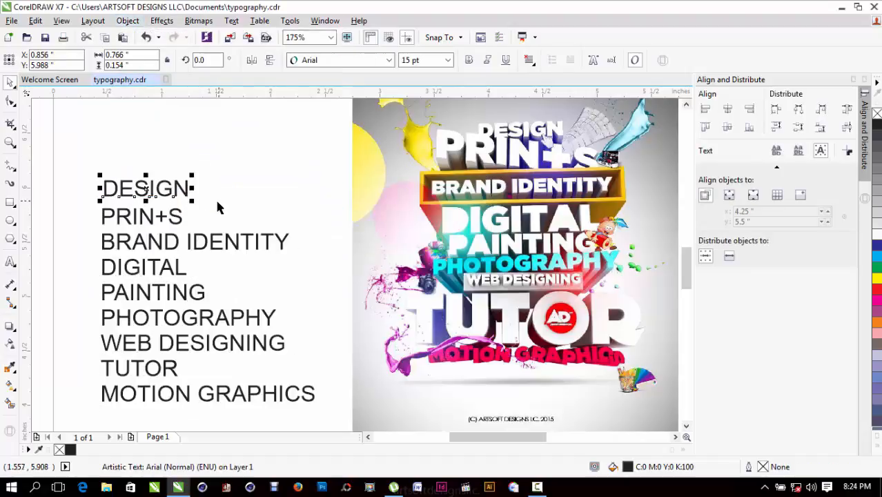
click(317, 62)
click(316, 62)
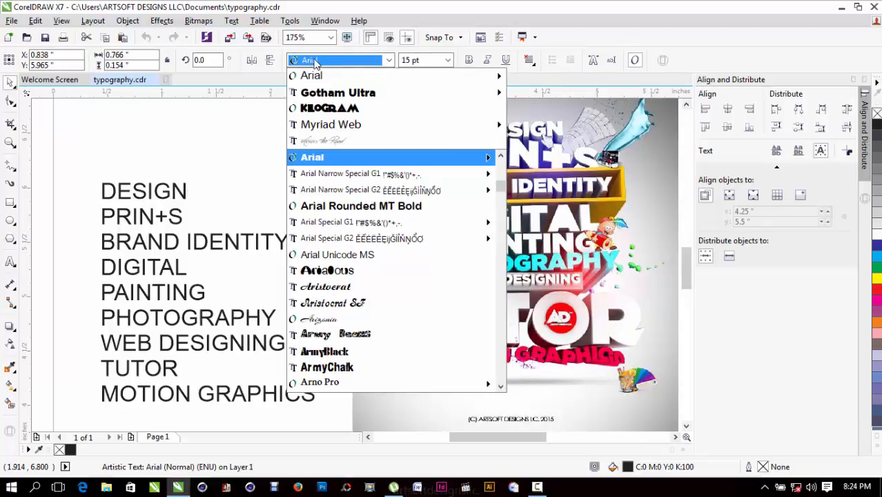
mouse_move(336, 97)
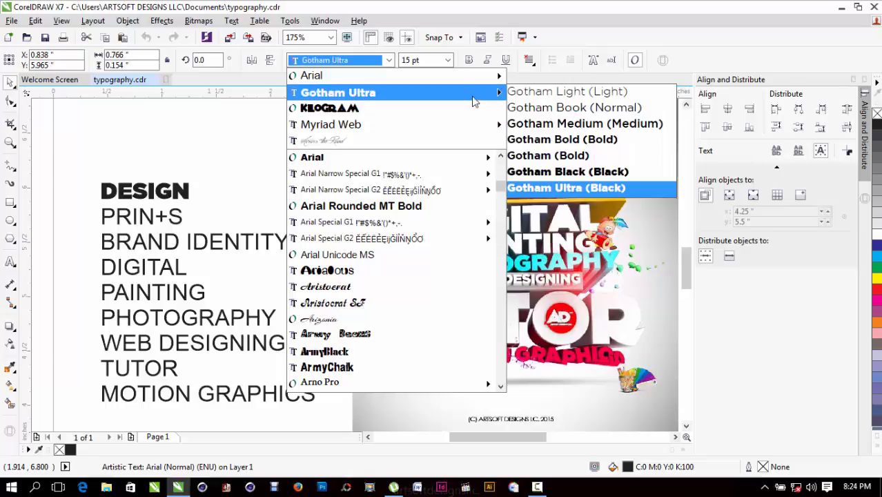
click(616, 189)
drag(185, 198, 236, 147)
Set PRIN+S in Gotham Ultra, enlarge it to about 24.9 pt and place it directly beneath DESIGN.
click(178, 218)
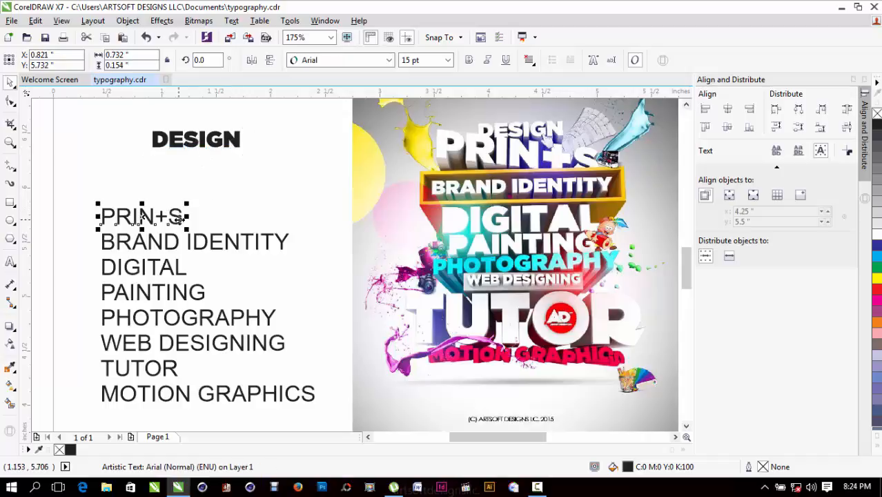
click(319, 61)
click(323, 108)
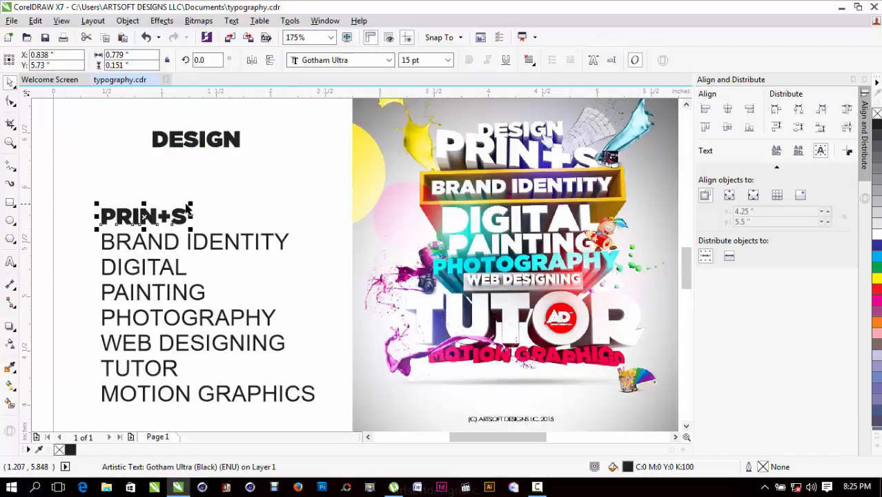
drag(186, 208, 238, 169)
drag(232, 202, 251, 153)
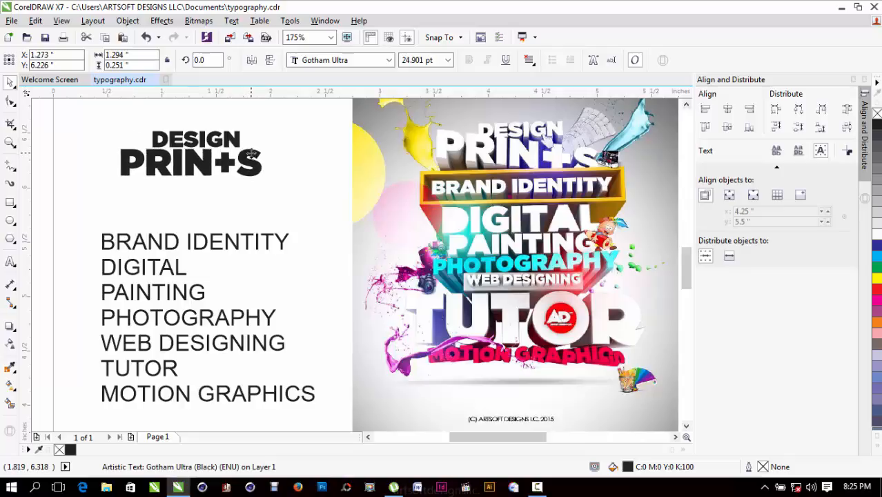
Align DESIGN centred horizontally over PRIN+S.
click(223, 142)
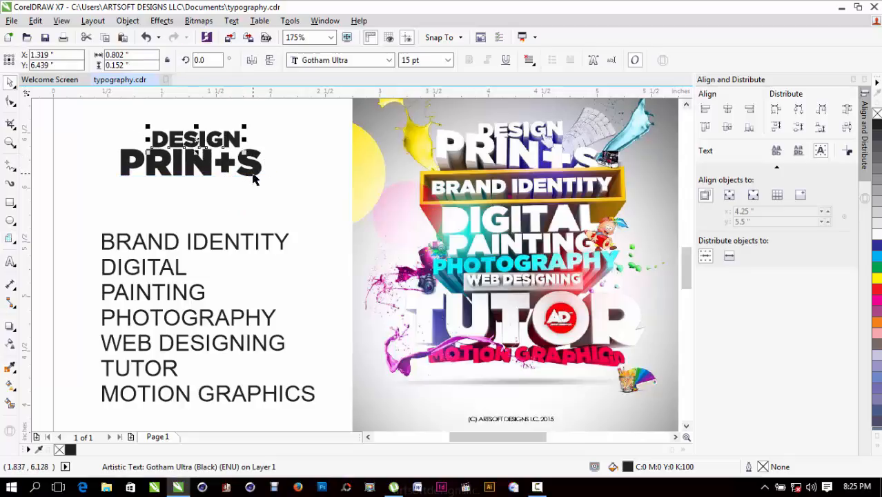
shift+click(253, 178)
click(152, 193)
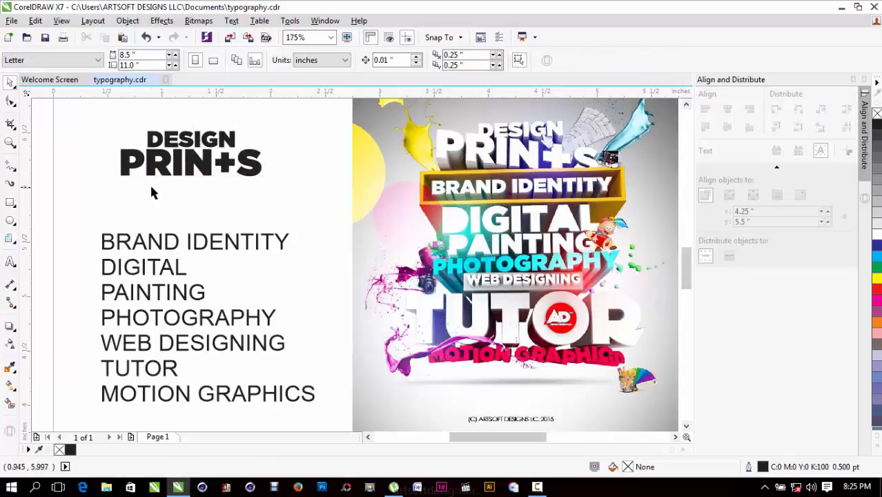
Set the BRAND IDENTITY line in Gotham Ultra and tighten its letter spacing to about 1.75 in wide.
click(153, 249)
click(310, 61)
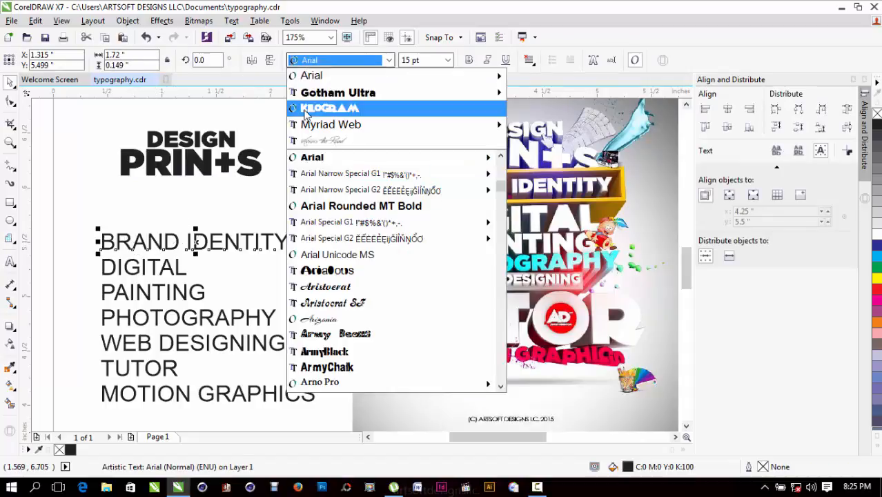
click(335, 91)
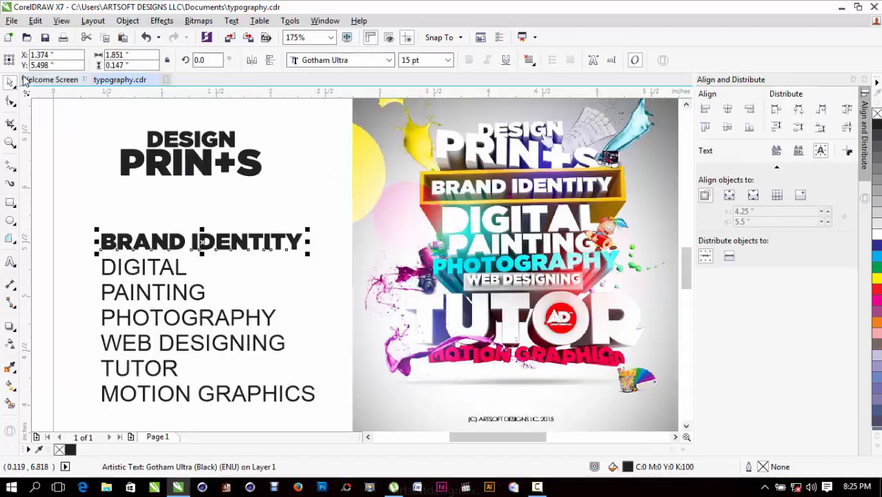
click(7, 102)
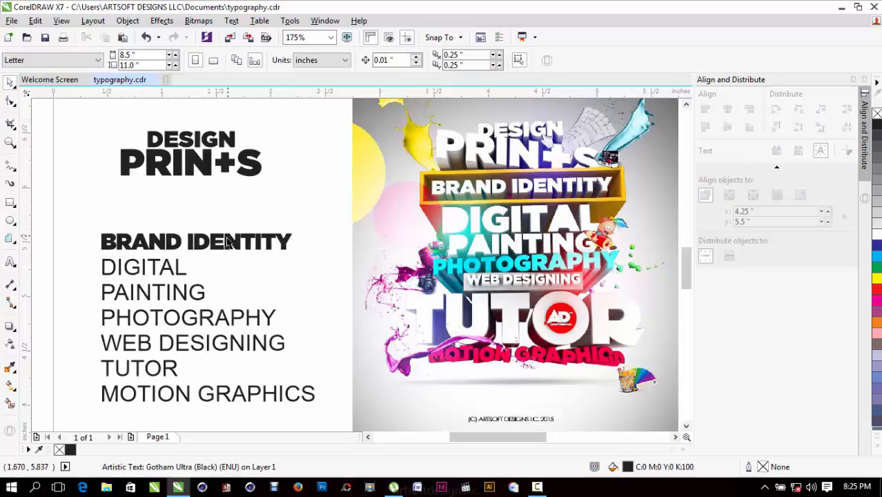
Place BRAND IDENTITY directly beneath PRIN+S, shrunk to about 12.2 pt and centred horizontally on it.
drag(229, 243, 223, 188)
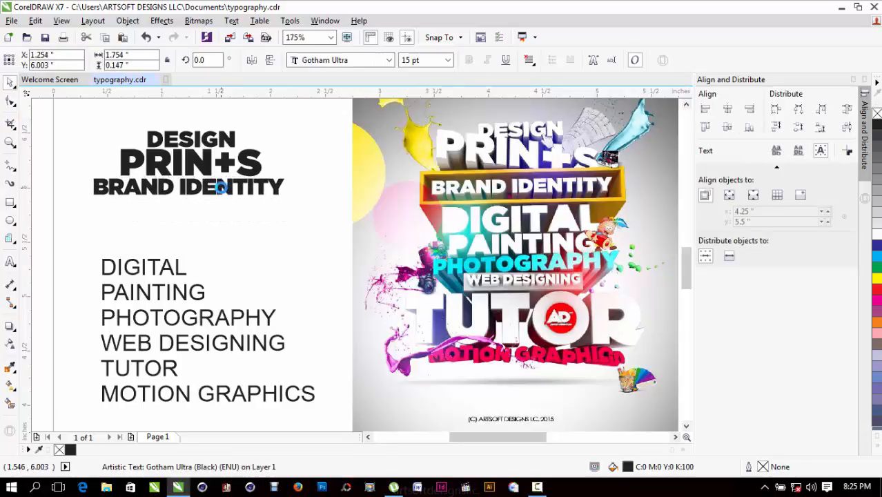
drag(290, 184, 272, 172)
click(279, 180)
shift+click(246, 165)
key(c)
click(239, 206)
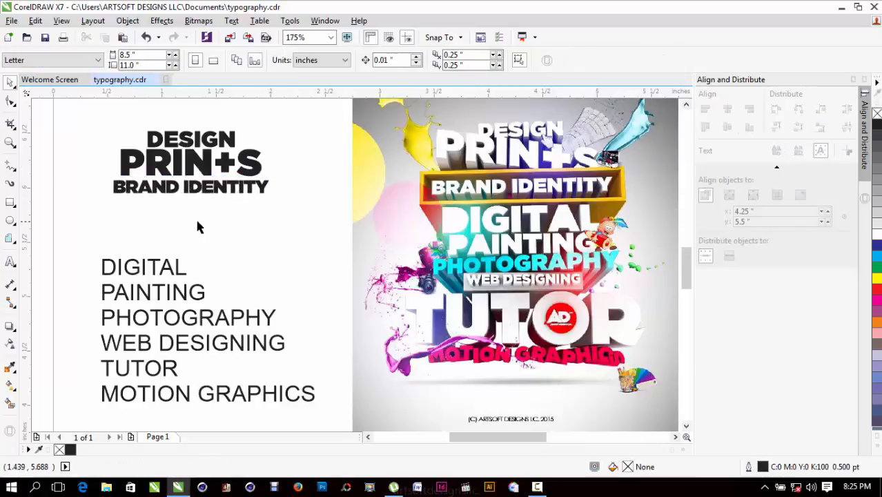
key(F2)
drag(113, 136, 336, 265)
click(300, 219)
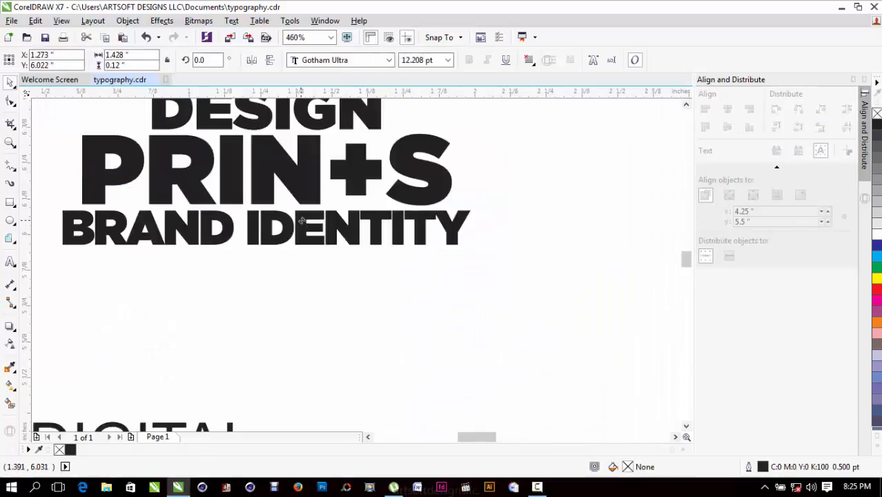
Move DIGITAL beneath BRAND IDENTITY and set it in Gotham Ultra at about 20 pt.
scroll(302, 215, down, 3)
key(F2)
drag(235, 171, 564, 350)
click(262, 302)
drag(147, 297, 164, 218)
click(364, 63)
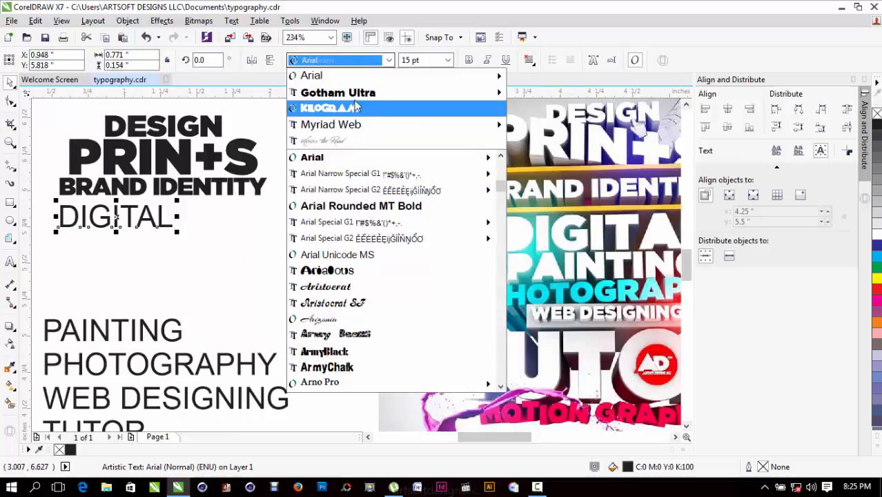
click(351, 92)
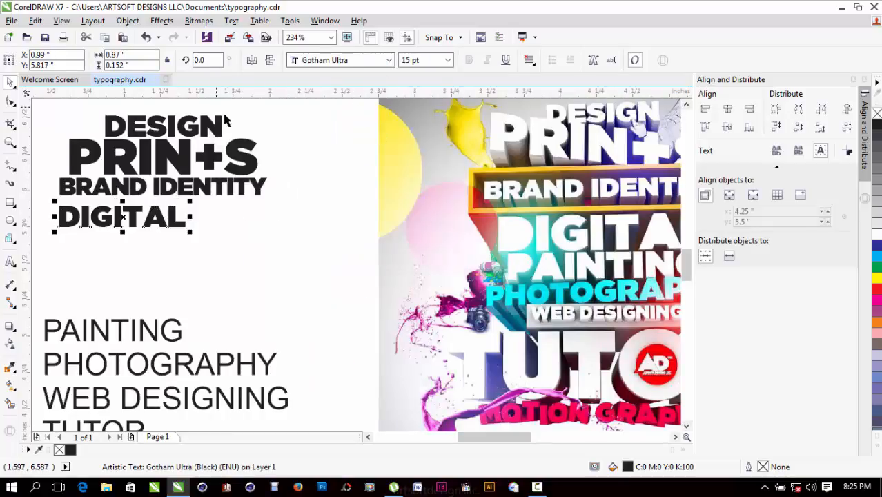
drag(191, 232, 232, 261)
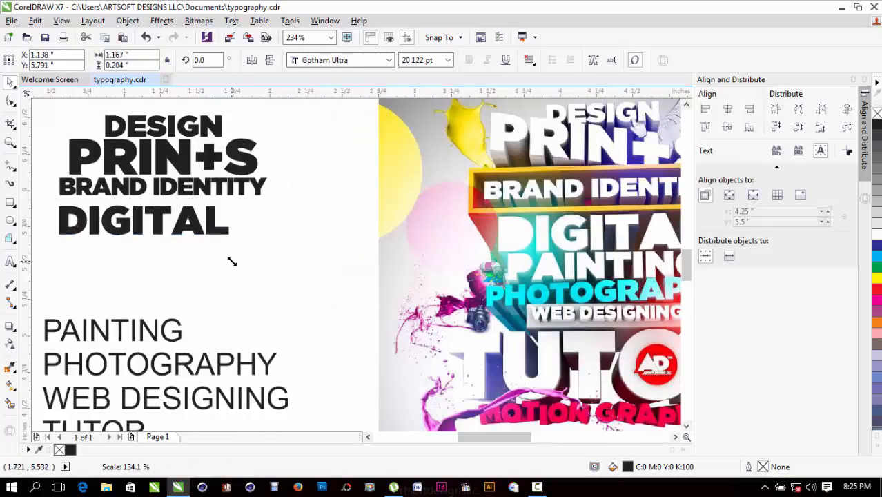
Centre DIGITAL horizontally under BRAND IDENTITY and move it up to close the gap between them.
shift+click(223, 188)
key(c)
key(Escape)
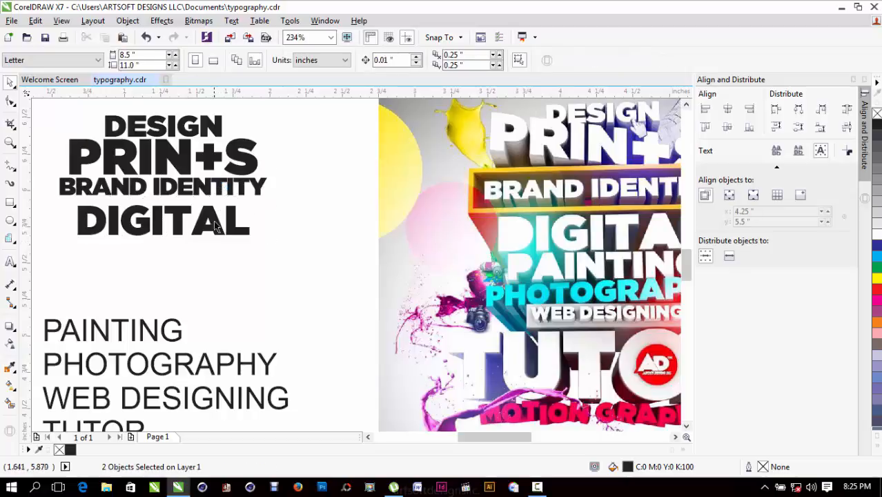
click(210, 229)
drag(210, 229, 215, 214)
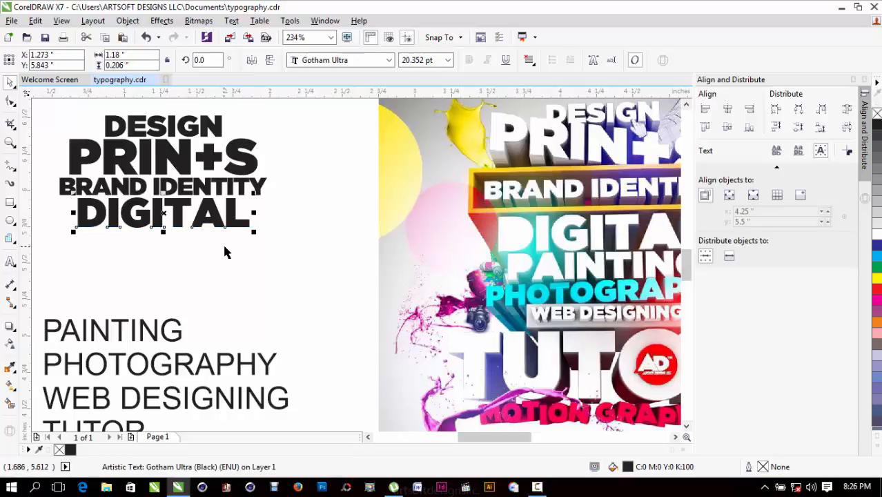
Convert DIGITAL to curves, break it apart and weld the pieces so the enclosed letter holes are filled.
key(ctrl+q)
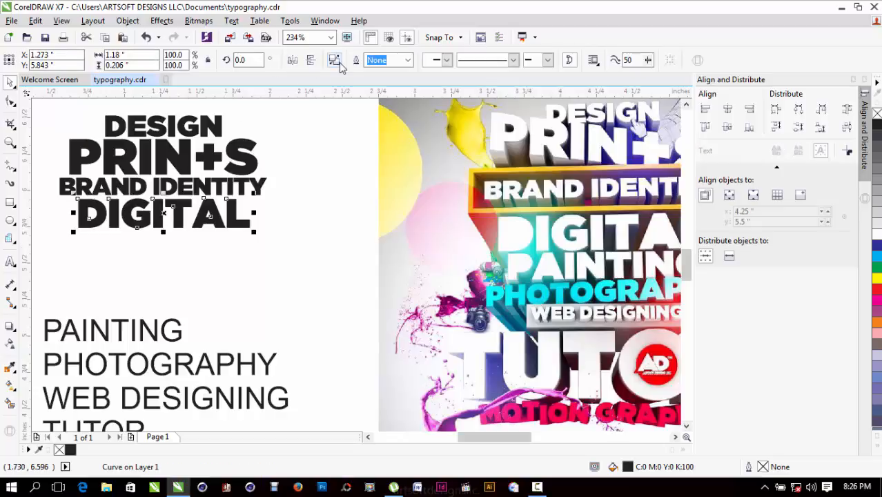
click(335, 60)
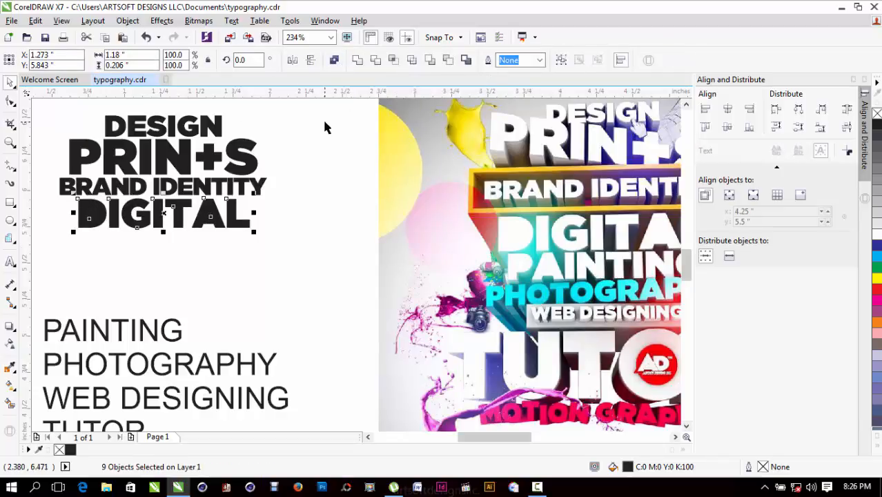
click(358, 63)
click(291, 265)
Move PAINTING directly beneath DIGITAL and set it in Gotham Ultra.
scroll(186, 205, down, 2)
key(z)
drag(99, 134, 383, 352)
key(space)
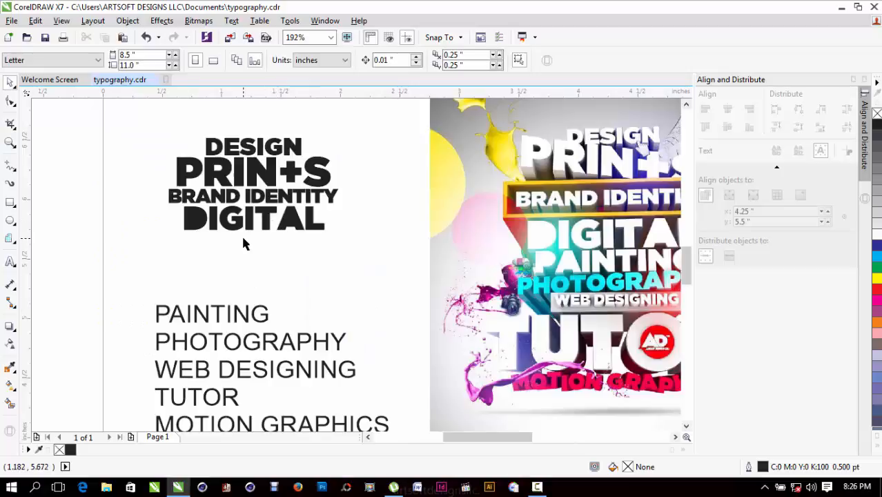
scroll(243, 239, down, 2)
key(F2)
drag(187, 174, 523, 346)
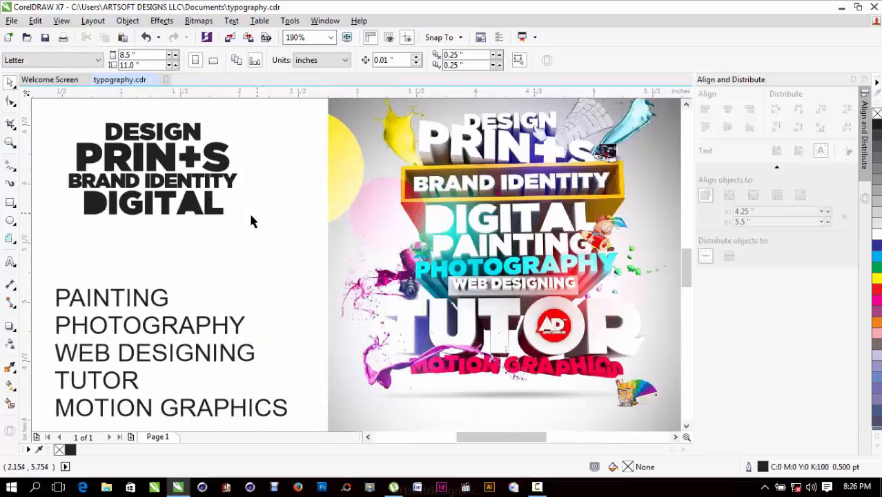
mouse_move(160, 302)
mouse_down()
mouse_move(207, 232)
mouse_move(190, 231)
mouse_up()
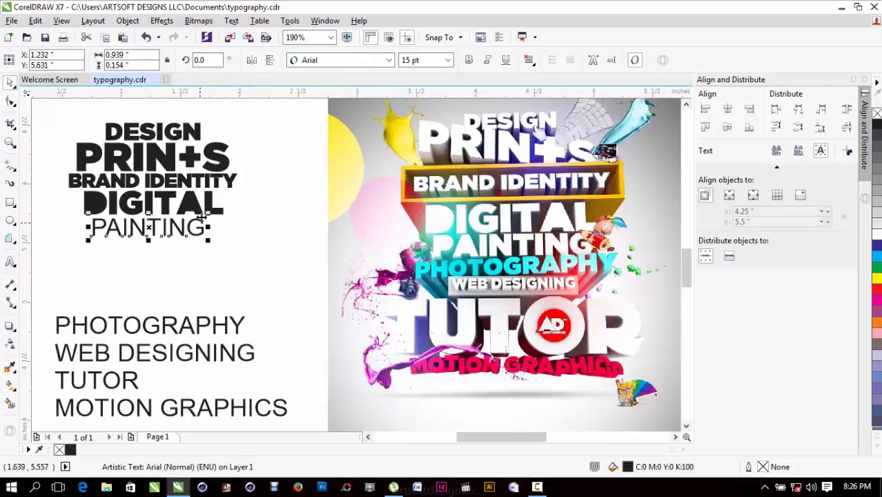
click(328, 61)
click(328, 92)
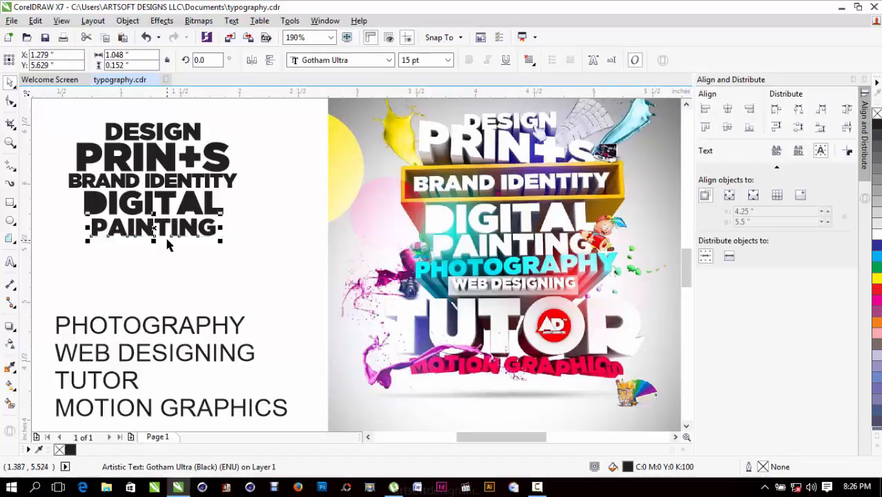
Tighten the letter spacing of PAINTING to about 0.99 in wide with the Shape tool.
key(z)
drag(73, 128, 312, 259)
click(8, 103)
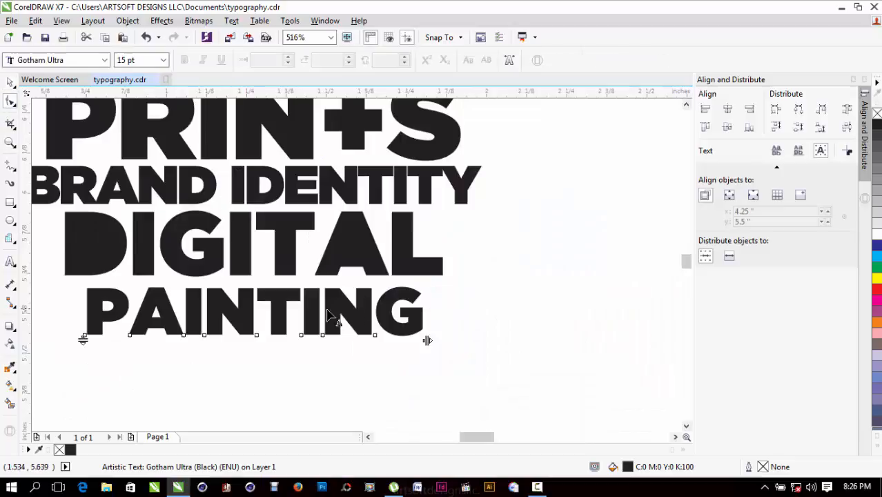
drag(427, 339, 401, 339)
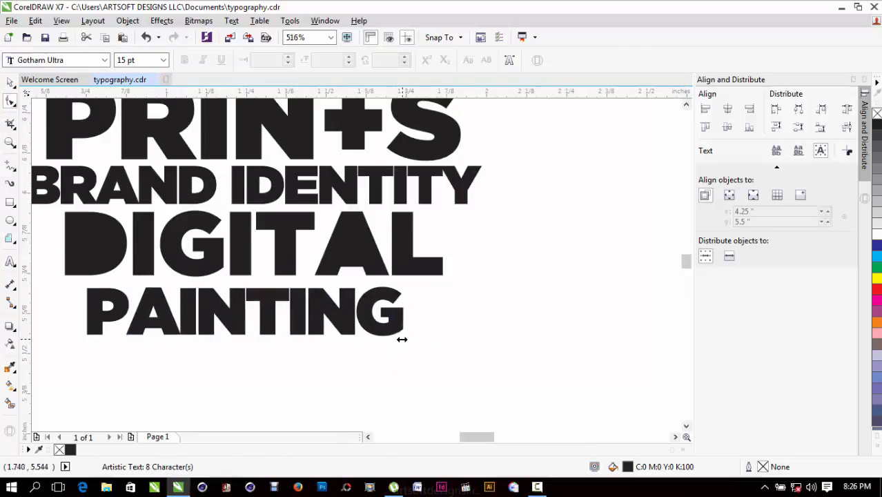
Convert PAINTING to curves, break it apart and weld the pieces so its enclosed letter holes are filled.
key(space)
key(ctrl+q)
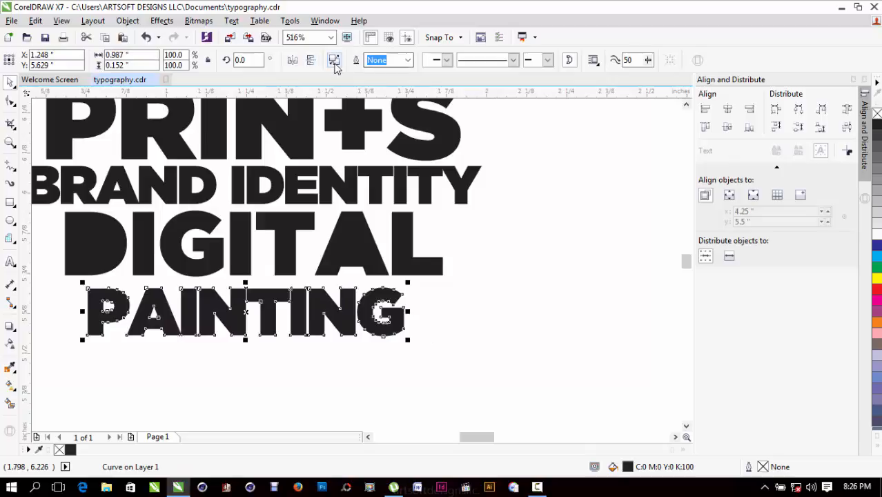
key(ctrl+k)
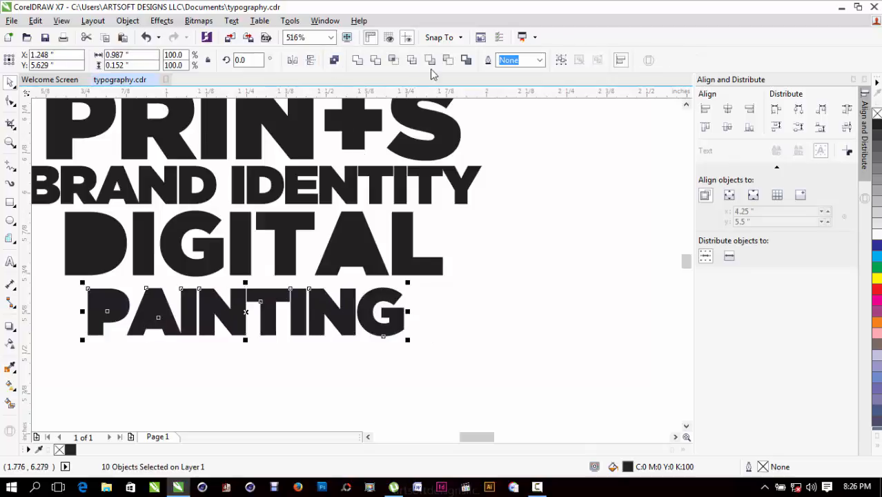
click(357, 60)
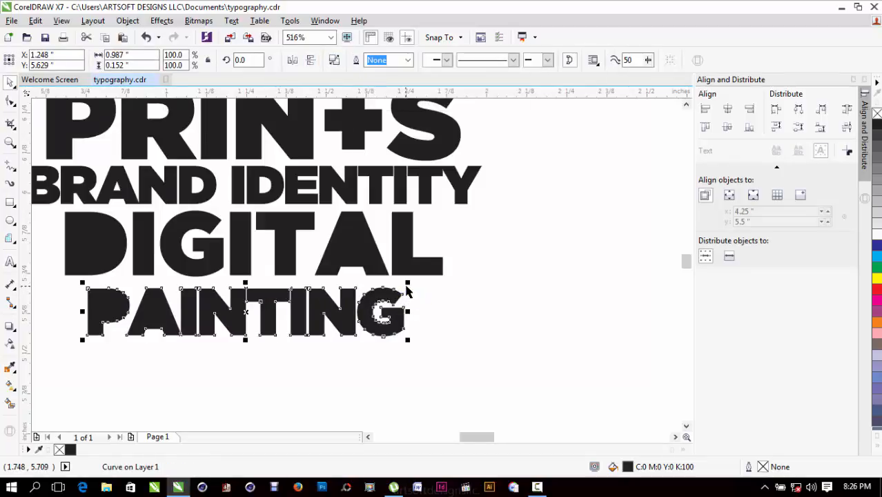
Enlarge PAINTING to about 1.05 in wide and centre it horizontally under DIGITAL.
drag(407, 283, 423, 279)
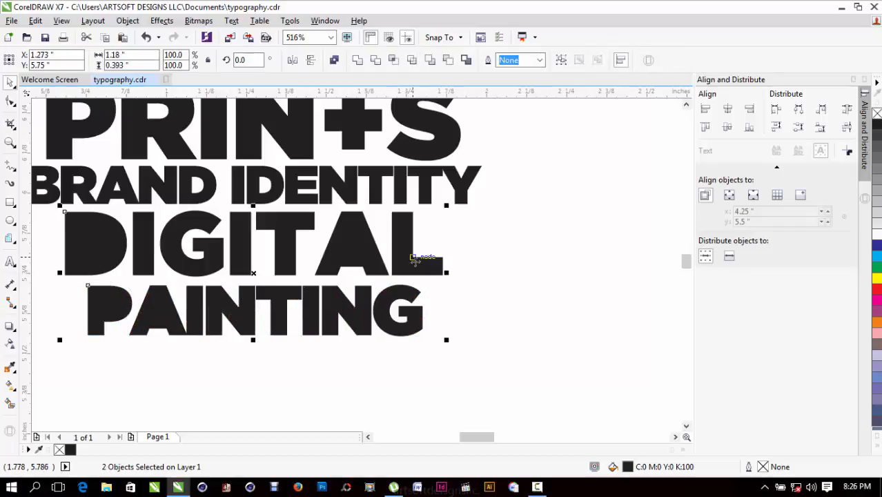
key(c)
click(397, 348)
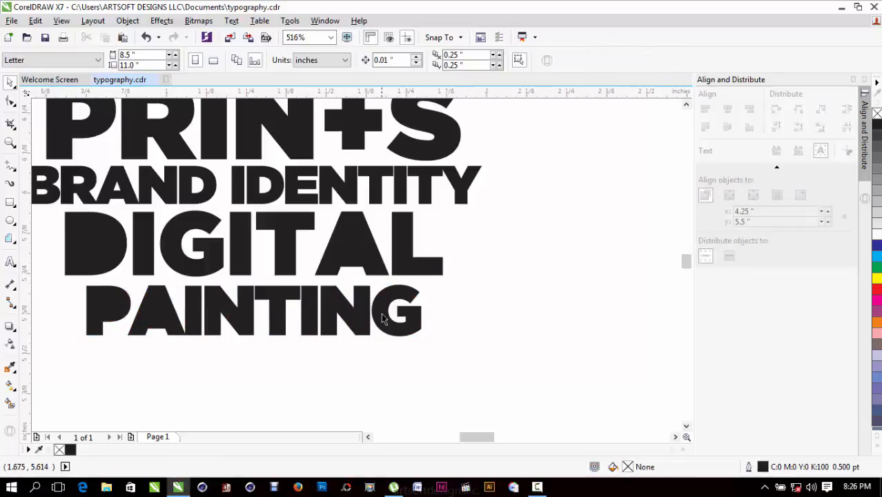
Move PAINTING straight up, closer to the lower edge of DIGITAL.
key(F2)
mouse_move(332, 261)
mouse_down()
mouse_move(423, 374)
mouse_move(454, 391)
mouse_up()
click(353, 180)
drag(353, 181, 353, 170)
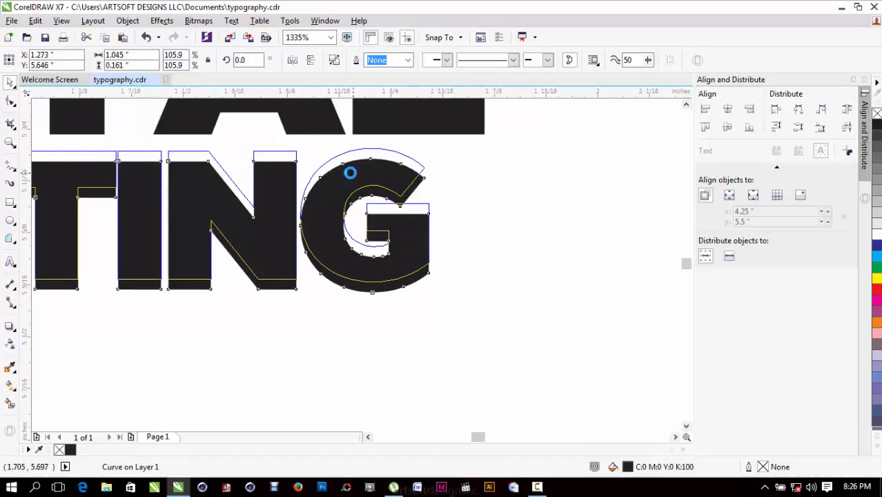
Set the PHOTOGRAPHY line in Gotham Ultra and tighten its letter spacing to about 1.6 in wide.
key(F3)
key(F3)
click(335, 219)
key(F3)
key(F2)
mouse_move(198, 134)
mouse_down()
mouse_move(369, 313)
mouse_move(408, 331)
mouse_up()
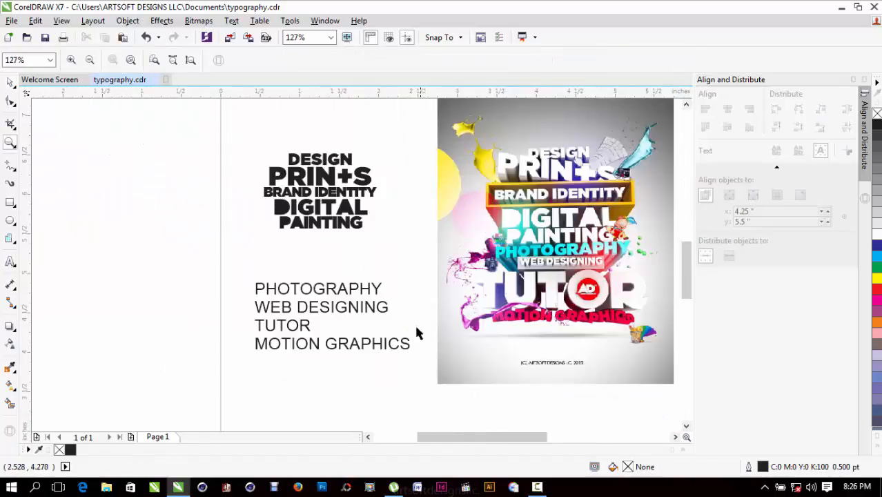
key(F2)
drag(206, 127, 637, 442)
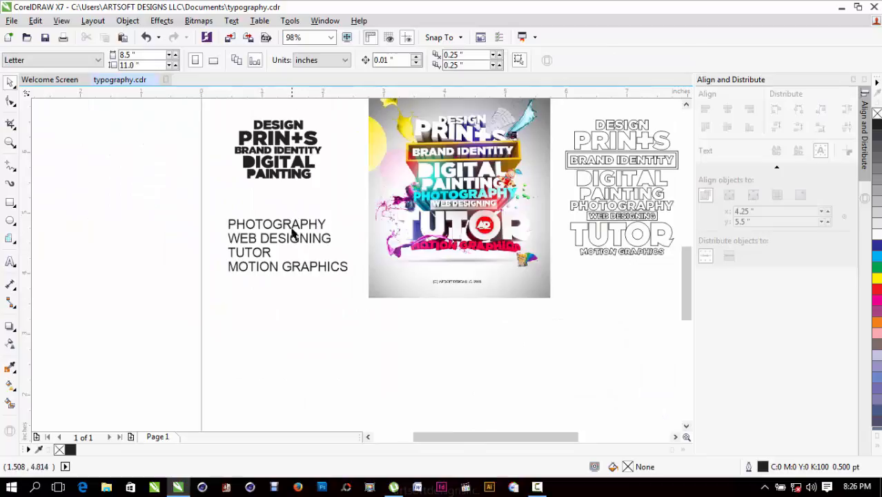
key(F2)
drag(236, 285, 455, 136)
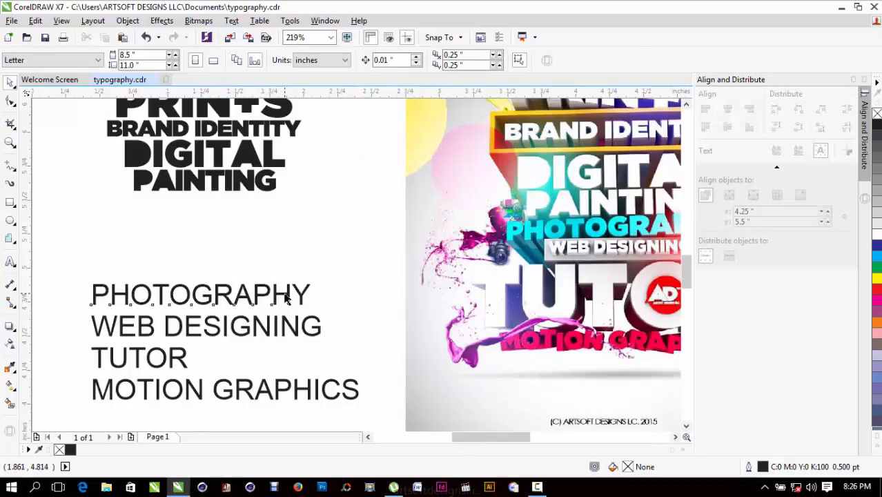
click(286, 297)
click(388, 60)
click(345, 90)
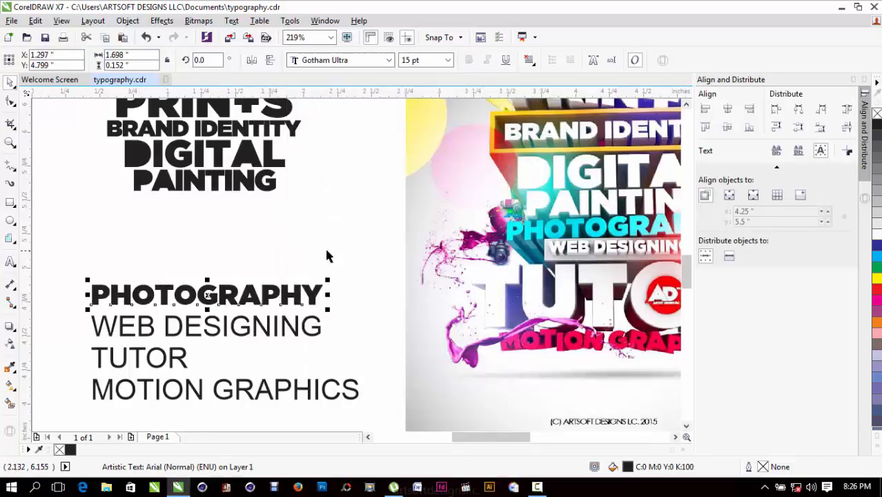
click(8, 102)
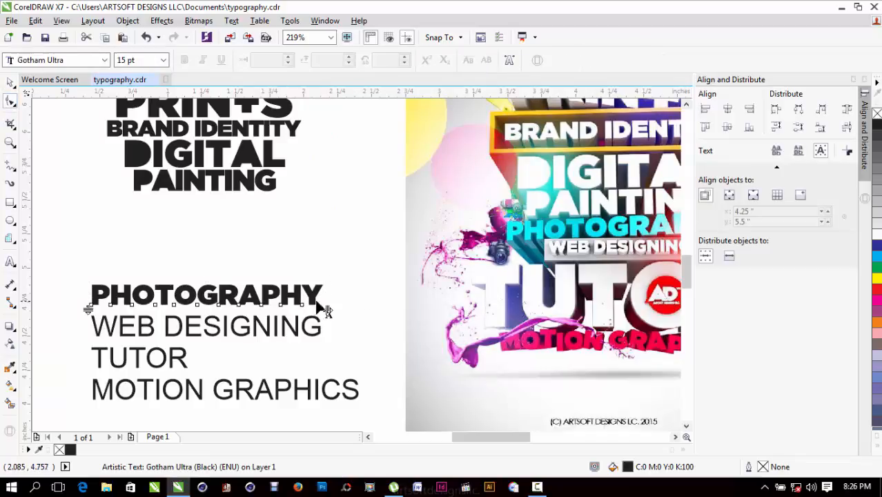
drag(325, 310, 283, 224)
Place PHOTOGRAPHY directly beneath PAINTING, shrunk to about 9.3 pt and centred horizontally on it.
key(space)
drag(260, 291, 276, 206)
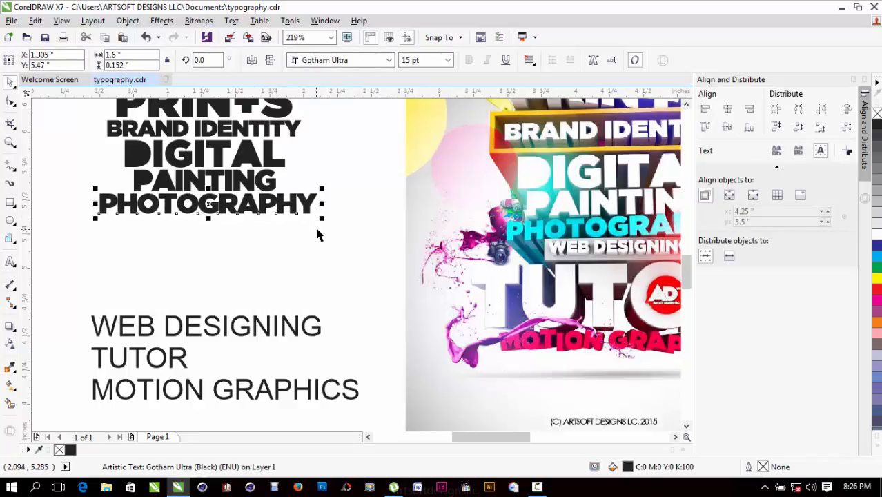
drag(323, 219, 304, 218)
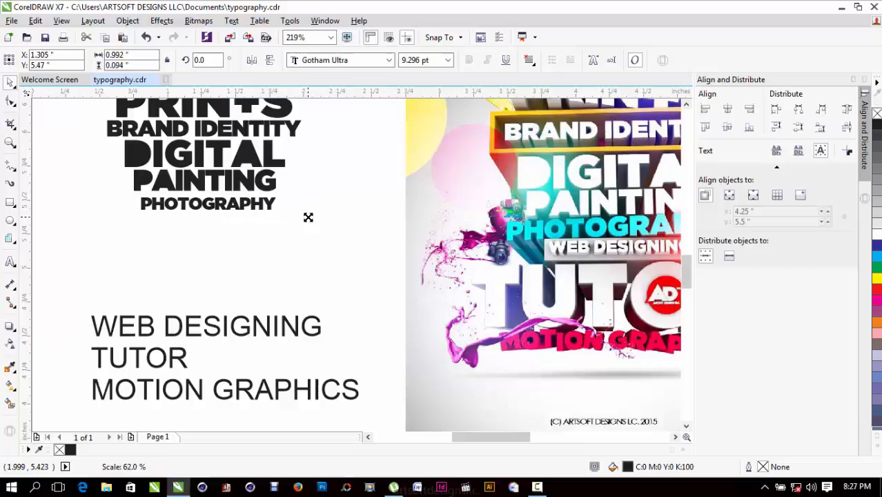
shift+click(272, 190)
key(c)
click(243, 218)
Enlarge PHOTOGRAPHY from its centre to about 11.5 pt.
scroll(242, 218, down, 2)
key(F2)
drag(165, 117, 506, 318)
click(204, 255)
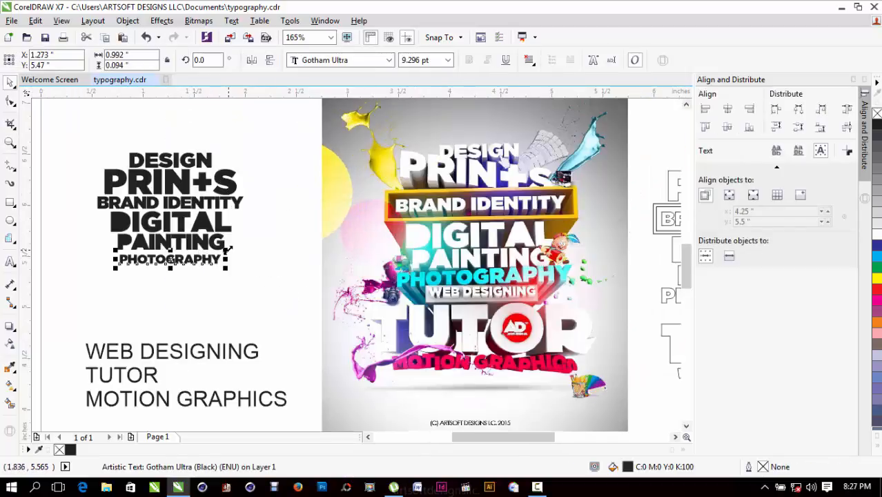
drag(222, 252, 240, 246)
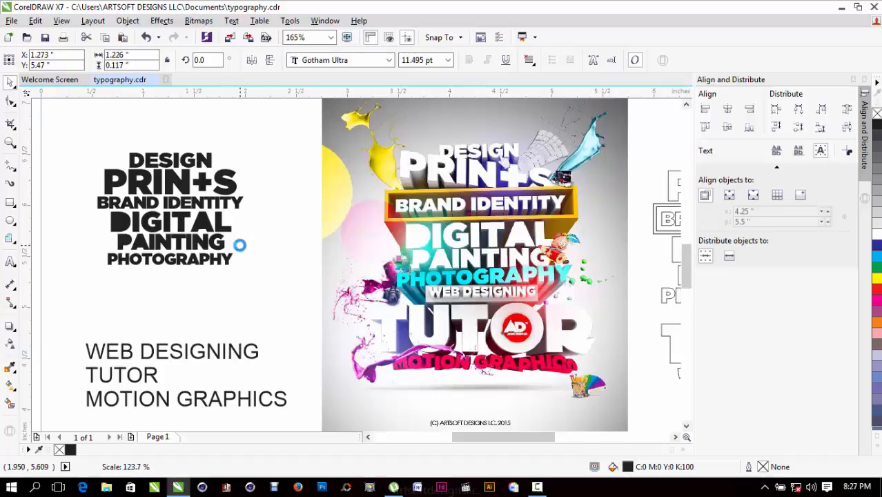
Set the WEB DESIGNING line in Gotham Ultra and tighten its letter spacing to about 1.7 in wide.
click(210, 347)
click(338, 60)
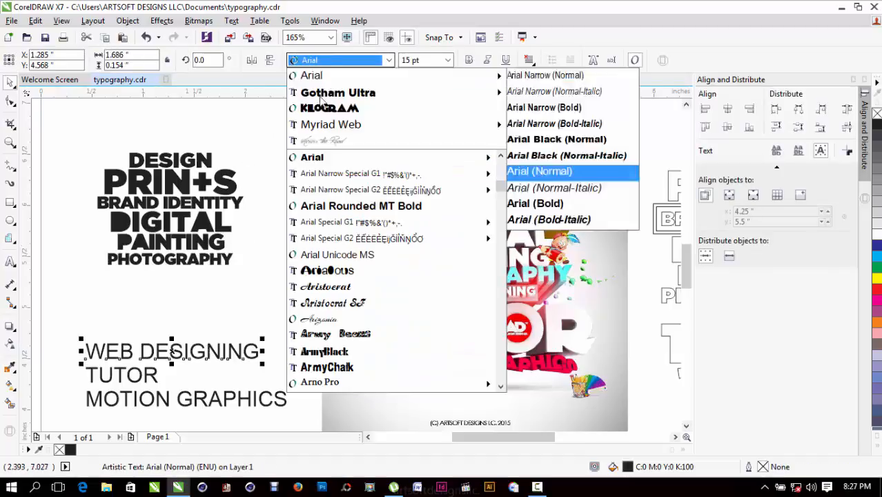
click(324, 66)
click(21, 101)
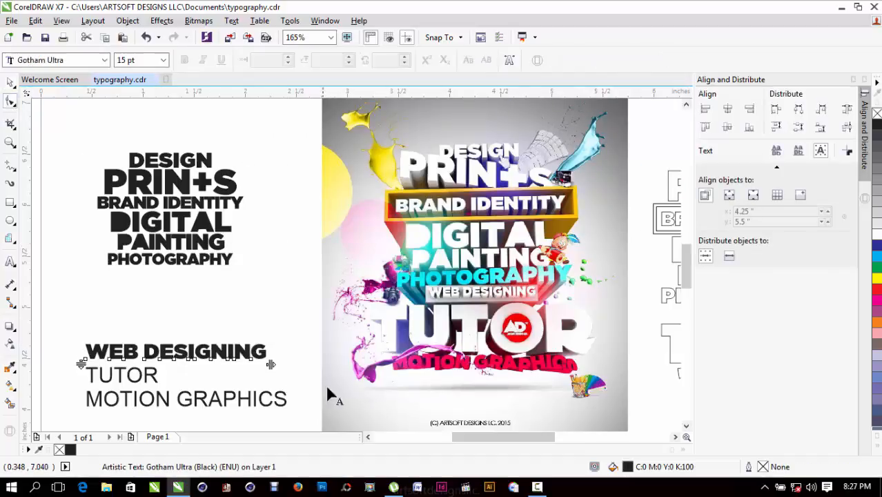
drag(272, 363, 261, 364)
key(space)
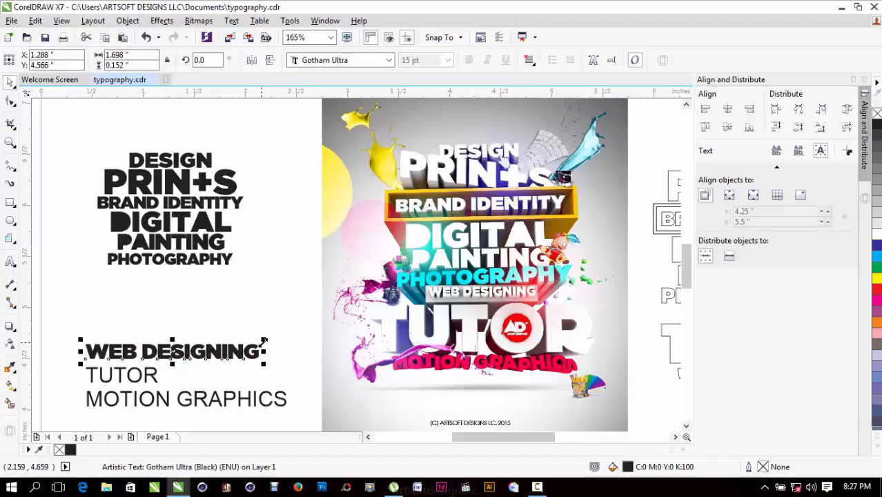
Shrink WEB DESIGNING, place it directly beneath PHOTOGRAPHY and centre it horizontally on that word.
drag(235, 337, 203, 263)
shift+click(207, 259)
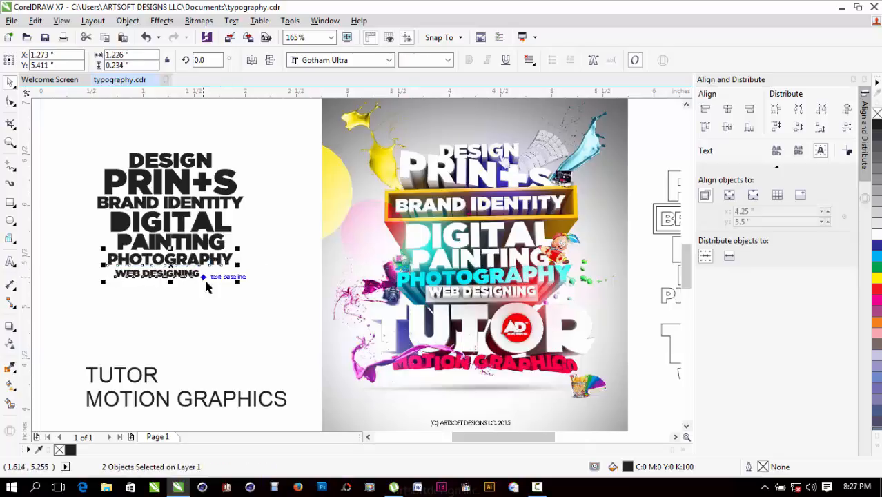
key(c)
click(198, 345)
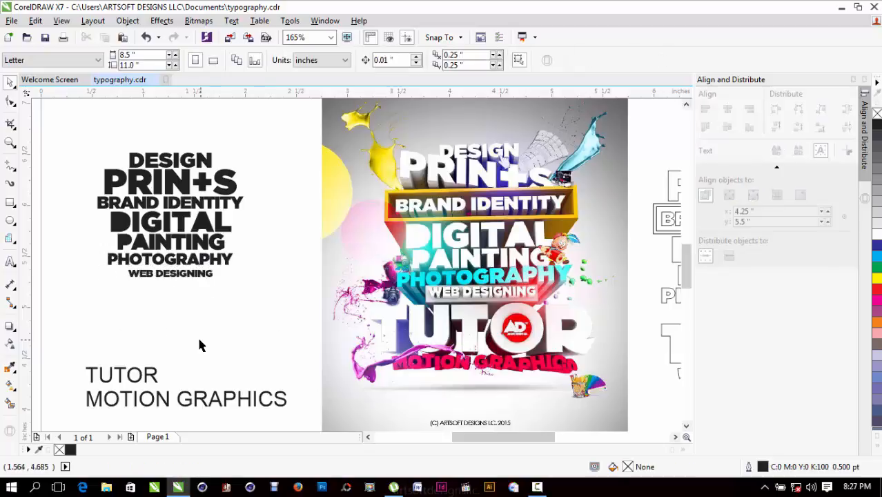
Set the TUTOR line in KiloGram and enlarge it to about 29.8 pt.
click(155, 382)
click(389, 60)
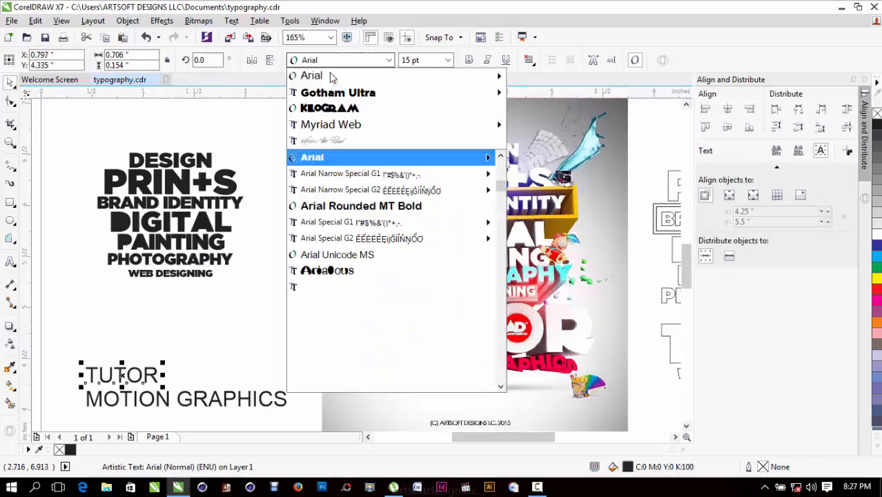
click(340, 107)
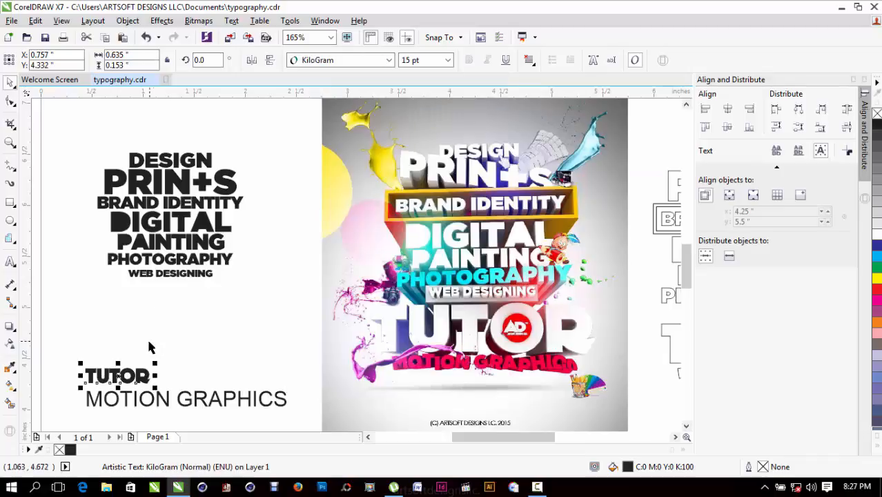
drag(154, 362, 203, 366)
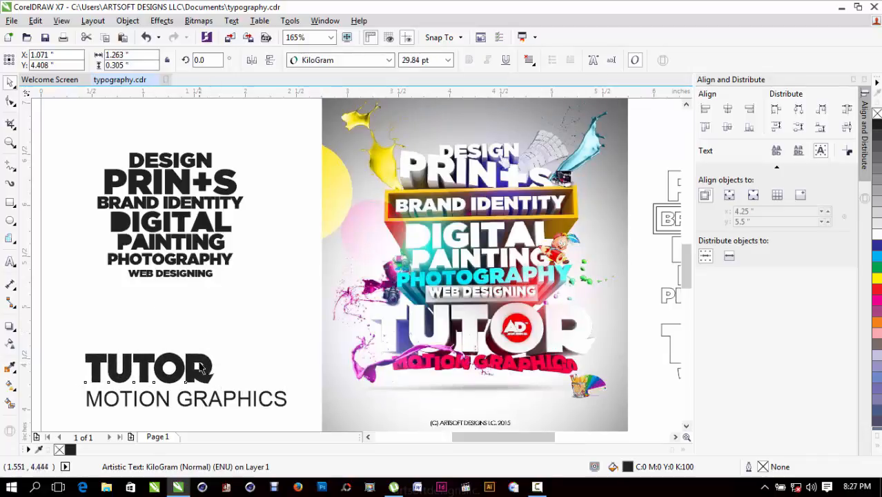
key(Escape)
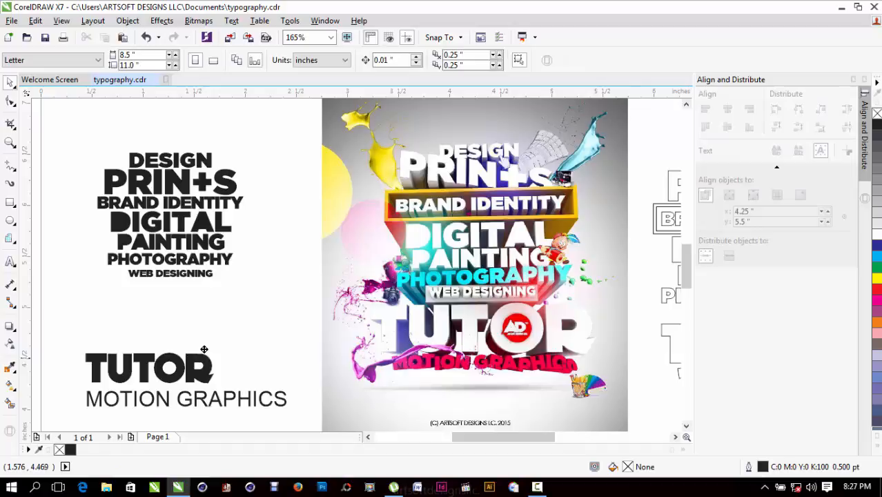
Convert TUTOR to curves, centre it directly beneath WEB DESIGNING and break its curve apart.
drag(204, 349, 206, 291)
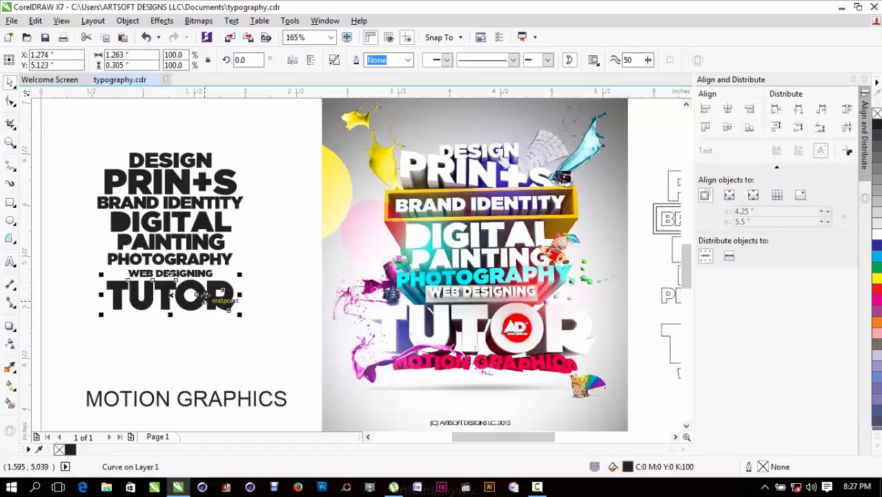
click(334, 60)
click(206, 328)
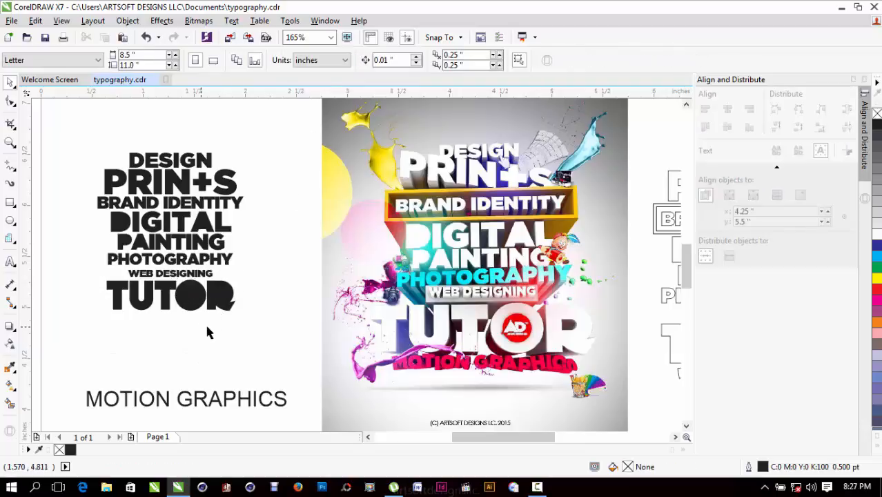
drag(263, 325, 177, 319)
drag(213, 268, 211, 270)
key(Escape)
double_click(193, 297)
key(super)
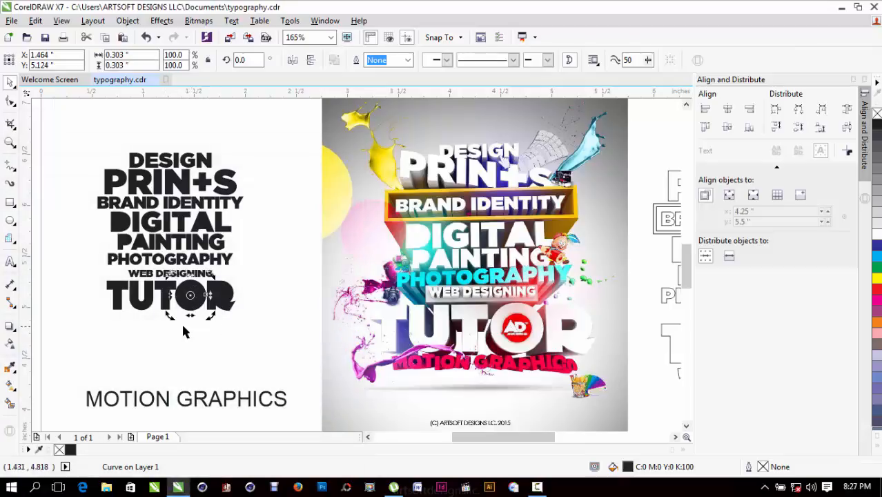
Trim the small counter shape out of the R in TUTOR and delete the leftover counter piece.
drag(206, 288, 282, 341)
click(229, 298)
key(F2)
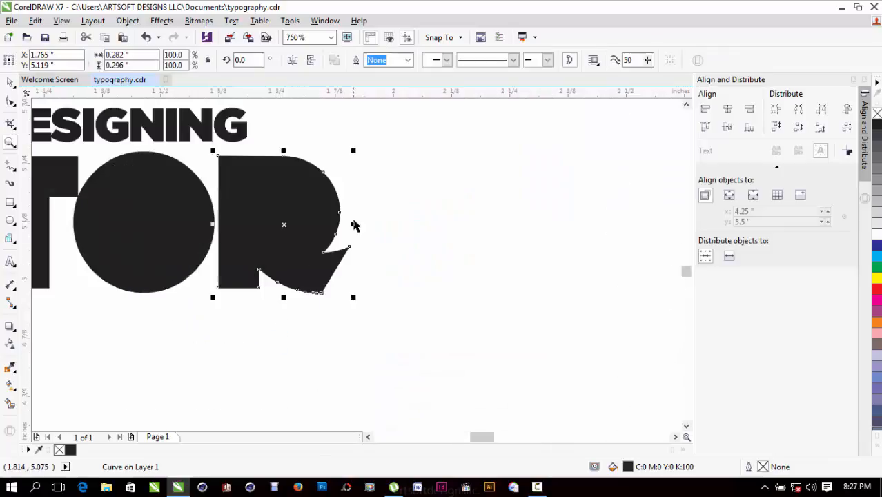
drag(362, 164, 239, 242)
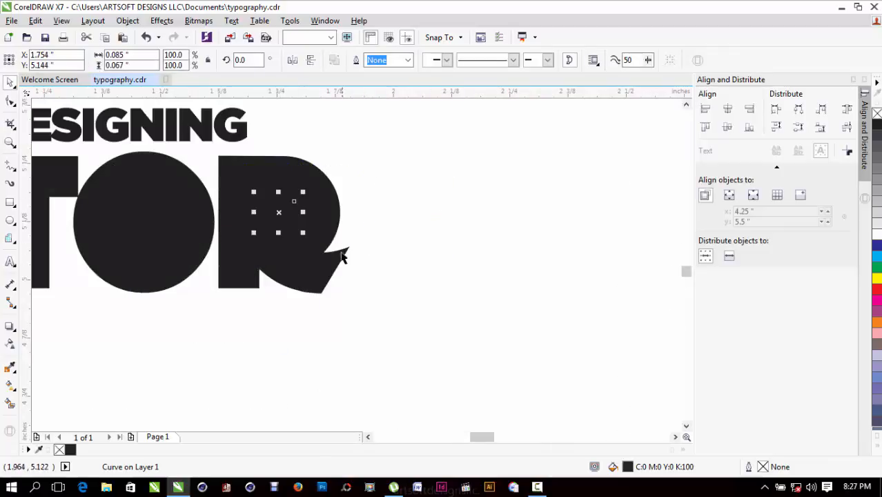
shift+click(294, 272)
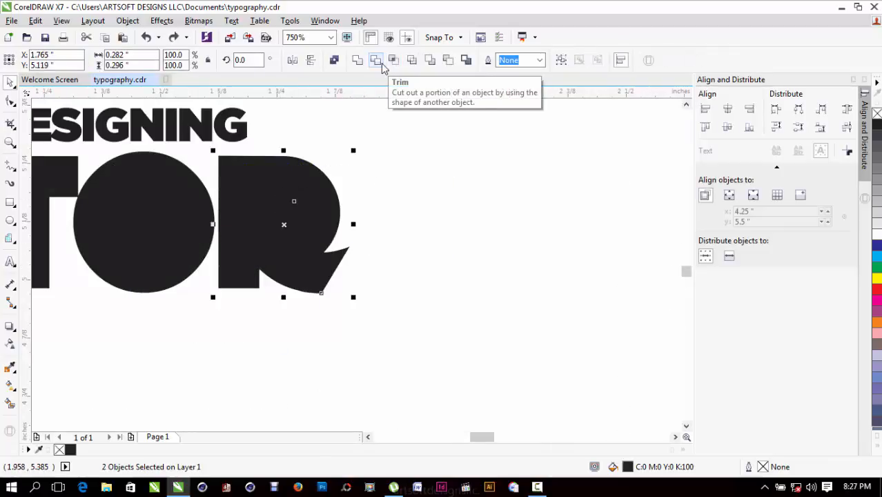
click(378, 61)
key(Delete)
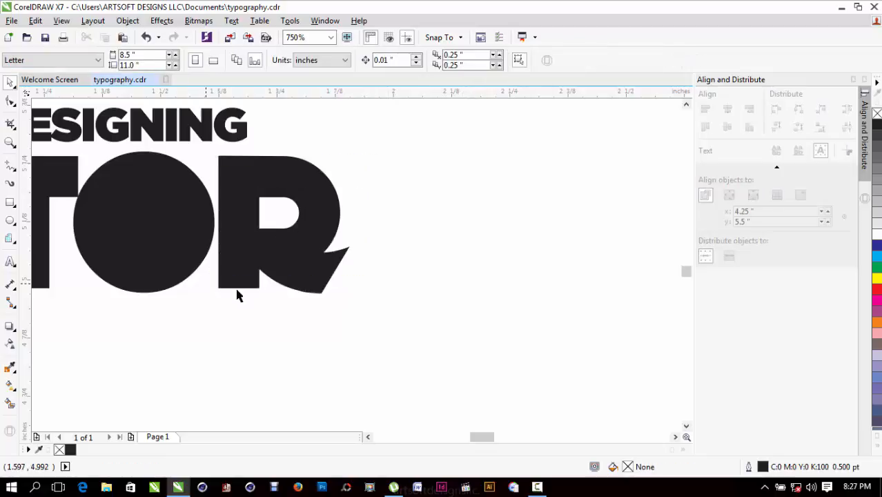
Weld the five separate letters of TUTOR into a single curve.
scroll(167, 265, down, 4)
key(F2)
drag(64, 213, 246, 305)
drag(296, 334, 472, 259)
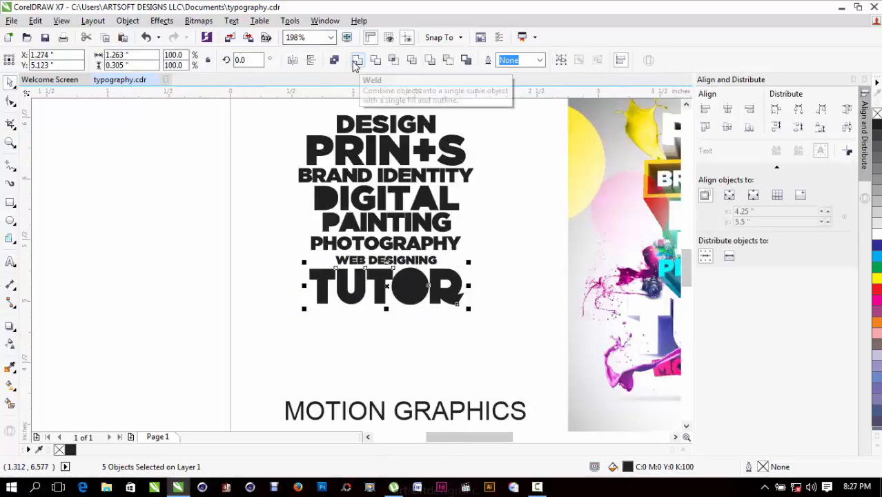
click(356, 61)
click(297, 250)
scroll(297, 251, down, 1)
key(F2)
drag(256, 150, 564, 346)
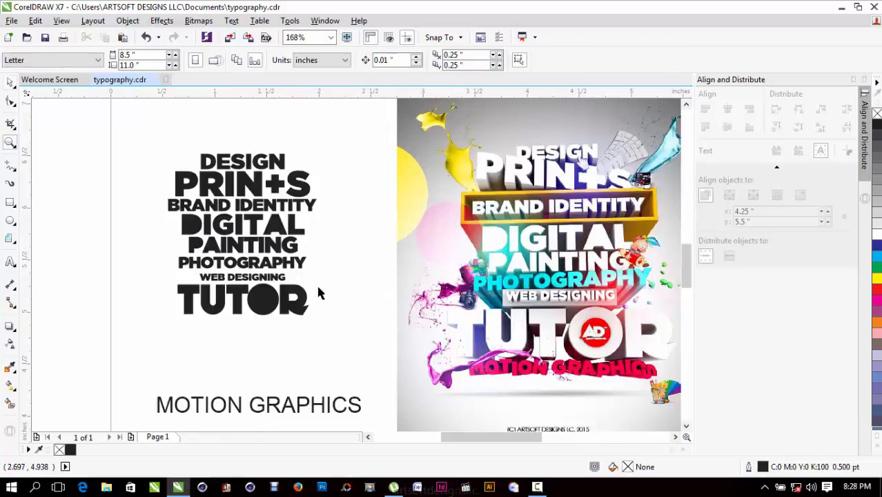
Set only the plus sign in PRIN+S to 30 pt.
click(263, 166)
click(267, 183)
click(274, 185)
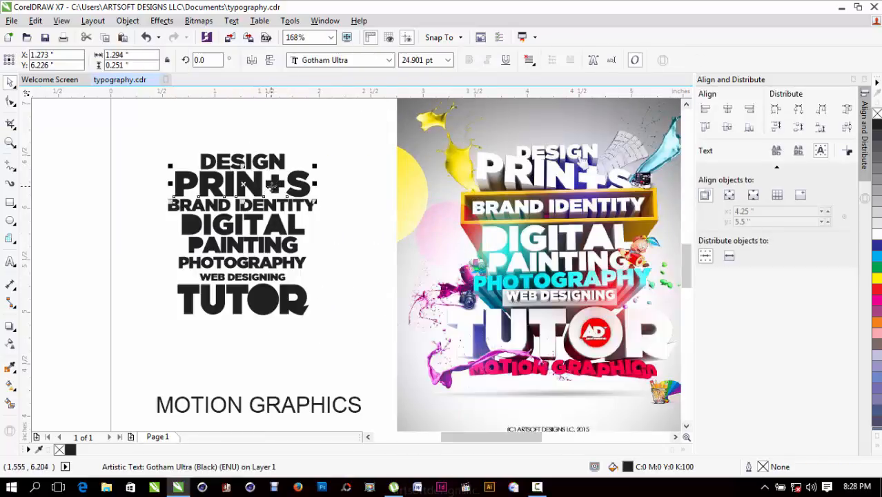
key(F2)
drag(169, 149, 336, 211)
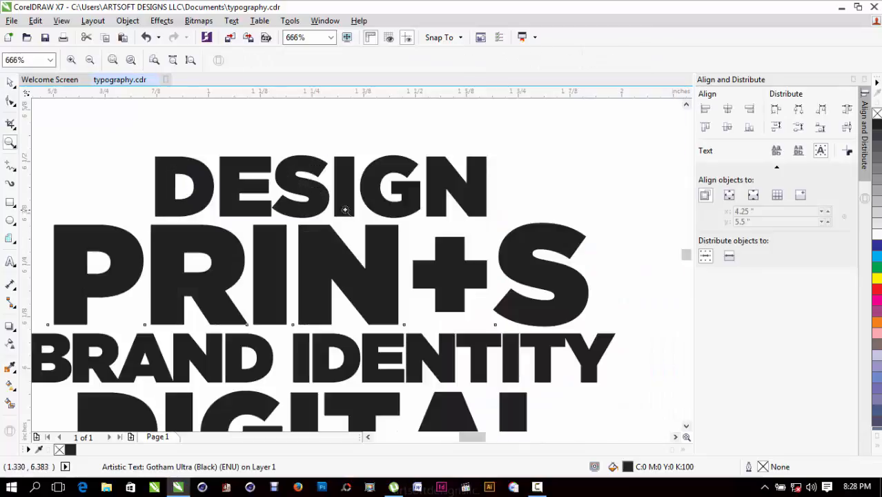
double_click(428, 261)
drag(429, 258, 472, 255)
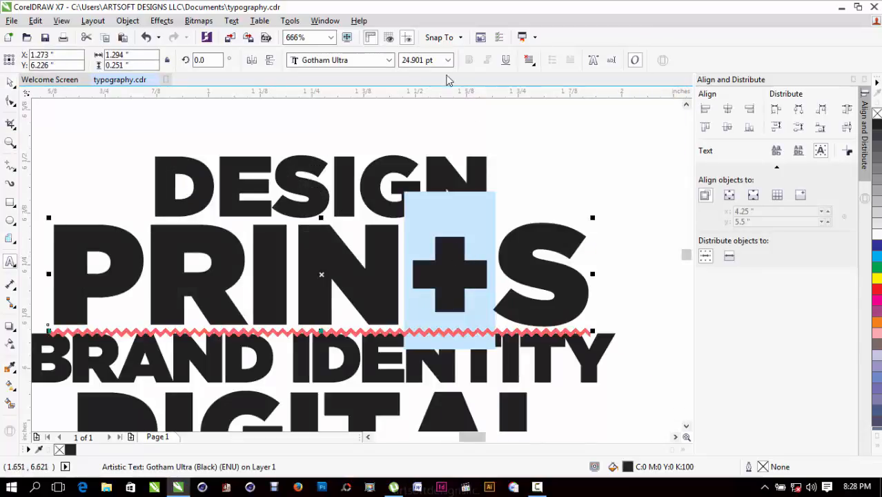
click(422, 60)
key(Return)
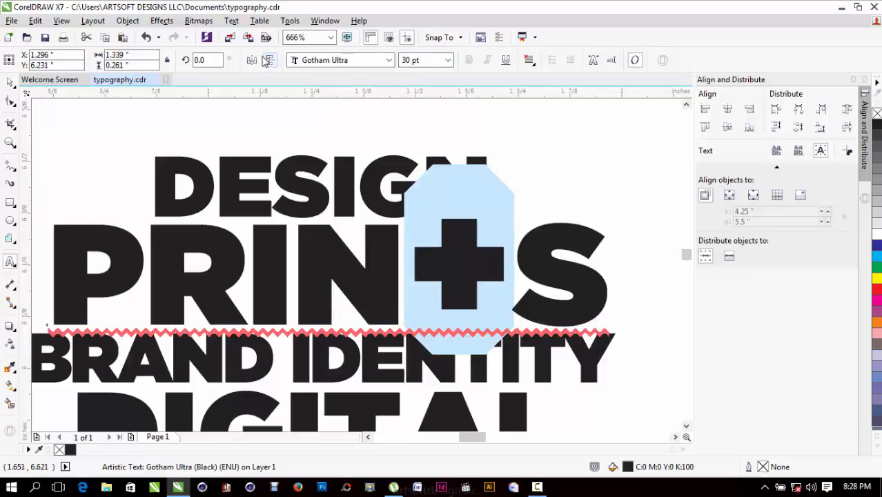
click(10, 81)
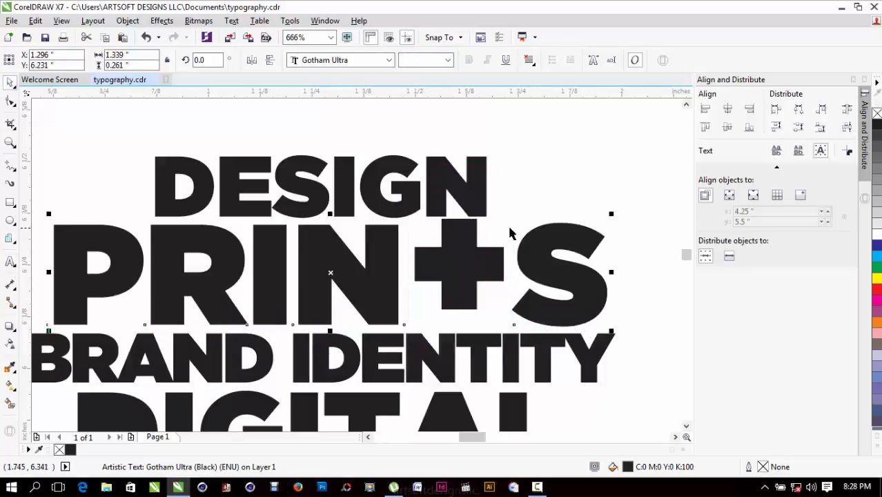
Lower the plus sign in PRIN+S to a vertical character shift of -4%.
click(11, 101)
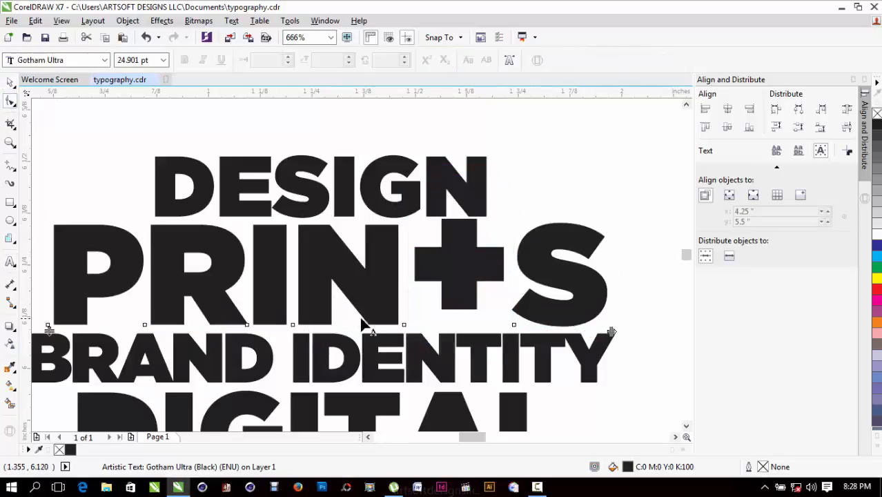
click(403, 325)
drag(404, 325, 406, 336)
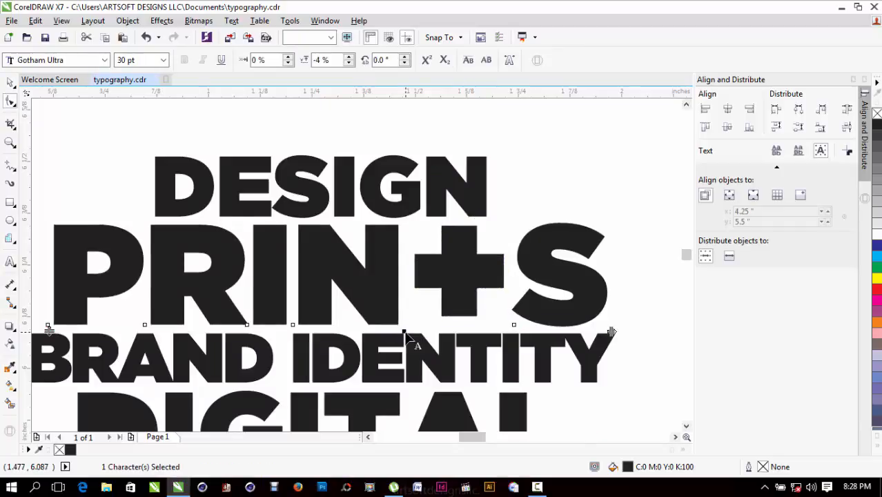
click(405, 334)
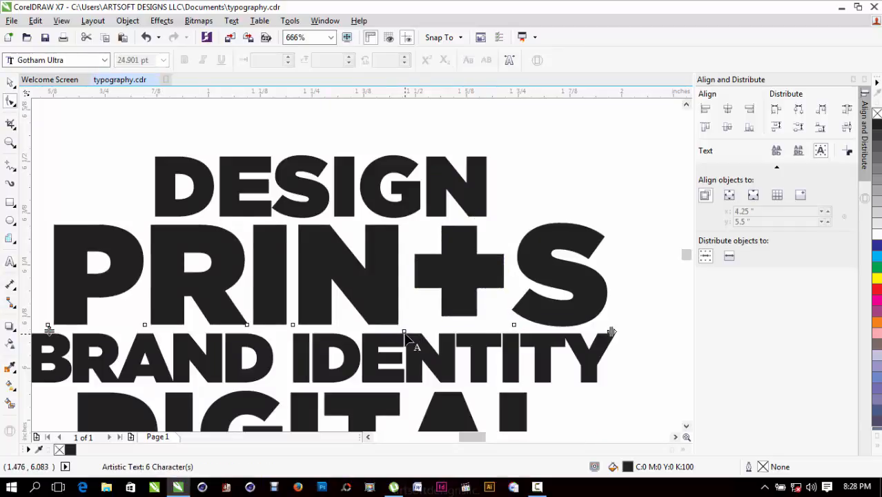
Tighten the letter spacing of PRIN+S until the word is about 1.25 in wide.
drag(611, 332, 560, 340)
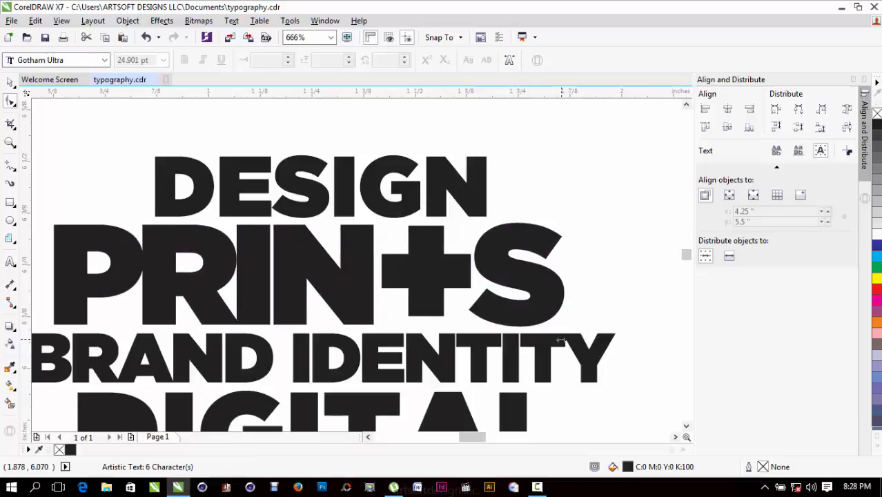
key(space)
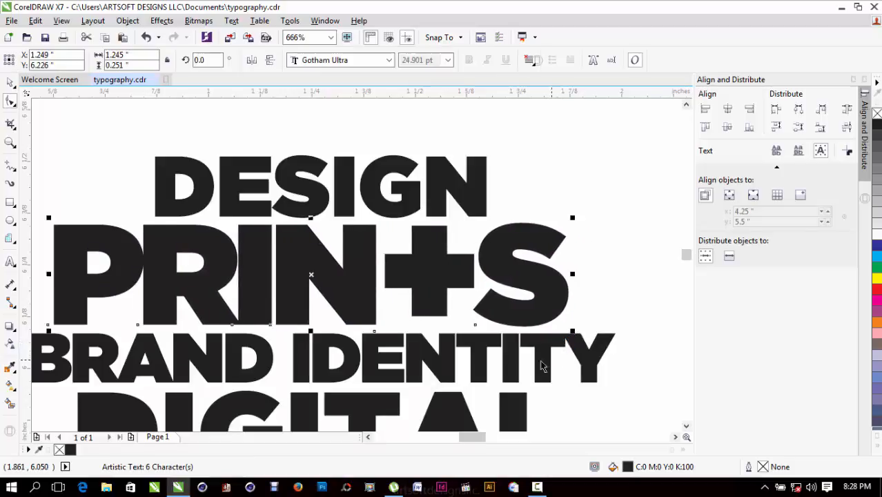
scroll(466, 298, down, 4)
key(F2)
drag(290, 238, 752, 473)
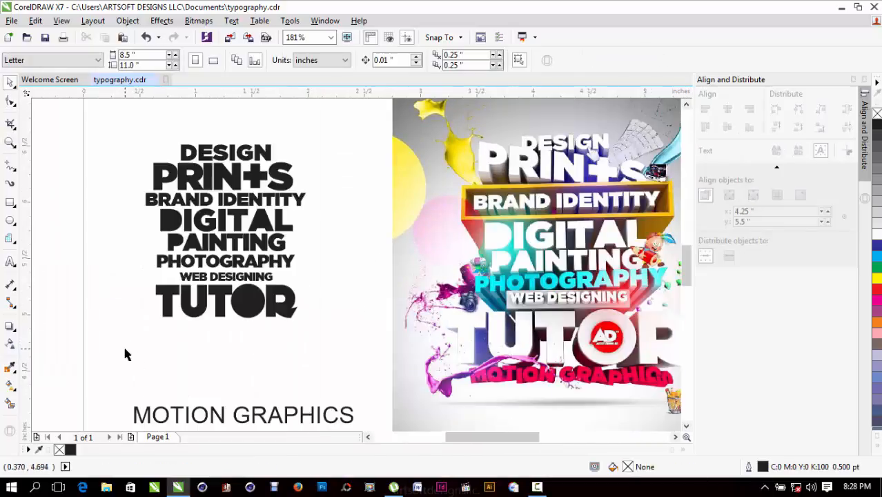
Centre the eight lines from DESIGN to TUTOR on each other and distribute equal vertical space between them.
drag(125, 353, 324, 128)
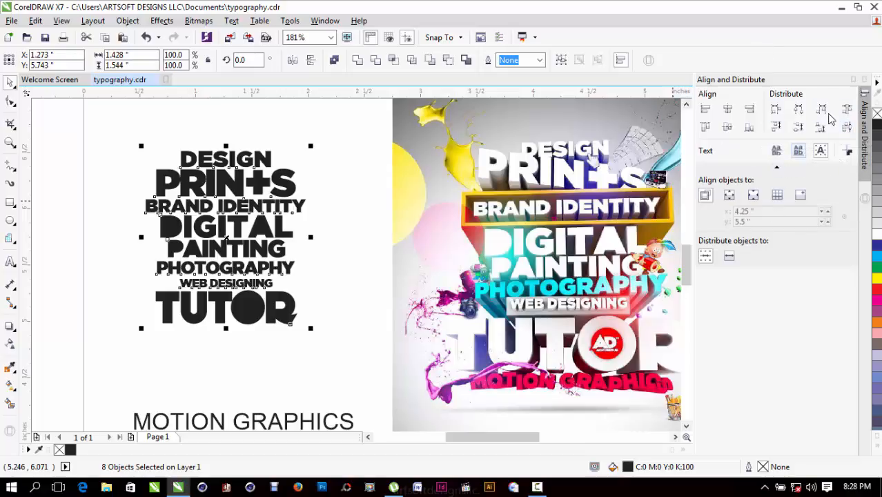
click(864, 81)
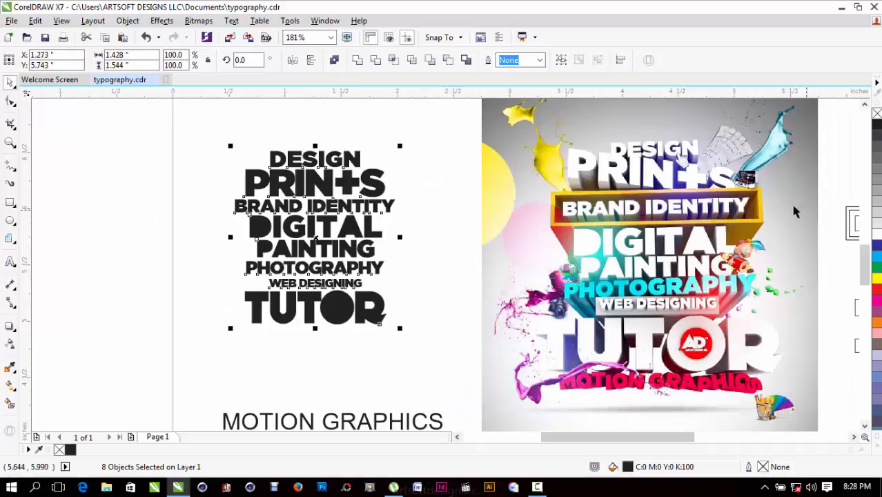
click(127, 20)
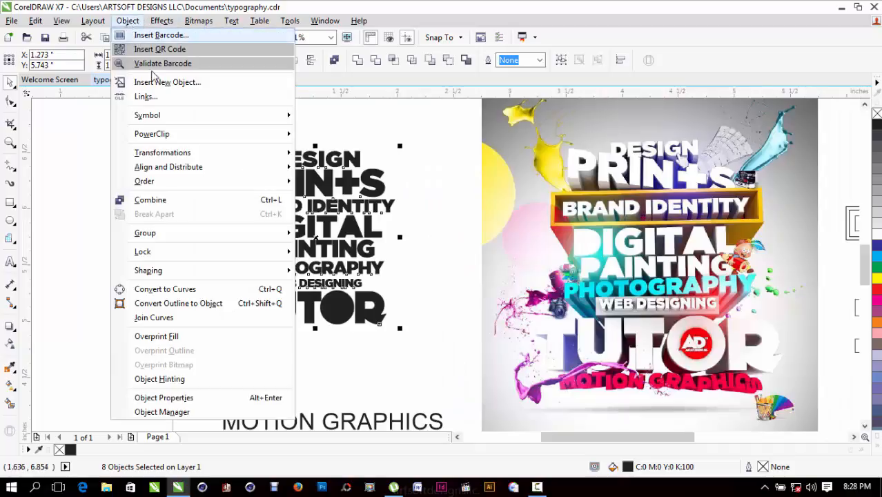
mouse_move(207, 171)
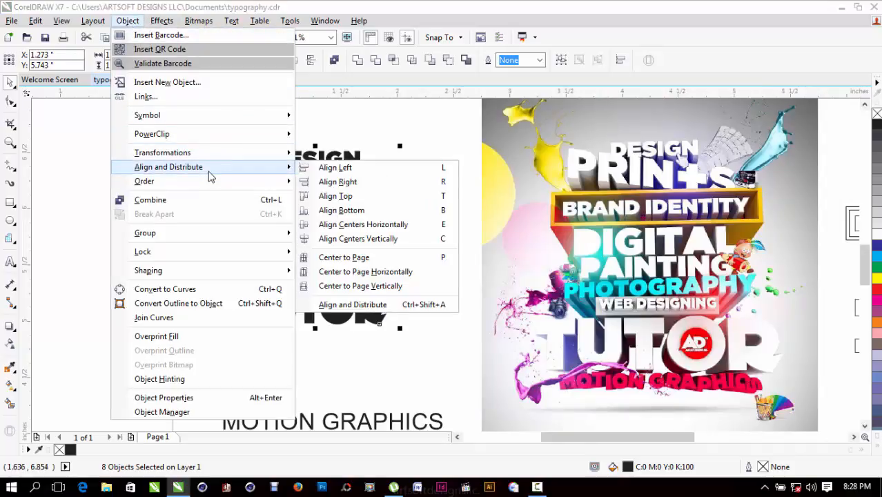
click(391, 310)
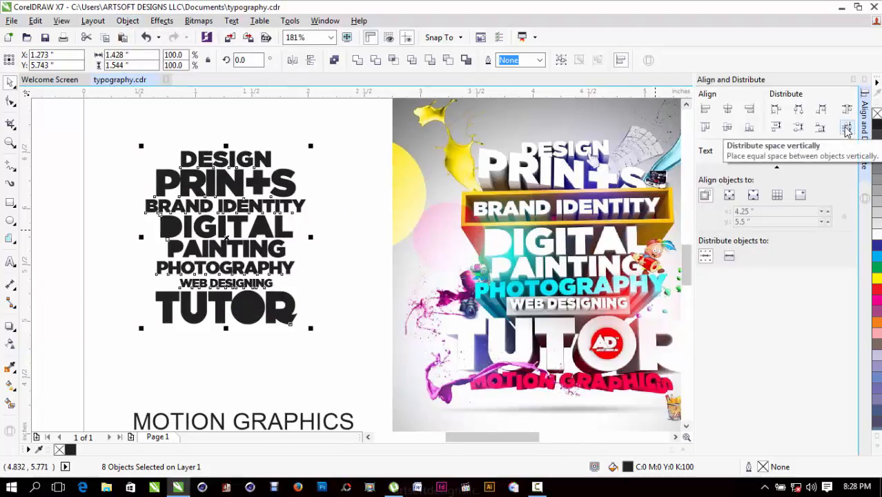
click(847, 131)
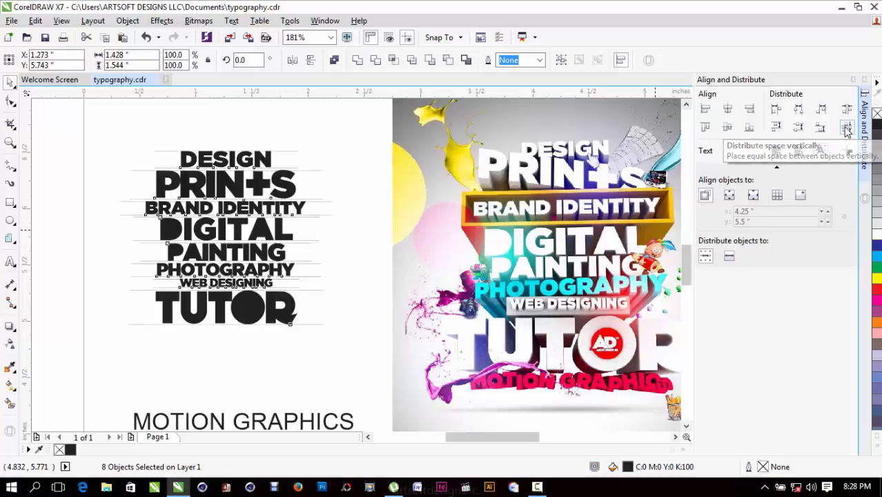
Break DIGITAL apart into separate letters and move the L closer to the A.
click(315, 175)
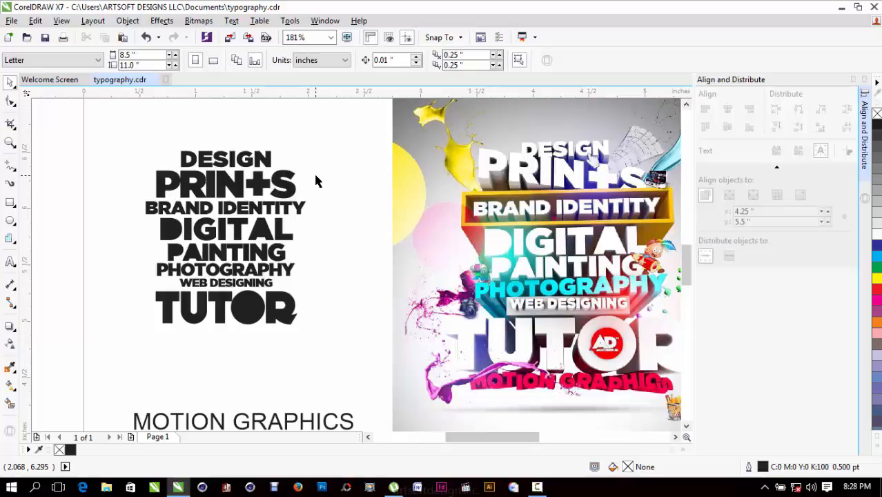
click(249, 233)
key(z)
drag(122, 197, 376, 276)
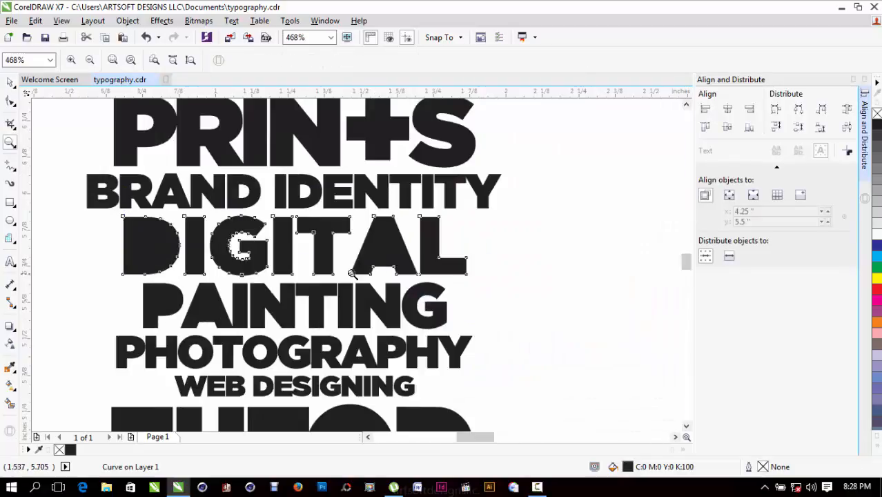
key(space)
click(338, 269)
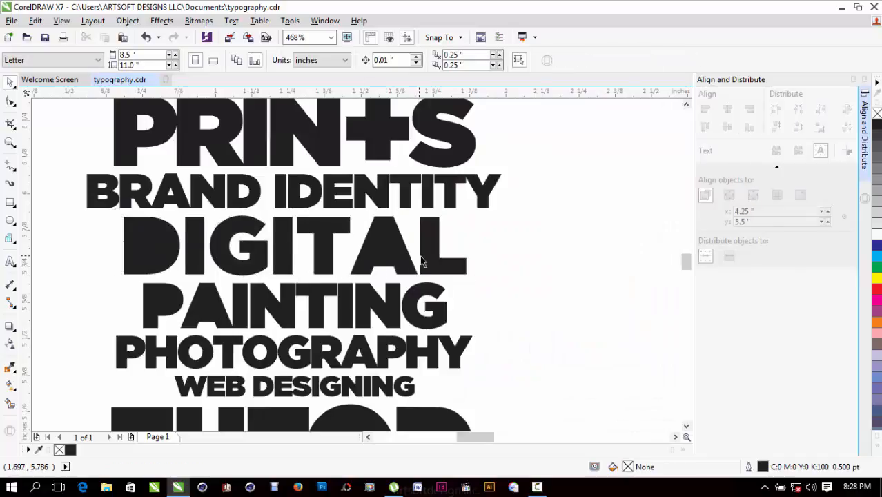
drag(427, 260, 411, 261)
Try to distribute equal horizontal space between the letters of DIGITAL, and undo it.
drag(474, 279, 86, 221)
click(847, 109)
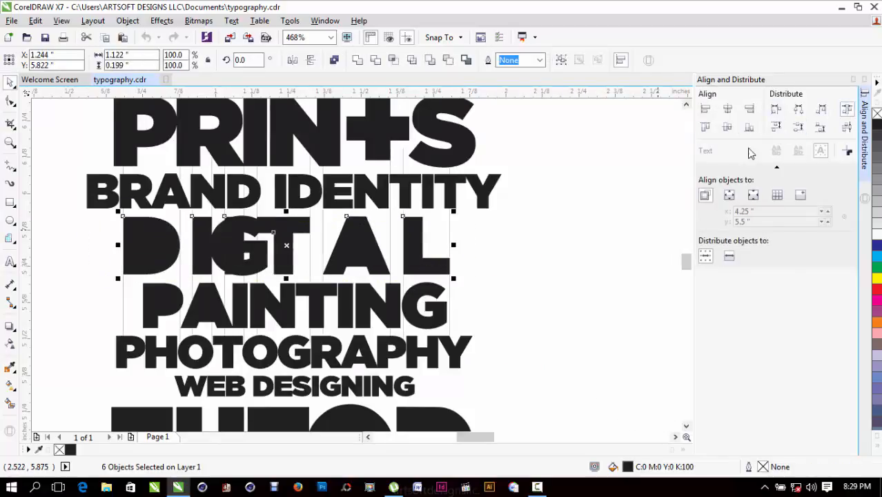
key(ctrl+z)
click(345, 253)
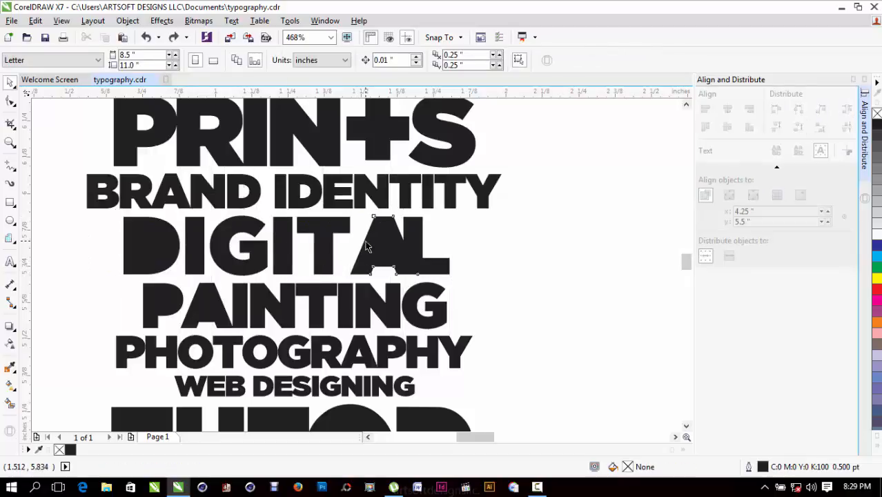
click(365, 242)
click(356, 218)
click(278, 224)
click(90, 288)
drag(98, 285, 477, 228)
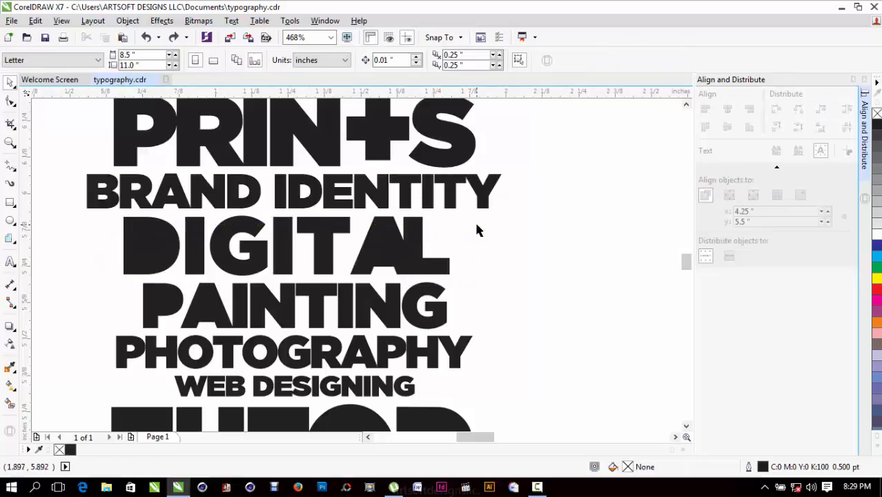
Distribute equal horizontal space between all seven letters of DIGITAL and group them.
click(403, 259)
shift+click(366, 249)
shift+click(319, 233)
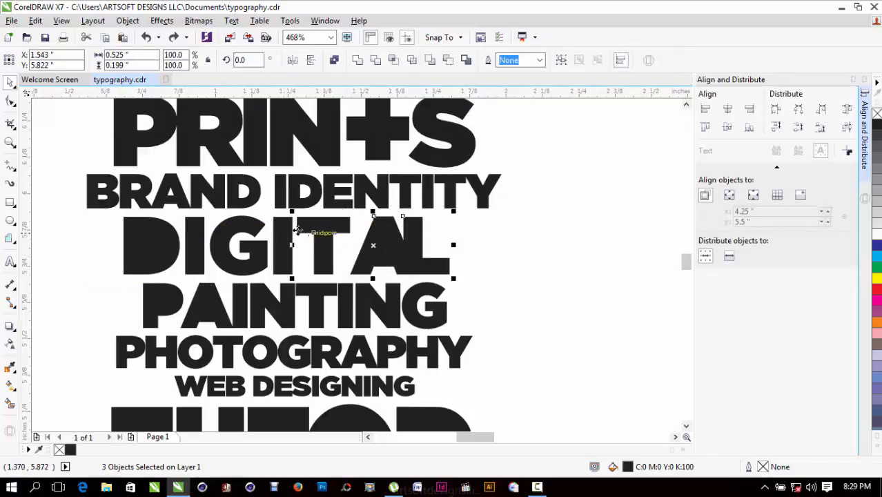
shift+click(282, 230)
shift+click(249, 236)
shift+click(196, 226)
shift+click(148, 245)
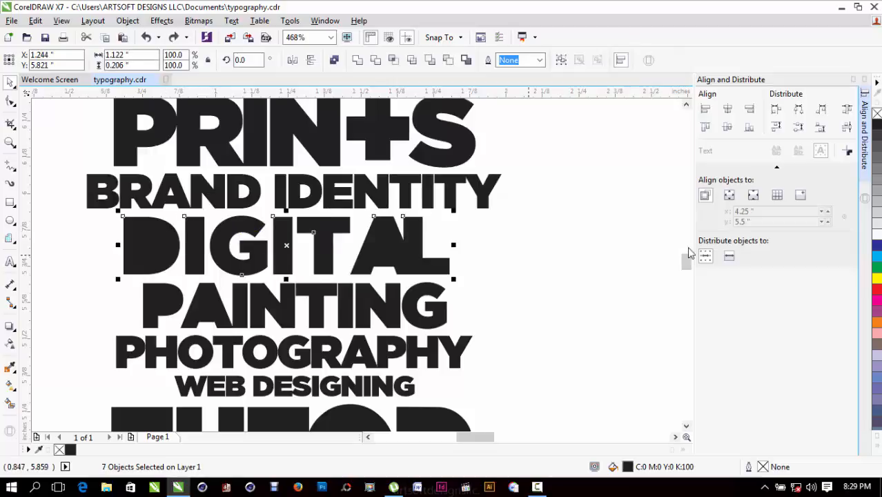
click(845, 111)
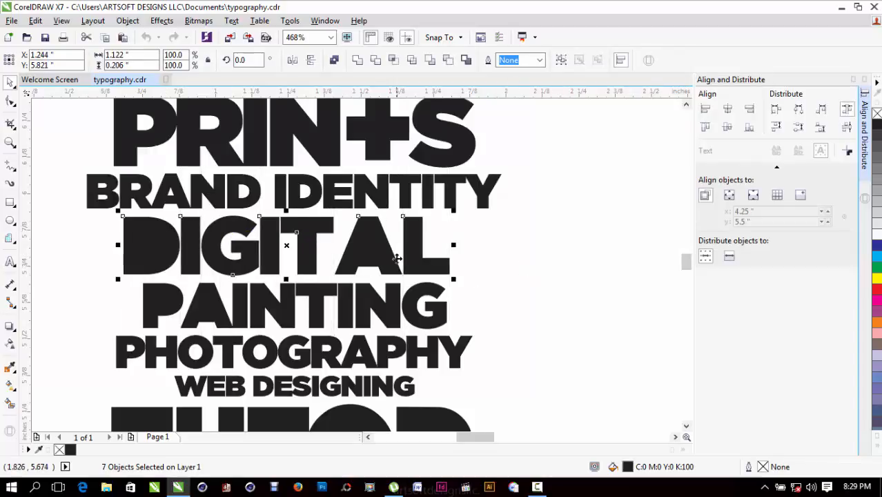
key(ctrl+g)
Close the gaps around the last two letters of DIGITAL by moving the A towards the T and the L towards the A.
scroll(325, 222, down, 2)
scroll(314, 232, up, 2)
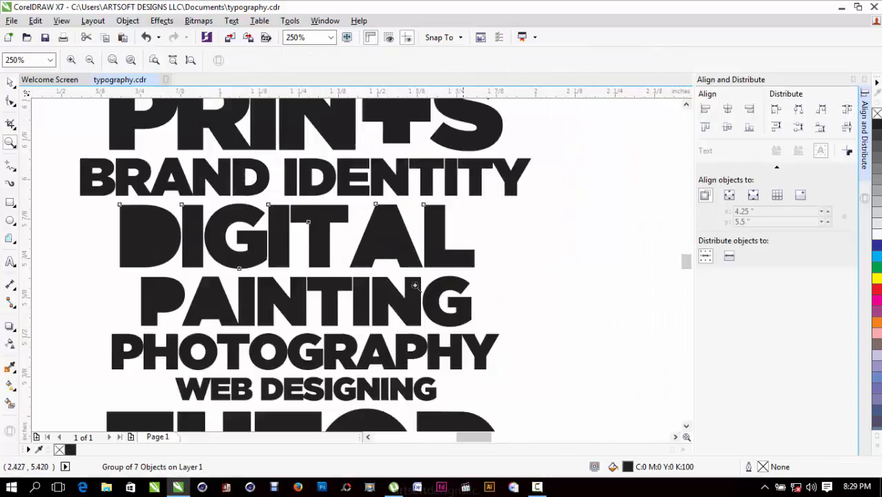
ctrl+click(383, 239)
drag(384, 238, 369, 238)
key(Escape)
ctrl+click(431, 258)
drag(431, 258, 421, 258)
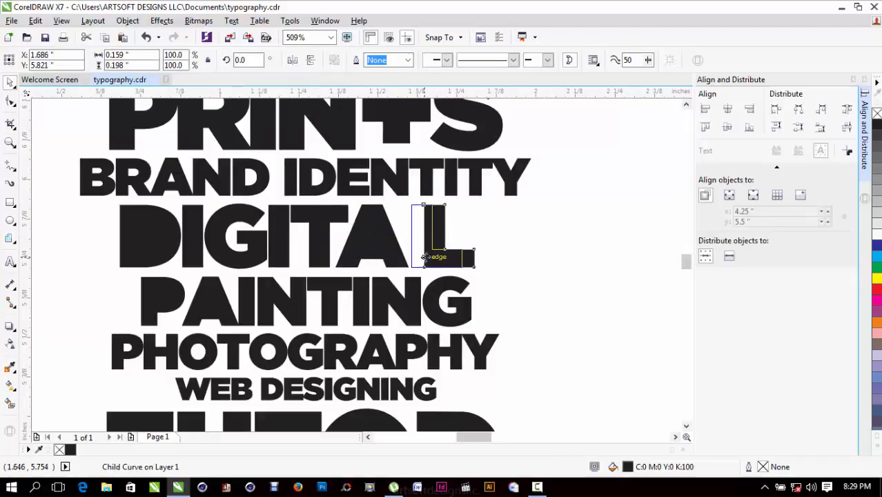
key(Escape)
Centre the DIGITAL group horizontally on PRIN+S.
scroll(423, 269, down, 2)
click(427, 256)
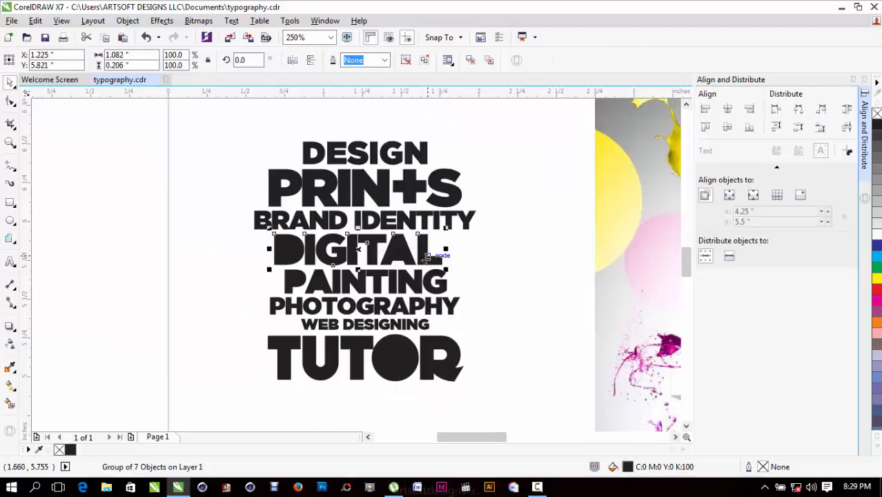
shift+click(429, 212)
key(c)
key(Escape)
Scale DIGITAL up about its centre until it is nearly as wide as PRIN+S.
scroll(283, 236, down, 1)
key(z)
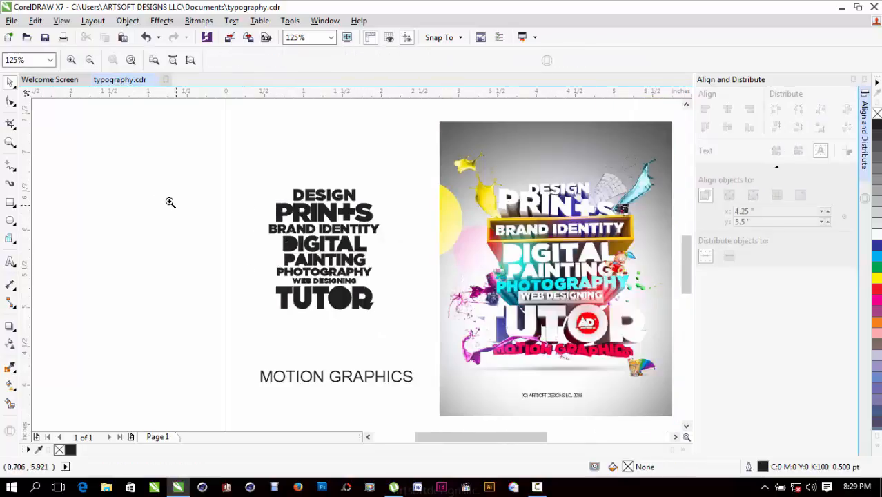
drag(186, 170, 441, 299)
key(space)
click(373, 280)
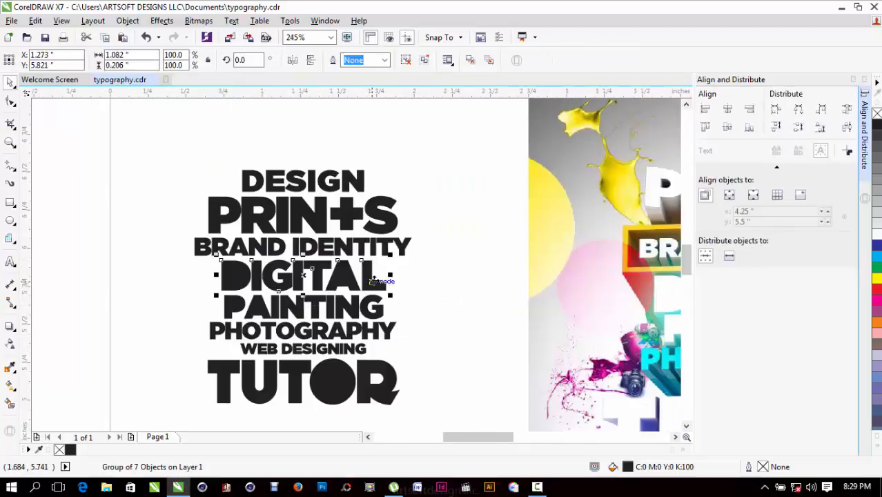
drag(389, 255, 400, 255)
key(Escape)
Distribute equal vertical space between the eight lines from DESIGN to TUTOR.
scroll(379, 260, down, 1)
key(F2)
drag(217, 156, 564, 382)
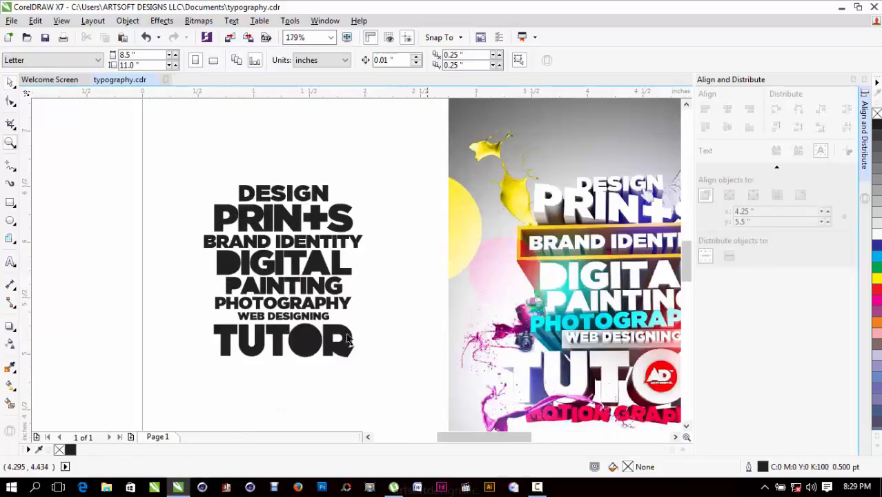
drag(167, 378, 447, 119)
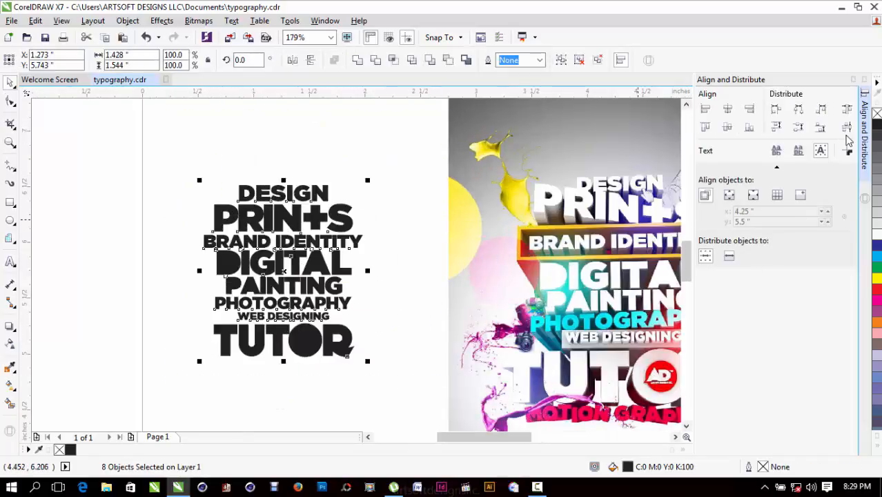
click(847, 130)
click(385, 149)
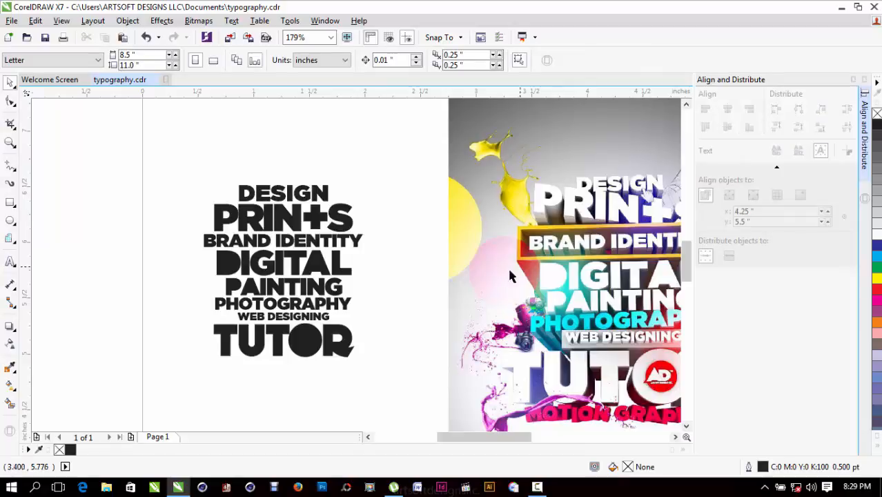
Shift the lines above DIGITAL slightly upward to open room above and below BRAND IDENTITY.
key(F2)
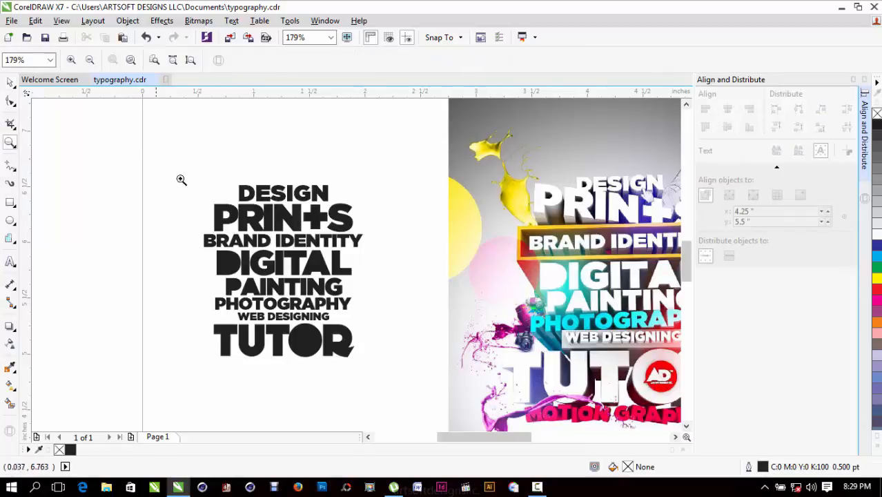
drag(162, 138, 526, 334)
click(249, 238)
shift+click(256, 200)
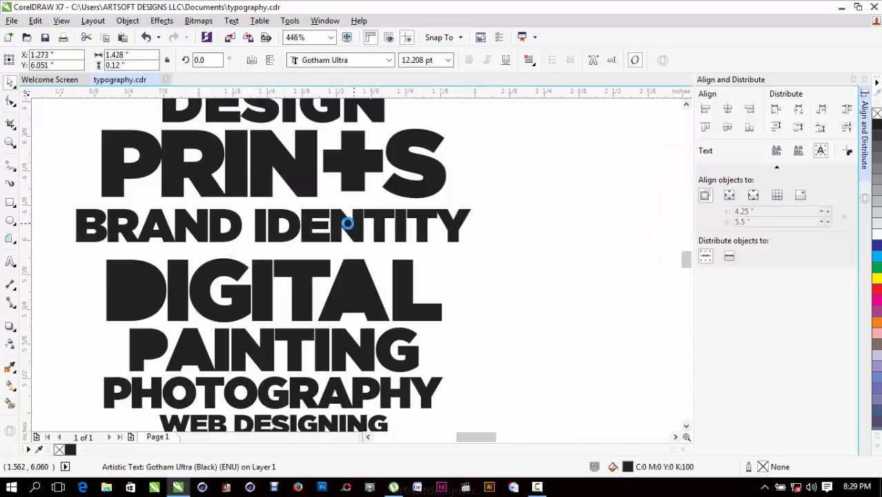
click(342, 250)
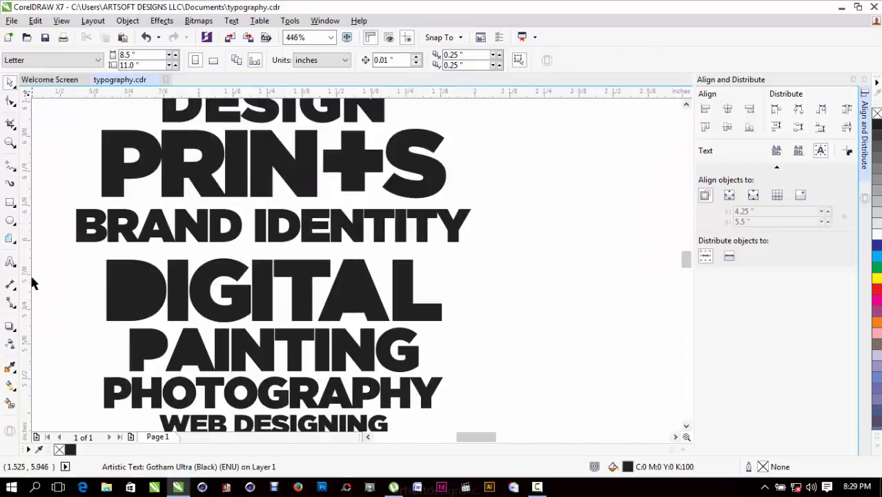
Draw a rectangle about 1.51 by 0.18 in around BRAND IDENTITY and centre it on the text.
click(10, 203)
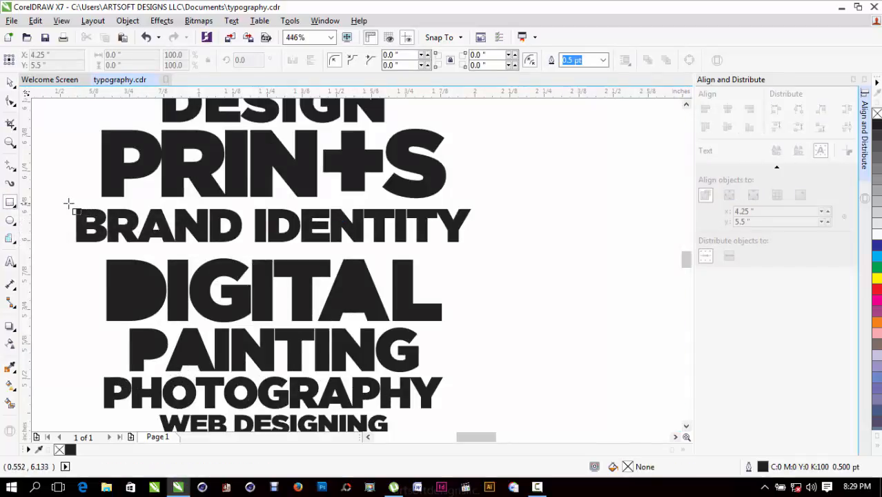
drag(63, 200, 481, 251)
key(space)
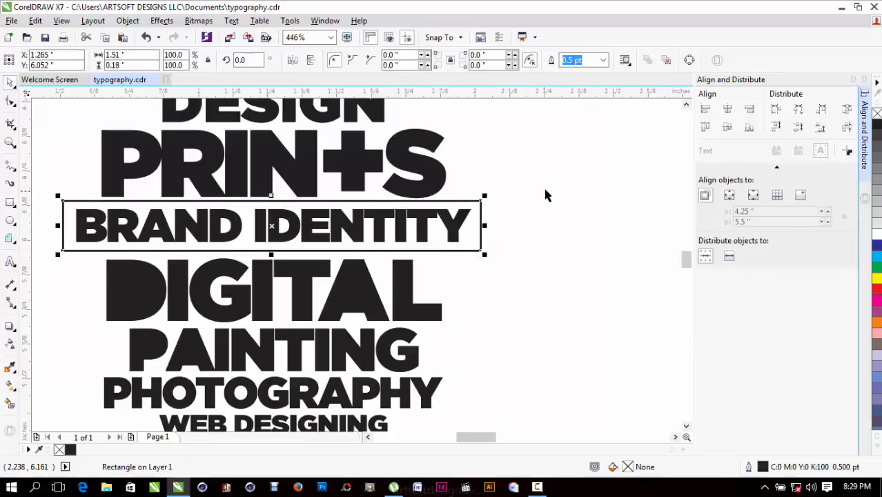
drag(544, 186, 96, 268)
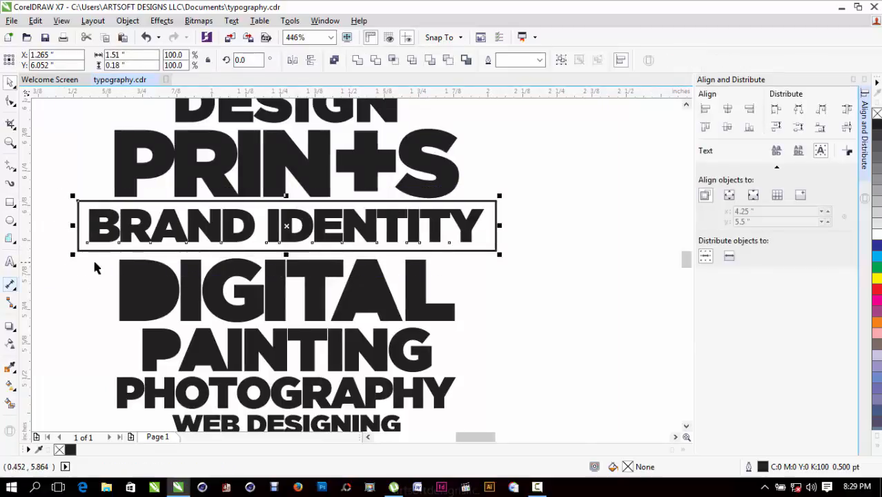
click(148, 251)
Convert the rectangle to curves and add a one-step outward contour with a 0.03 in offset.
key(ctrl+q)
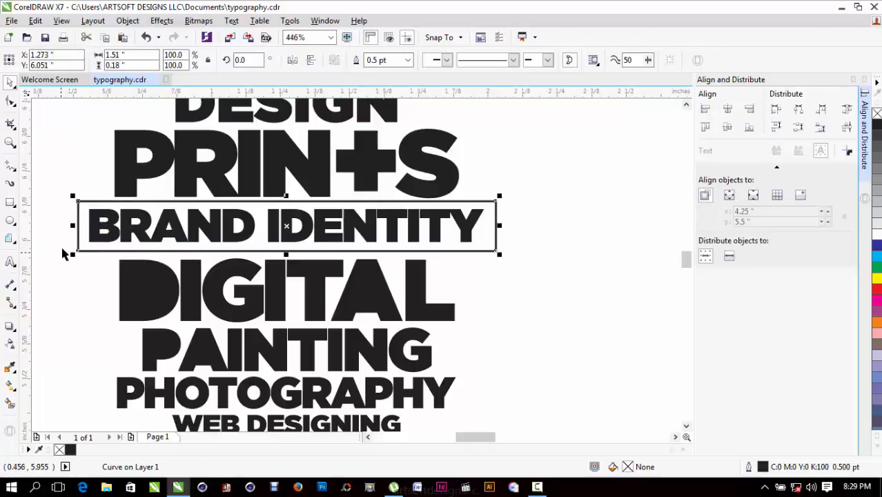
click(12, 331)
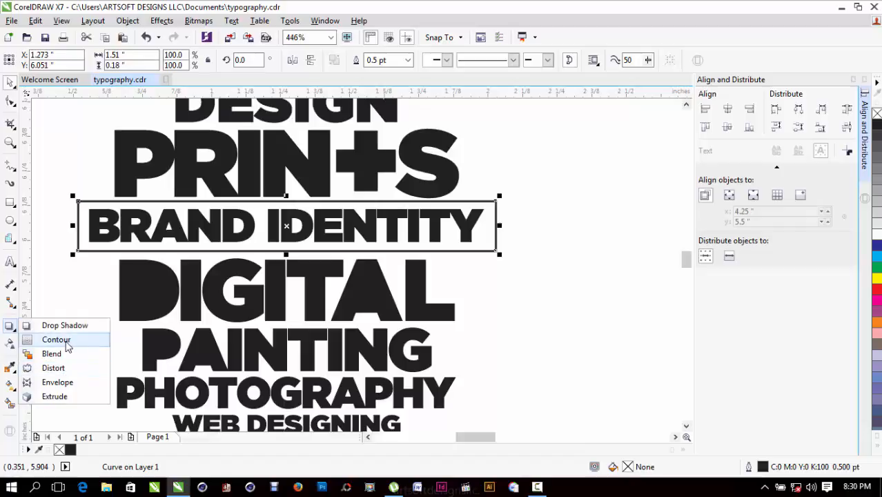
click(58, 341)
scroll(482, 205, up, 3)
drag(536, 201, 565, 173)
scroll(523, 201, down, 5)
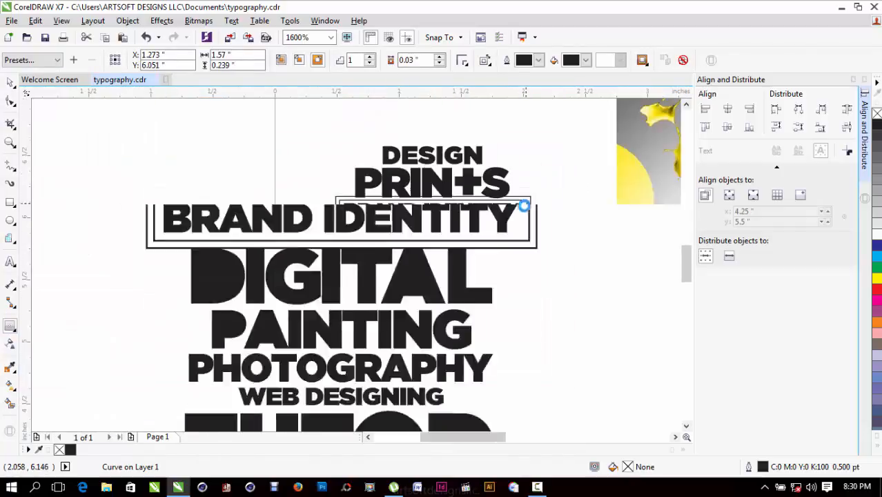
Break the contour group apart so the inner and outer frames are separate curves.
key(F2)
drag(285, 165, 600, 285)
key(ctrl+k)
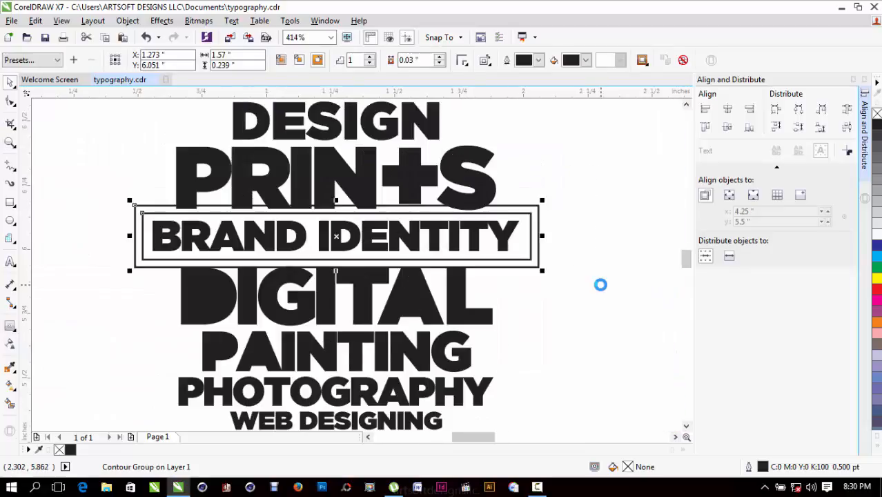
scroll(420, 211, down, 1)
scroll(205, 163, down, 1)
Scale TUTOR up to about 1.365 in wide and centre it under WEB DESIGNING.
key(F2)
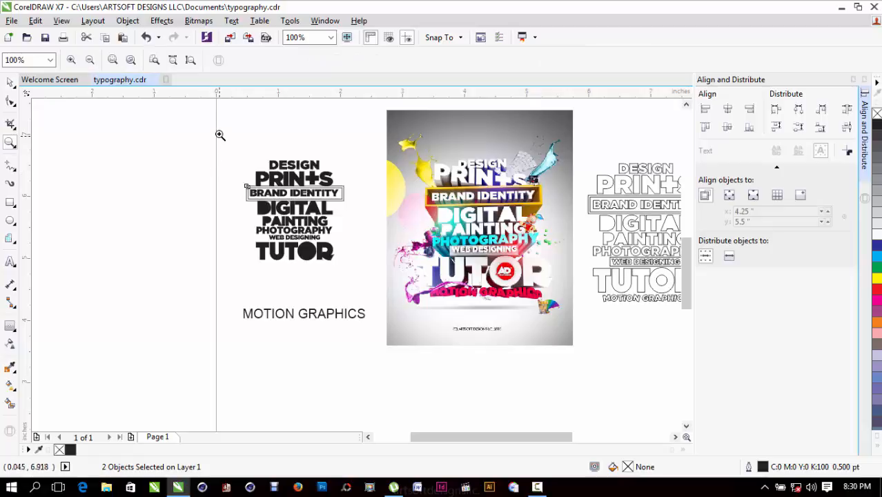
drag(220, 133, 398, 289)
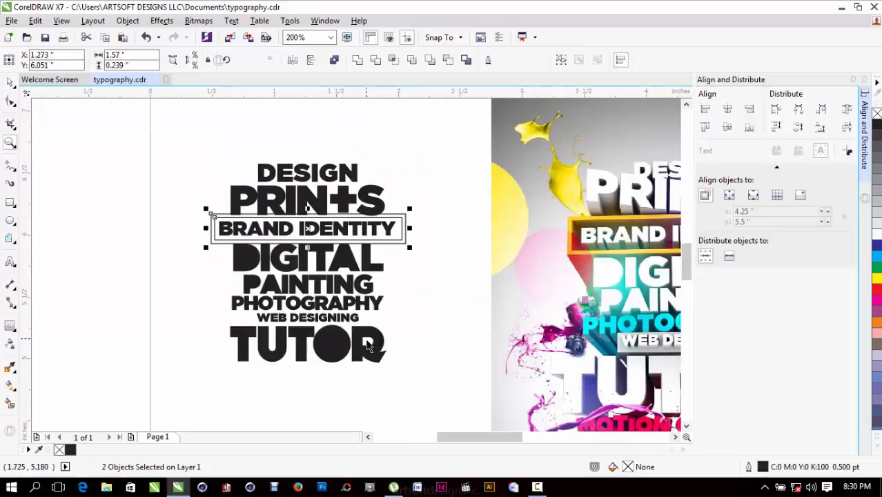
click(370, 347)
drag(391, 367, 405, 379)
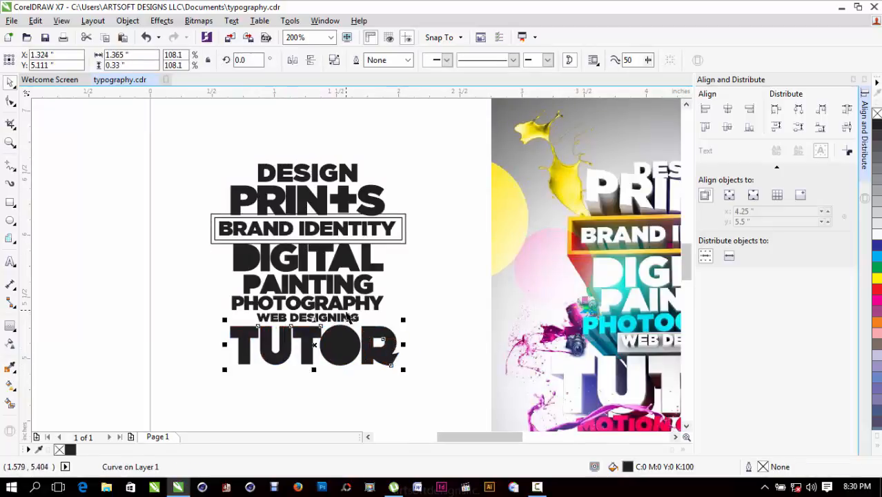
shift+click(320, 318)
key(c)
key(Escape)
Scale BRAND IDENTITY and its two frames down together to about 1.49 in wide.
key(F2)
drag(176, 165, 502, 301)
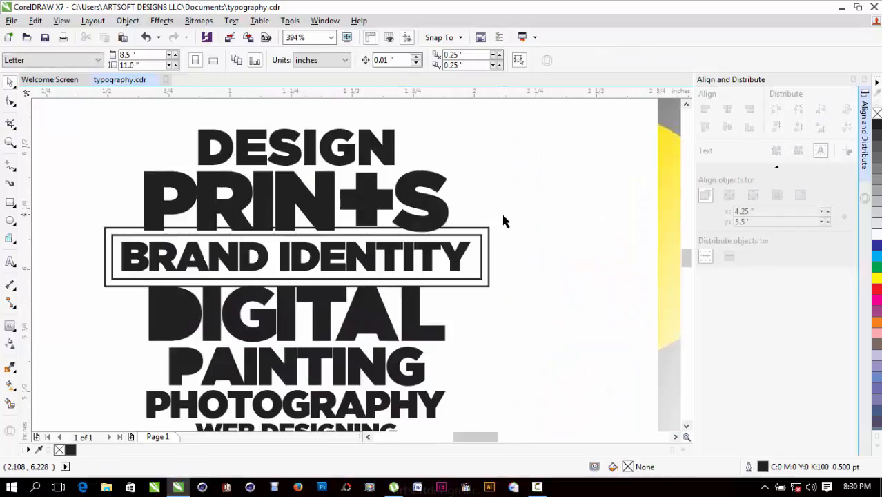
drag(513, 217, 110, 286)
scroll(165, 269, down, 1)
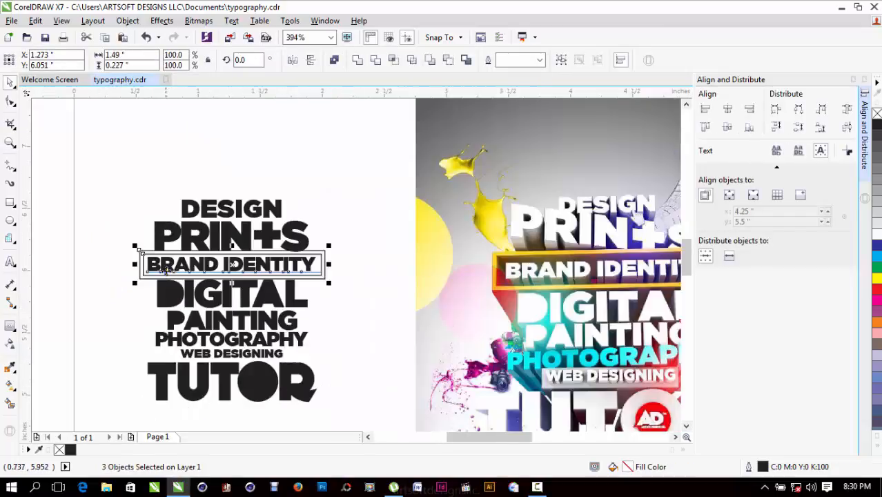
Trim the inner frame shape out of the outer frame around BRAND IDENTITY and delete the leftover inner rectangle.
key(F2)
drag(106, 173, 389, 334)
key(Escape)
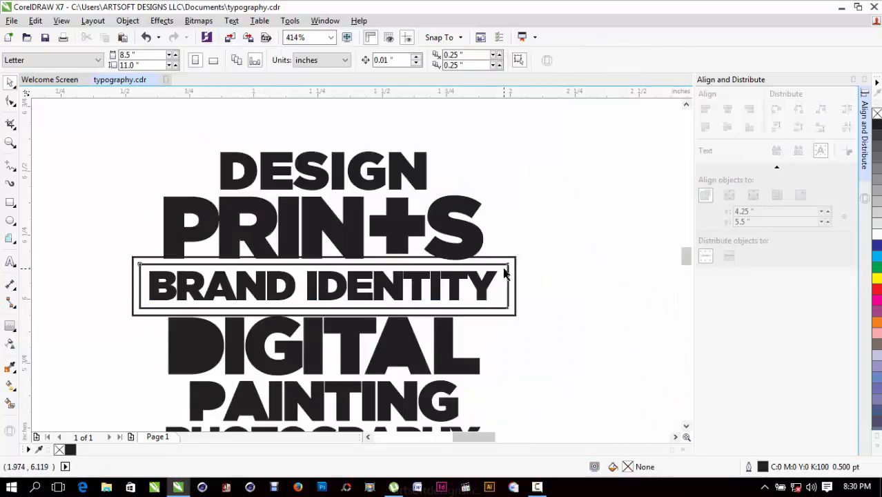
click(504, 273)
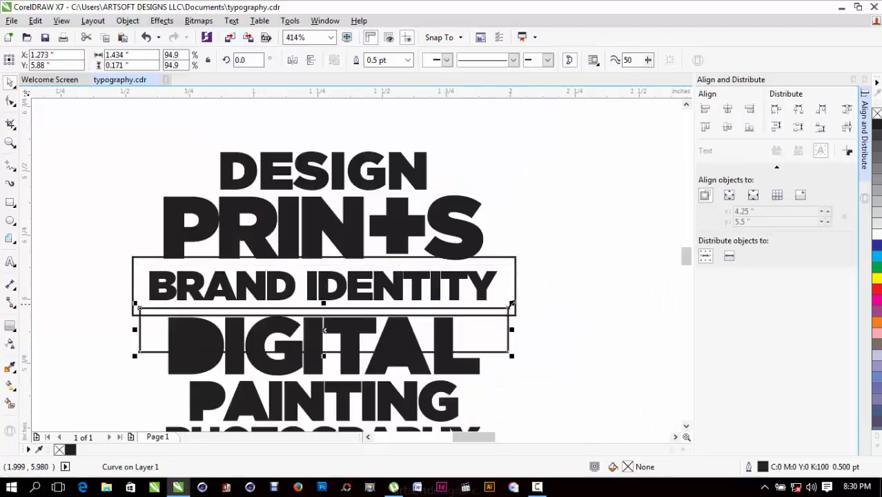
shift+click(514, 275)
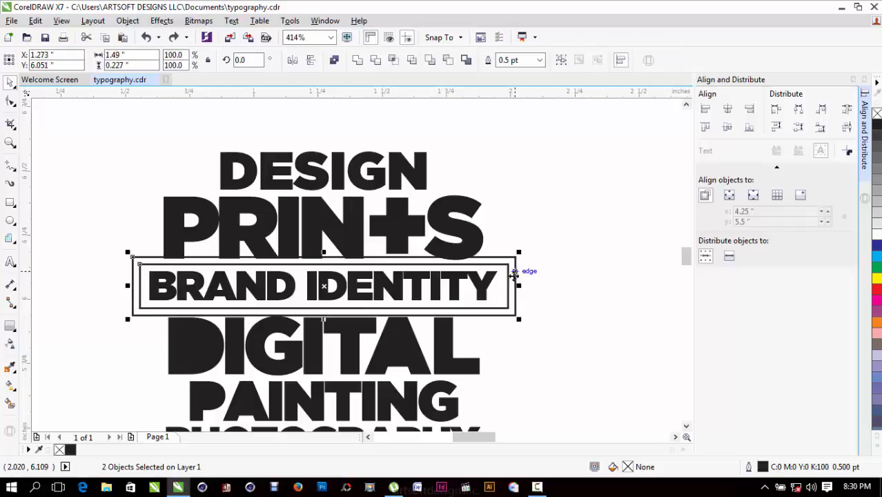
click(374, 62)
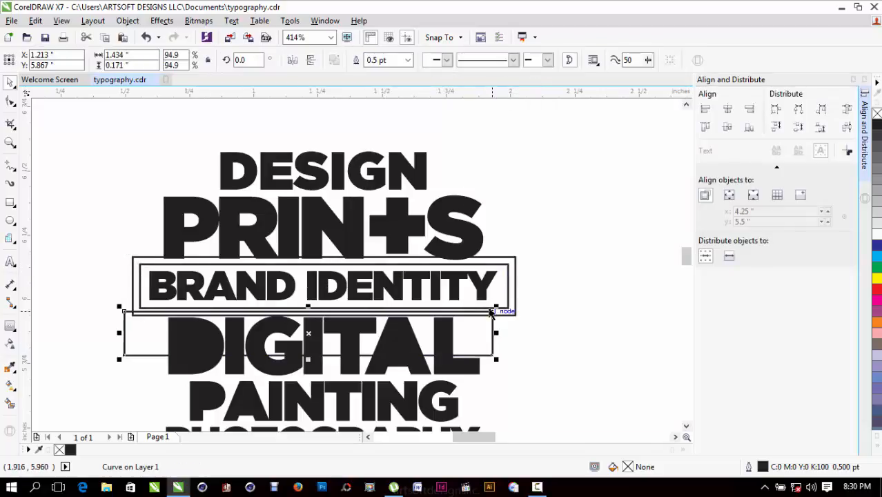
click(523, 283)
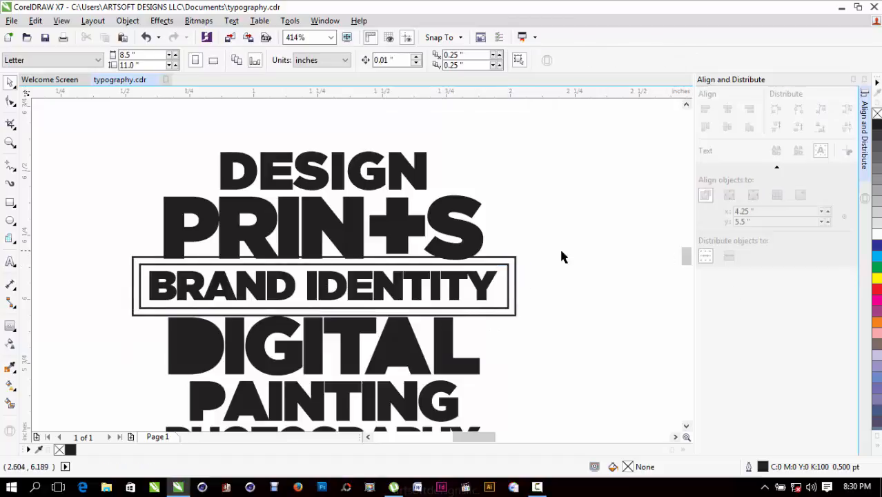
Fill the trimmed frame around BRAND IDENTITY with solid black.
click(515, 268)
click(876, 125)
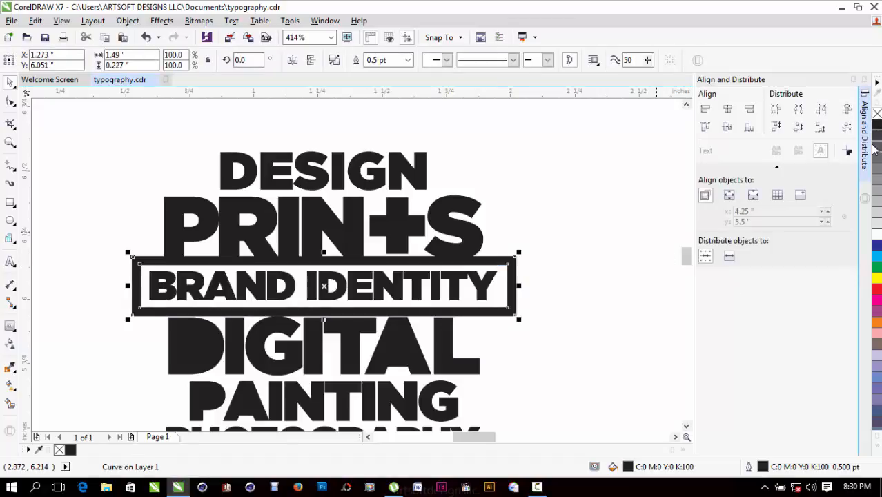
click(590, 338)
Move DESIGN and PRIN+S up slightly so they clear the frame around BRAND IDENTITY.
drag(642, 342, 487, 371)
drag(398, 233, 428, 209)
click(405, 245)
click(417, 202)
scroll(362, 193, down, 4)
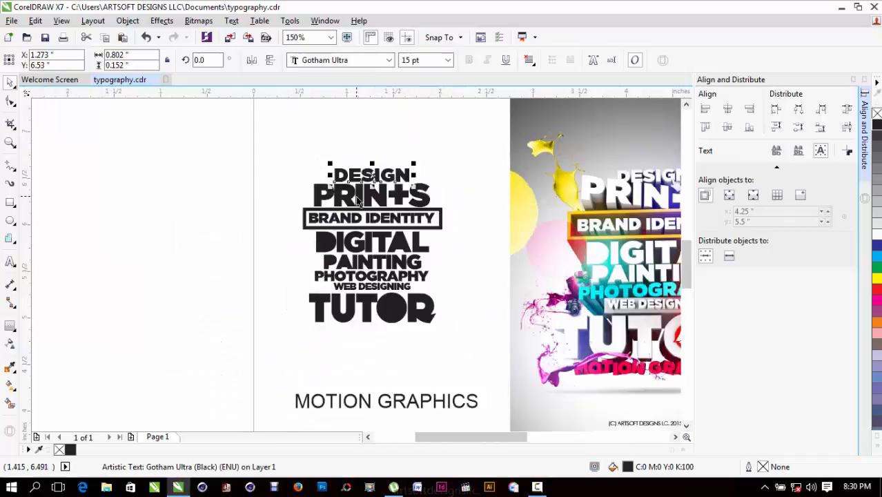
key(z)
drag(276, 119, 766, 442)
click(244, 292)
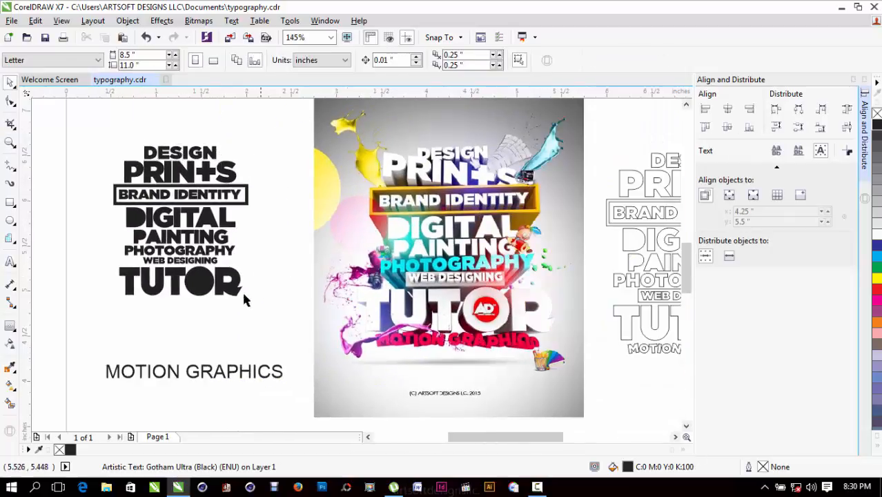
Draw an outlined rectangle about 0.888 in wide closely around WEB DESIGNING.
key(F2)
drag(84, 127, 498, 367)
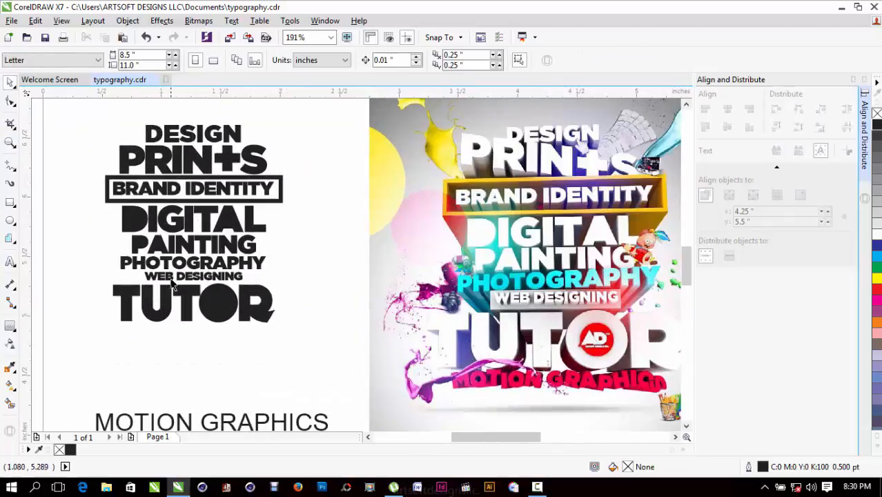
key(F2)
drag(84, 244, 405, 315)
click(9, 205)
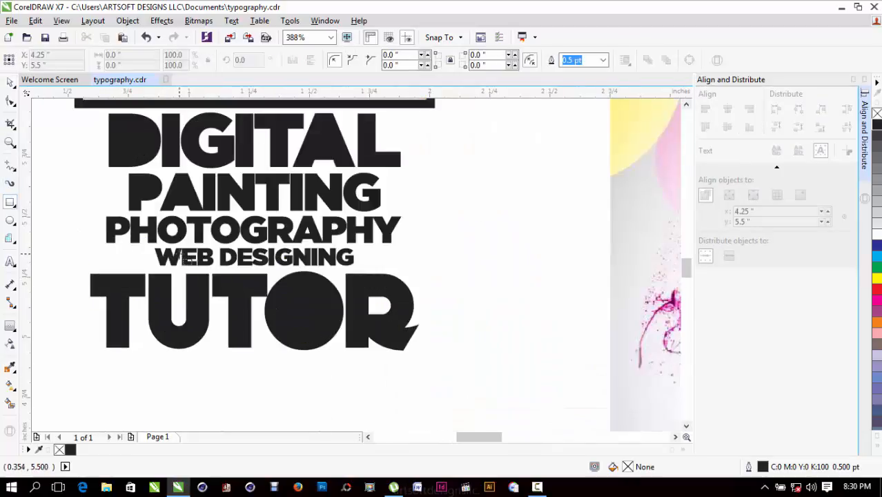
drag(146, 245, 360, 266)
key(space)
Stretch the rectangle's lower edge to a height of about 0.106 in and centre it on WEB DESIGNING.
key(F2)
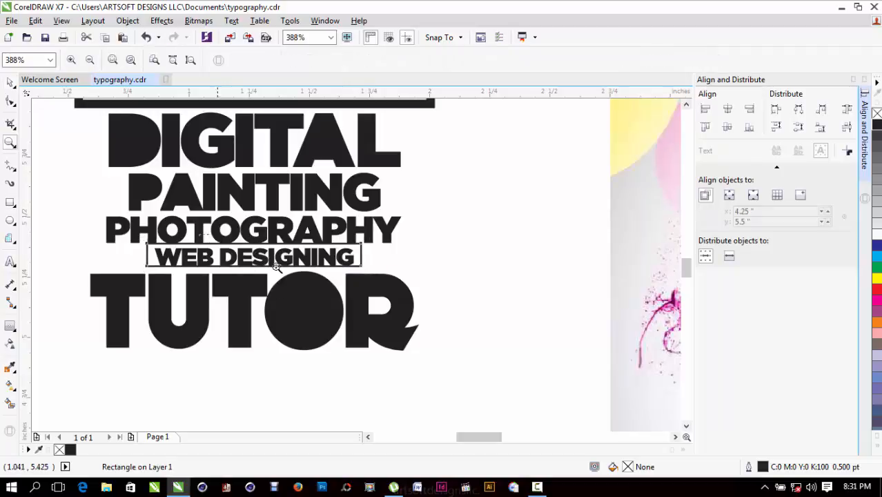
drag(204, 235, 359, 314)
drag(248, 242, 256, 252)
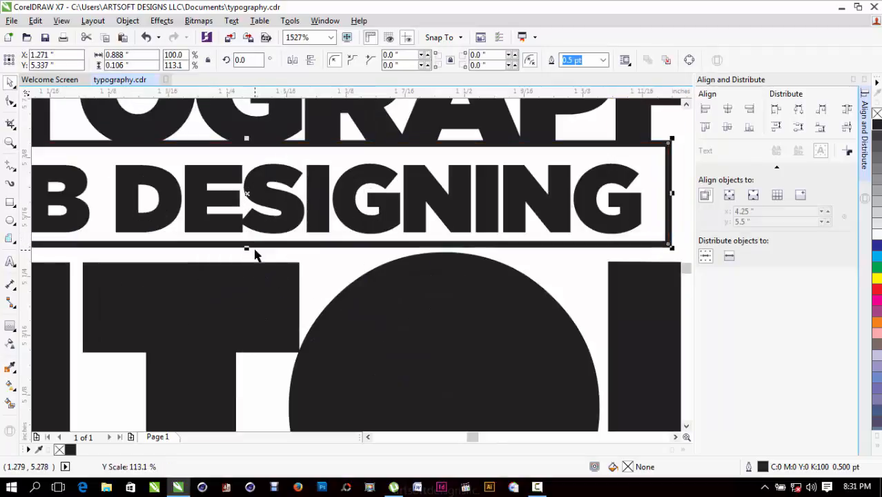
scroll(338, 236, down, 2)
click(569, 183)
click(599, 177)
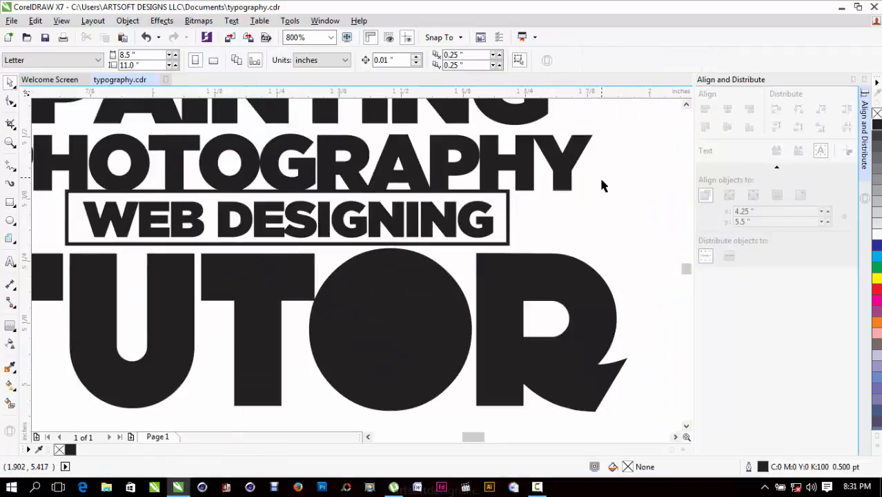
drag(601, 178, 29, 276)
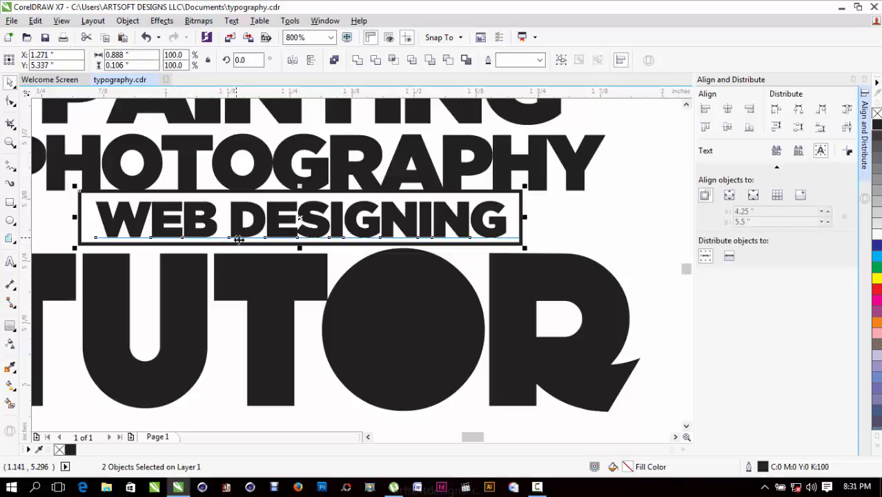
drag(236, 241, 242, 245)
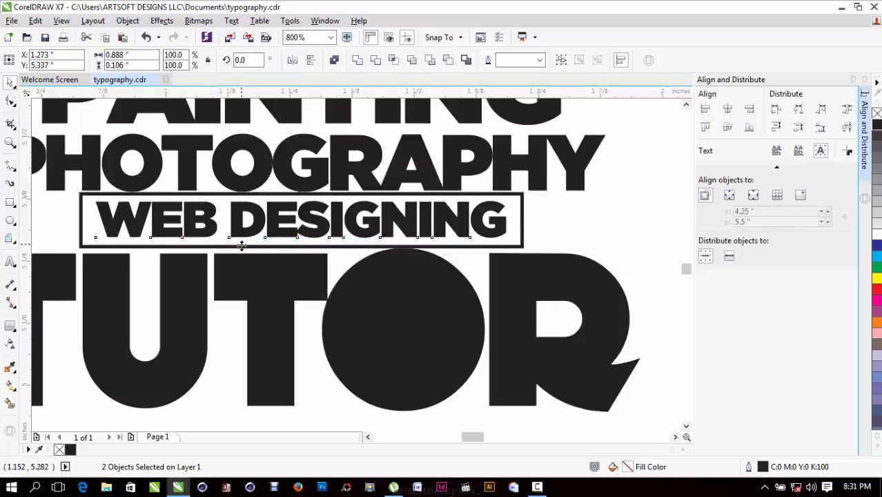
Group WEB DESIGNING with its rectangle, and group BRAND IDENTITY with its black frame.
scroll(479, 262, down, 3)
key(F2)
drag(368, 316, 552, 146)
key(Escape)
key(F2)
drag(206, 149, 221, 335)
key(ctrl+g)
drag(188, 267, 548, 195)
key(ctrl+g)
Move DESIGN straight up to about Y 6.547 in, widening its gap above PRIN+S.
click(422, 273)
click(407, 311)
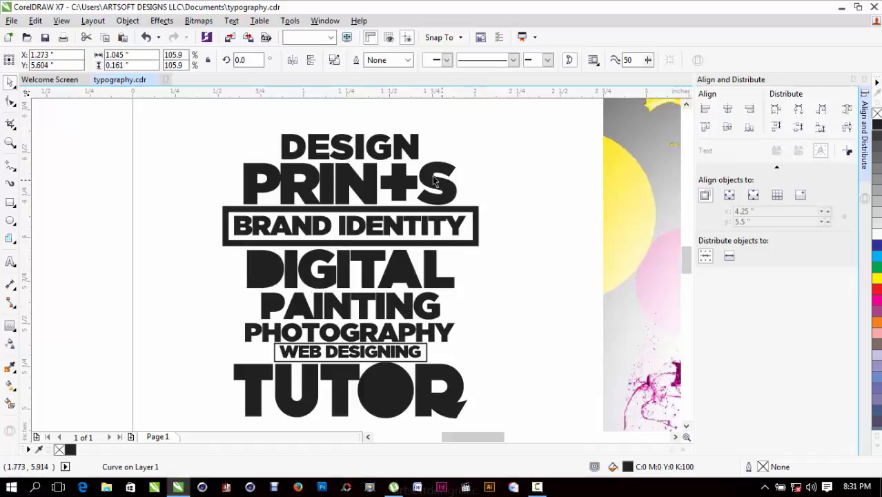
click(429, 189)
click(376, 155)
key(F2)
mouse_move(244, 114)
mouse_down()
mouse_move(341, 180)
mouse_move(427, 208)
mouse_up()
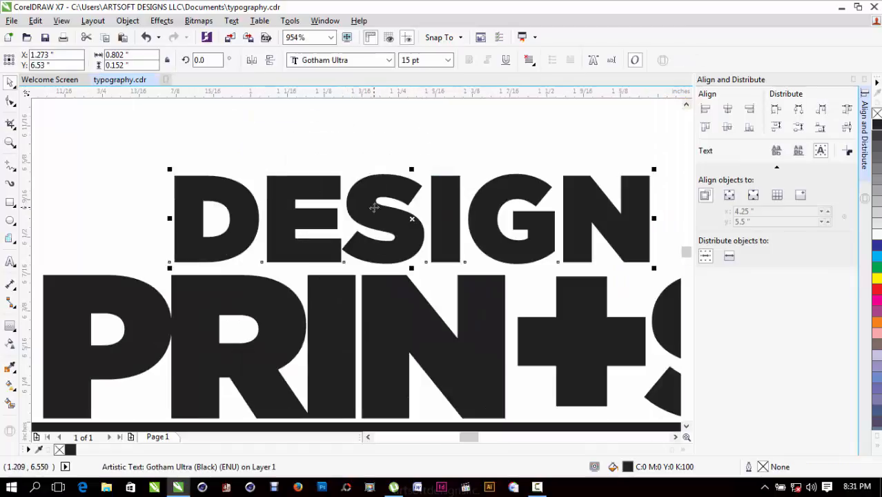
drag(373, 208, 373, 202)
key(F3)
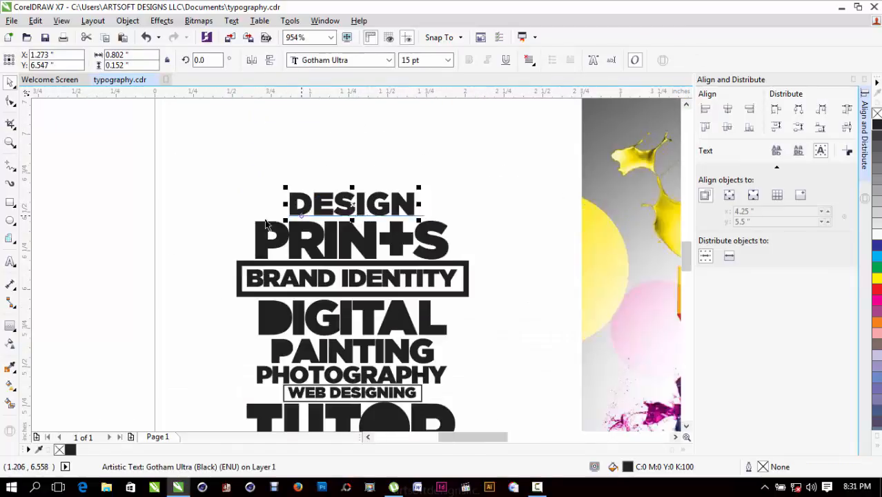
click(240, 194)
Select all eight lines of the typography stack and distribute the vertical space between them equally.
scroll(481, 437, down, 3)
drag(199, 103, 496, 408)
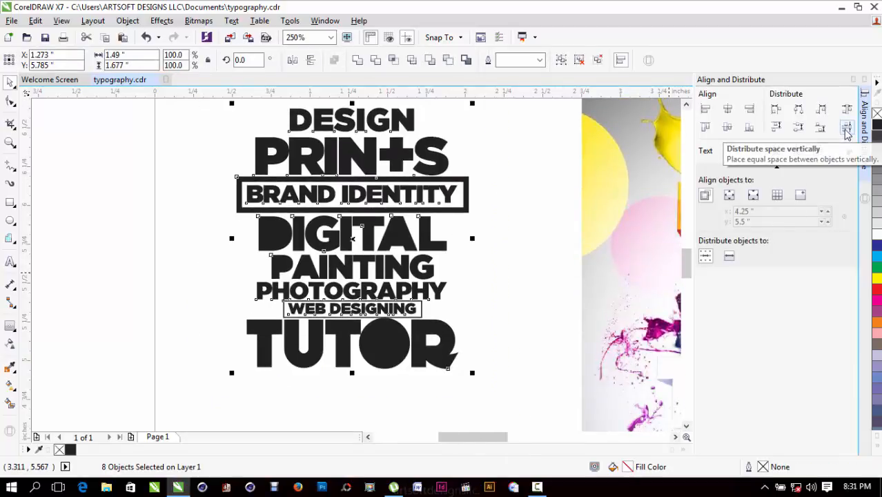
click(846, 130)
click(529, 196)
key(F3)
key(F2)
drag(275, 111, 484, 278)
key(space)
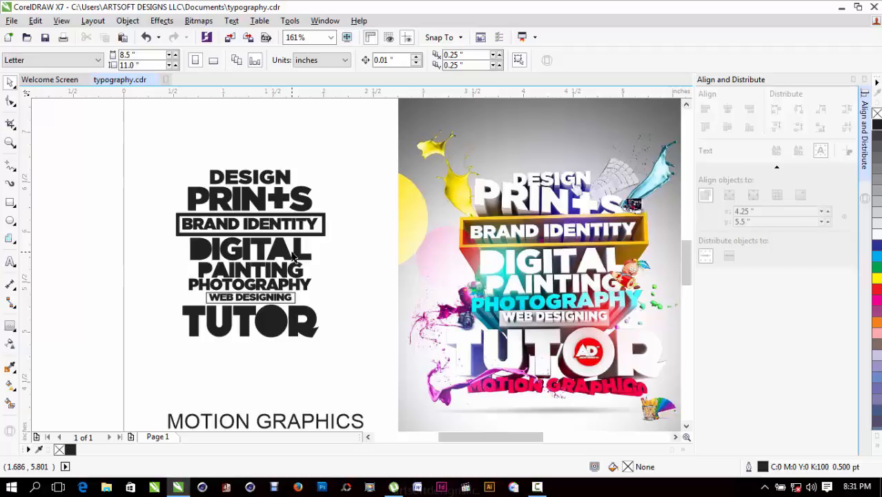
Place a duplicate of the whole typography stack to the left of the original, at the same height.
drag(120, 389, 390, 107)
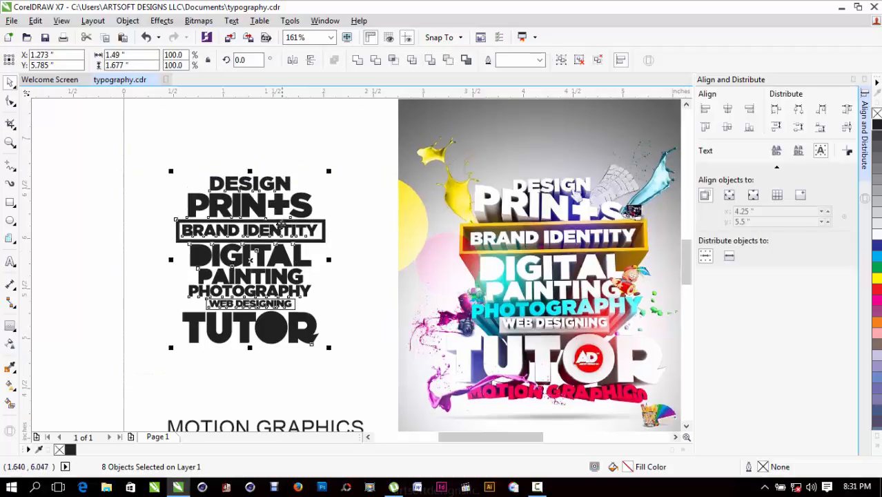
drag(265, 203, 95, 203)
click(162, 138)
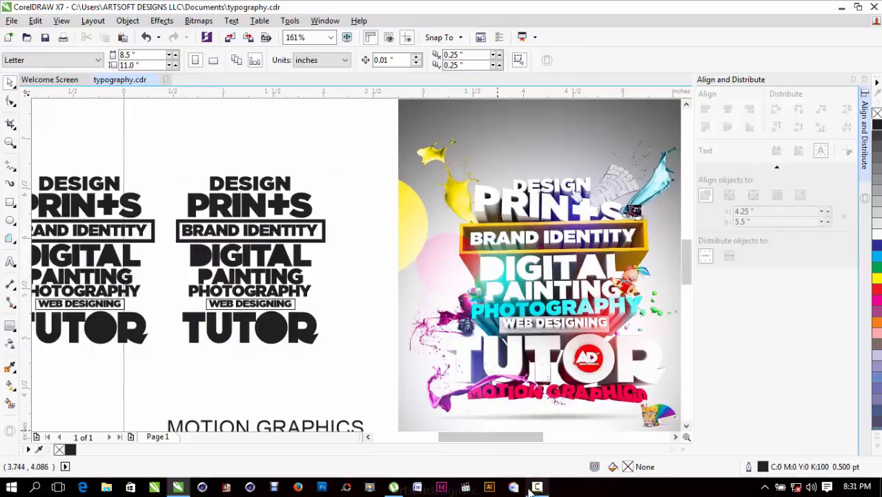
mouse_move(529, 490)
mouse_move(531, 470)
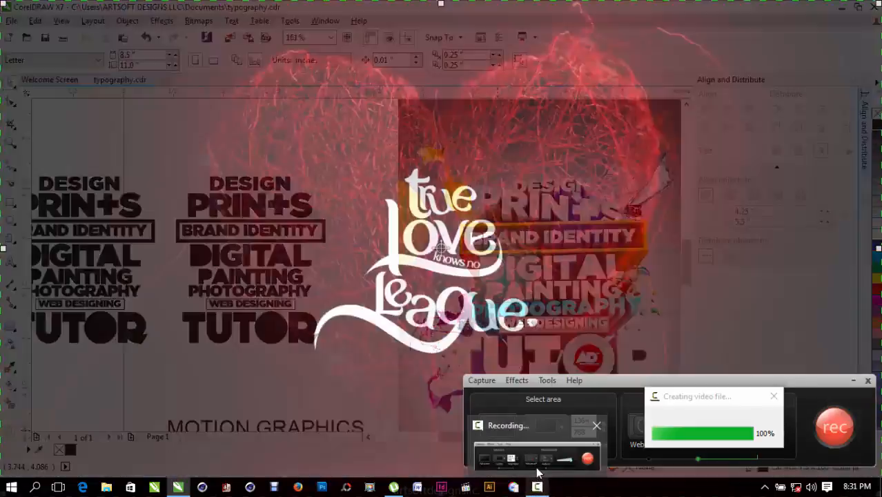
click(521, 463)
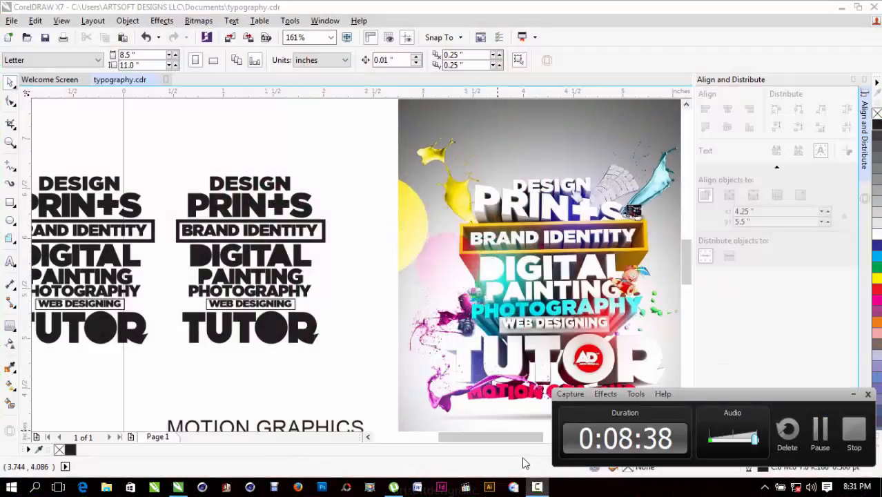
click(853, 394)
Convert all eight lines of the original typography stack to curves.
click(271, 276)
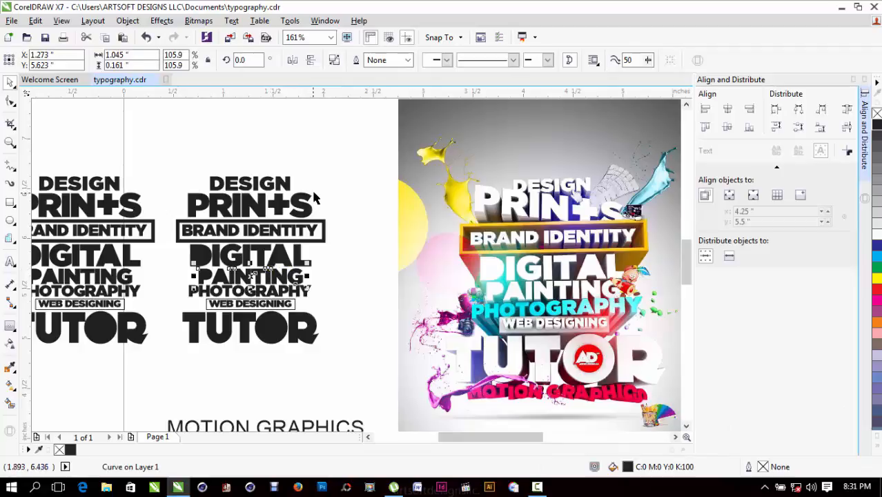
drag(354, 153, 192, 376)
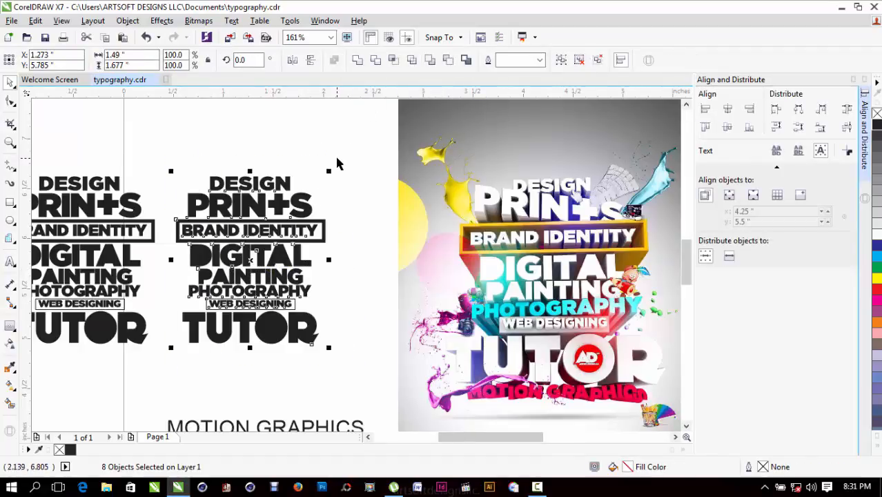
key(ctrl+q)
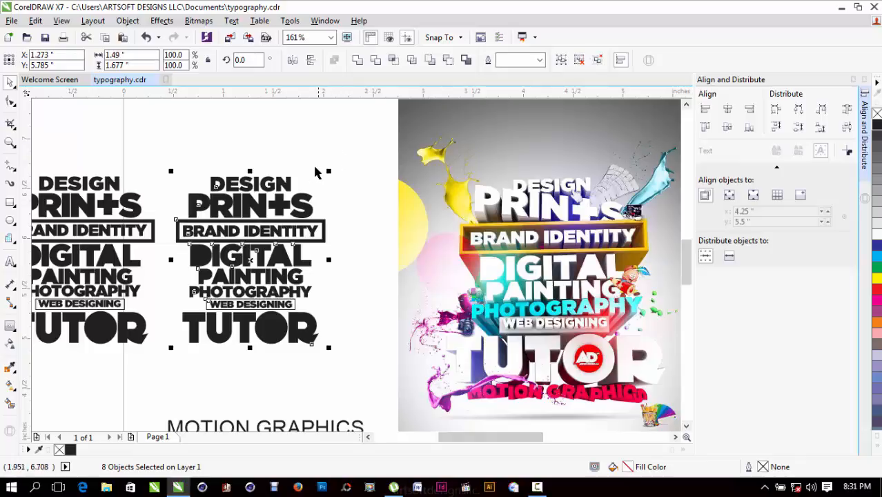
click(315, 167)
Remove the fill from the original stack's eight lines and give them a black outline.
key(F2)
drag(134, 156, 392, 403)
drag(483, 382, 207, 138)
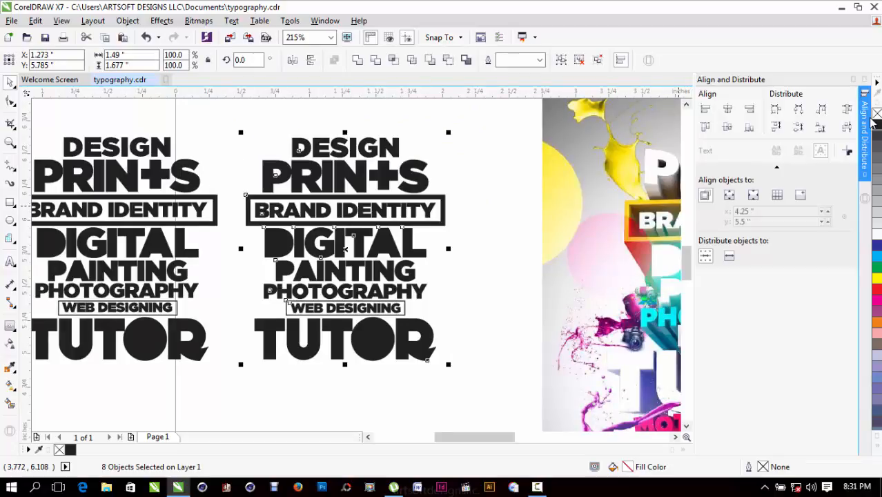
click(875, 114)
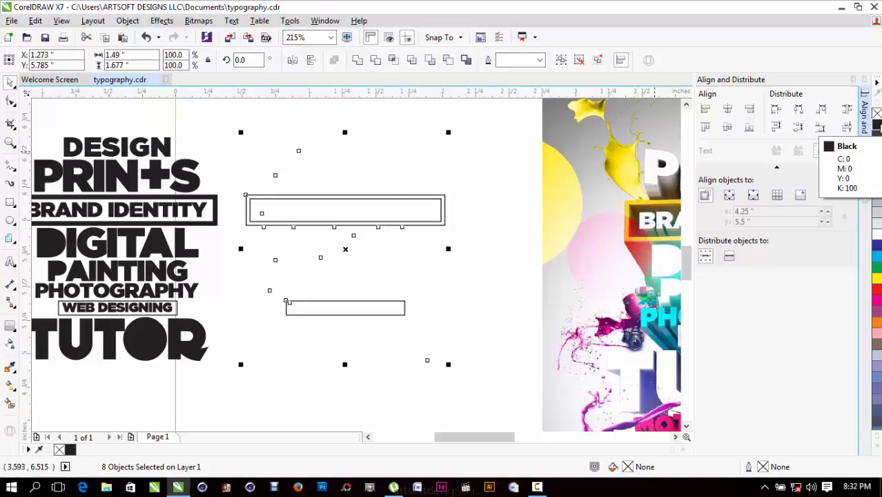
right_click(877, 125)
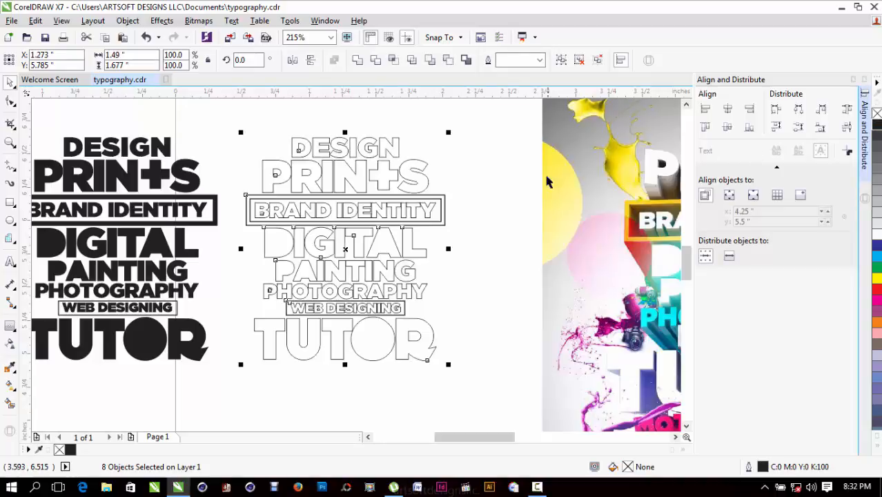
Set the outline width of the BRAND IDENTITY group in the outlined stack to 0.5 pt.
click(450, 205)
click(447, 202)
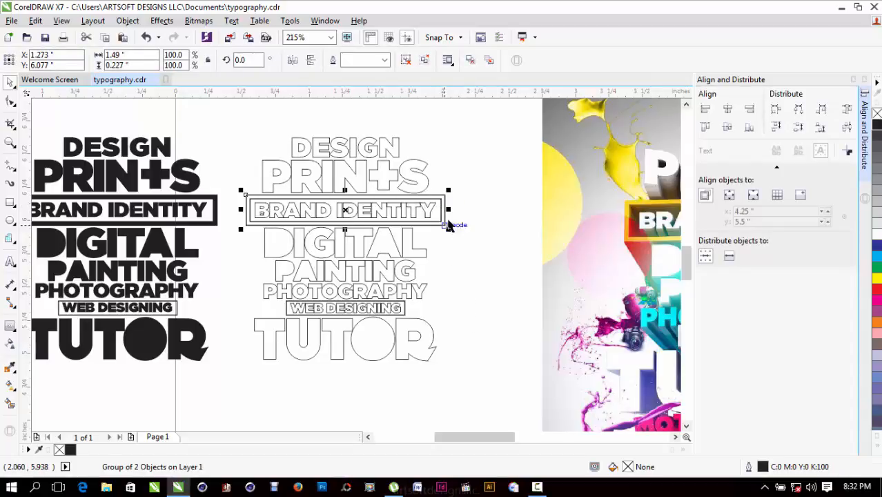
drag(447, 224, 445, 265)
key(ctrl+z)
key(F12)
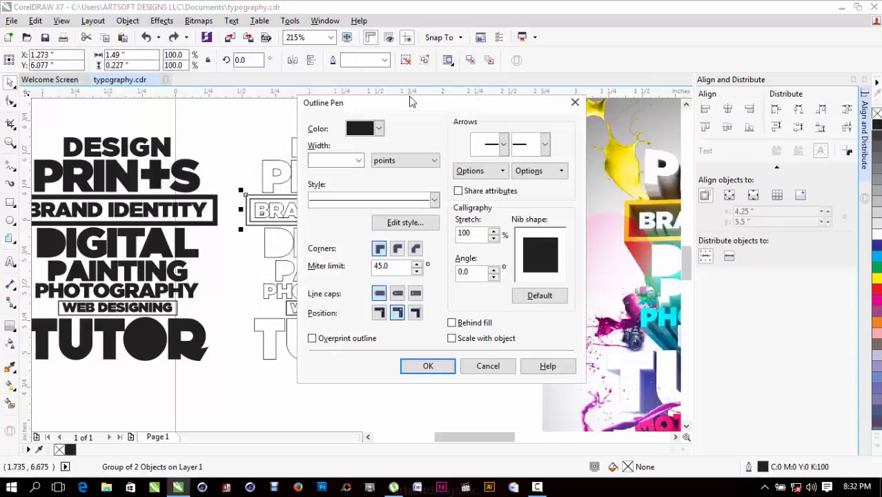
text(0.5)
key(Return)
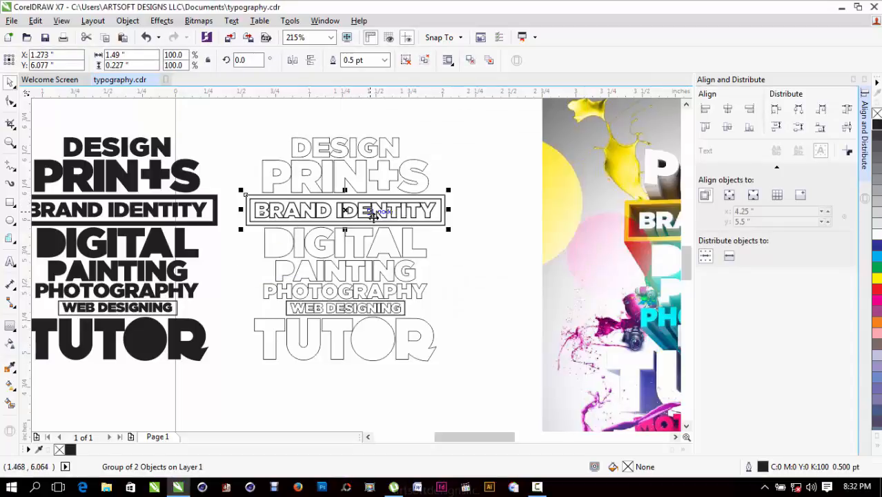
Set the outline width of all eight lines and boxes in the outlined stack to 0.1 pt.
drag(468, 414, 151, 96)
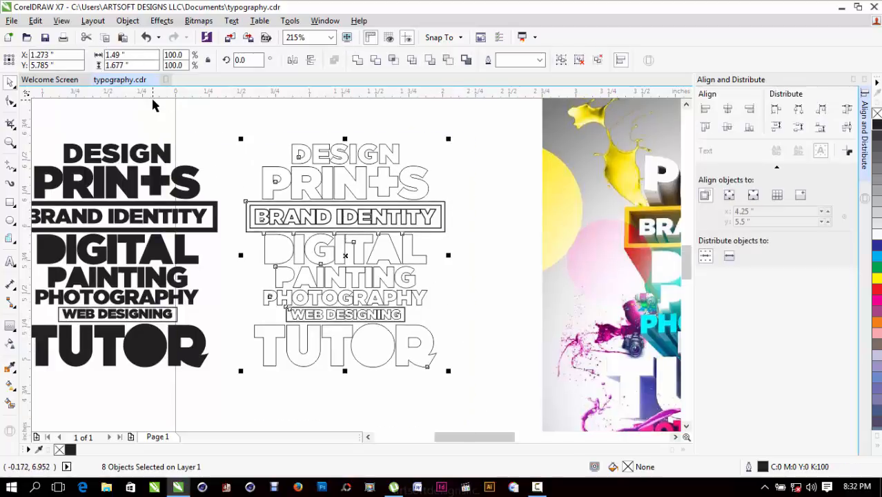
key(F12)
text(.1)
key(Return)
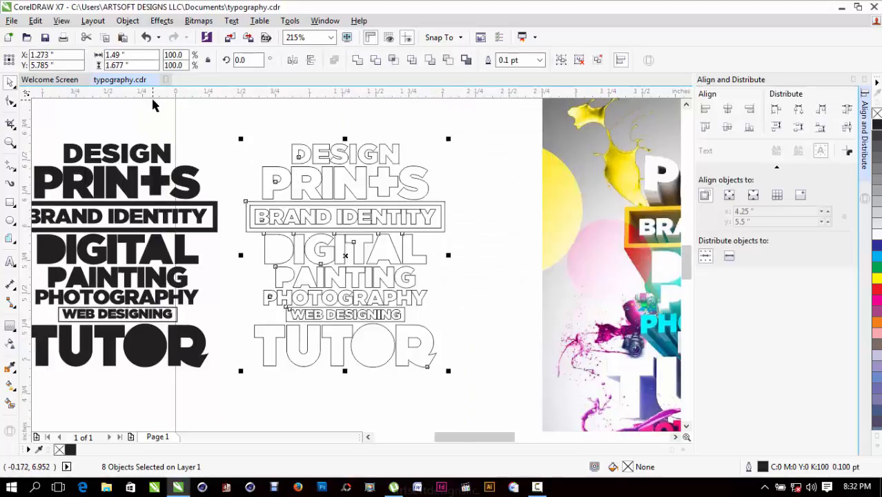
Select the outlined typography stack and ungroup all its nested groups into separate curves.
scroll(328, 231, up, 1)
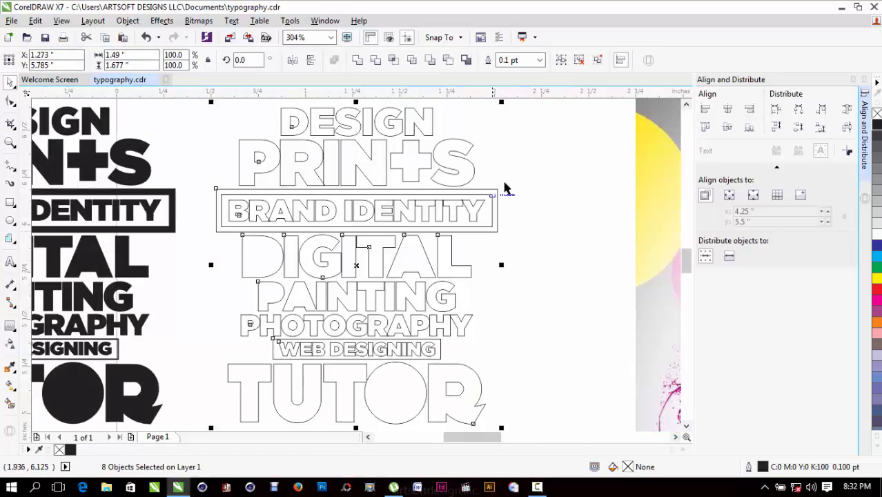
click(544, 167)
click(467, 214)
scroll(452, 257, down, 4)
click(484, 335)
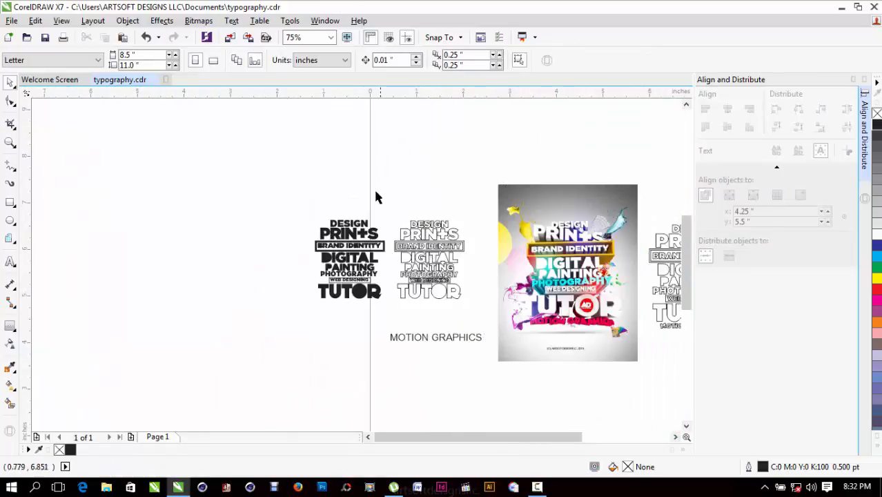
drag(370, 202, 501, 324)
key(shift+F2)
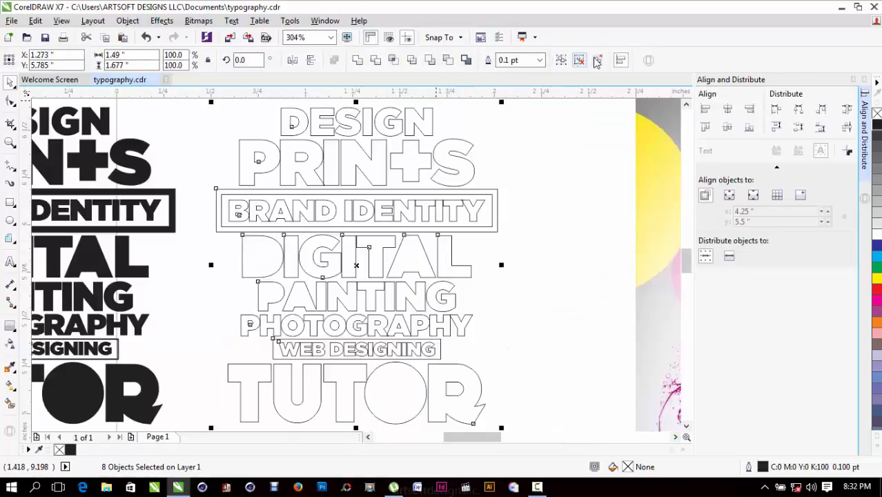
click(597, 61)
click(525, 178)
click(463, 182)
click(435, 219)
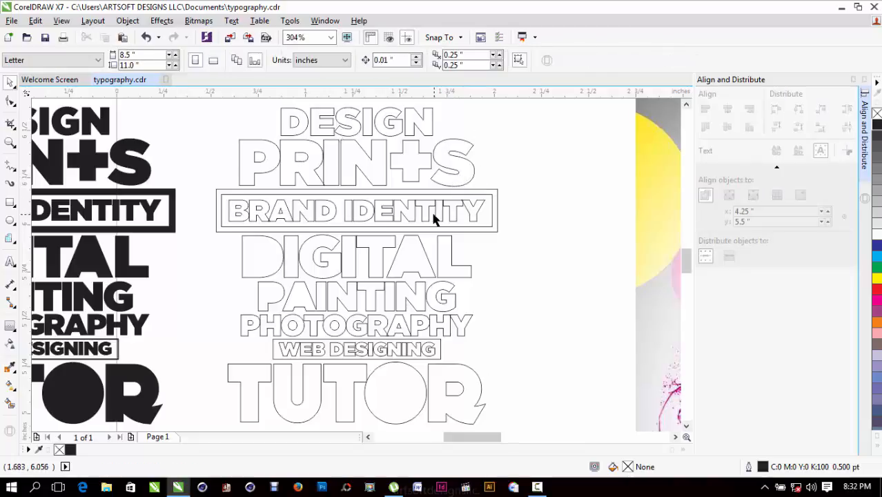
click(409, 218)
drag(409, 218, 392, 216)
key(ctrl+z)
click(430, 229)
click(423, 252)
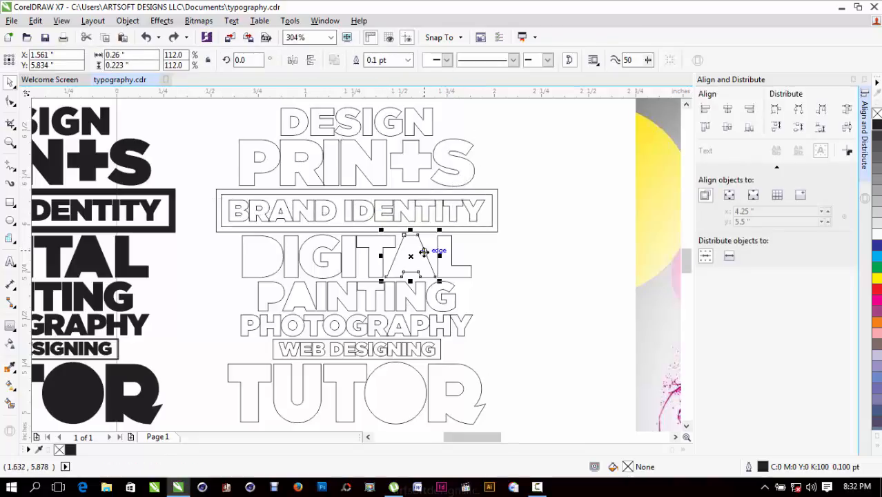
drag(423, 252, 381, 258)
key(ctrl+z)
Distribute the seven outlined letters of DIGITAL with even horizontal spacing between them.
click(498, 276)
key(F2)
drag(228, 219, 618, 343)
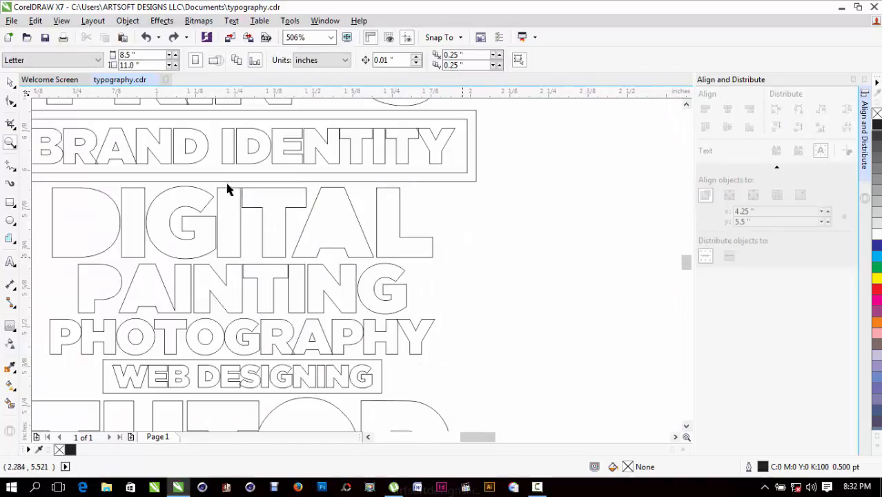
key(space)
click(217, 221)
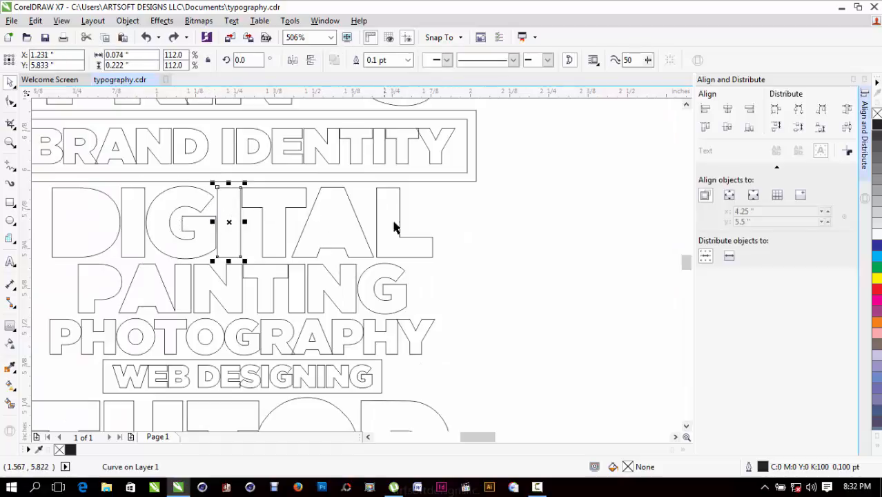
click(391, 240)
drag(404, 233, 409, 233)
drag(490, 272, 30, 181)
click(847, 110)
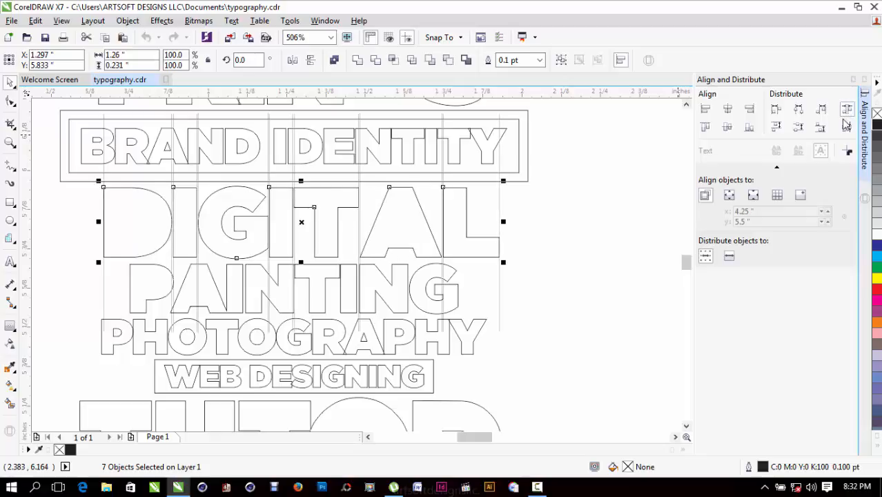
Move the T, the second I and the G of outlined DIGITAL slightly right to open gaps between the letters.
click(576, 220)
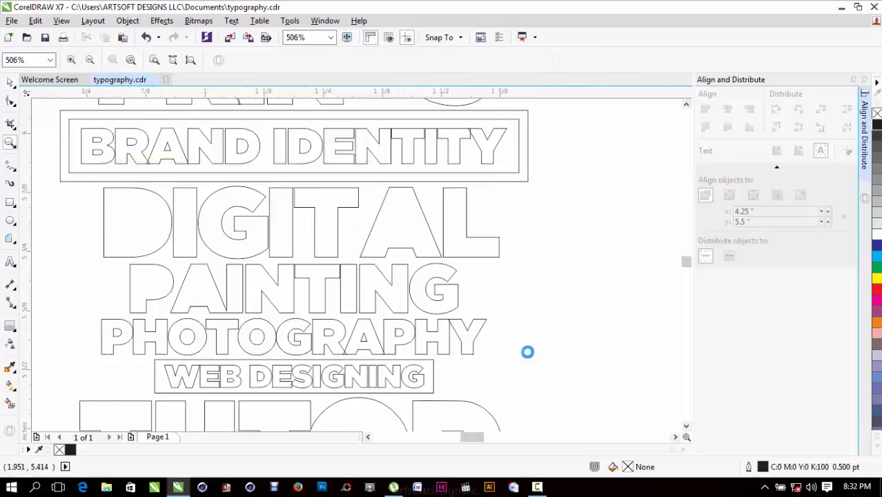
scroll(216, 241, up, 1)
drag(157, 252, 634, 171)
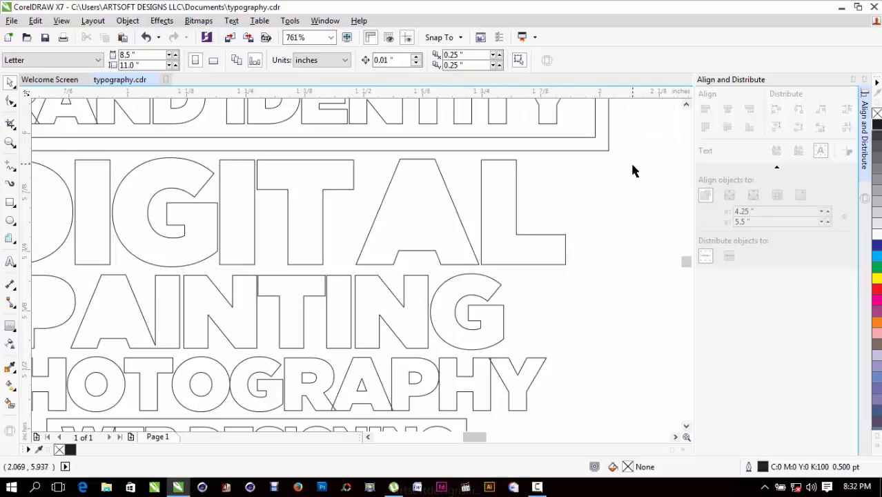
click(319, 189)
drag(319, 189, 332, 180)
click(301, 189)
drag(238, 173, 250, 179)
drag(191, 230, 198, 236)
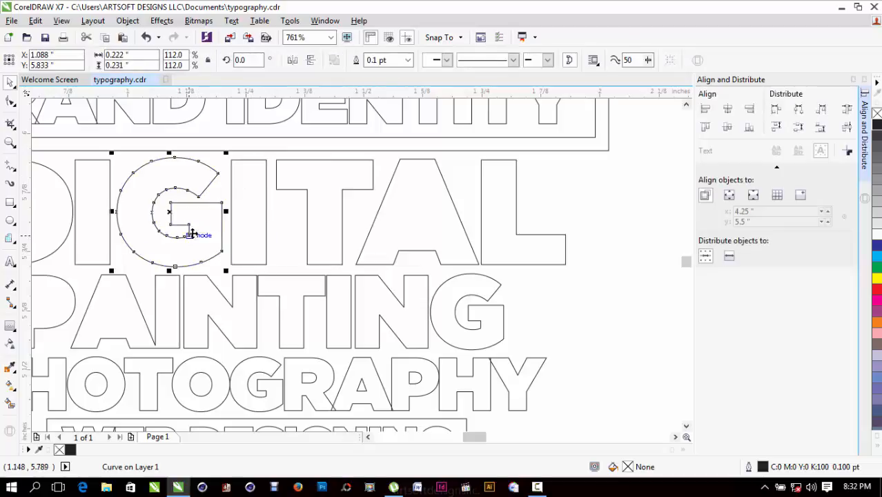
Move the A, L and D of outlined DIGITAL slightly left to even out the letter gaps.
click(76, 240)
scroll(76, 240, down, 3)
scroll(232, 196, up, 3)
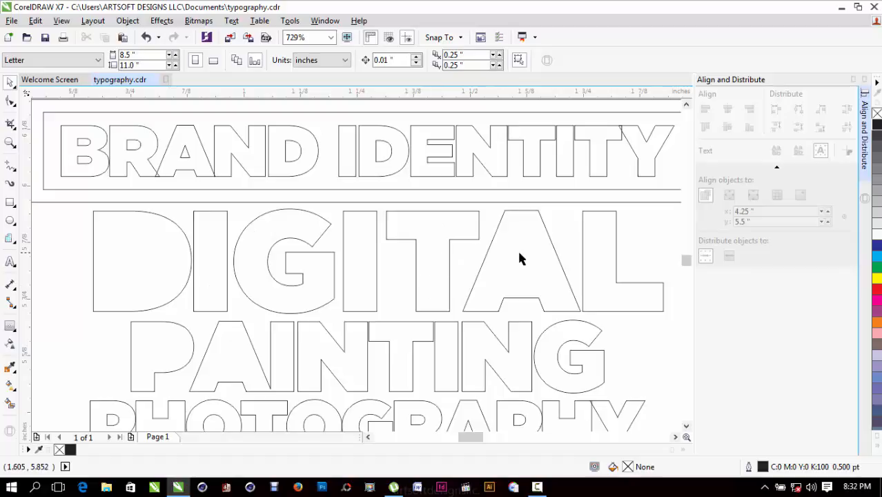
drag(521, 259, 515, 253)
drag(591, 289, 586, 290)
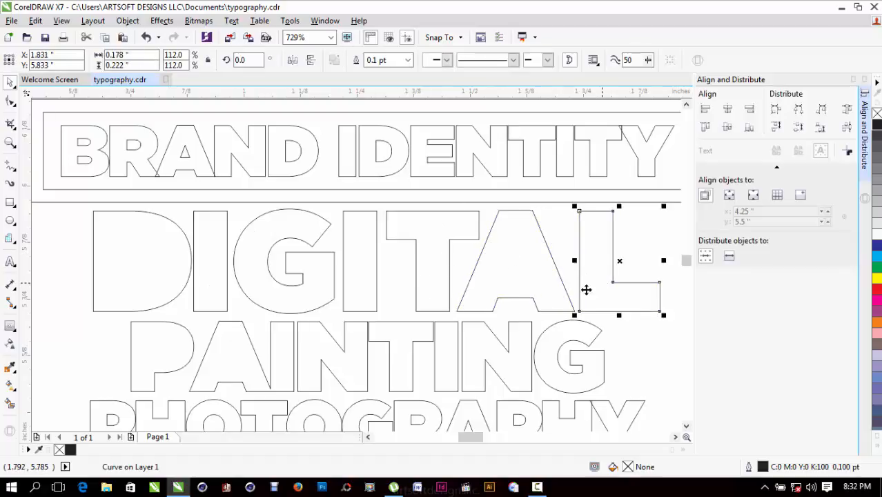
drag(165, 267, 163, 272)
scroll(162, 273, down, 2)
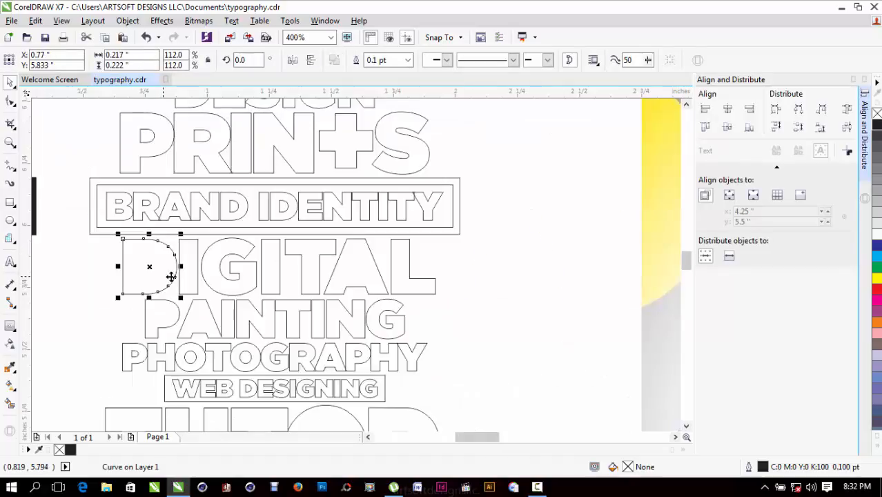
Combine the seven outlined letters of DIGITAL into one curve and center it horizontally on the BRAND IDENTITY frame.
click(459, 311)
drag(472, 296, 114, 231)
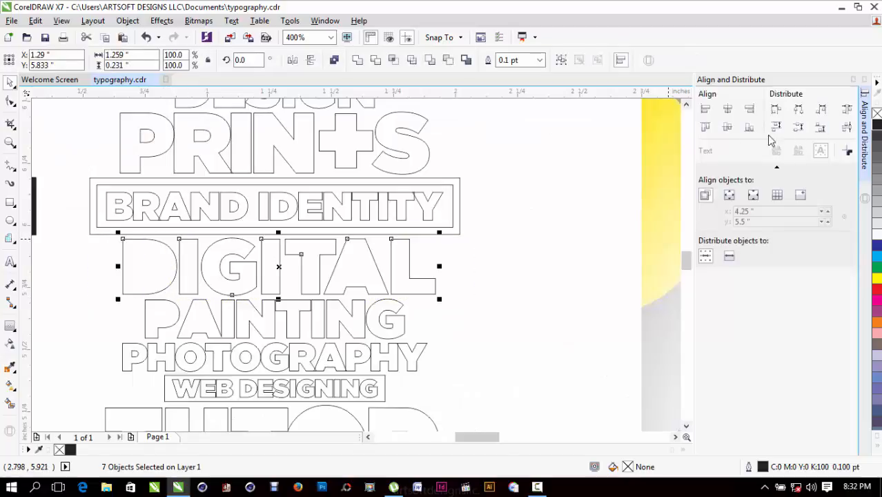
key(ctrl+l)
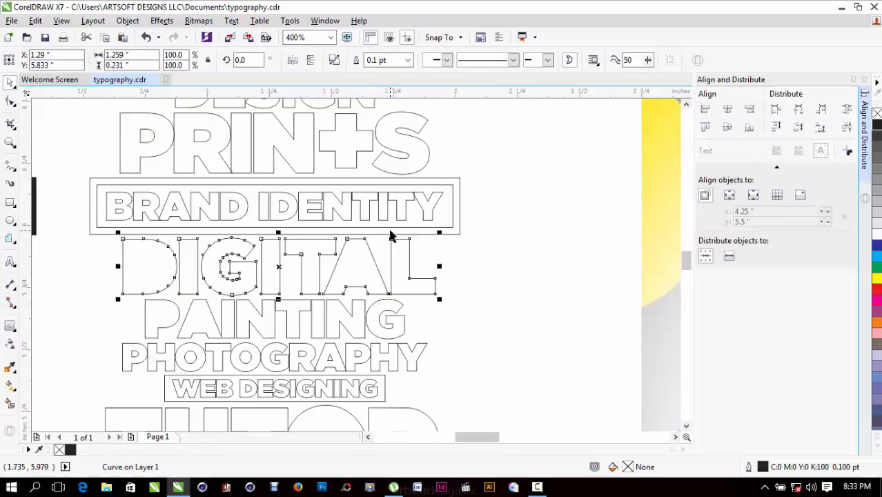
shift+click(390, 233)
key(c)
click(298, 312)
click(412, 315)
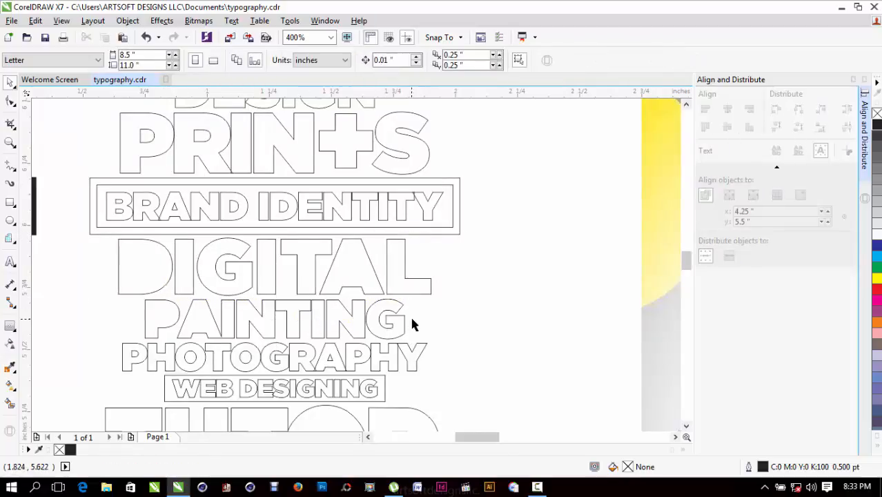
scroll(410, 315, down, 2)
key(F2)
drag(289, 230, 503, 393)
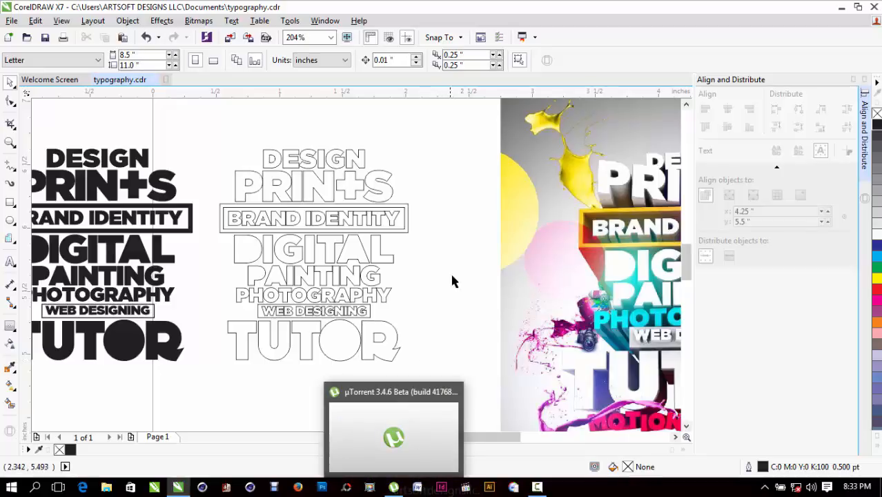
Switch to File Explorer, create a folder named THREE D TYPOGRAPHY on the Desktop, and close the window.
key(super+e)
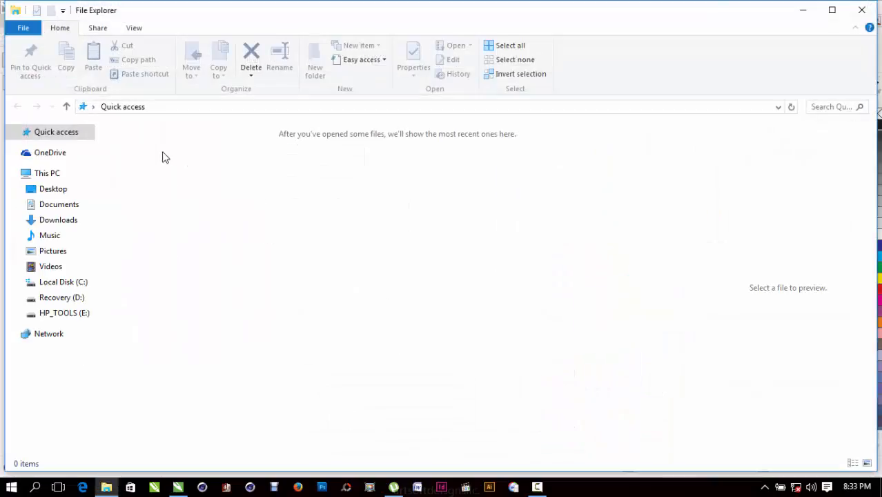
click(64, 189)
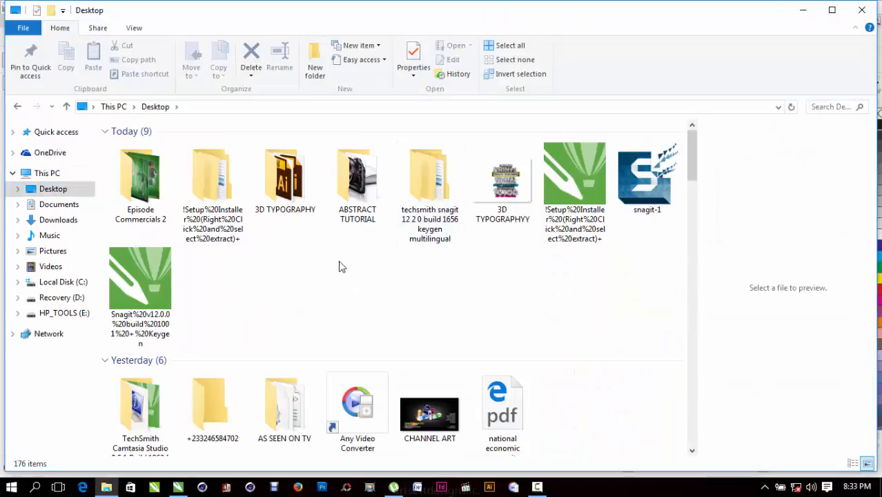
right_click(338, 262)
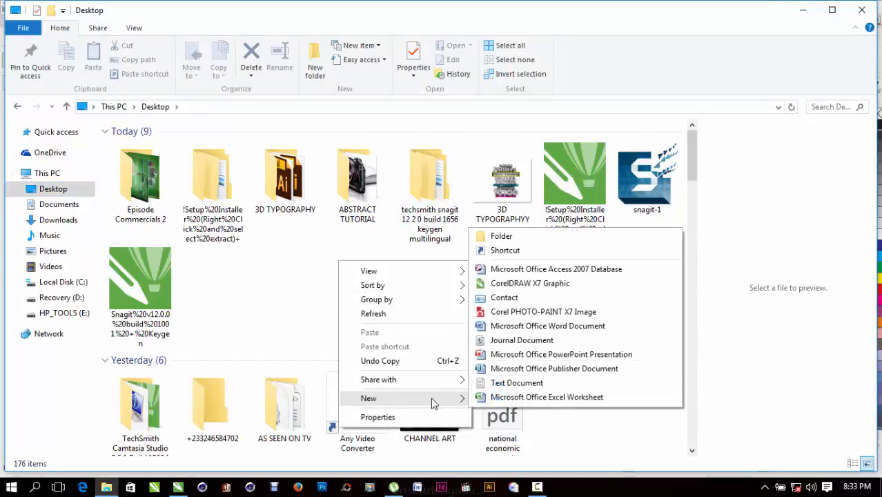
click(508, 237)
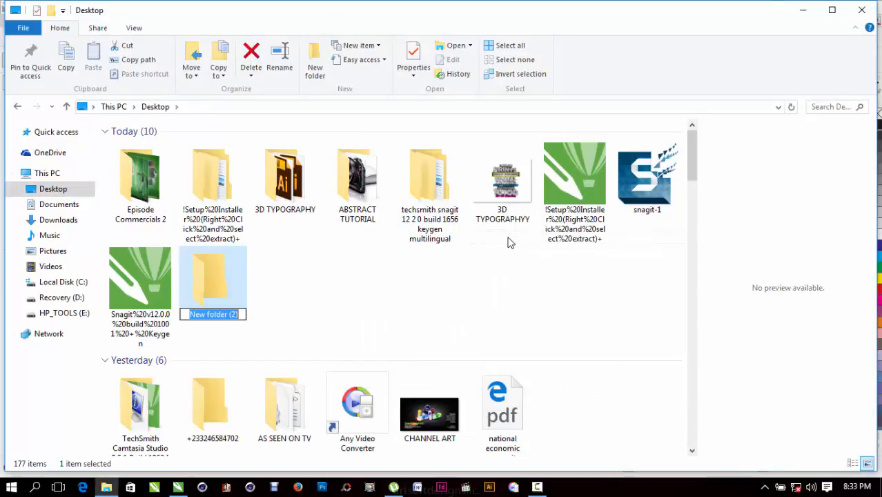
text(THREE)
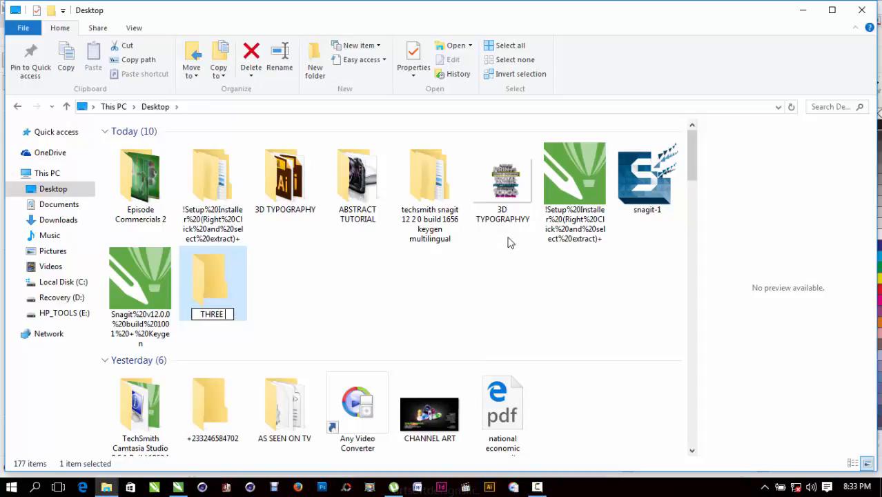
text( D TYPOGRAPHY)
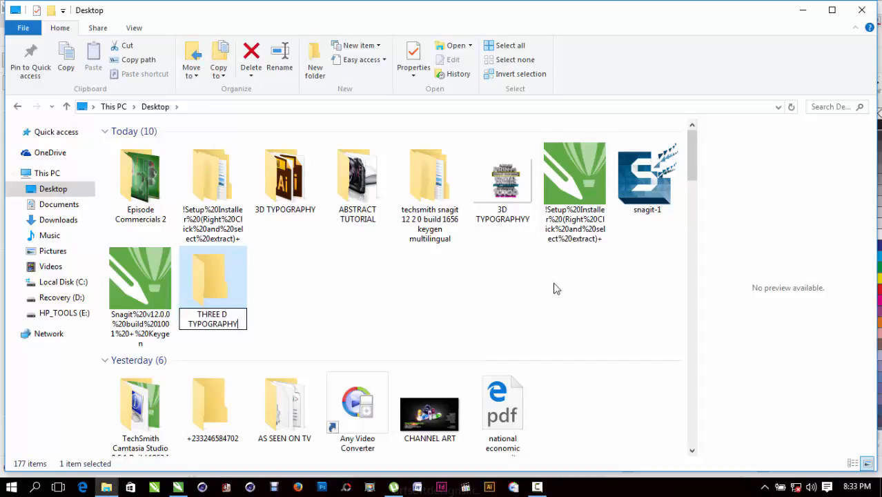
key(Return)
click(861, 10)
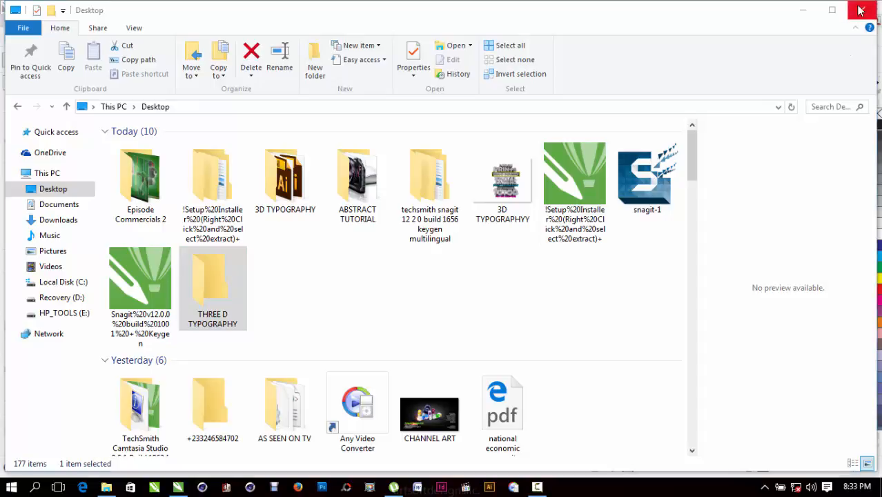
double_click(309, 162)
key(ctrl+z)
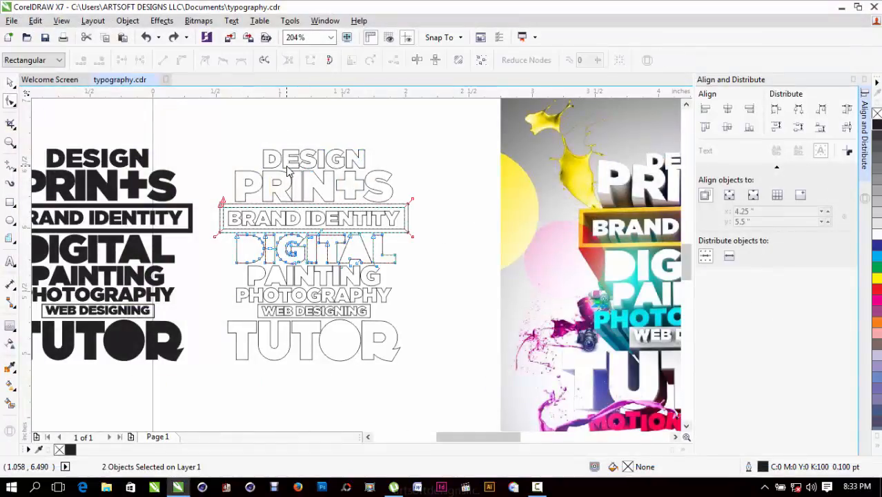
key(space)
key(ctrl+z)
Start exporting the outlined DESIGN line, choosing the THREE D TYPOGRAPHY folder on the Desktop as its destination.
click(294, 166)
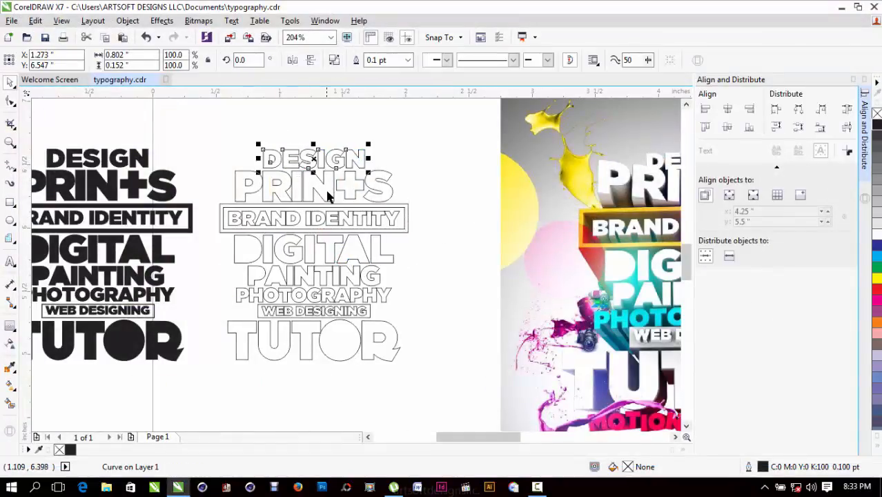
click(248, 38)
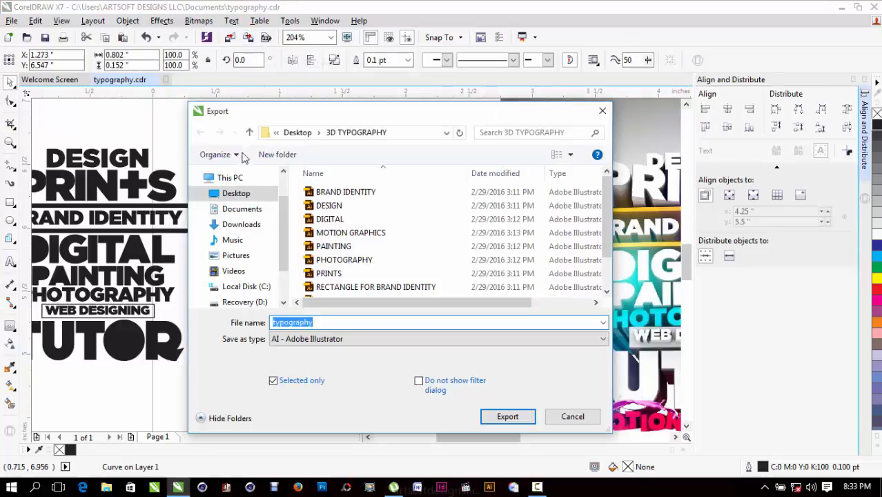
click(236, 193)
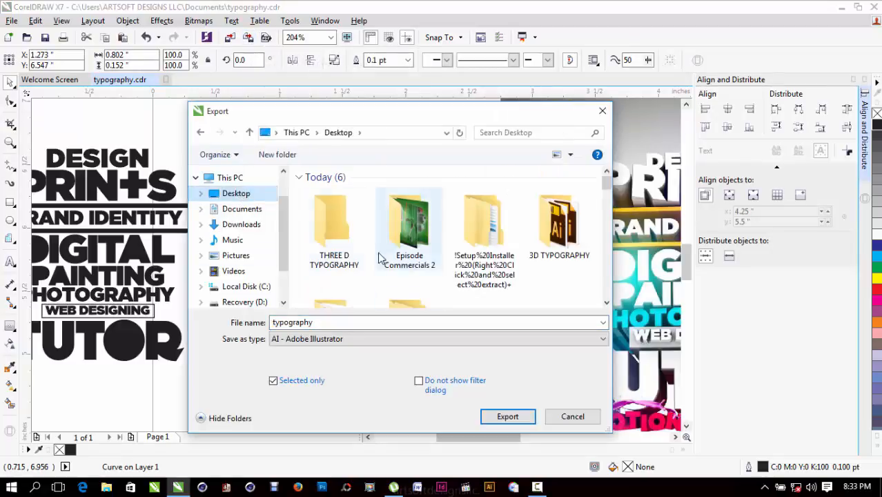
double_click(334, 230)
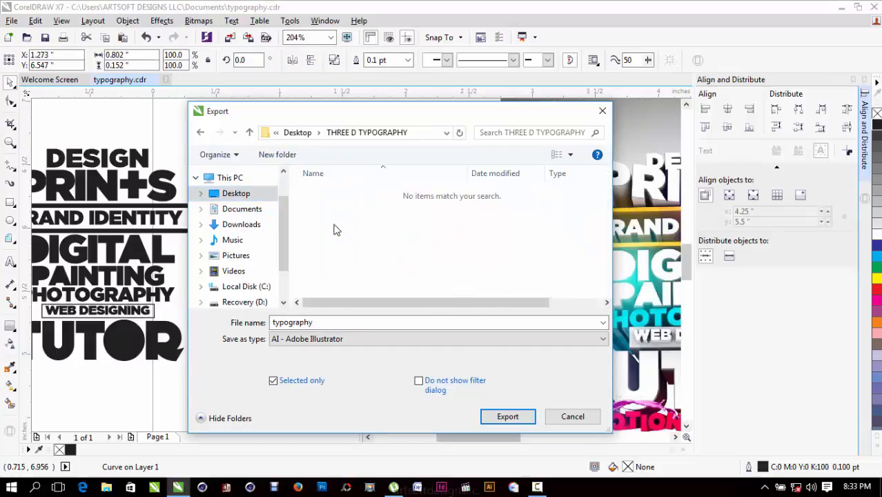
double_click(329, 322)
drag(332, 111, 557, 60)
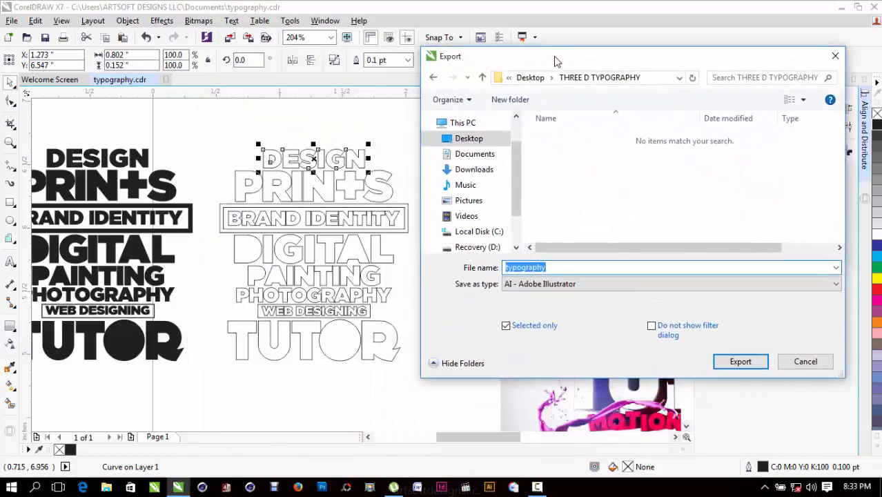
Finish exporting the outlined DESIGN line as an AI file named DESIGN, with Adobe Illustrator 8.0 compatibility.
text(DESIGN)
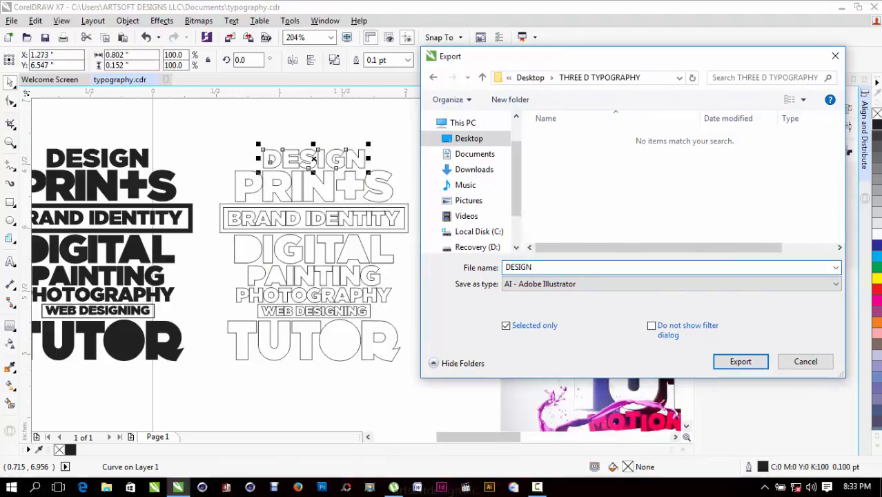
click(540, 285)
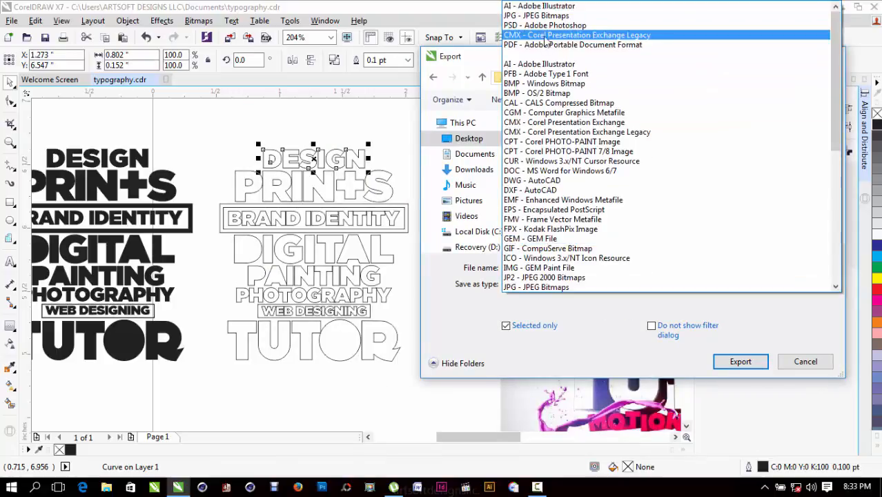
click(552, 7)
click(728, 362)
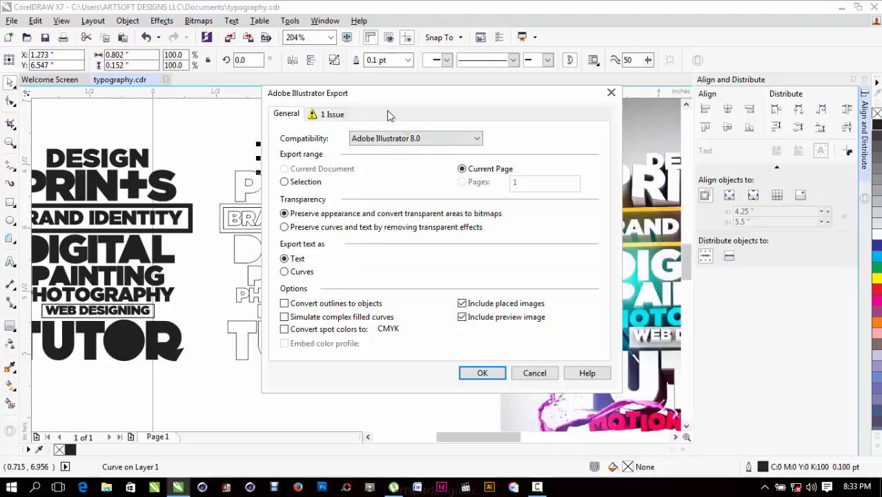
click(387, 141)
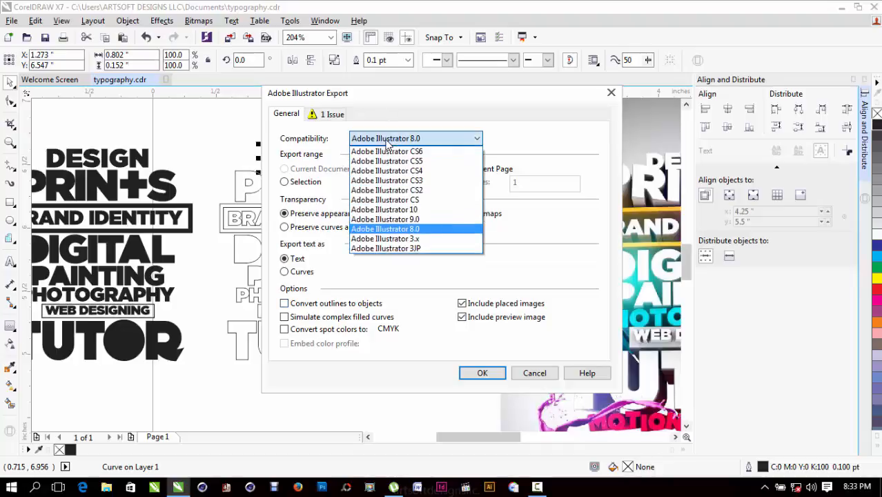
click(403, 230)
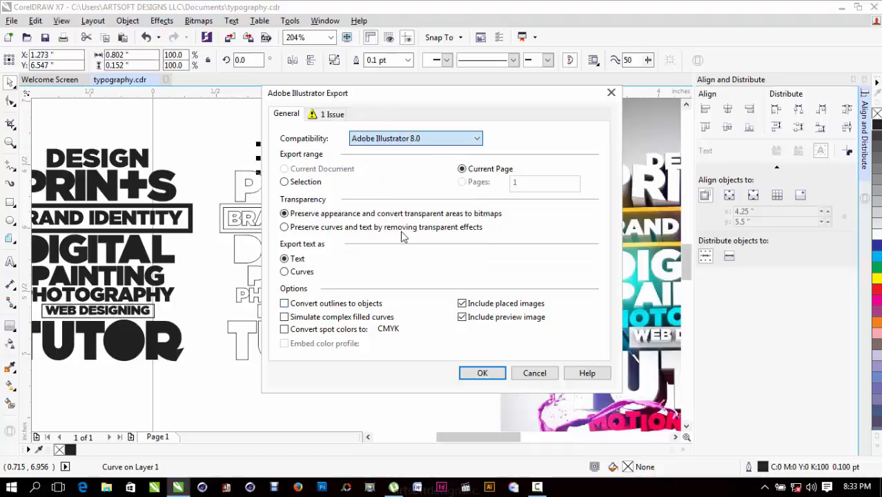
click(485, 375)
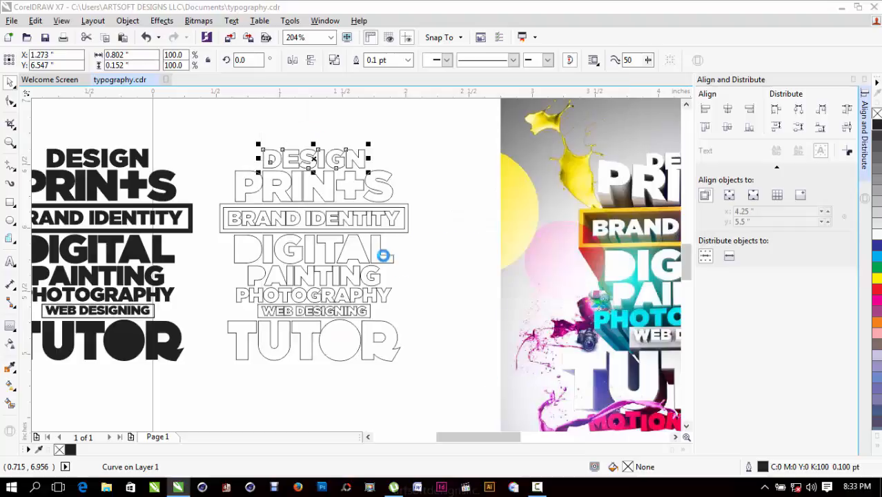
Export the outlined PRINTS line to the THREE D TYPOGRAPHY folder as an Adobe Illustrator file named PRINTS.
click(364, 196)
key(ctrl+e)
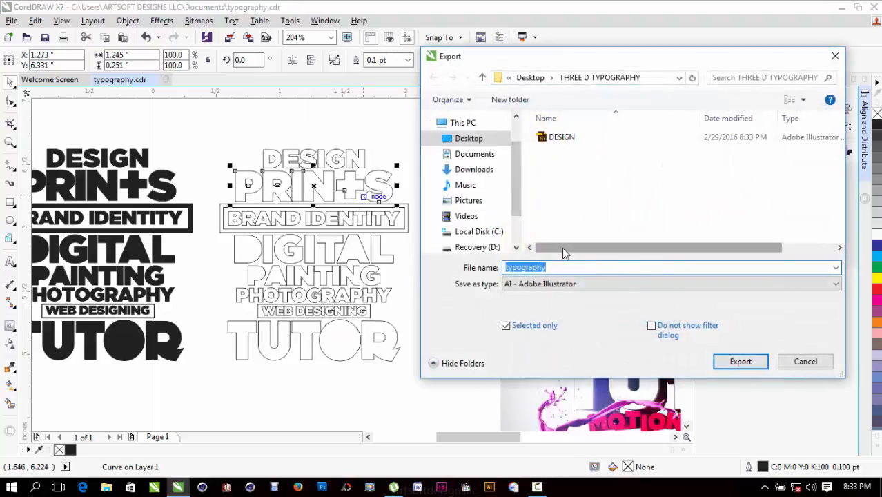
text(PRINTS)
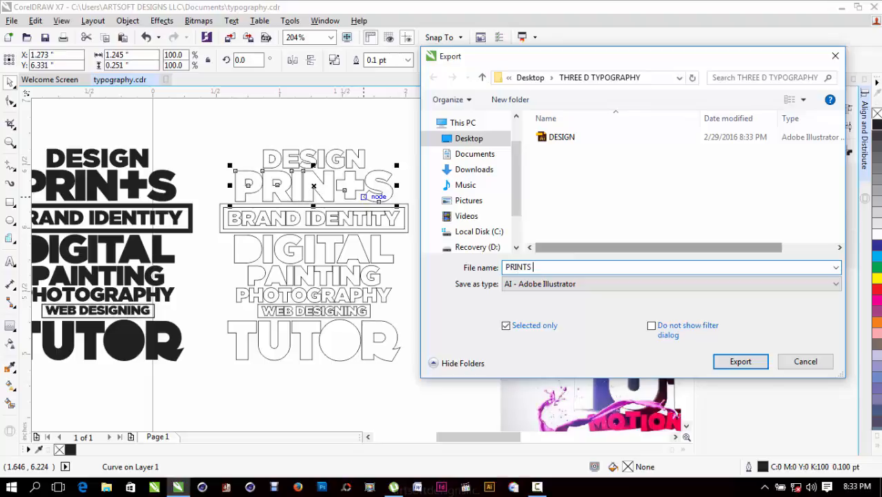
key(Return)
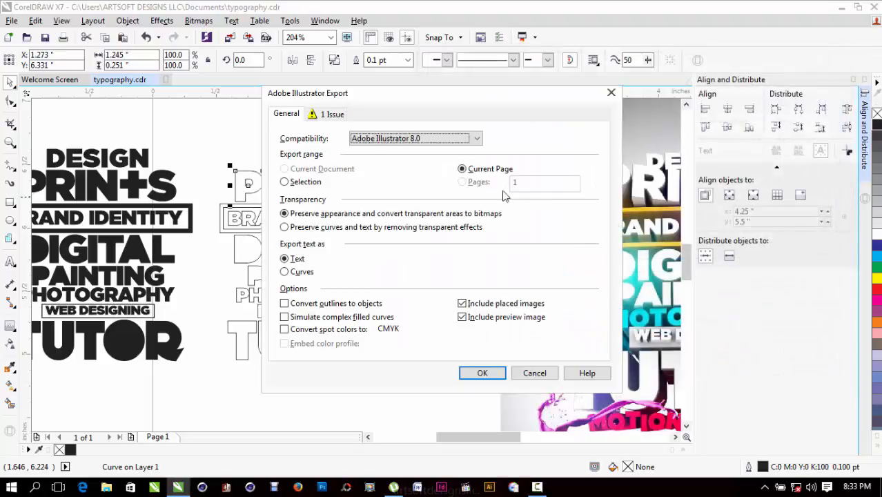
click(481, 374)
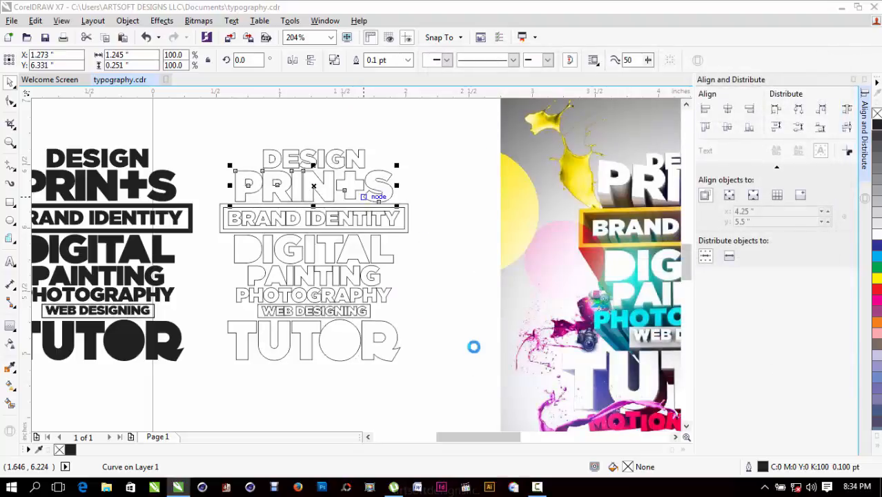
Export the frame around BRAND IDENTITY as an Adobe Illustrator file named TRIANGLE FOR BRAND IDENTITY.
click(405, 223)
click(407, 229)
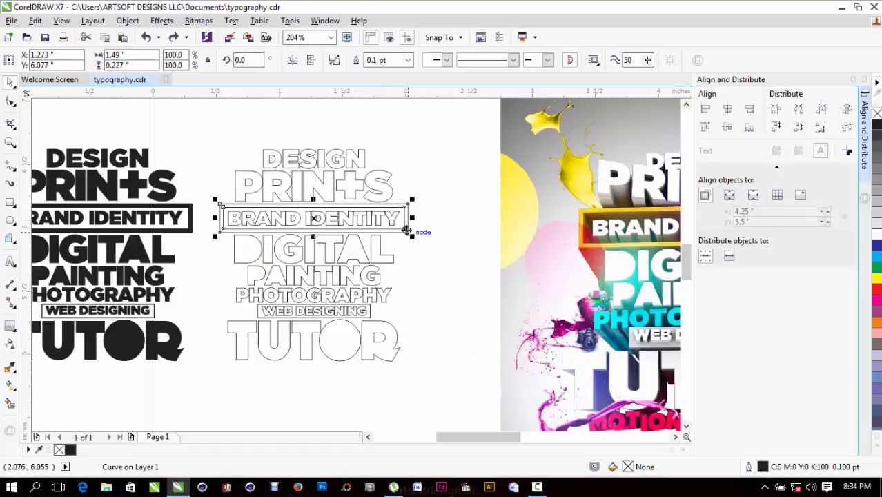
key(ctrl+e)
text(TRIANGLE FOR BR)
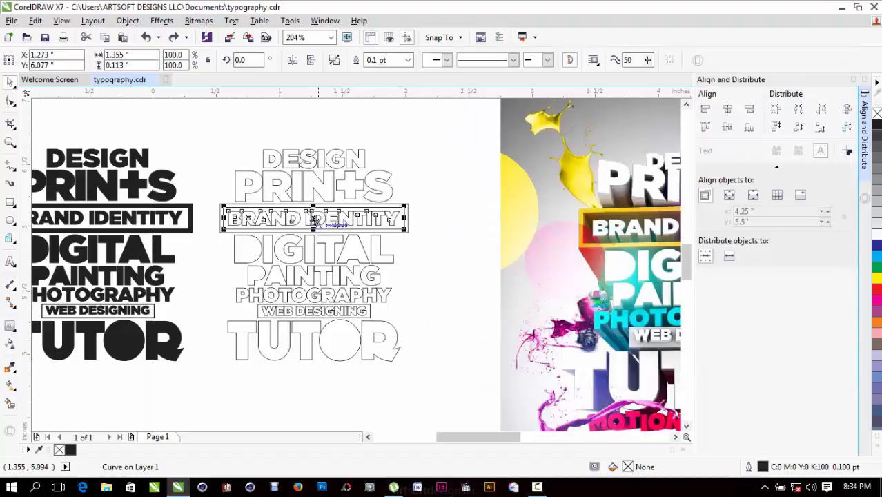
Export the outlined lettering inside the BRAND IDENTITY frame as an Adobe Illustrator file named BRAND IDENTITY.
key(ctrl+e)
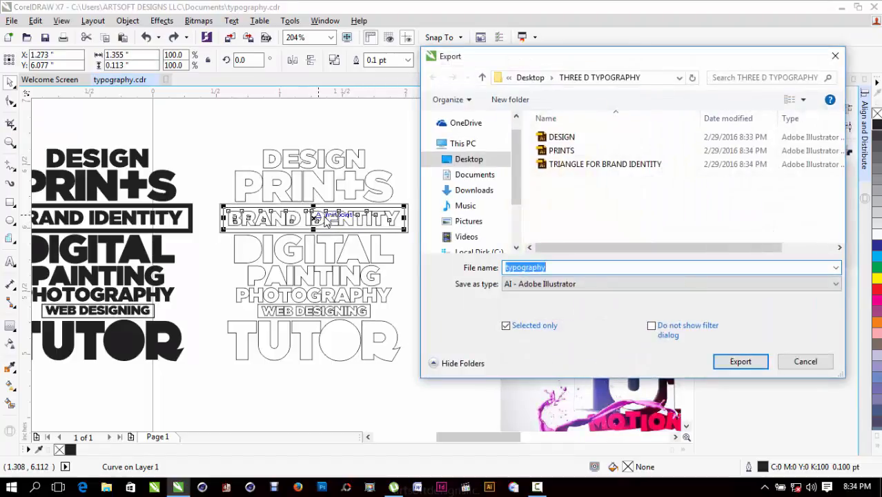
text(BRAND IDENTITY)
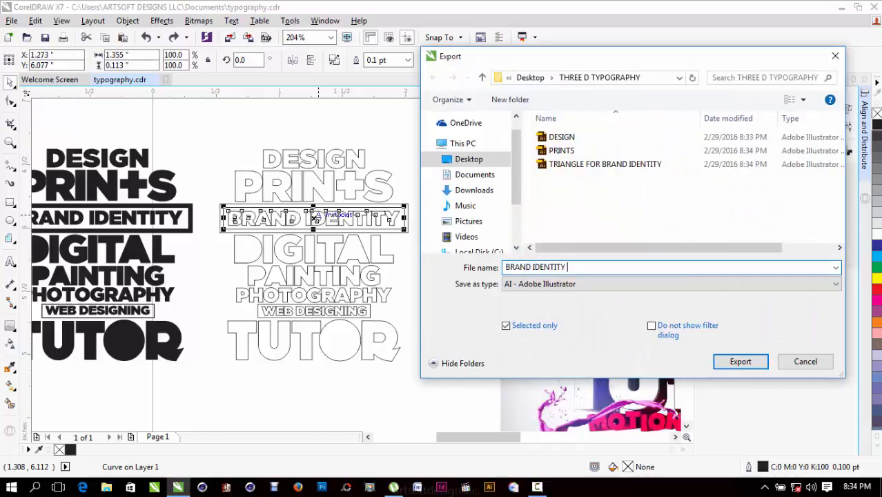
key(Return)
key(Return)
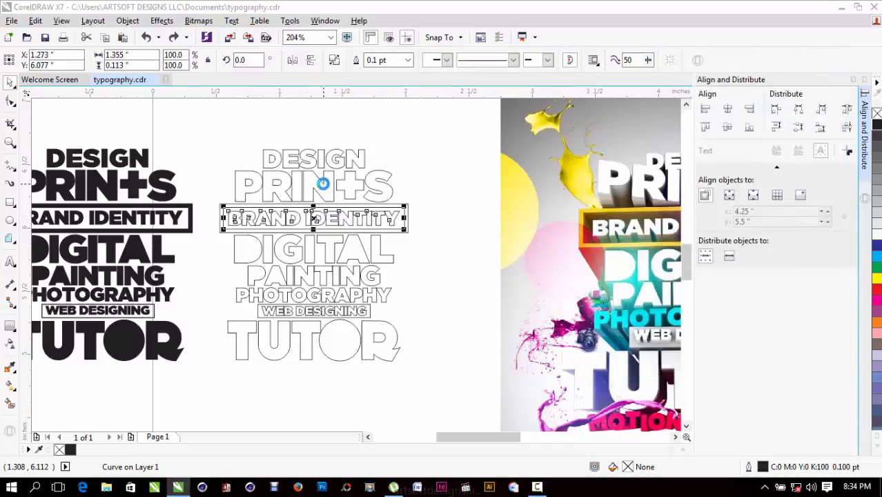
Export the outlined DIGITAL line to the same folder as an Adobe Illustrator file named DIGITAL.
click(355, 249)
key(ctrl+e)
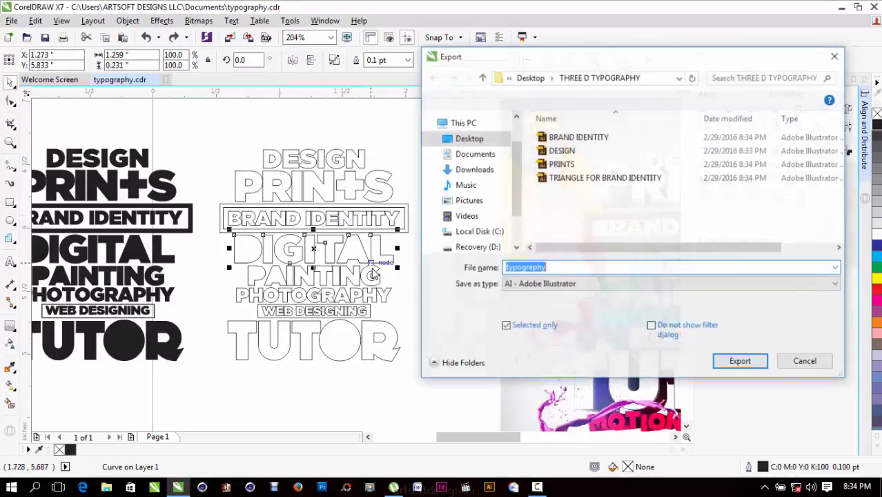
text(DIGITAL)
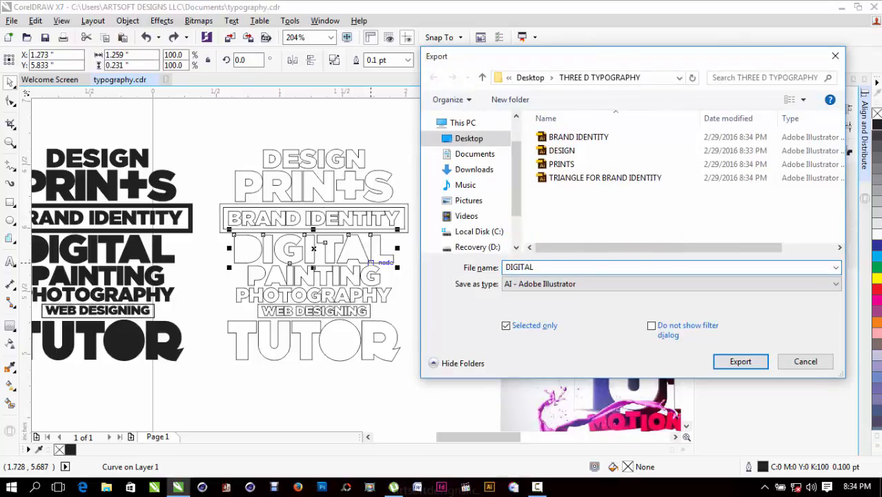
key(Return)
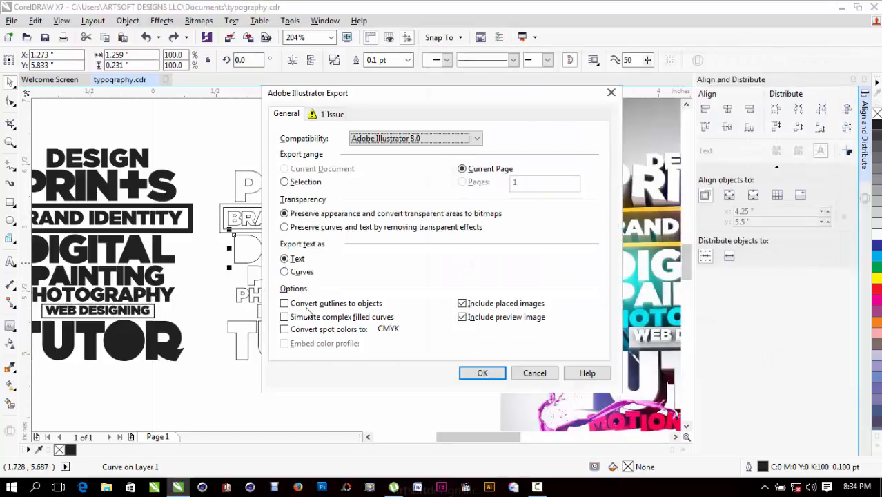
key(Return)
Export the outlined PAINTING line to the same folder as an Adobe Illustrator file named PAINTING.
click(316, 273)
key(ctrl+e)
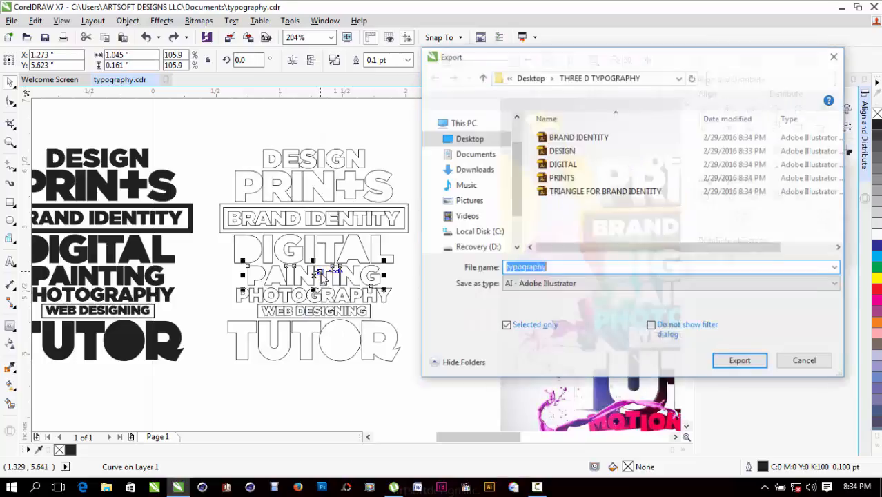
text(PAINTING)
key(Return)
key(Return)
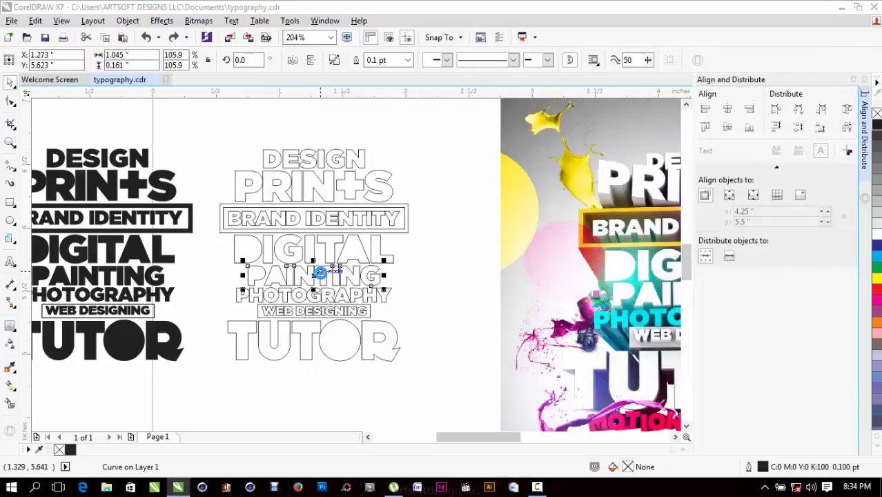
Export the outlined PHOTOGRAPHY line to the same folder as an Adobe Illustrator file named PHOTOGRAPHY.
click(326, 309)
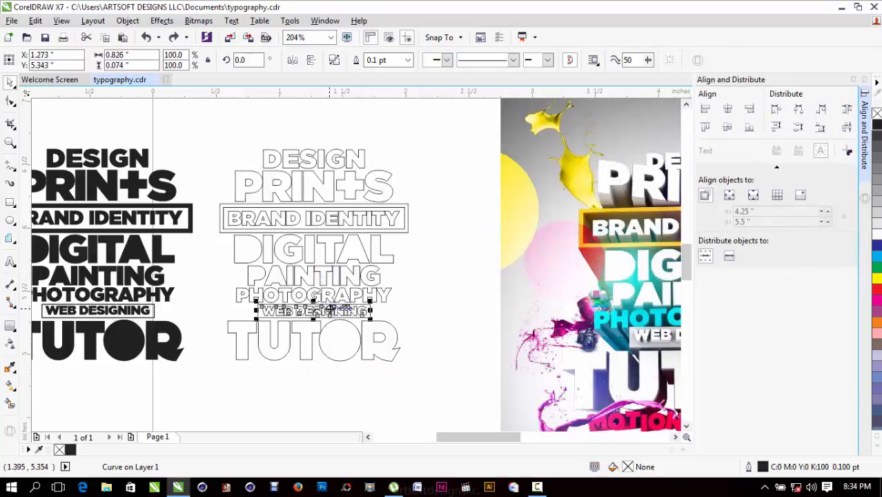
click(308, 301)
click(334, 289)
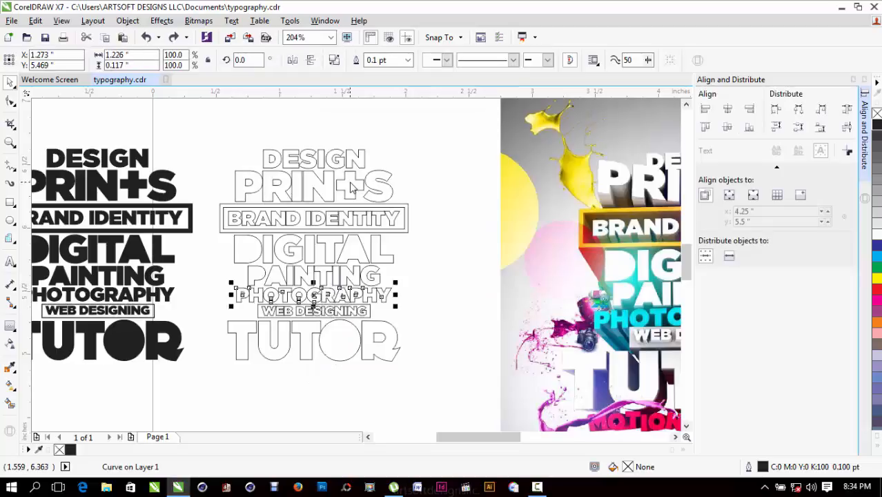
key(ctrl+e)
text(PHOTOGRAPHY)
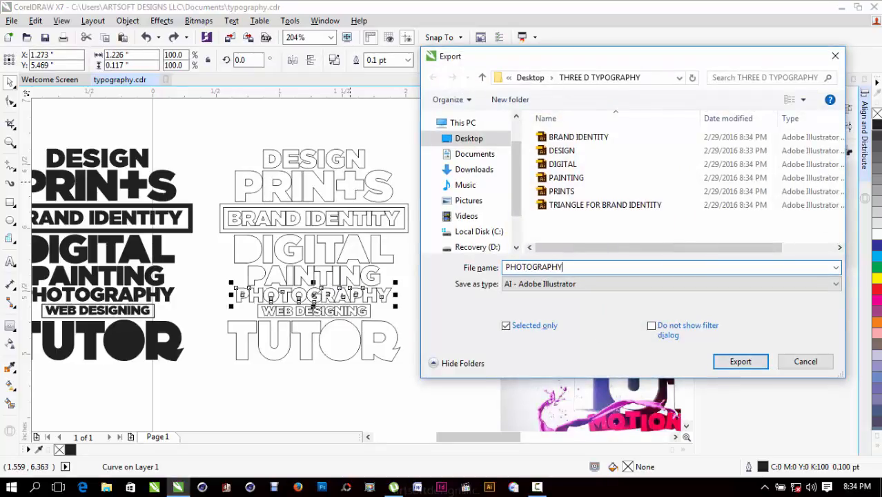
key(Return)
key(Return)
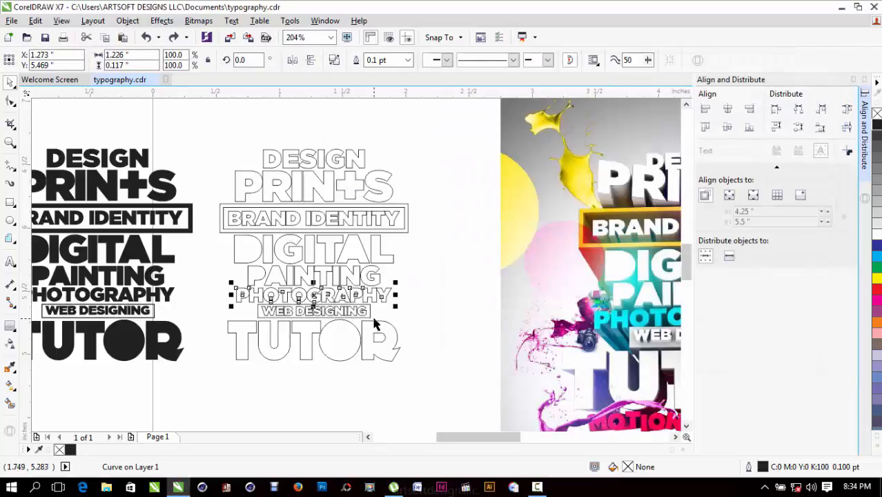
Scale the outlined WEB DESIGNING lettering about its center to roughly 94.3%, about 0.779 by 0.07 inches, inside its frame.
key(F2)
drag(222, 284, 445, 334)
click(450, 269)
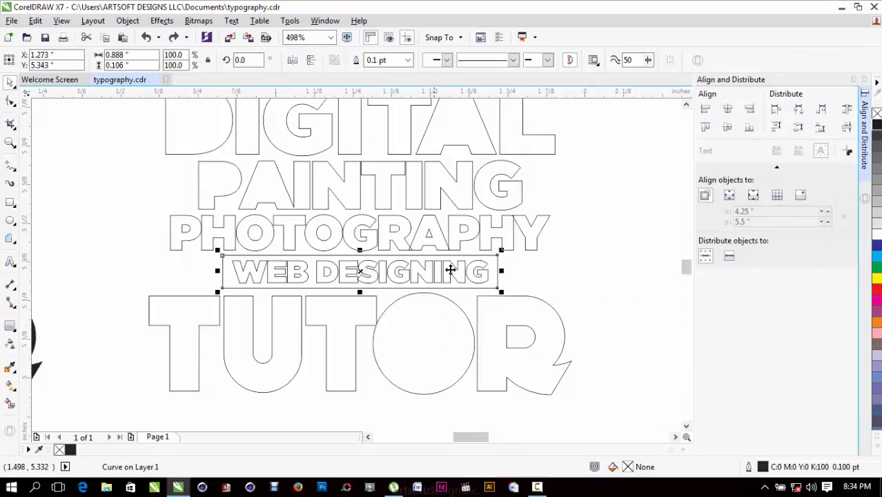
drag(390, 260, 385, 267)
key(ctrl+z)
click(404, 273)
click(405, 278)
double_click(406, 281)
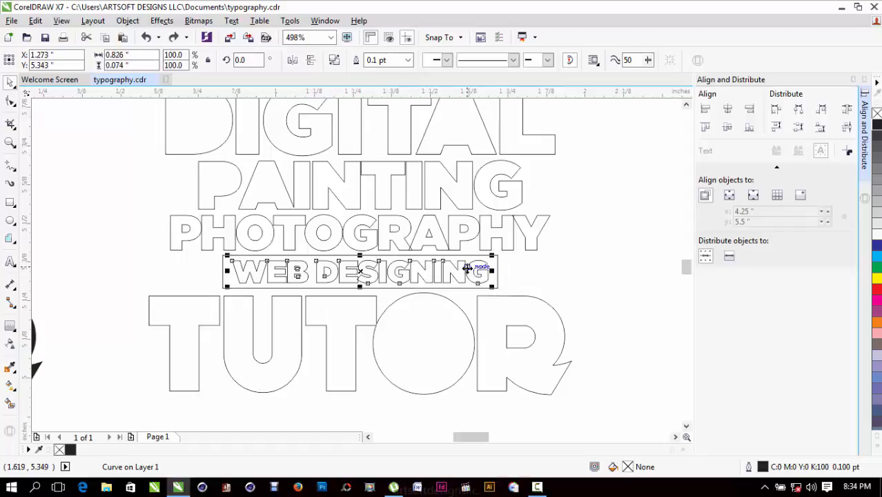
drag(491, 256, 484, 255)
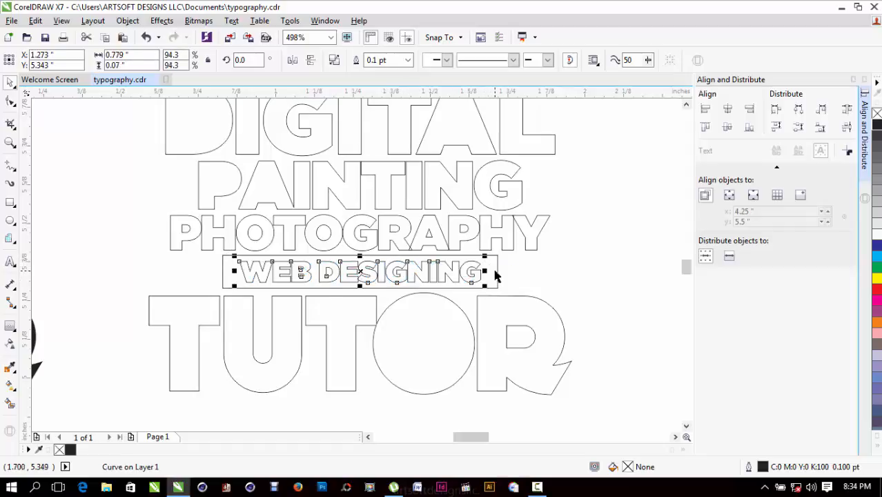
Export the frame around WEB DESIGNING as an Adobe Illustrator file named WEB DESIGN BOX.
click(497, 269)
key(ctrl+e)
text(WEB DESIGN BOX)
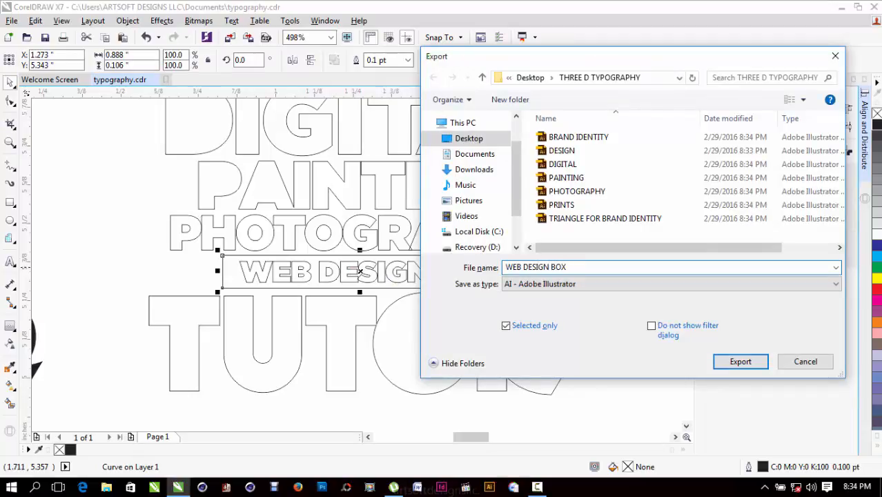
key(Return)
key(Return)
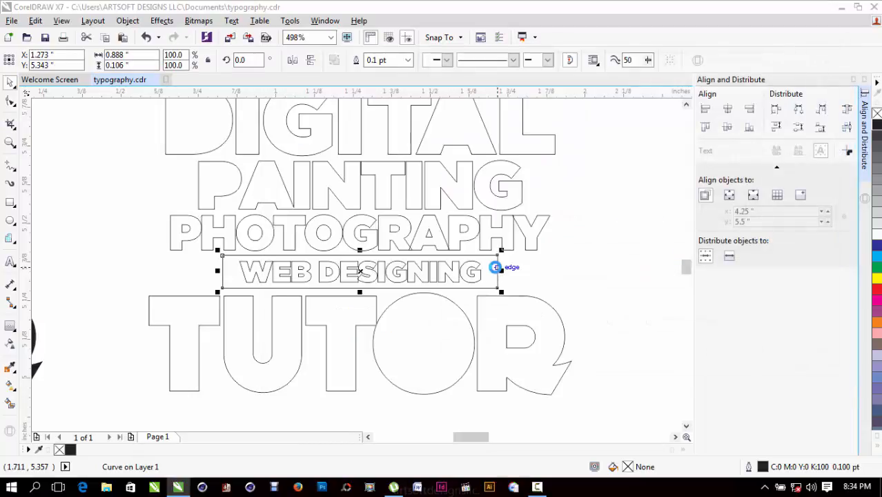
Export the outlined lettering inside the WEB DESIGNING frame as an Adobe Illustrator file named WEB DESIGNING.
key(ctrl+e)
text(WEB)
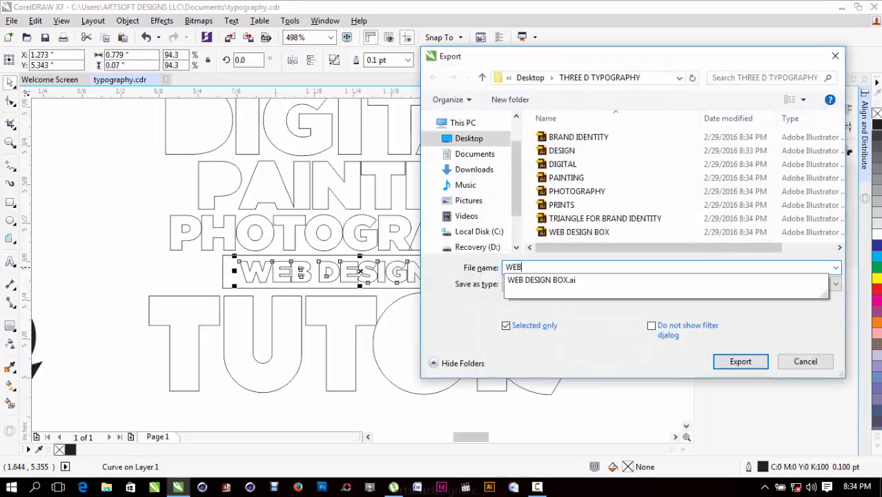
text( DES)
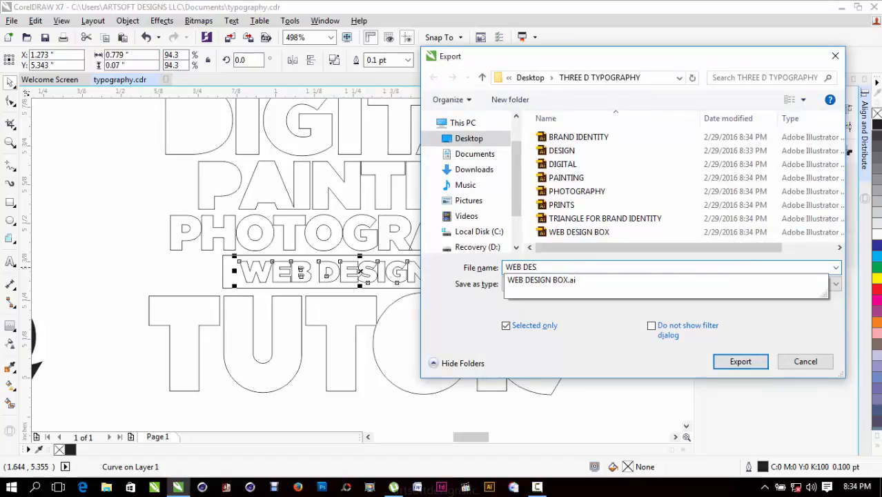
text(IGNING)
key(Return)
key(Return)
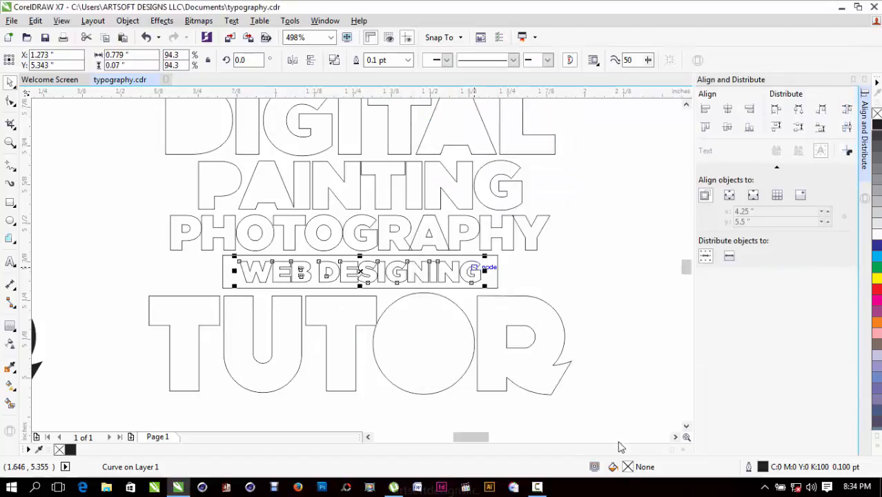
Select the curve holding the second T and the O of outlined TUTOR and move it slightly down and left.
click(390, 337)
key(ctrl+e)
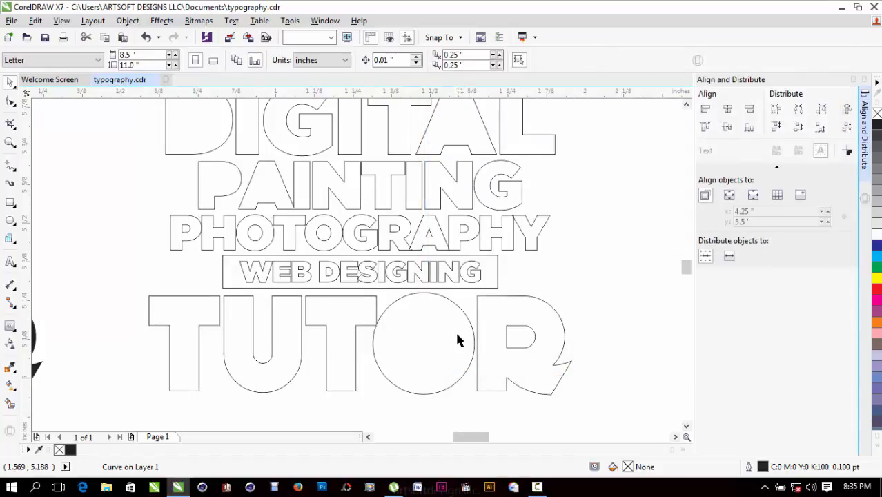
click(456, 335)
key(ctrl+k)
key(Escape)
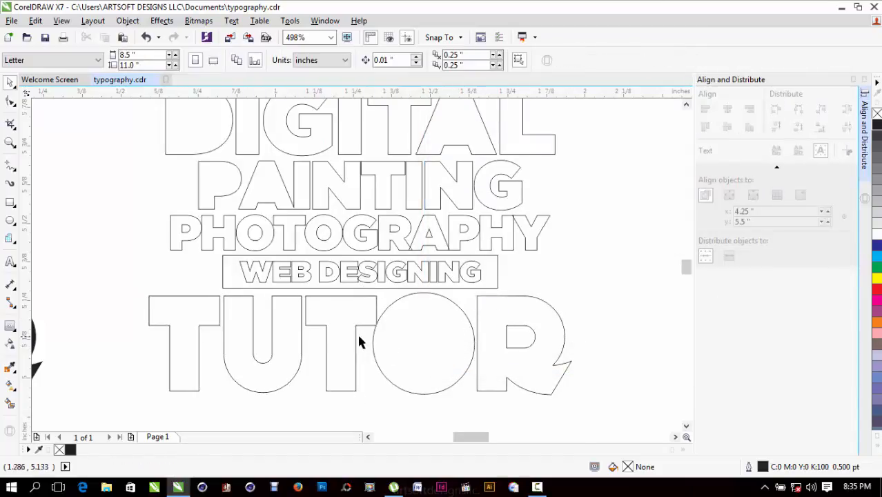
click(316, 320)
shift+click(289, 328)
key(Escape)
drag(331, 315, 325, 331)
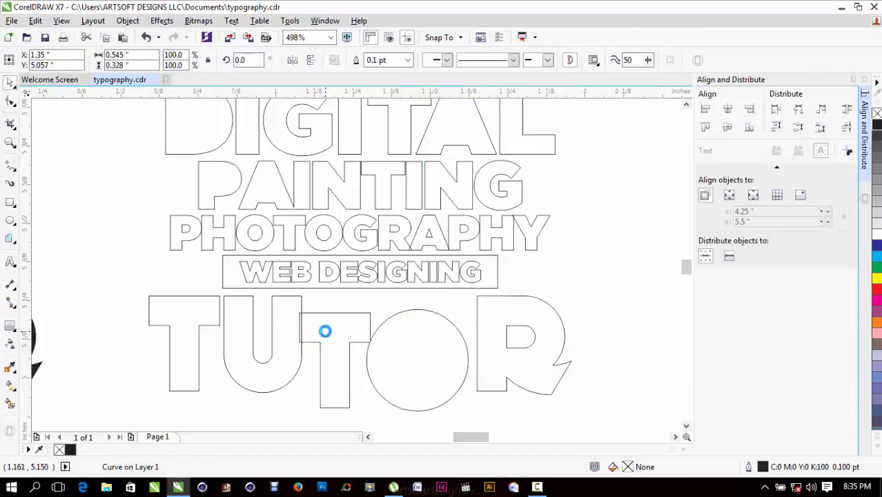
Undo the last move of the combined T and O curve, and try to nudge the T's nodes slightly left.
key(ctrl+z)
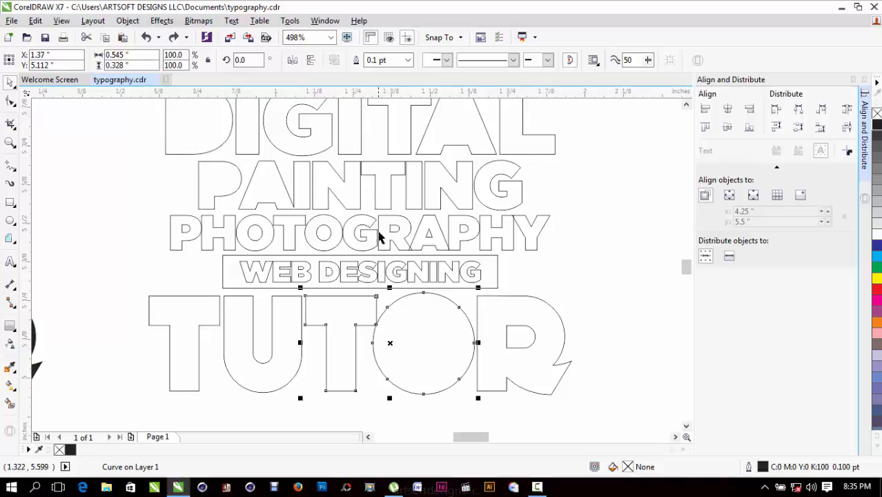
scroll(384, 376, up, 2)
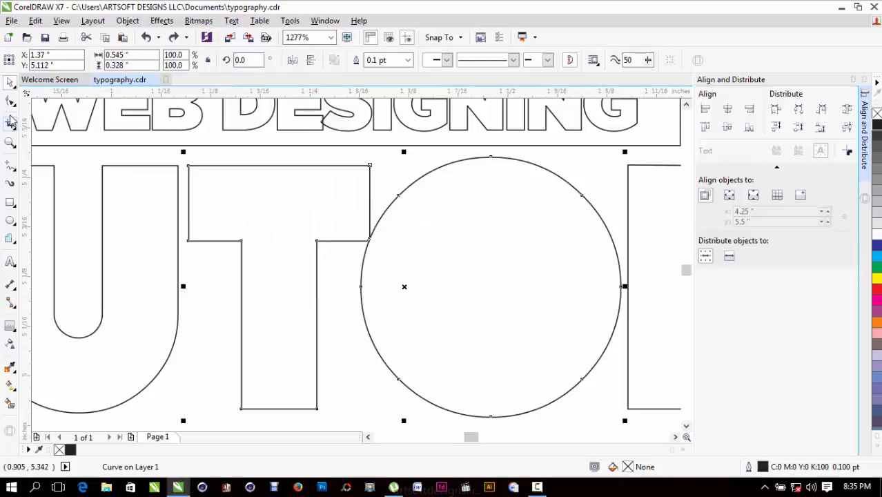
click(11, 102)
drag(167, 159, 384, 425)
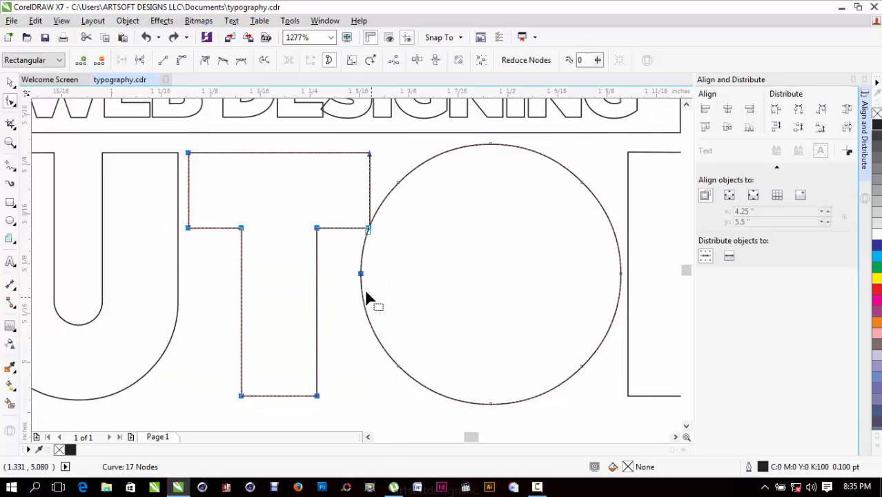
key(Left)
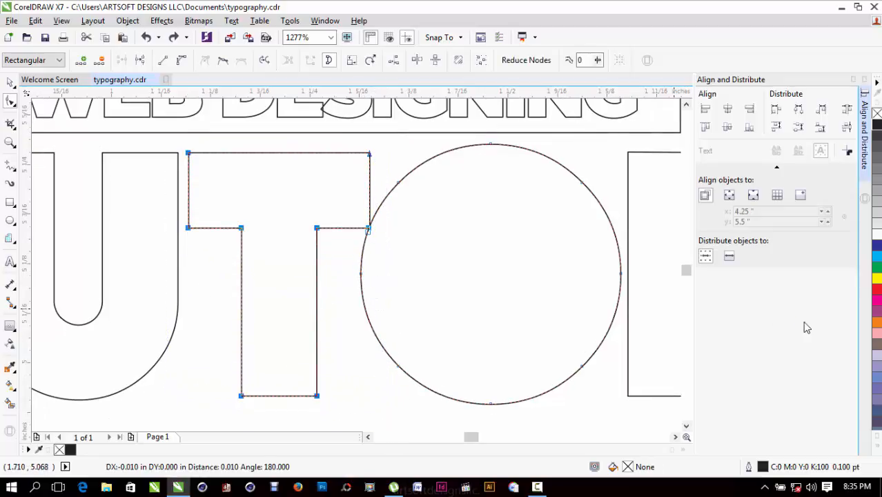
Examine the joint where the second T touches the O in the outlined TUTOR.
scroll(373, 233, up, 5)
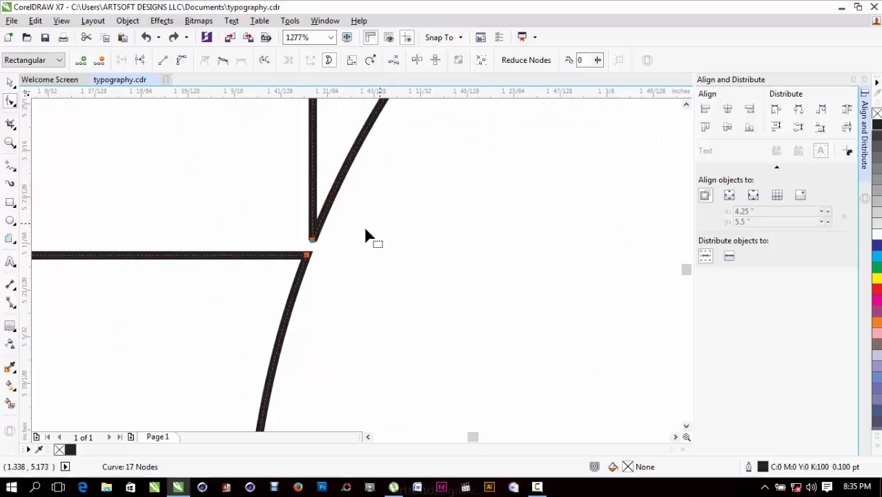
scroll(280, 257, down, 5)
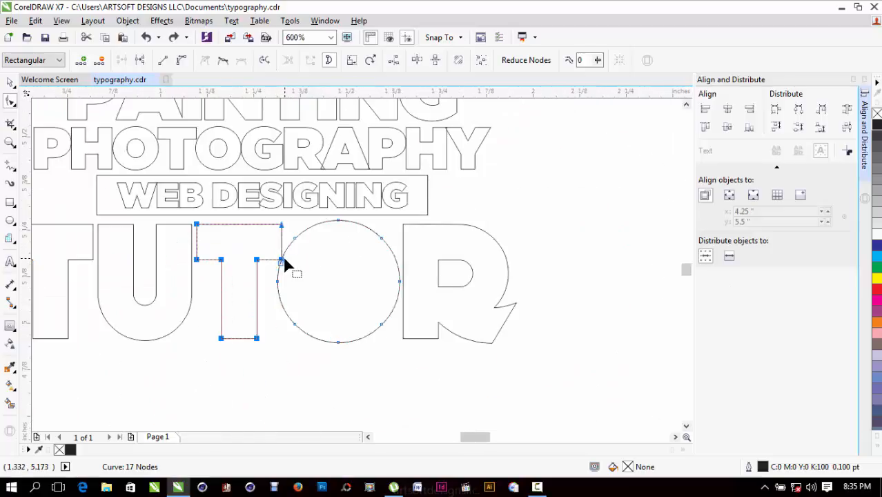
scroll(278, 252, up, 4)
key(space)
scroll(286, 256, down, 6)
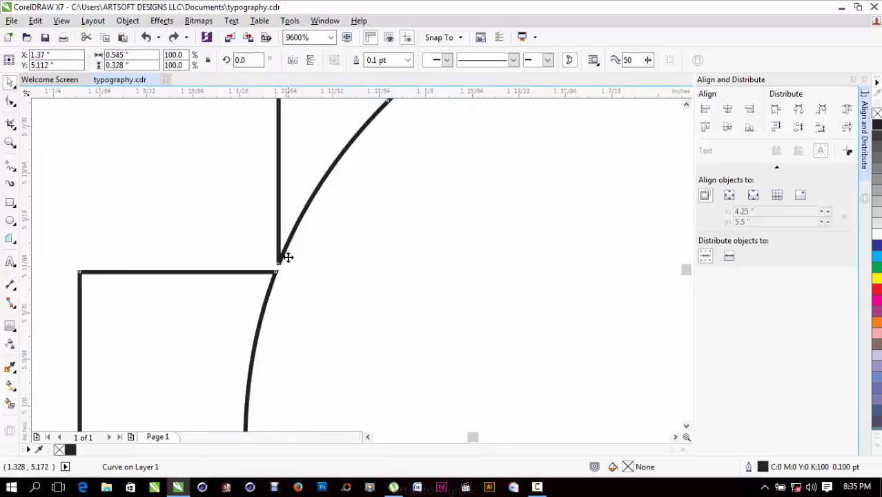
key(F2)
drag(435, 190, 102, 340)
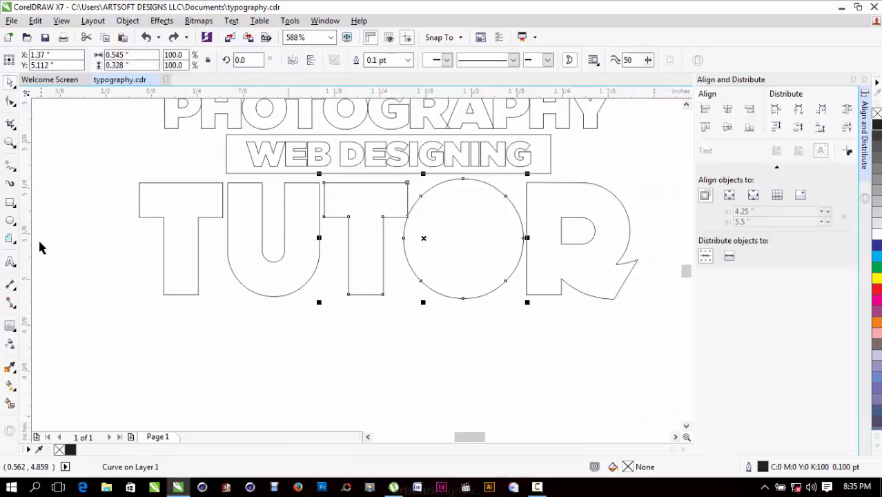
Add a new artistic text line reading TUTOR at 24 pt Arial just below the outlined TUTOR.
click(38, 238)
click(10, 262)
click(103, 355)
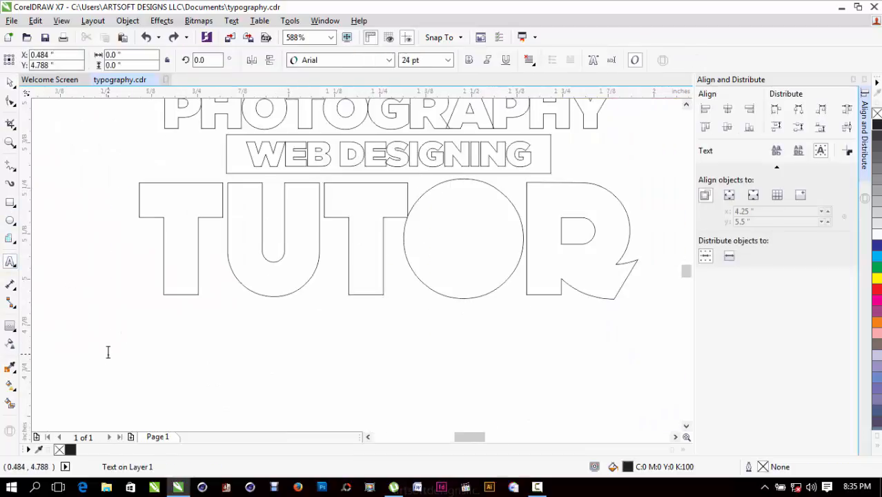
text(TUTOR)
key(ctrl+space)
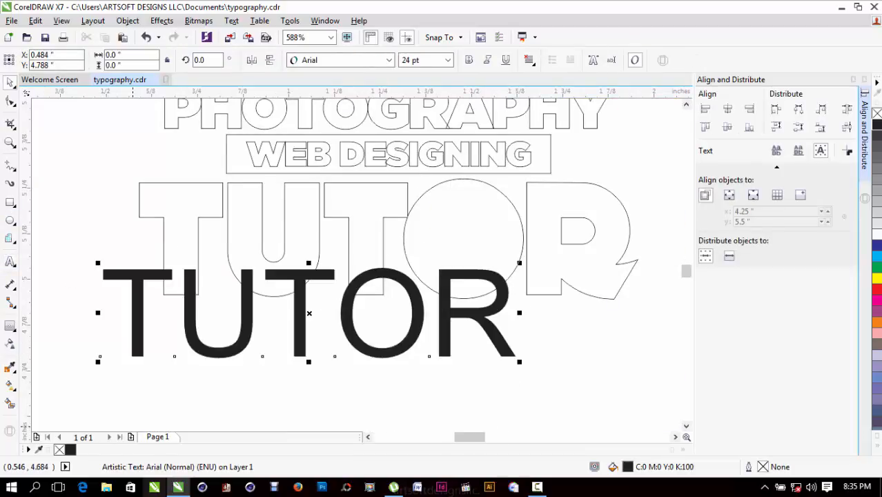
key(F9)
key(Escape)
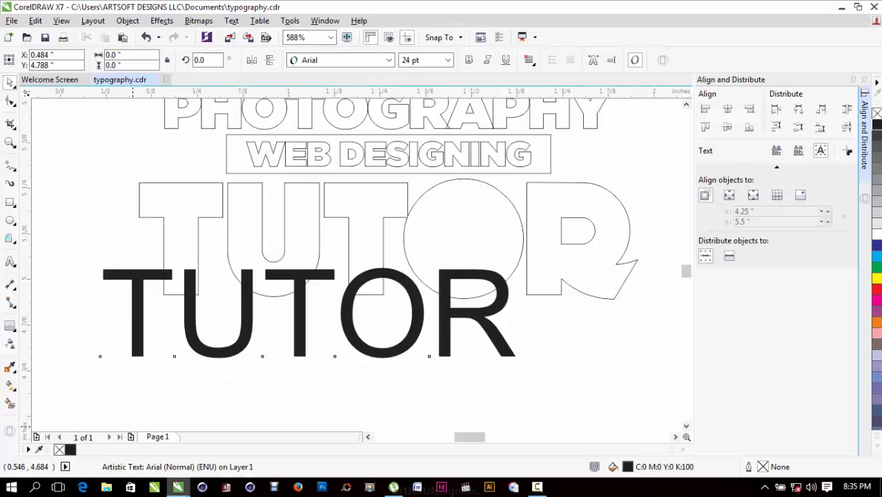
mouse_move(178, 487)
key(F9)
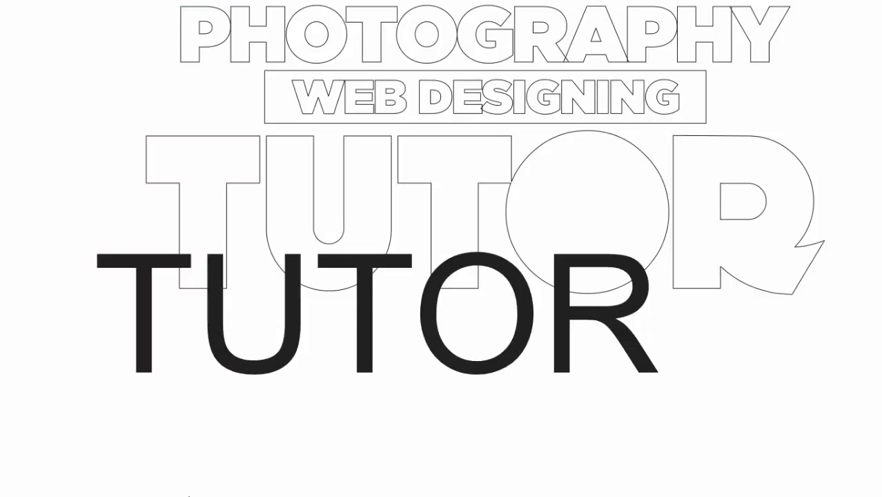
key(Escape)
click(358, 387)
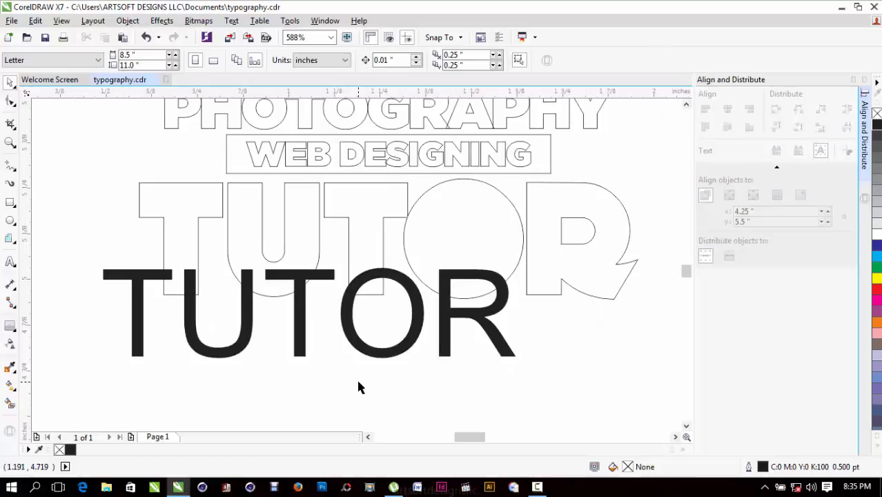
key(XF86AudioLowerVolume)
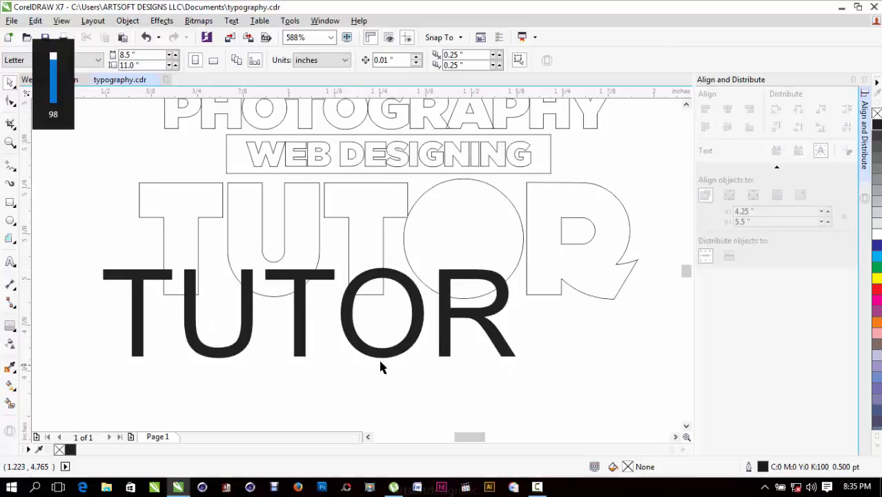
click(381, 356)
key(super+d)
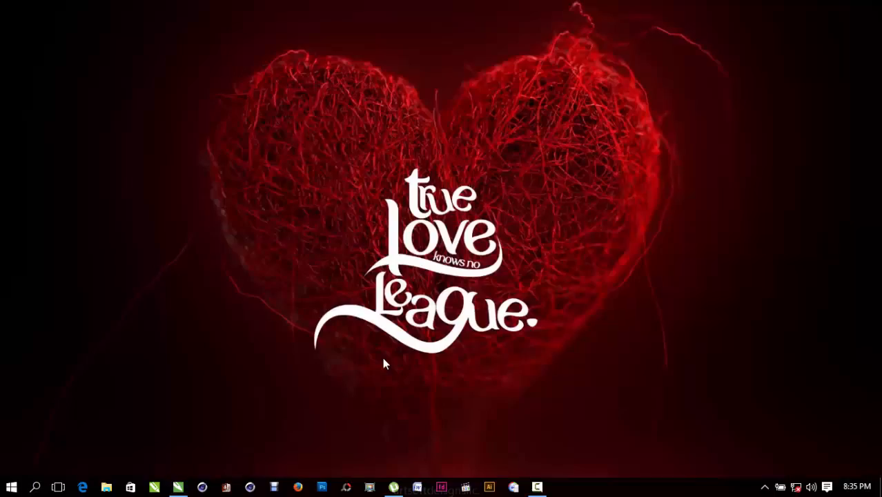
key(super+d)
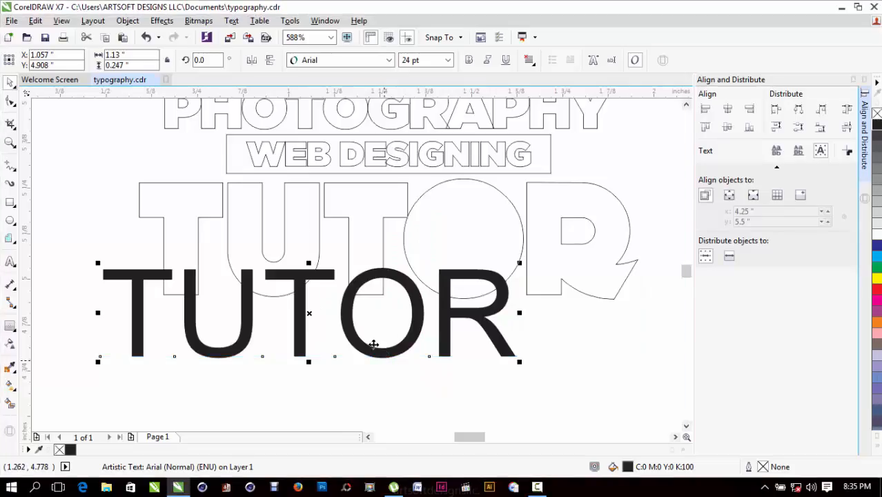
mouse_move(537, 486)
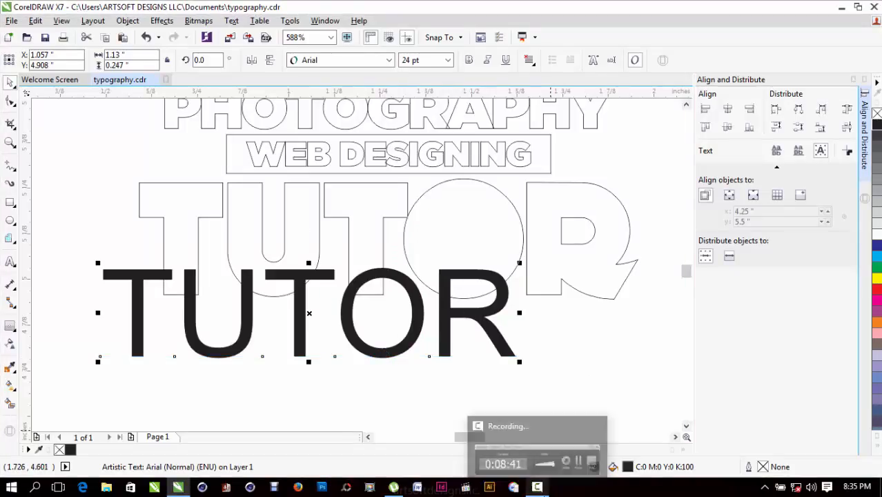
mouse_move(545, 455)
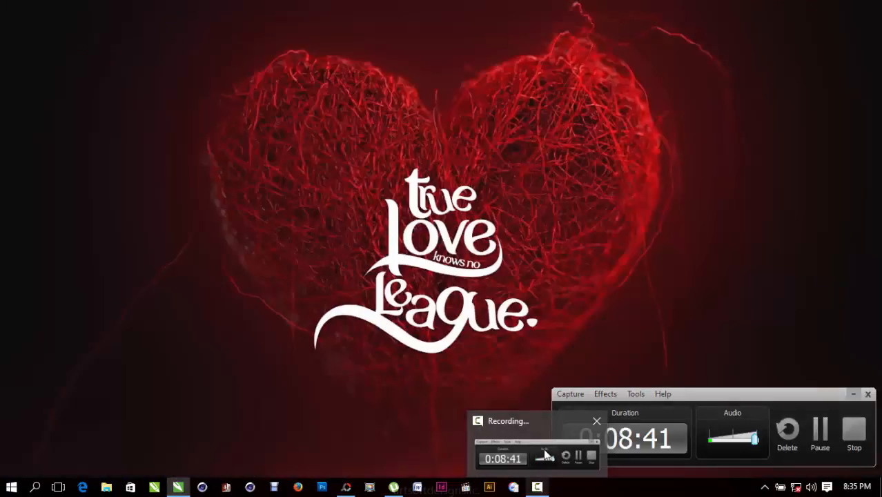
click(545, 455)
click(422, 411)
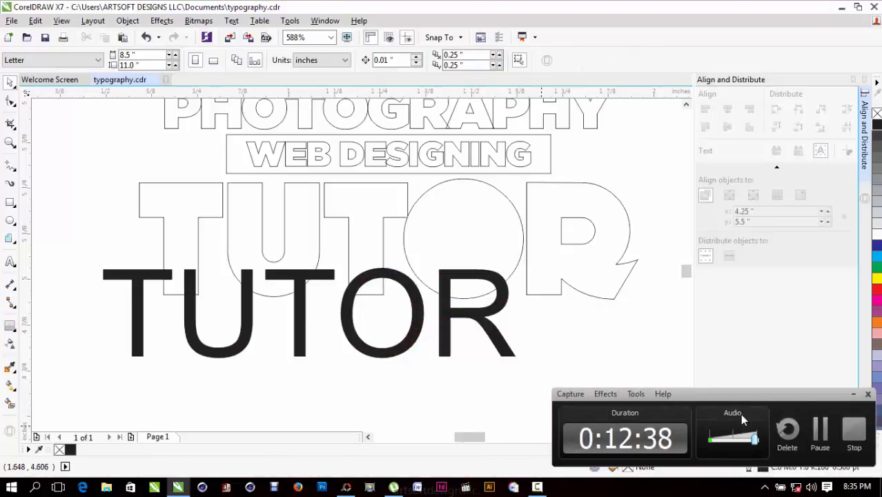
click(854, 394)
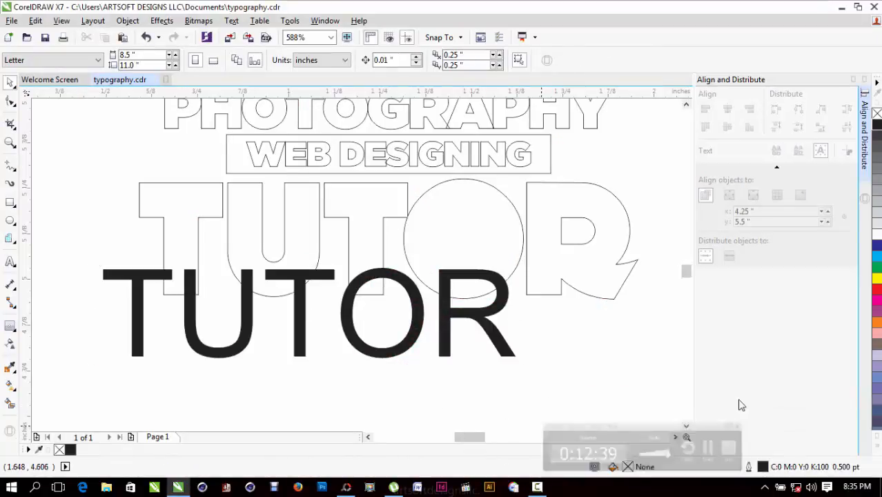
Set the new TUTOR text in the KiloGram font and move it down, clear of the outlined TUTOR.
click(390, 352)
click(334, 64)
click(349, 93)
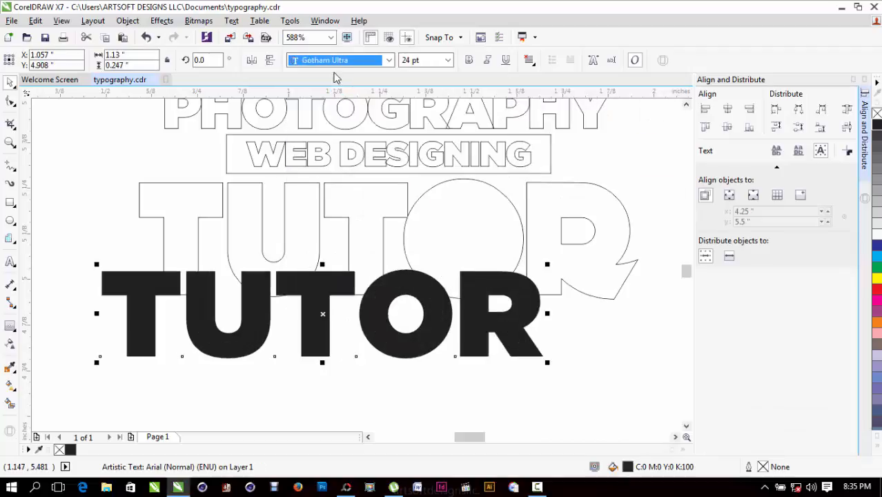
click(336, 62)
click(341, 108)
drag(343, 362, 371, 396)
Break the solid TUTOR text apart into individual letters.
key(F2)
drag(305, 312, 370, 359)
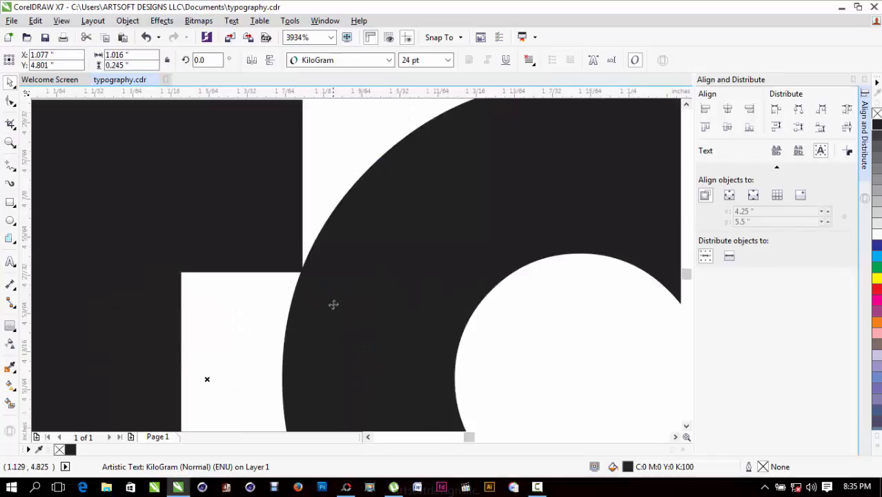
scroll(338, 294, down, 3)
key(ctrl+k)
click(390, 333)
key(F2)
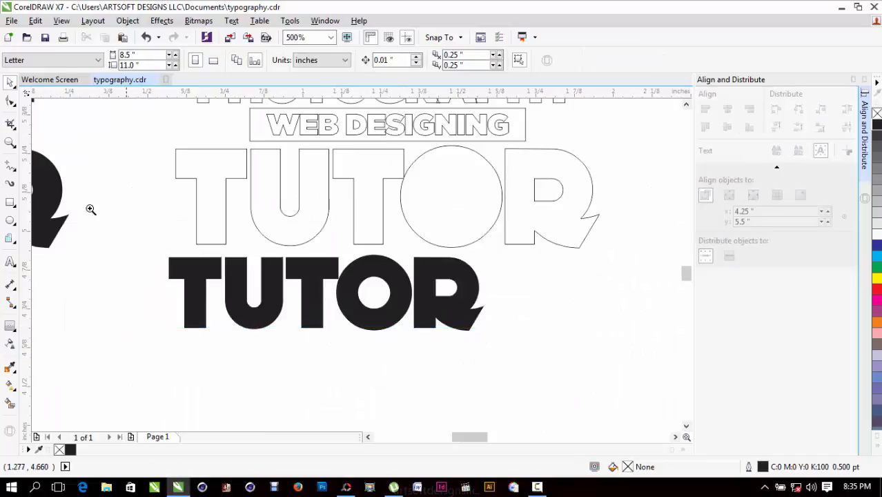
drag(91, 209, 517, 362)
scroll(351, 314, down, 1)
drag(351, 164, 352, 166)
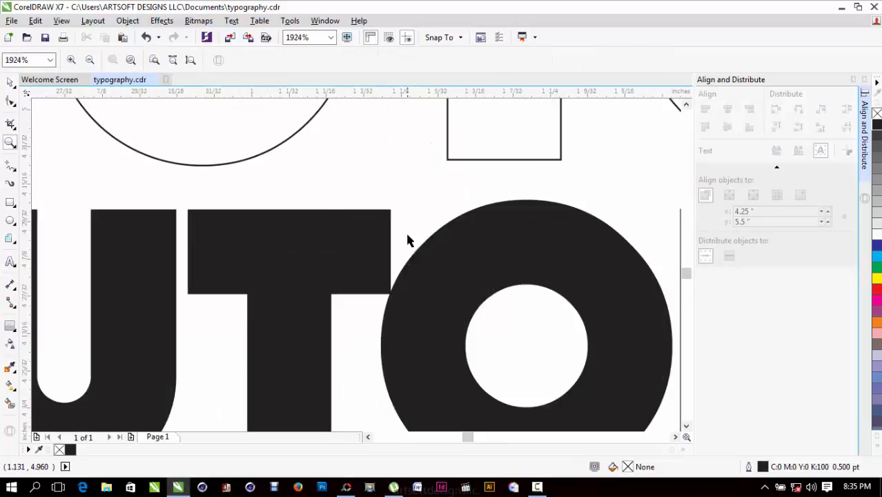
Select the first T, the U and the second T of the solid TUTOR and nudge them slightly left, away from the O.
click(349, 252)
scroll(276, 259, up, 2)
scroll(276, 259, down, 6)
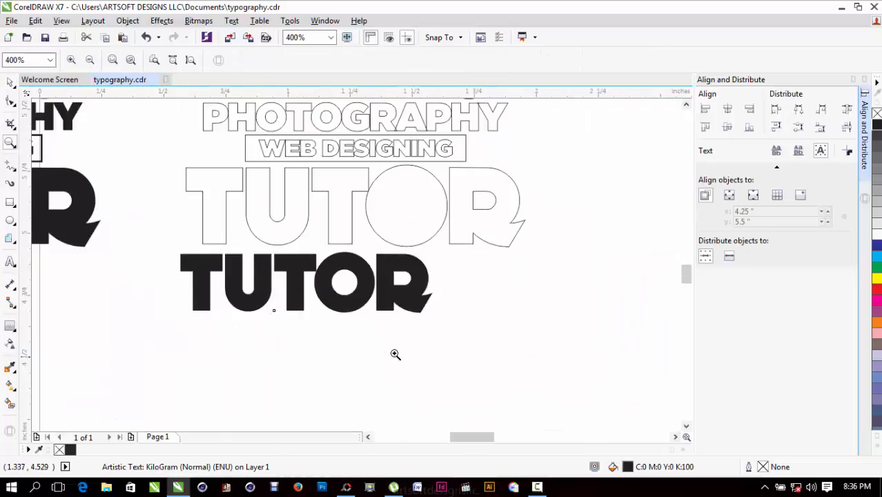
drag(395, 354, 396, 356)
shift+click(245, 287)
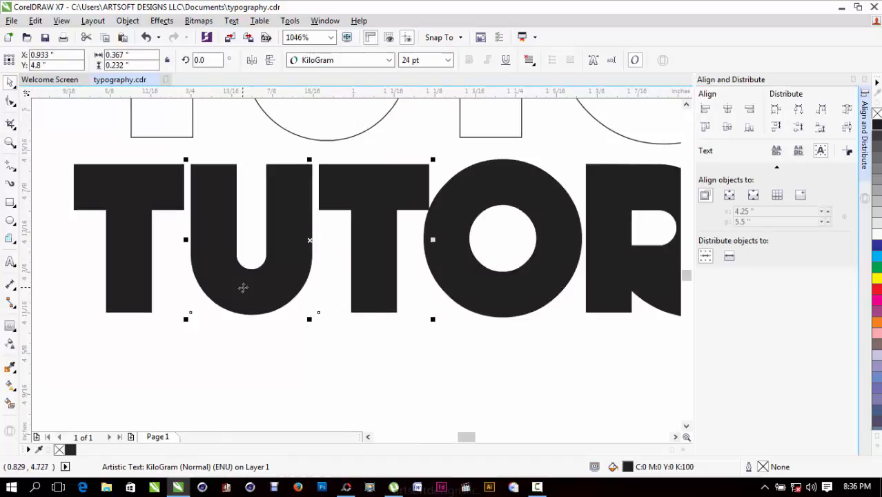
shift+click(166, 201)
key(F2)
drag(307, 164, 510, 245)
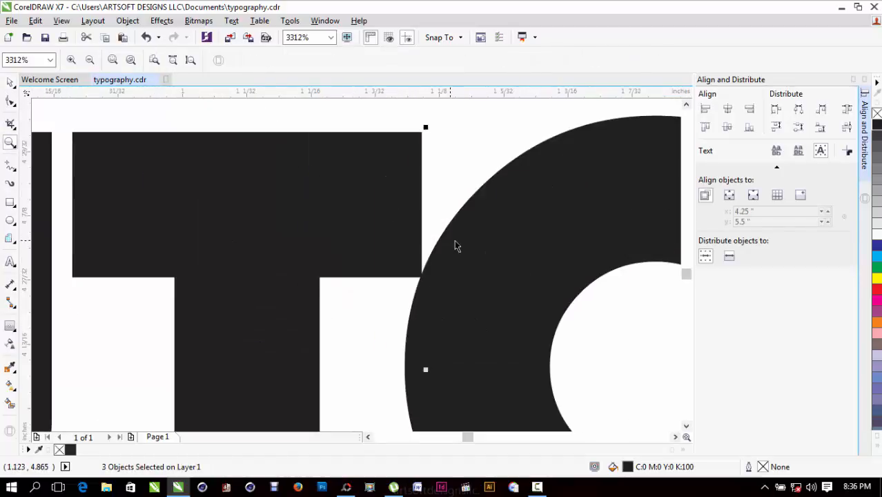
key(F3)
key(F3)
mouse_move(256, 306)
mouse_down()
mouse_move(454, 214)
mouse_move(515, 261)
mouse_up()
key(F2)
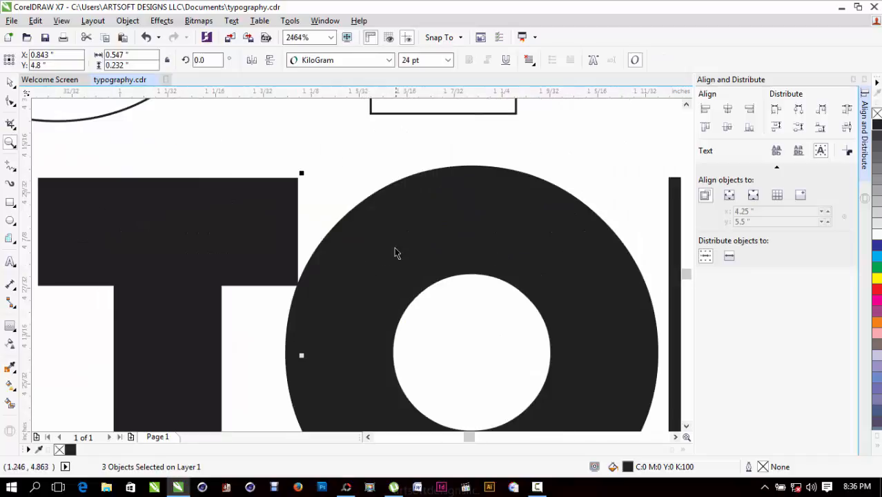
scroll(383, 258, down, 4)
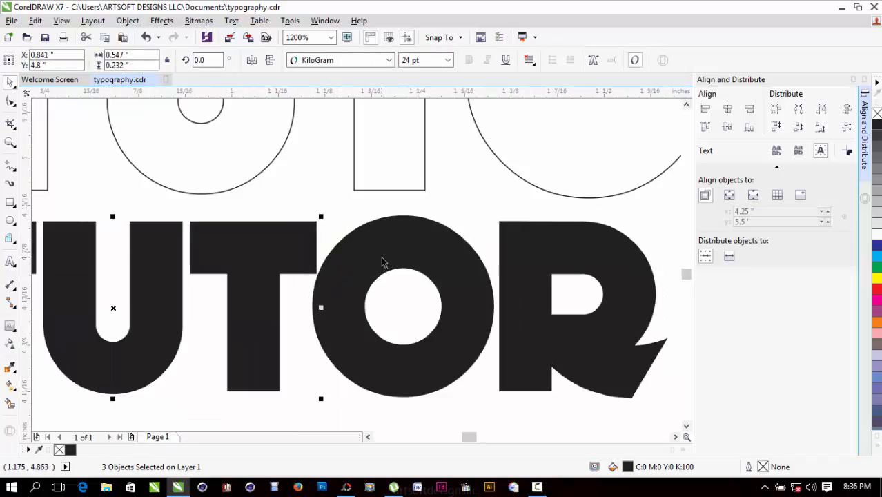
Select all the letters of the solid TUTOR and convert them to curves.
key(Escape)
key(F2)
mouse_move(183, 229)
mouse_down()
mouse_move(487, 309)
mouse_move(624, 367)
mouse_up()
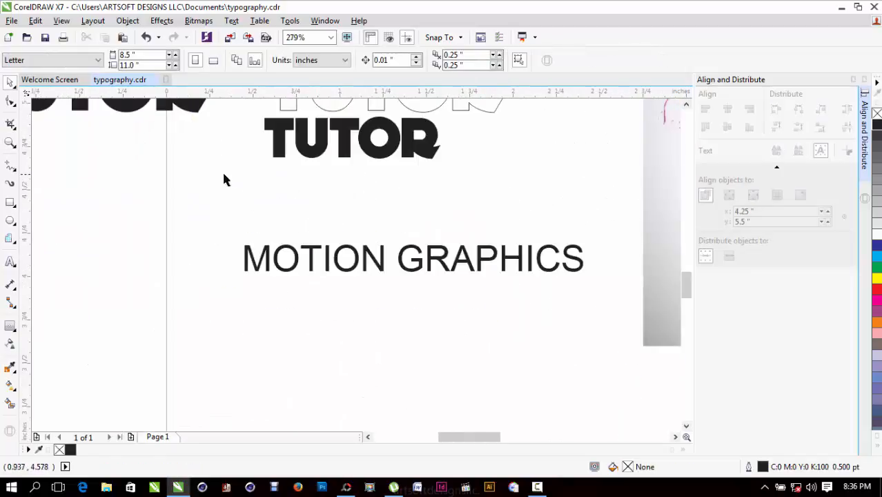
drag(205, 175, 502, 105)
key(ctrl+q)
Break the solid O of the new TUTOR apart and delete its inner circle.
scroll(419, 164, down, 1)
key(F2)
drag(302, 179, 501, 111)
click(494, 134)
click(364, 275)
key(ctrl+k)
click(275, 348)
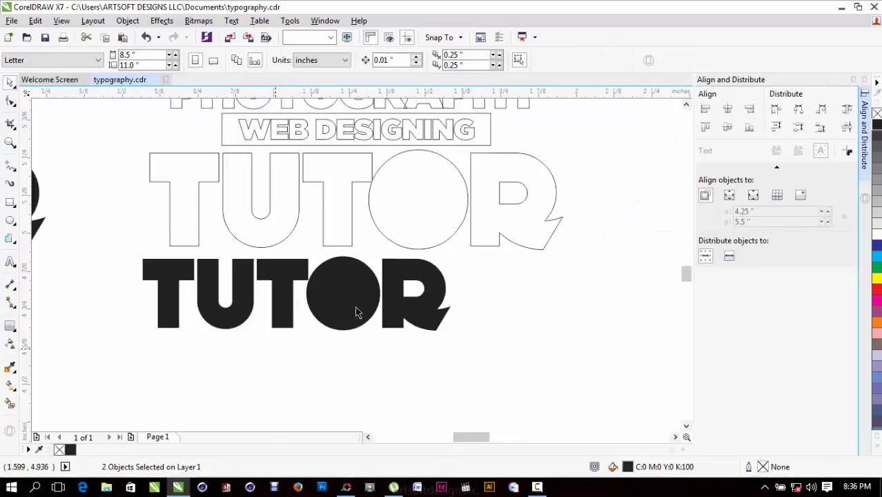
drag(356, 309, 392, 276)
key(Delete)
Weld the solid TUTOR letters into one curve and align its top and left edges with the first T of the outlined TUTOR.
drag(491, 374, 55, 231)
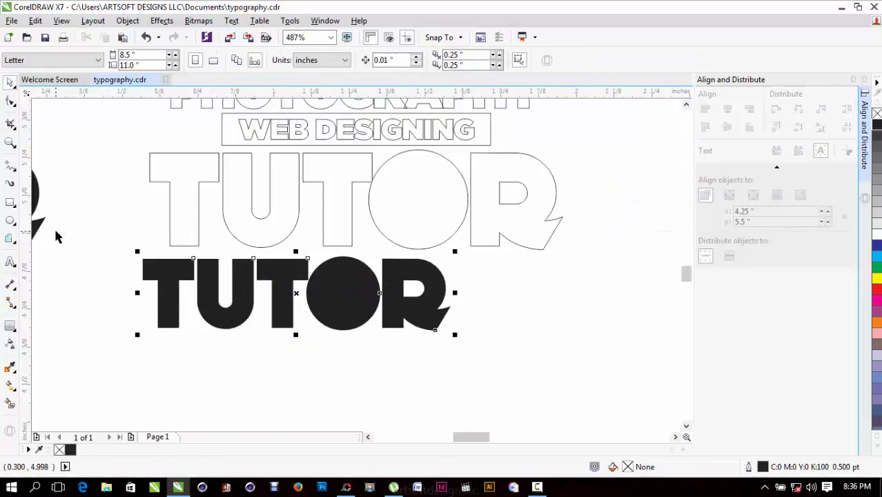
click(364, 62)
shift+click(370, 222)
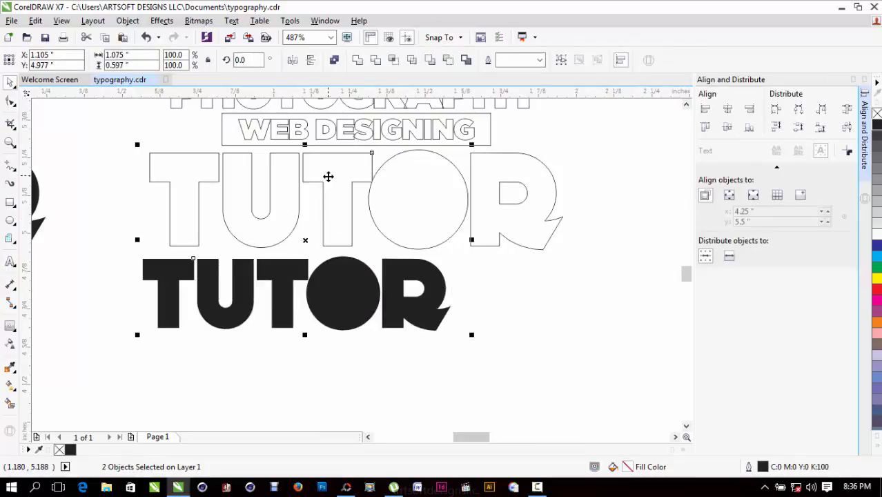
click(474, 224)
click(299, 303)
shift+click(198, 182)
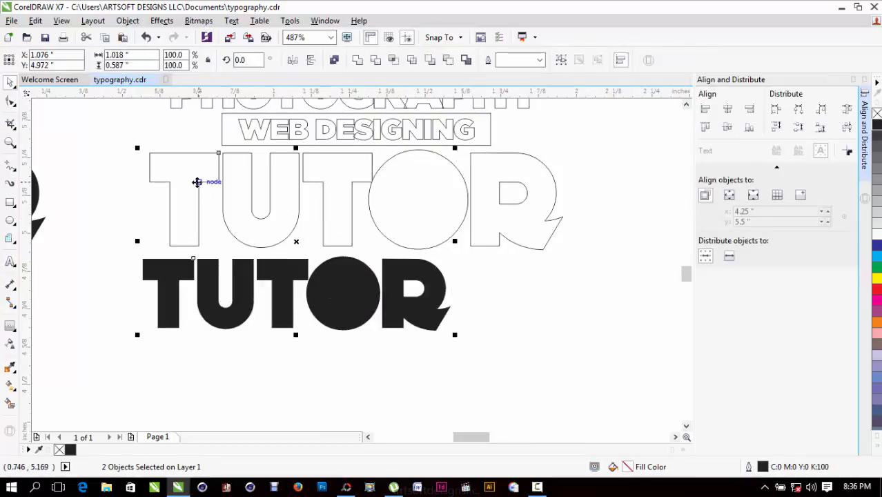
key(t)
key(l)
click(285, 256)
click(402, 209)
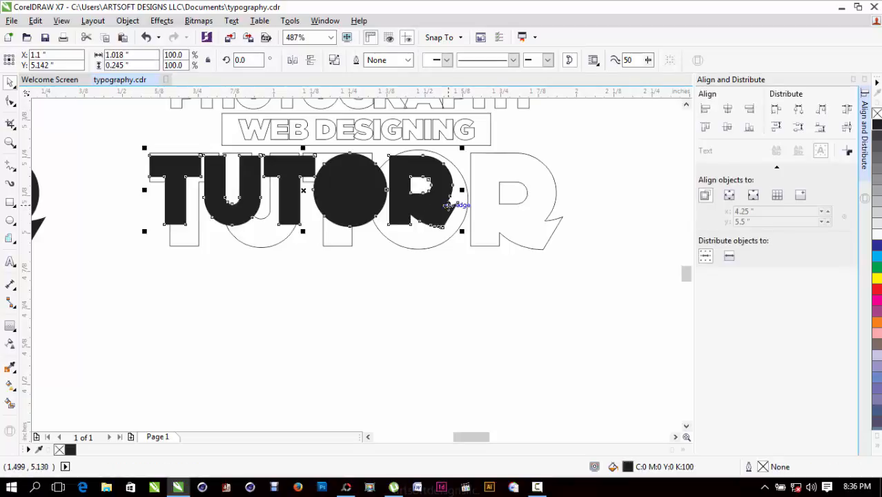
Enlarge the solid TUTOR to the size of the outlined TUTOR, about 1.367 in wide, and delete the old outlined letters.
shift+click(181, 233)
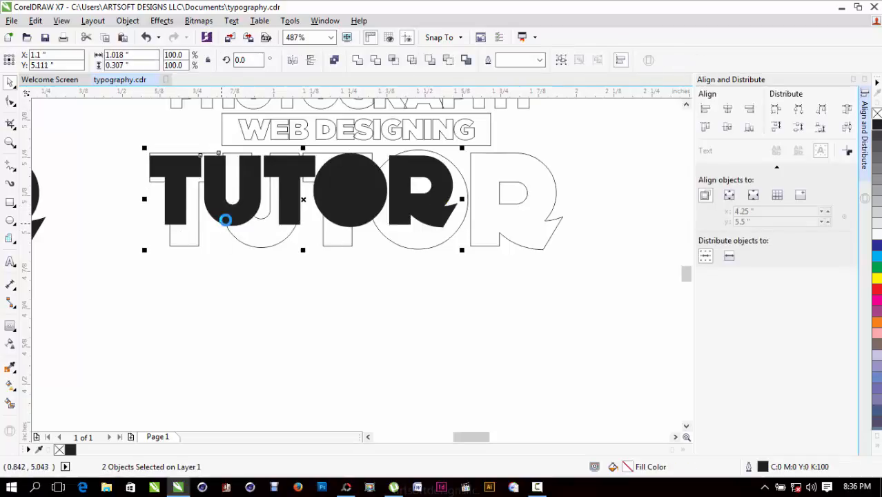
click(230, 271)
key(F2)
drag(134, 124, 301, 218)
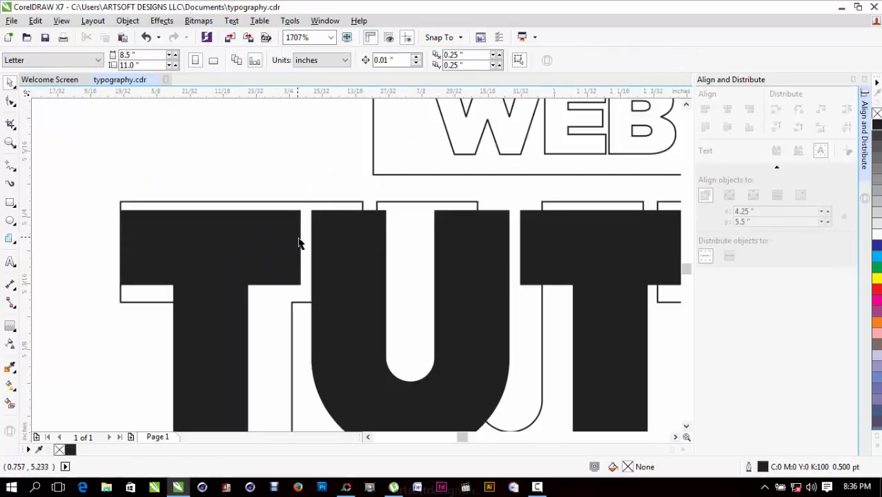
click(299, 238)
scroll(299, 239, down, 4)
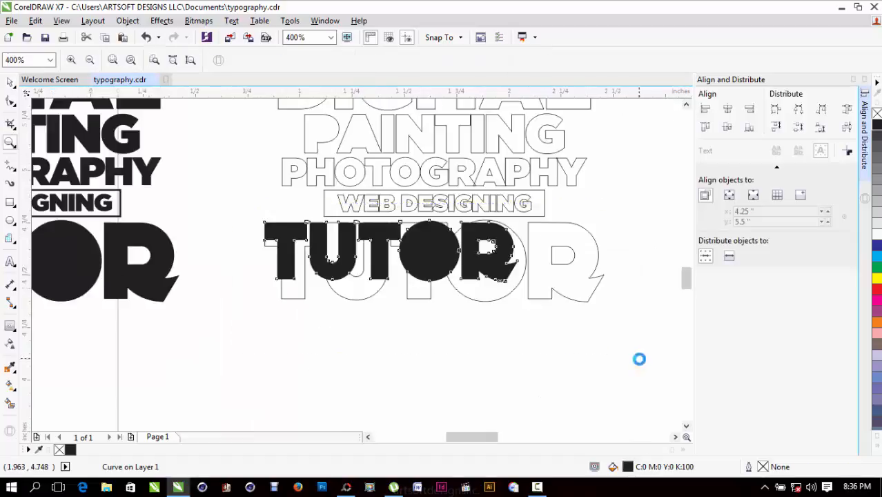
drag(429, 166, 504, 189)
drag(195, 197, 446, 115)
drag(559, 262, 421, 106)
click(412, 189)
scroll(412, 190, down, 2)
drag(297, 205, 461, 129)
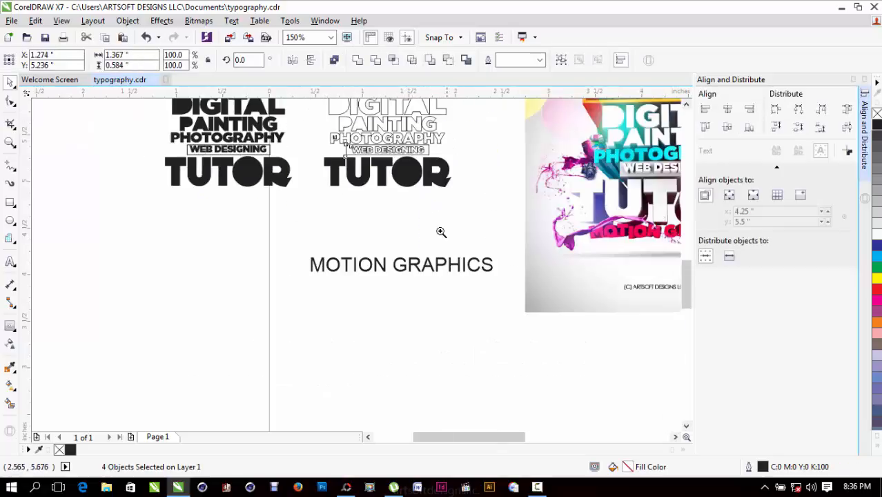
Remove the fill from the enlarged TUTOR and give it a black outline 0.1 pt wide.
key(F2)
drag(310, 210, 523, 136)
key(ctrl+l)
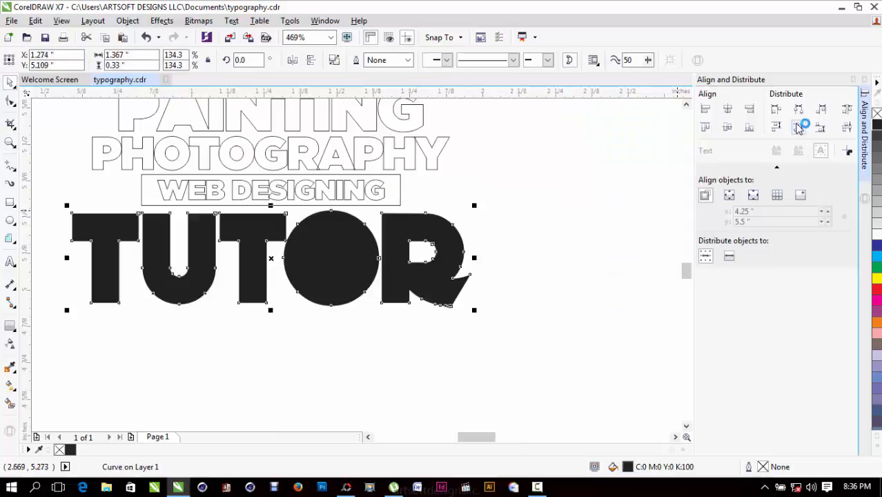
click(877, 113)
right_click(877, 124)
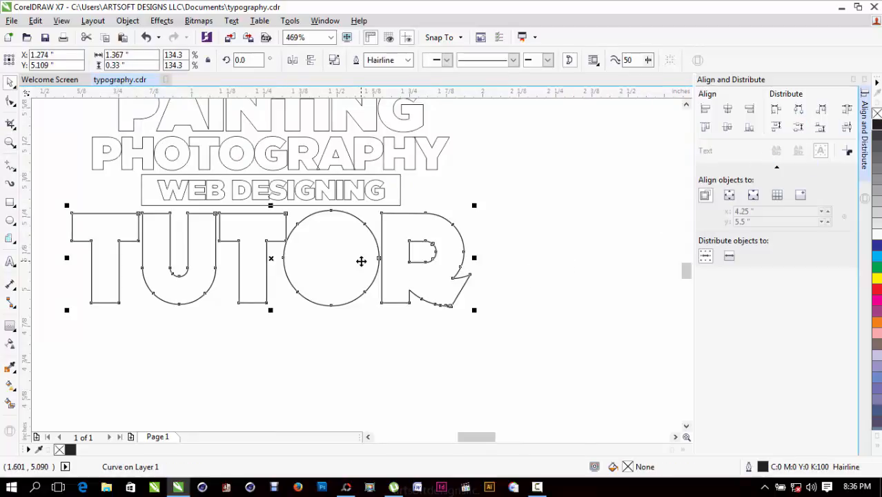
key(F12)
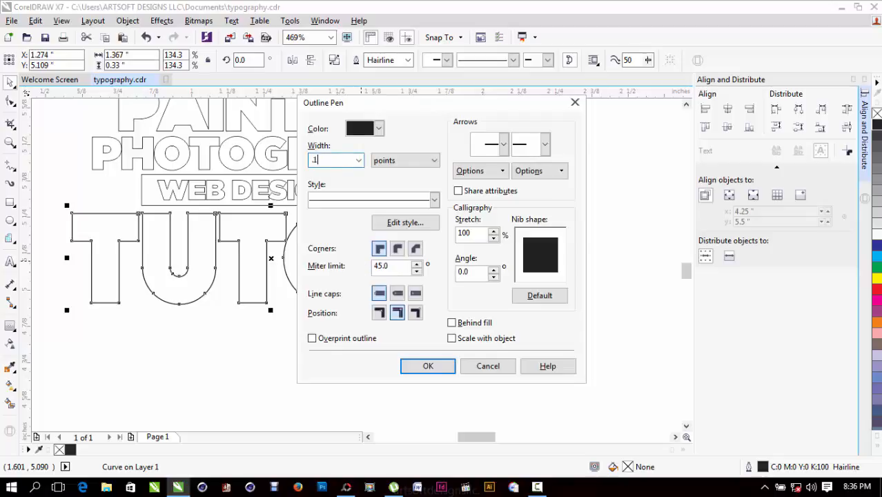
text(.1)
key(Return)
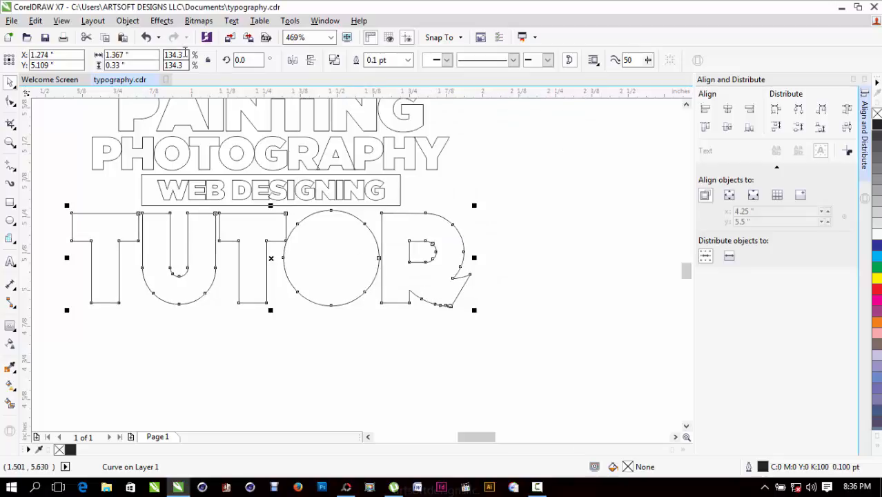
Export only the selected TUTOR curve as TUTOR in Adobe Illustrator format to the THREE D TYPOGRAPHY folder.
key(ctrl+e)
text(TUTOR)
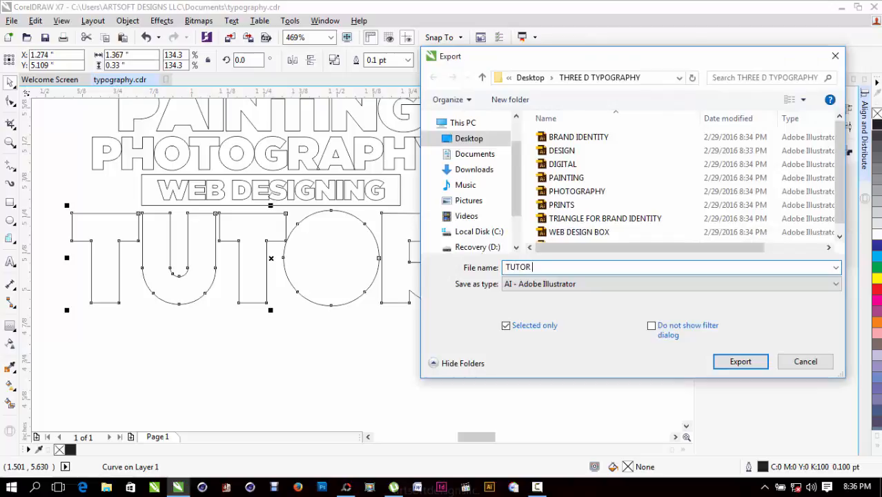
key(Return)
key(Return)
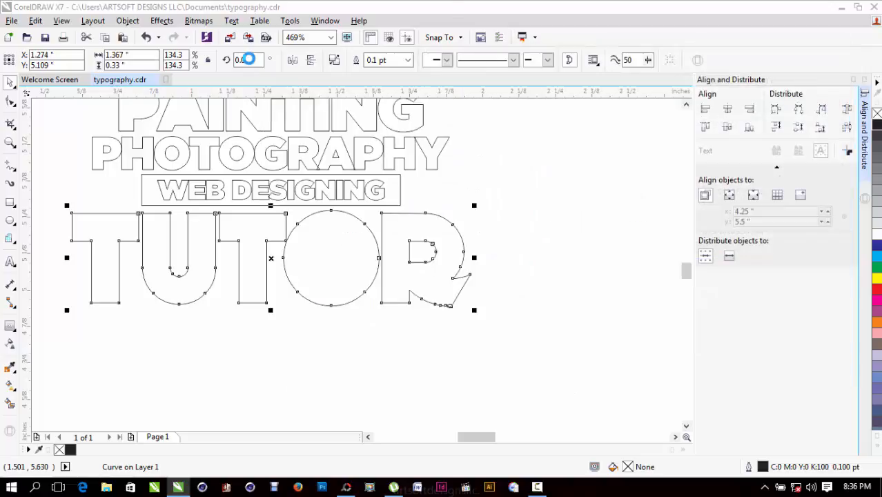
Examine the outlined typography stack from DESIGN down to TUTOR for consistent spacing and outlines.
scroll(198, 221, down, 2)
scroll(197, 220, down, 1)
key(F2)
drag(140, 264, 339, 79)
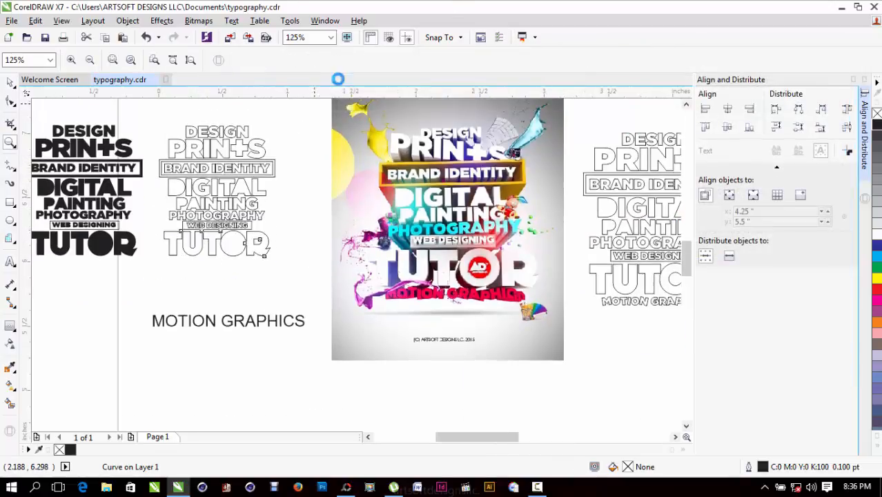
click(173, 171)
drag(191, 149, 506, 466)
key(shift+F2)
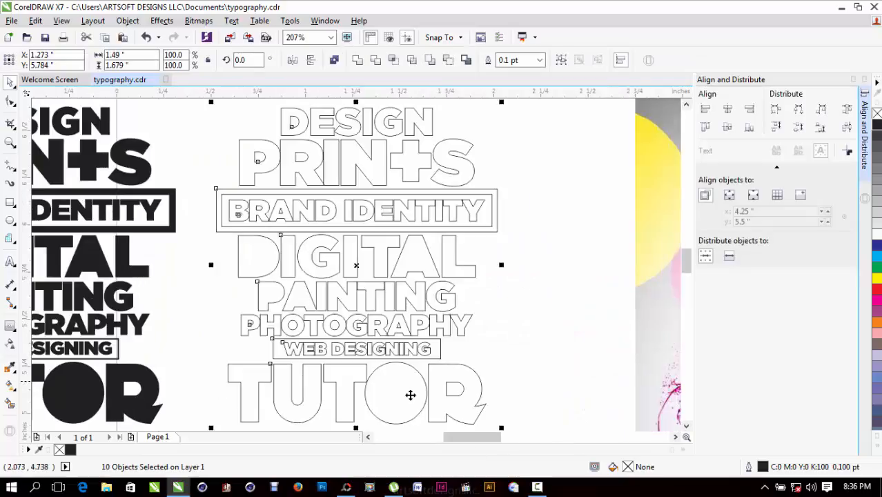
key(Escape)
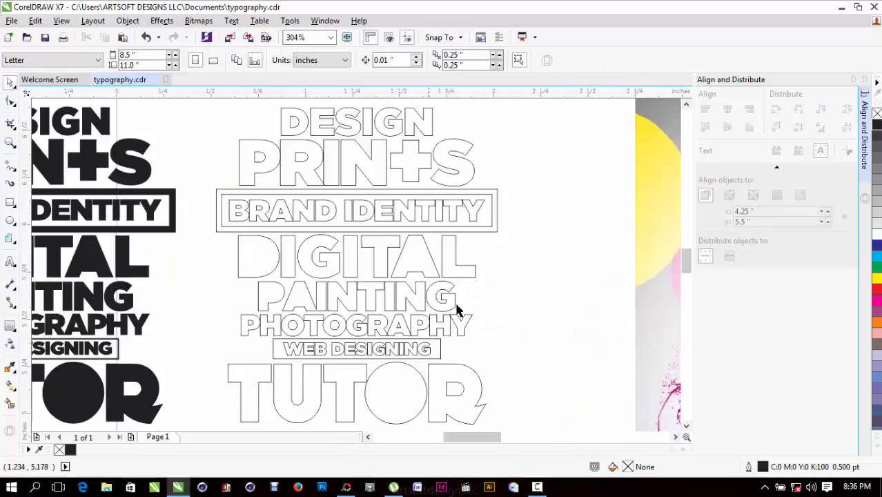
Minimise CorelDRAW to the desktop and launch Cinema 4D.
click(843, 7)
click(867, 7)
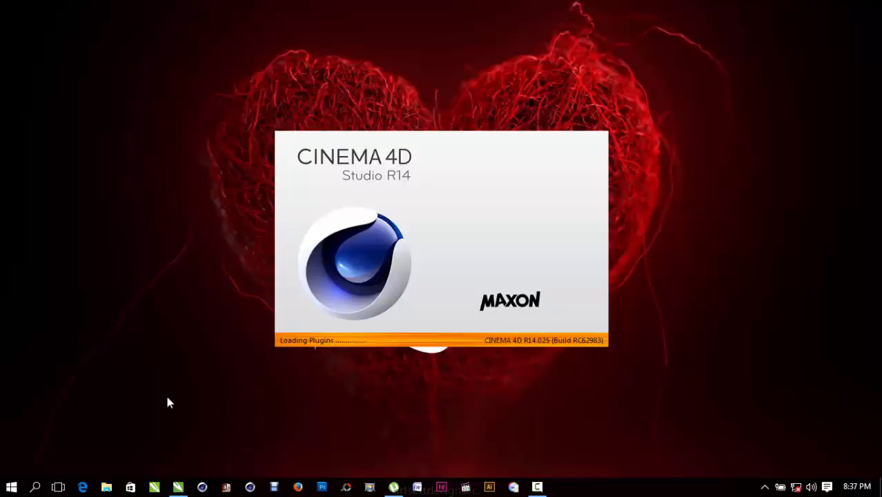
Return to CorelDRAW and examine the finished poster image between the two outlined typography stacks.
click(178, 486)
click(335, 305)
scroll(338, 302, down, 3)
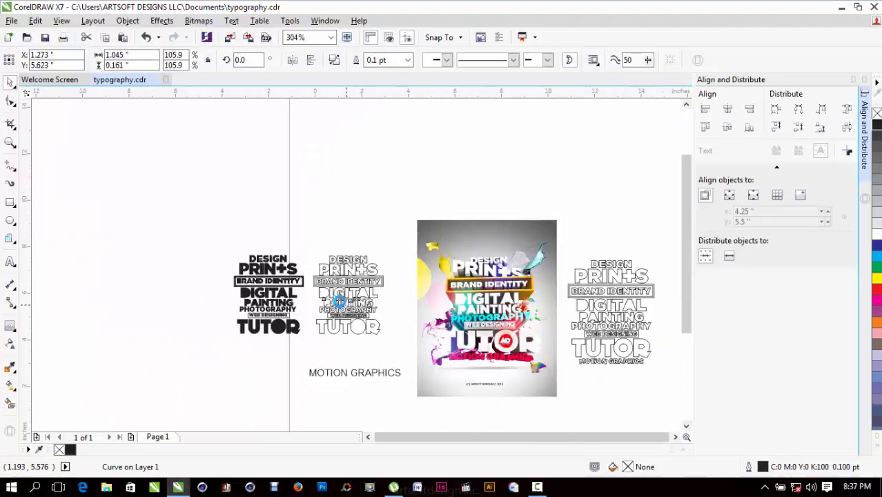
key(z)
drag(368, 253, 452, 367)
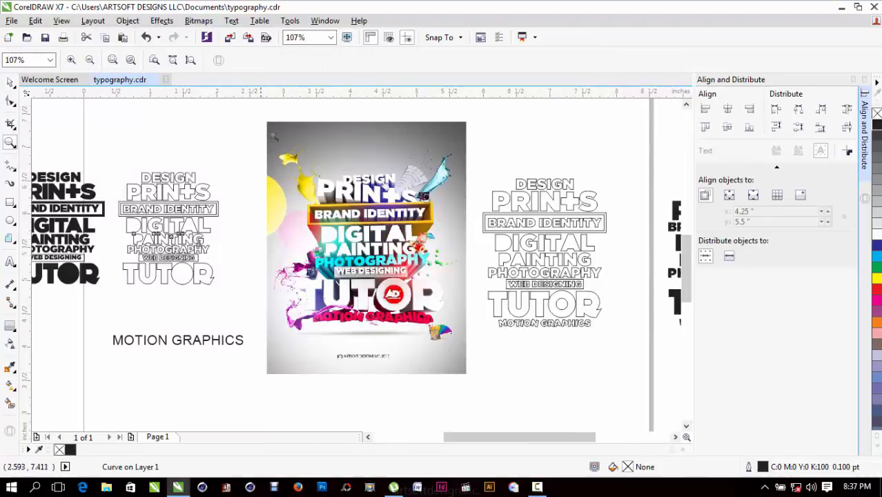
drag(272, 133, 472, 377)
key(space)
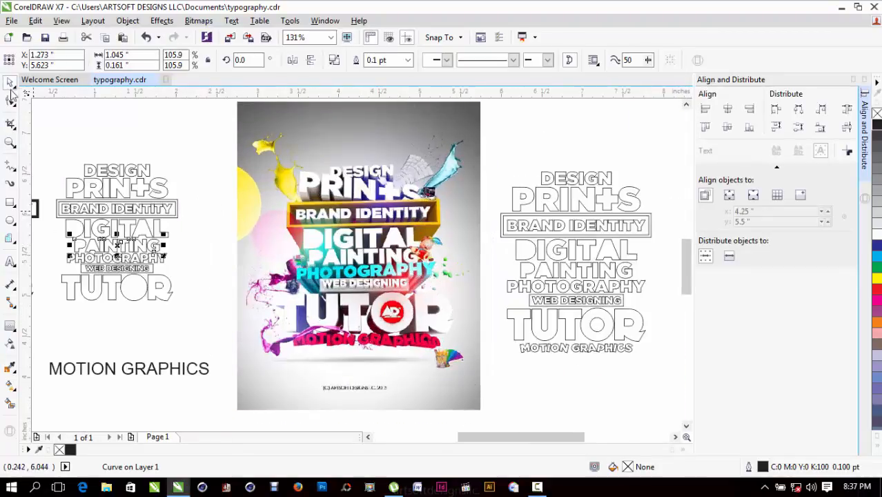
click(394, 231)
key(shift+F2)
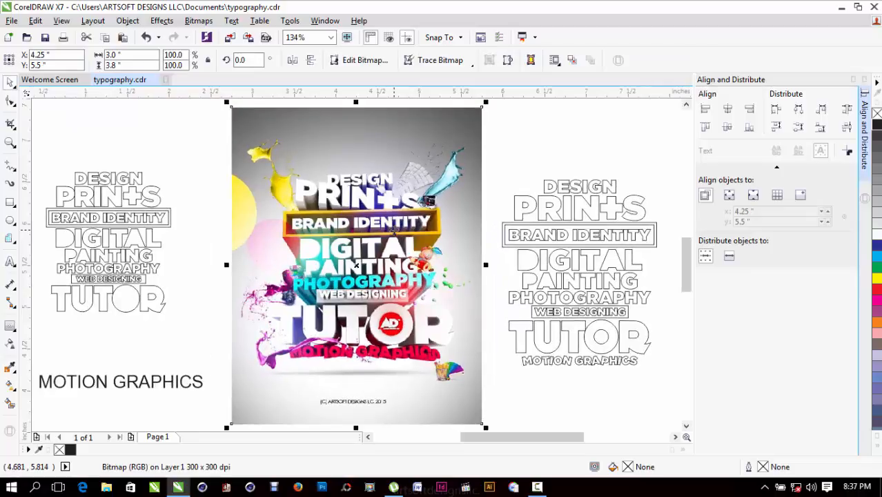
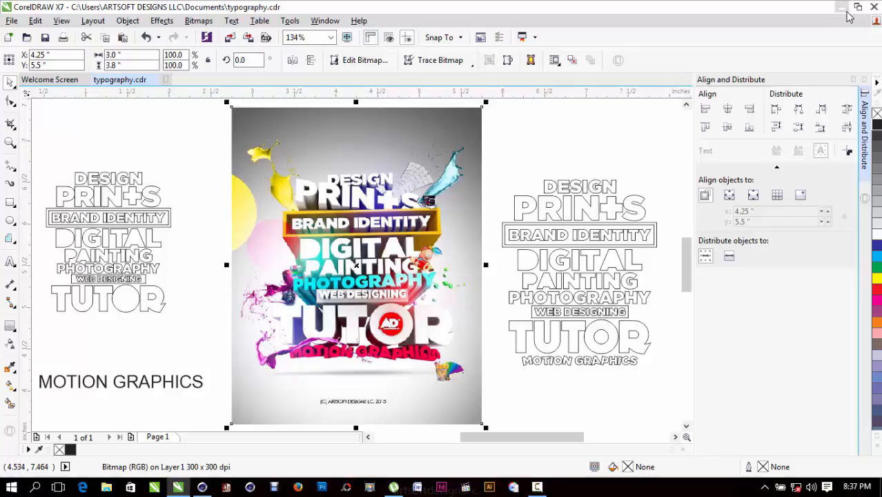
Switch to Cinema 4D and open the BRAND IDENTITY Illustrator file from the THREE D TYPOGRAPHY folder on the Desktop.
click(843, 9)
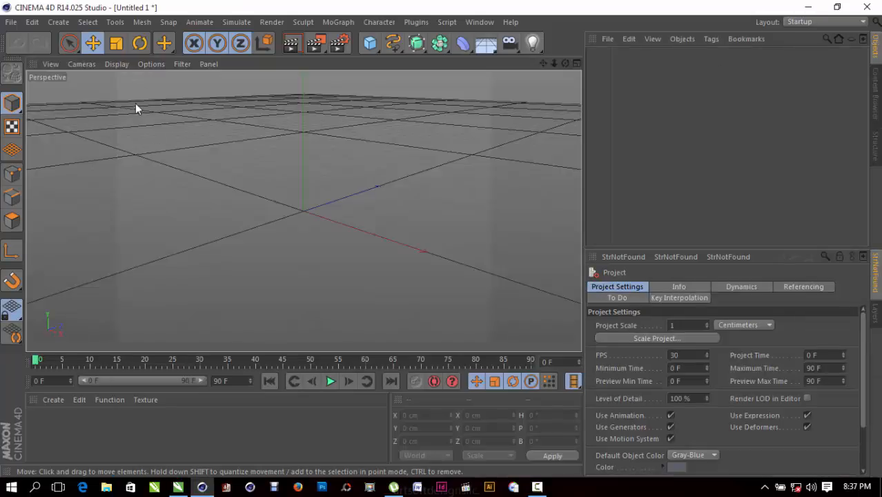
click(11, 23)
click(50, 60)
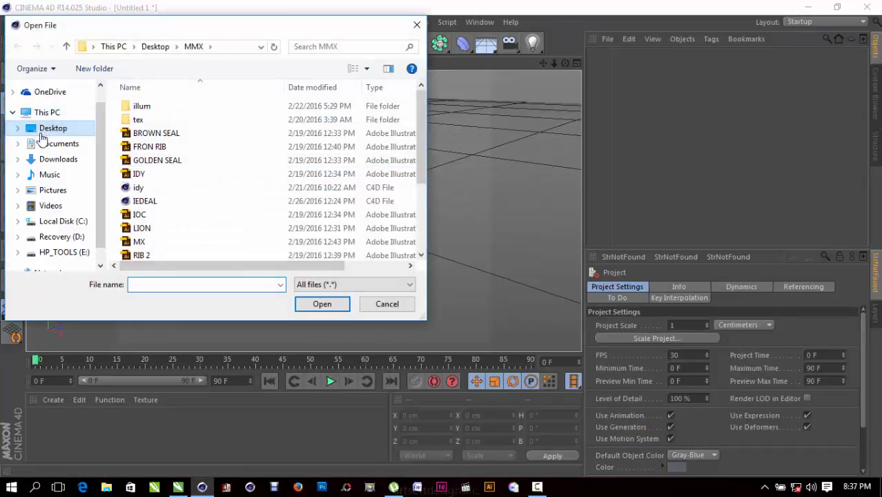
click(53, 130)
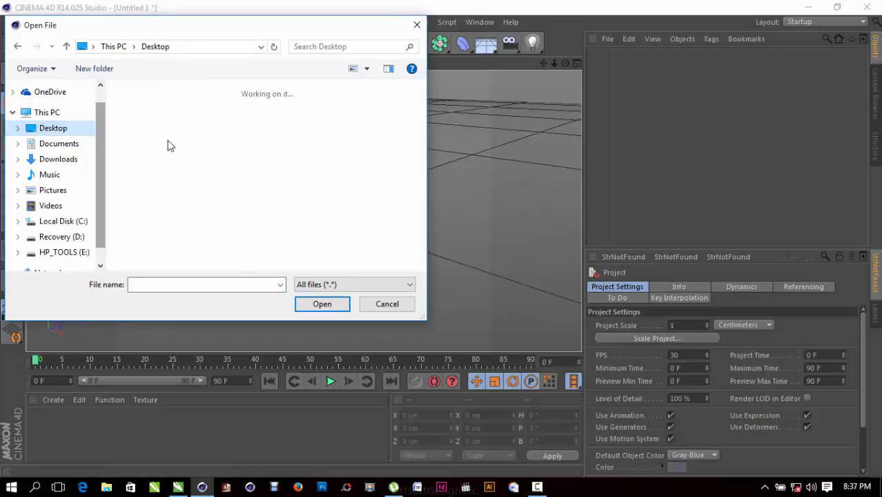
scroll(324, 140, down, 5)
scroll(324, 140, up, 8)
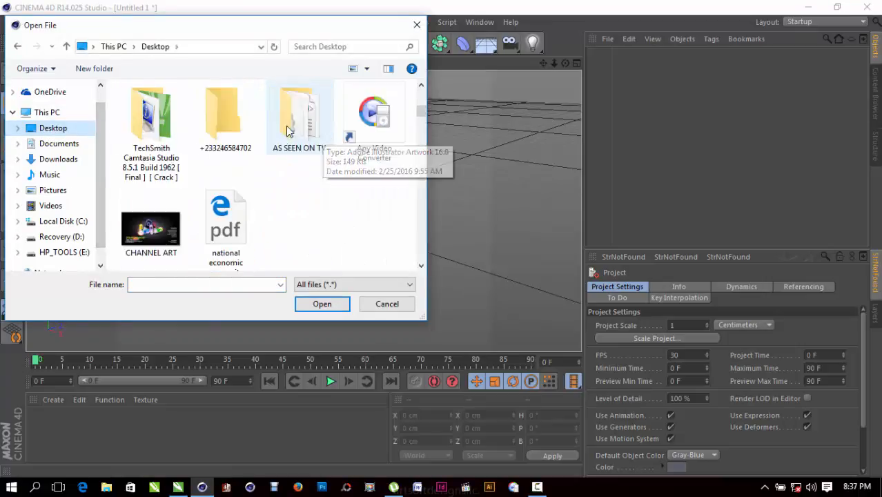
double_click(153, 142)
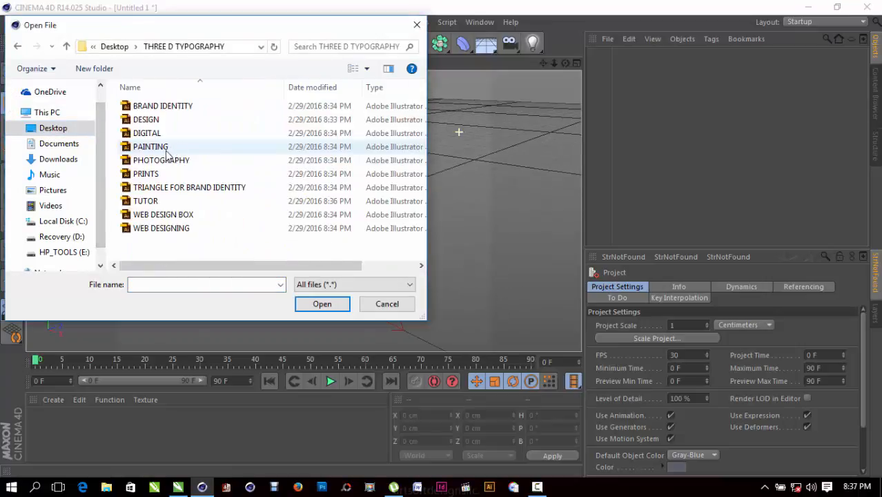
click(165, 107)
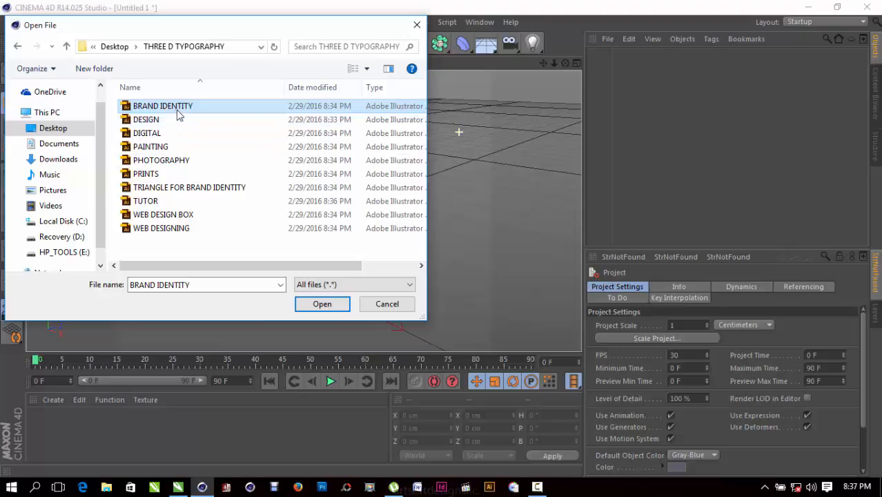
click(336, 310)
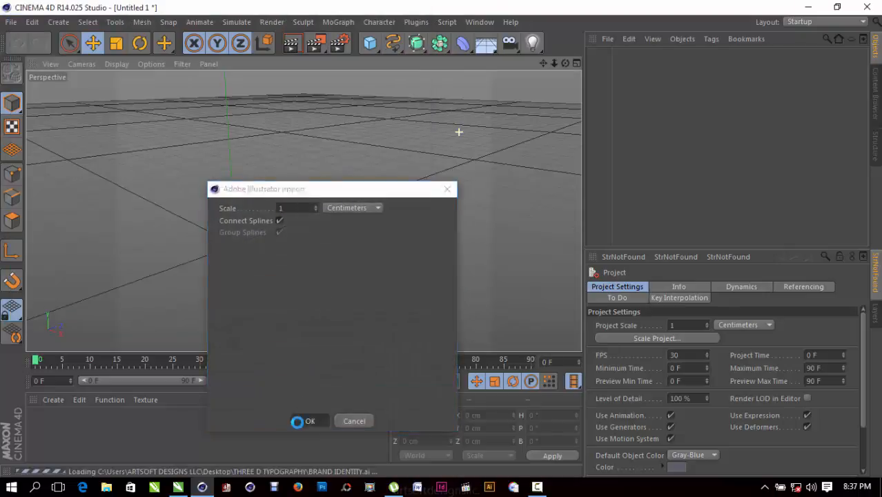
Import the BRAND IDENTITY Illustrator file at a scale of 1 centimeter with Connect Splines enabled, and bring its outlines into view.
click(306, 419)
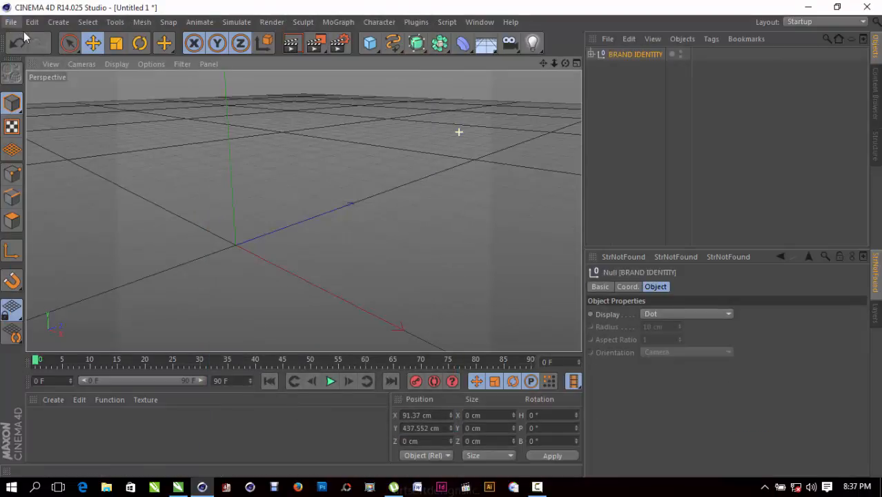
scroll(260, 162, down, 2)
scroll(259, 164, down, 3)
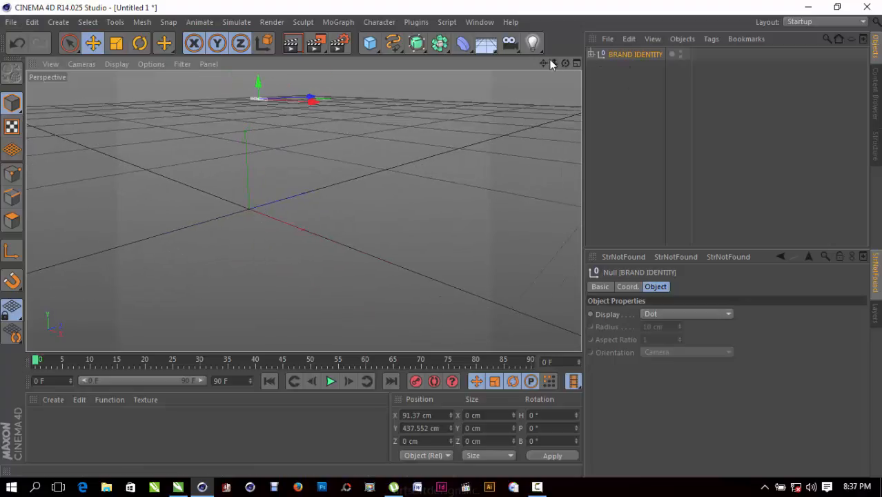
drag(543, 64, 548, 153)
scroll(313, 155, up, 7)
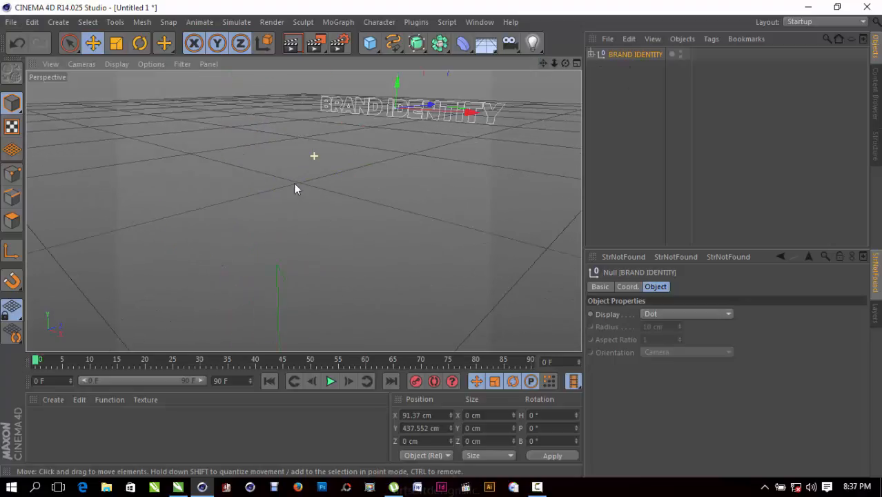
scroll(304, 228, down, 5)
scroll(433, 113, up, 5)
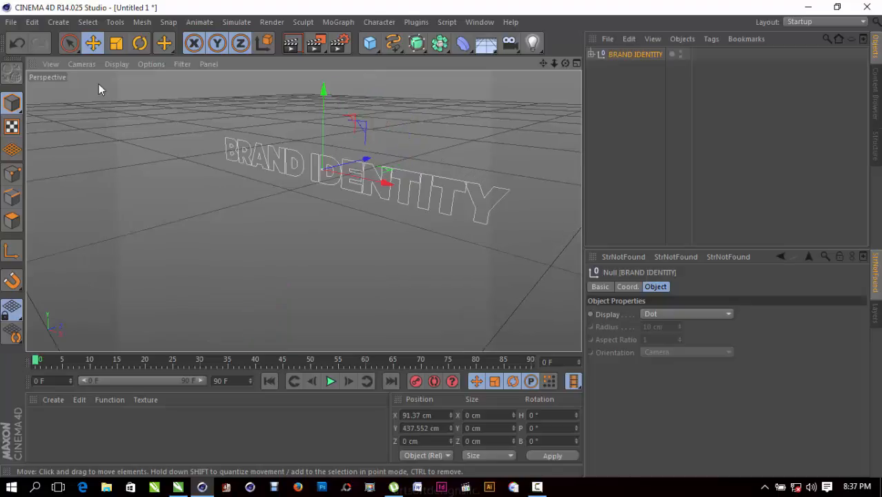
Merge the DESIGN Illustrator file into the current project, keeping the default import settings.
click(11, 22)
click(45, 64)
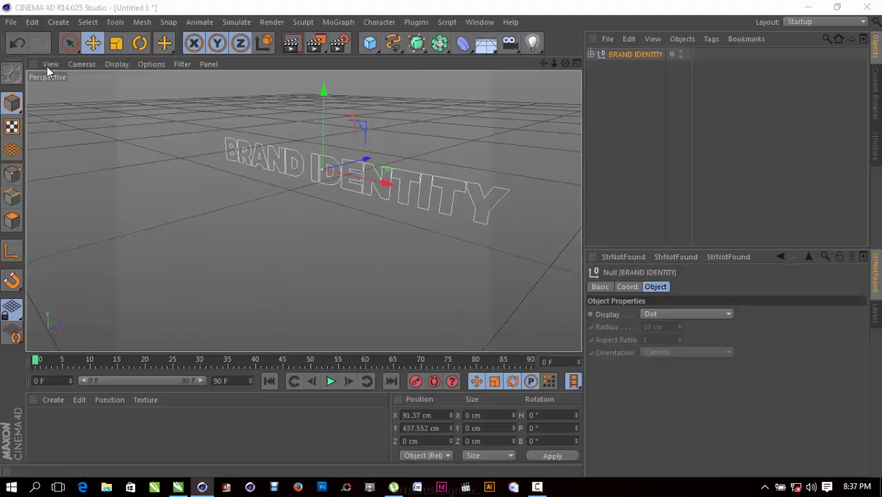
click(166, 120)
click(319, 301)
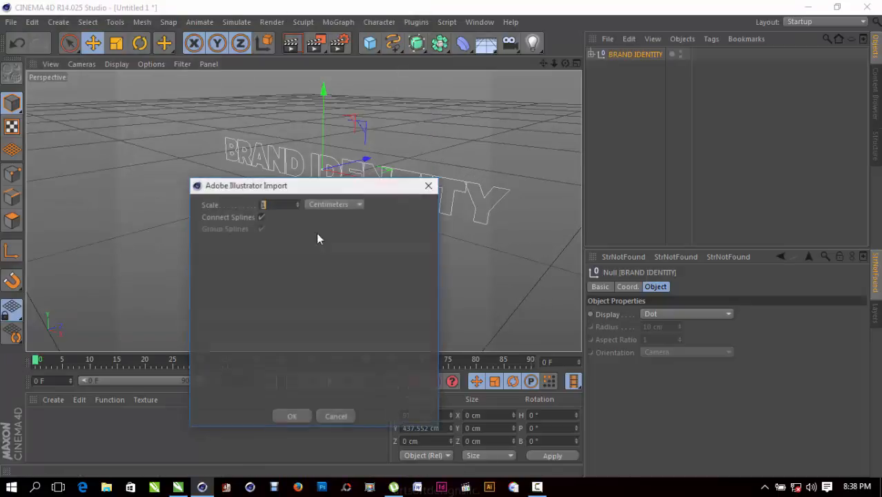
click(292, 417)
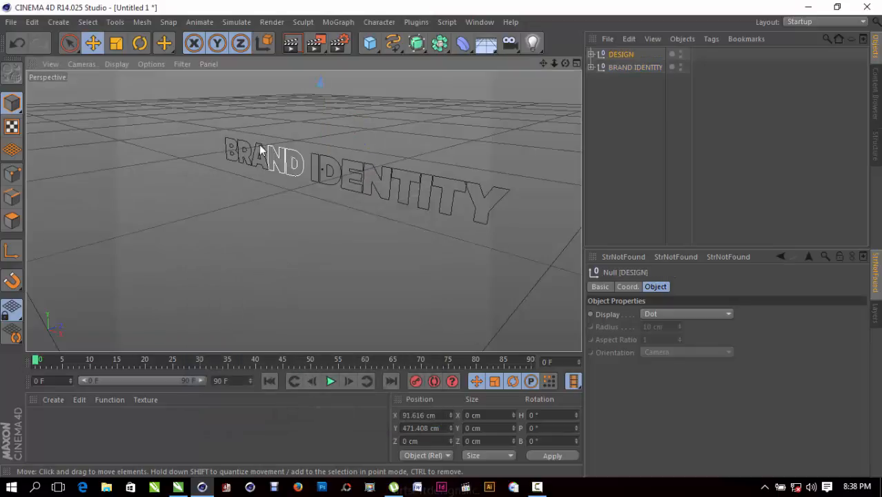
Merge the DIGITAL Illustrator file from the THREE D TYPOGRAPHY folder, accepting the default import settings.
click(11, 21)
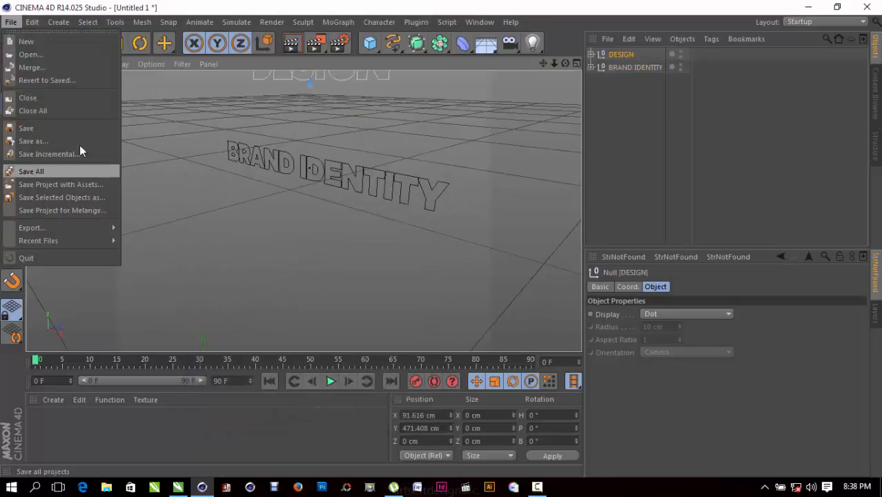
click(50, 70)
click(160, 134)
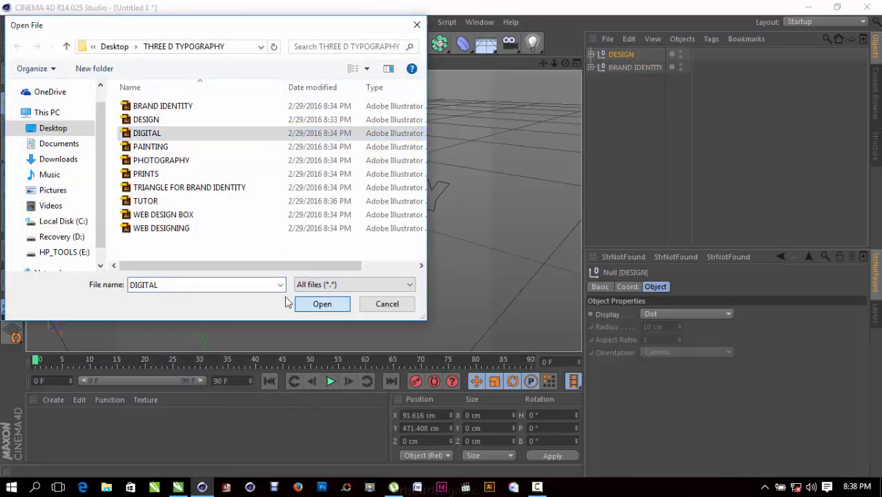
click(300, 305)
click(290, 417)
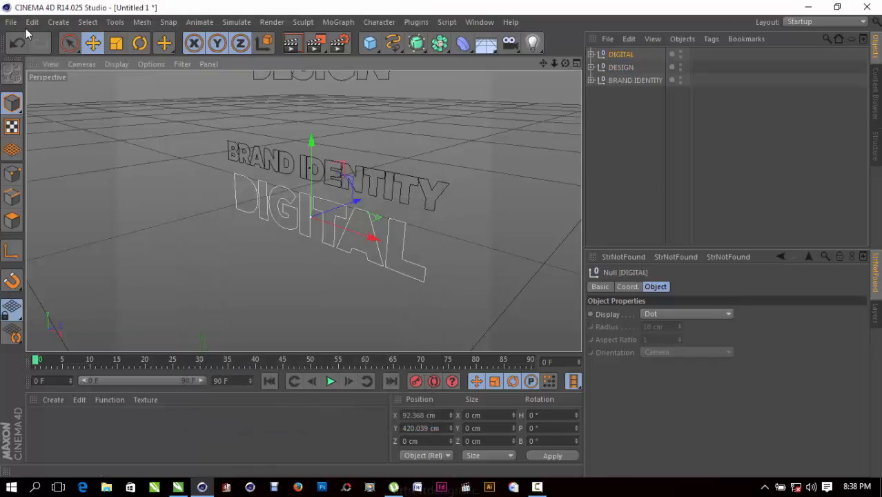
Merge the PAINTING Illustrator file into the scene with the default import settings.
click(11, 21)
click(51, 67)
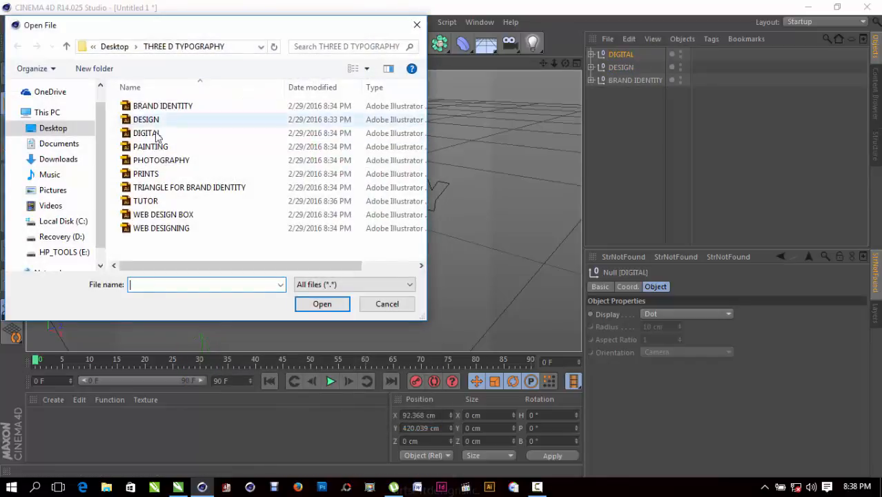
click(163, 145)
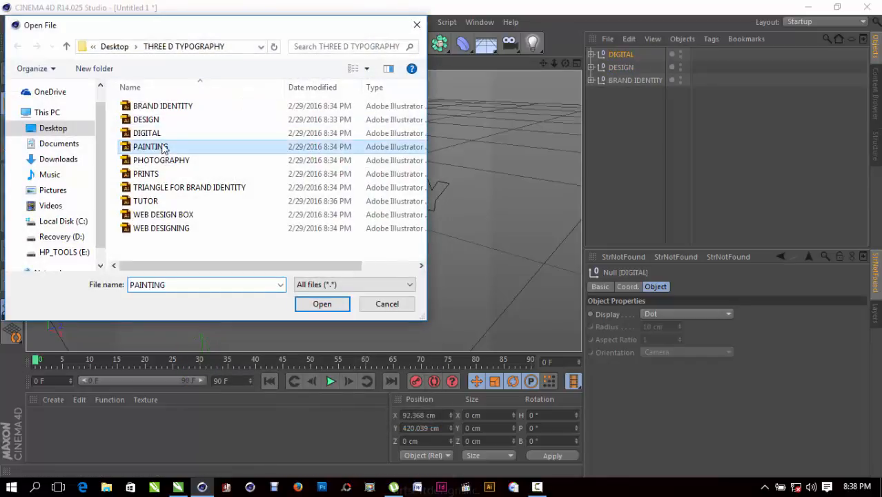
click(322, 304)
click(295, 417)
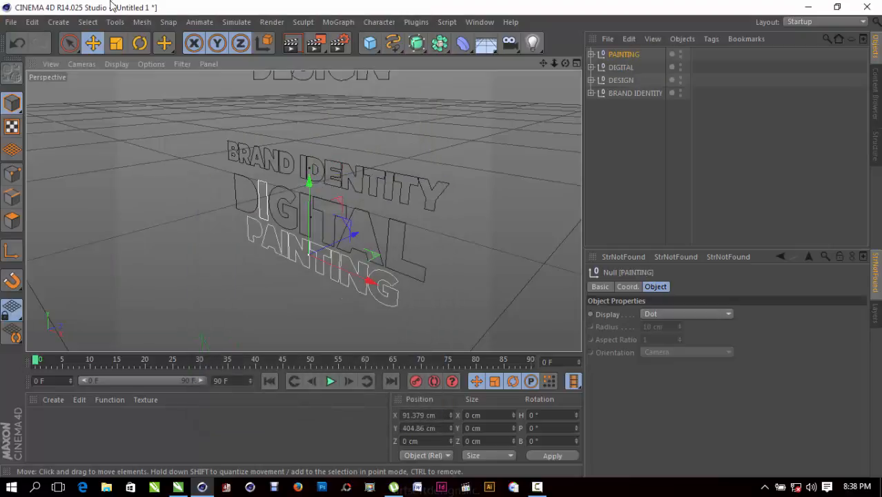
click(11, 21)
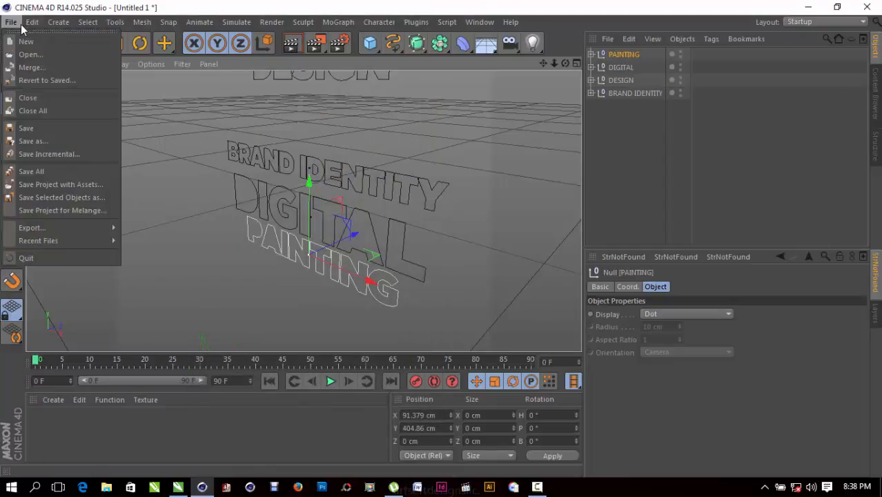
click(50, 68)
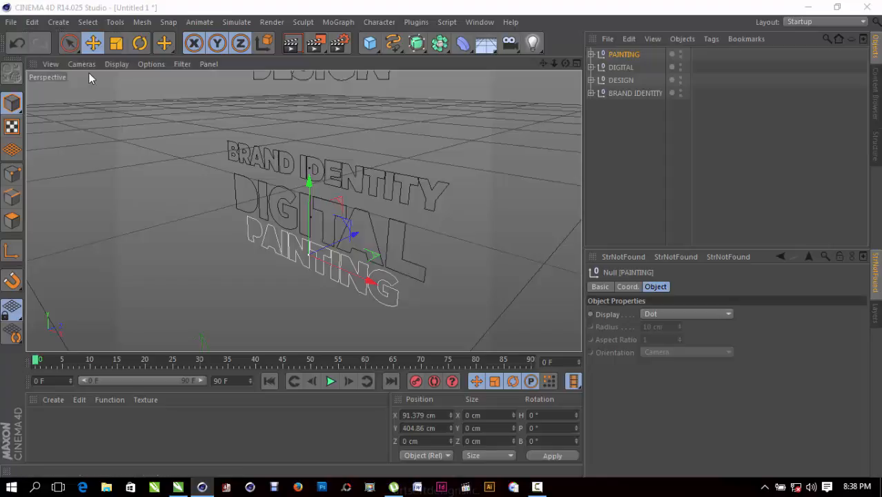
key(Escape)
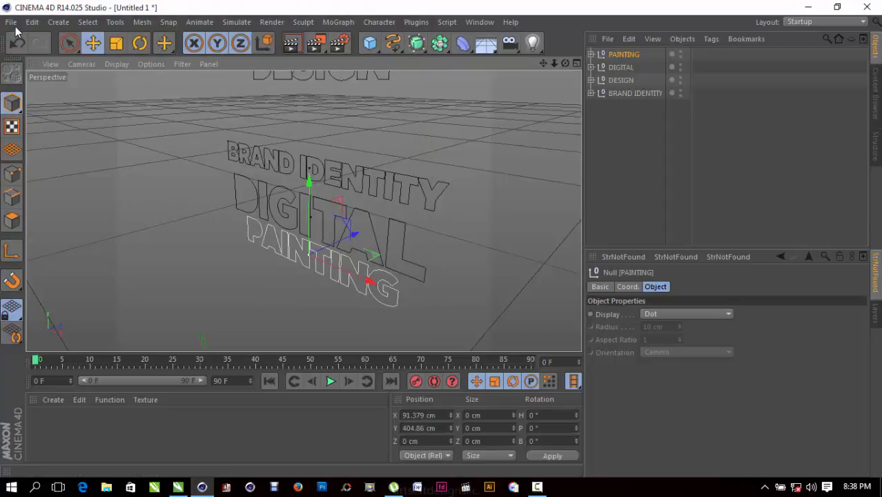
Merge the PHOTOGRAPHY Illustrator file into the scene, accepting the default import settings.
click(15, 27)
click(66, 61)
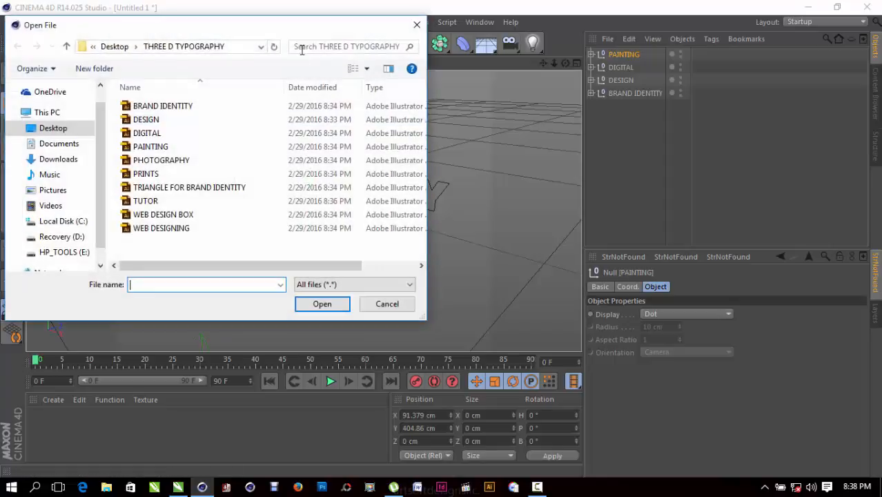
click(166, 160)
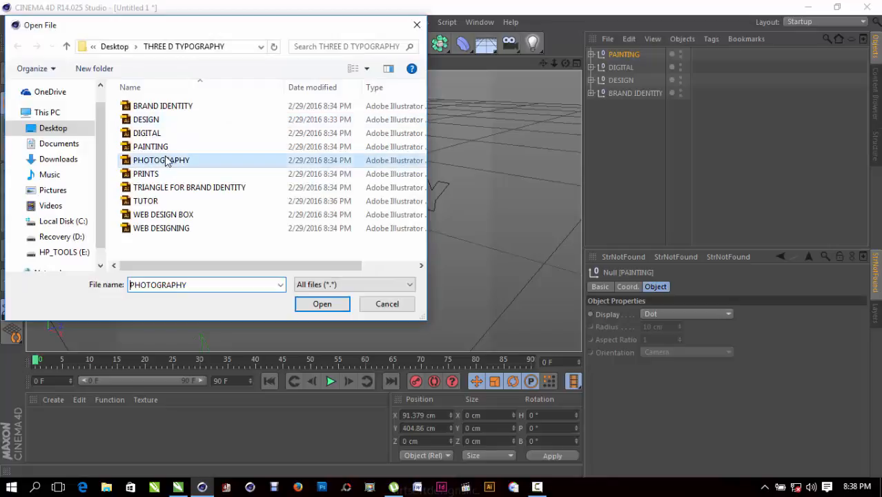
click(322, 304)
click(300, 417)
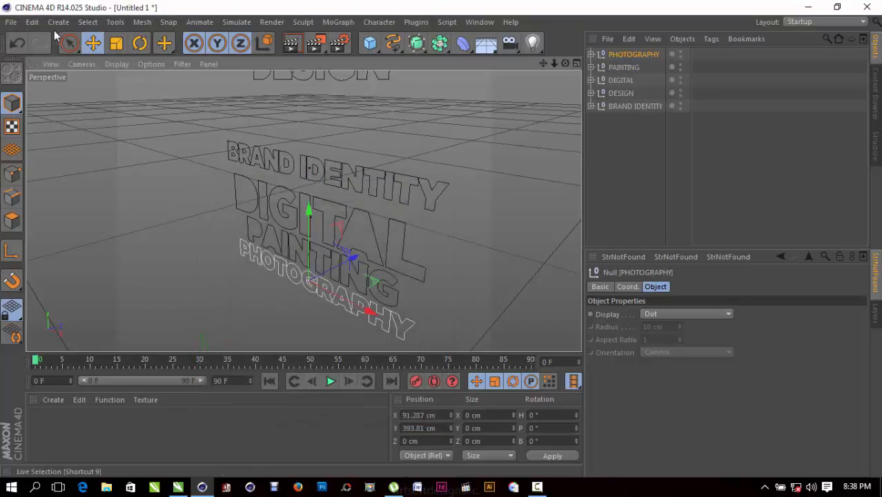
Merge the PRINTS Illustrator file into the scene at the default scale of 1 centimeter.
click(11, 21)
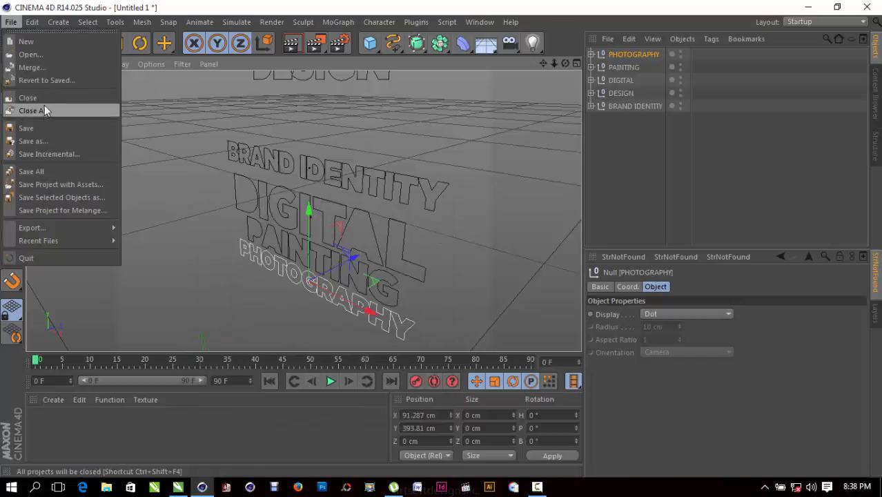
click(33, 67)
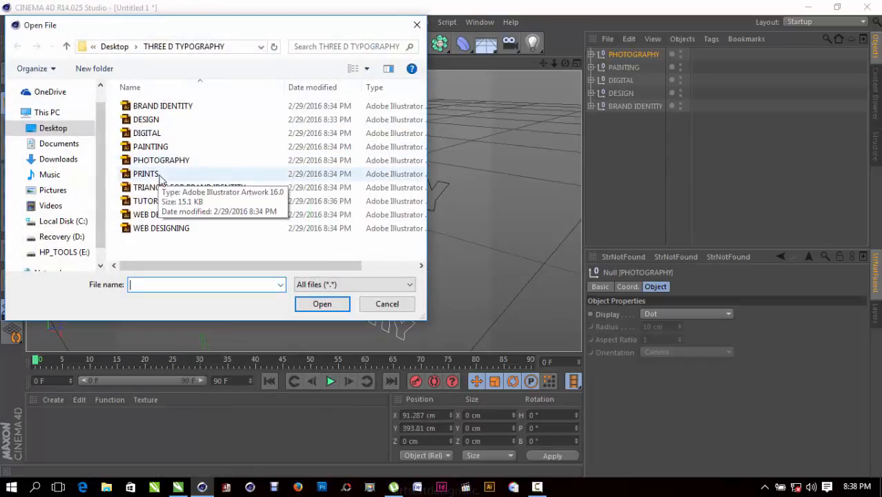
click(164, 176)
click(321, 304)
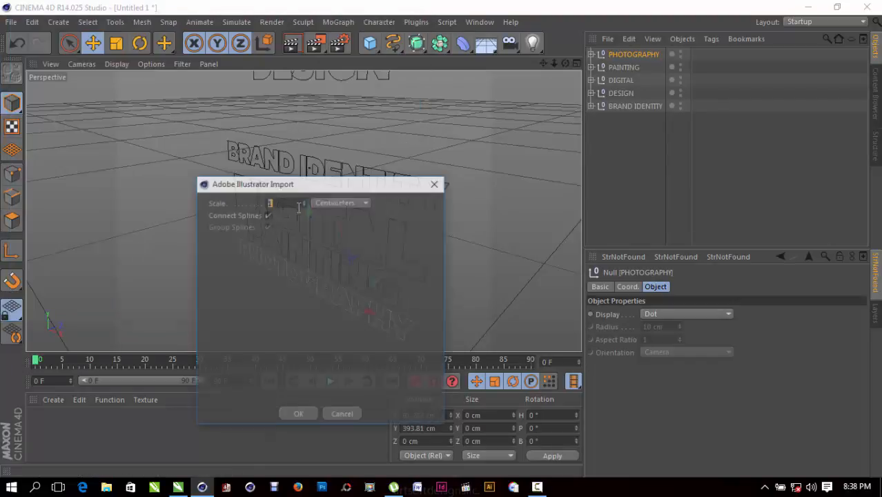
click(301, 414)
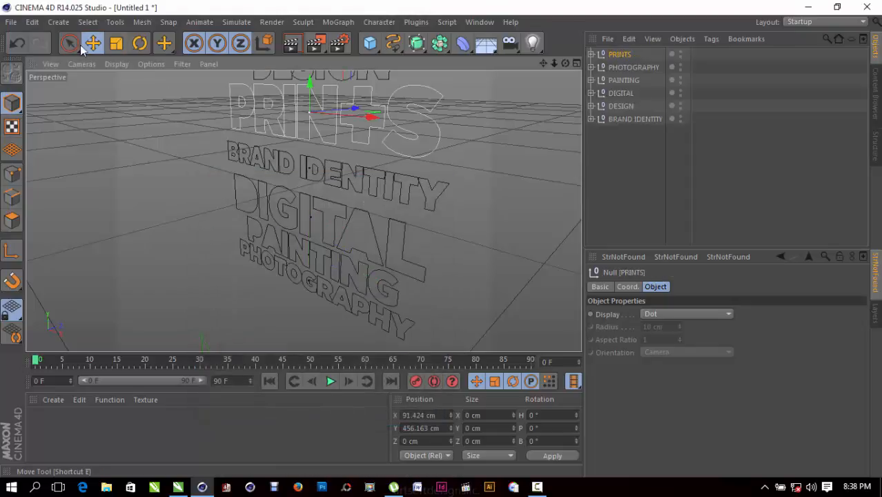
Merge the TRIANGLE FOR BRAND IDENTITY Illustrator file into the scene as the frame around the BRAND IDENTITY text.
click(11, 22)
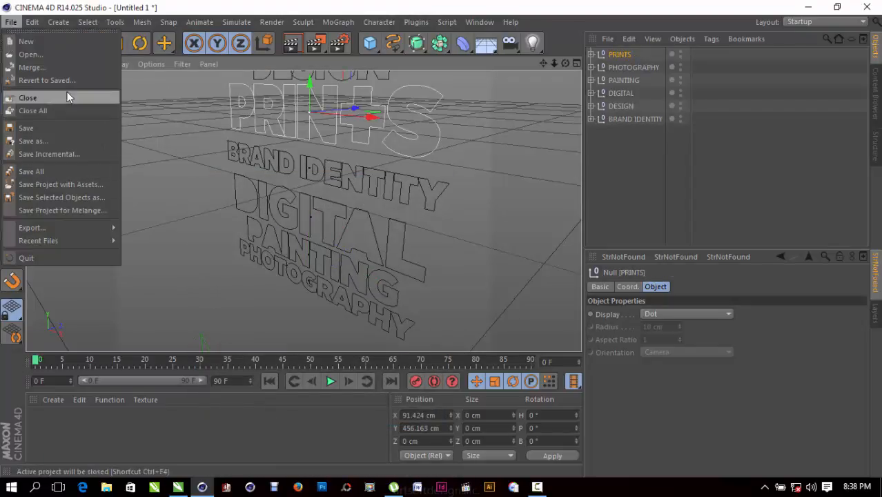
click(66, 67)
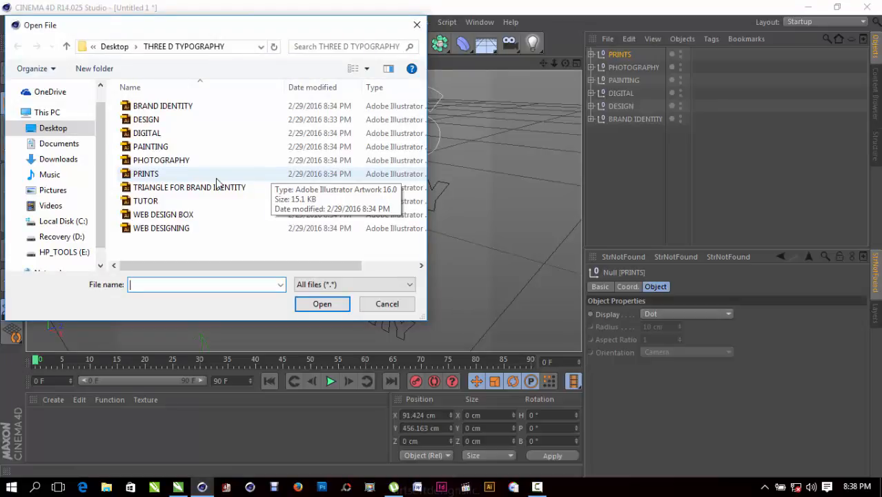
Merge the TUTOR Illustrator file into the scene with the default import settings.
click(11, 22)
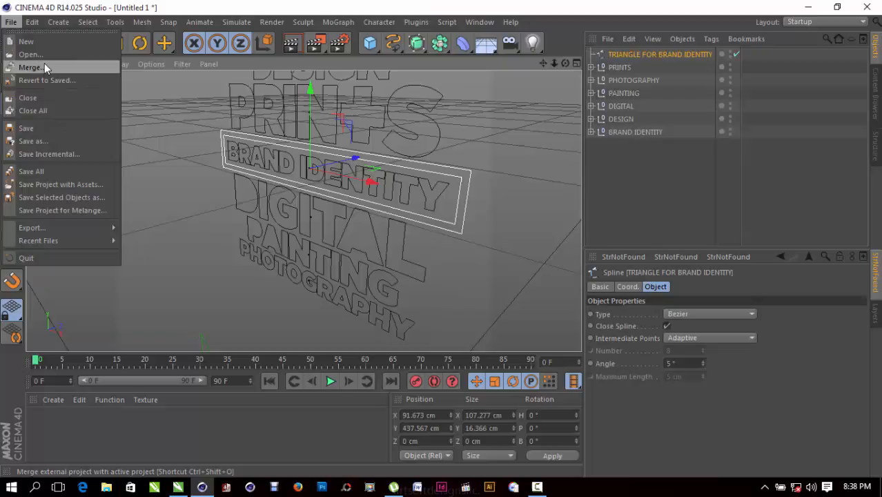
click(44, 63)
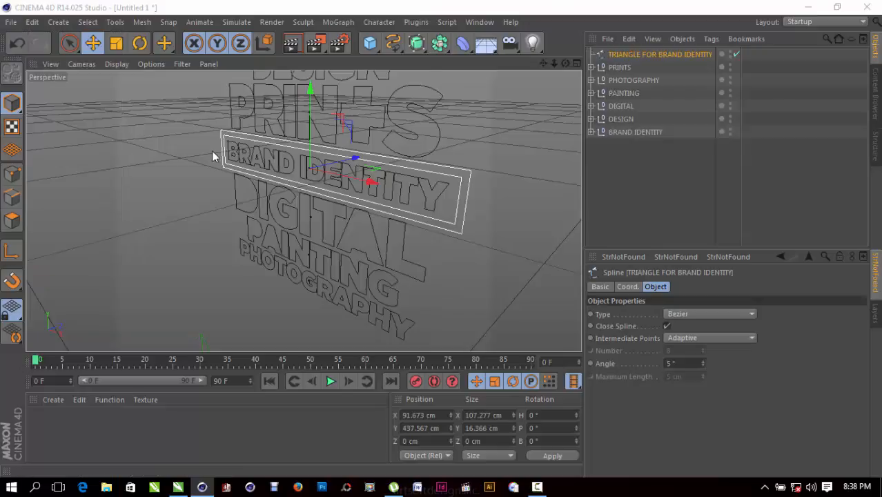
click(178, 201)
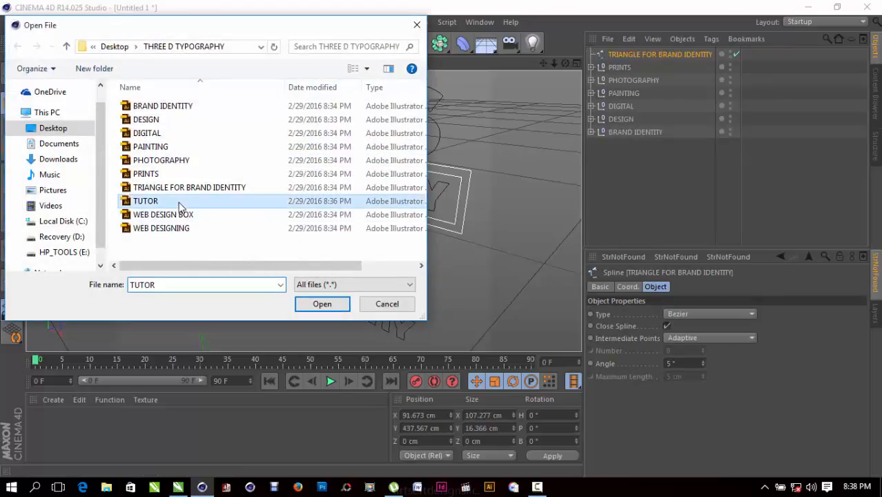
click(321, 304)
click(305, 416)
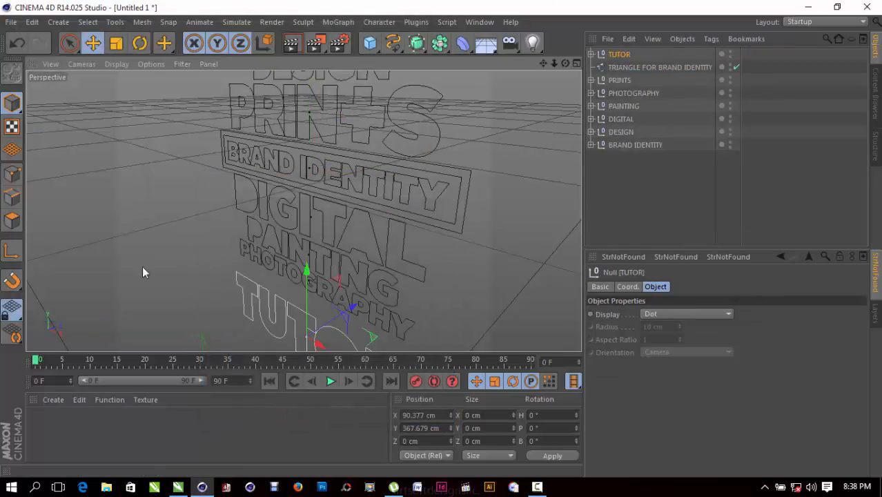
Merge the WEB DESIGN BOX Illustrator file into the scene at a scale of 1 centimeter with Connect Splines enabled.
click(11, 22)
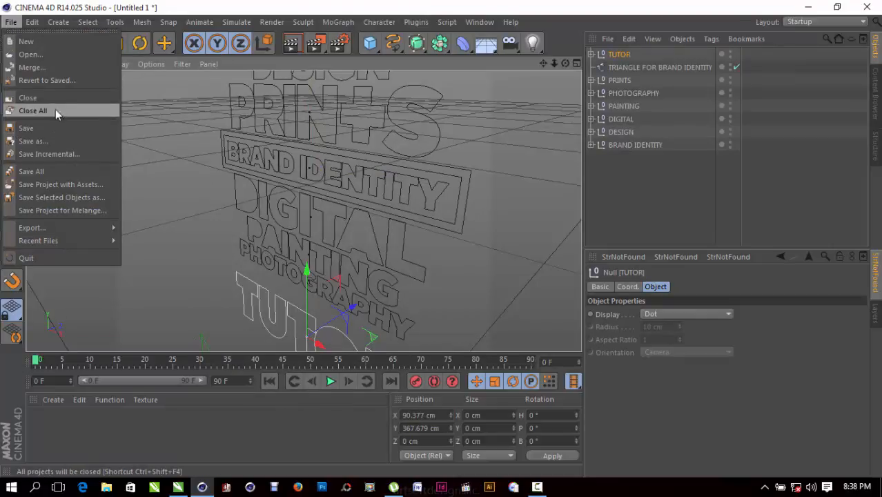
click(41, 66)
click(207, 201)
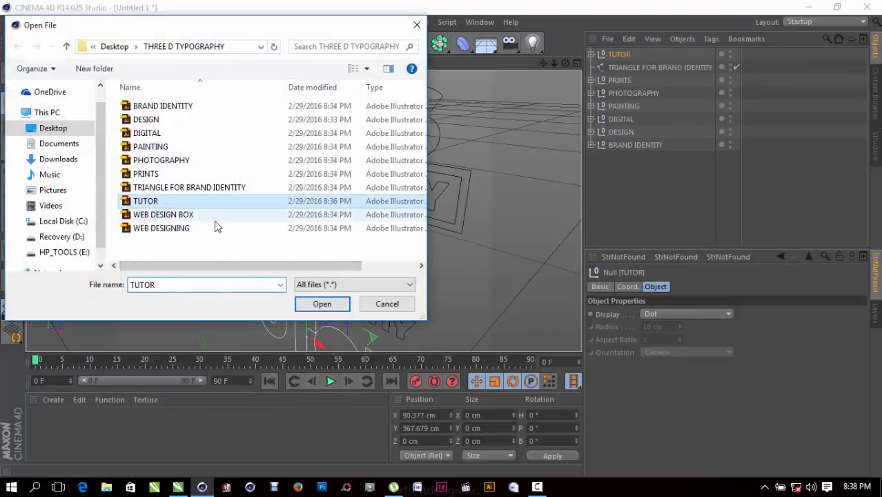
click(216, 215)
click(335, 305)
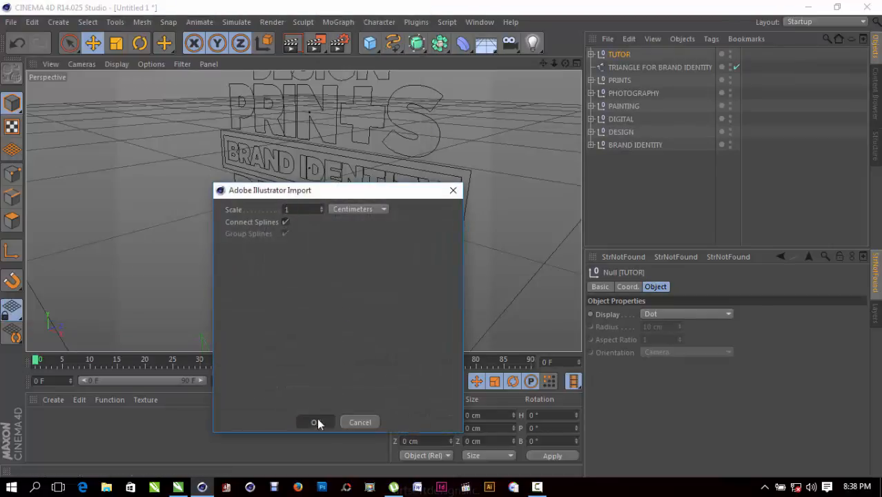
click(314, 421)
Merge the WEB DESIGNING Illustrator file into the scene at a scale of 1 centimeter with Connect Splines enabled.
click(11, 22)
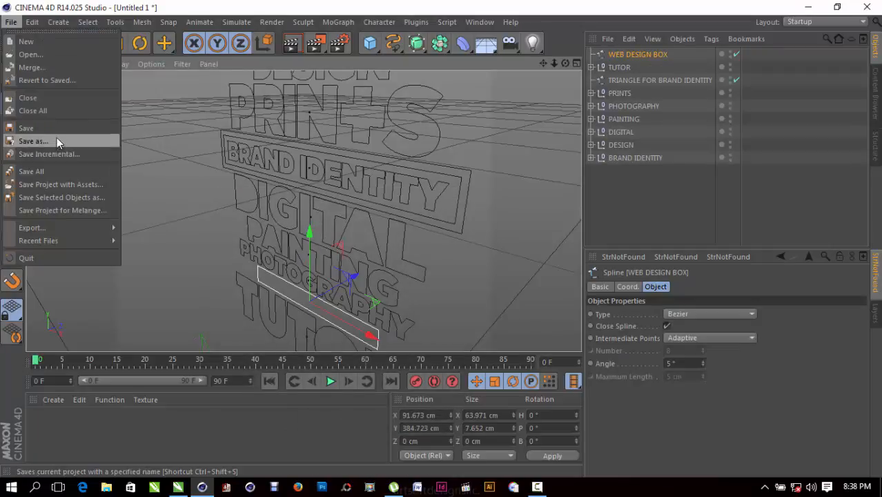
click(41, 67)
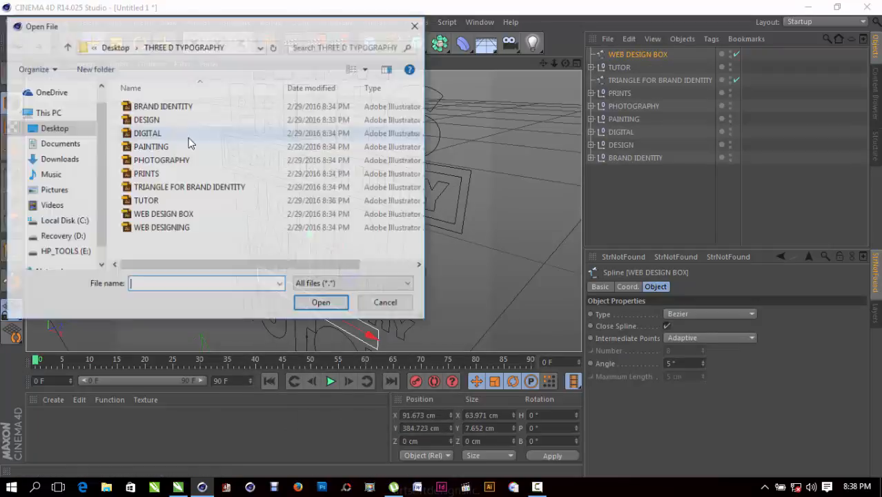
click(183, 228)
click(321, 305)
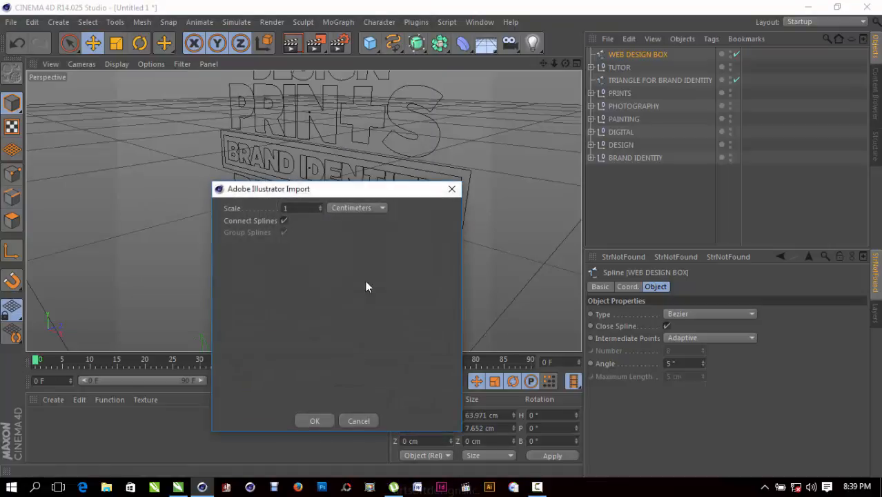
click(322, 422)
Select the WEB DESIGNING group with its child paths and combine them into one spline with Connect Objects + Delete.
scroll(342, 144, down, 8)
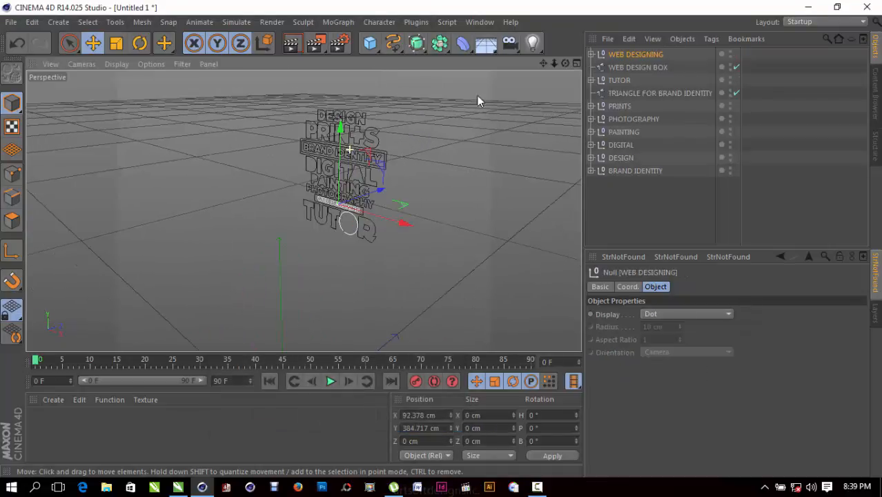
drag(564, 63, 483, 82)
scroll(389, 127, up, 6)
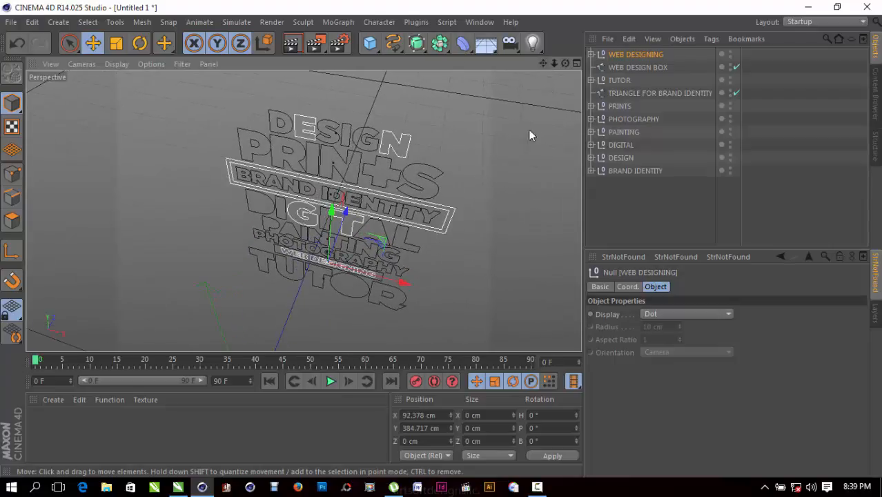
drag(565, 62, 653, 100)
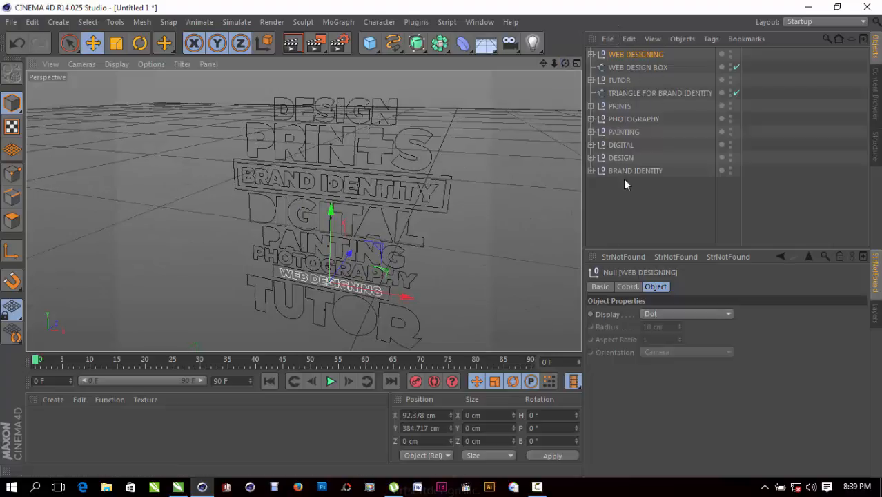
click(591, 54)
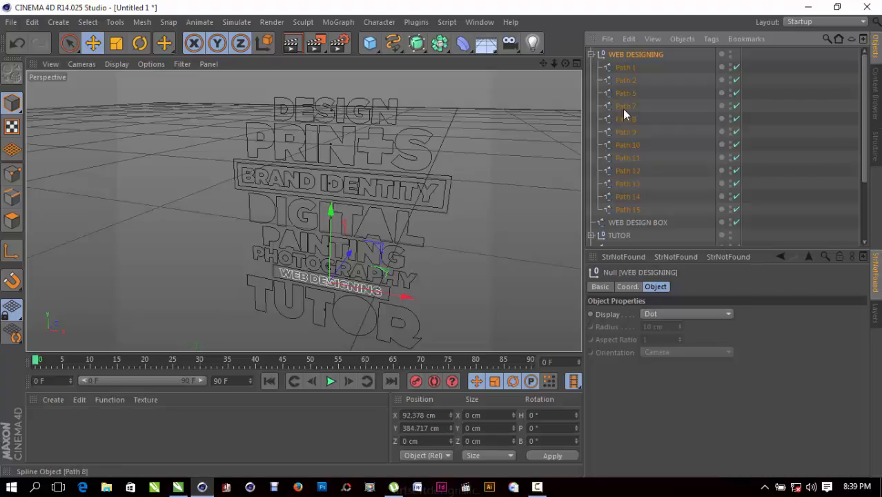
click(592, 55)
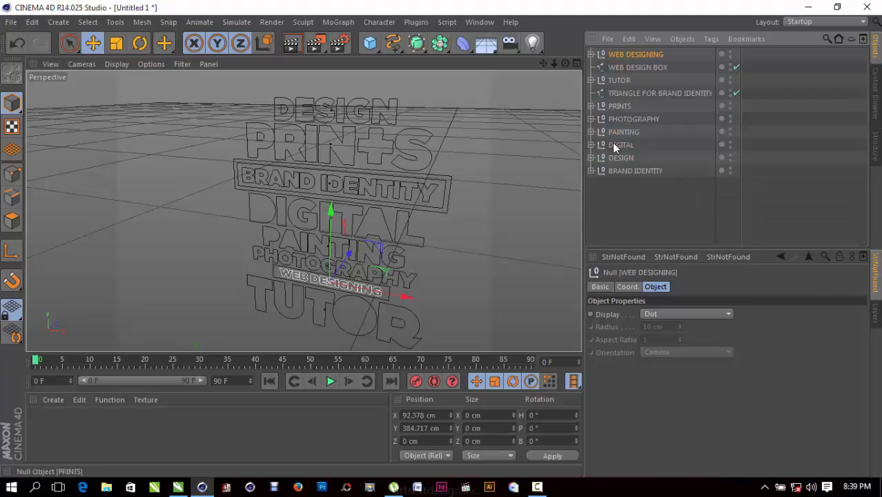
right_click(632, 52)
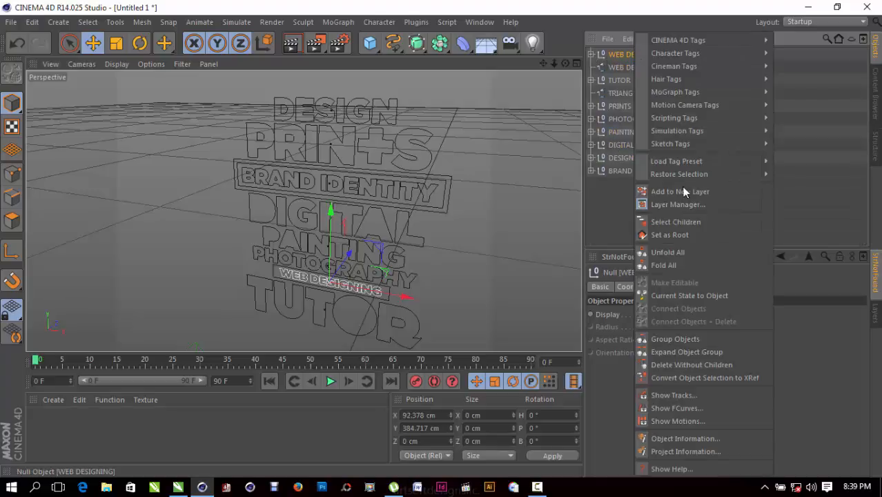
click(692, 225)
right_click(629, 53)
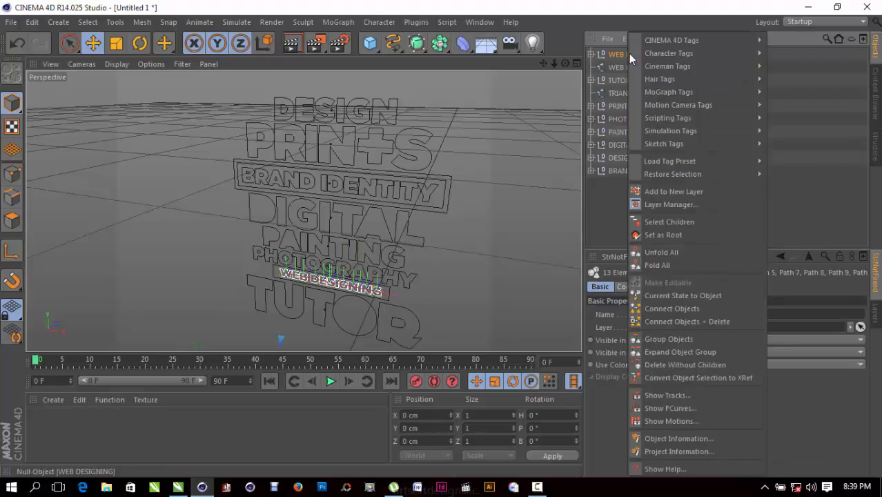
click(680, 322)
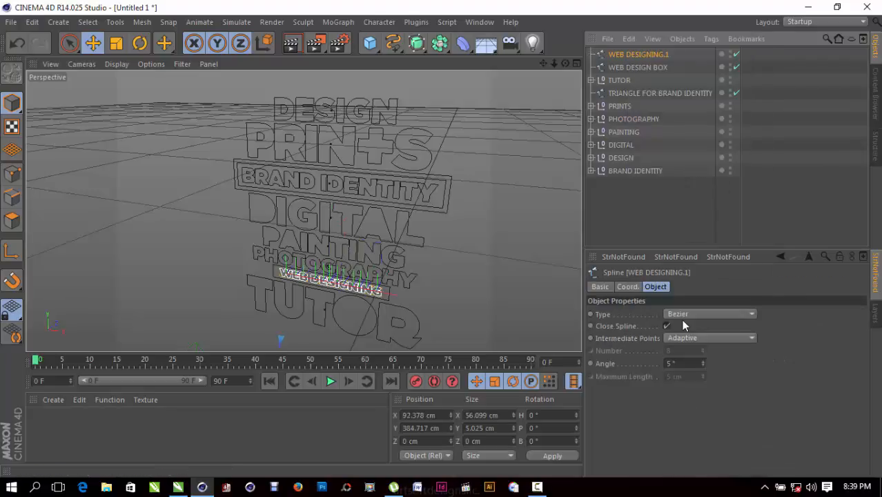
Try moving the connected WEB DESIGNING spline about 117 cm along the X axis and undo the move.
drag(407, 297, 221, 267)
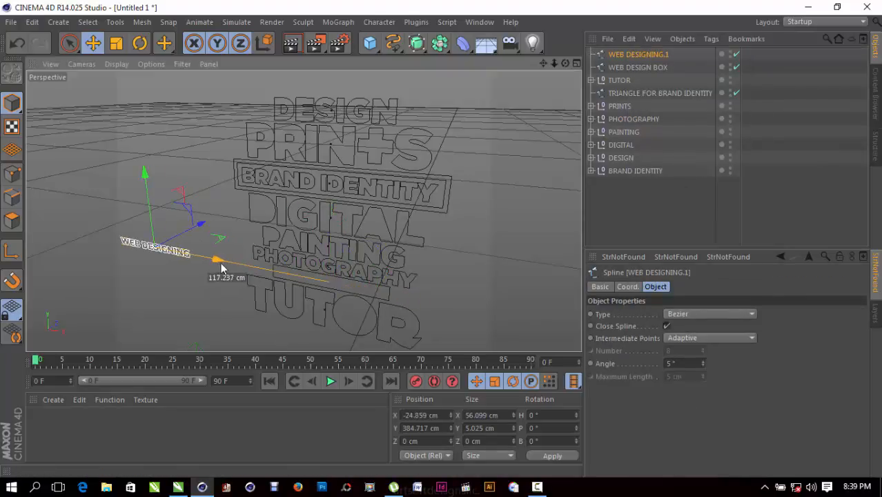
key(ctrl+z)
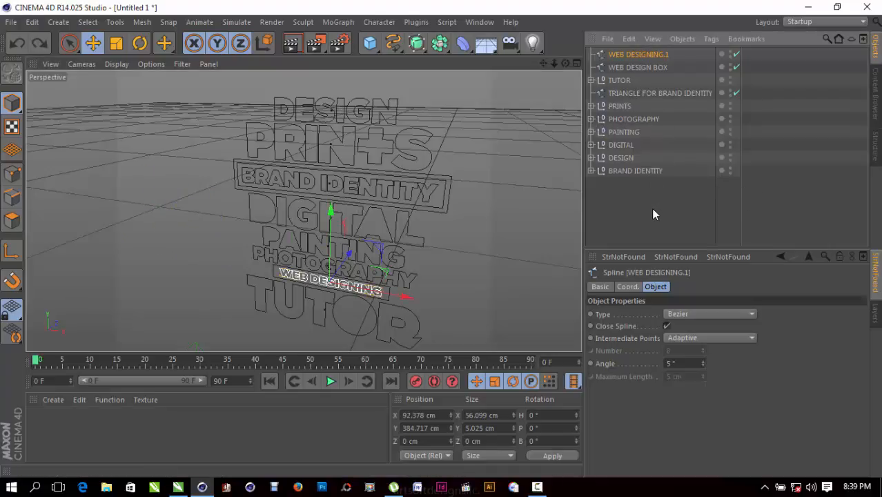
mouse_move(543, 63)
mouse_down()
mouse_move(487, 20)
mouse_move(544, 63)
mouse_up()
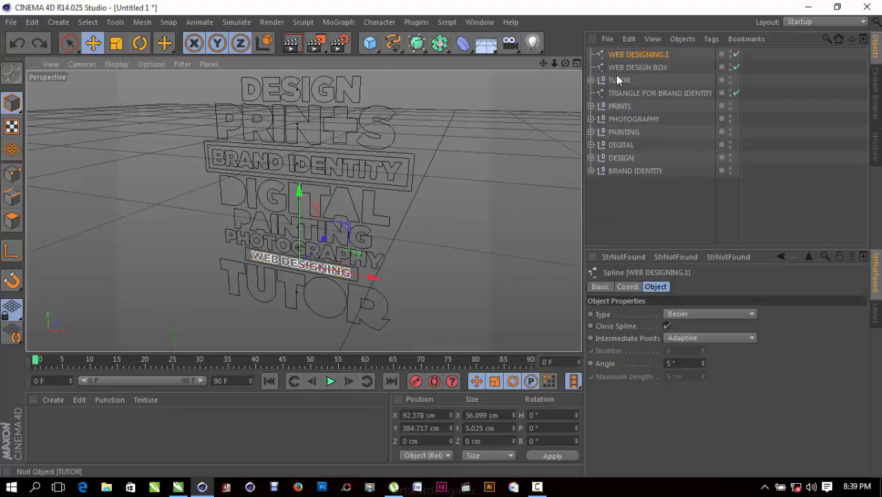
click(618, 80)
right_click(618, 81)
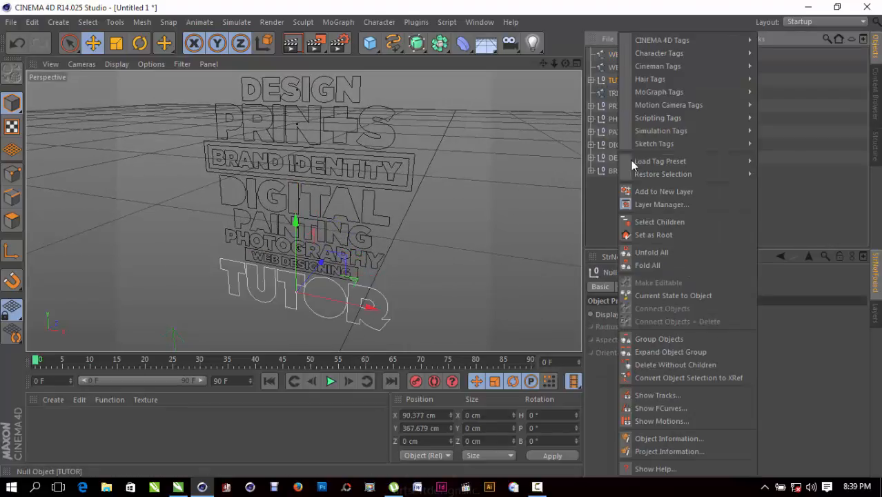
click(587, 174)
click(589, 171)
click(590, 172)
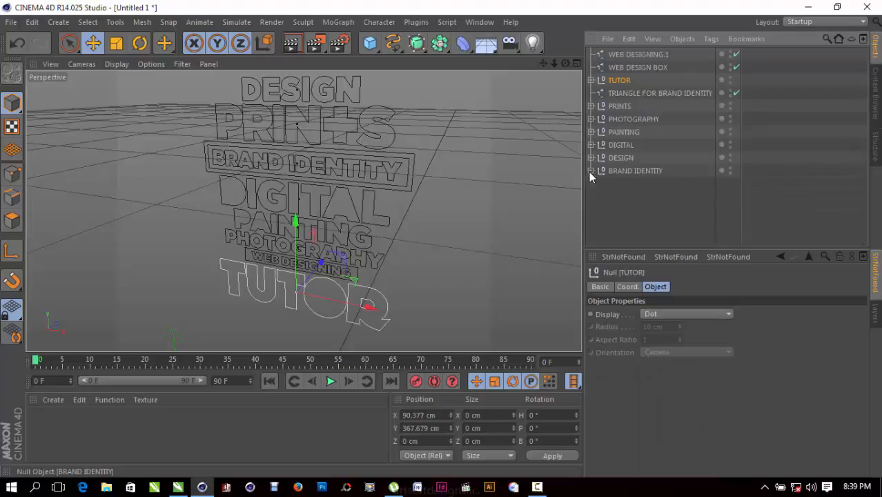
click(591, 171)
scroll(621, 197, down, 3)
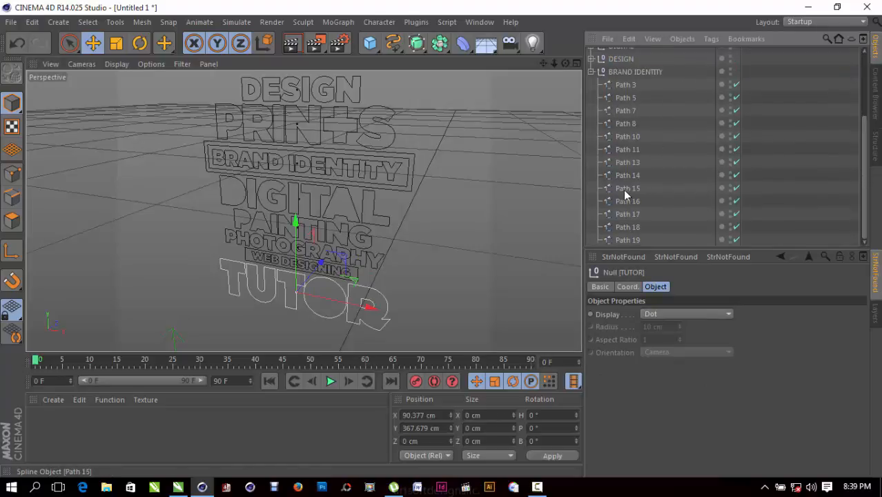
scroll(618, 189, up, 3)
click(592, 171)
click(614, 201)
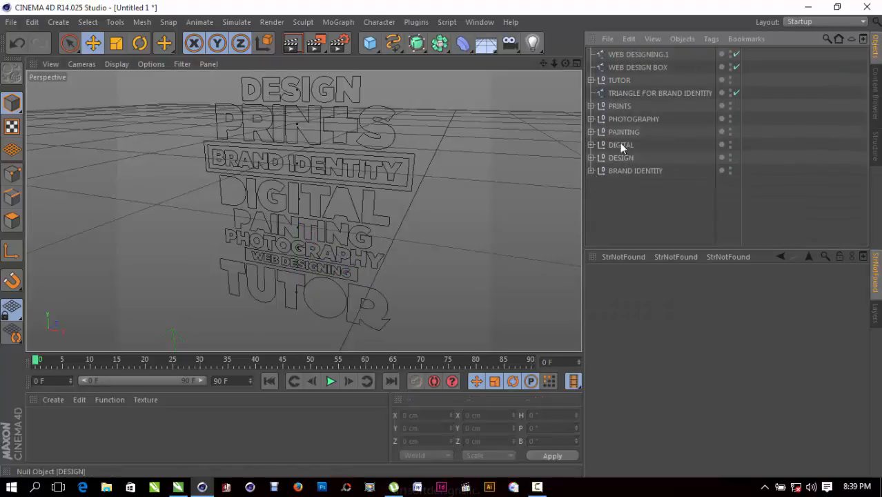
click(616, 81)
right_click(620, 82)
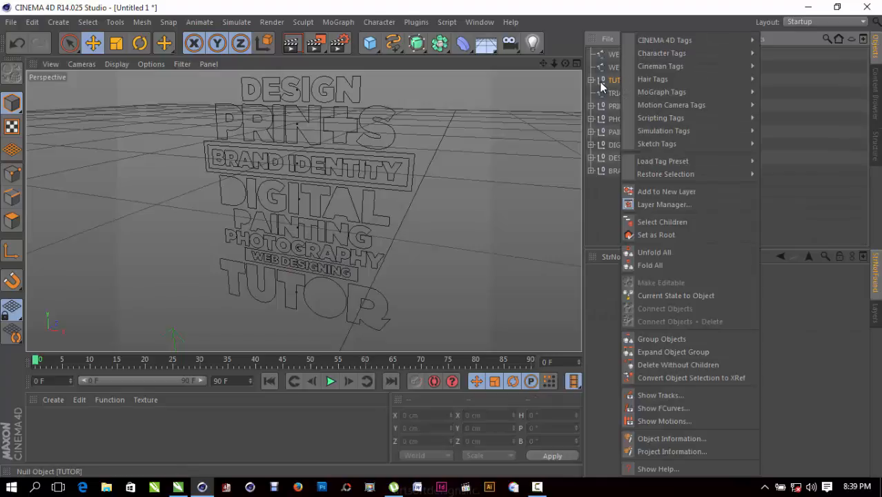
click(607, 82)
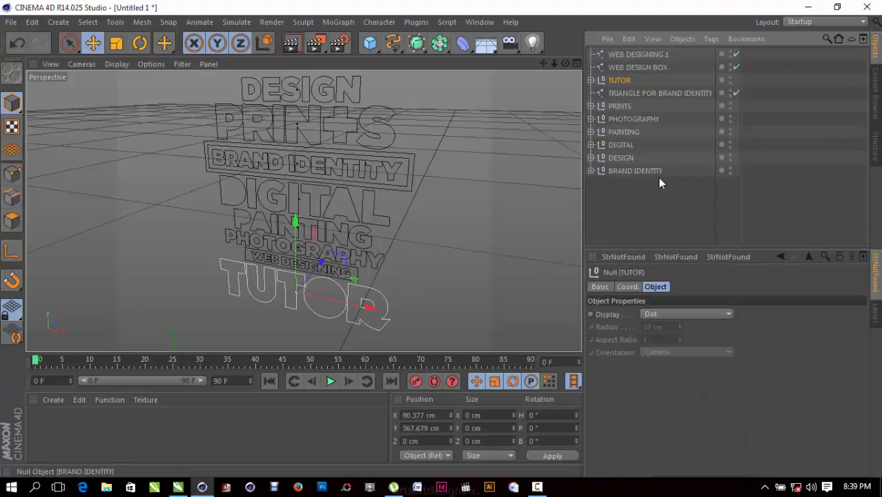
Combine the TUTOR group and all its child paths into a single spline, deleting the originals.
right_click(625, 84)
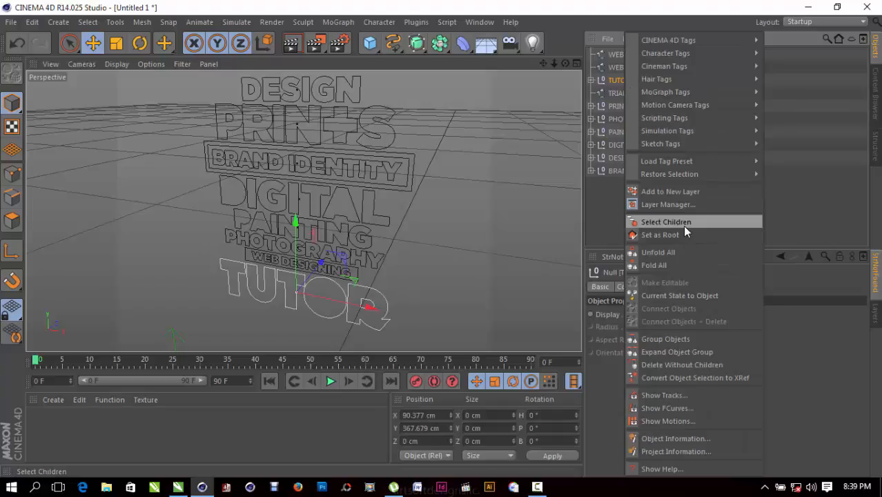
click(683, 225)
right_click(623, 82)
click(694, 319)
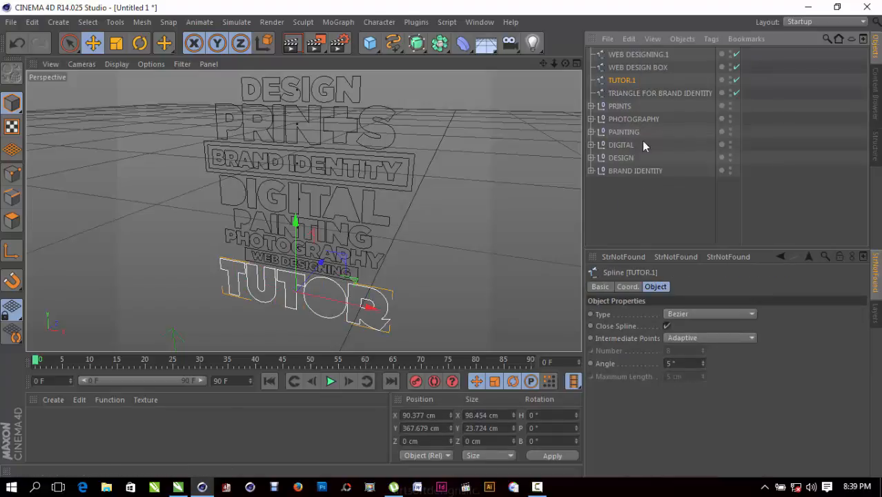
Combine the PRINTS group and all its child paths into a single spline, deleting the originals.
right_click(622, 108)
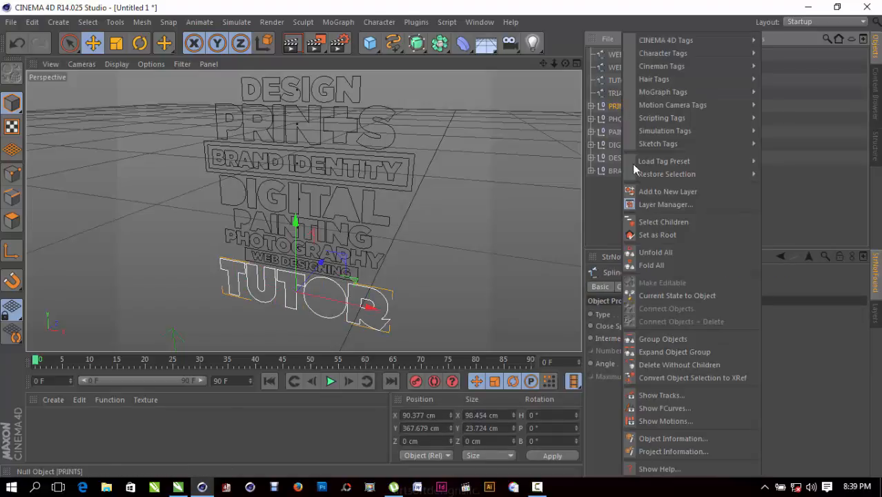
click(682, 221)
right_click(623, 112)
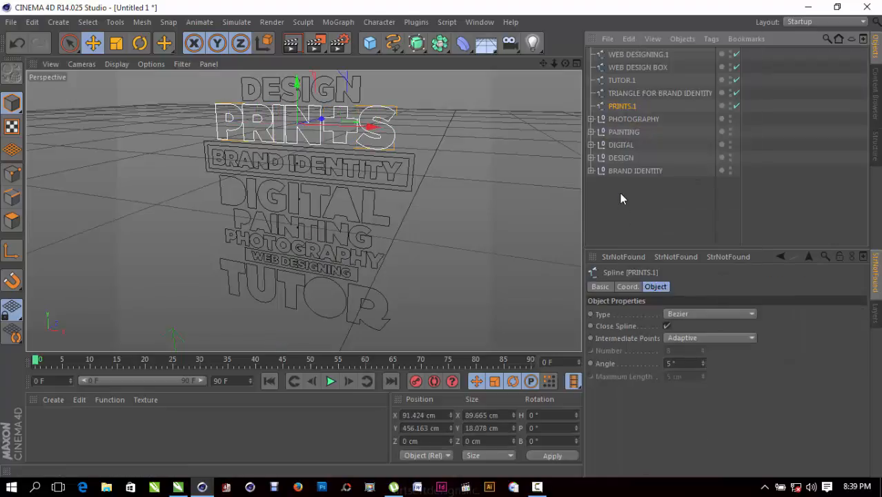
Combine the PHOTOGRAPHY group and all its child paths into a single spline, deleting the originals.
click(616, 119)
right_click(617, 120)
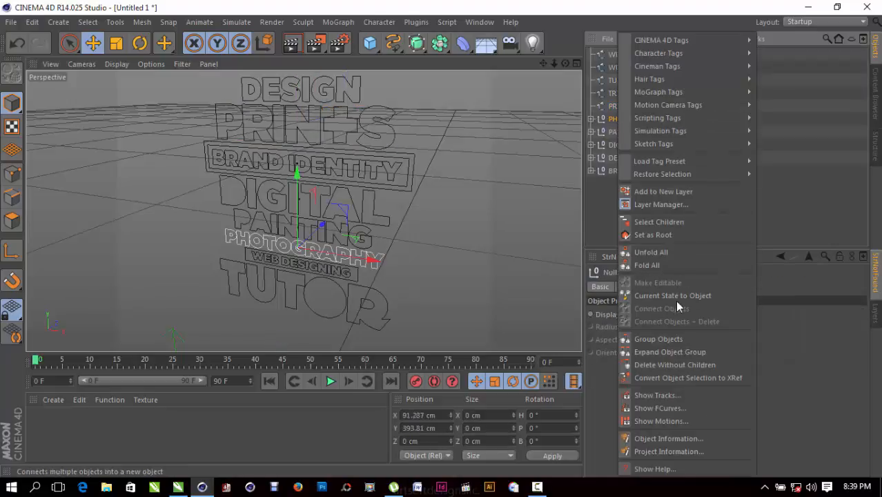
click(664, 223)
right_click(619, 93)
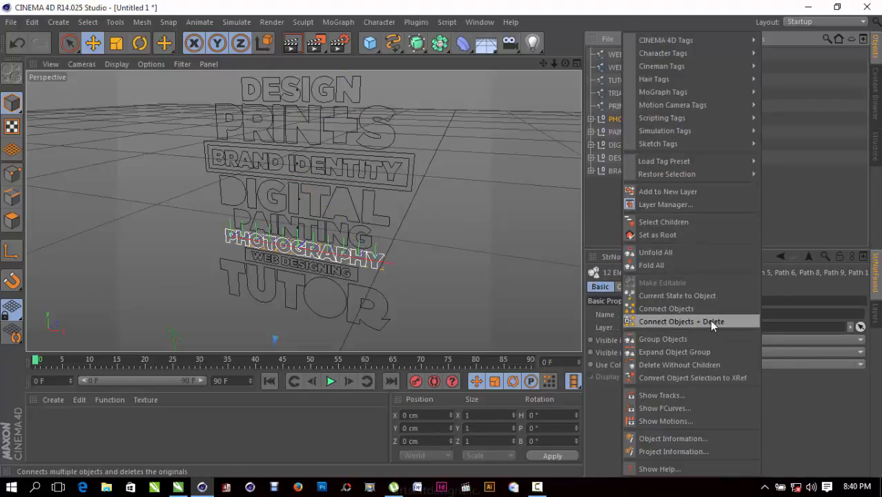
click(709, 320)
Combine the PAINTING group and all its child paths into a single spline, deleting the originals.
right_click(611, 134)
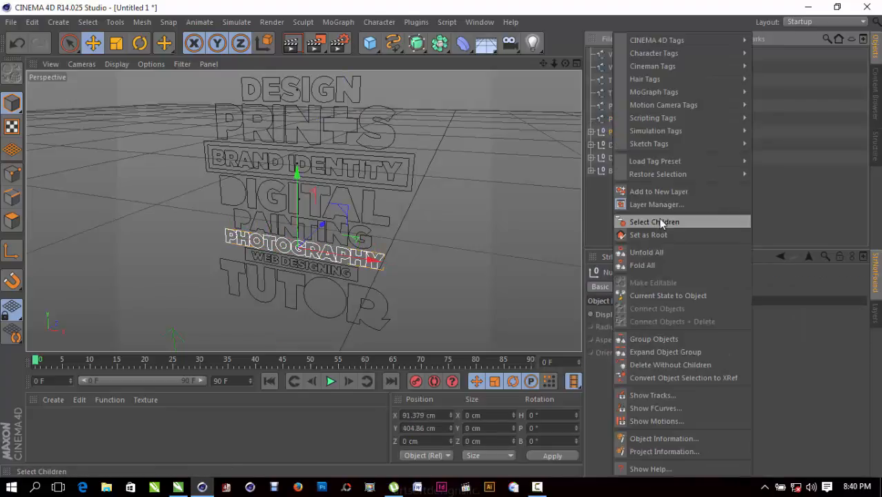
click(660, 221)
right_click(632, 135)
click(695, 321)
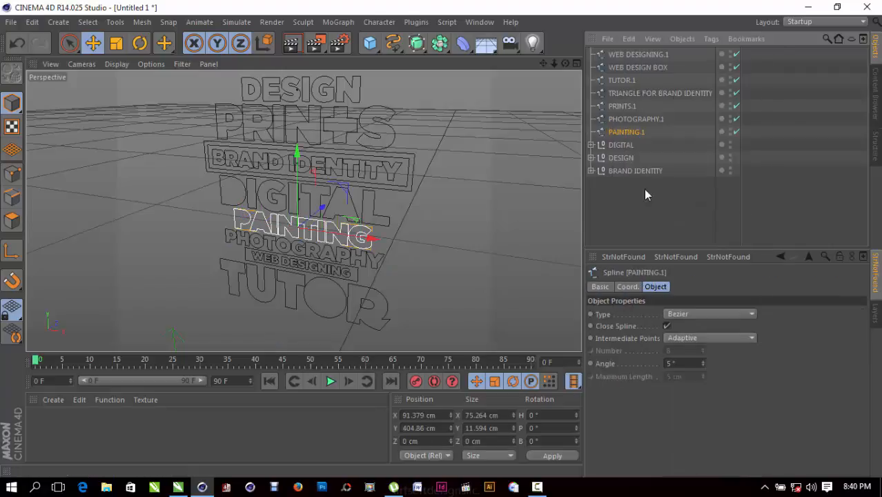
Combine the DIGITAL group and all its child paths into a single spline, deleting the originals.
right_click(628, 149)
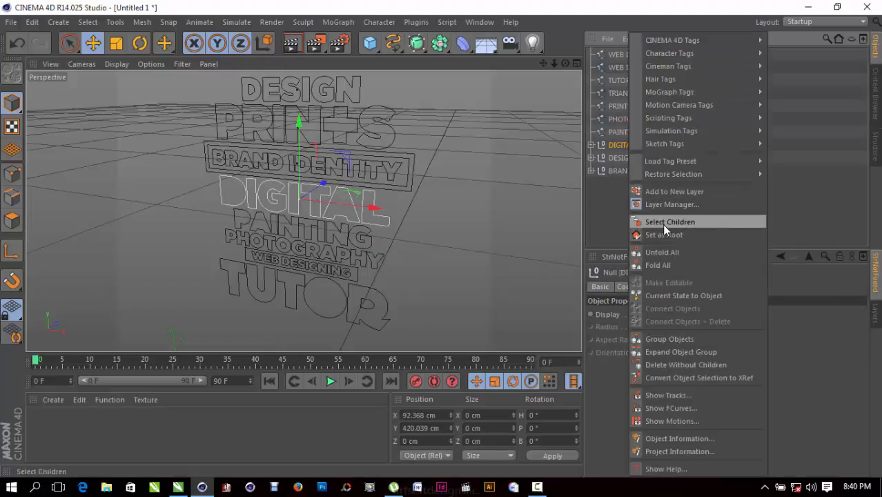
click(661, 223)
right_click(625, 146)
click(677, 316)
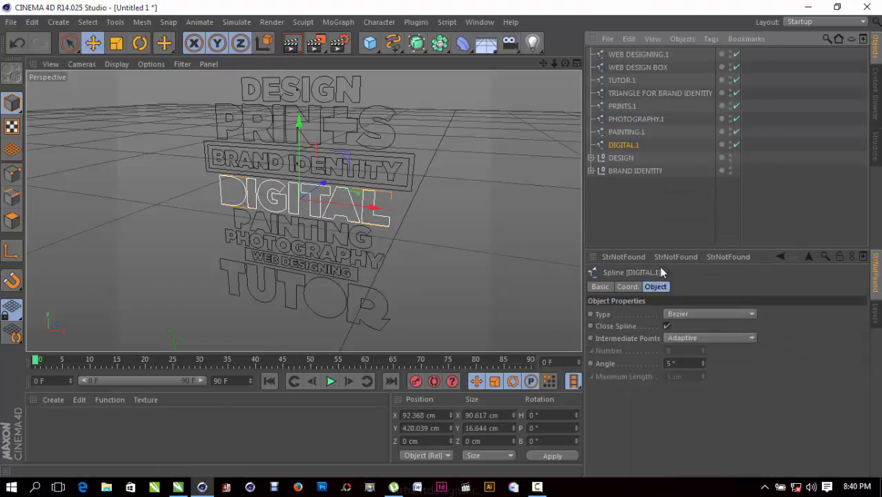
Combine the DESIGN group and all its child paths into a single spline, deleting the originals.
right_click(617, 159)
click(676, 222)
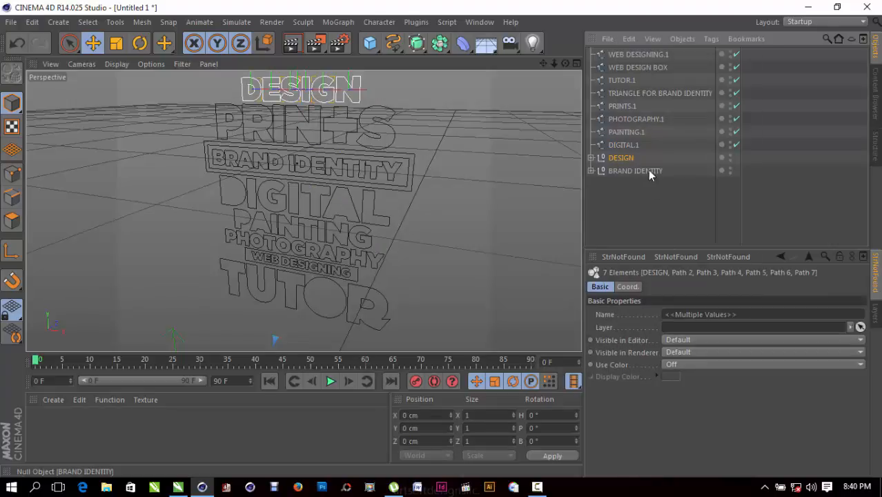
right_click(632, 160)
click(702, 322)
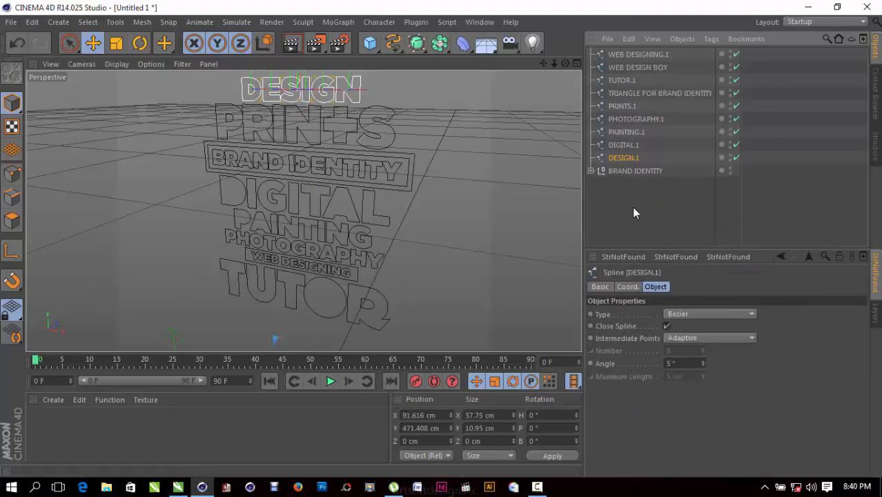
Combine the BRAND IDENTITY group and all its child paths into a single spline, deleting the originals.
right_click(630, 171)
click(667, 221)
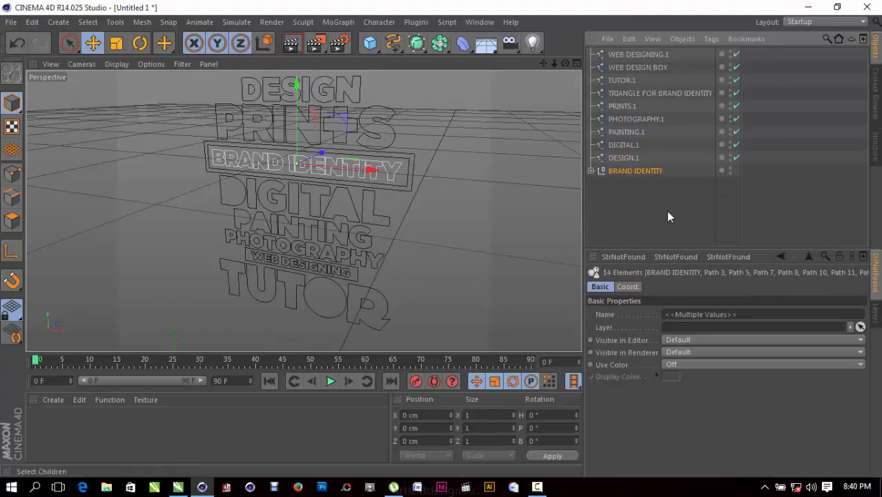
right_click(630, 171)
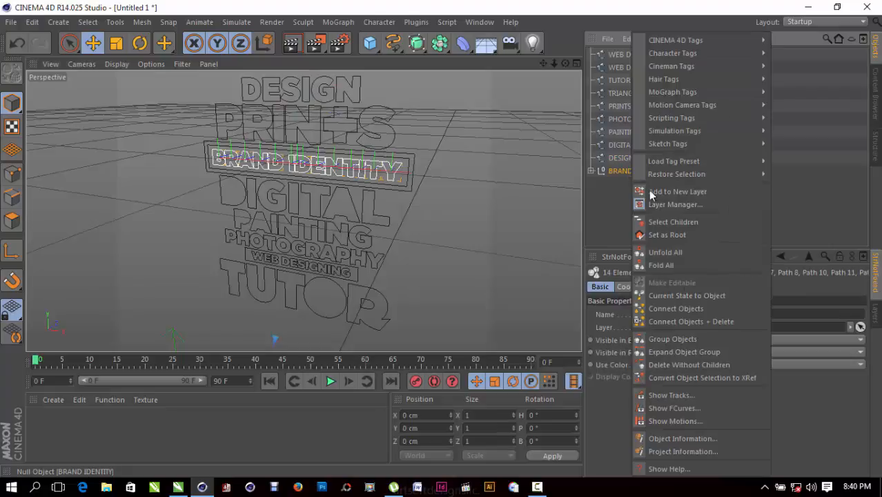
click(708, 322)
scroll(508, 216, down, 4)
scroll(487, 218, up, 4)
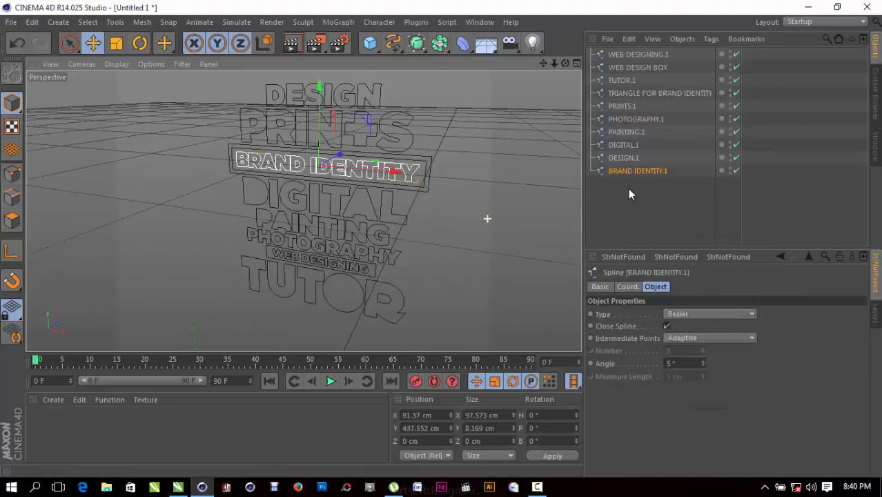
click(629, 189)
drag(638, 177, 598, 48)
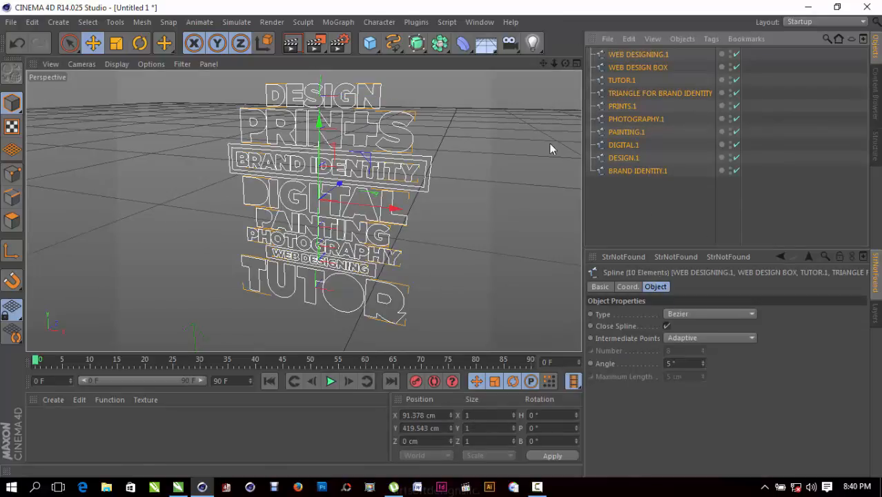
click(567, 208)
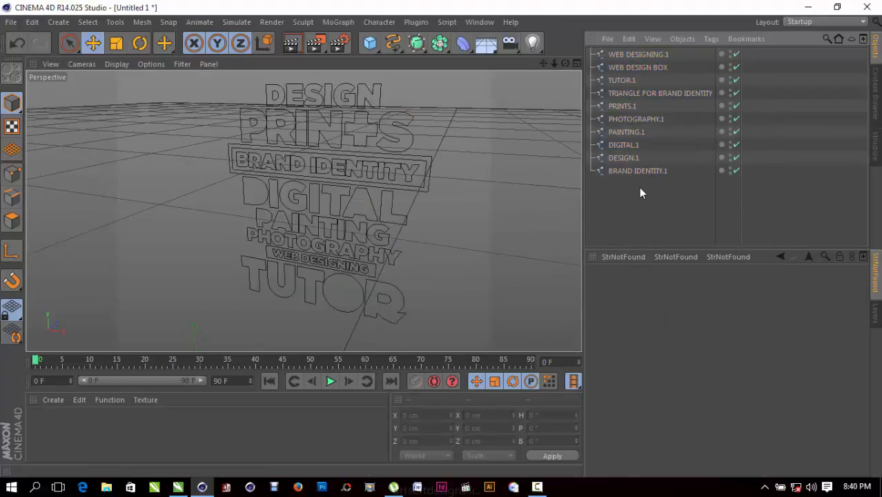
Extrude the WEB DESIGNING spline 20 cm deep under a parent Extrude NURBS object and collapse its hierarchy.
drag(565, 64, 540, 85)
click(644, 57)
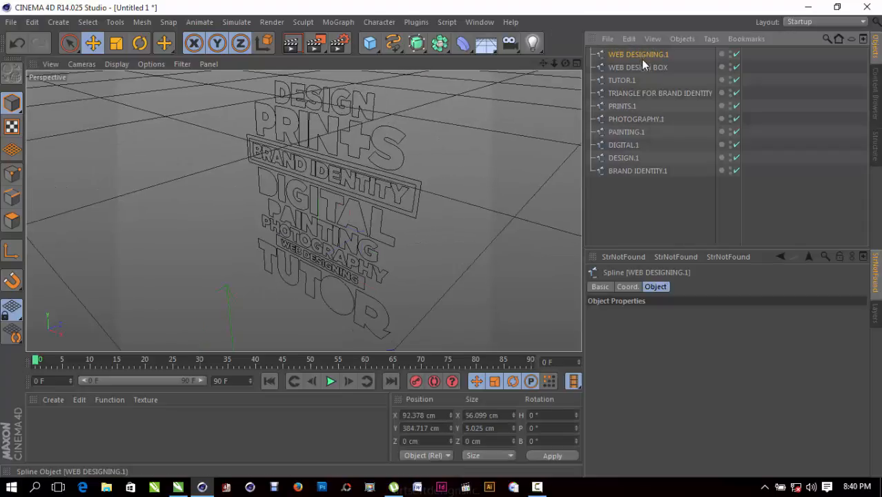
click(426, 57)
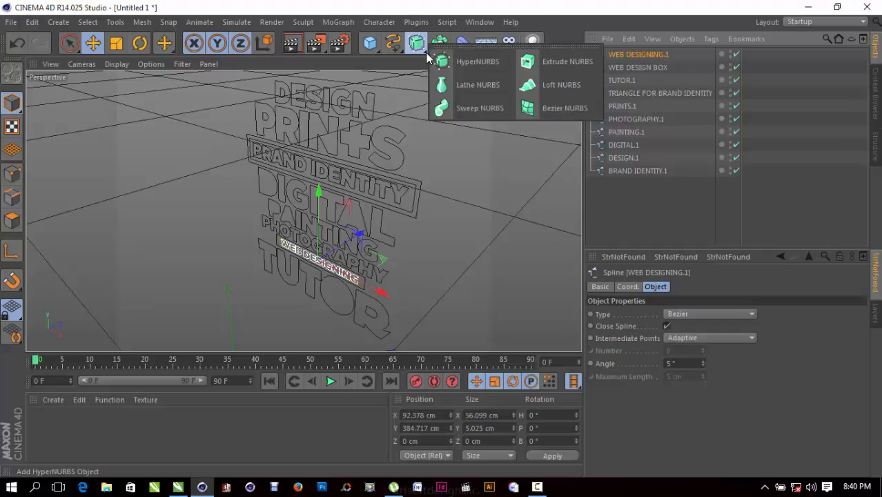
alt+click(544, 63)
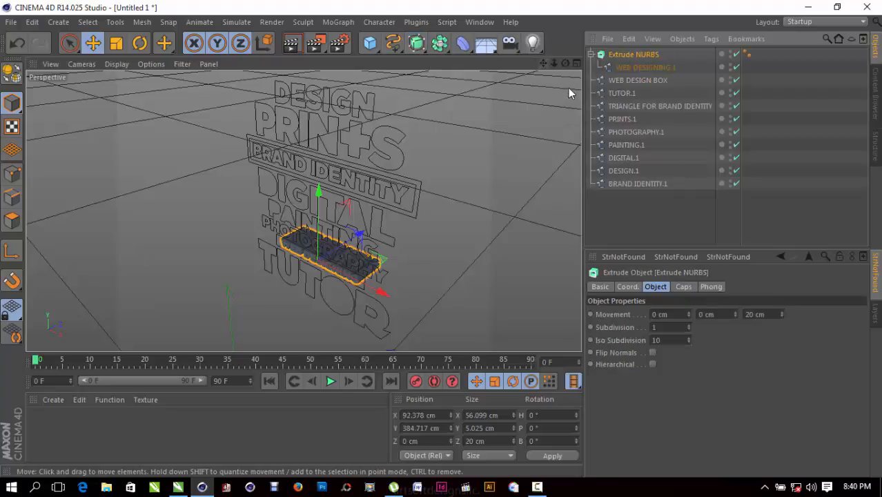
scroll(316, 291, up, 3)
scroll(314, 291, up, 2)
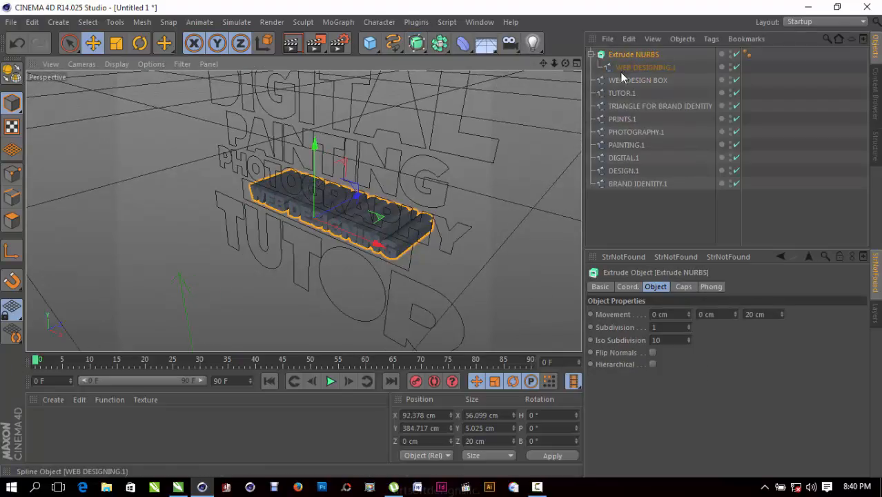
click(591, 54)
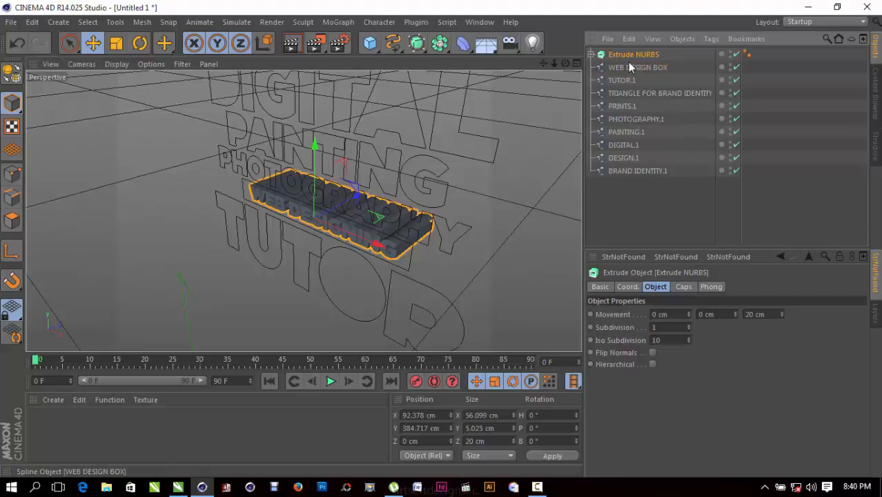
Extrude the WEB DESIGN BOX spline 20 cm with its own Extrude NURBS and shift it slightly back along Z behind the lettering.
click(626, 66)
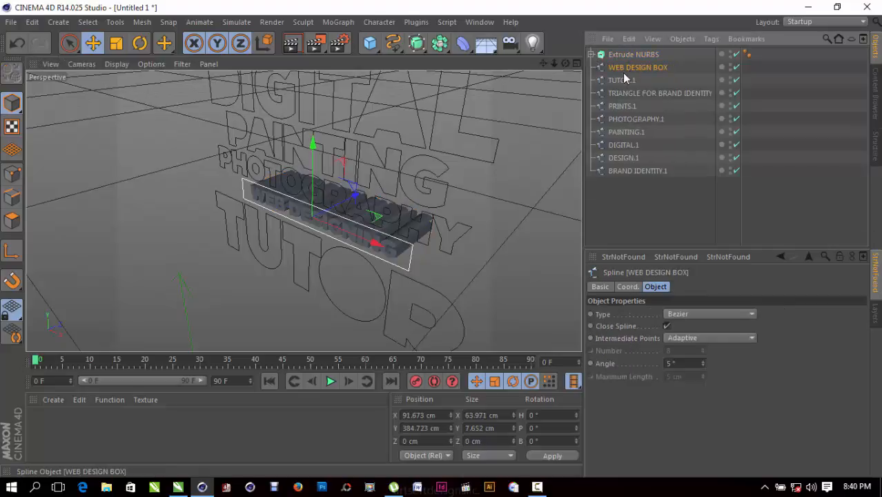
click(423, 51)
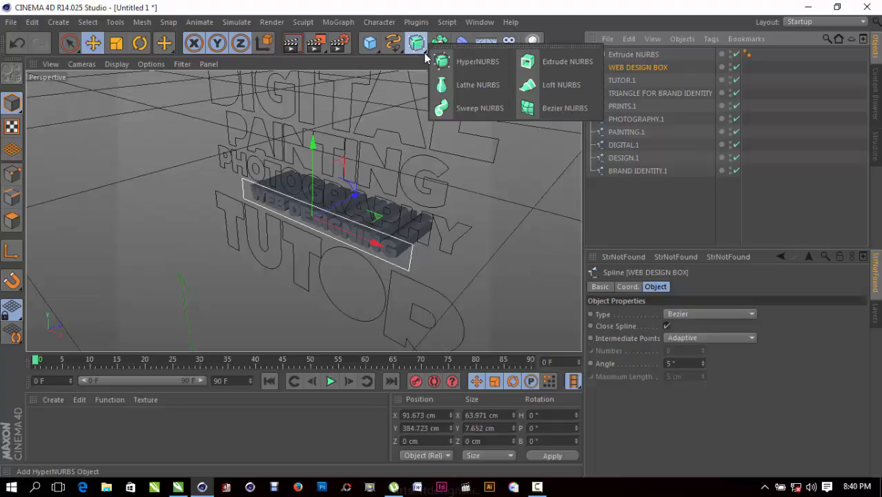
click(547, 61)
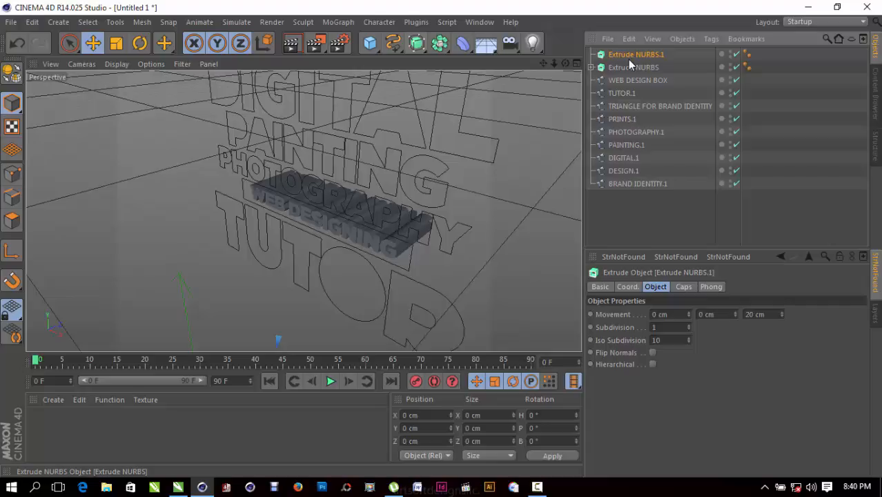
drag(647, 80, 645, 67)
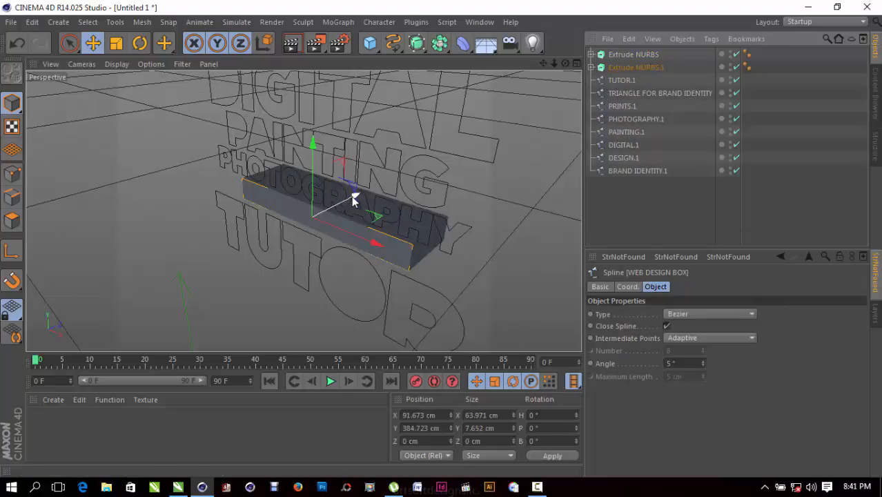
drag(354, 197, 360, 196)
Give the TUTOR and TRIANGLE FOR BRAND IDENTITY splines each their own parent Extrude NURBS with a 20 cm depth.
click(613, 92)
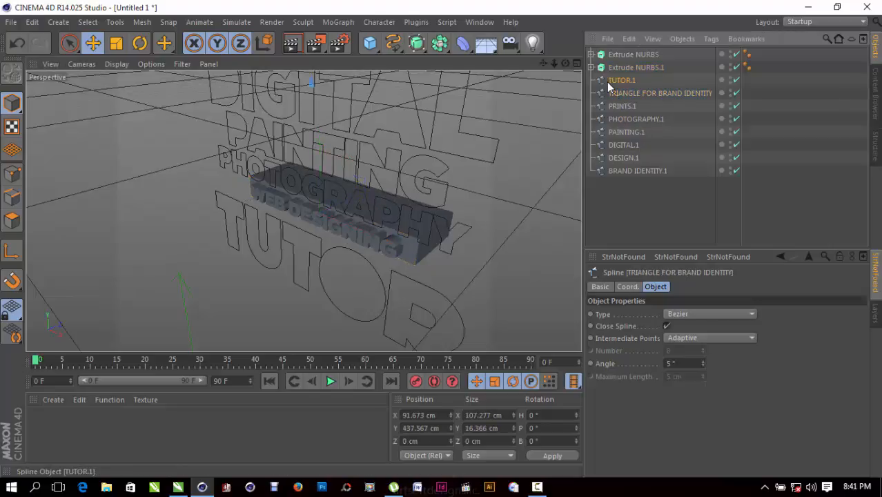
click(606, 80)
drag(416, 43, 561, 66)
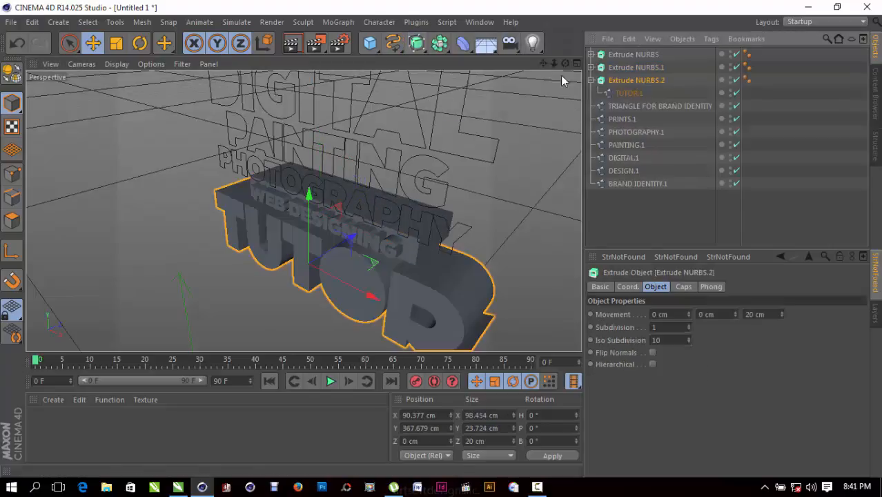
click(621, 105)
drag(416, 43, 553, 58)
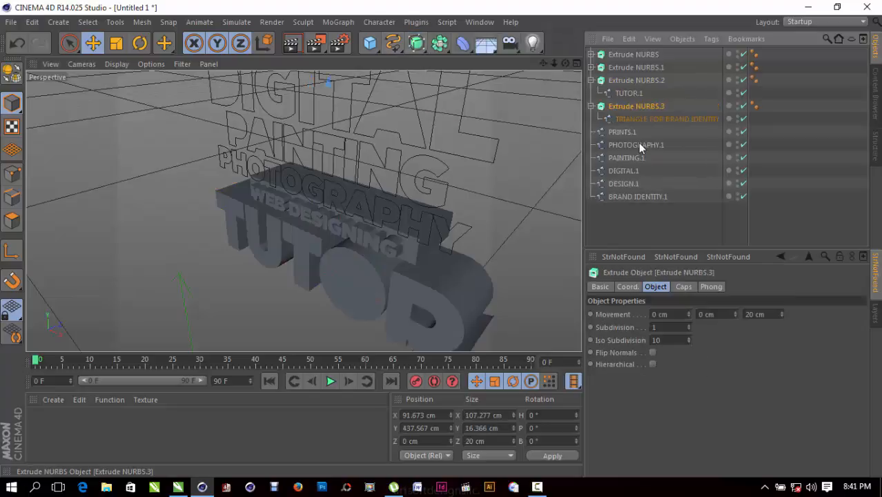
Put the PRINTS spline under its own Extrude NURBS, undoing the Loft NURBS applied to it by mistake.
click(628, 119)
click(621, 132)
drag(417, 50, 543, 81)
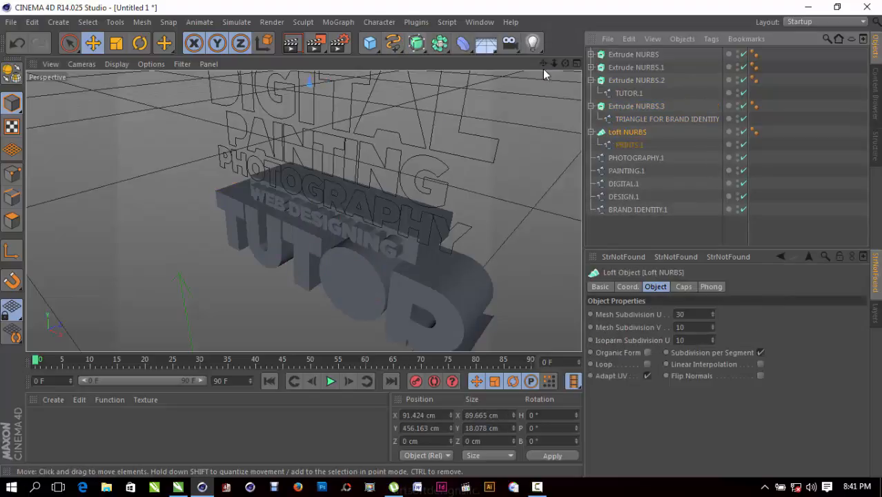
key(ctrl+z)
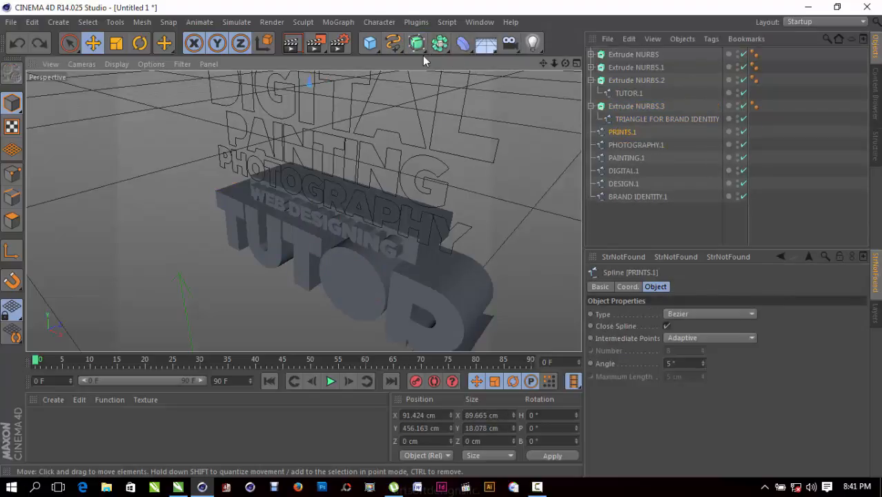
drag(420, 47, 546, 62)
Extrude the PHOTOGRAPHY and PAINTING splines, each under a separate parent Extrude NURBS object.
click(625, 158)
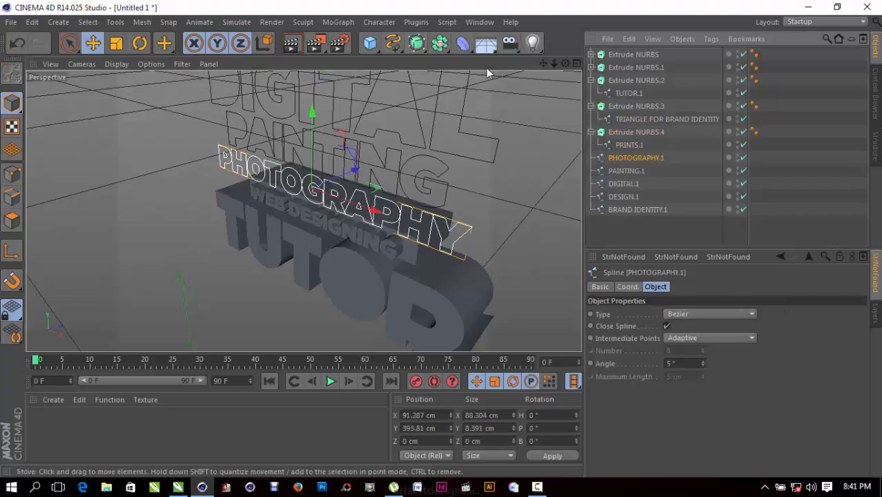
drag(416, 43, 529, 66)
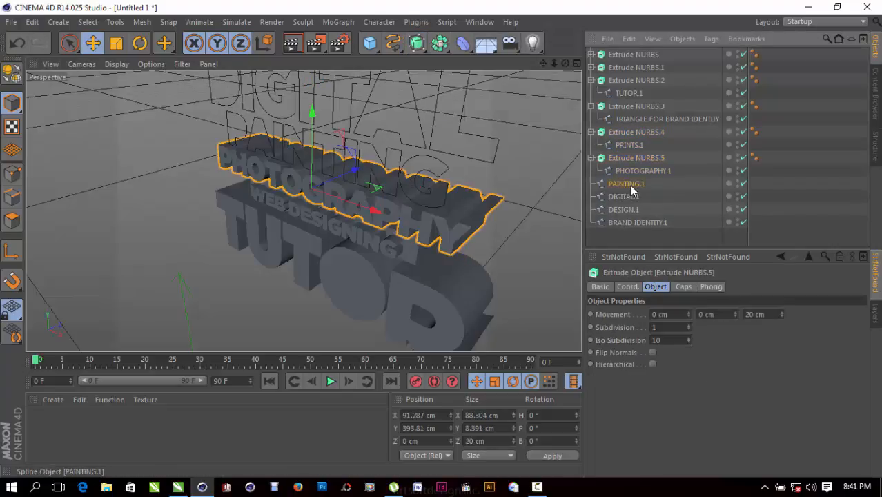
click(630, 185)
drag(416, 42, 561, 65)
Extrude the DIGITAL and DESIGN splines, each under a separate parent Extrude NURBS object.
click(623, 209)
mouse_move(416, 43)
mouse_down()
mouse_move(511, 76)
mouse_move(561, 65)
mouse_up()
click(621, 236)
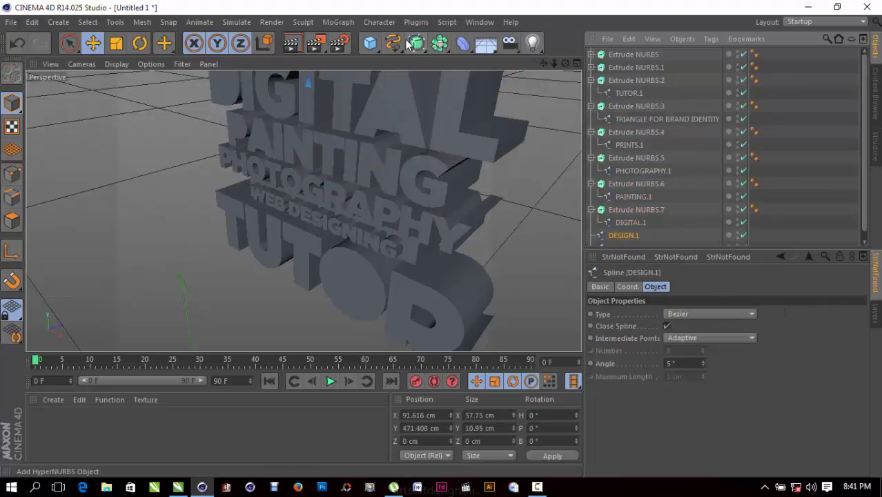
drag(407, 43, 559, 64)
Extrude the BRAND IDENTITY lettering spline 20 cm deep under its own parent Extrude NURBS object.
scroll(670, 219, down, 1)
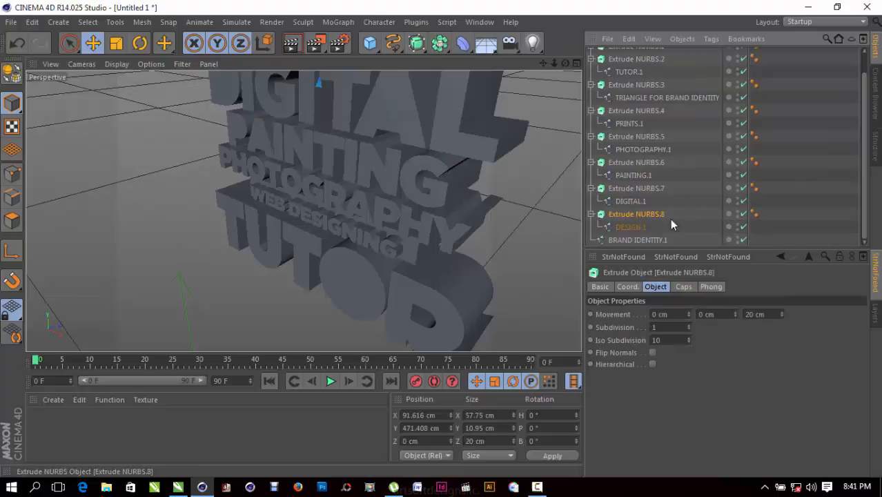
click(634, 239)
drag(416, 43, 585, 137)
Render the perspective view to preview the complete extruded typography from a slightly rotated front angle.
scroll(312, 197, down, 10)
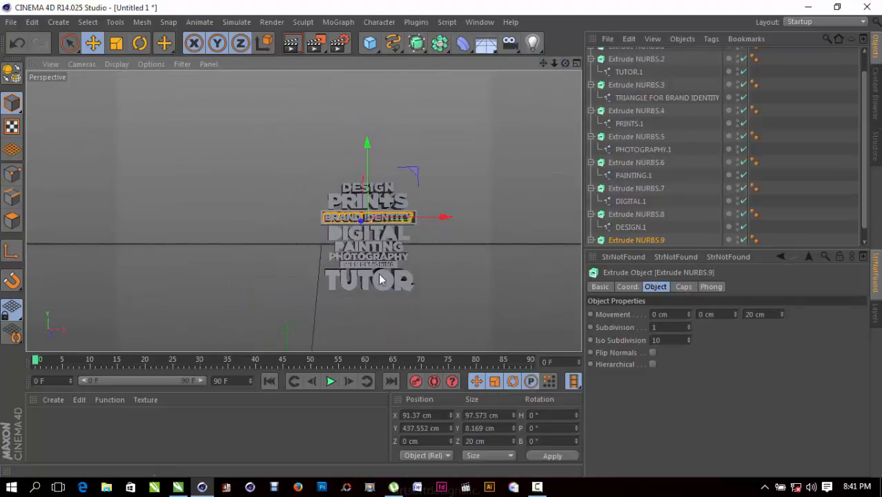
scroll(379, 279, up, 5)
mouse_move(543, 64)
mouse_down()
mouse_move(521, 54)
mouse_move(550, 69)
mouse_move(545, 77)
mouse_up()
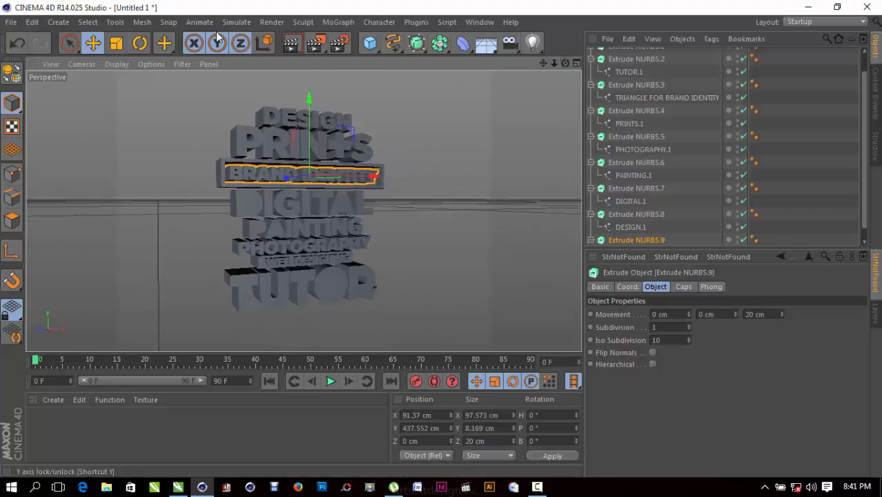
click(292, 46)
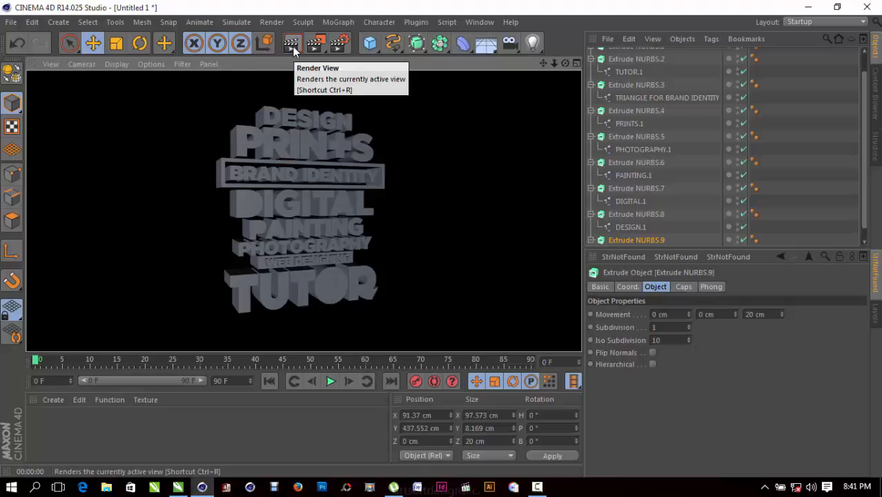
click(478, 121)
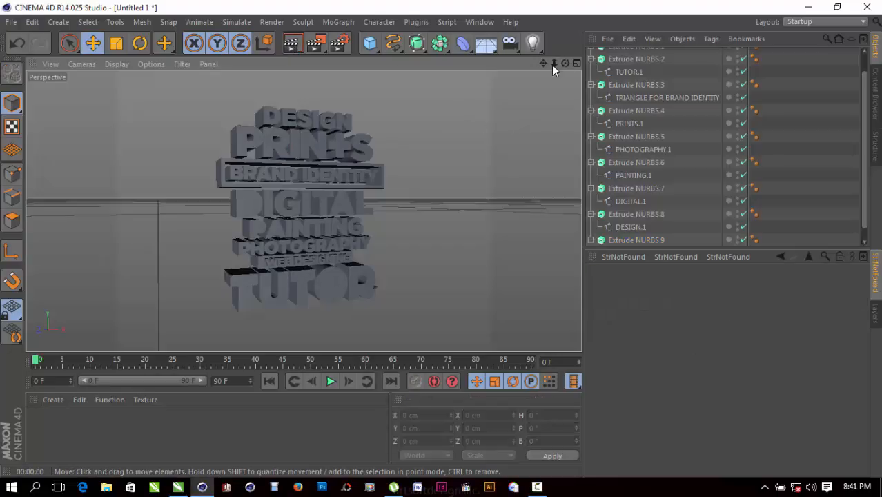
Collapse all the remaining expanded Extrude NURBS hierarchies in the object list, from TUTOR down to BRAND IDENTITY.
scroll(555, 84, up, 3)
scroll(586, 84, down, 1)
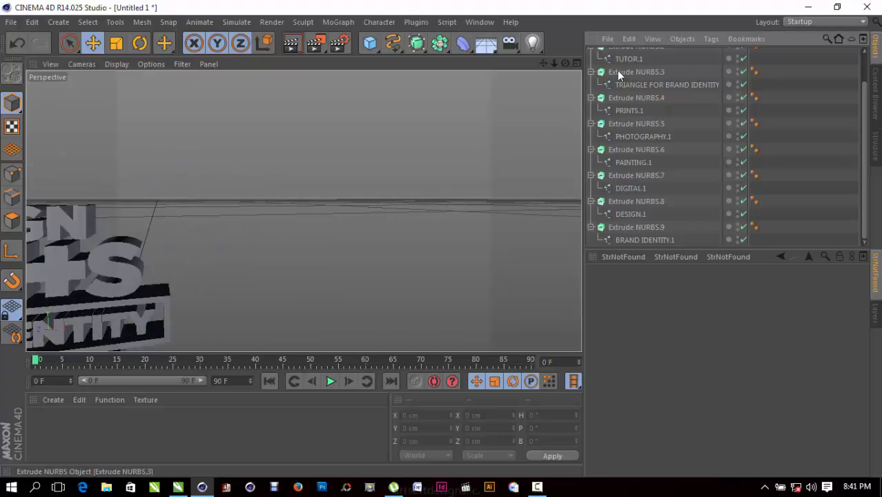
scroll(608, 71, up, 3)
click(591, 80)
click(591, 93)
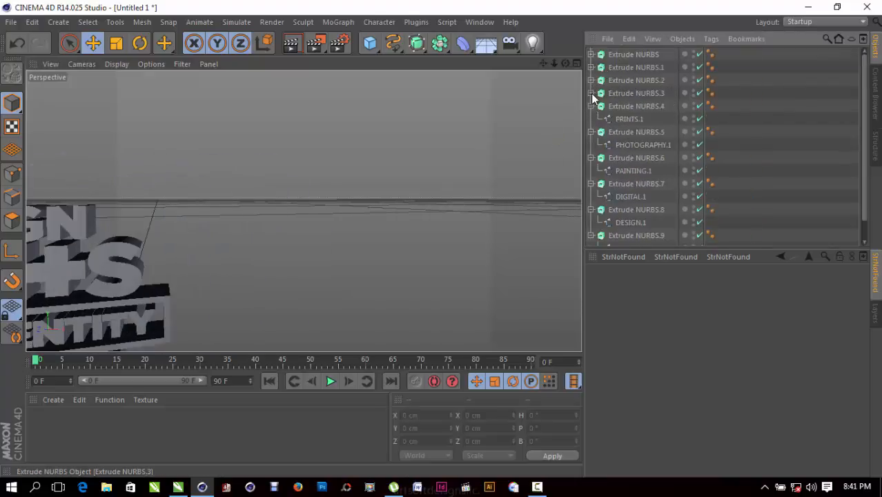
click(591, 106)
click(591, 119)
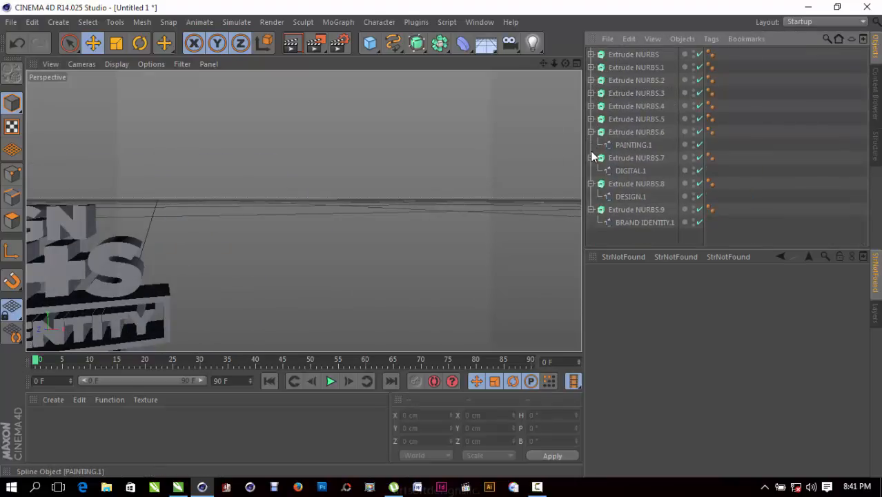
click(591, 131)
click(590, 146)
click(591, 158)
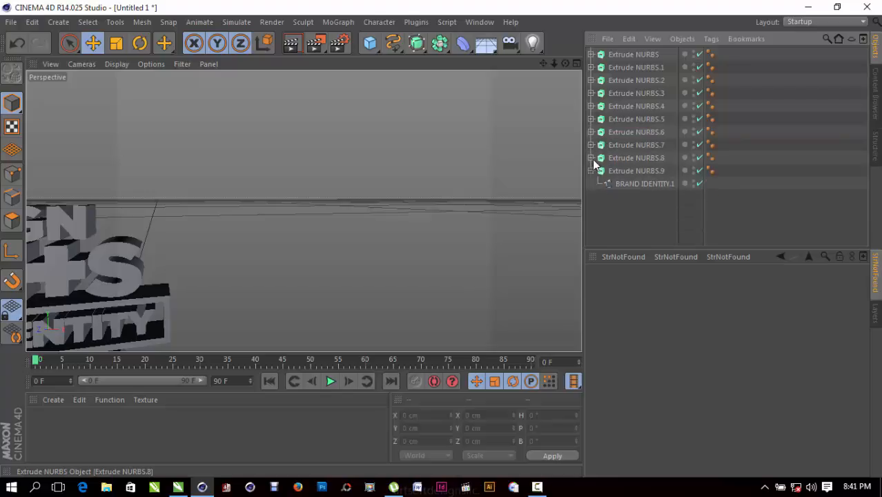
click(591, 171)
scroll(320, 292, down, 10)
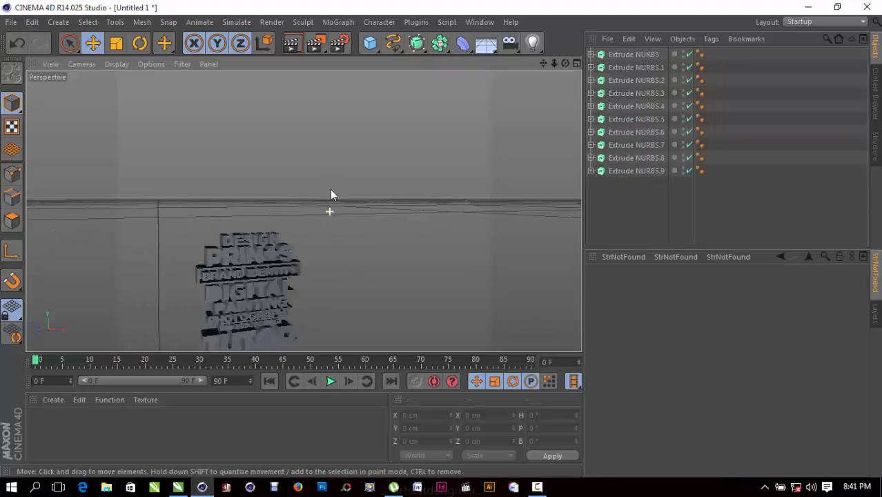
scroll(283, 342, up, 4)
click(621, 55)
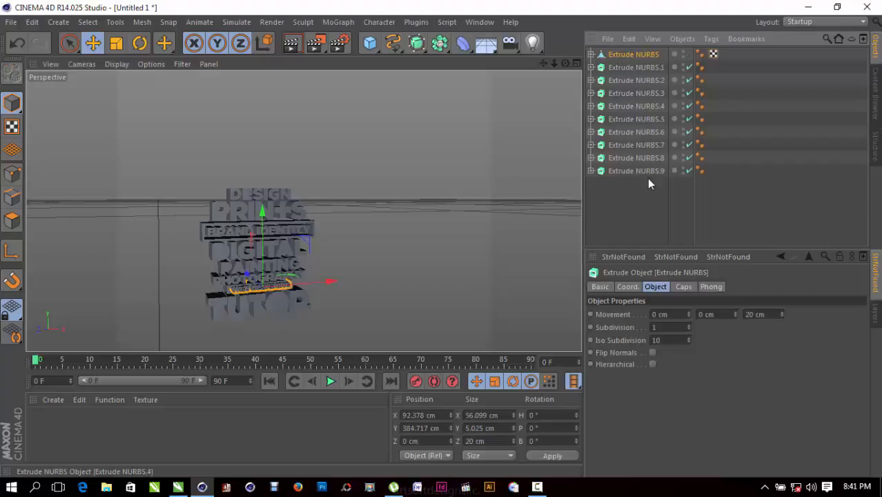
click(636, 222)
click(621, 54)
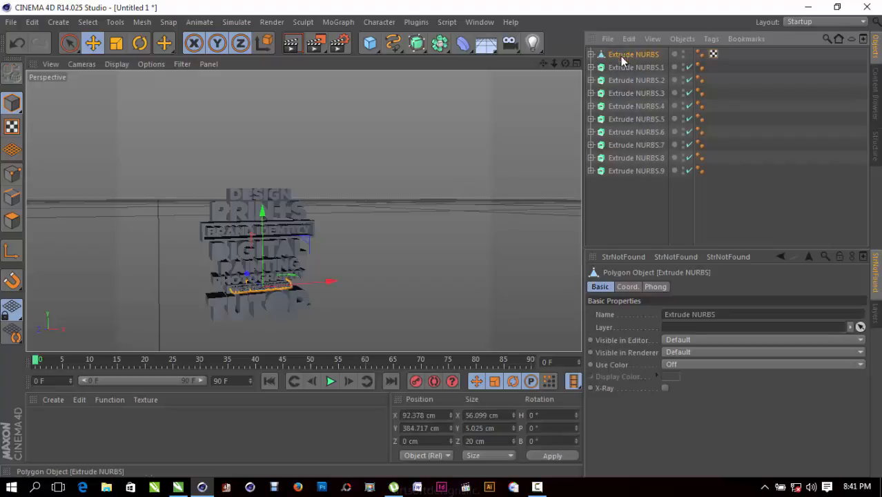
click(398, 248)
scroll(305, 308, up, 6)
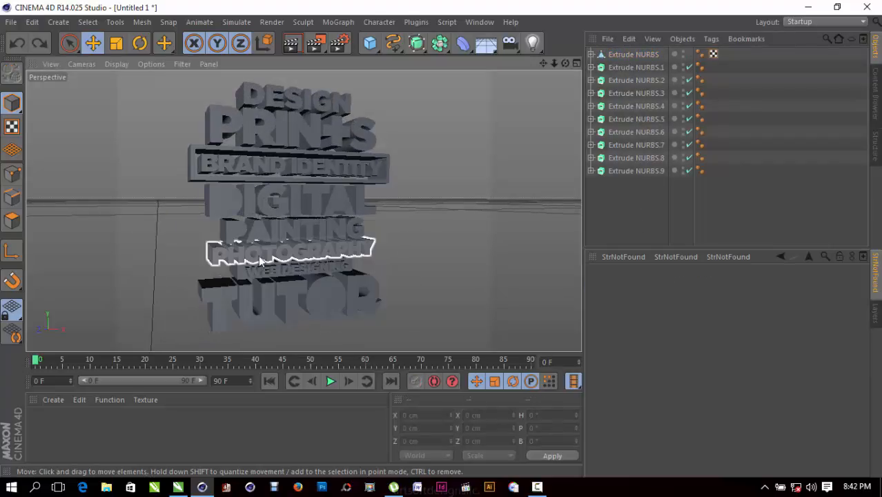
drag(622, 184, 573, 9)
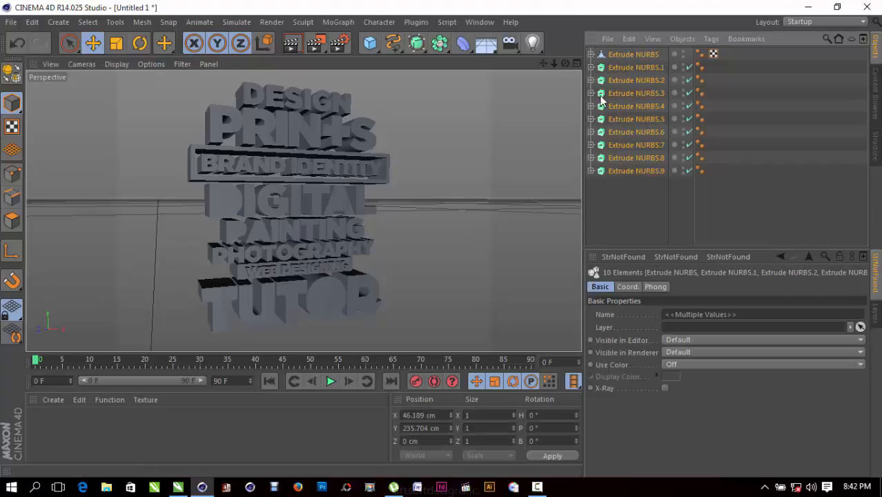
click(613, 197)
key(ctrl+z)
key(ctrl+z)
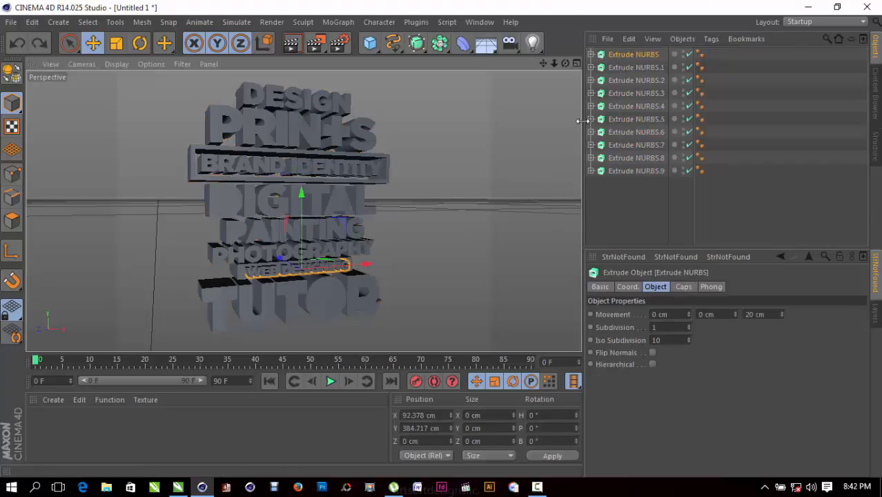
Select all ten Extrude NURBS objects and set their Z extrusion depth to 39 cm.
drag(652, 198, 602, 10)
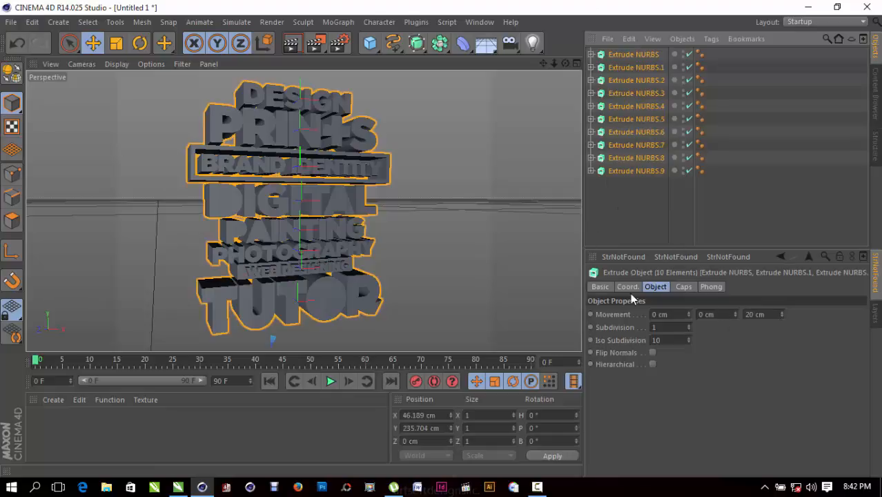
drag(565, 63, 678, 221)
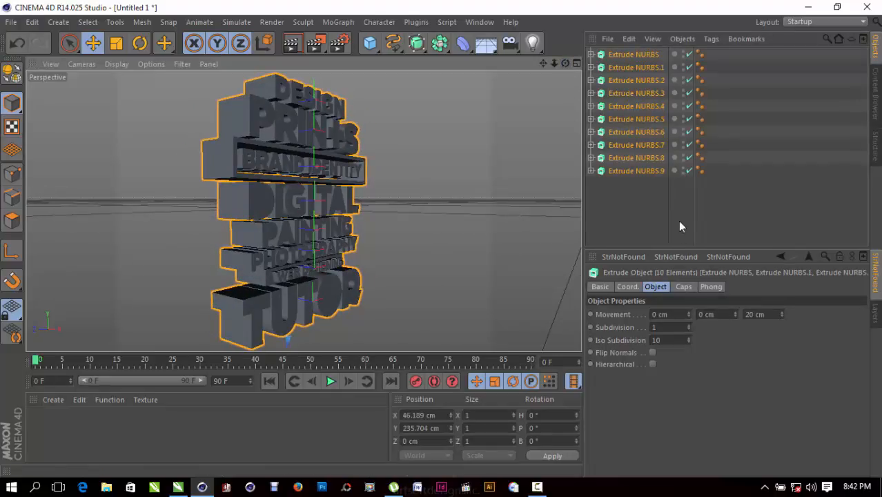
mouse_move(781, 315)
mouse_down()
mouse_move(787, 295)
mouse_move(787, 307)
mouse_up()
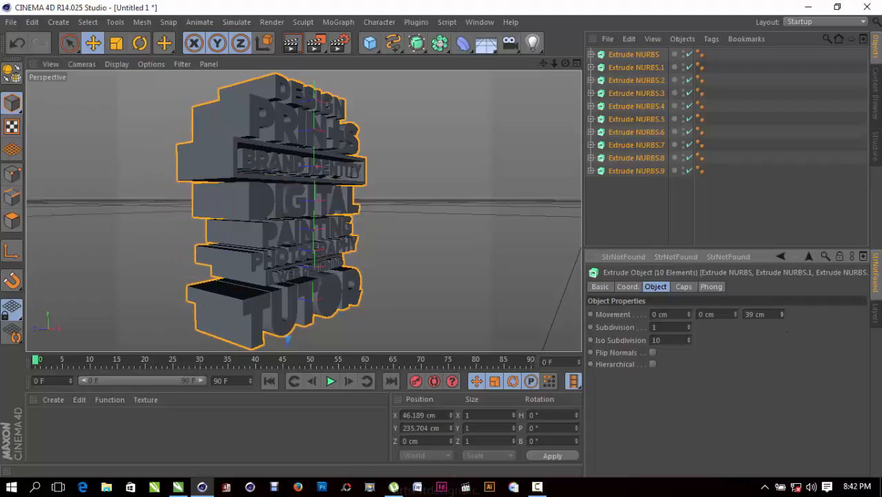
Set the start caps of all selected extrusions to Fillet Cap with 1 step and a 0.2 cm radius, and inspect the lettering edges.
drag(565, 64, 736, 325)
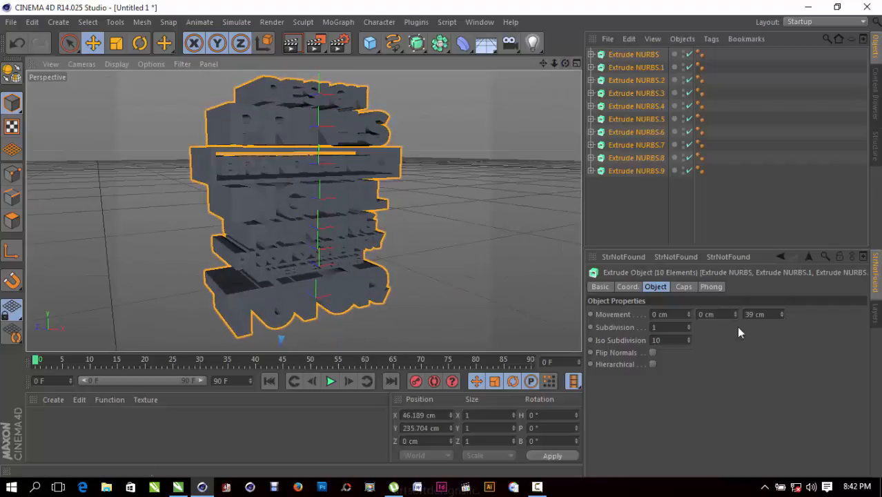
click(690, 286)
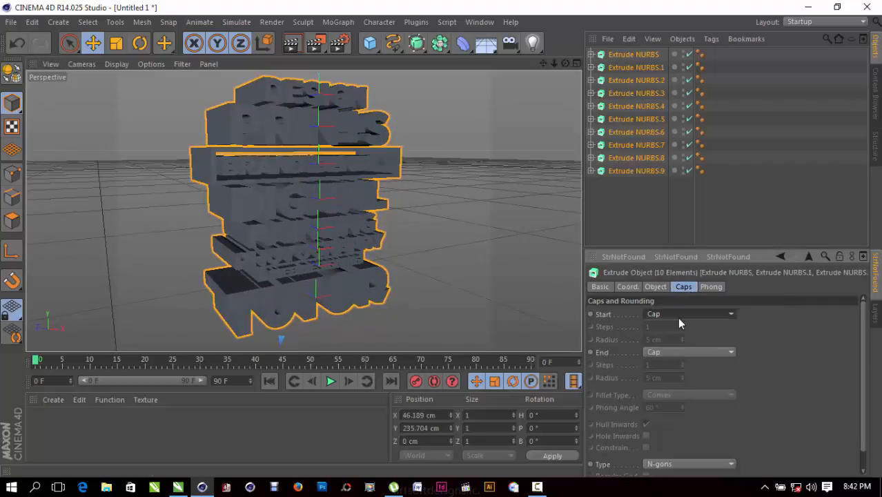
click(677, 315)
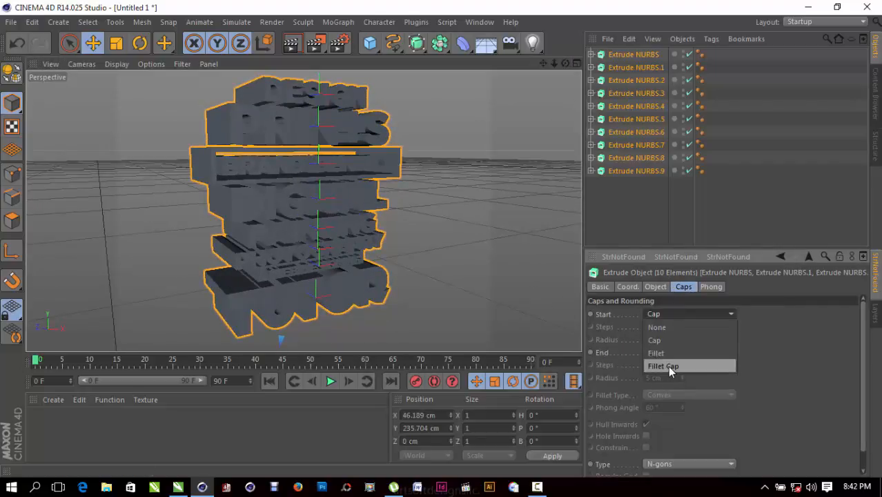
click(667, 366)
drag(291, 275, 580, 307)
click(659, 329)
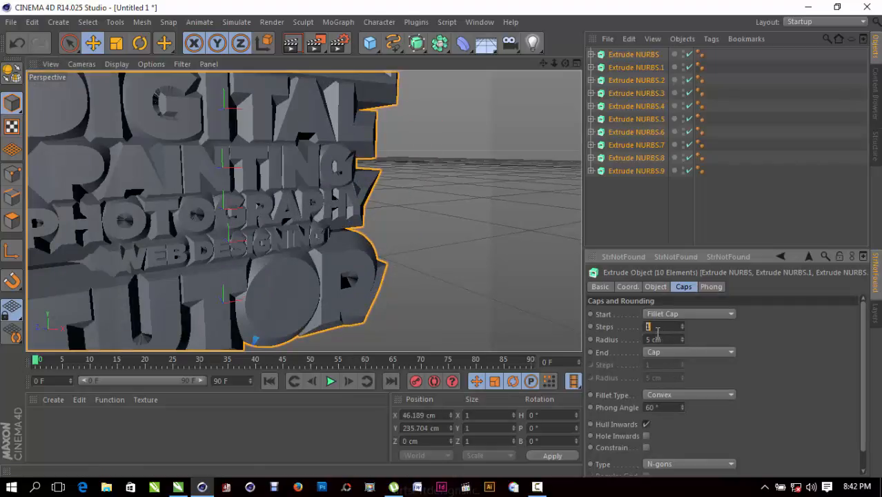
text(5)
key(Return)
key(BackSpace)
text(0.2)
key(shift+Tab)
scroll(474, 255, down, 4)
scroll(268, 270, up, 12)
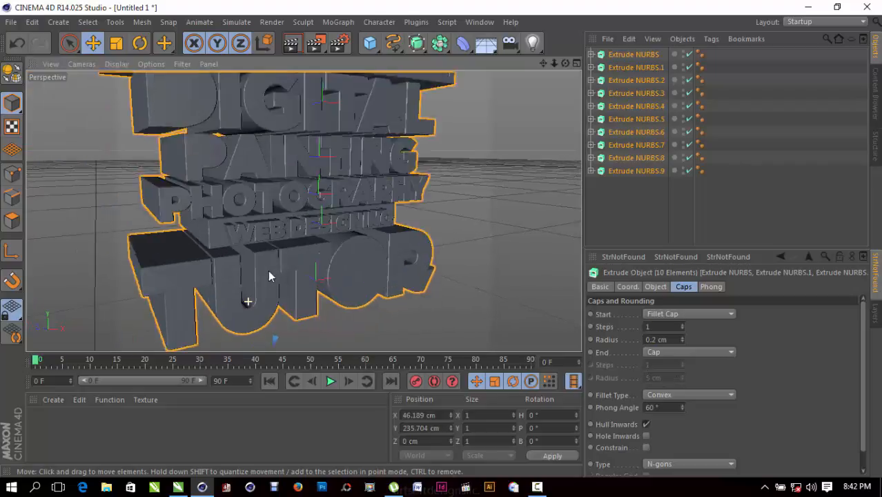
scroll(263, 219, up, 3)
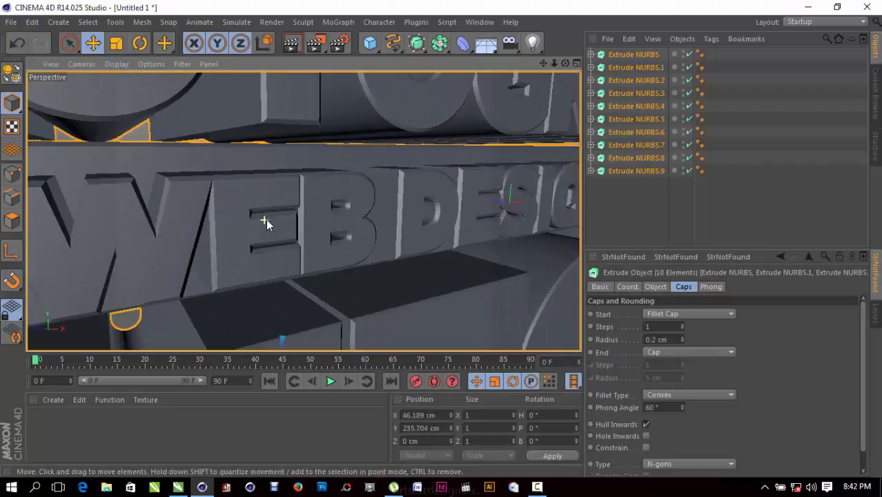
Set the start fillet radius of all selected extrusions to 0.5 cm.
scroll(502, 259, down, 4)
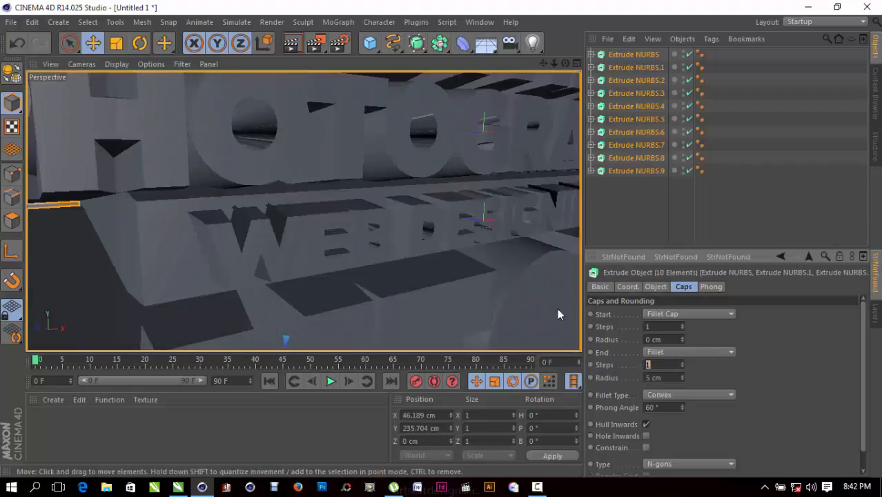
scroll(474, 263, down, 6)
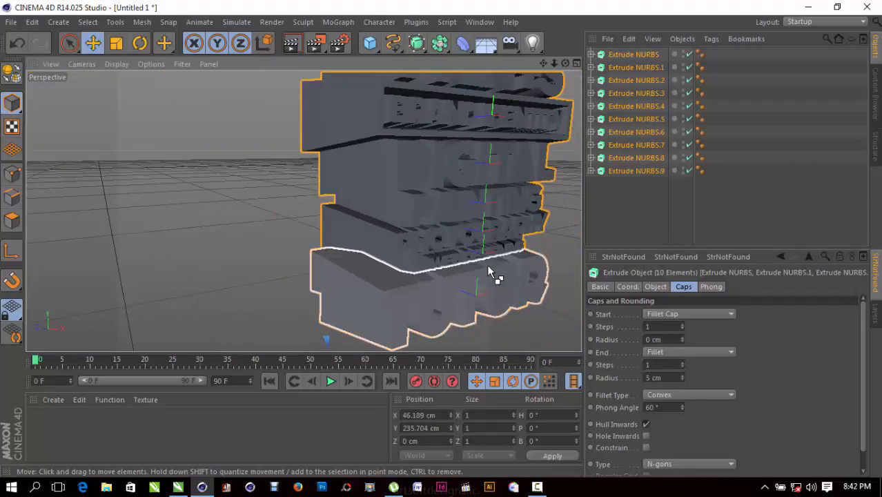
click(657, 337)
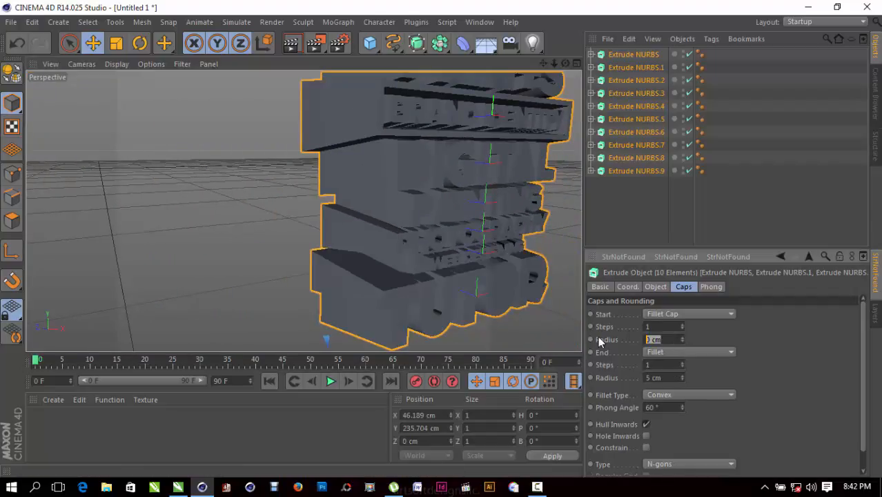
key(BackSpace)
text(0.5)
key(Return)
scroll(443, 300, up, 3)
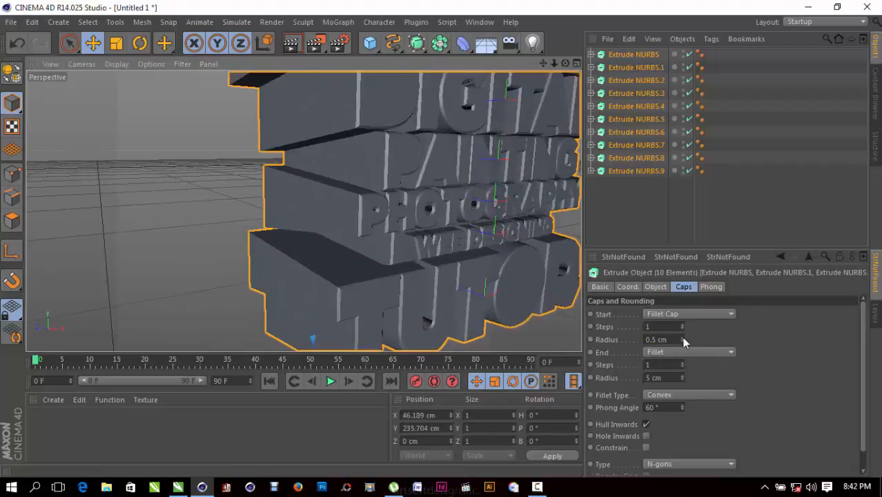
Reduce the start fillet radius of all selected extrusions to 0.2 cm.
drag(670, 340, 632, 342)
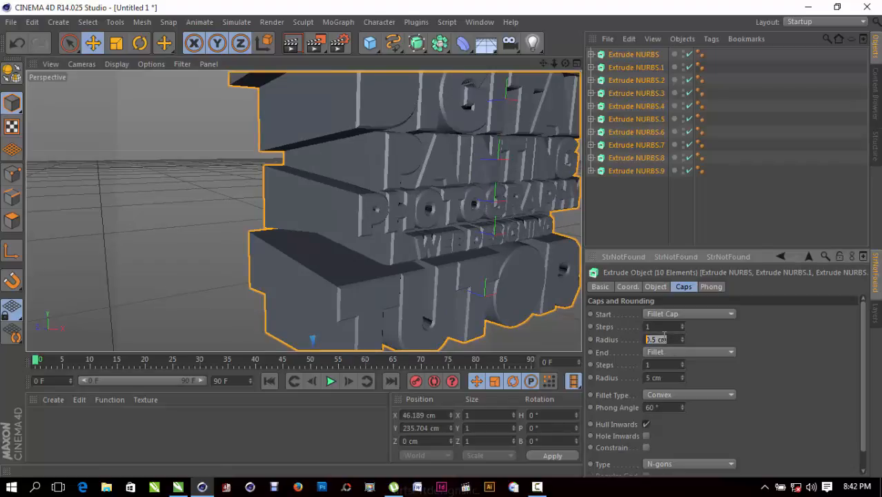
text(.2)
key(Return)
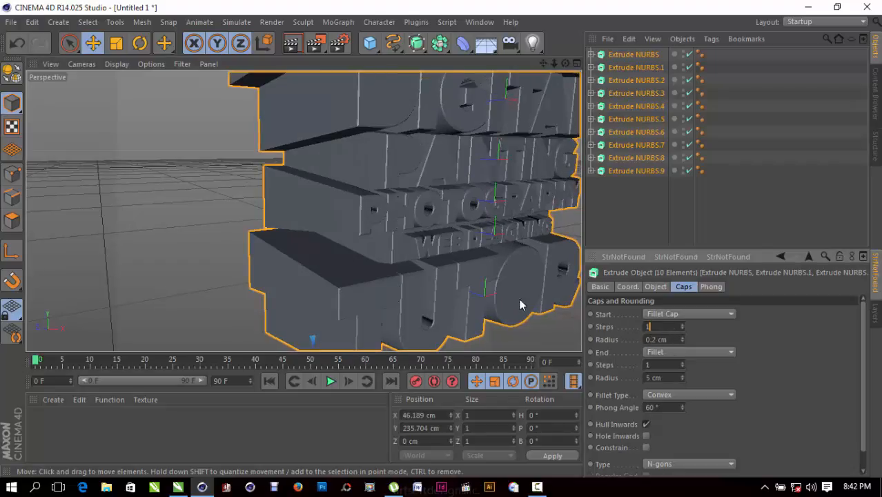
Set the end caps of all selected extrusions to Fillet Cap with a 0.2 cm radius.
alt+drag(519, 298, 505, 215)
drag(542, 65, 445, 38)
scroll(346, 293, up, 2)
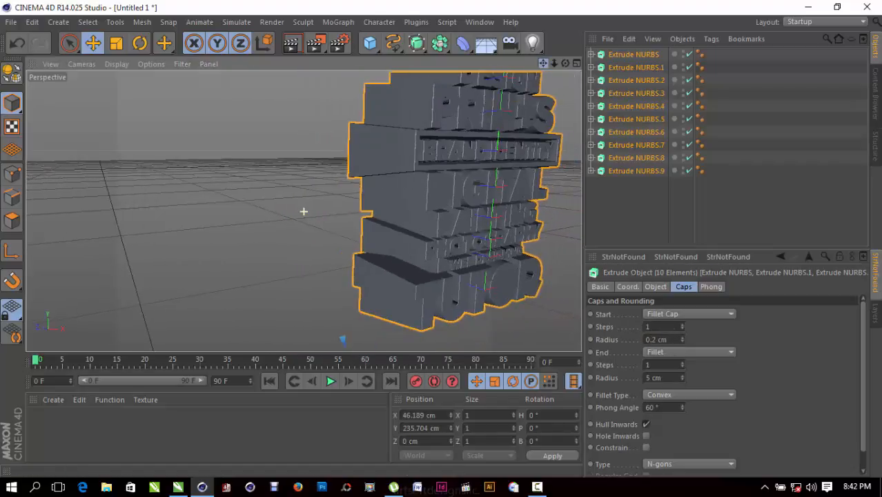
scroll(363, 252, up, 4)
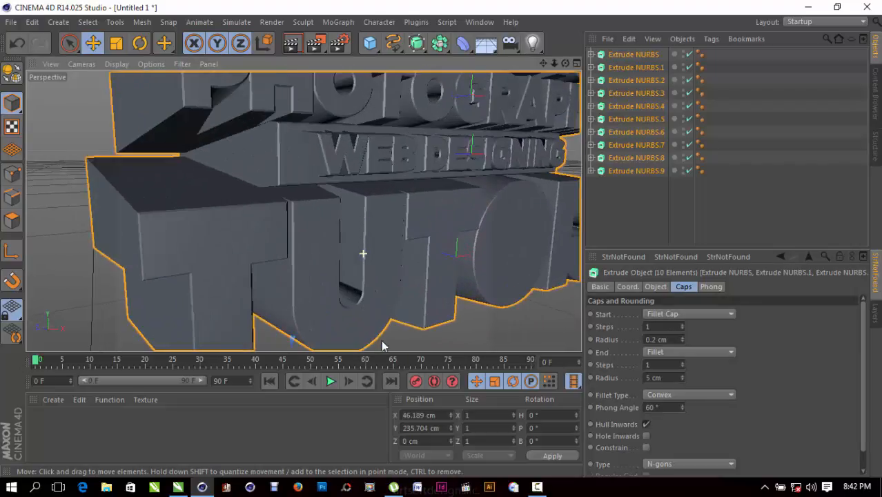
click(674, 352)
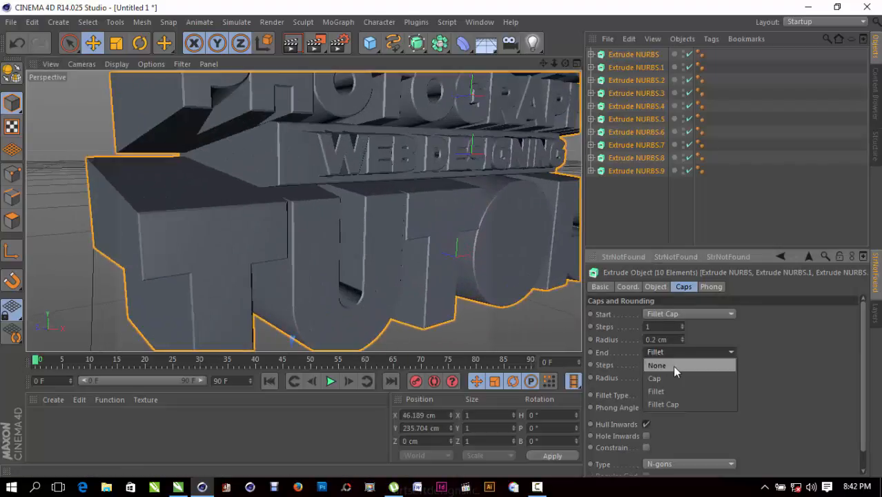
click(672, 403)
click(664, 377)
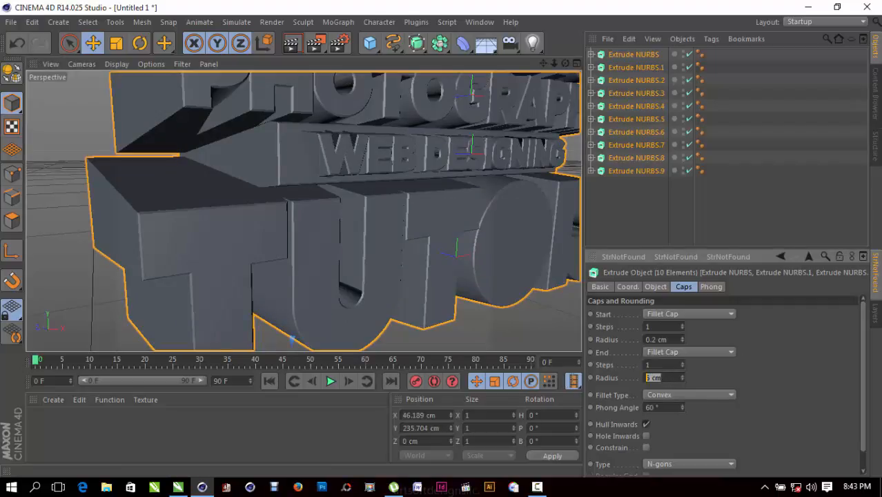
key(BackSpace)
scroll(475, 302, down, 5)
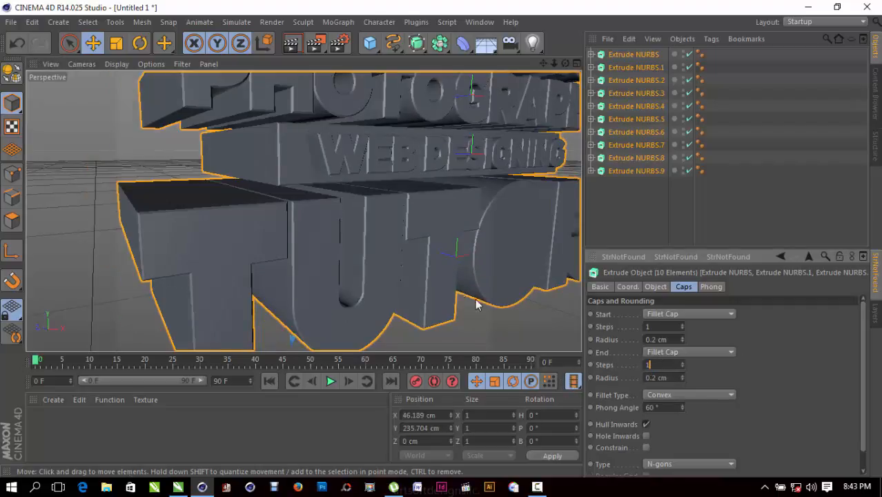
scroll(414, 238, down, 3)
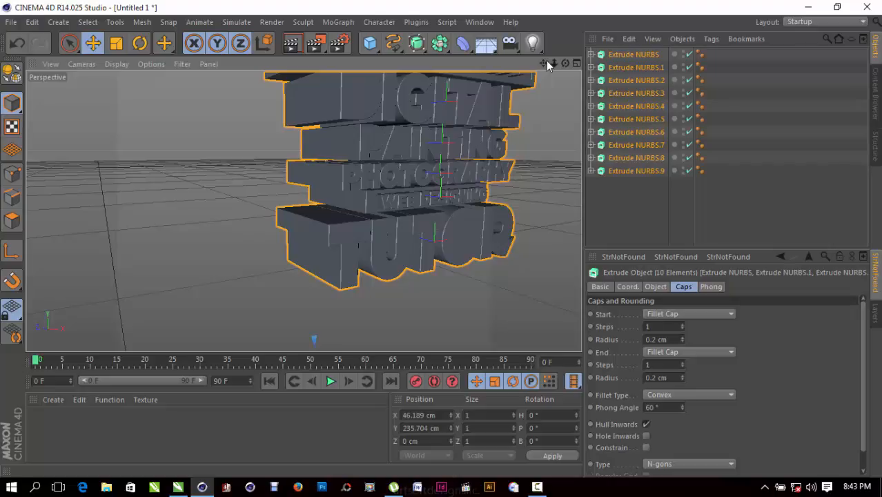
Render the perspective view to preview the filleted typography, and deselect all the extrusions.
drag(544, 64, 489, 207)
click(293, 46)
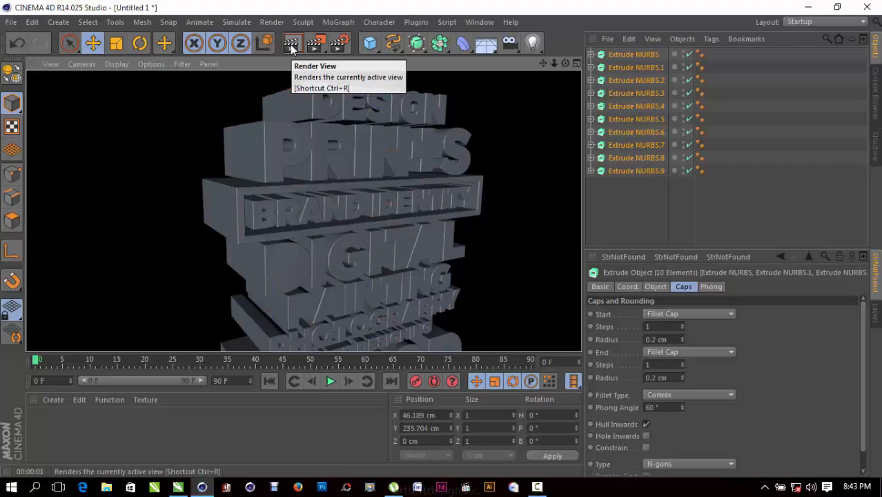
click(510, 147)
View the typography from the front and switch to CorelDRAW to compare it with the finished reference artwork before returning to Cinema 4D.
scroll(481, 147, down, 5)
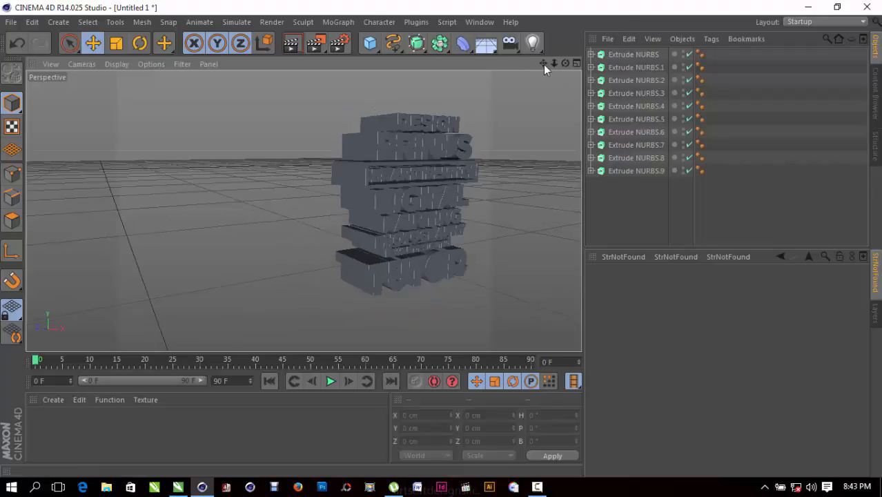
drag(565, 63, 500, 82)
mouse_move(565, 64)
mouse_down()
mouse_move(542, 63)
mouse_move(565, 64)
mouse_up()
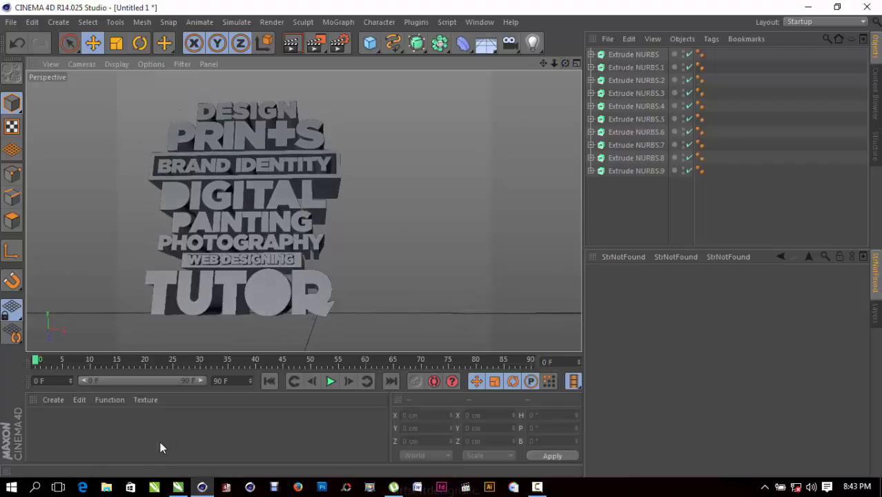
click(178, 487)
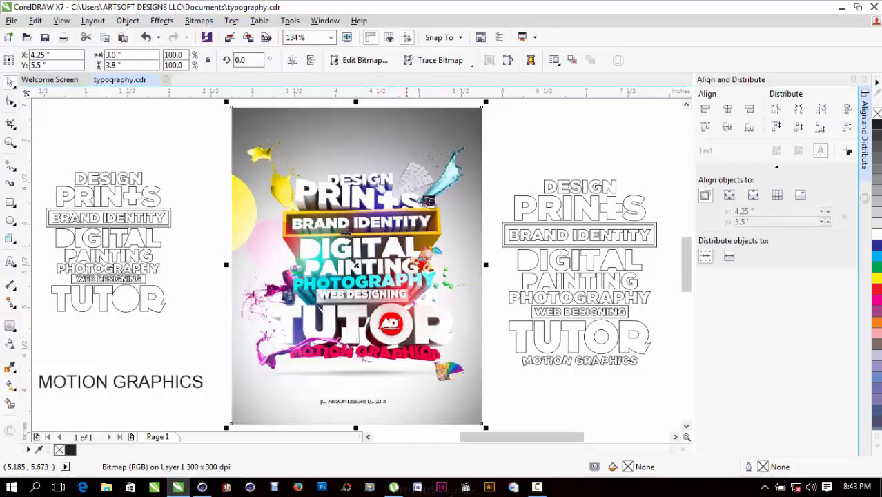
key(alt+Tab)
key(alt+Tab)
key(alt+Tab)
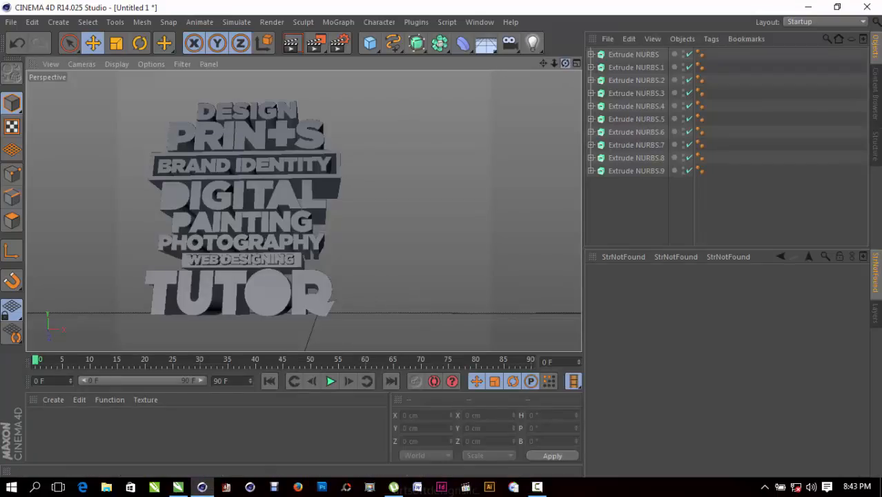
Create a new material and set its color to light grey, RGB 218, 218, 218.
drag(565, 63, 569, 96)
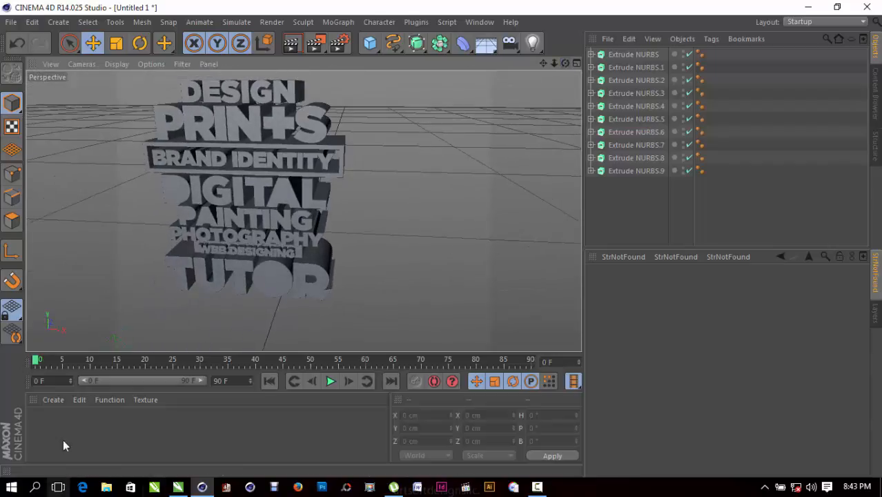
click(53, 399)
click(77, 288)
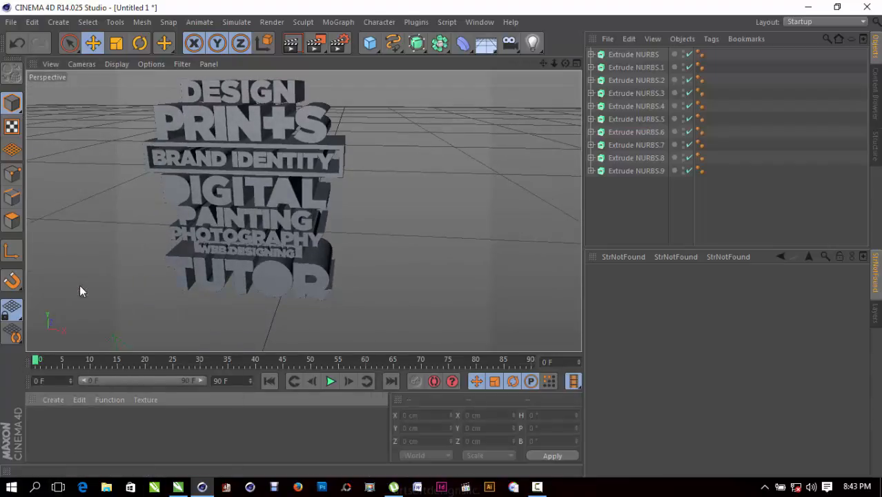
double_click(38, 416)
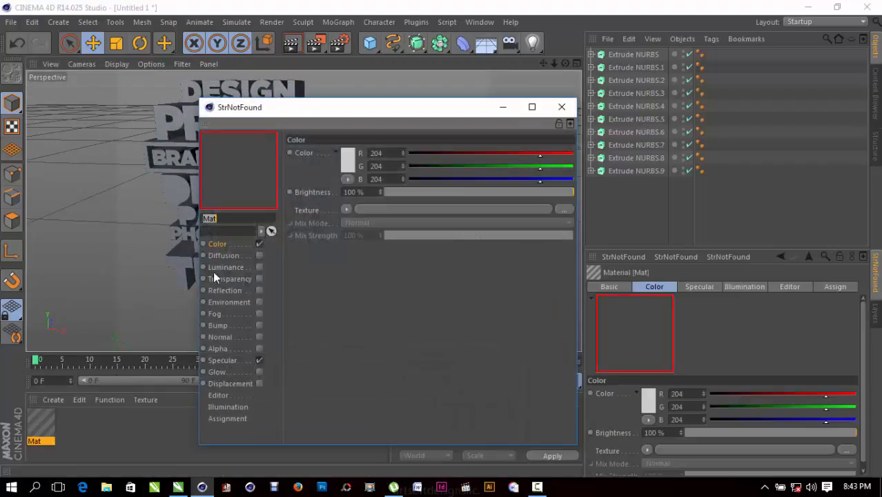
click(351, 159)
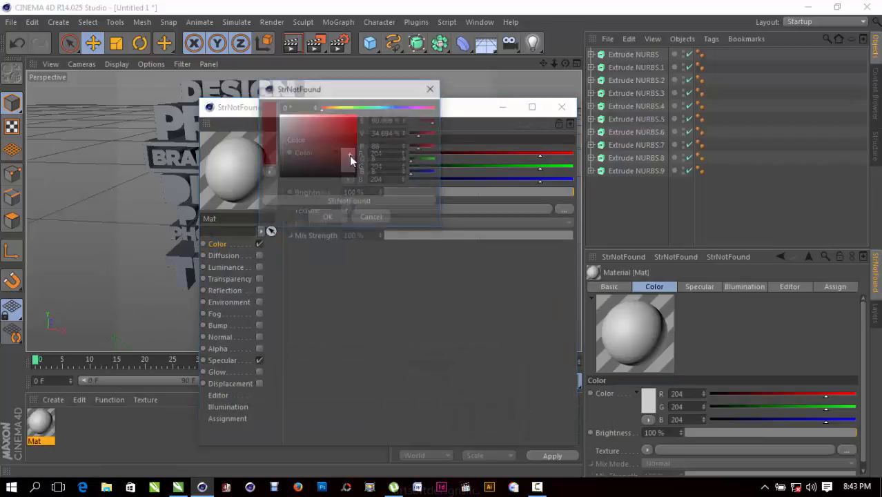
drag(283, 122, 266, 124)
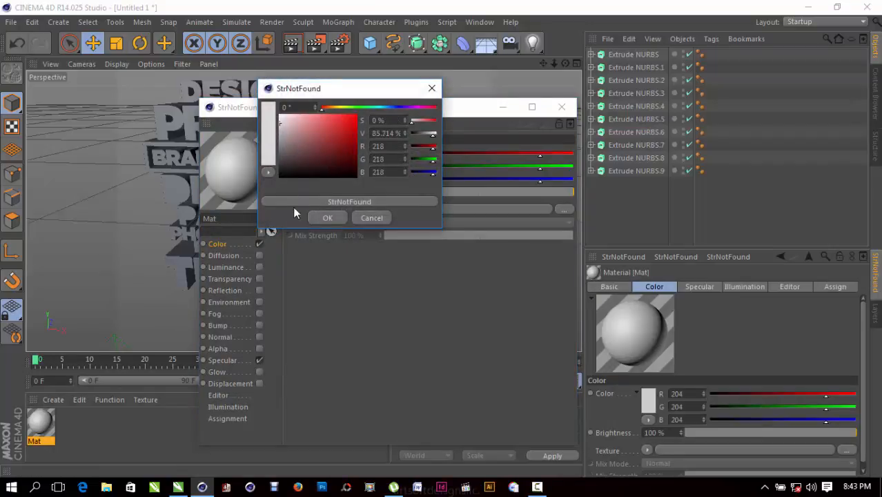
click(323, 217)
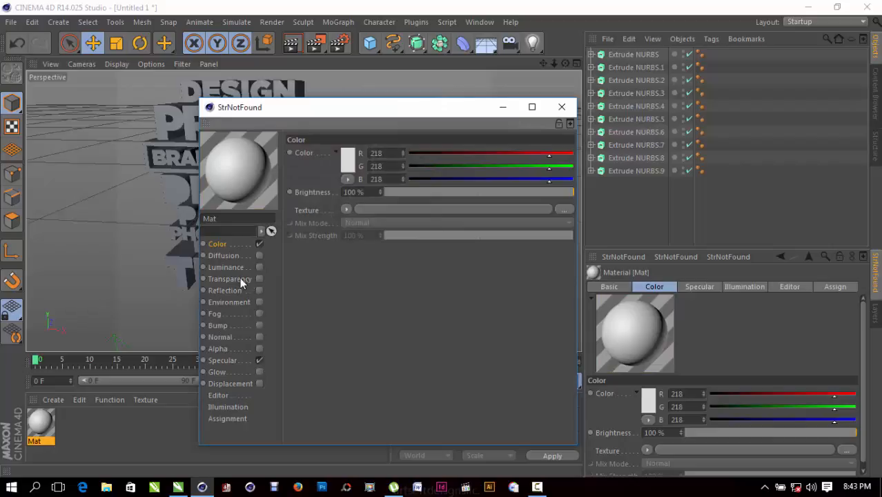
Enable the material's Reflection channel and reduce the reflection brightness to 5%.
click(259, 290)
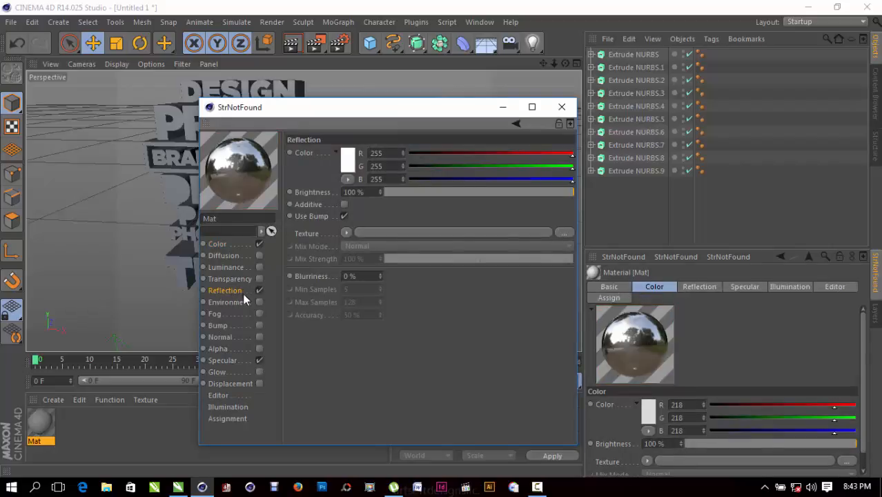
click(345, 233)
click(318, 191)
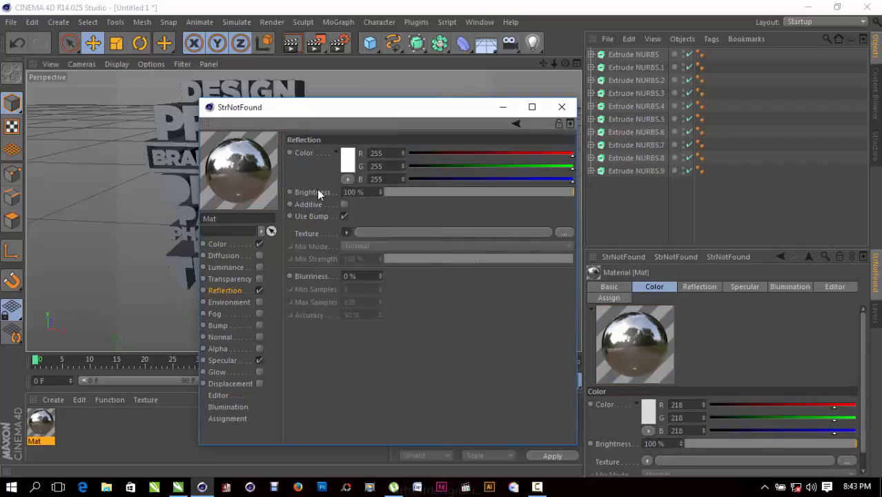
drag(404, 191, 394, 190)
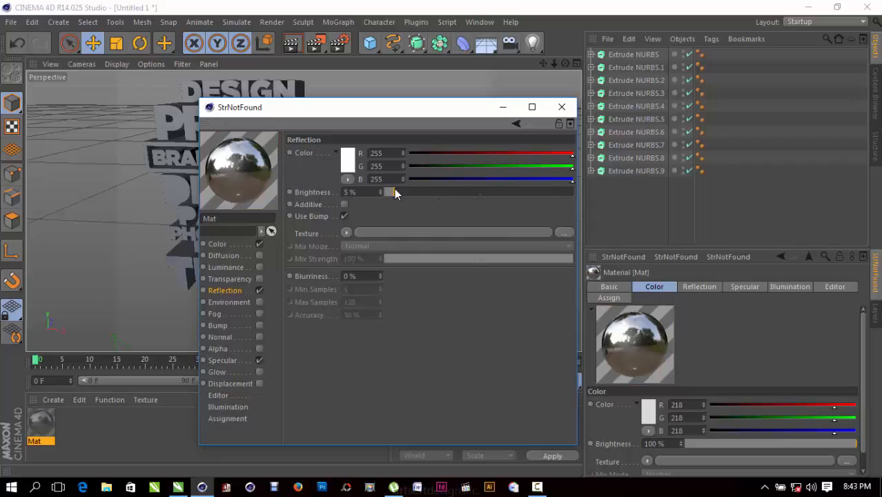
Add a Fresnel texture to the light grey material's reflection and reduce its mix strength to below 14%.
click(346, 234)
click(365, 306)
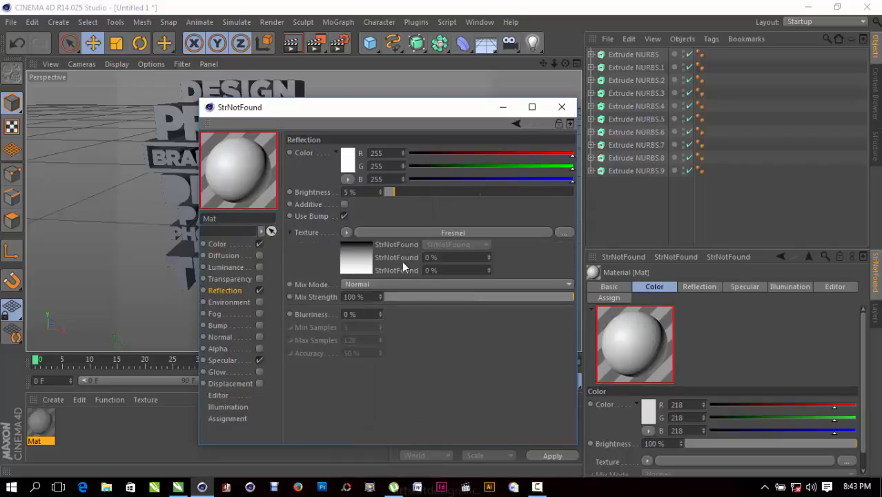
click(416, 298)
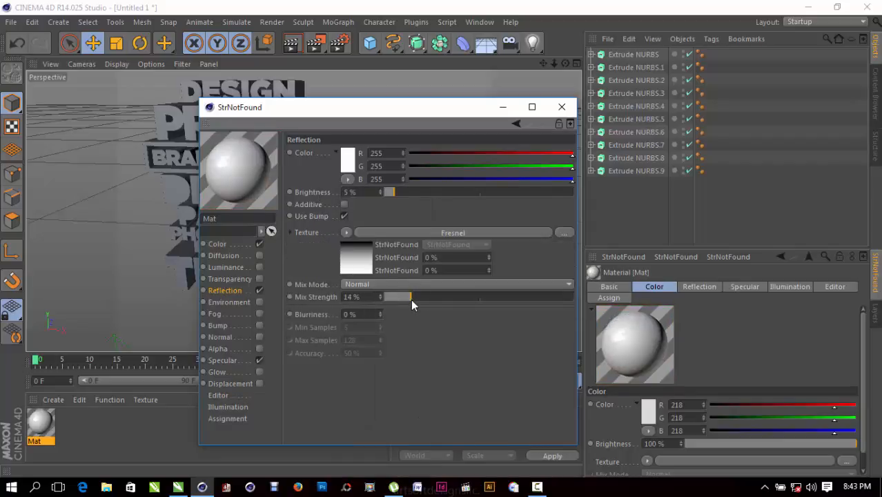
drag(408, 299, 398, 302)
click(562, 107)
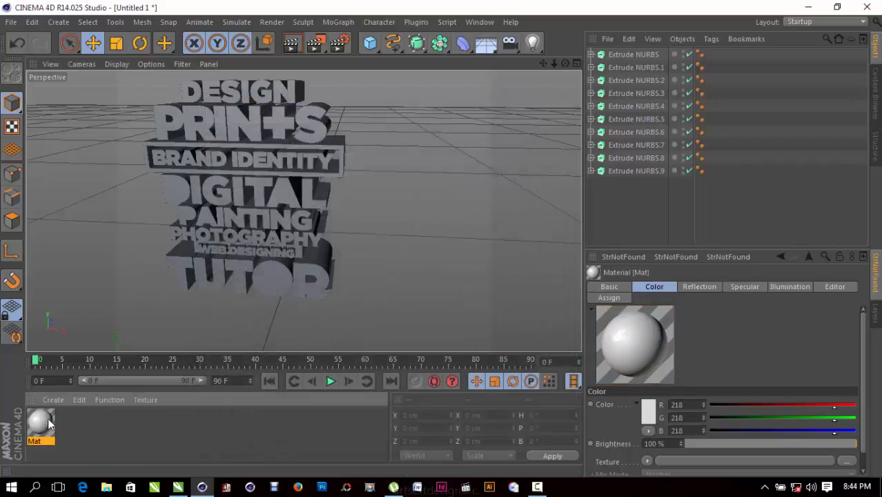
Apply the light grey material to the words DESIGN, PRINTS, BRAND IDENTITY, DIGITAL, PAINTING, WEB DESIGNING and TUTOR.
drag(49, 424, 225, 84)
drag(42, 422, 218, 98)
drag(192, 249, 207, 160)
drag(48, 426, 229, 181)
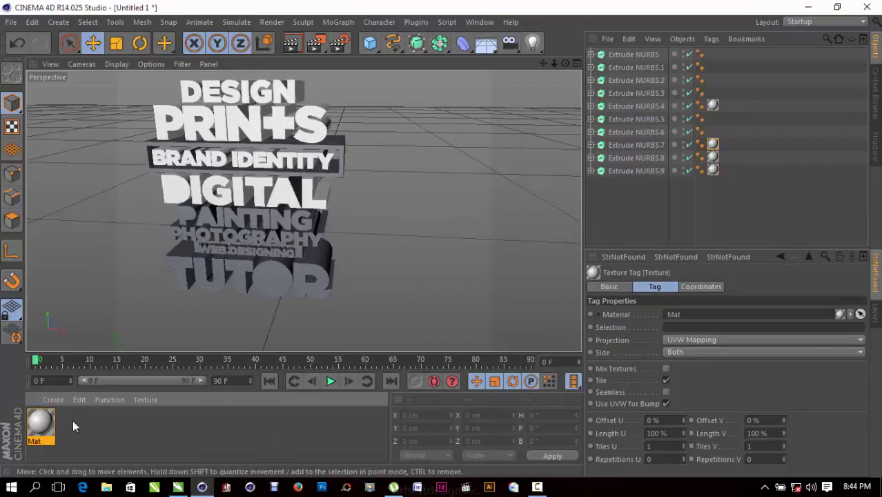
drag(48, 436, 242, 219)
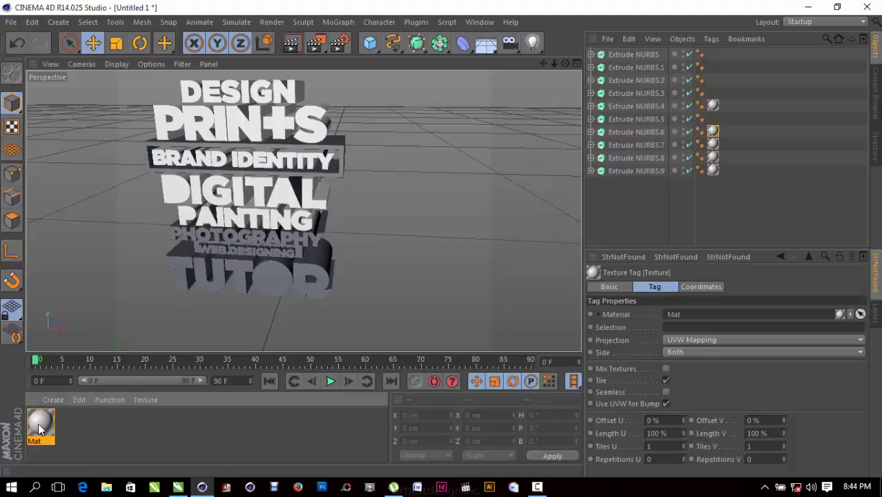
mouse_move(39, 423)
mouse_down()
mouse_move(272, 247)
mouse_move(255, 254)
mouse_up()
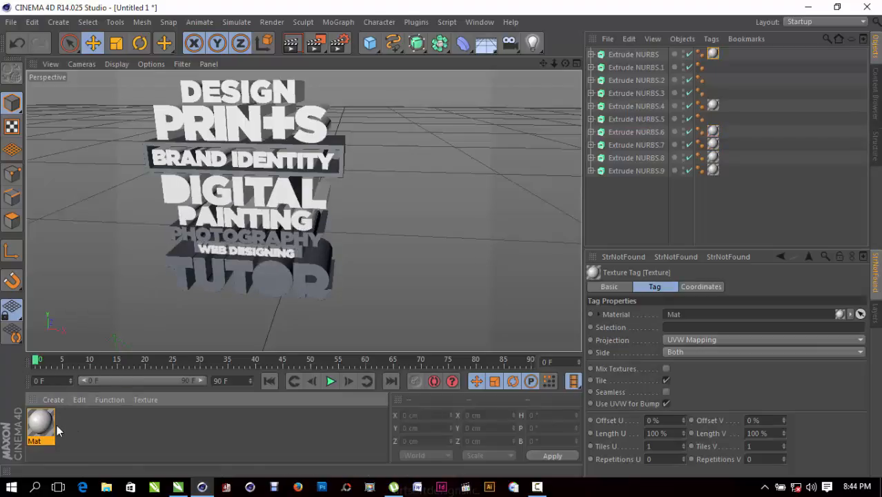
drag(198, 297, 257, 277)
click(342, 228)
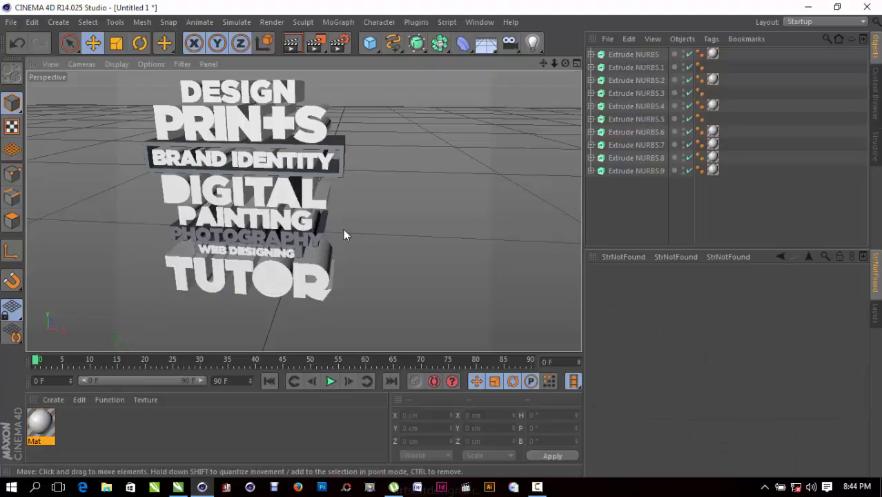
Create a new material and set its color to bright yellow, RGB 238, 255, 0.
double_click(65, 425)
double_click(40, 422)
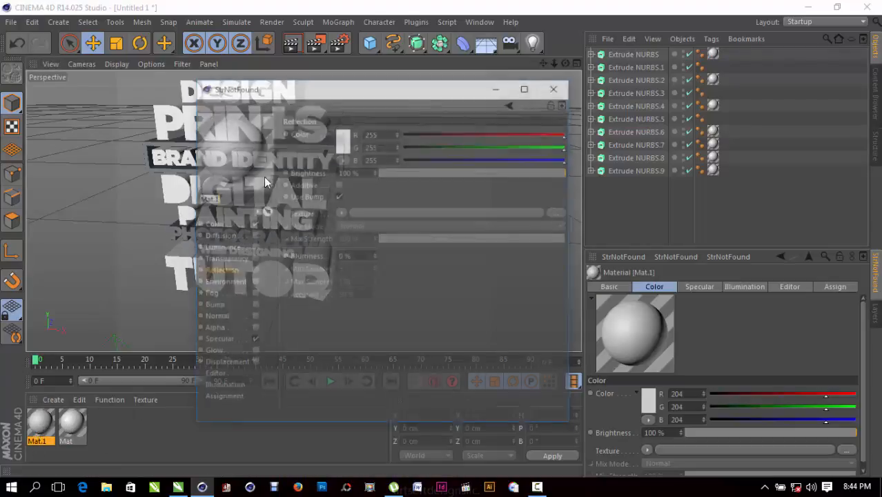
click(214, 225)
click(343, 142)
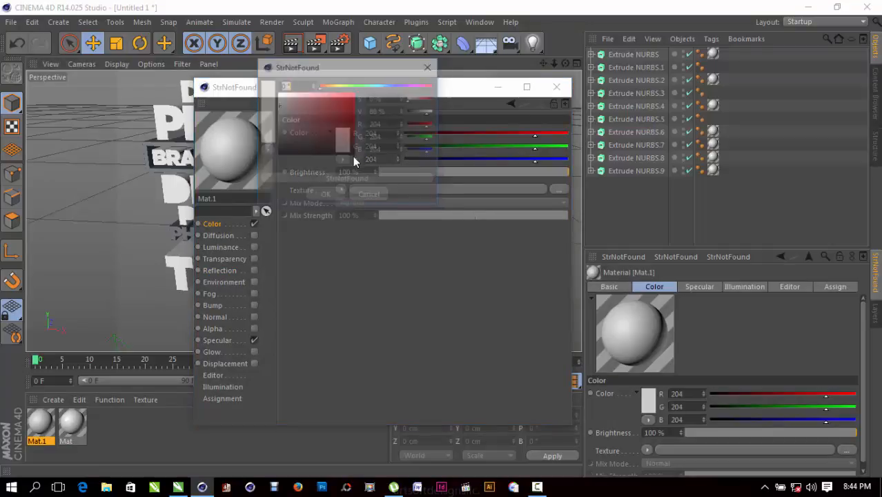
drag(297, 104, 339, 88)
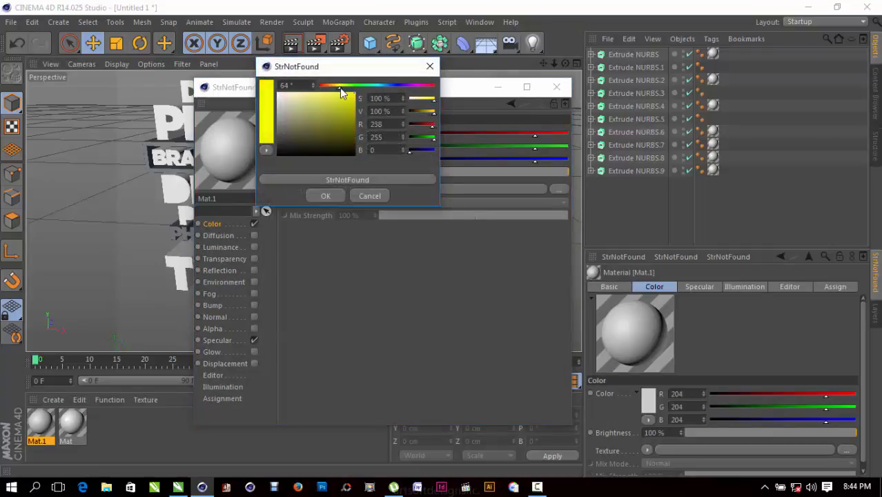
click(325, 196)
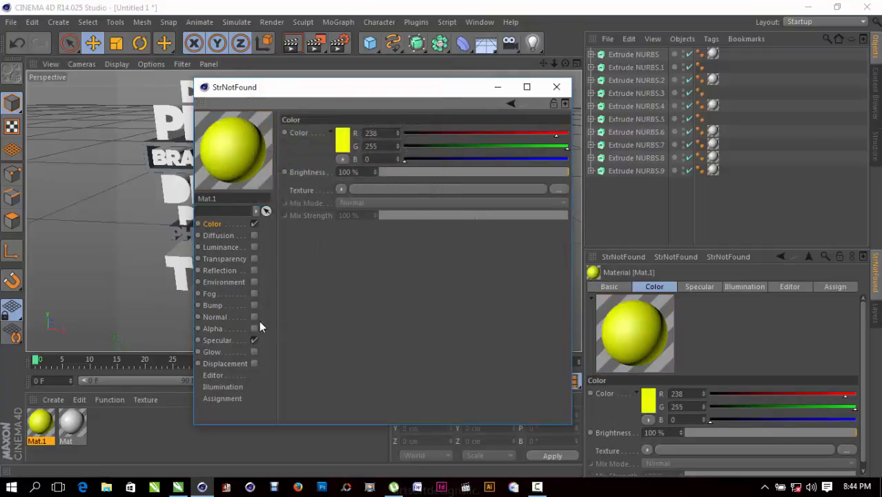
Enable reflection on the yellow material at 6% brightness, with a Fresnel texture at 11% mix strength.
click(242, 271)
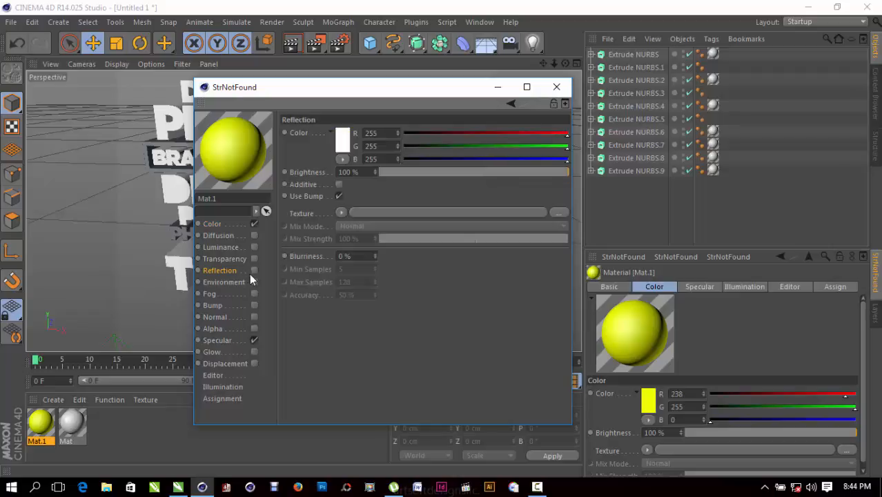
click(253, 271)
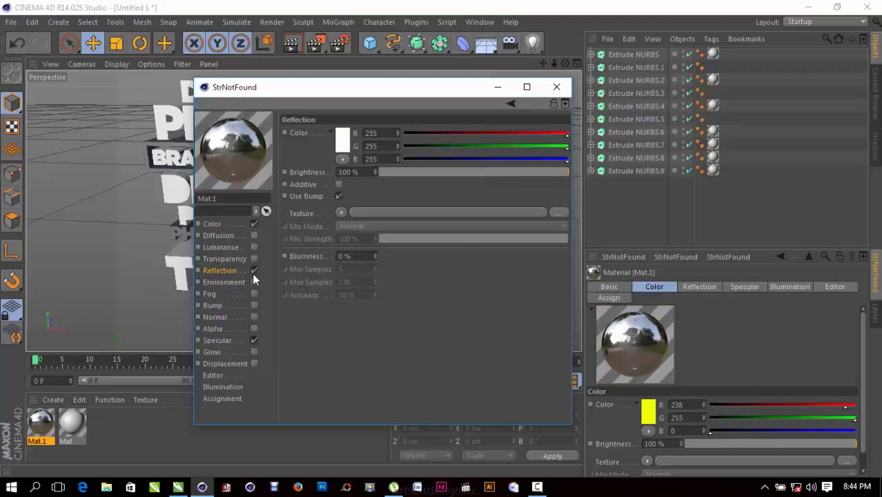
drag(407, 172, 391, 172)
click(341, 211)
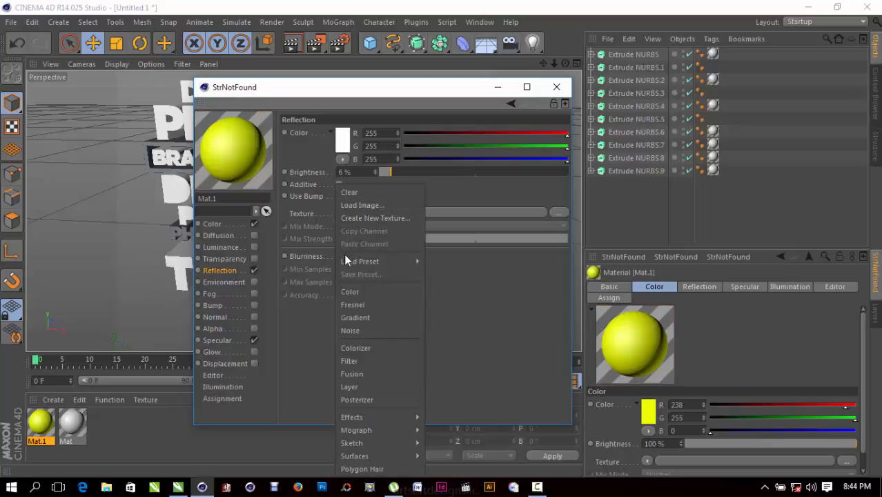
click(361, 305)
click(399, 277)
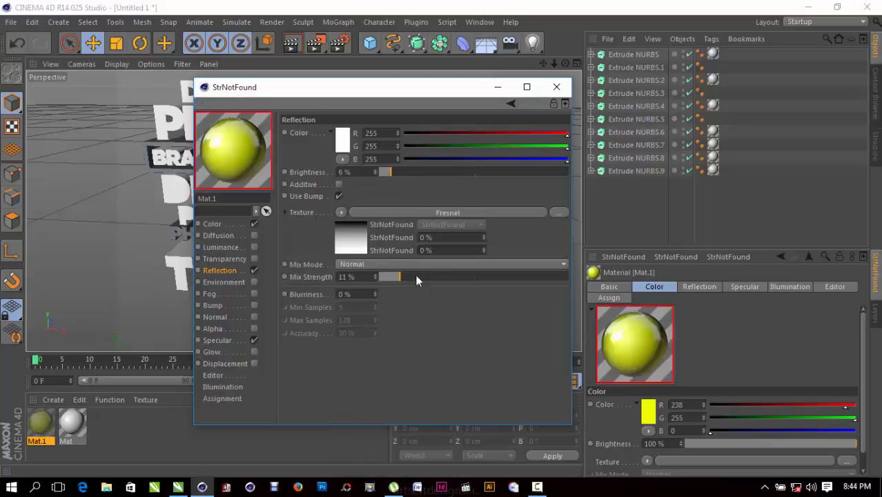
click(556, 86)
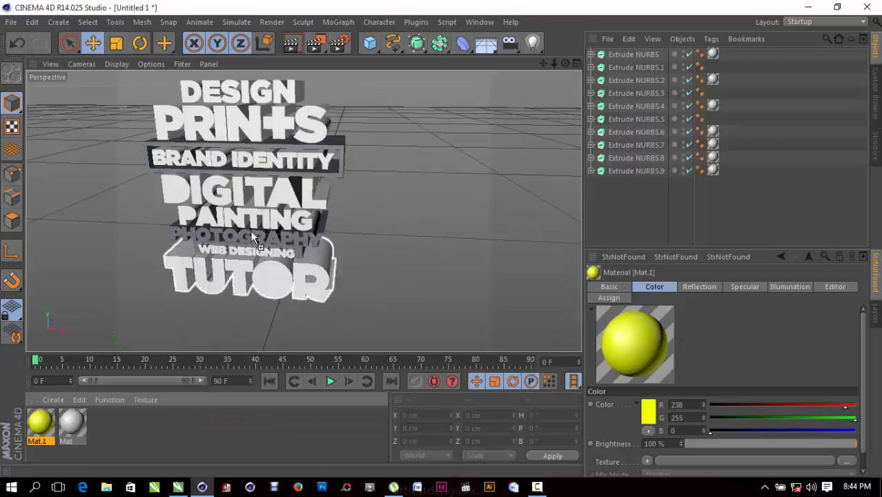
Apply the yellow material to the extruded frame around BRAND IDENTITY, and deselect the material.
drag(321, 180, 340, 175)
click(340, 176)
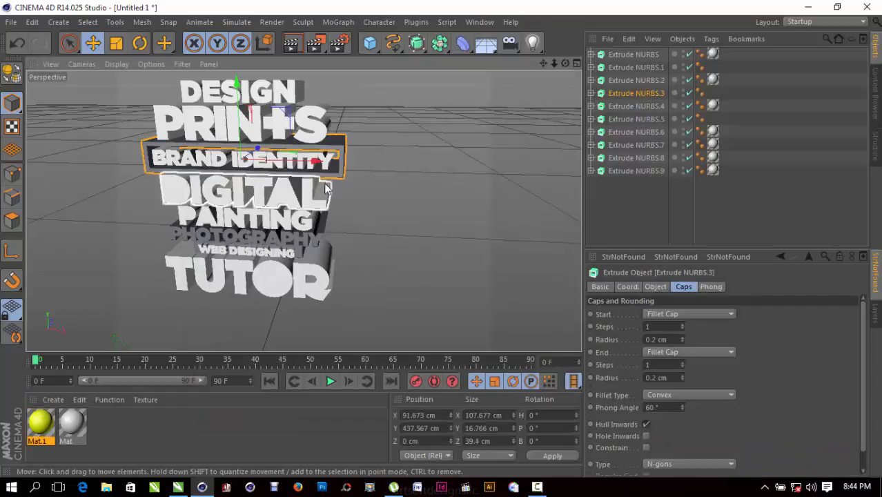
drag(40, 422, 345, 173)
click(130, 422)
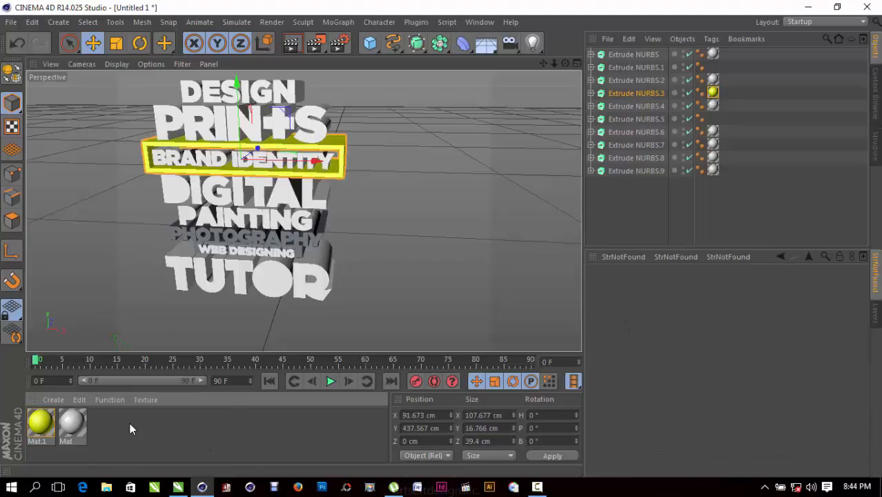
Create another material and set its color to cyan, RGB 0, 215, 215.
double_click(107, 432)
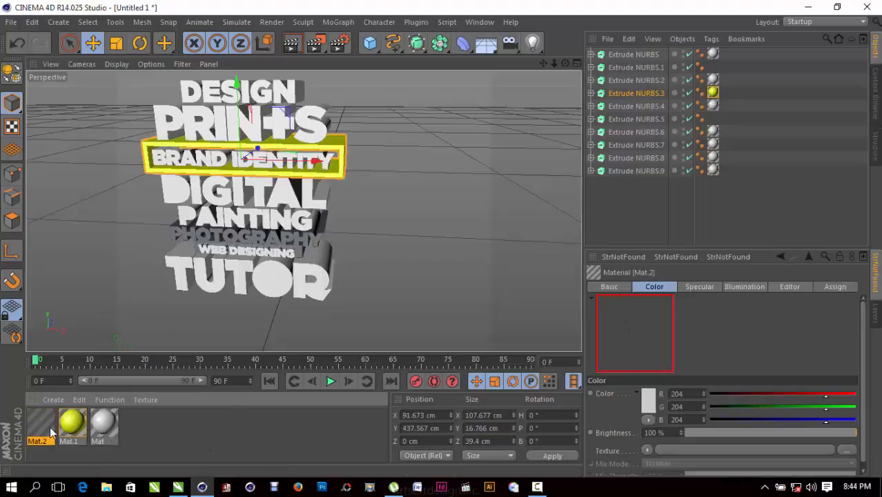
double_click(50, 428)
click(212, 226)
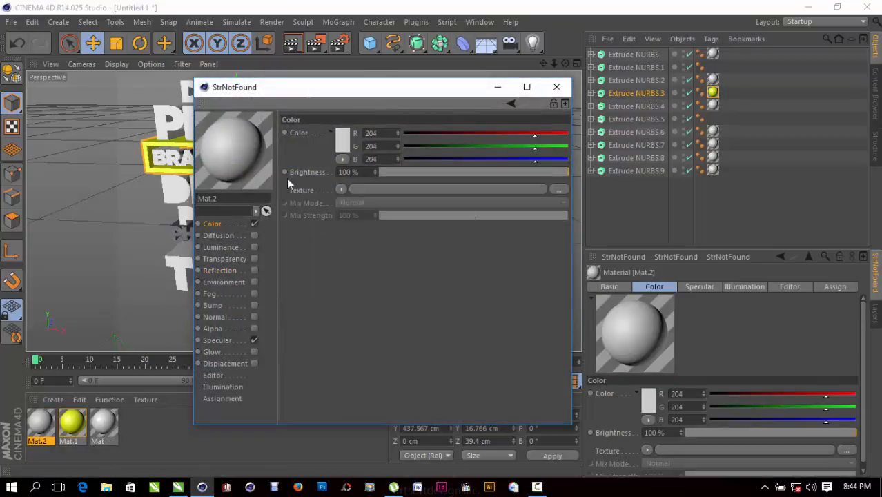
click(344, 137)
click(343, 137)
click(374, 88)
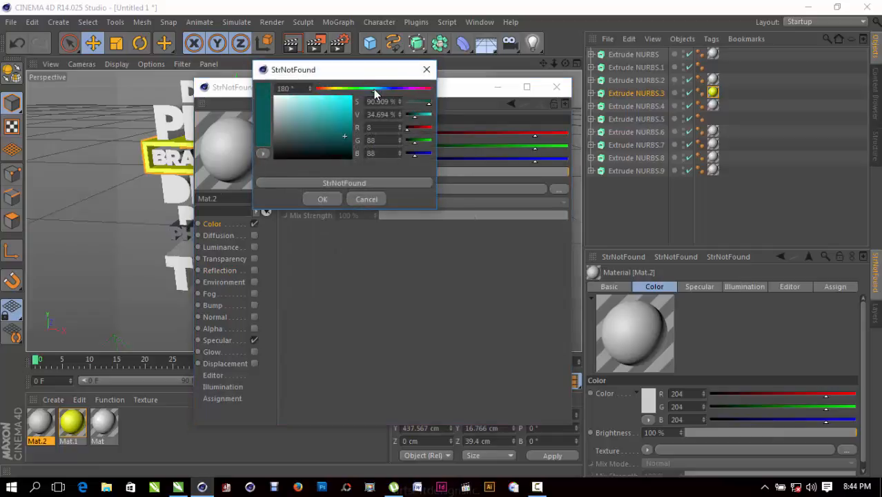
drag(344, 102, 360, 105)
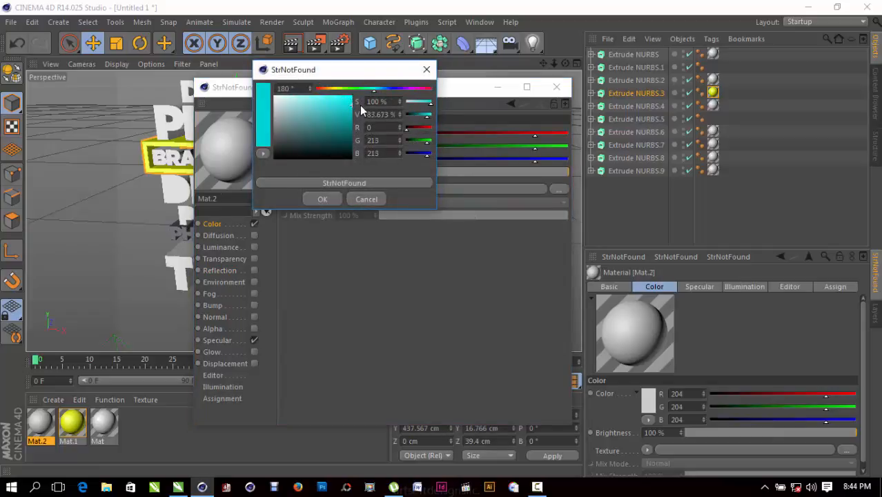
click(322, 199)
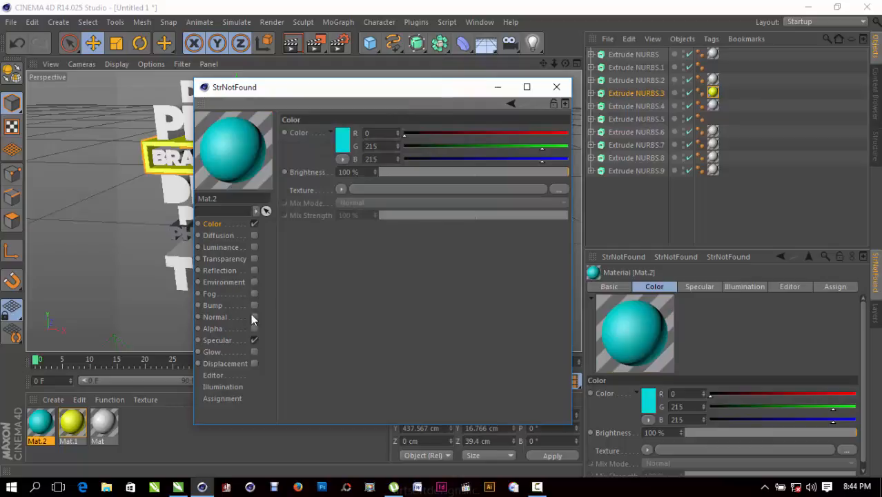
Give the cyan material a 4% bright reflection with a Fresnel texture at 10% mix strength, and apply it to the word PHOTOGRAPHY.
click(253, 270)
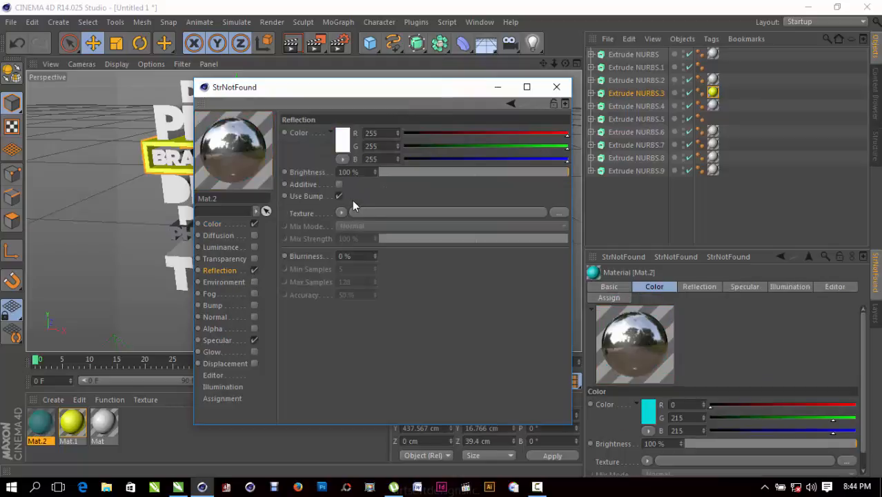
click(385, 173)
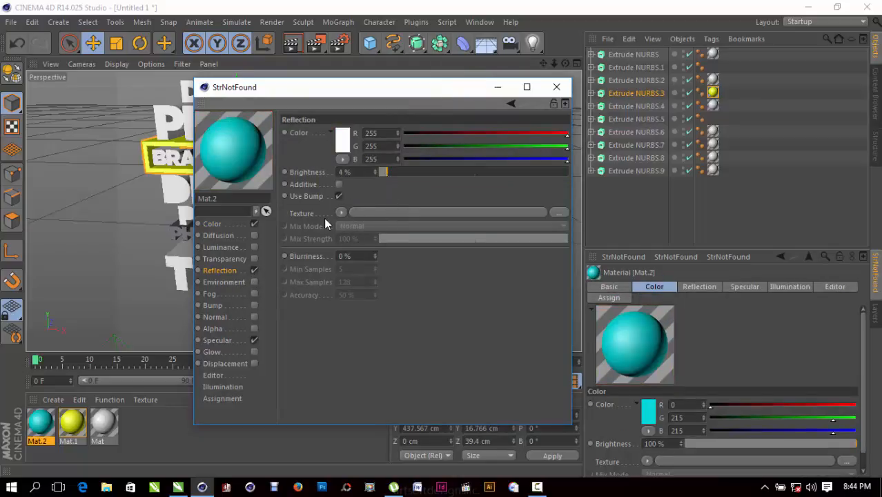
click(341, 213)
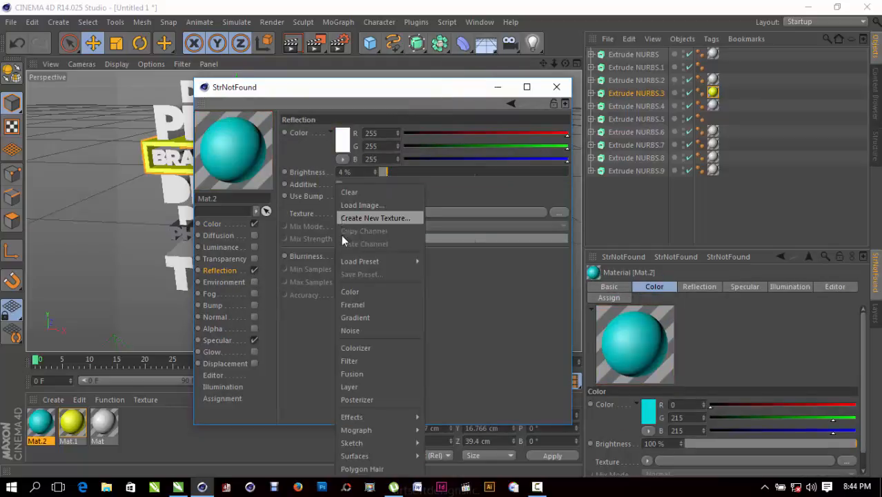
click(365, 304)
click(399, 276)
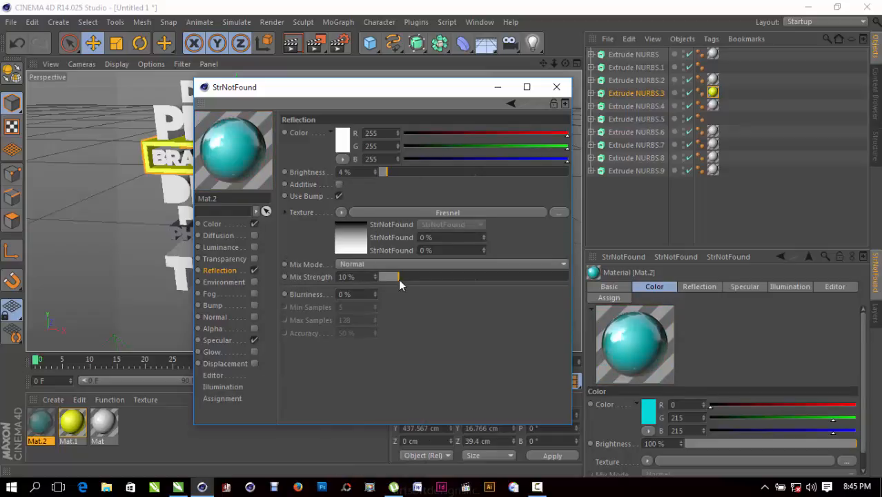
click(557, 87)
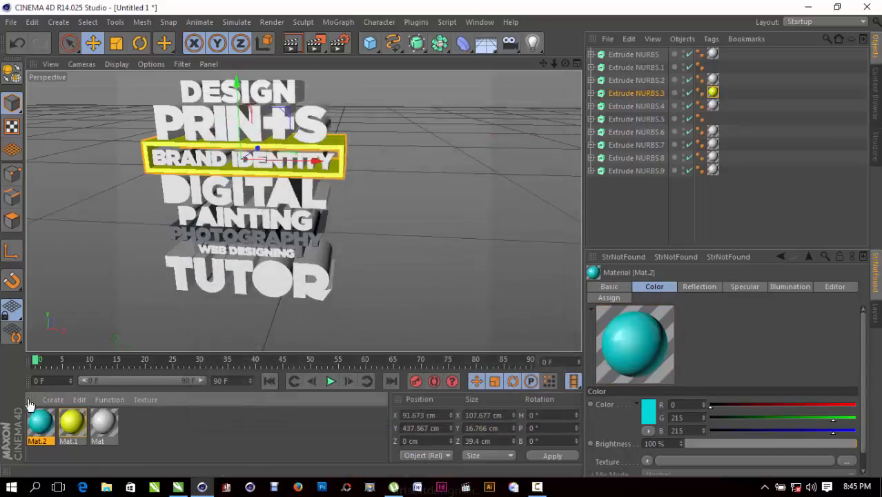
drag(42, 433, 285, 246)
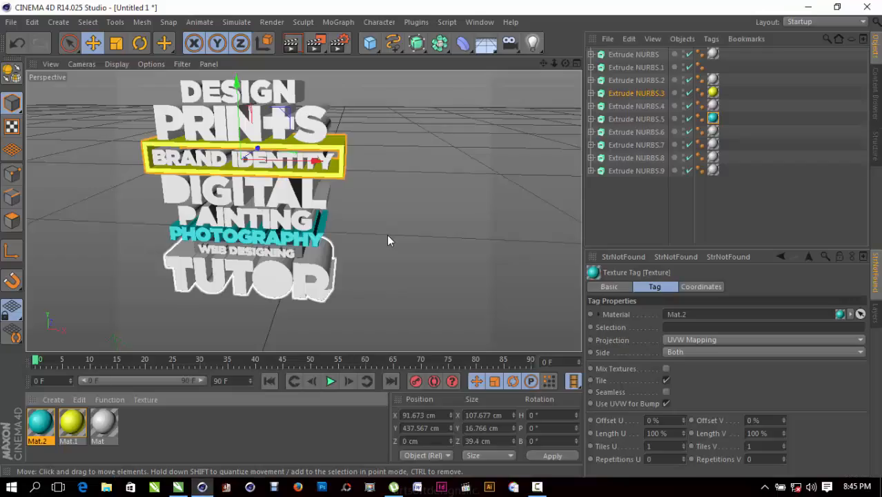
Create a fourth material and set its color to dark grey, RGB 72, 72, 72.
drag(565, 63, 549, 71)
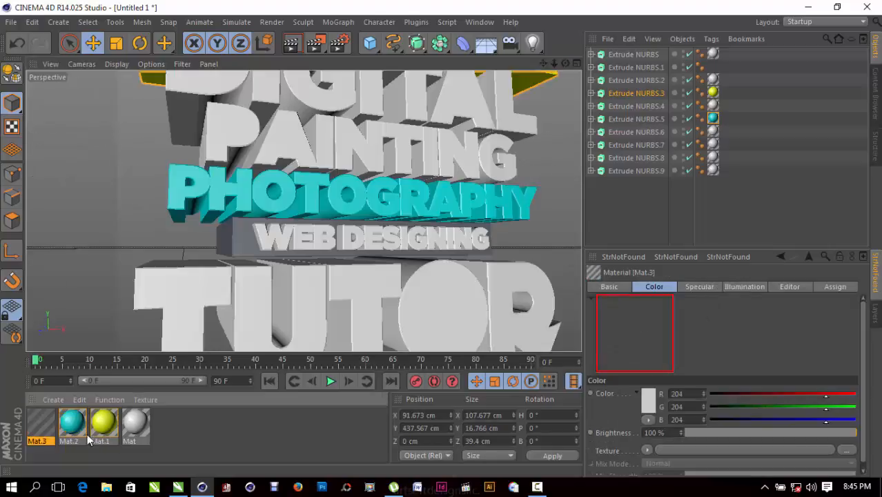
double_click(40, 421)
click(212, 223)
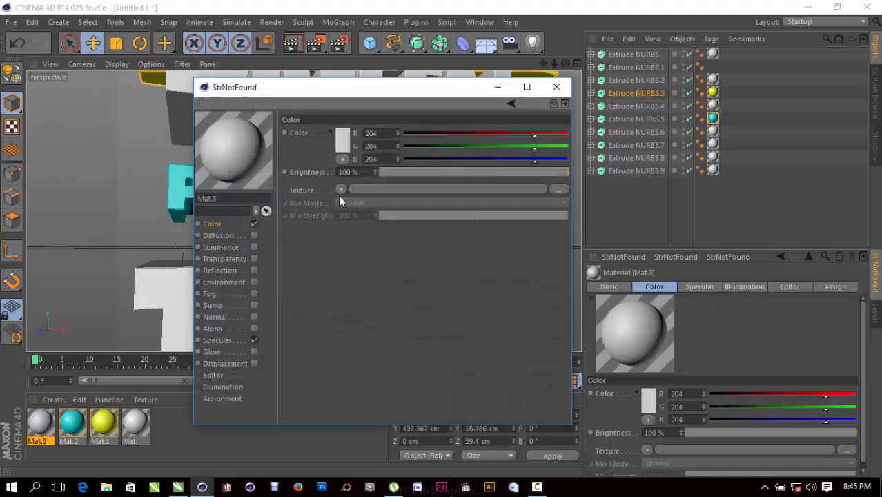
click(341, 138)
drag(250, 144, 252, 142)
click(320, 201)
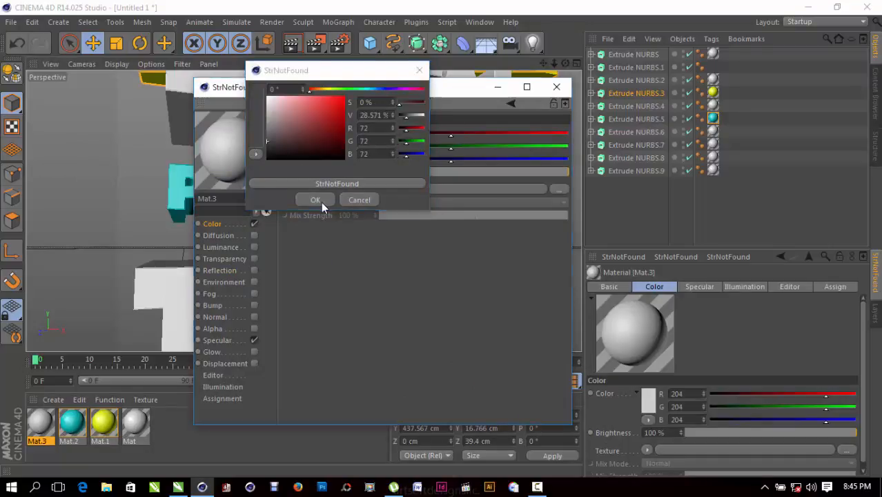
Enable reflection on the dark grey material at 4% brightness, with a Fresnel texture at 15% mix strength.
click(253, 271)
click(392, 174)
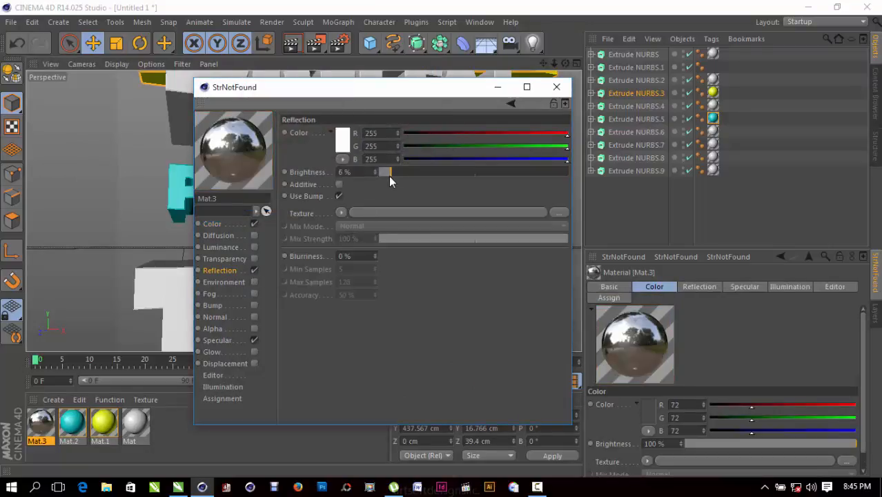
click(341, 213)
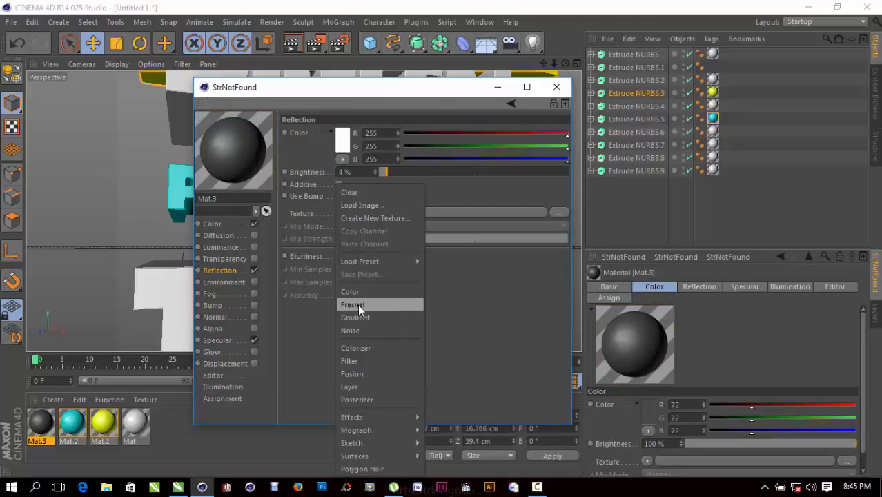
click(357, 303)
drag(417, 274, 408, 281)
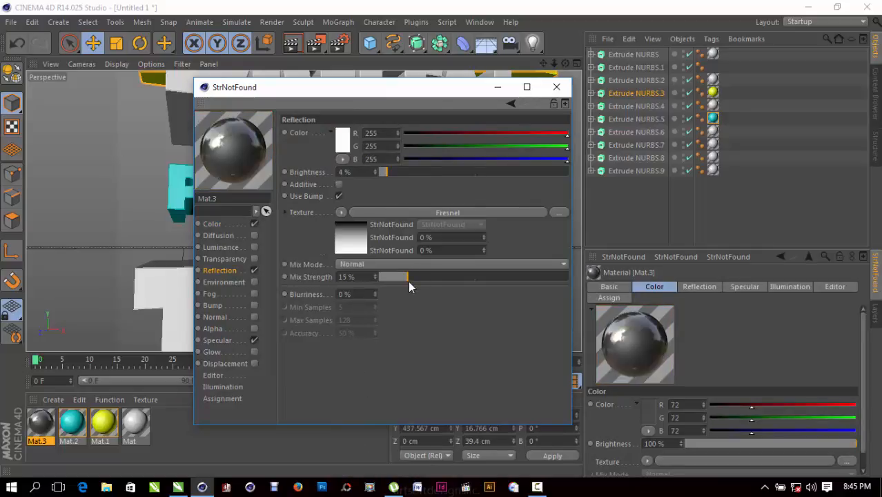
Apply the dark grey material to the box behind WEB DESIGNING and render the view to check the colors.
click(556, 87)
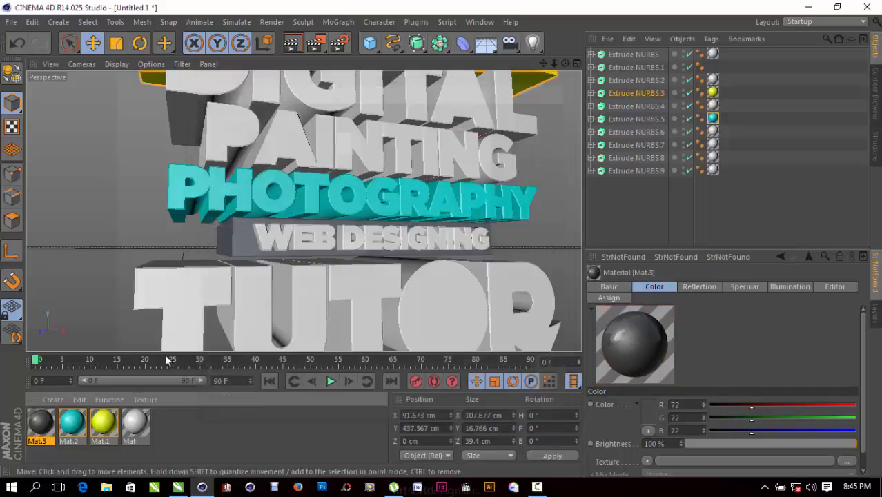
drag(28, 429, 236, 248)
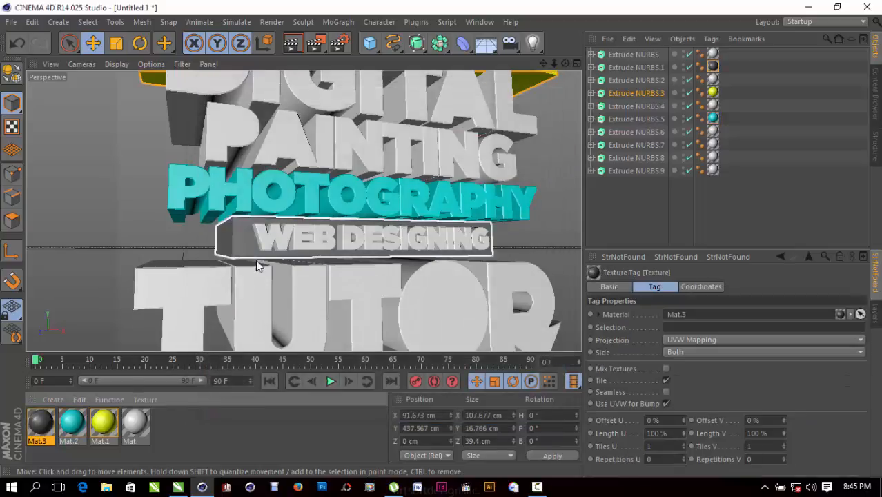
scroll(108, 227, down, 3)
scroll(108, 227, down, 4)
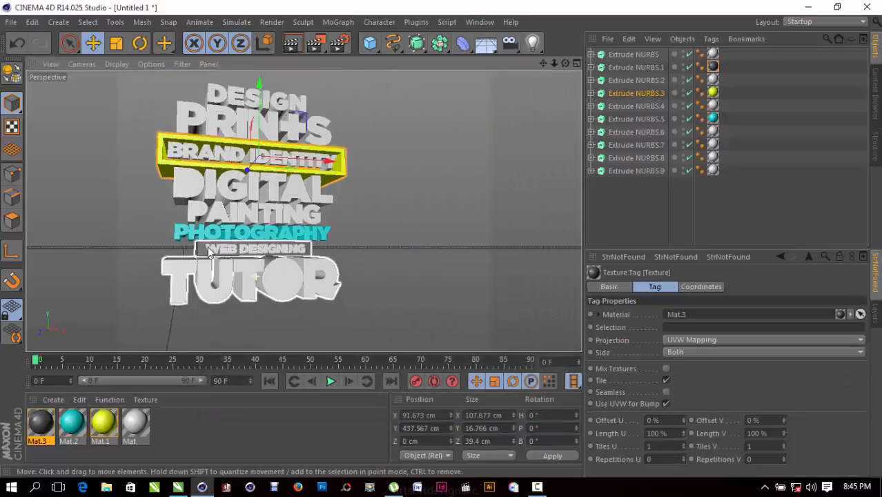
click(292, 44)
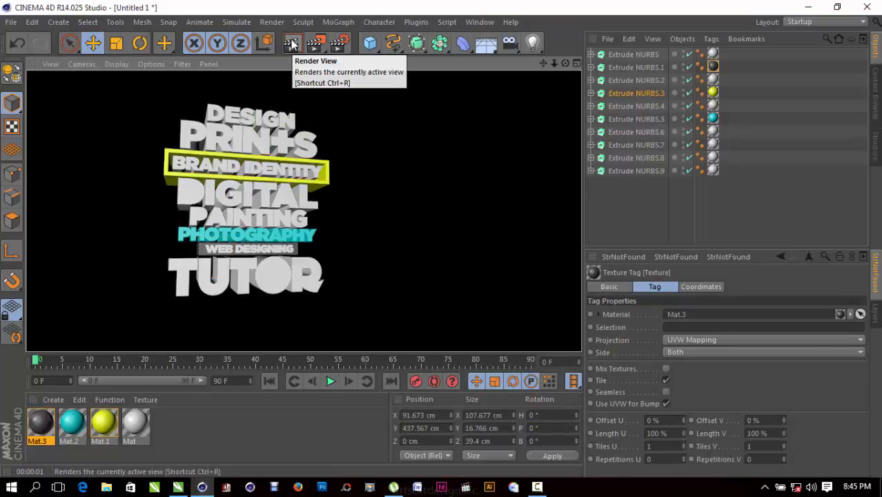
click(381, 163)
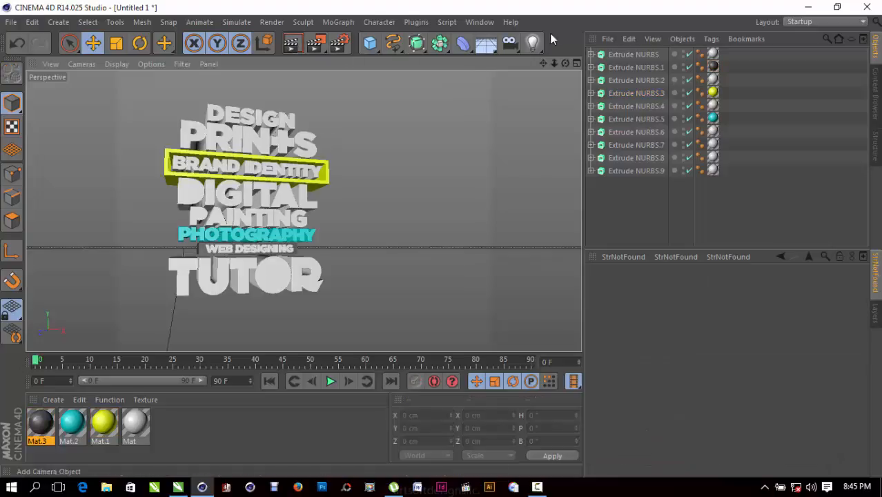
Rotate the word PRINTS about its vertical axis to a heading of about 17.6°.
drag(543, 64, 521, 129)
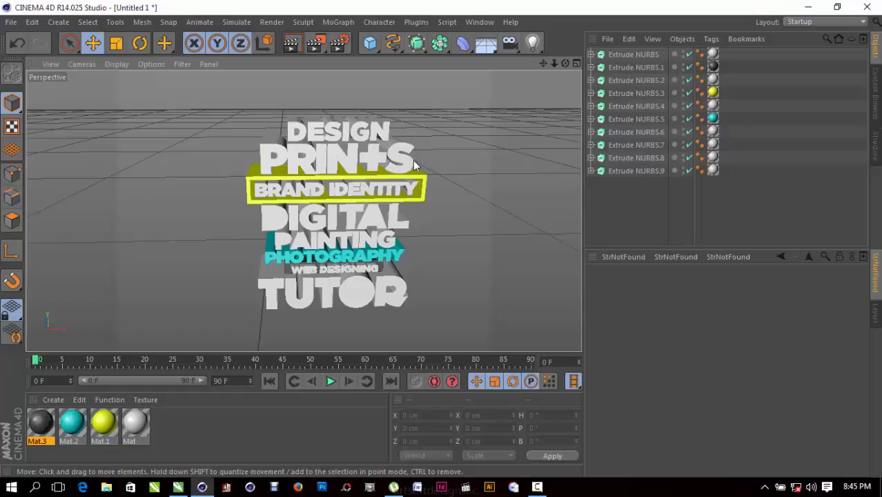
click(409, 161)
scroll(378, 158, up, 2)
scroll(378, 158, up, 3)
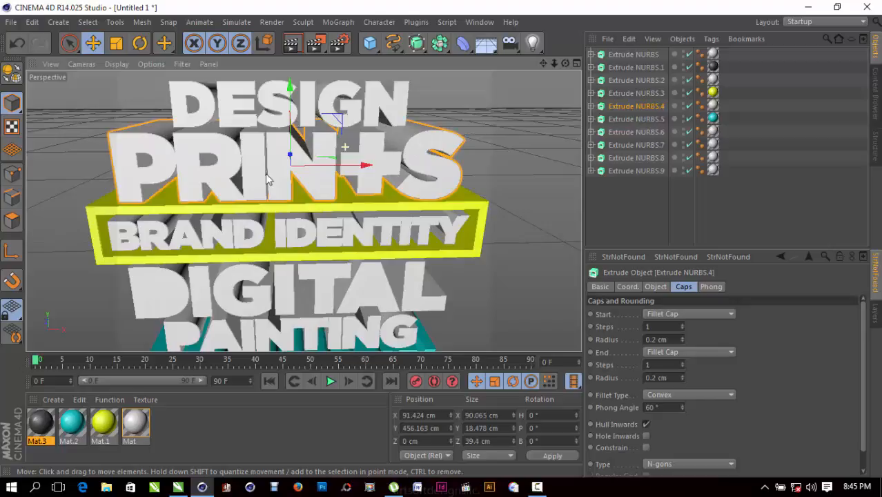
click(138, 44)
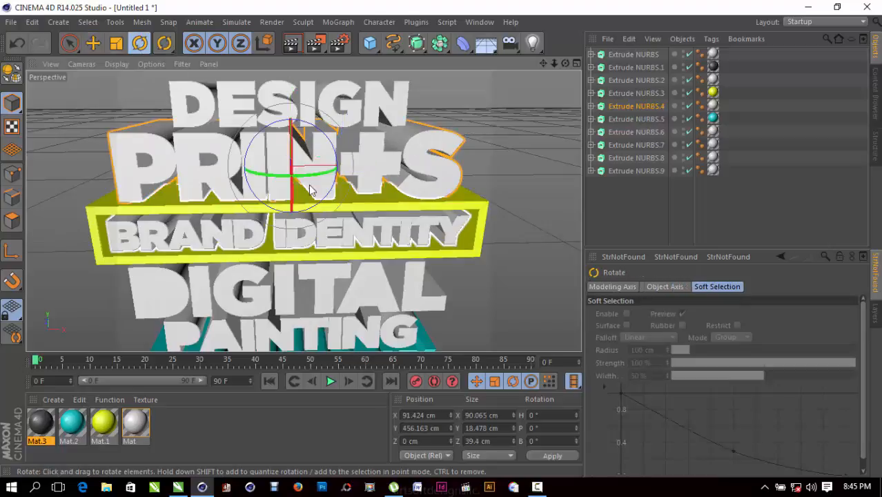
drag(319, 184, 345, 171)
scroll(283, 202, down, 2)
scroll(284, 201, down, 3)
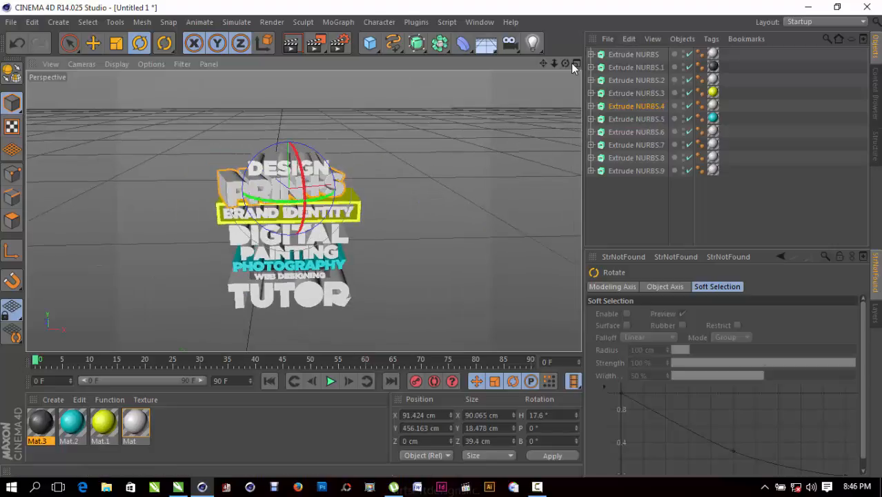
drag(565, 63, 565, 47)
scroll(189, 138, up, 2)
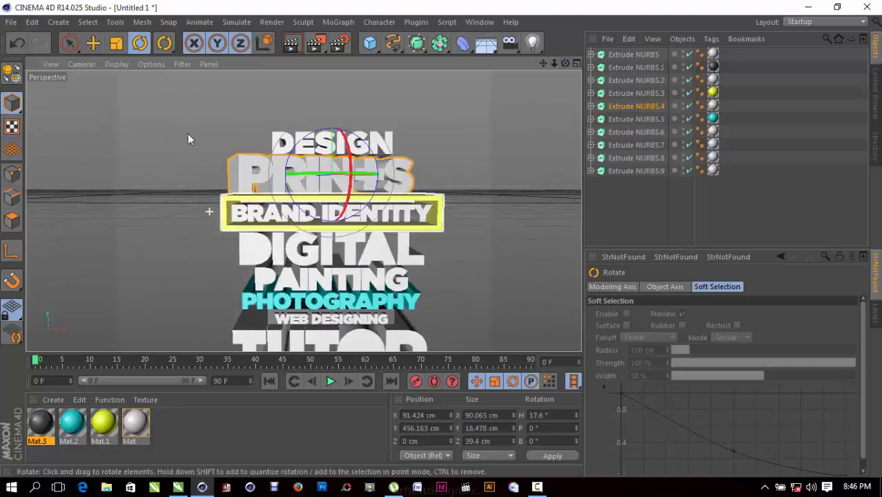
click(69, 43)
click(455, 193)
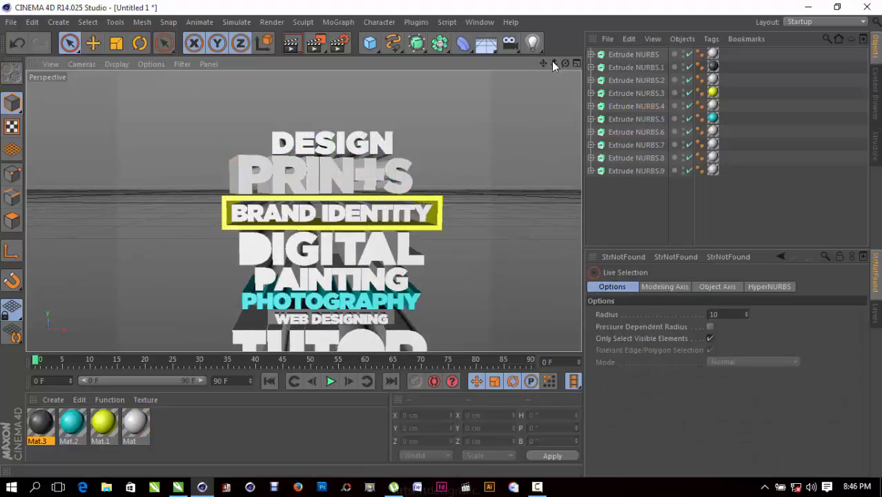
drag(543, 63, 519, 25)
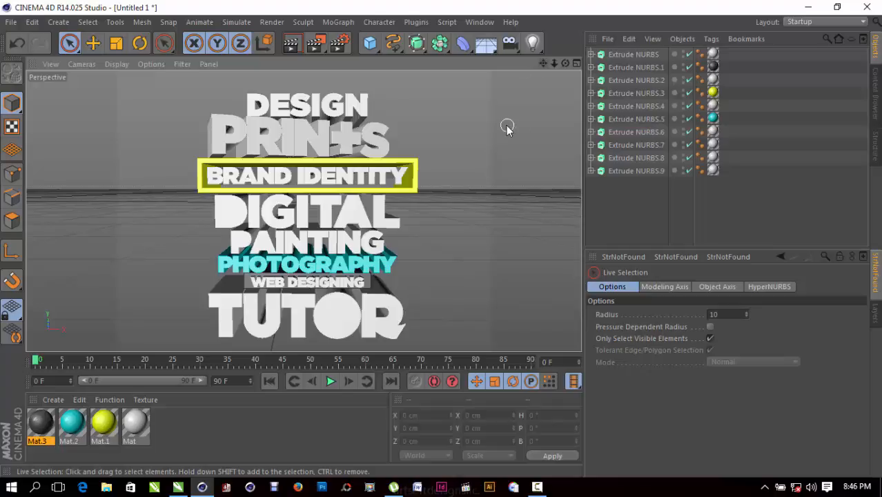
Add a plane to the scene and shorten its height to about 140 cm.
scroll(505, 126, down, 4)
mouse_move(543, 63)
mouse_down()
mouse_move(514, 98)
mouse_move(345, 49)
mouse_up()
click(374, 49)
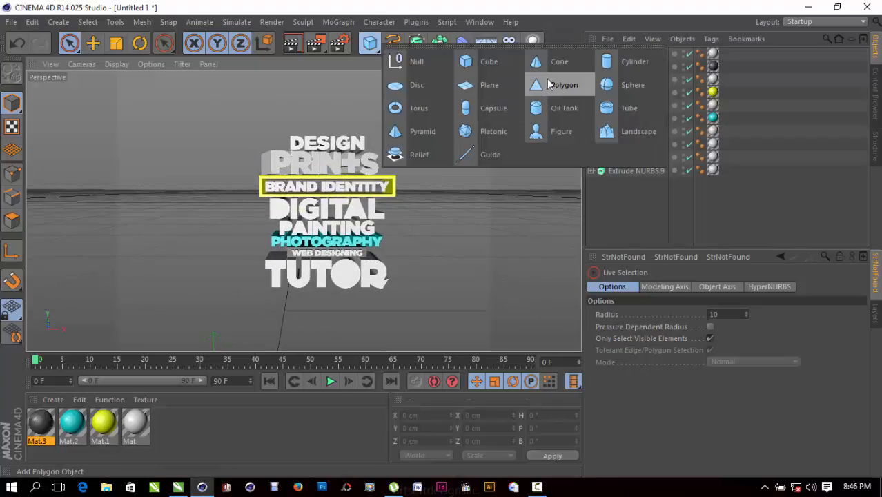
click(488, 86)
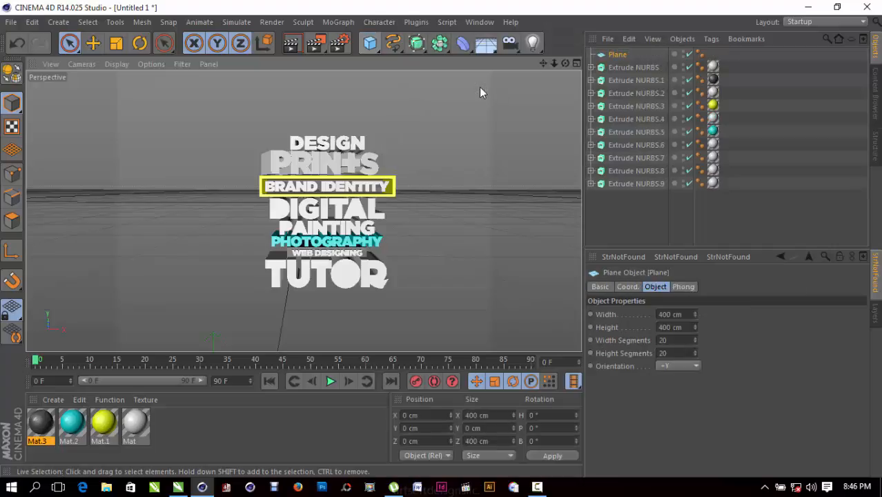
scroll(500, 103, down, 2)
drag(565, 63, 526, 117)
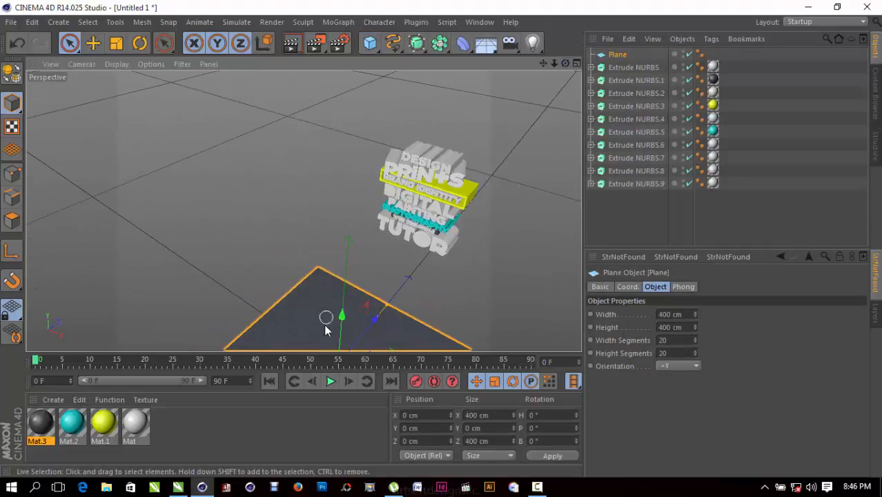
drag(393, 302, 334, 316)
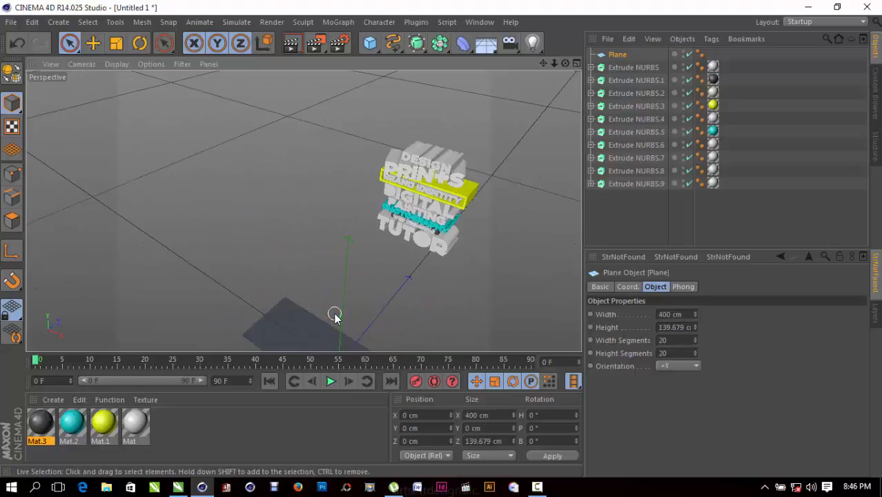
Narrow the plane to about 225 cm wide and move it above the lettering, at X about 68 cm and Y about 510 cm.
click(378, 236)
click(334, 338)
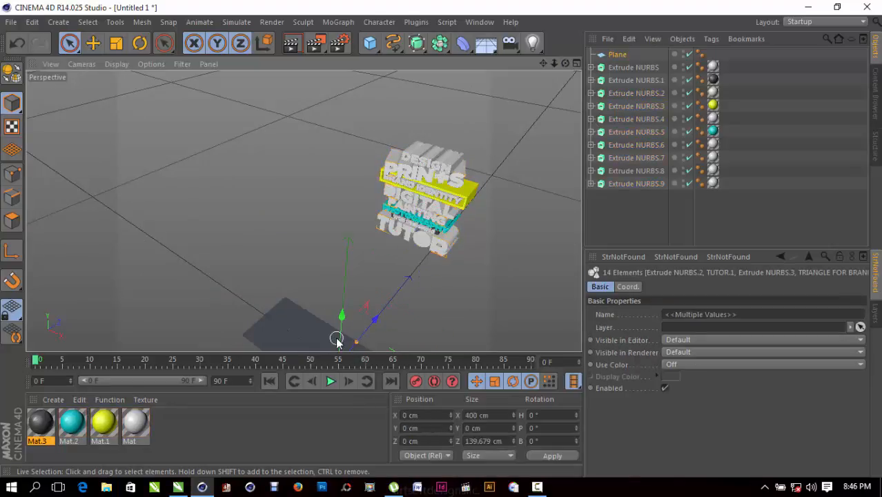
drag(342, 324, 365, 296)
drag(432, 141, 461, 140)
scroll(385, 126, down, 3)
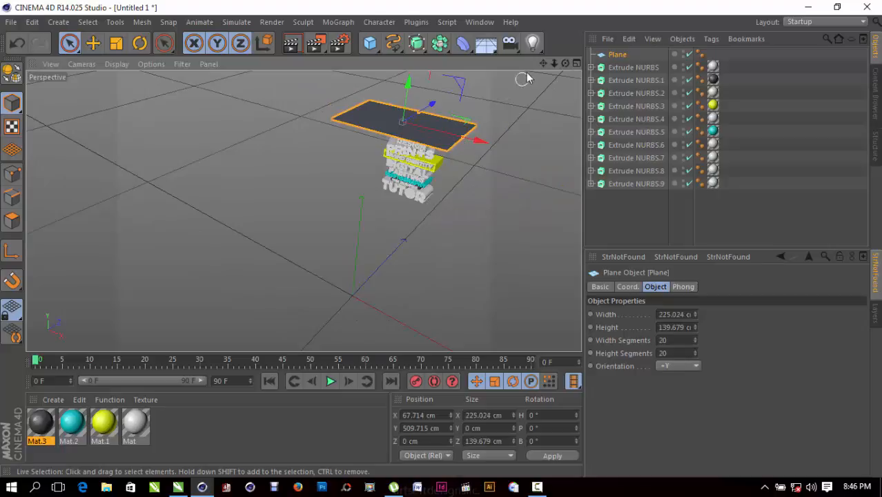
Raise the plane to Y about 610 cm and center it over the lettering at X about 91 cm.
drag(543, 64, 454, 122)
drag(555, 63, 532, 111)
mouse_move(327, 85)
mouse_down()
mouse_move(329, 7)
mouse_move(328, 86)
mouse_up()
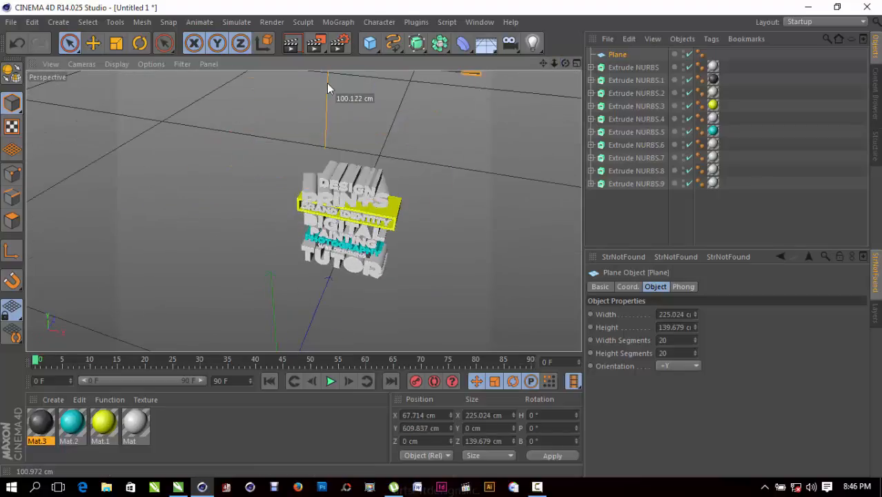
scroll(348, 112, down, 6)
drag(410, 97, 426, 98)
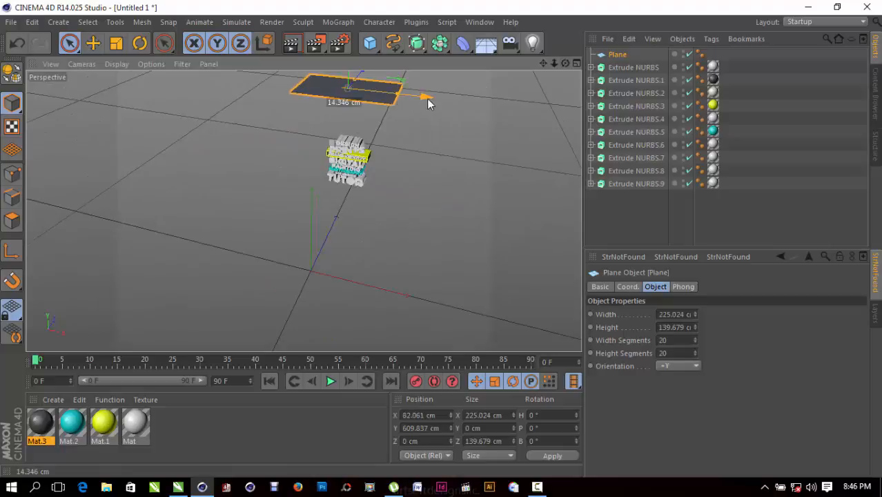
scroll(384, 163, up, 4)
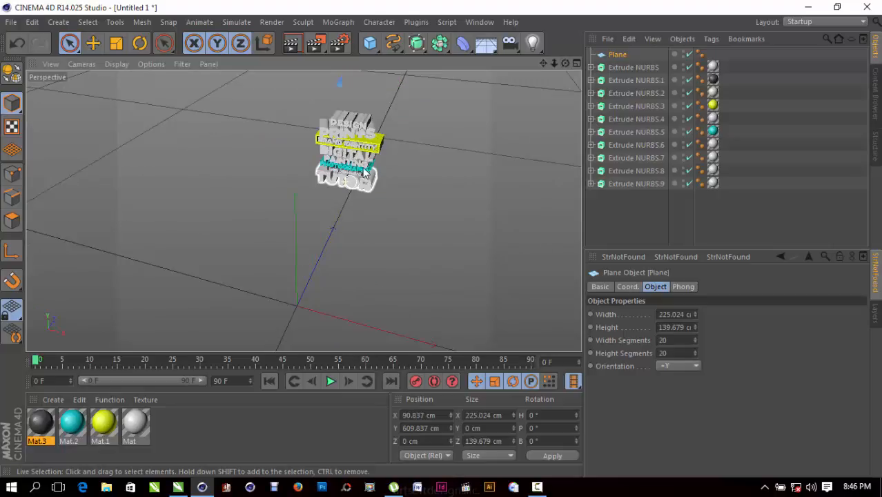
Create a material with Color and Specular disabled and Luminance enabled at 160% brightness.
double_click(166, 430)
double_click(40, 421)
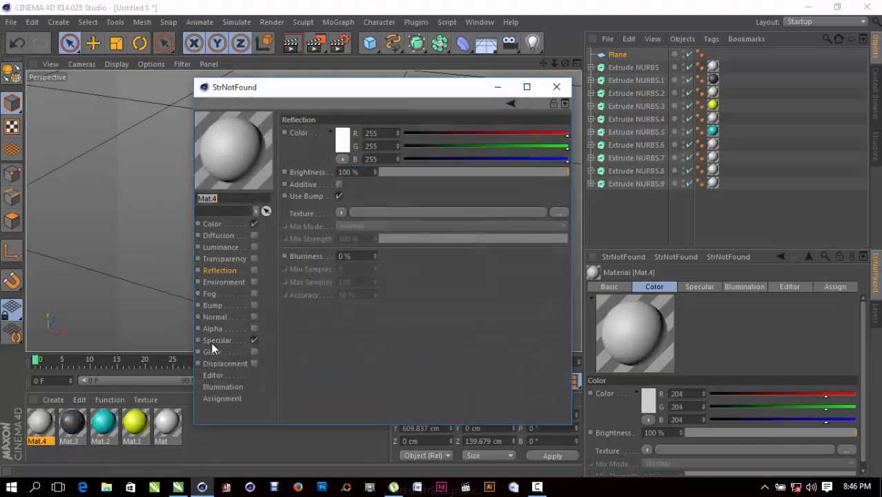
click(216, 224)
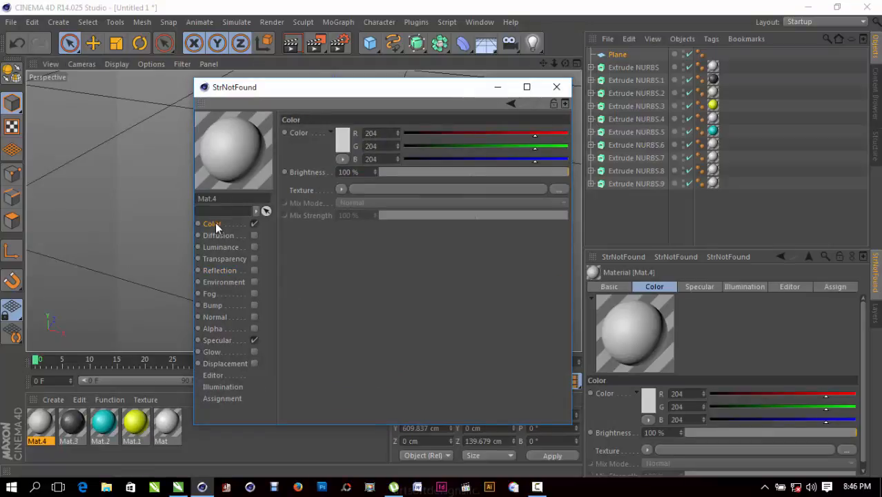
click(254, 223)
click(253, 339)
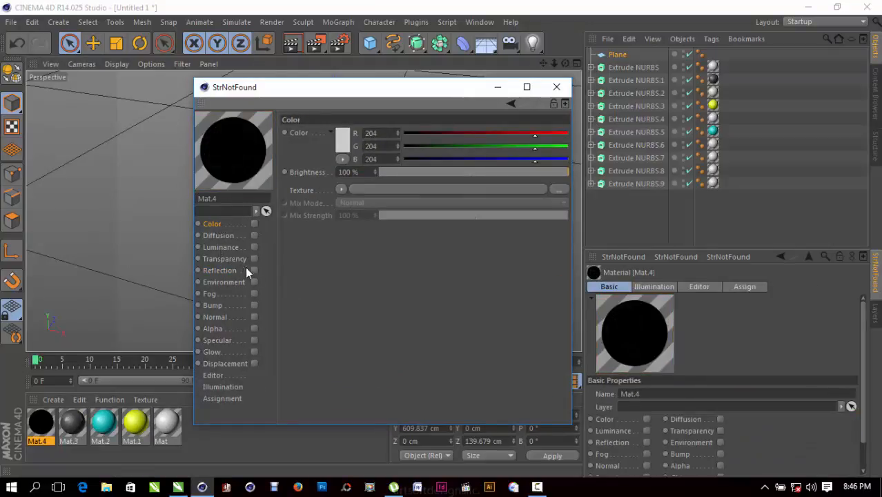
click(253, 247)
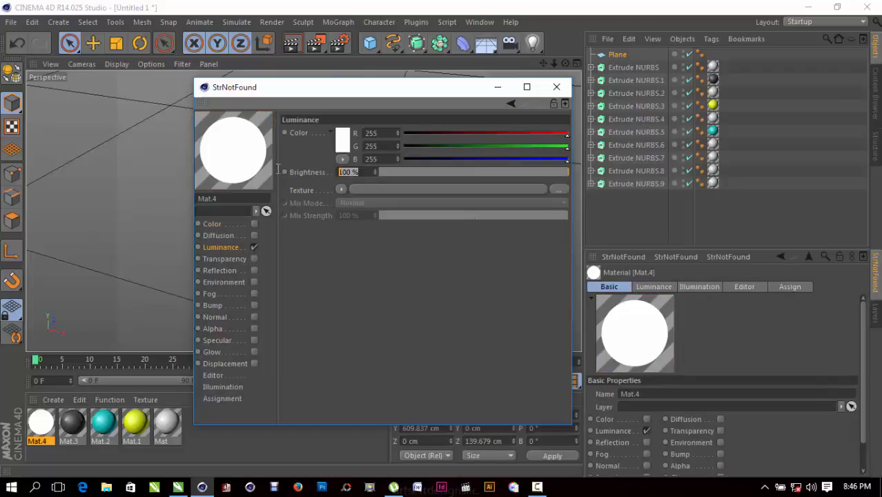
text(160)
key(Return)
click(555, 87)
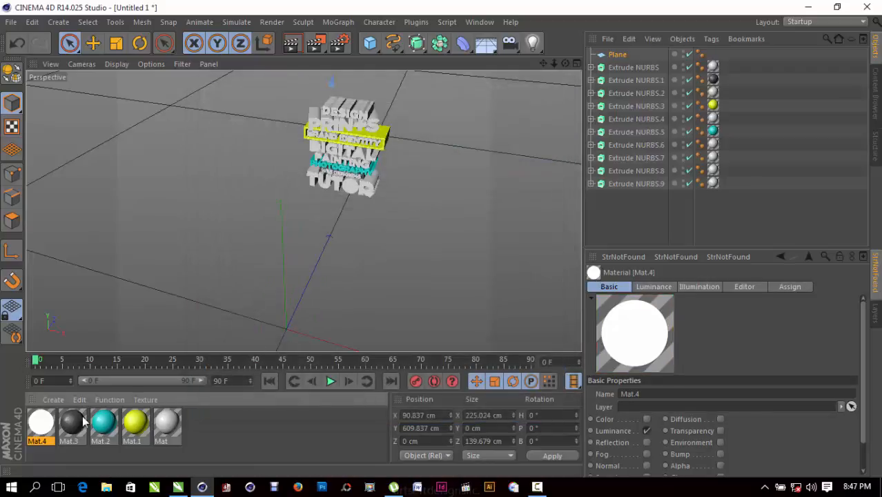
Apply the luminous white material to the plane and duplicate the plane beside it at X about 330 cm.
drag(621, 57, 619, 55)
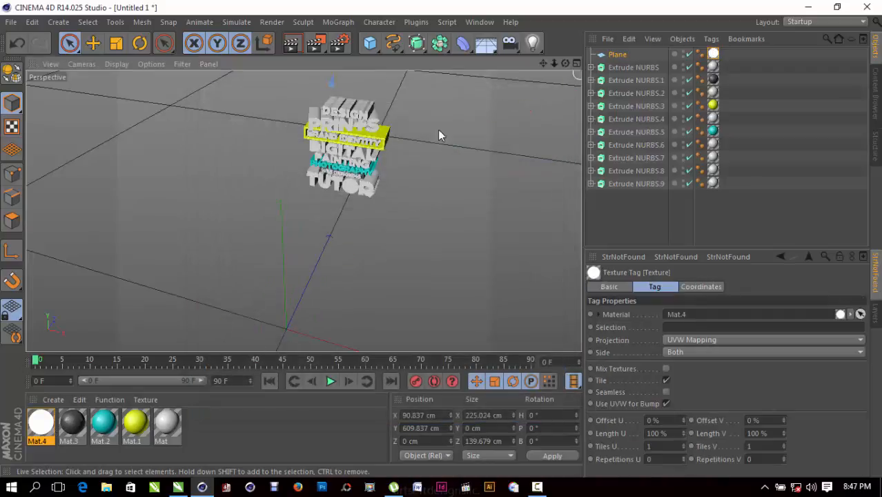
scroll(461, 114, down, 3)
drag(543, 64, 501, 187)
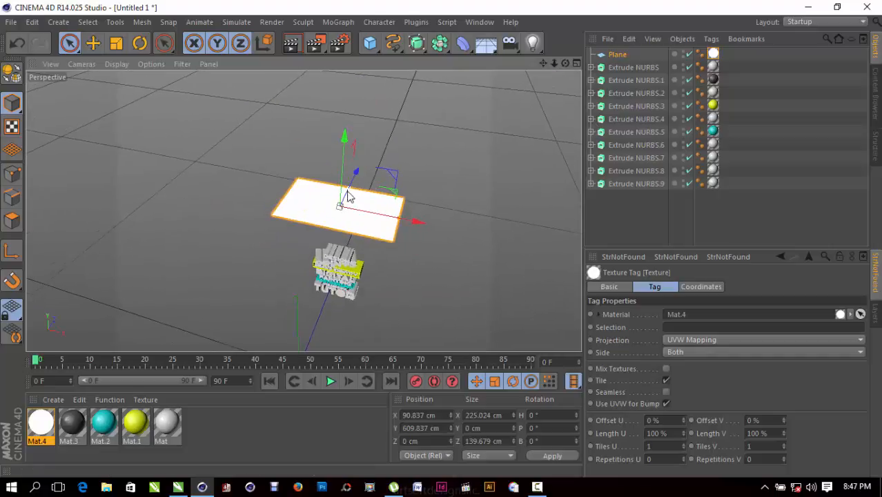
drag(414, 222, 558, 248)
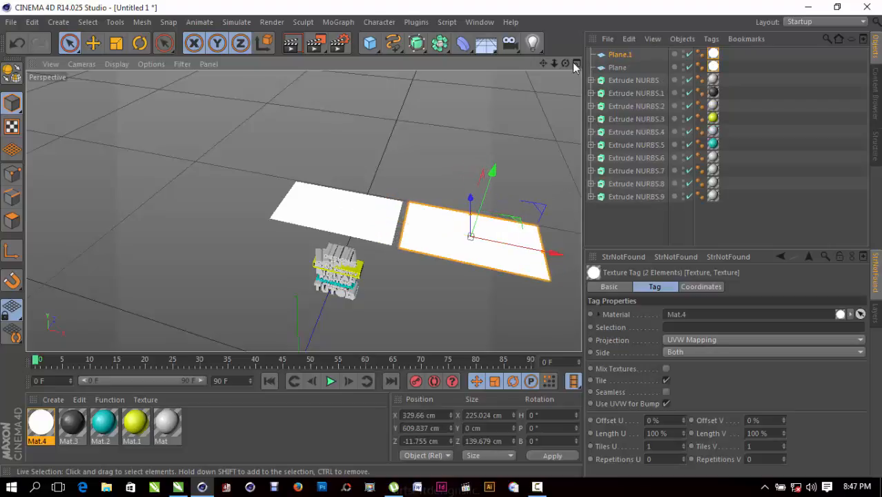
Rotate the duplicated plane to a 90° bank so it stands upright beside the lettering.
drag(566, 65, 495, 32)
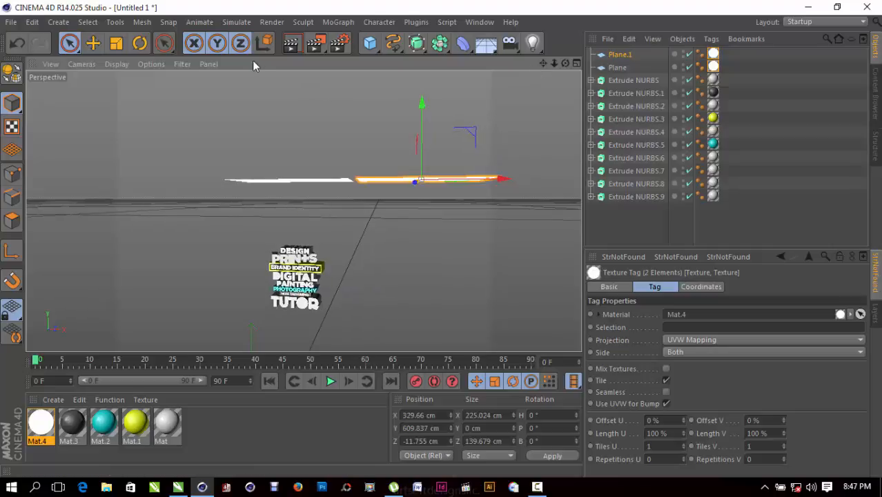
click(138, 44)
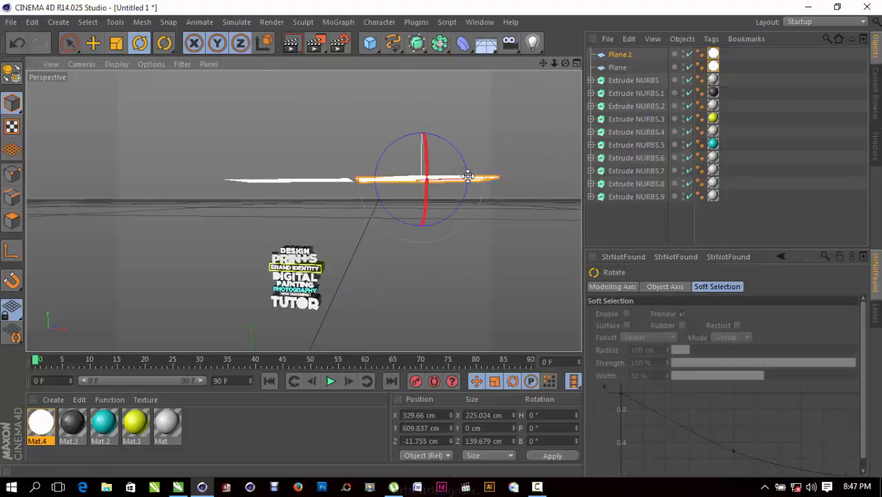
drag(467, 177, 482, 163)
key(ctrl+z)
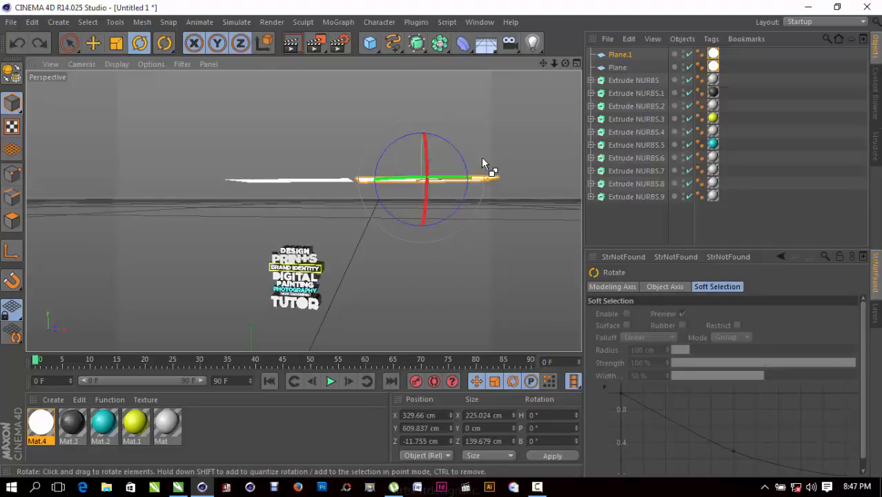
drag(565, 64, 506, 94)
drag(452, 191, 435, 298)
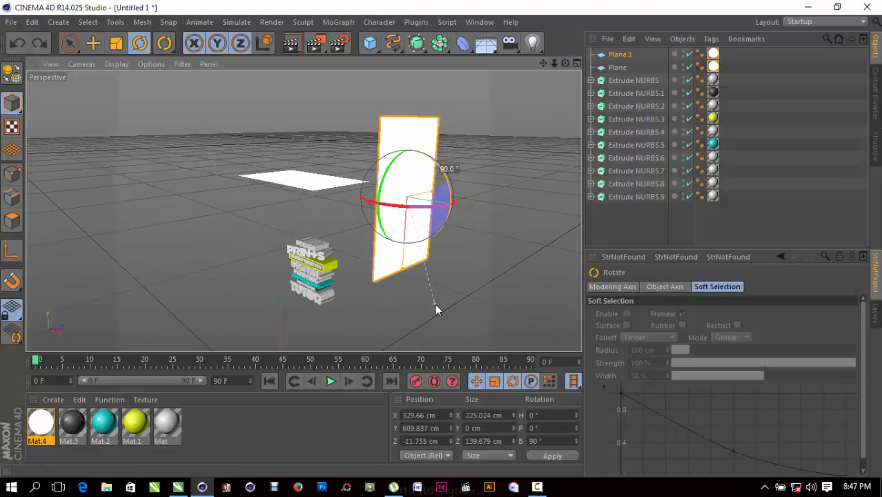
Lower the upright plane to Y about 504 cm and bring it closer to the lettering at X about 296 cm.
click(69, 42)
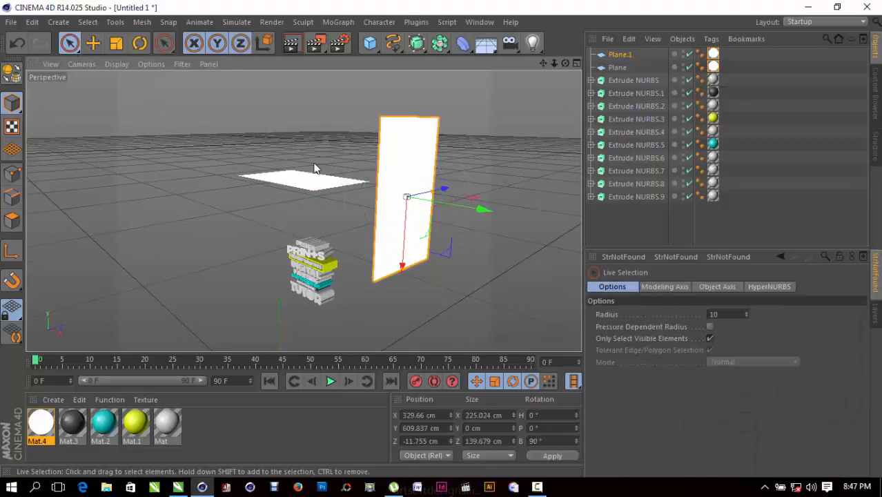
drag(399, 274, 394, 338)
drag(477, 288, 456, 282)
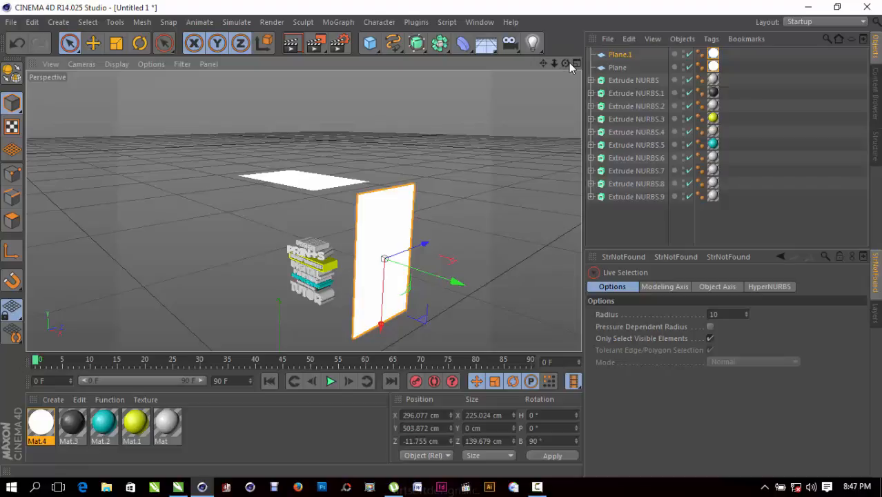
Duplicate the upright luminous plane and place the copy on the opposite side of the lettering.
drag(565, 63, 607, 43)
drag(394, 312, 394, 341)
drag(468, 265, 270, 305)
Duplicate the overhead luminous plane and lower the copy beneath the lettering to Y about 249 cm.
click(331, 181)
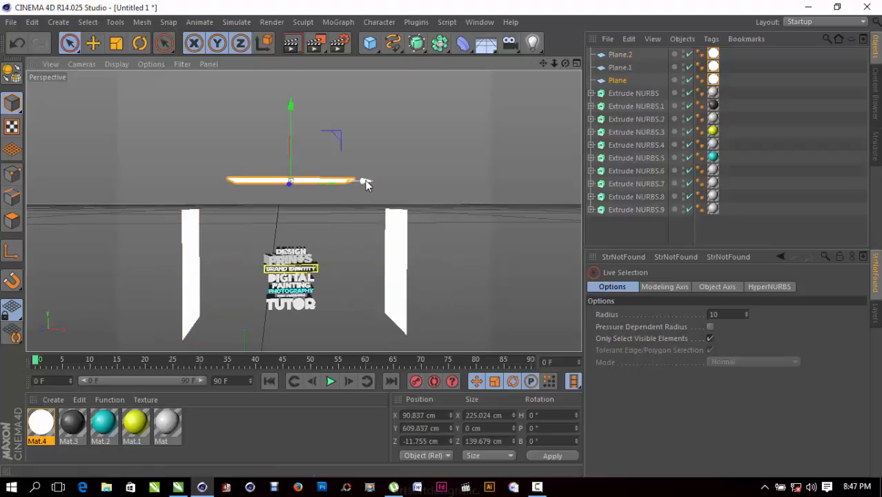
drag(293, 142, 327, 293)
scroll(276, 274, up, 3)
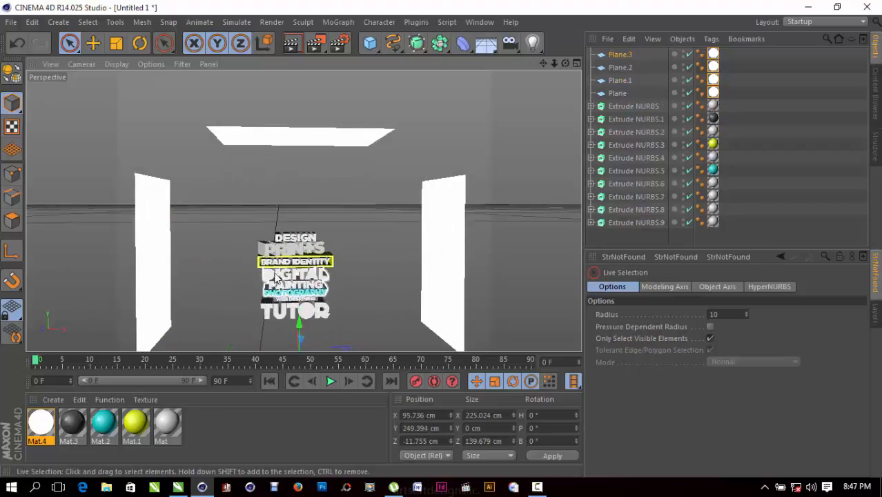
scroll(275, 276, up, 6)
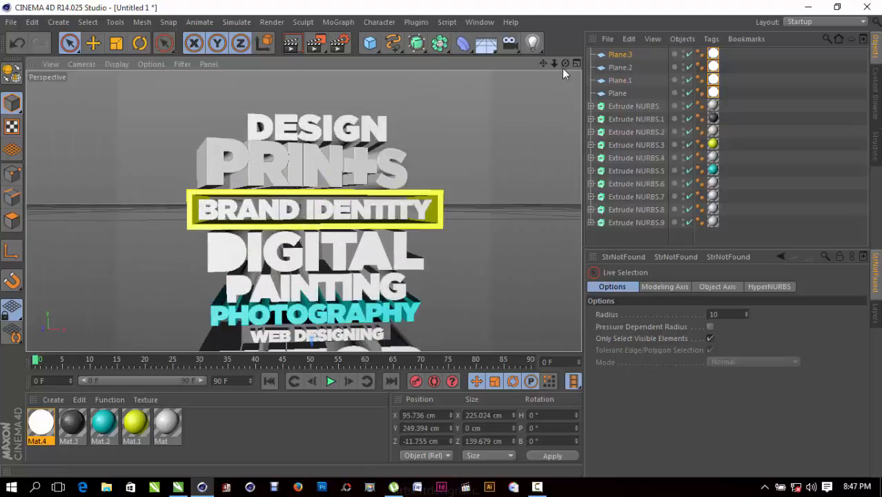
scroll(556, 71, down, 5)
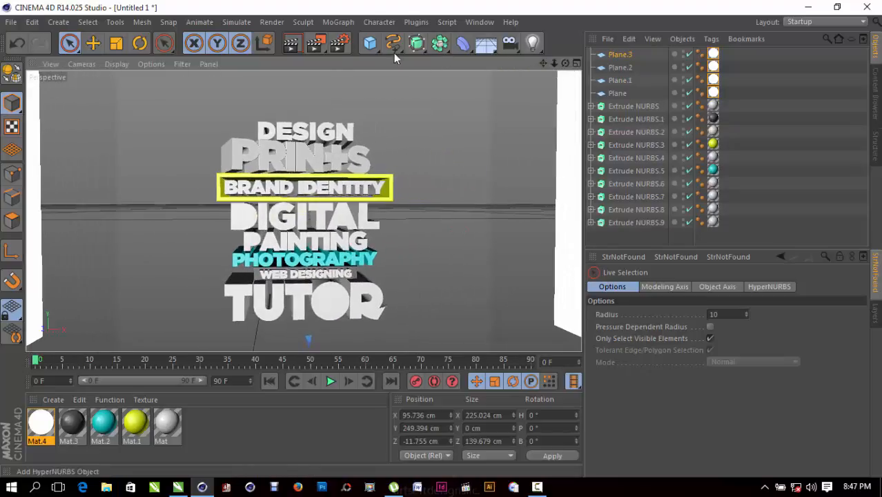
Set the render output size units to inches and the resolution to 300 pixels per inch.
click(339, 43)
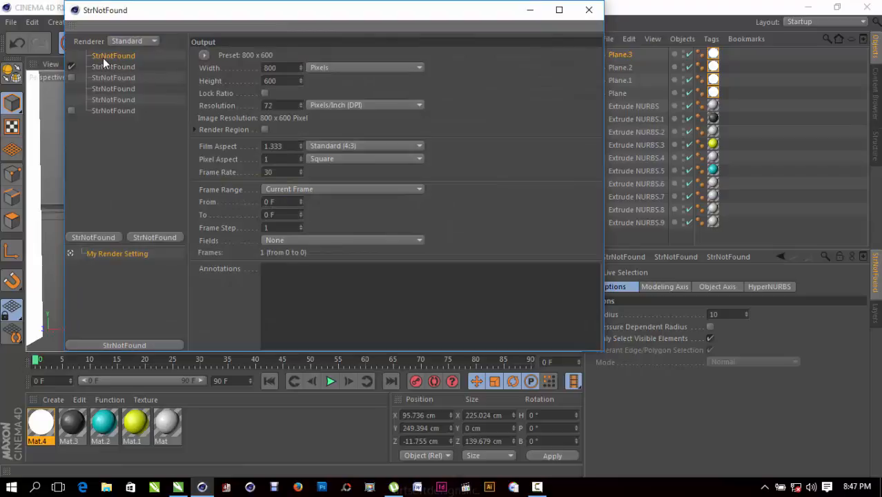
click(325, 69)
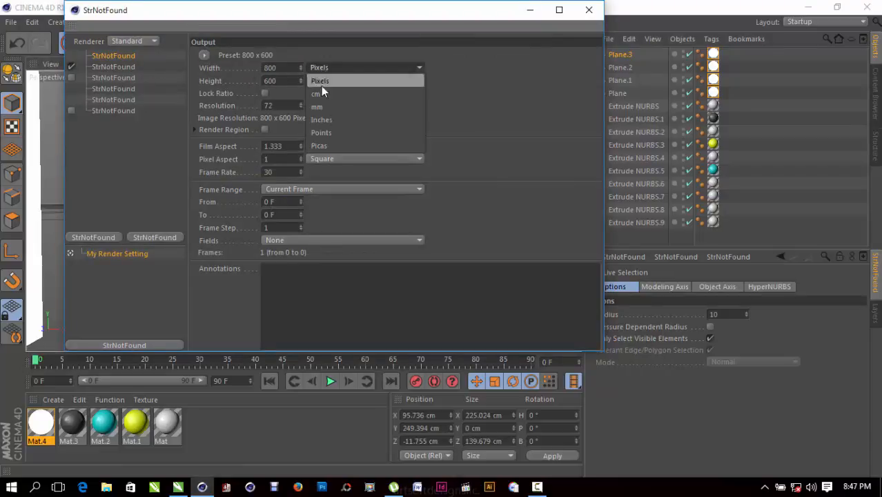
click(324, 120)
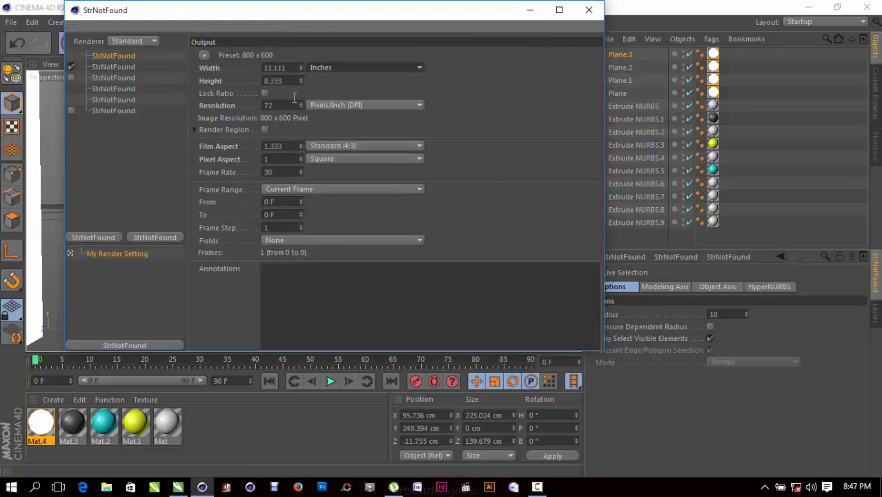
double_click(285, 104)
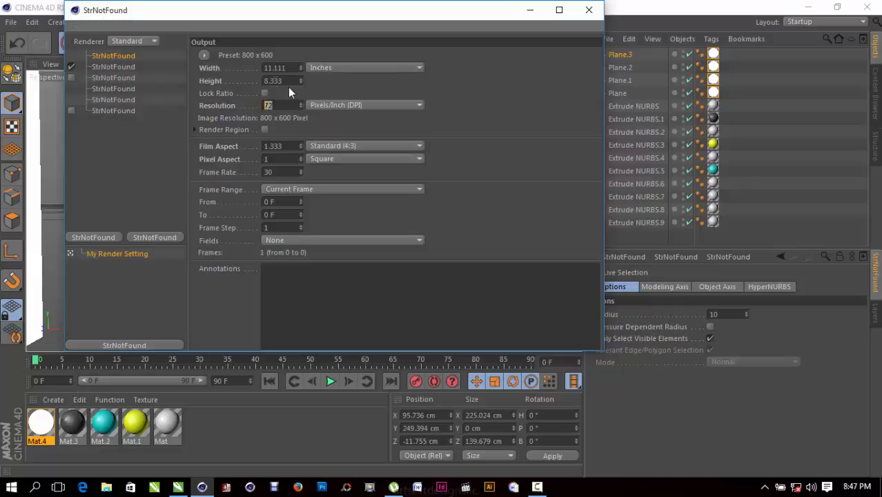
text(300)
key(Return)
Enable Alpha Channel, Straight Alpha and Separate Alpha in the render's image save settings.
click(112, 78)
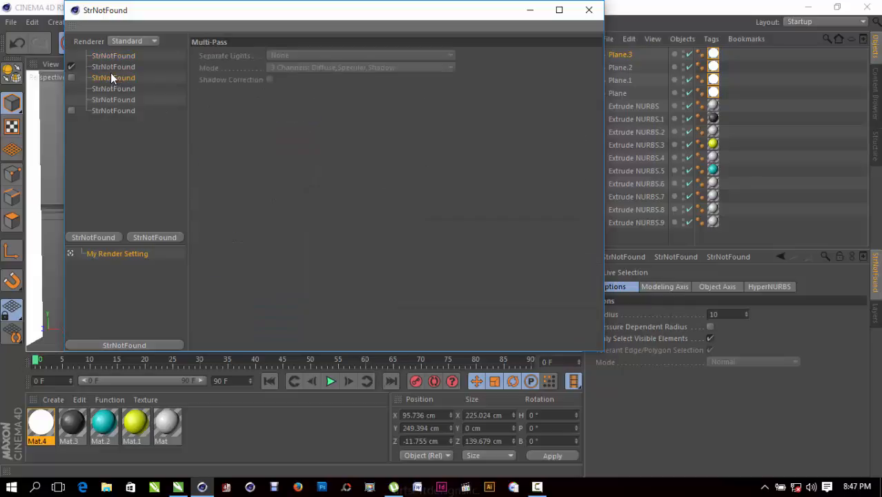
click(112, 67)
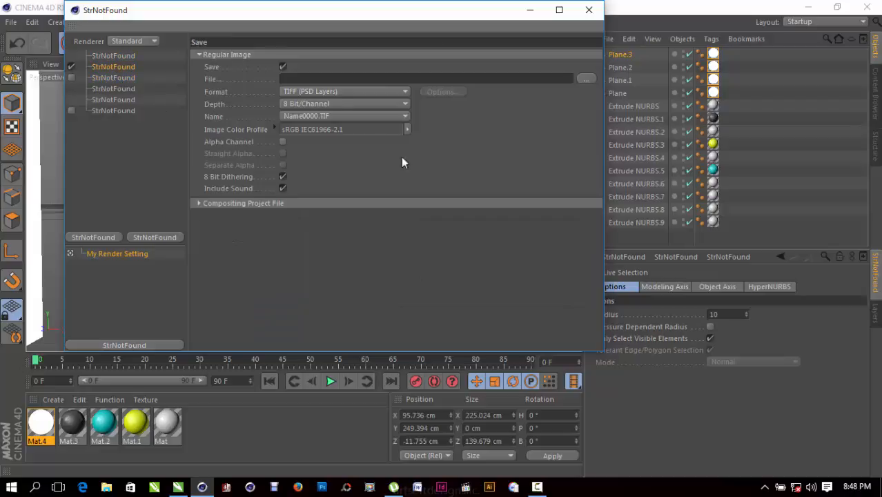
click(282, 142)
click(283, 153)
click(283, 165)
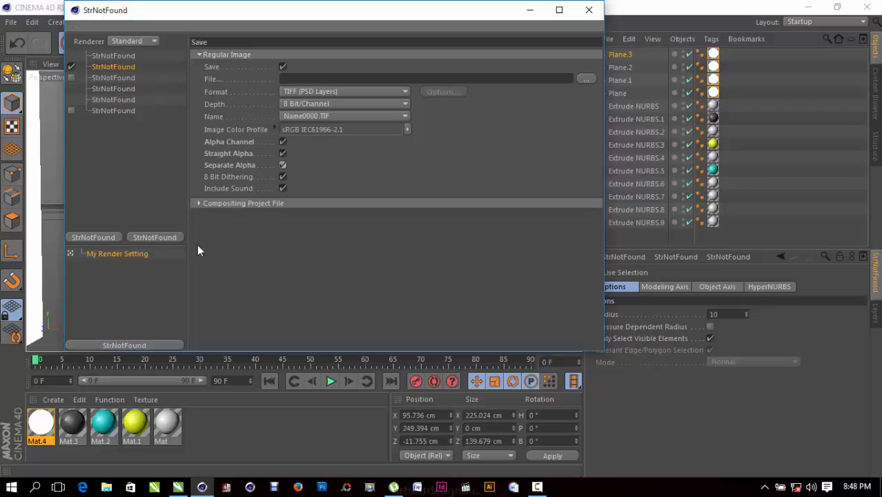
Add the Global Illumination effect to the render settings and set its sampling to Low.
click(113, 238)
click(155, 290)
click(306, 80)
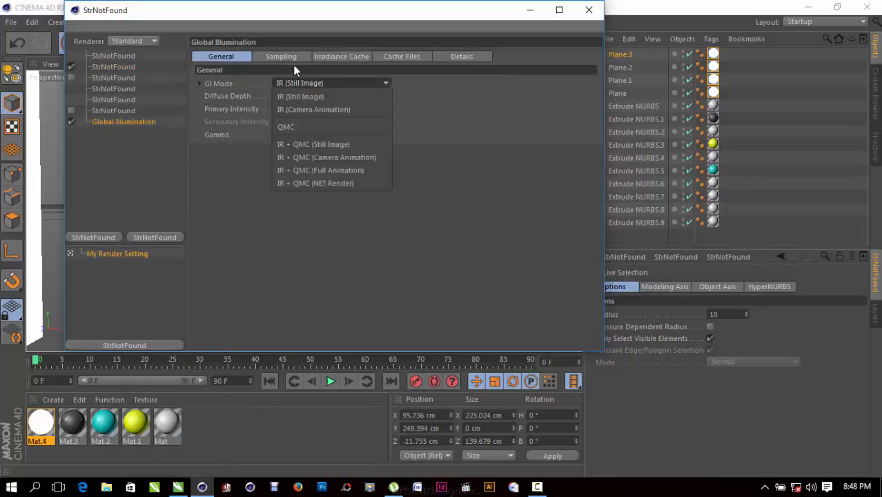
click(291, 69)
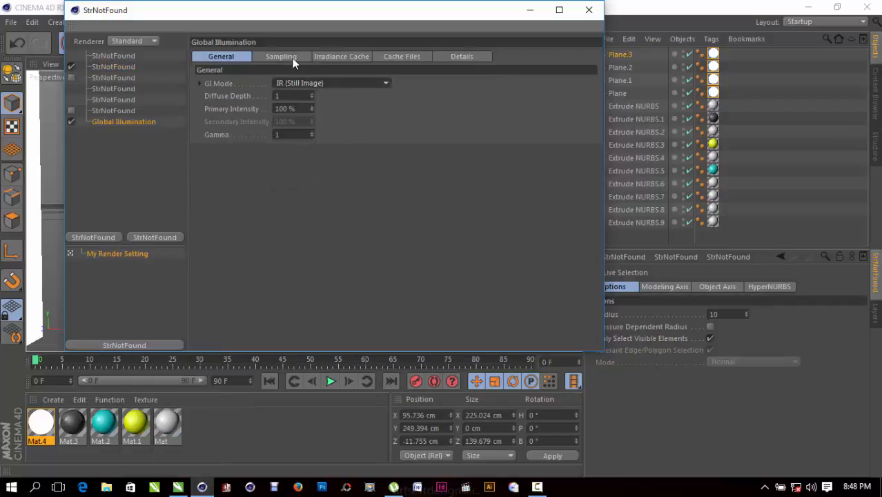
click(291, 58)
click(309, 82)
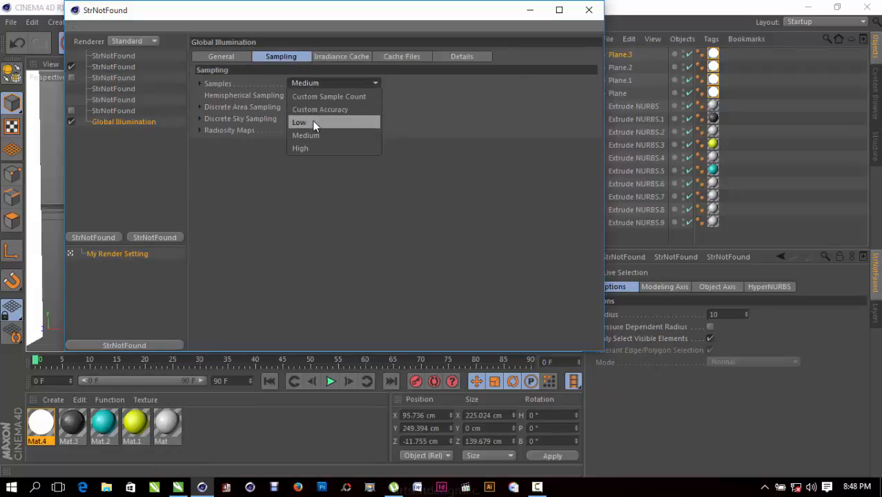
click(308, 122)
Set the Global Illumination irradiance cache Record Density to Low.
click(330, 58)
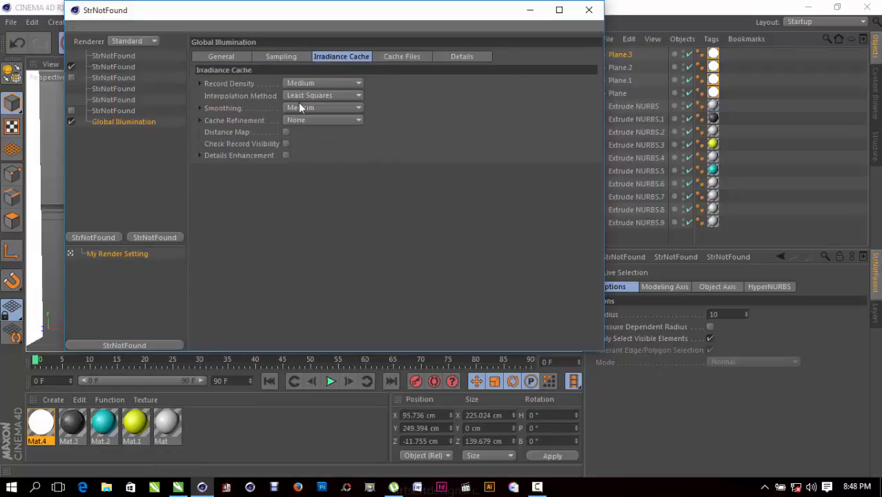
click(299, 86)
click(307, 124)
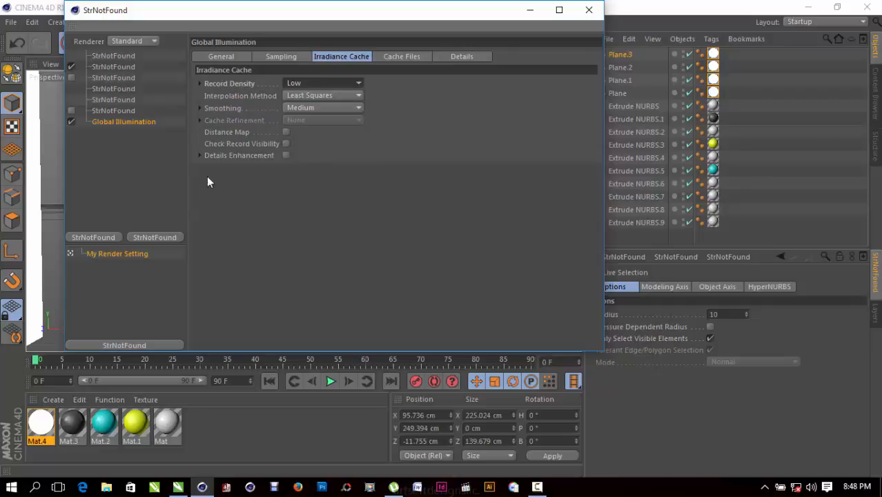
Add the Ambient Occlusion effect with its default settings and close the render settings.
click(96, 238)
click(169, 207)
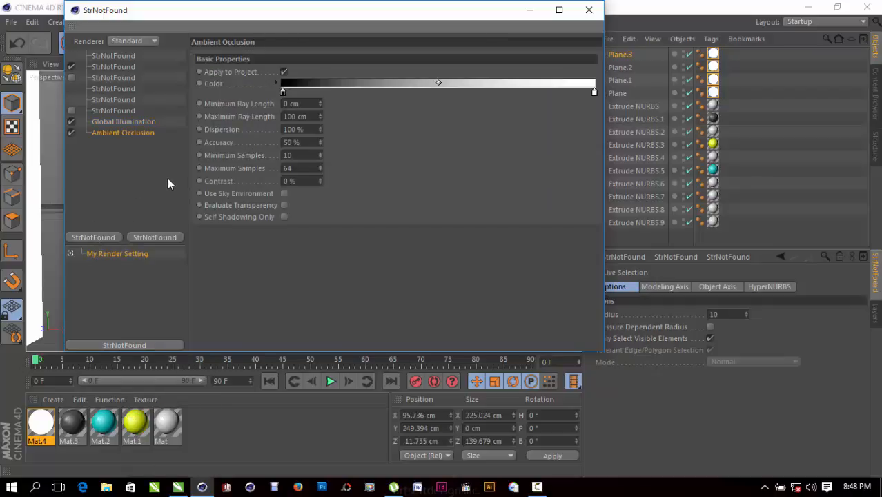
click(180, 174)
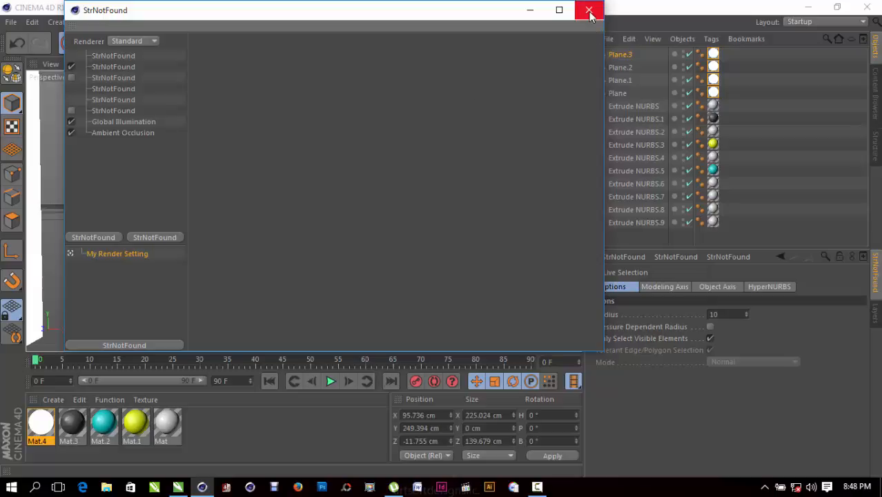
click(588, 11)
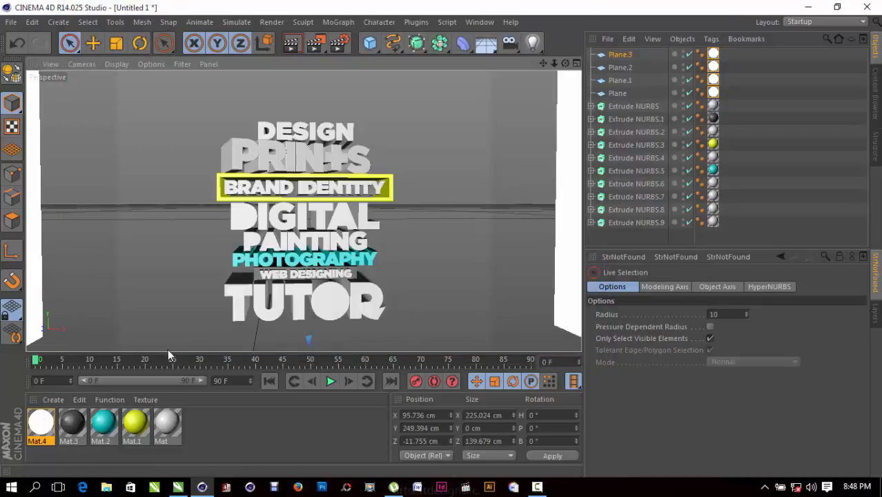
Test-render the active view to check the lettering lit only by the luminous planes.
drag(565, 63, 566, 91)
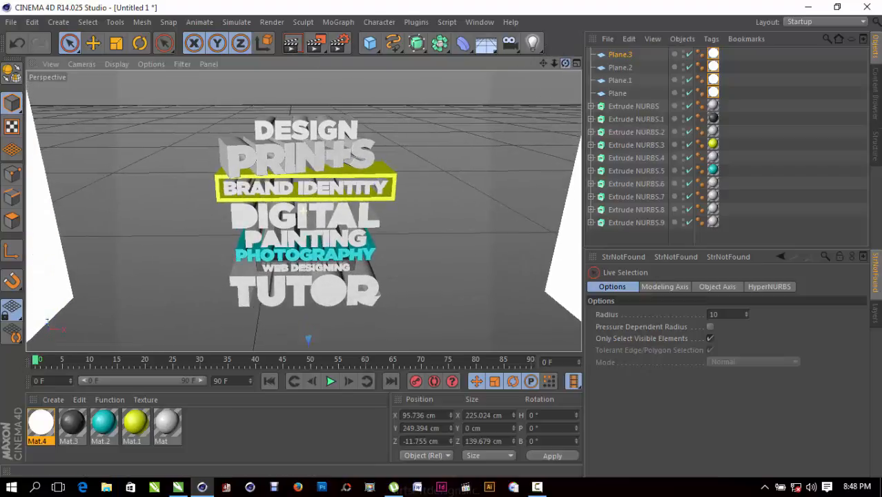
click(291, 44)
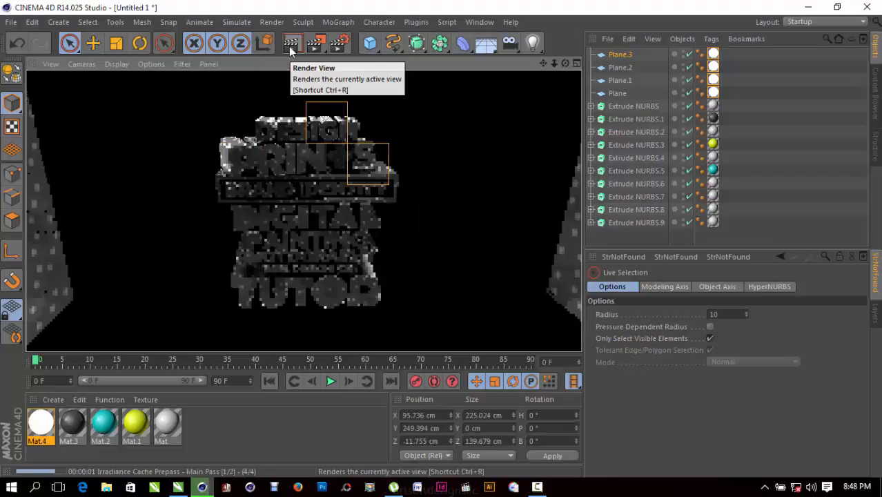
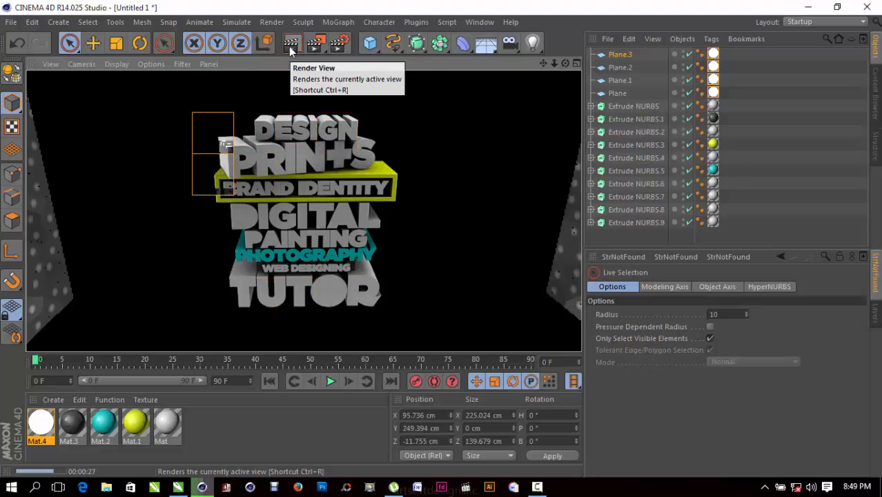
click(422, 261)
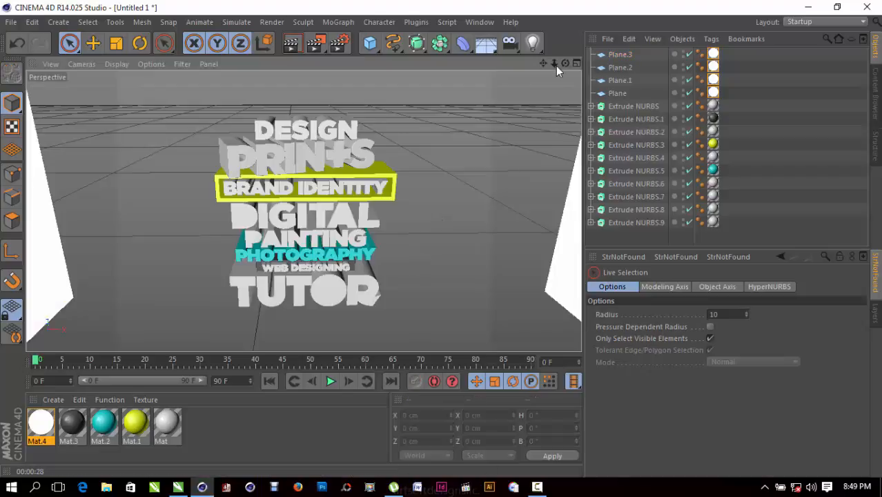
Add an Omni light to the scene and raise it to Y about 362 cm, level with the lettering.
drag(555, 64, 531, 96)
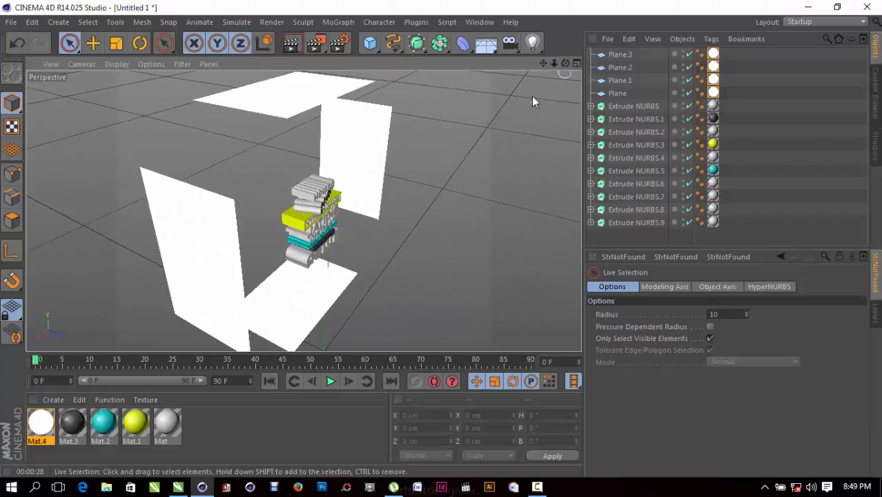
click(538, 41)
scroll(407, 214, down, 3)
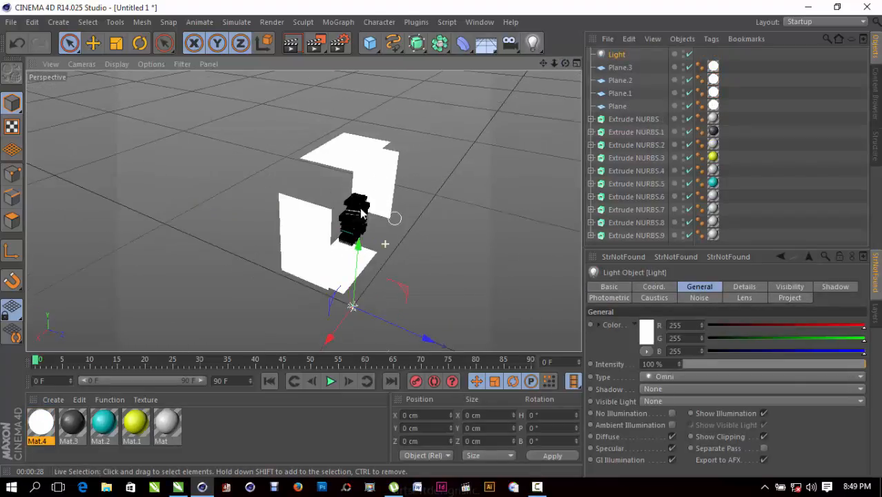
click(421, 248)
click(617, 55)
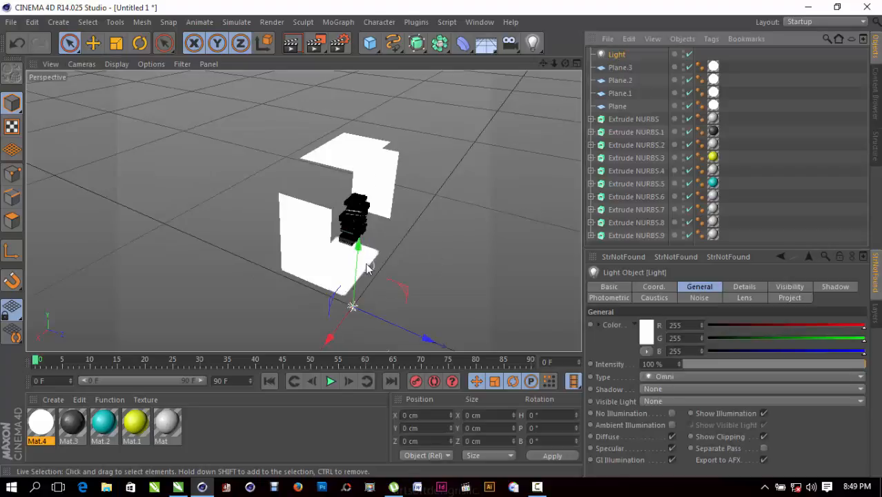
drag(366, 268, 373, 180)
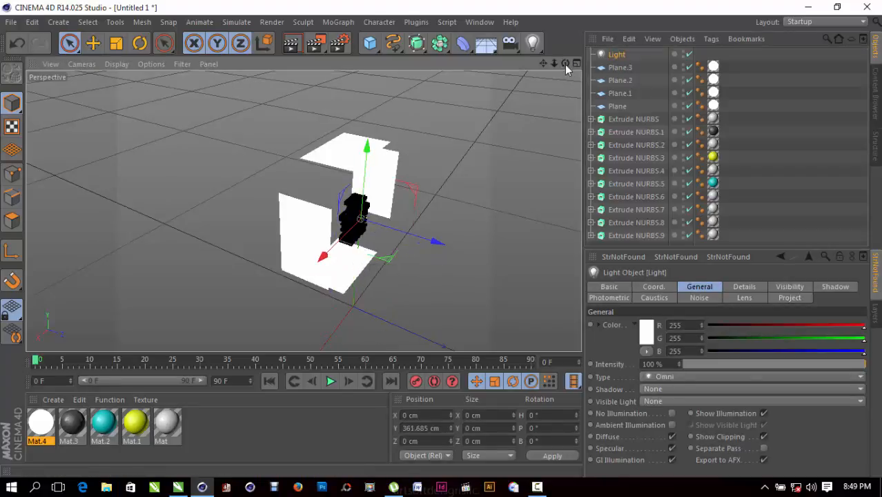
Move the light in depth away from the lettering to X about 48 cm, Y about 423 cm and Z about 304 cm.
drag(565, 64, 532, 69)
drag(433, 240, 563, 278)
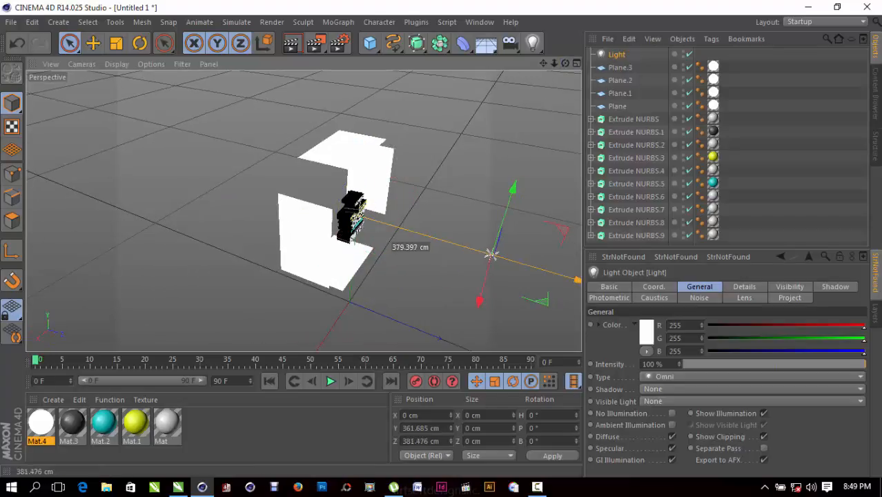
drag(490, 255, 502, 256)
drag(478, 301, 492, 318)
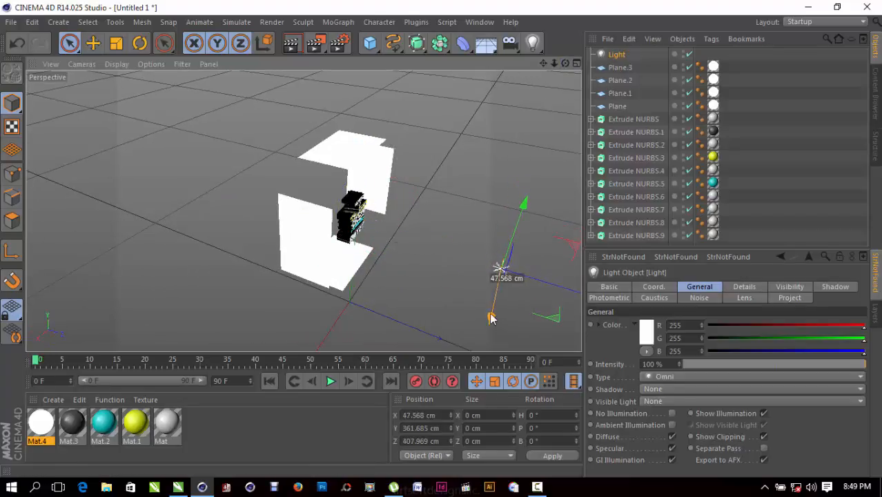
drag(524, 203, 528, 177)
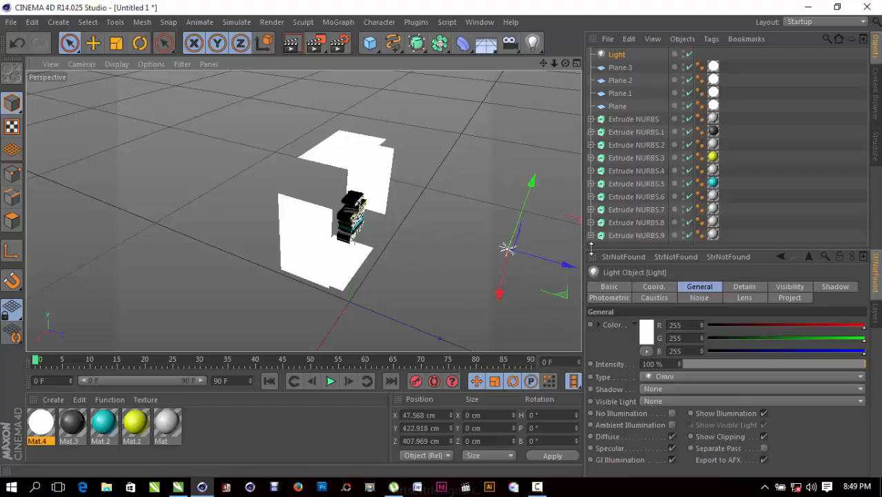
drag(552, 263, 519, 276)
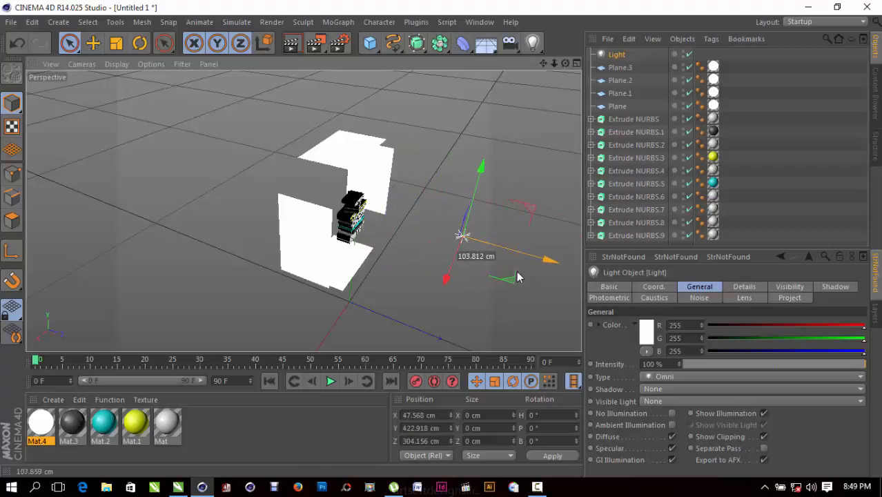
Test-render the front view of the lettering to check the effect of the added light.
drag(565, 63, 717, 11)
scroll(70, 319, up, 3)
scroll(355, 220, up, 3)
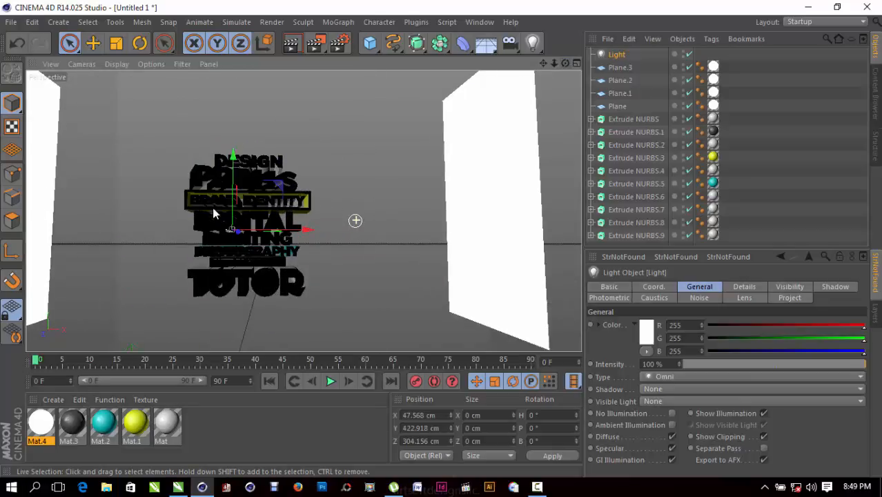
scroll(212, 214, up, 2)
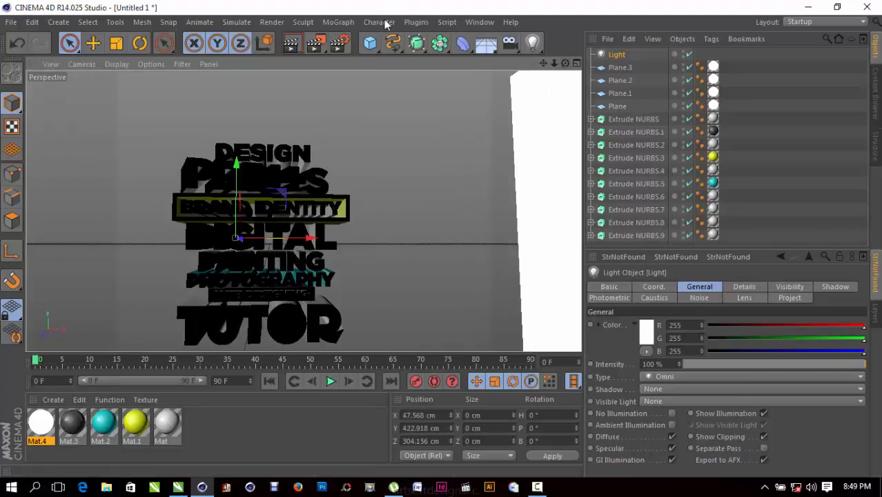
click(293, 43)
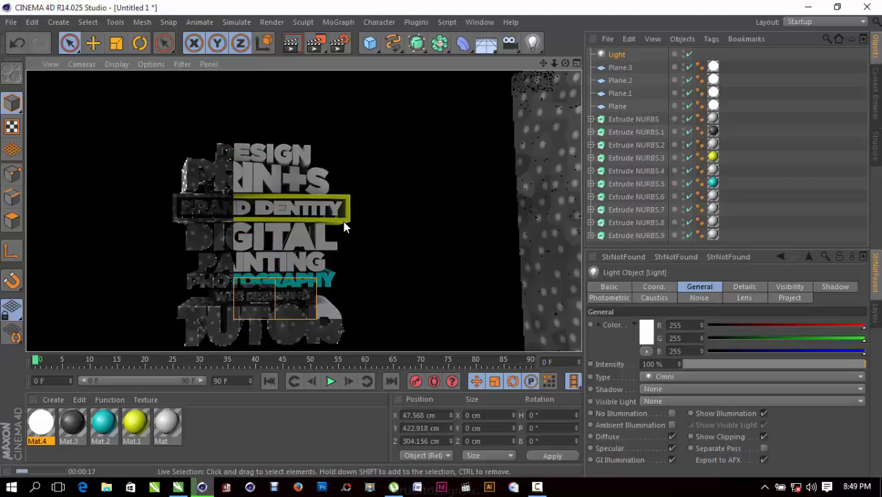
click(394, 203)
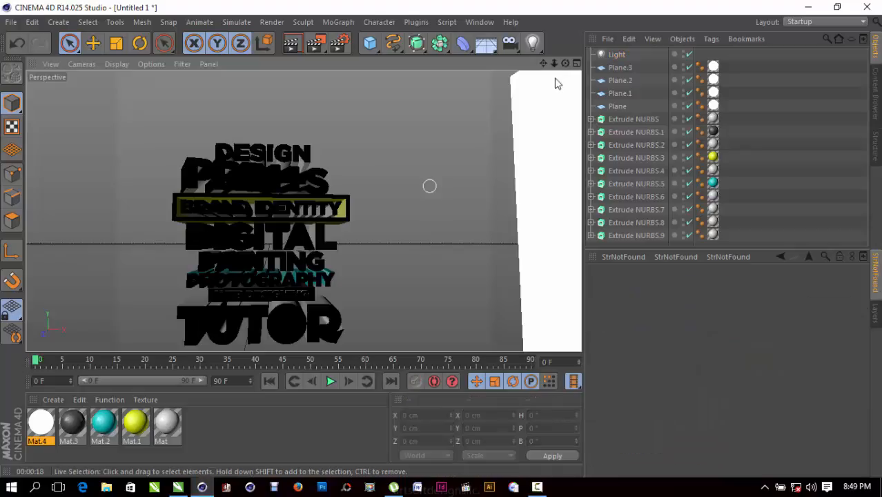
Duplicate the Omni light to the front side of the lettering, placing the copy at Y about 364 cm and Z about -458 cm.
drag(555, 63, 472, 64)
drag(565, 64, 567, 67)
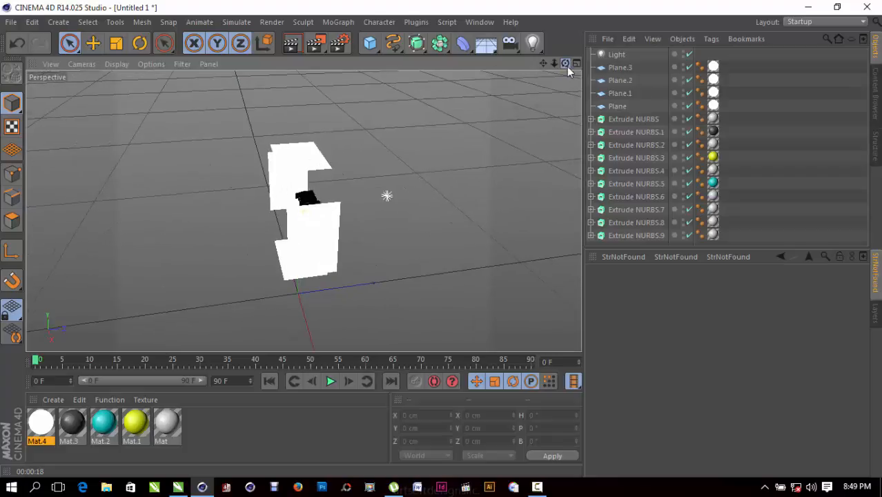
click(616, 56)
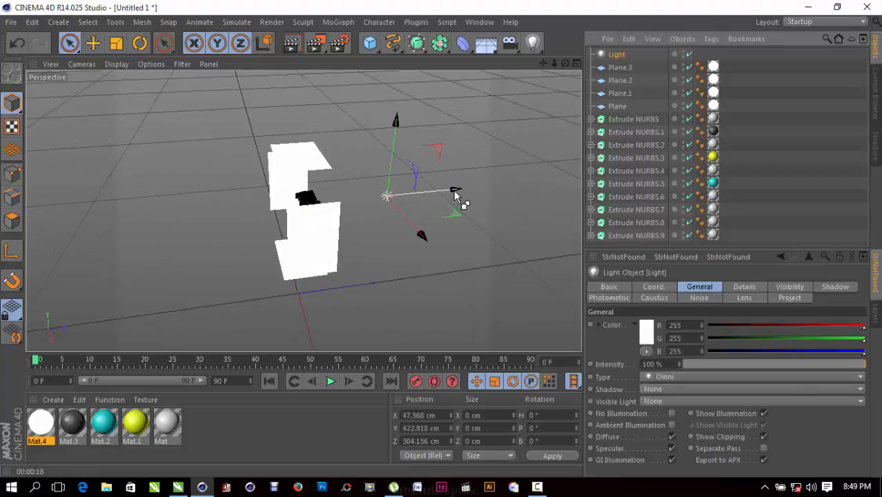
drag(456, 192, 249, 250)
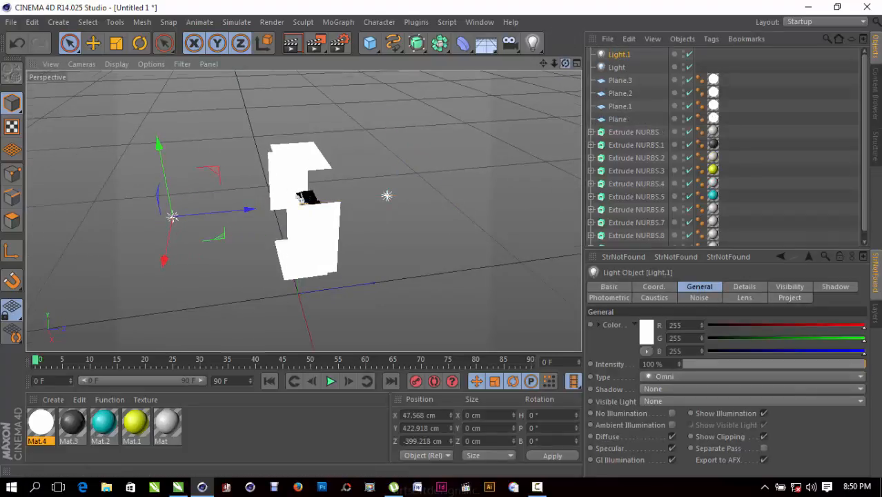
drag(565, 64, 566, 64)
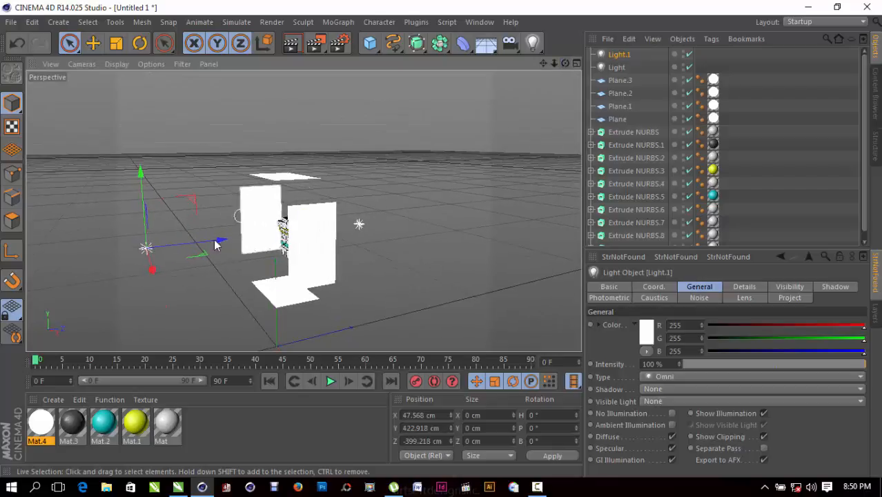
drag(217, 241, 198, 245)
drag(118, 190, 118, 211)
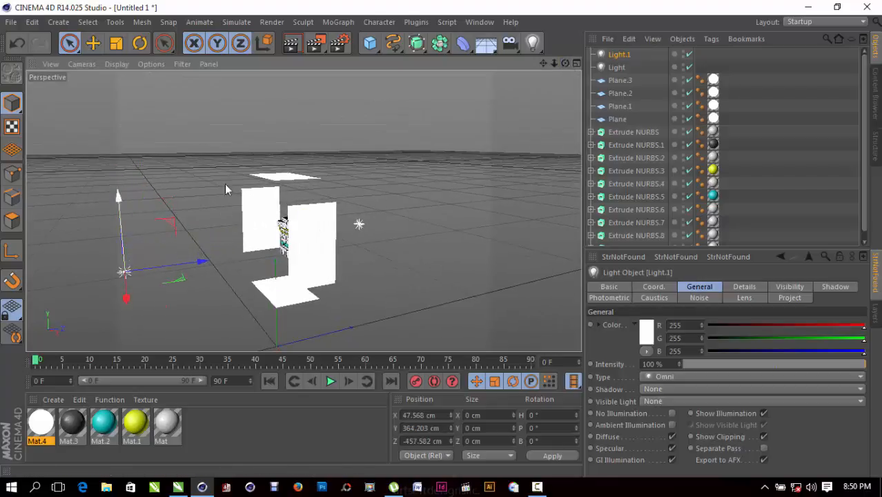
Frame the lettering from a low front angle in the perspective view, comparing the angle with the reference artwork in CorelDRAW.
drag(566, 63, 566, 63)
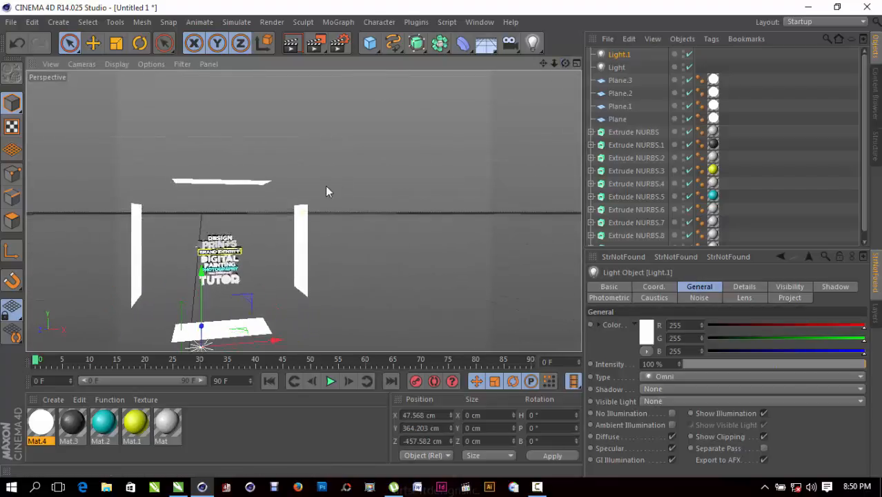
scroll(202, 291, up, 5)
scroll(201, 295, up, 5)
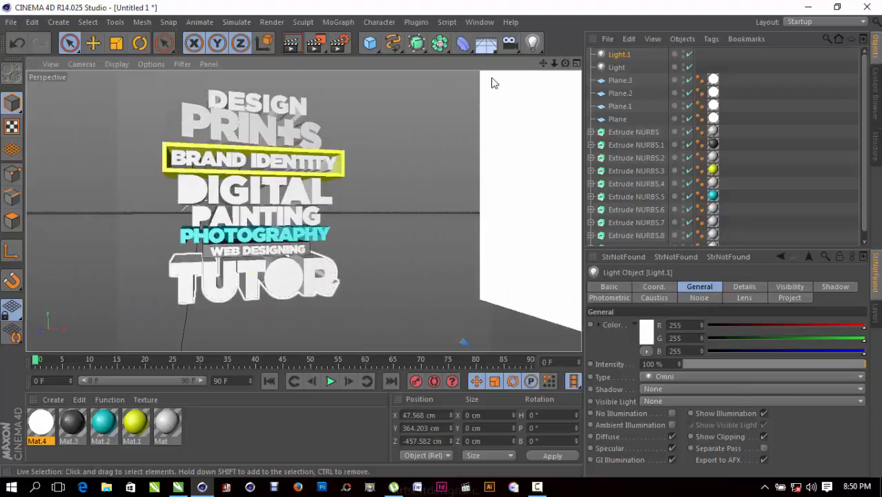
mouse_move(566, 63)
mouse_down()
mouse_move(558, 102)
mouse_move(574, 92)
mouse_up()
drag(434, 204, 462, 205)
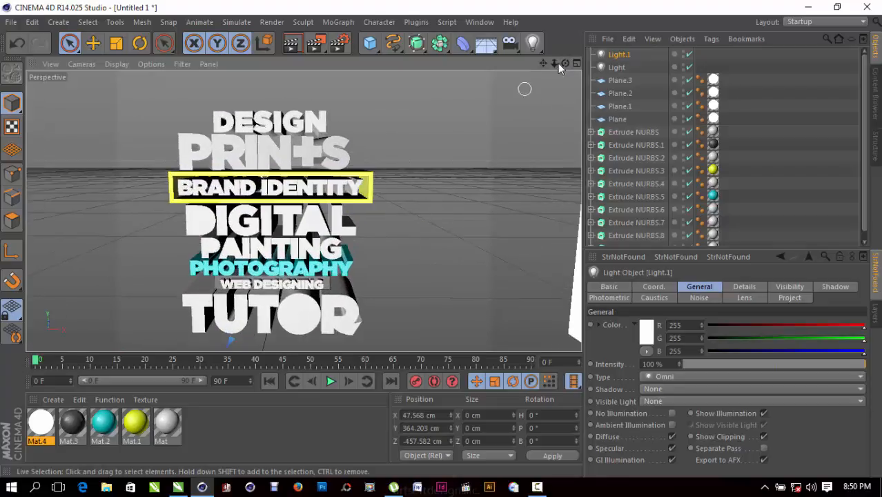
drag(564, 64, 565, 64)
key(alt+Tab)
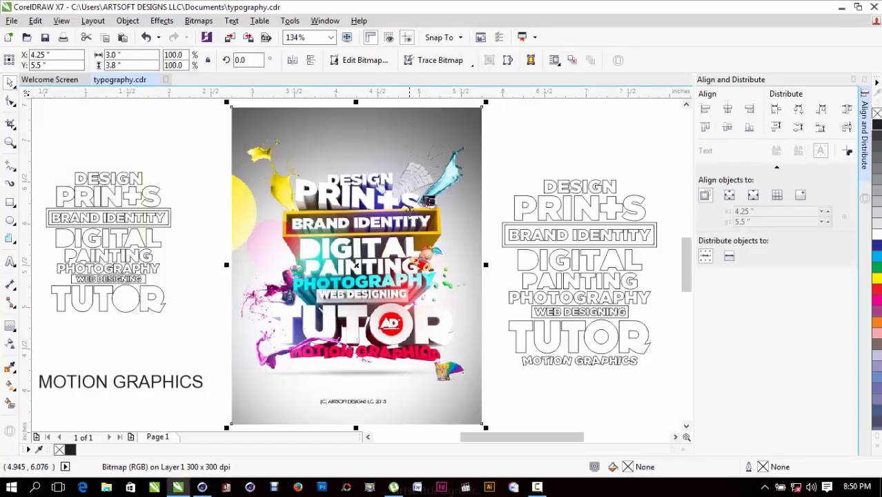
key(alt+Tab)
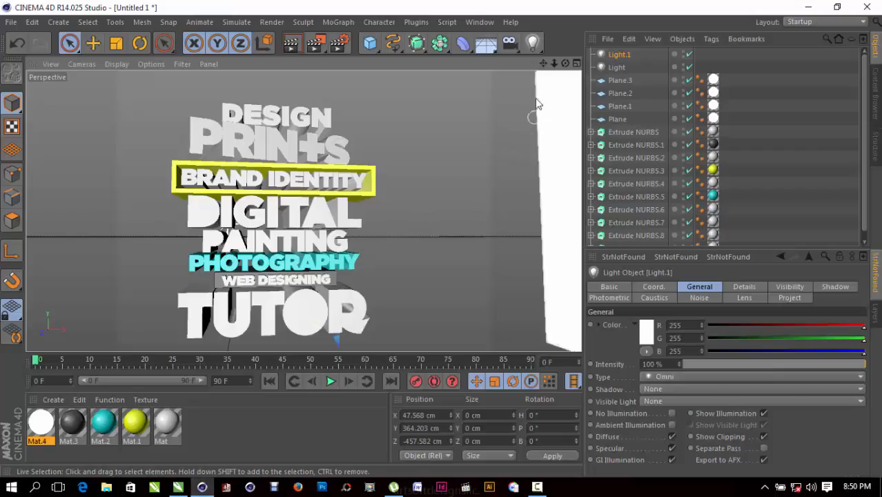
drag(565, 63, 565, 64)
Test-render the active view with both lights, compare it with the CorelDRAW reference and clear the render.
key(ctrl+r)
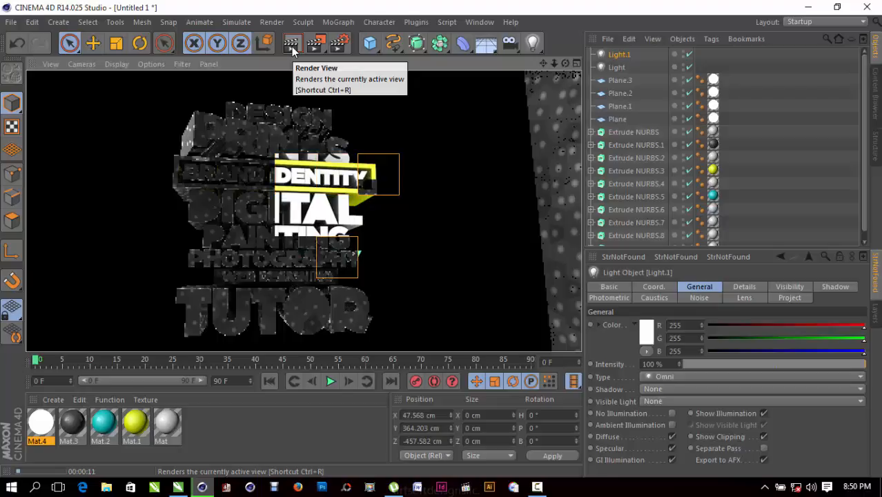
click(178, 488)
click(178, 487)
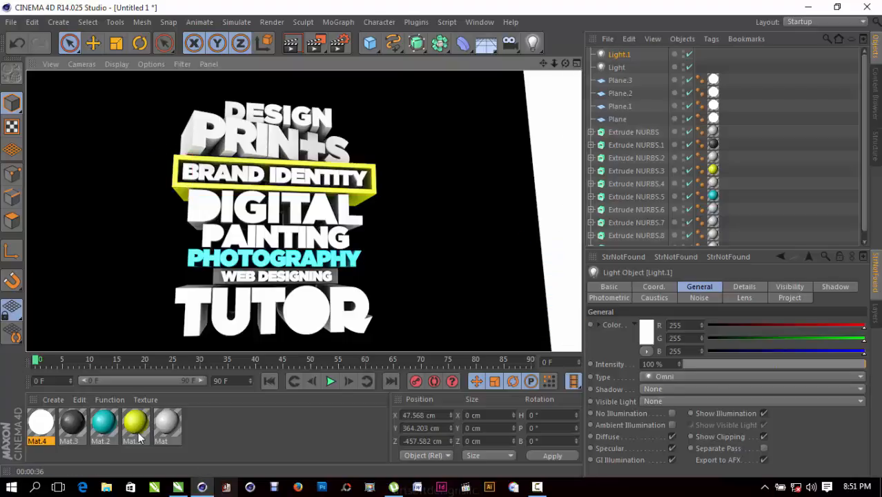
click(459, 174)
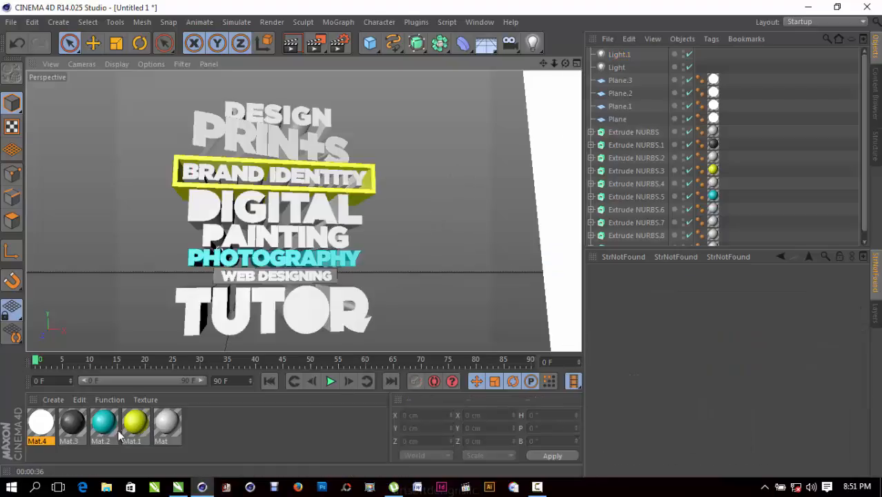
Change the color of the yellow material Mat.1 to orange, R 255, G 178, B 0.
double_click(145, 427)
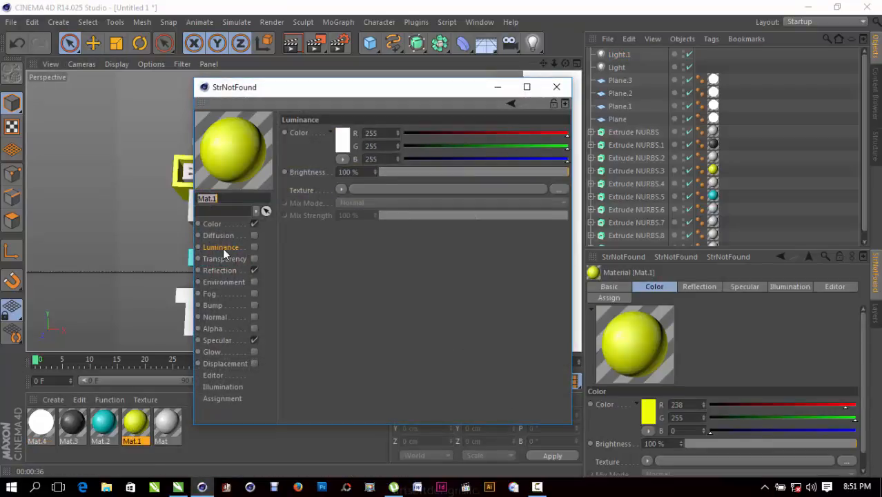
click(212, 223)
click(341, 140)
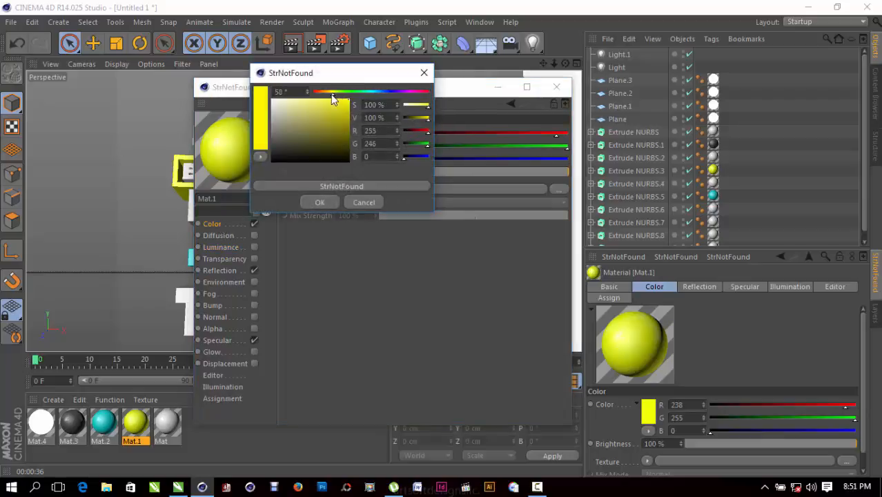
drag(332, 94, 327, 94)
click(321, 201)
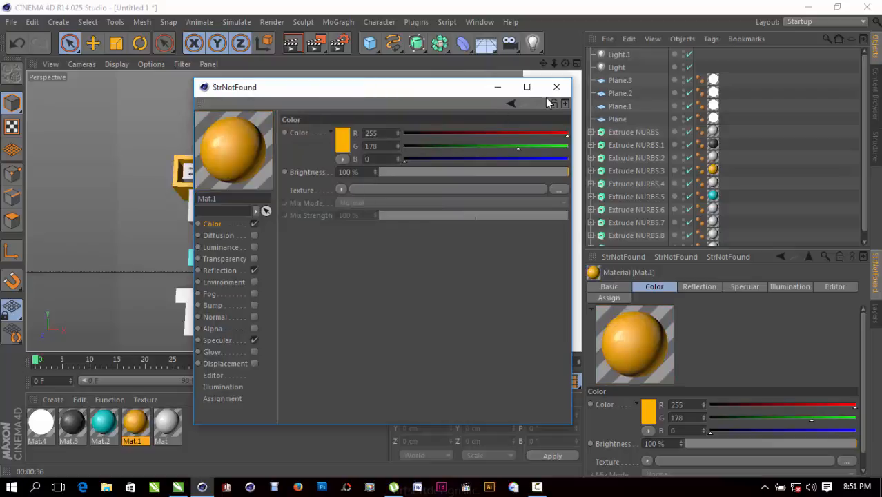
click(556, 86)
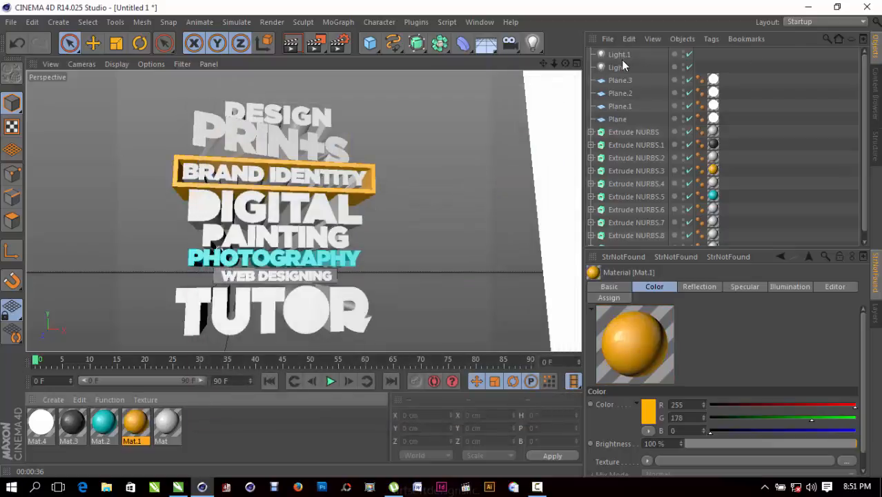
Delete the duplicated light in front of the lettering.
click(620, 56)
key(Delete)
Frame the whole lettering in the perspective view and render it to the Picture Viewer.
scroll(398, 157, down, 5)
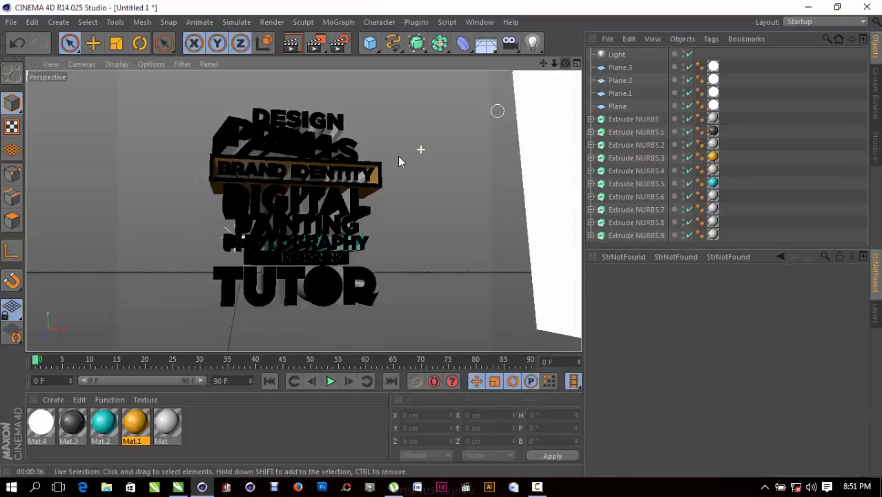
scroll(395, 188, up, 6)
scroll(424, 194, down, 3)
scroll(424, 196, down, 3)
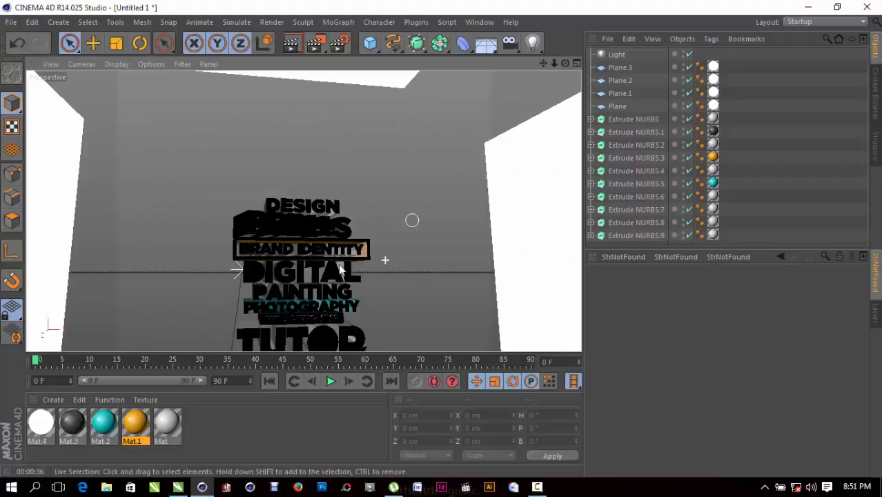
scroll(399, 254, up, 6)
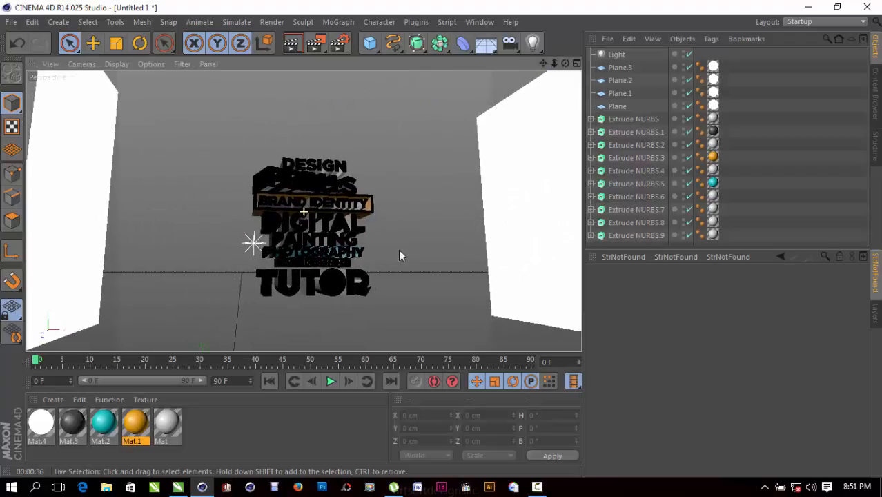
click(314, 43)
scroll(291, 187, down, 5)
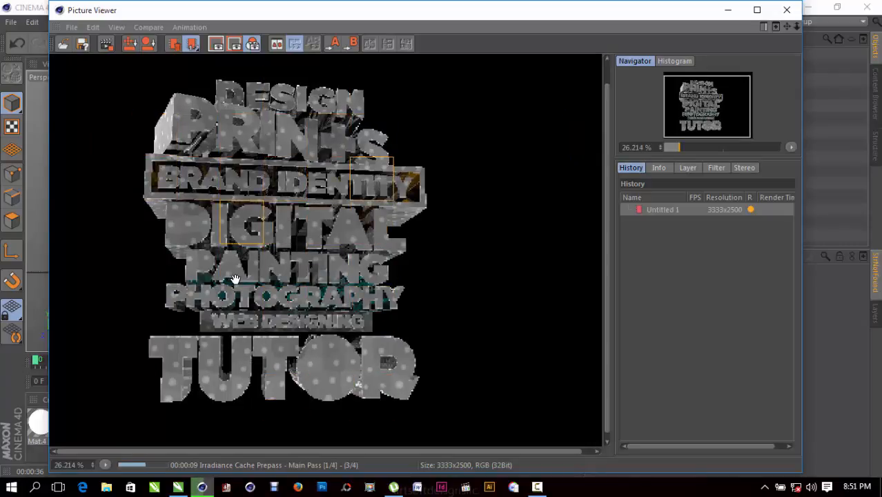
click(537, 488)
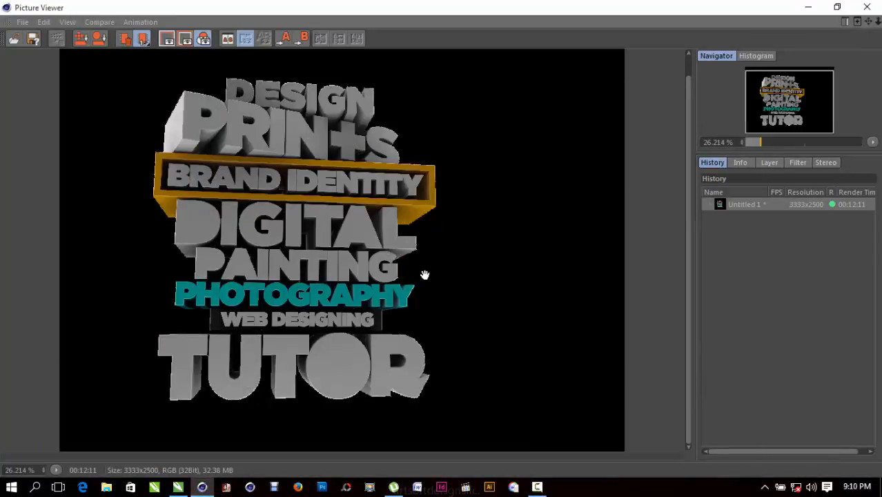
Save the finished render as a PNG still image named "three d typo" on the Desktop.
drag(358, 210, 301, 259)
click(33, 39)
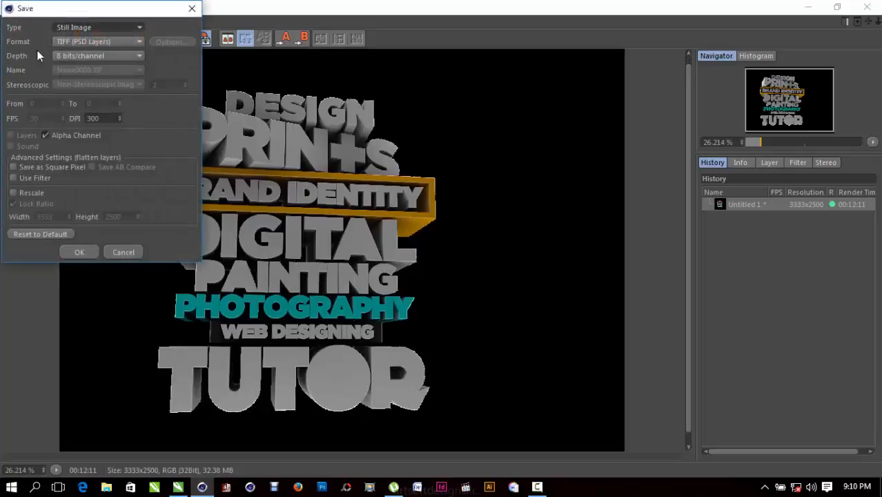
click(100, 45)
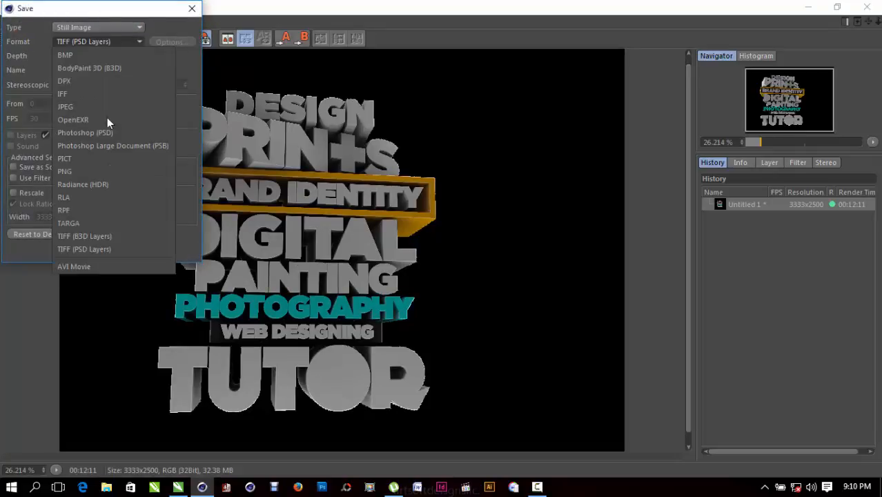
click(91, 168)
click(98, 250)
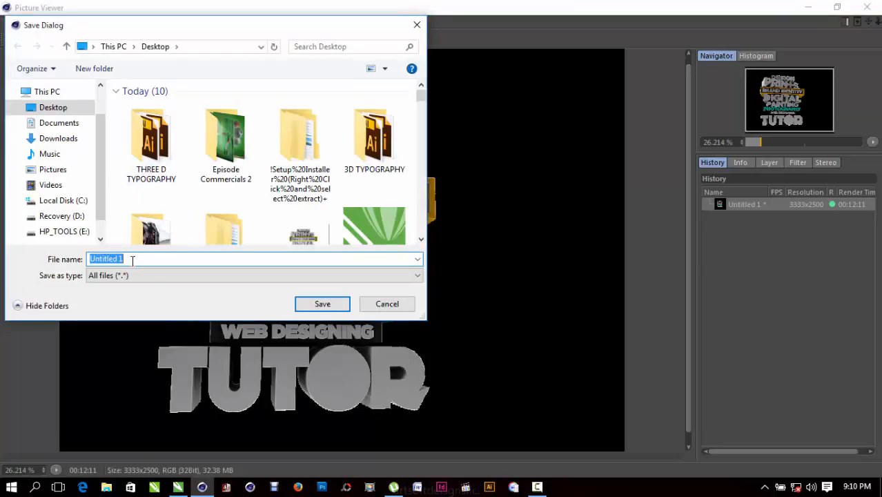
text(three d)
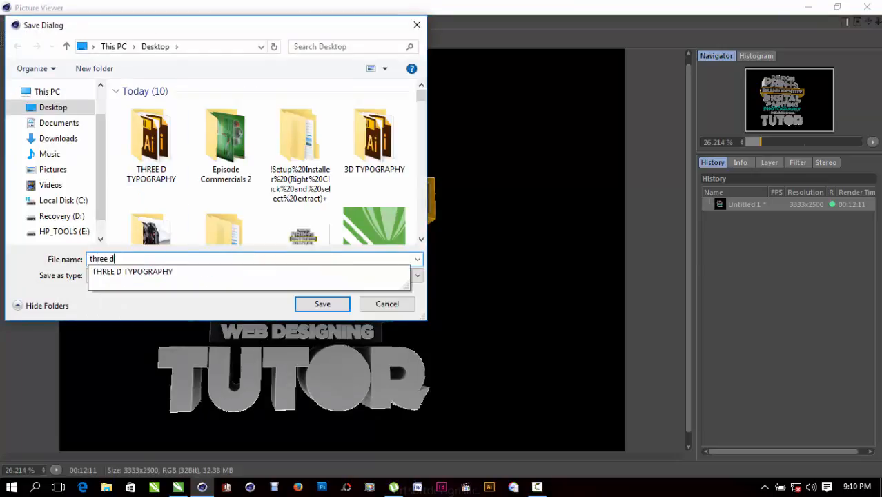
text( typo')
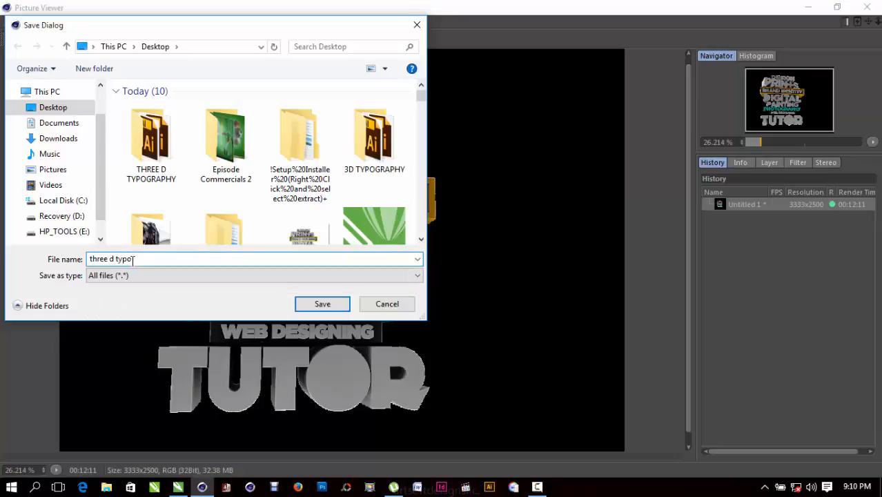
key(Return)
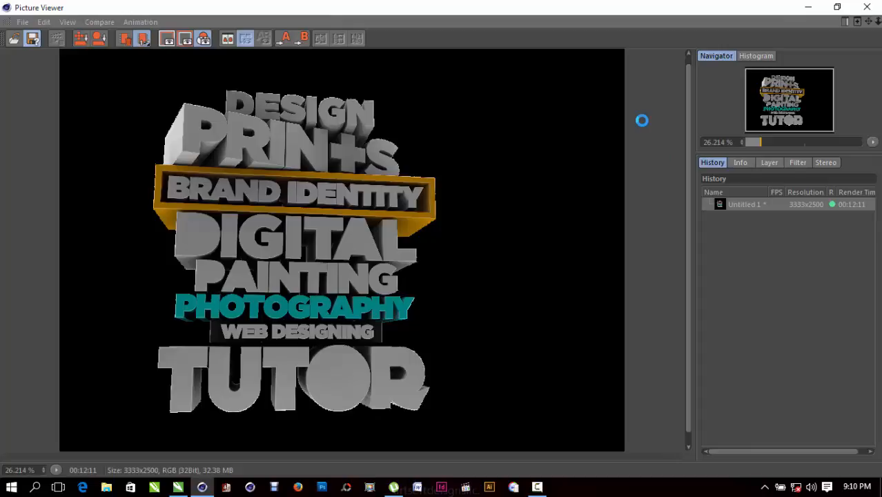
Go to the desktop and launch Photoshop CS5, refreshing the desktop while it loads.
key(super+d)
right_click(502, 32)
click(540, 72)
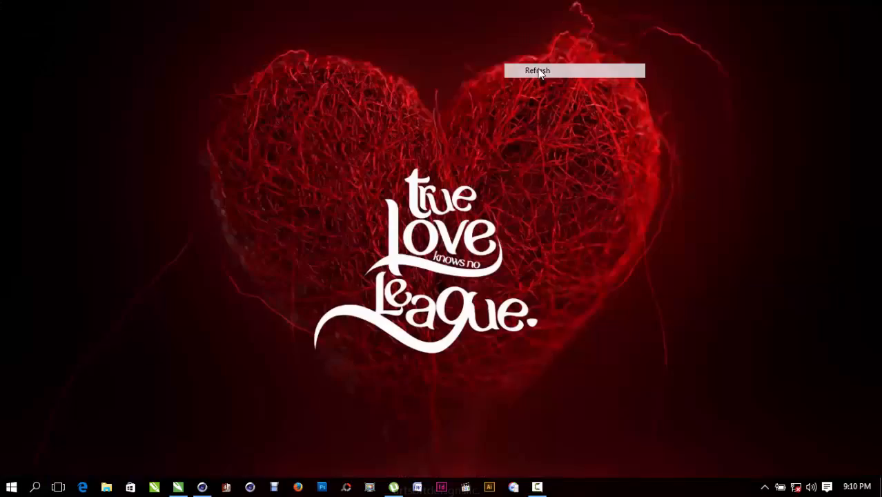
right_click(510, 211)
click(543, 249)
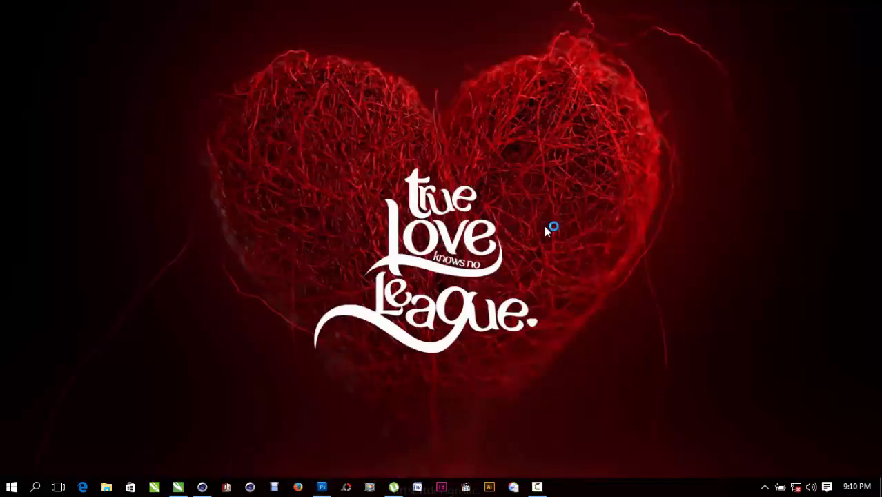
right_click(530, 198)
click(546, 241)
right_click(534, 186)
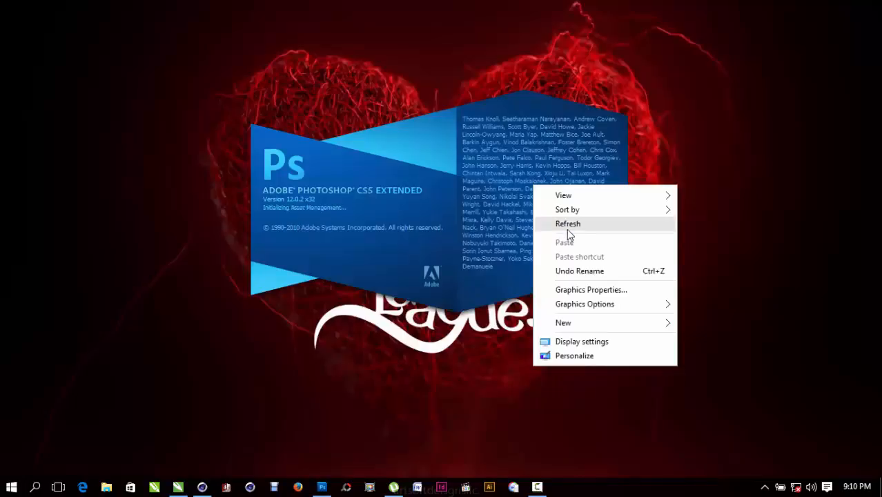
click(565, 225)
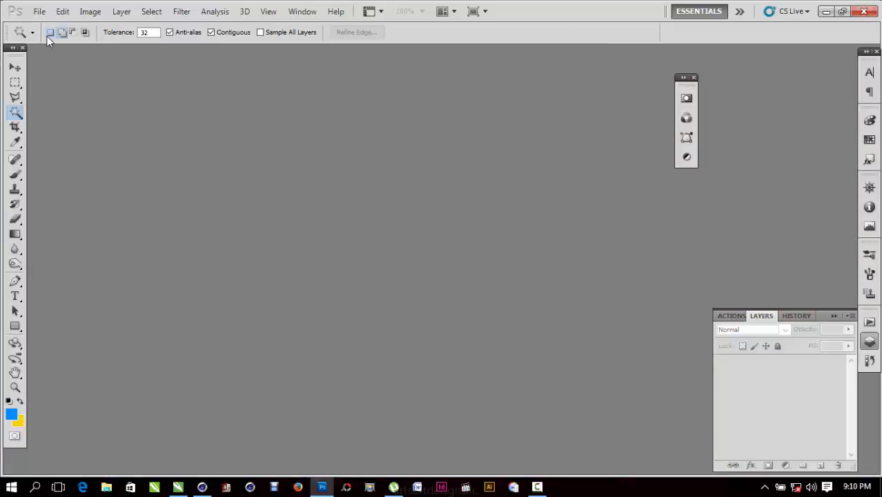
Open the "three d typo" PNG image from the Desktop and fit the whole render in its window.
click(39, 11)
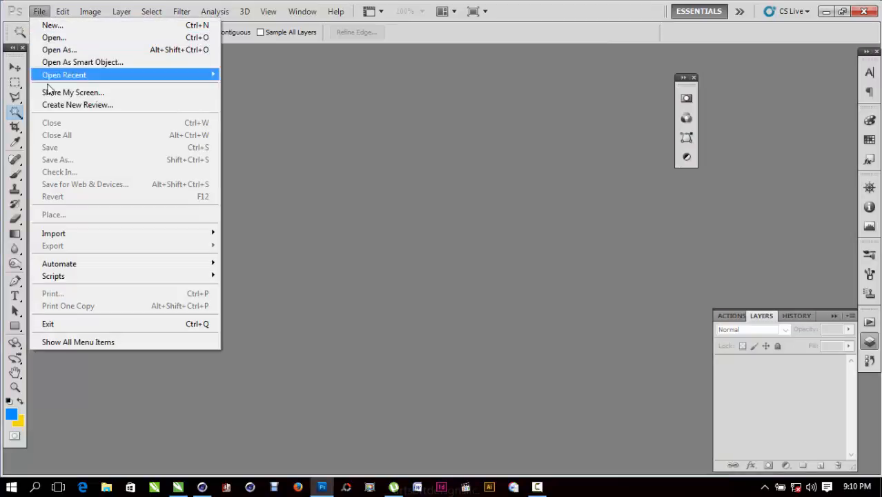
click(77, 38)
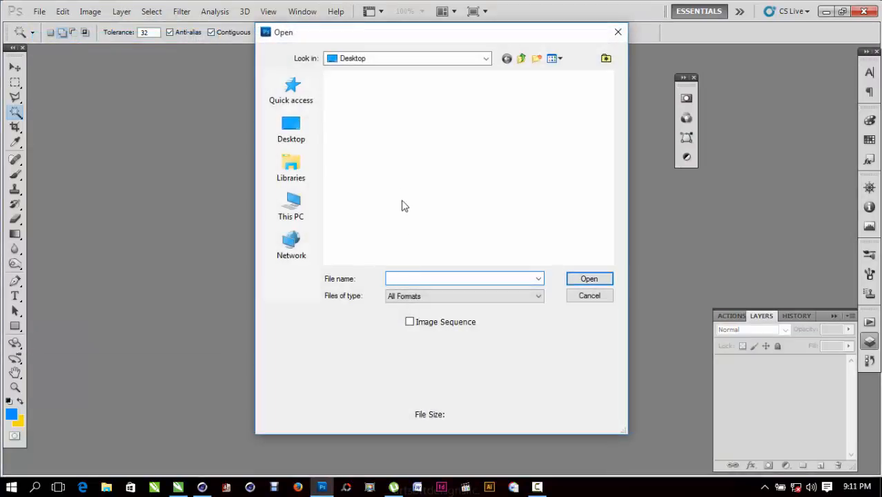
click(292, 132)
scroll(440, 178, down, 10)
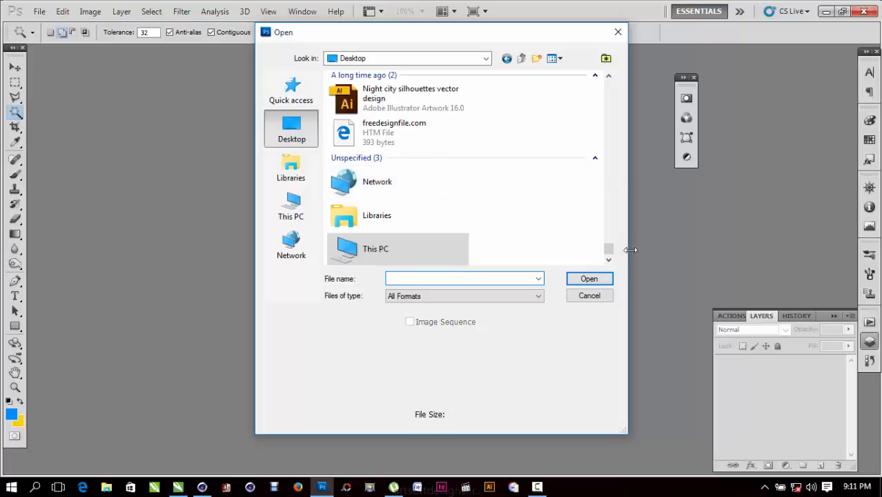
drag(608, 250, 608, 87)
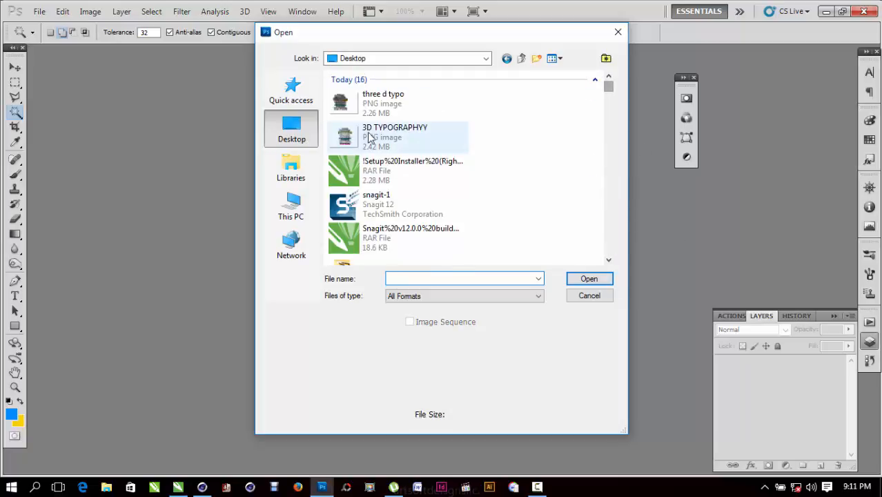
click(394, 104)
click(586, 280)
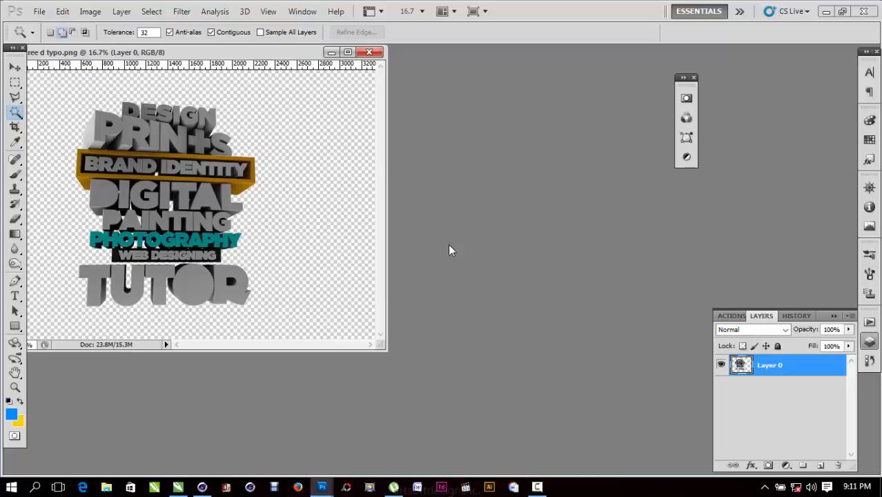
key(z)
click(138, 176)
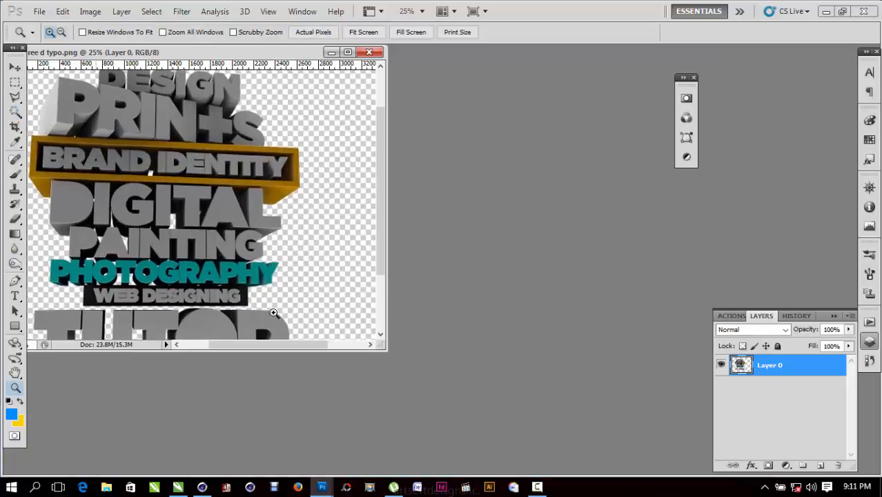
click(254, 291)
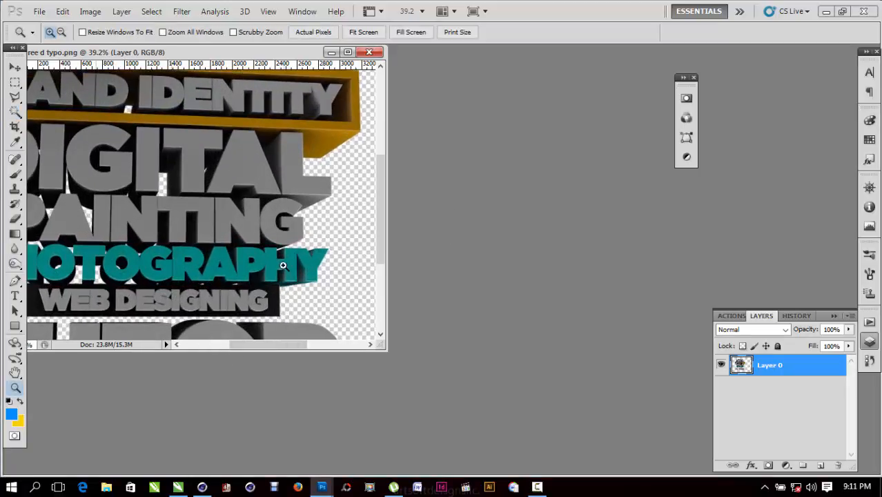
key(ctrl+0)
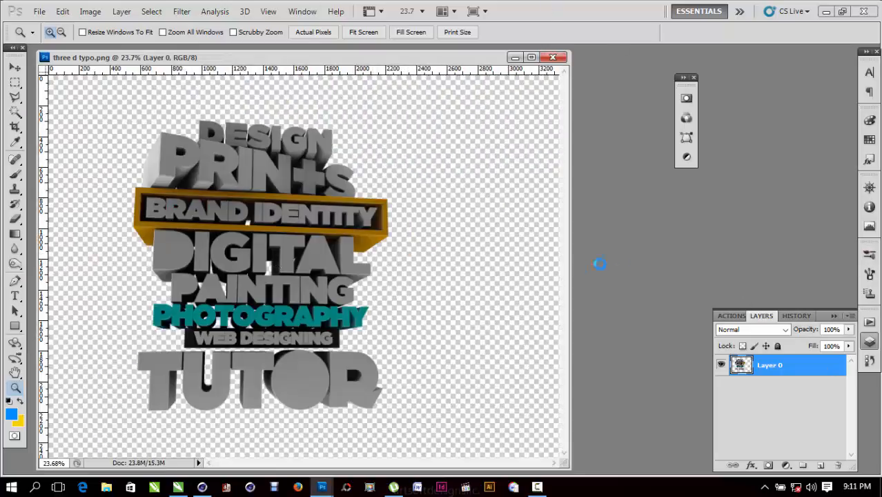
Create a new RGB document 5 inches wide and 7 inches high at 300 pixels/inch with a white background.
key(ctrl+n)
click(304, 215)
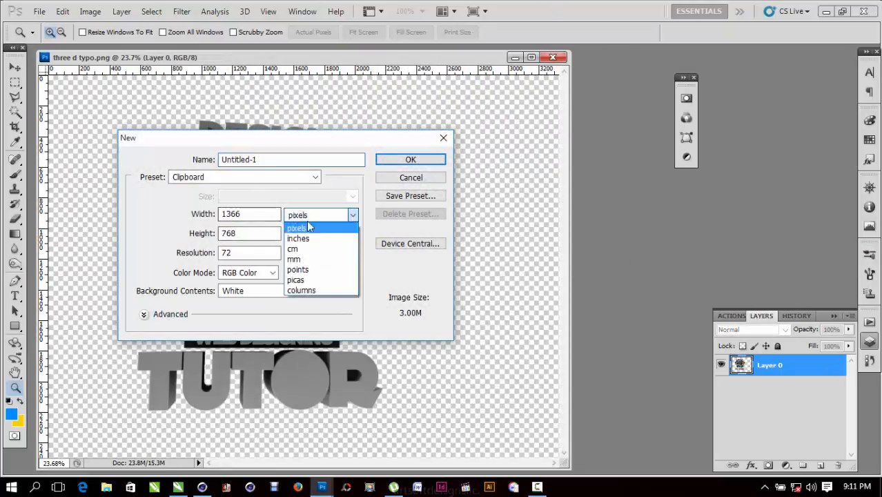
click(318, 239)
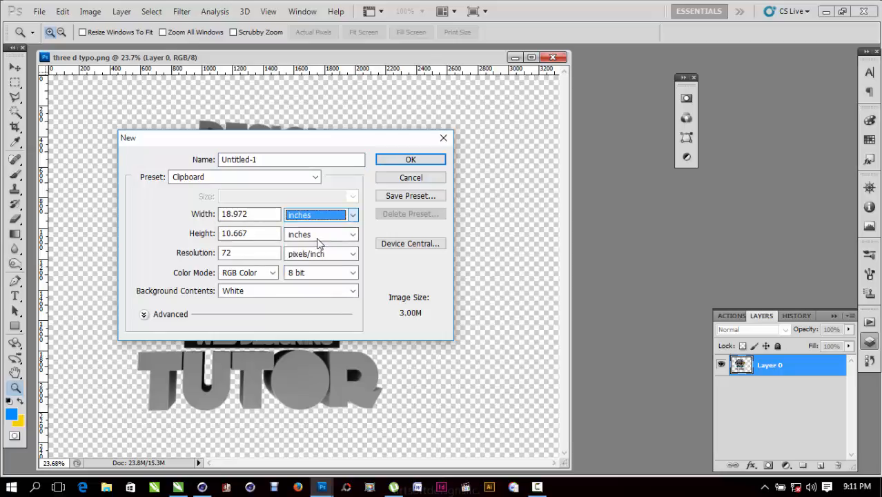
drag(276, 215, 173, 236)
text(5)
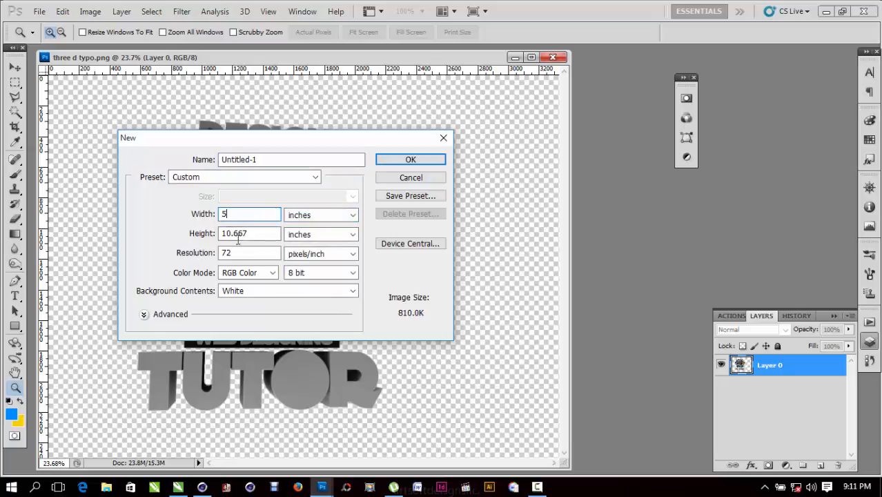
drag(272, 235, 161, 226)
text(6)
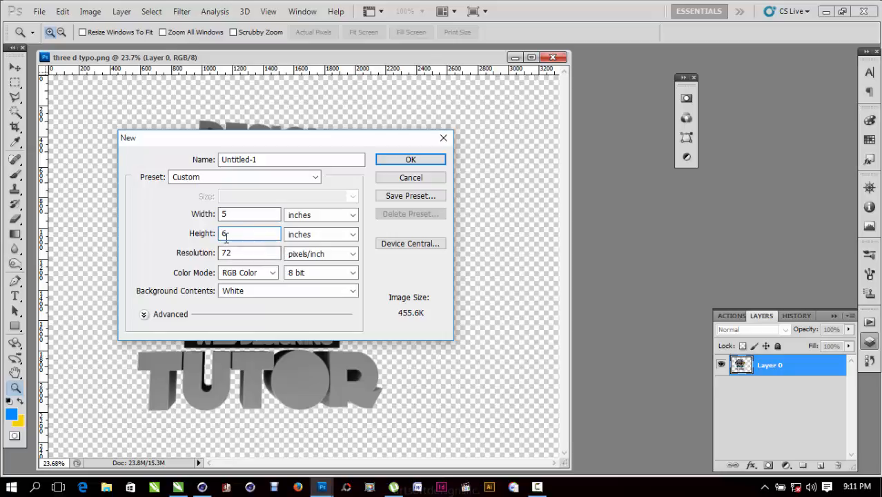
text(7)
text(300)
click(253, 234)
click(384, 160)
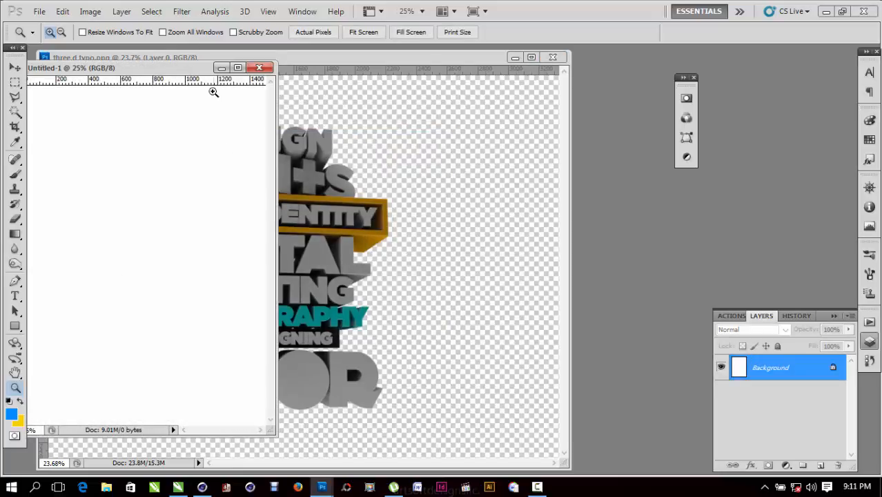
Copy the rendered lettering into the new document placed beside it, position it on the page, and try to convert its layer to a smart object.
drag(206, 70, 564, 60)
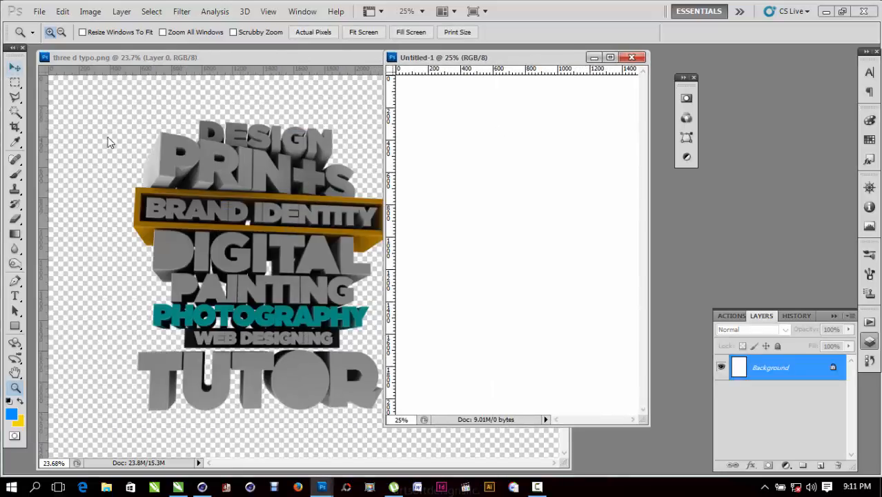
click(178, 143)
key(v)
drag(179, 143, 607, 162)
drag(587, 209, 414, 209)
right_click(804, 365)
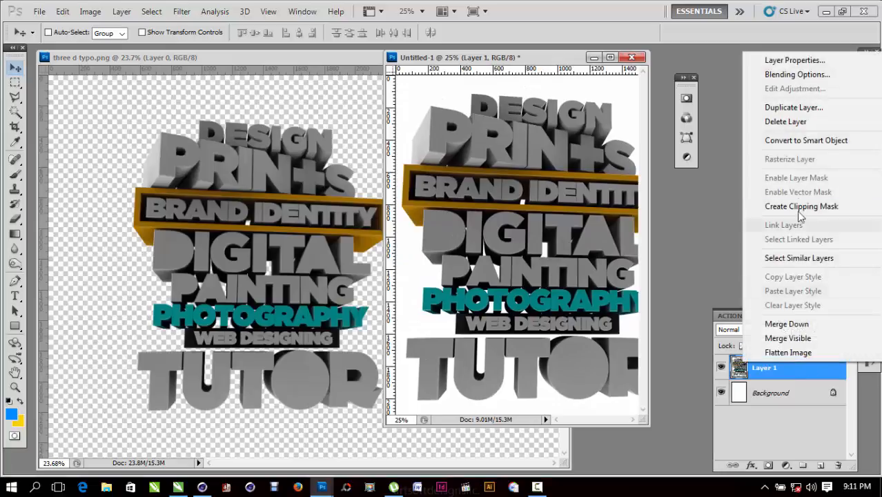
click(800, 140)
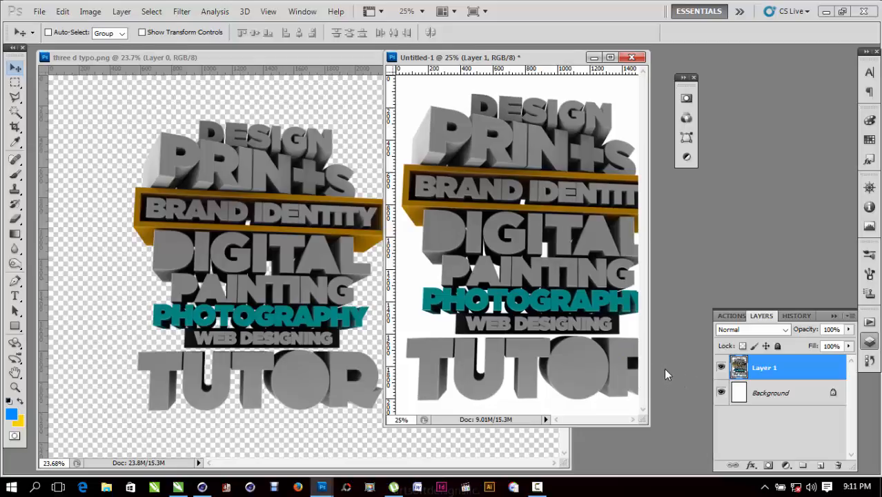
Brighten the lettering layer with a Curves adjustment, raising an RGB midtone point slightly beyond input 109, output 177.
click(95, 13)
mouse_move(147, 44)
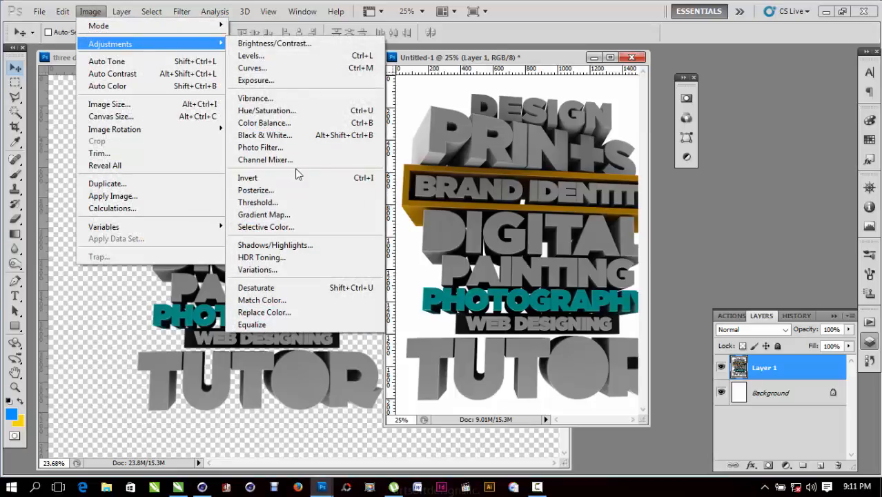
click(292, 69)
drag(656, 79, 774, 80)
drag(767, 200, 747, 168)
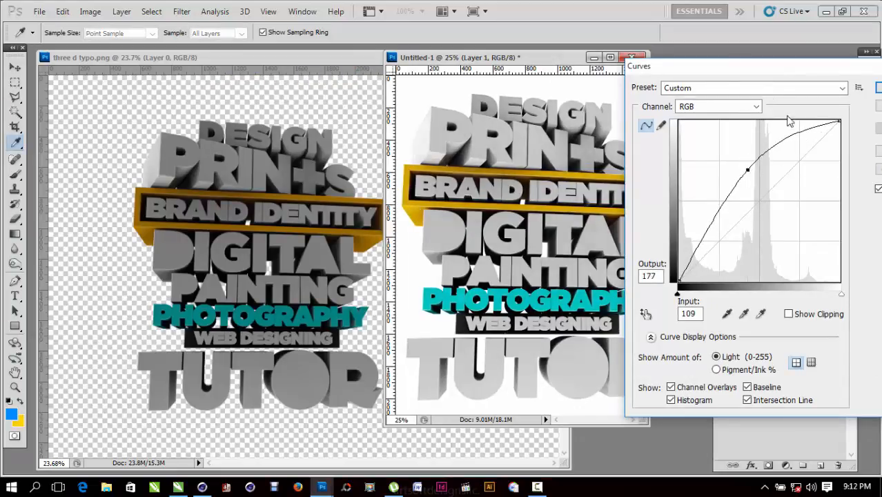
drag(673, 66, 189, 86)
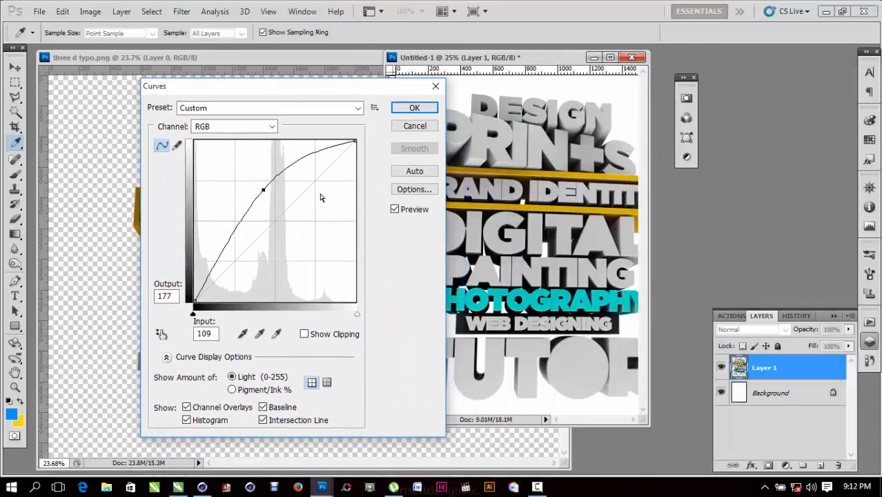
mouse_move(262, 190)
mouse_down()
mouse_move(253, 184)
mouse_move(257, 194)
mouse_move(259, 187)
mouse_up()
click(396, 109)
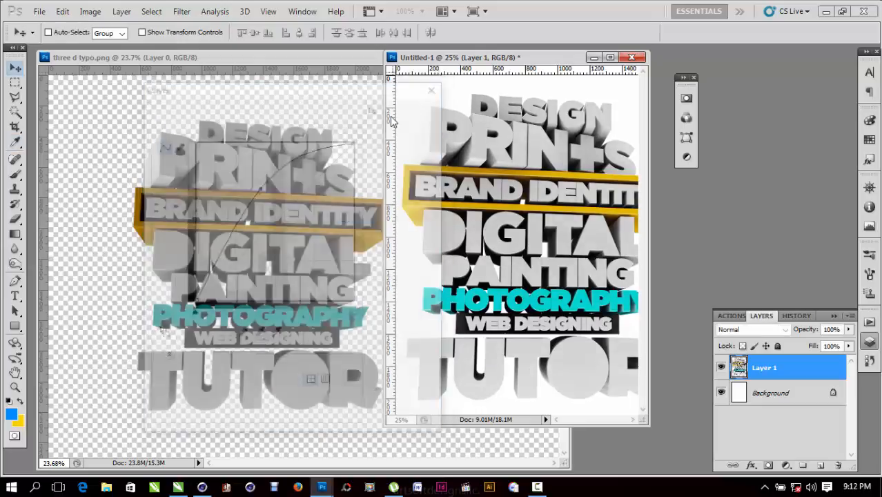
Convert the brightened lettering layer to a smart object and start a Free Transform with its aspect ratio locked.
right_click(772, 367)
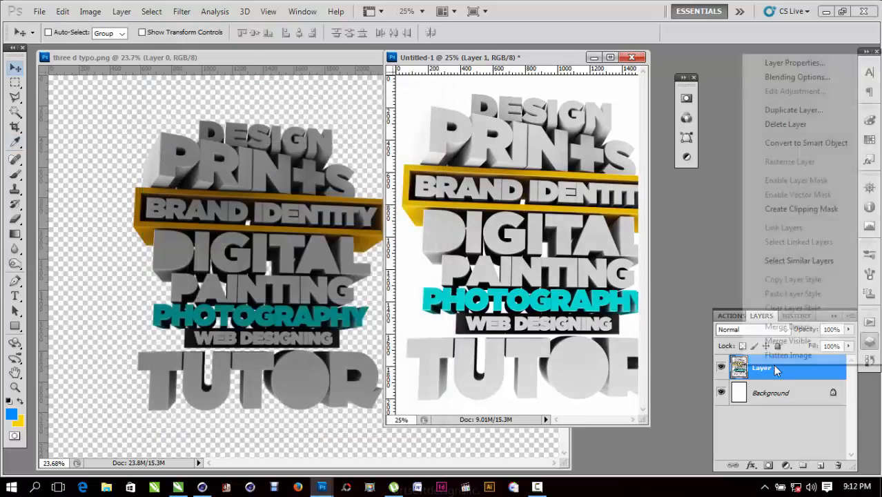
click(786, 143)
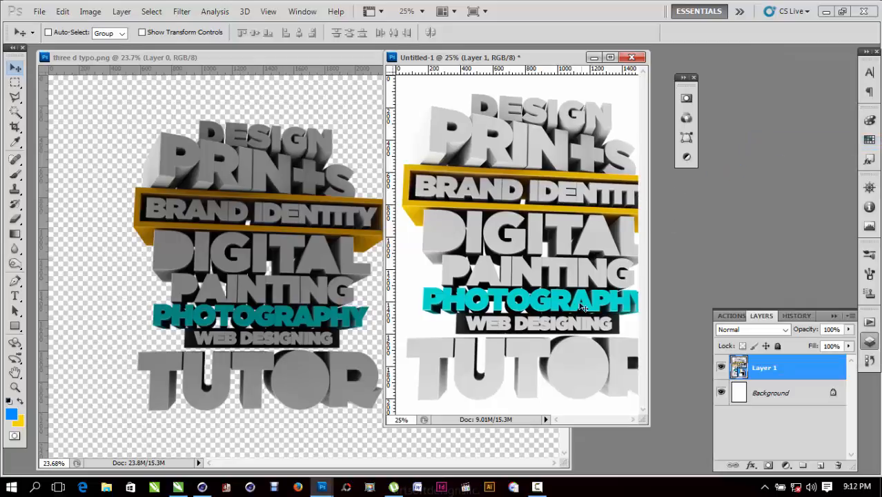
key(ctrl+t)
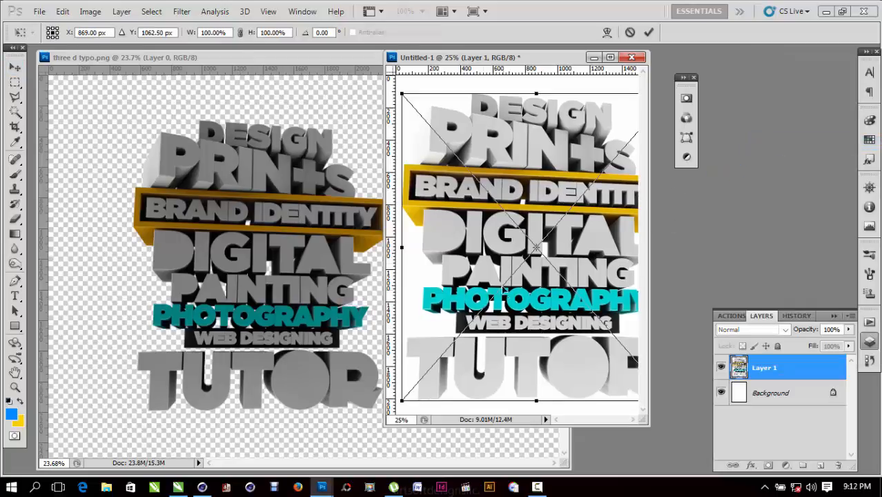
click(240, 33)
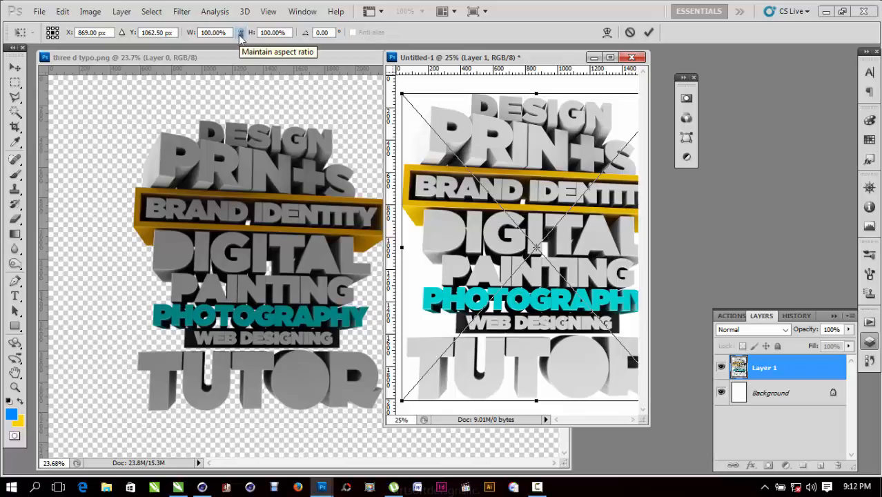
Scale the 3D typography layer proportionally to 60% and move it closer to the centre of the page.
click(223, 31)
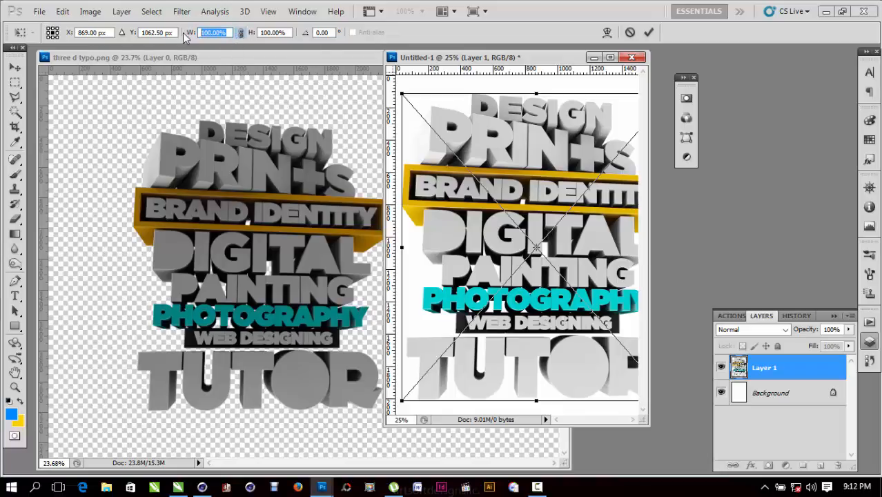
text(60)
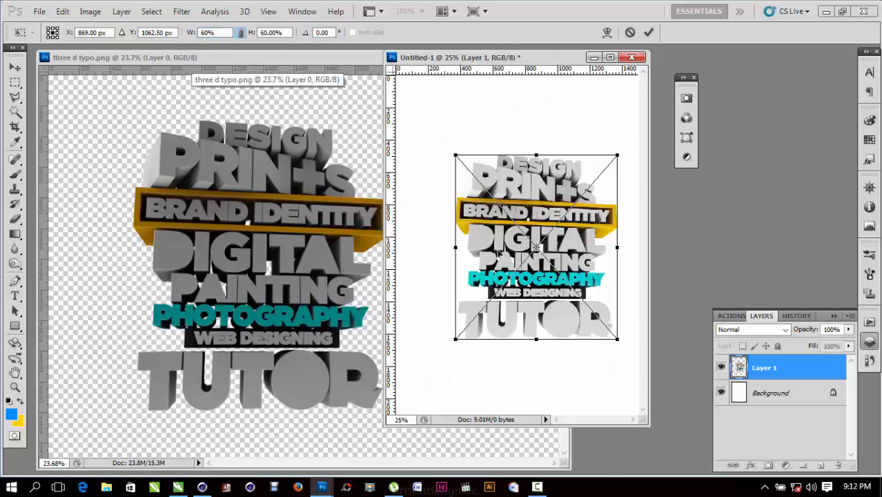
click(647, 33)
key(ctrl+minus)
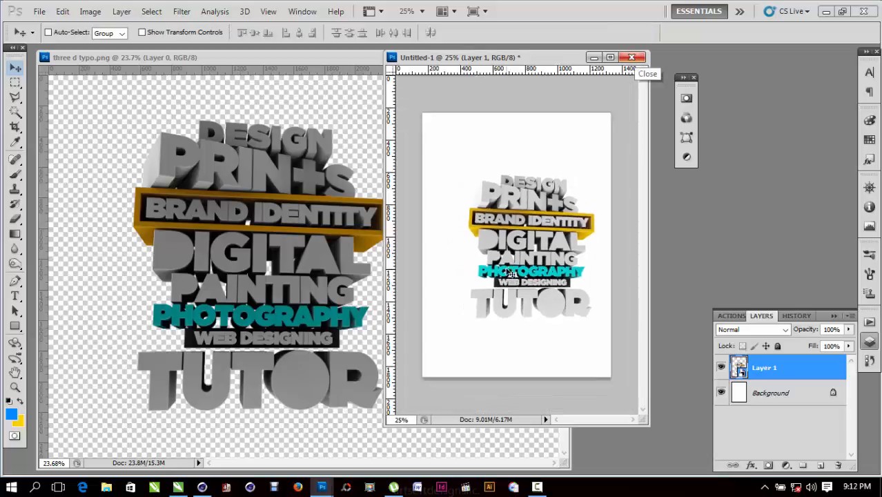
drag(513, 293, 504, 296)
Close the source image three d typo.png, keeping the poster document open.
click(298, 86)
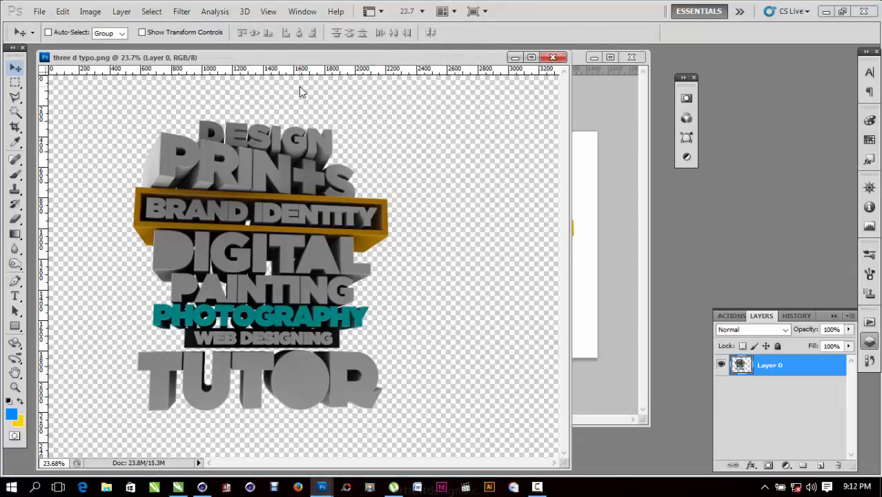
click(552, 57)
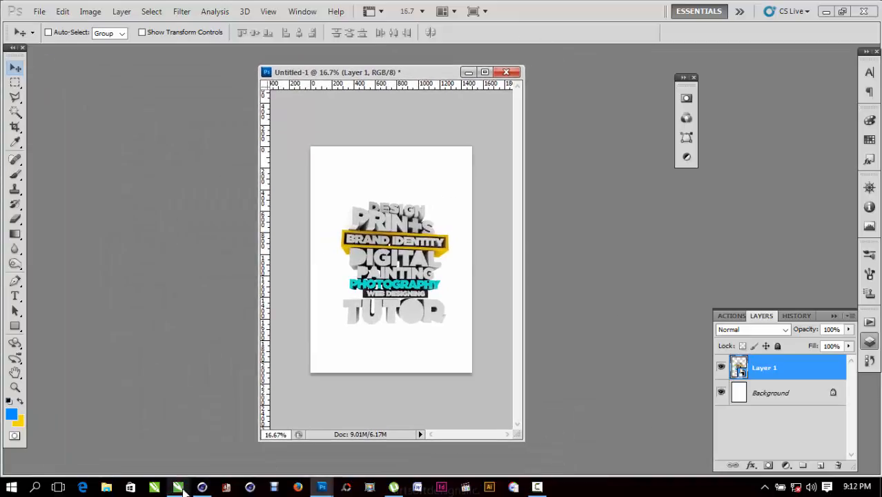
Switch to CorelDRAW to examine the finished typography poster as a background reference, and return to Photoshop.
click(178, 486)
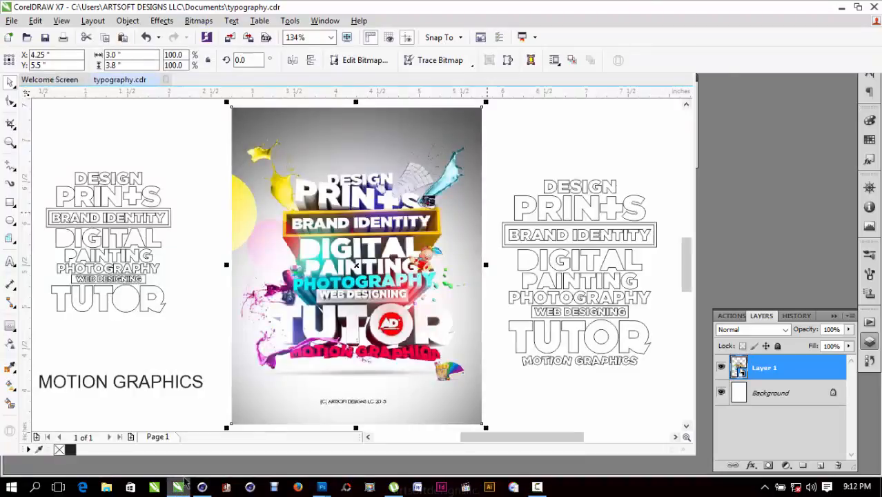
click(308, 260)
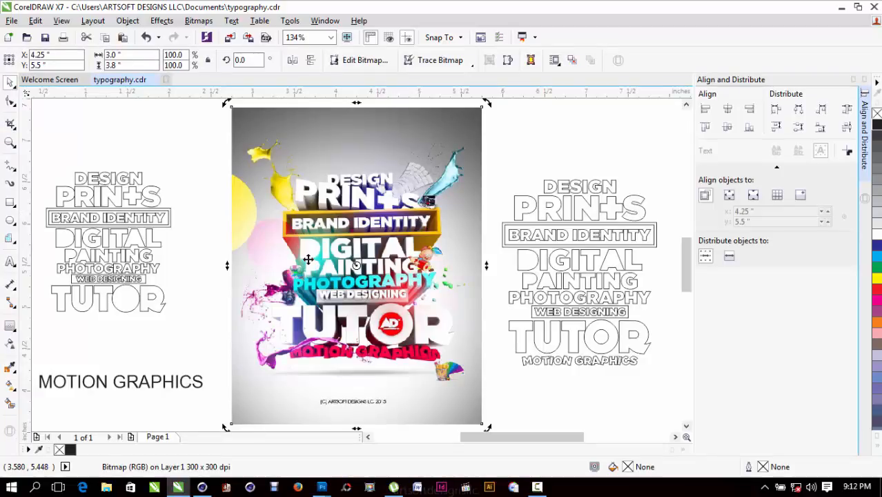
click(176, 206)
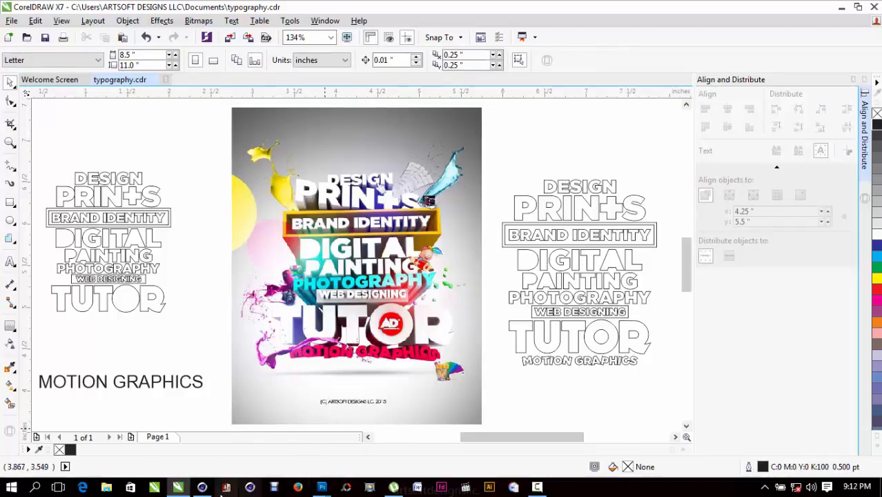
click(180, 487)
Convert the locked Background into a regular layer and add a Gradient Overlay layer style to it.
click(780, 400)
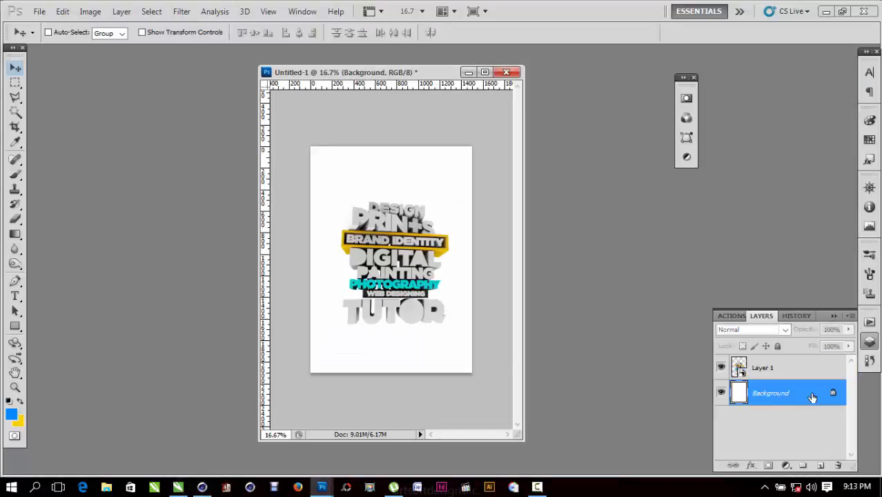
double_click(831, 393)
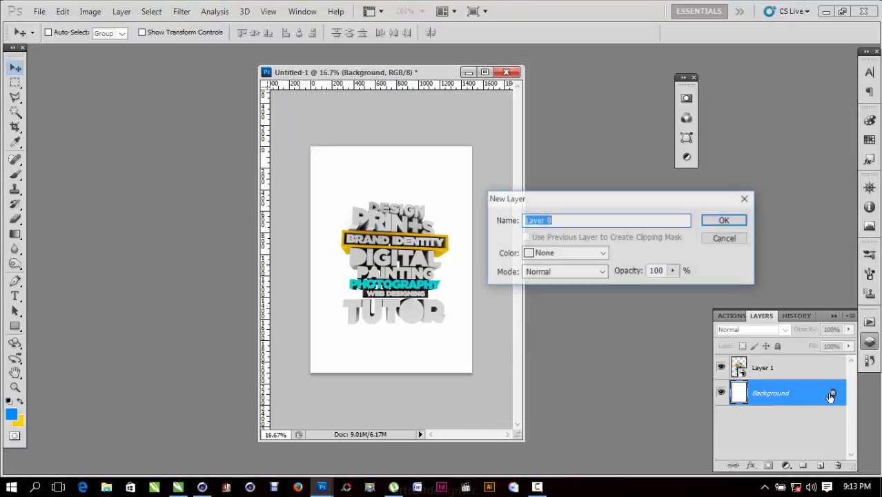
click(725, 220)
right_click(793, 395)
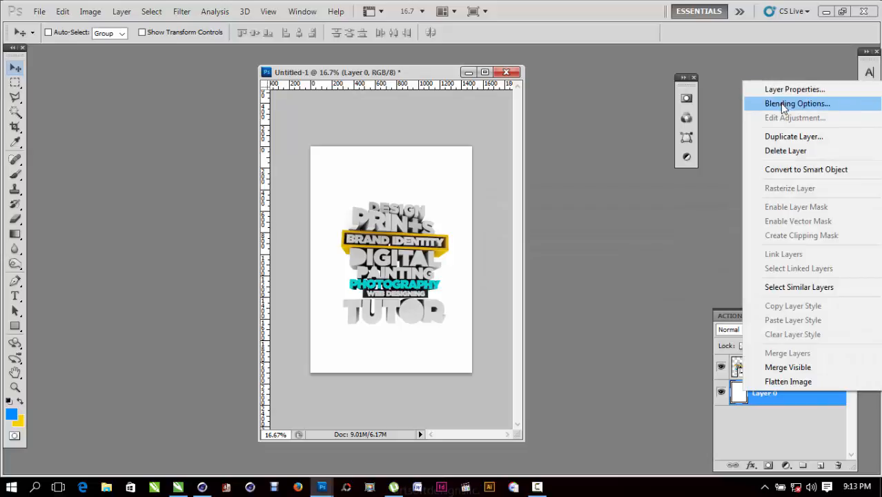
click(783, 105)
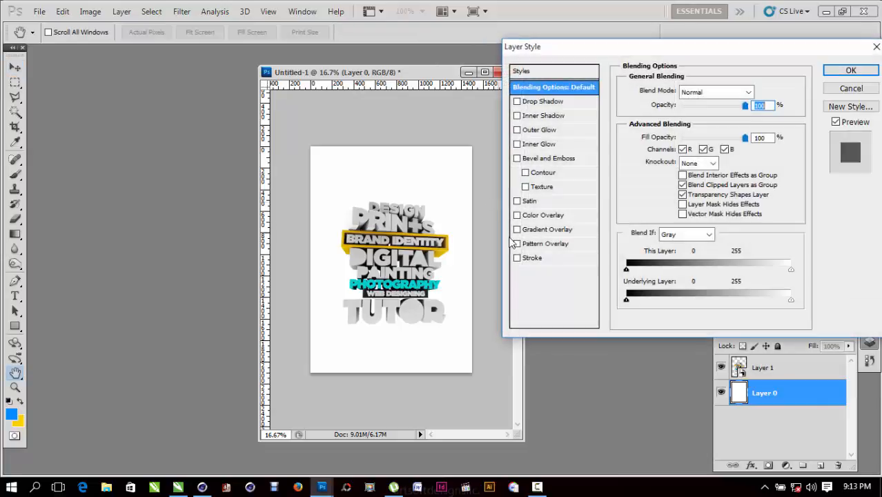
click(519, 230)
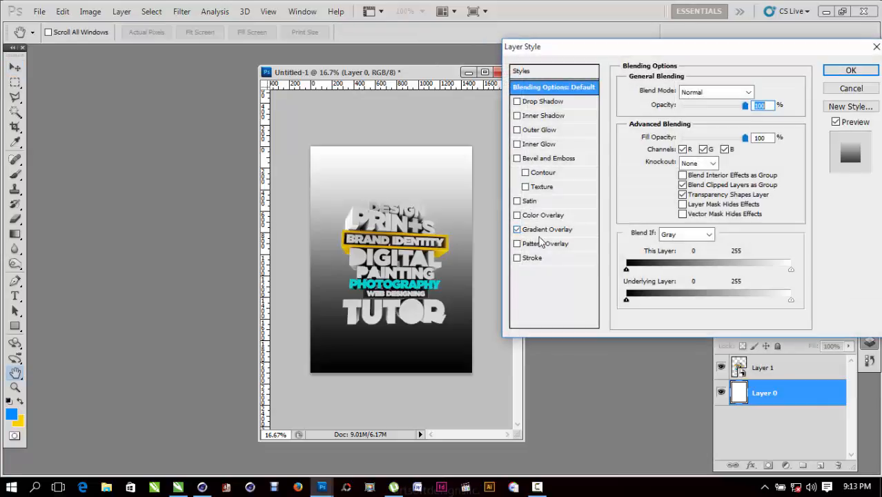
click(541, 237)
Change the gradient's black colour stop to the mid-grey #767676 in the Gradient Overlay.
click(706, 120)
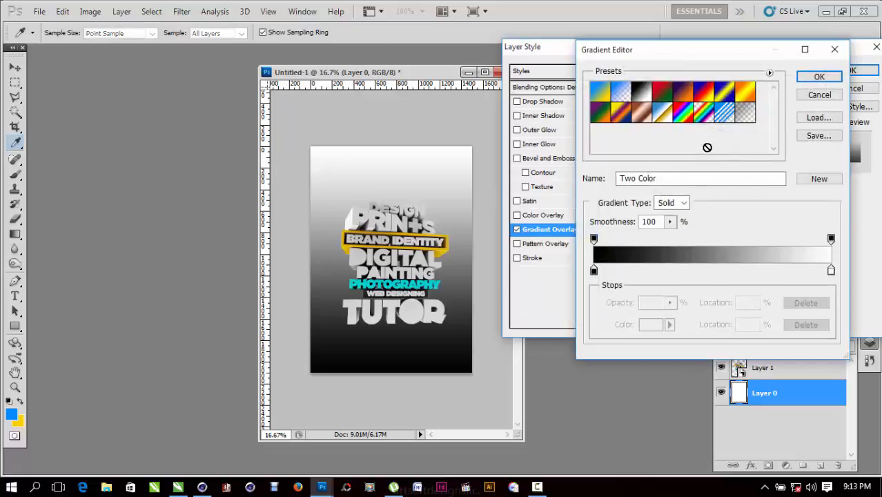
double_click(594, 267)
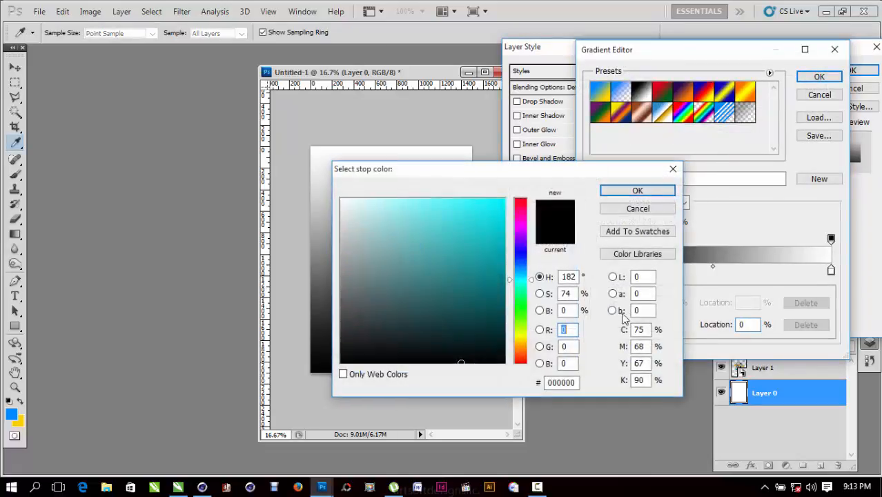
drag(387, 258, 321, 287)
click(635, 192)
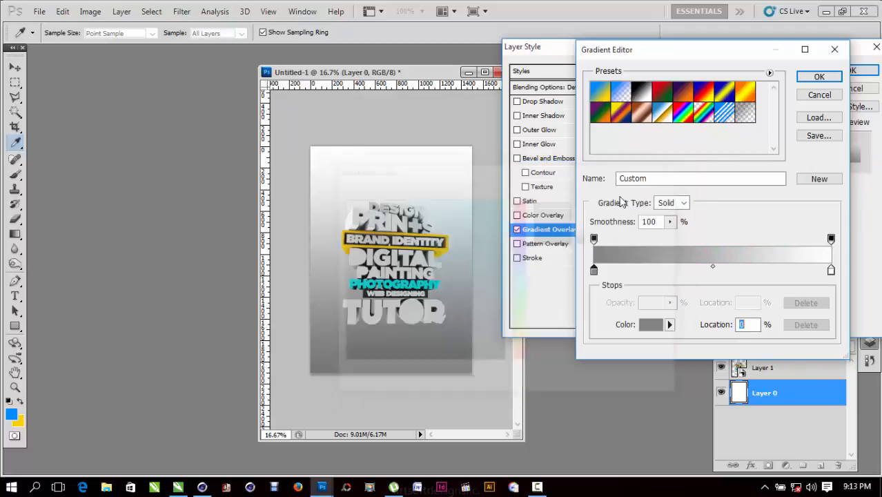
click(825, 83)
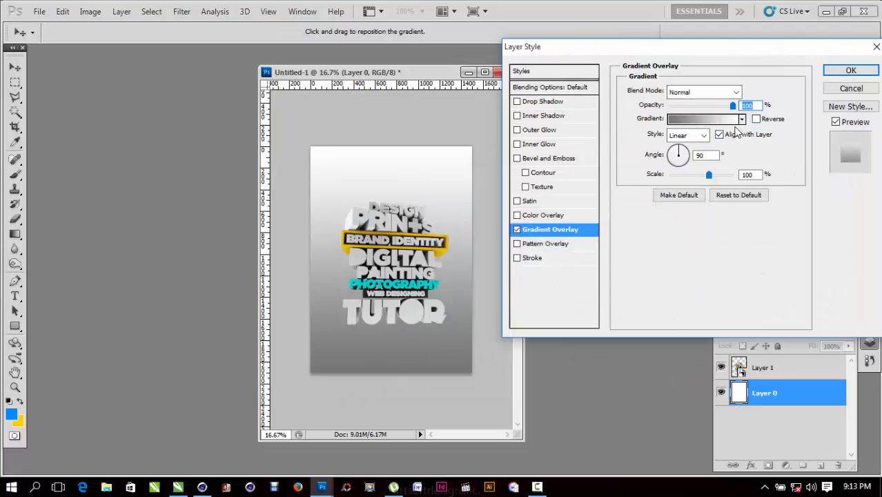
Set the Gradient Overlay to the Radial style, reverse it, and increase its scale to 150%.
click(687, 136)
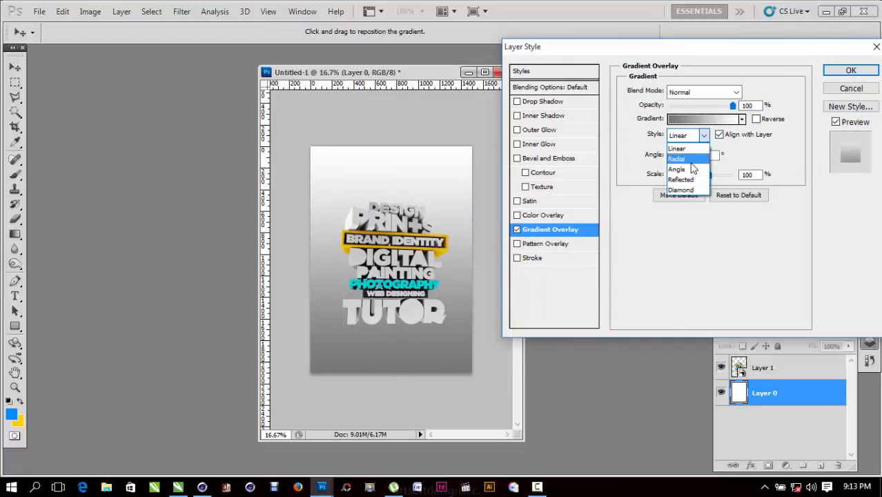
click(677, 158)
click(757, 119)
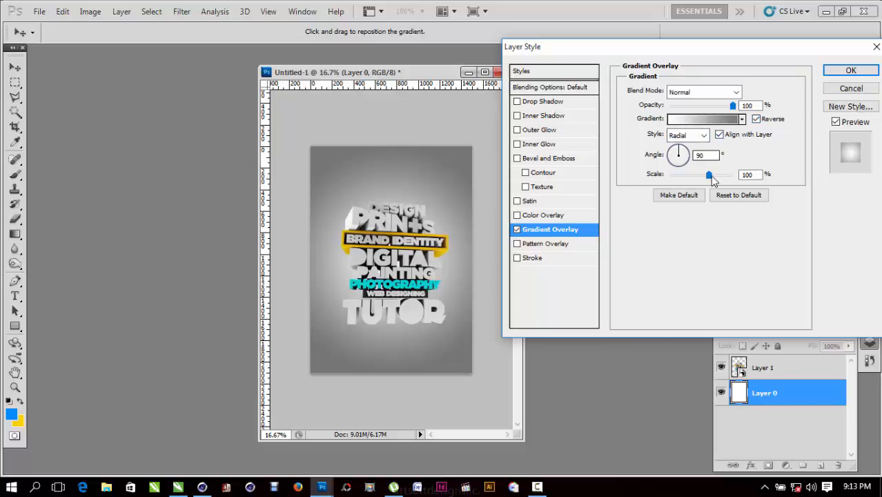
drag(713, 177, 737, 184)
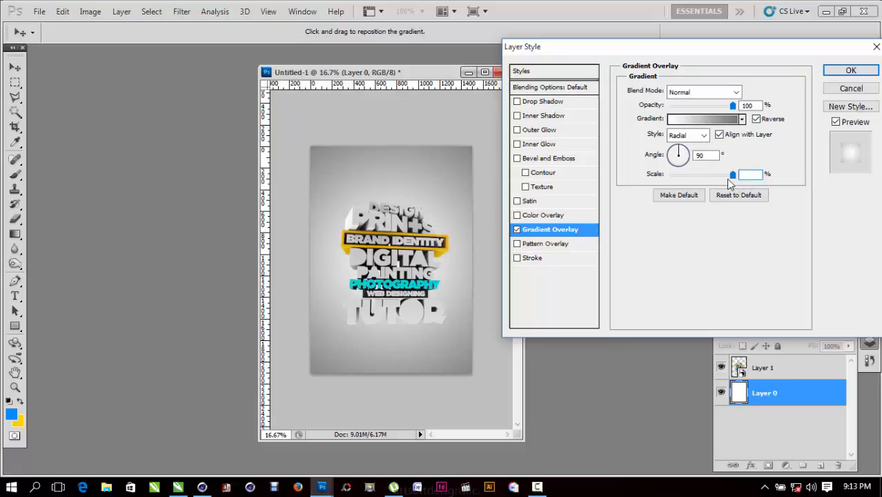
Try the Gradient Overlay's blend modes from Dissolve through Luminosity, and set it back to Normal.
click(716, 96)
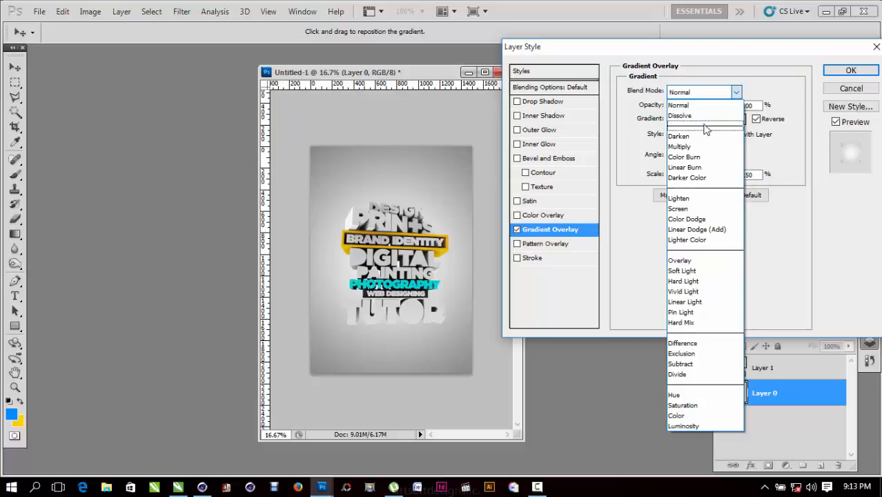
click(703, 112)
key(Down)
key(Down)
key(Down)
key(Down)
key(Down)
key(Down)
key(Down)
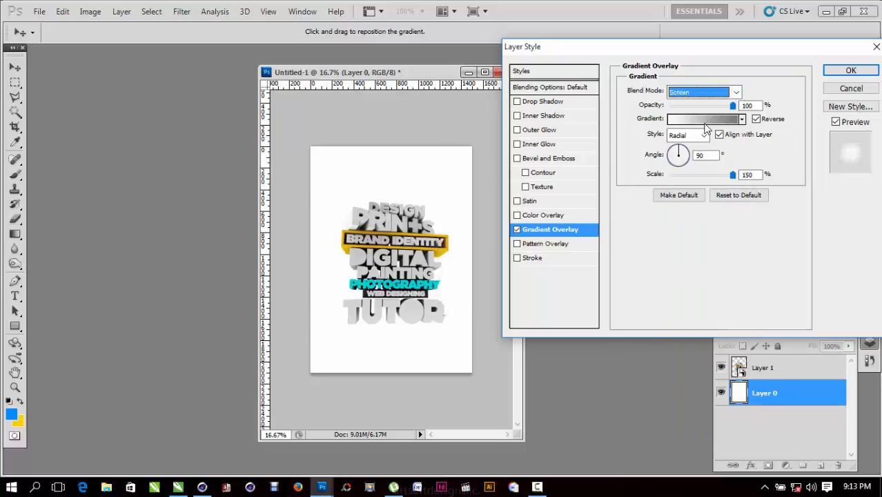
key(Down)
key(Down)
key(Down)
key(Down)
key(Down)
key(Down)
key(Down)
key(Down)
key(Down)
key(Down)
key(Down)
key(Down)
key(Down)
key(Down)
key(Down)
key(Down)
key(Down)
key(Down)
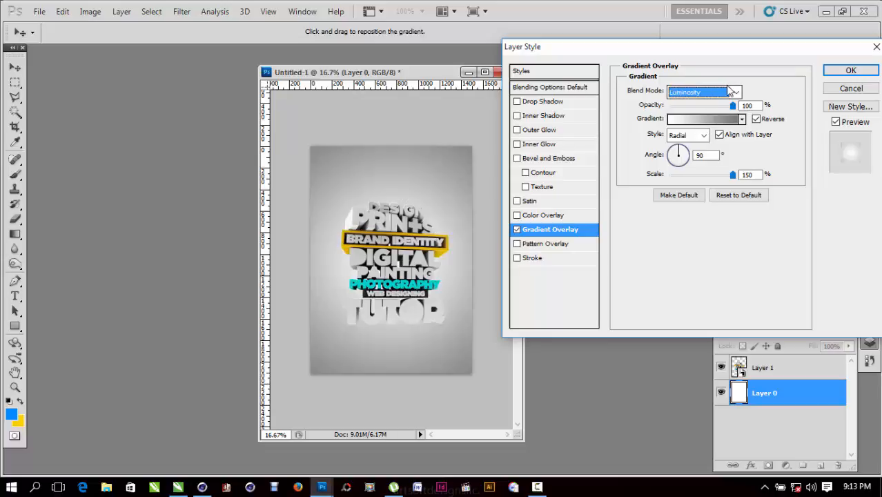
click(729, 97)
click(702, 105)
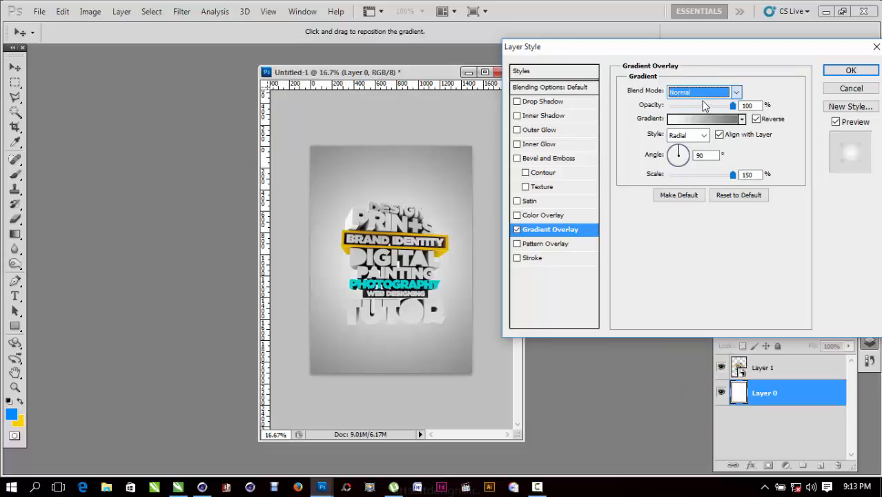
Lighten the overlay gradient's grey colour stop to #b8b8b8 and apply the edited gradient.
click(714, 121)
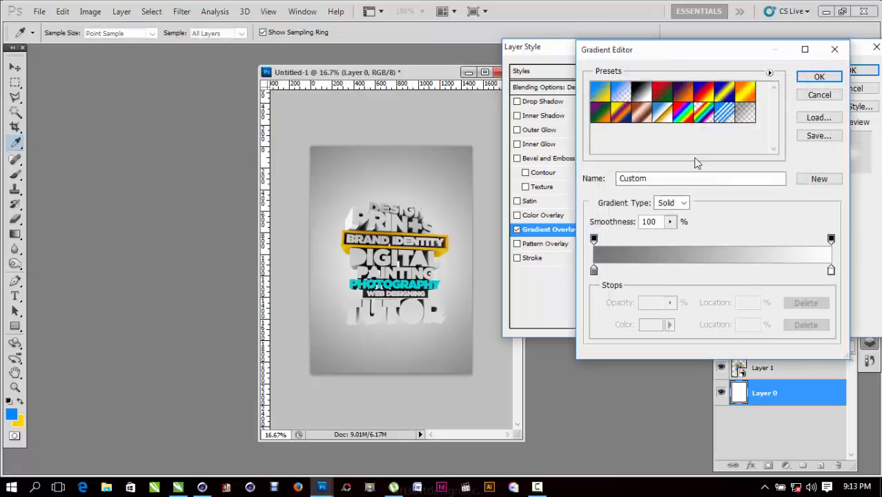
click(594, 270)
click(650, 324)
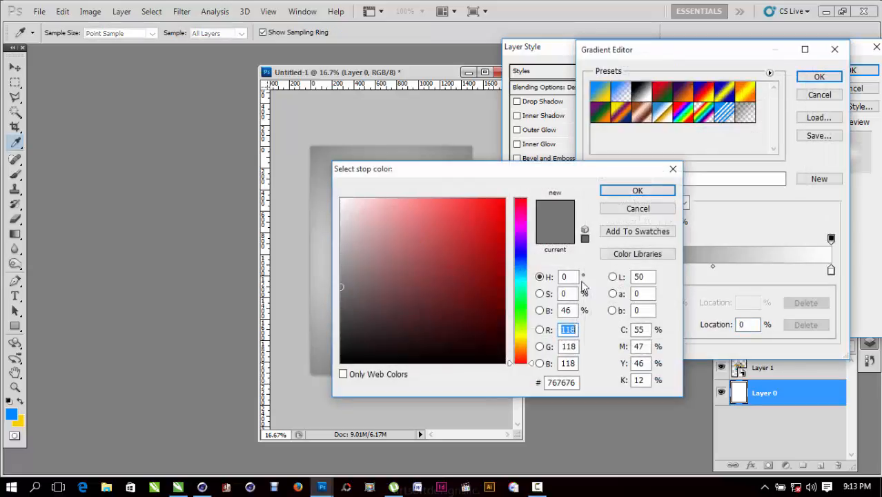
mouse_move(398, 264)
mouse_down()
mouse_move(297, 248)
mouse_move(324, 243)
mouse_up()
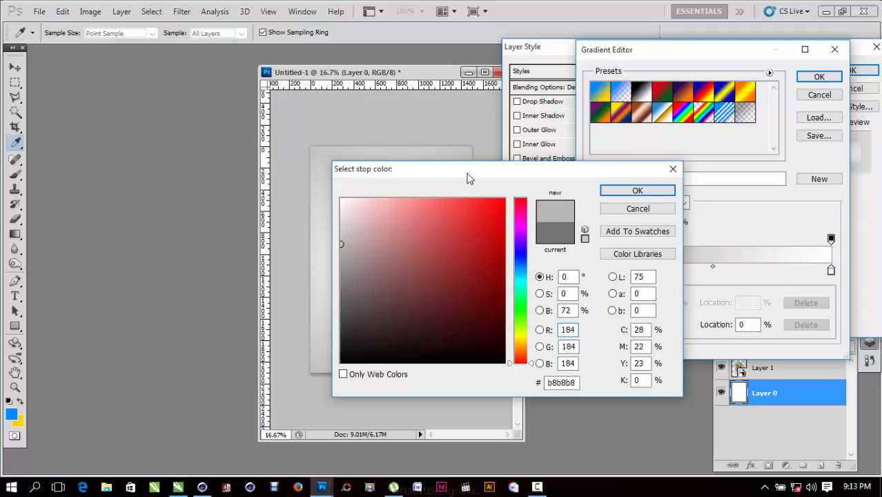
drag(467, 178, 645, 137)
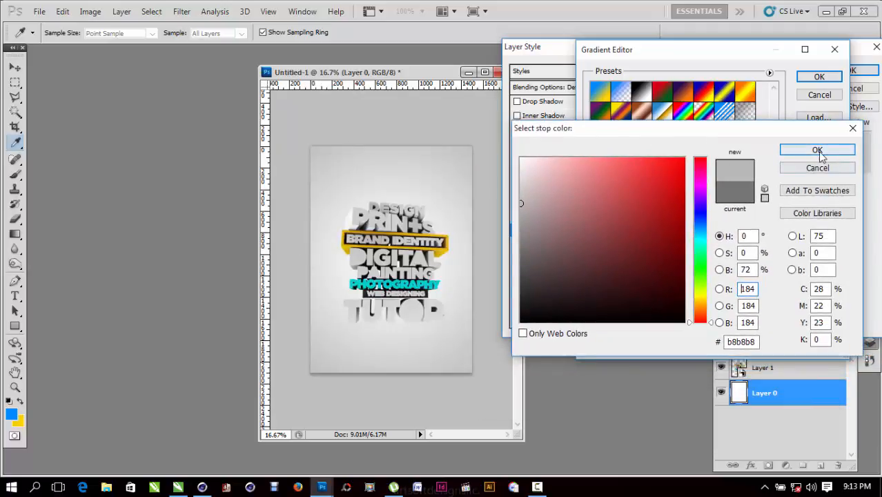
click(817, 151)
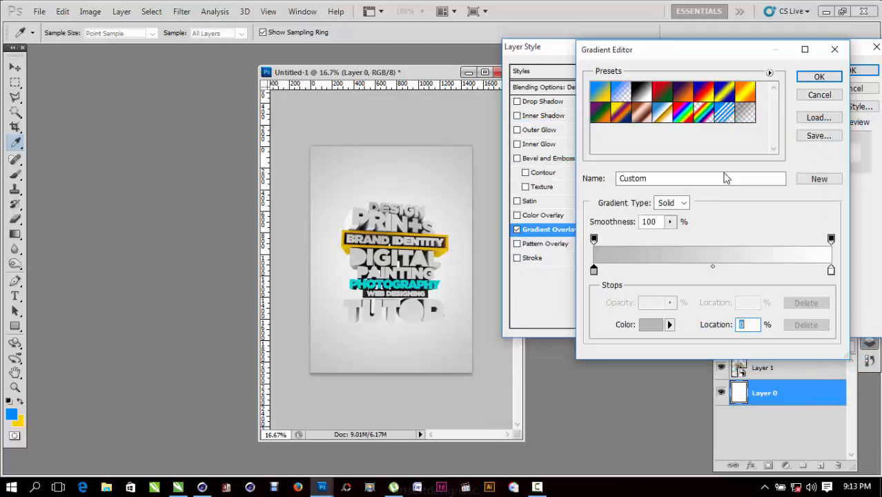
click(818, 77)
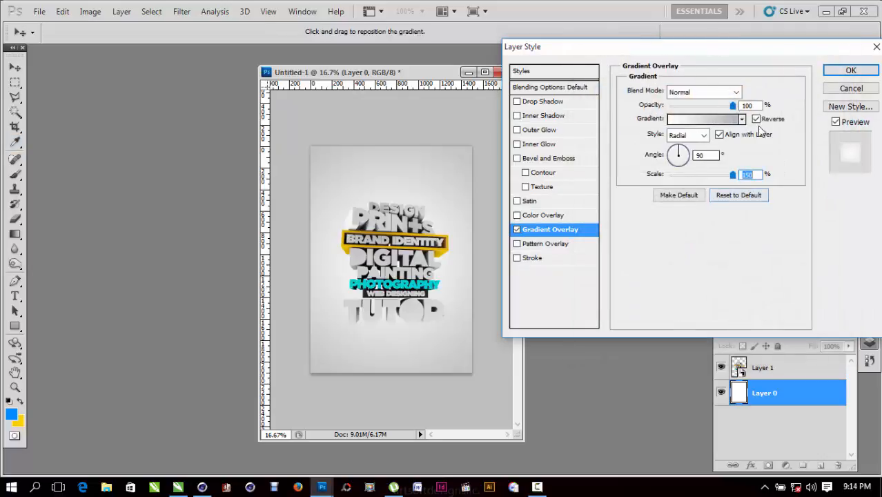
click(685, 118)
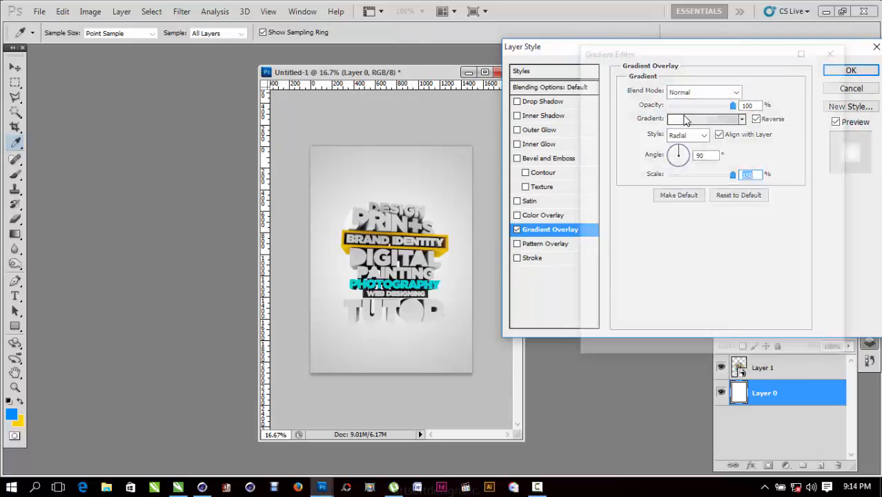
click(683, 110)
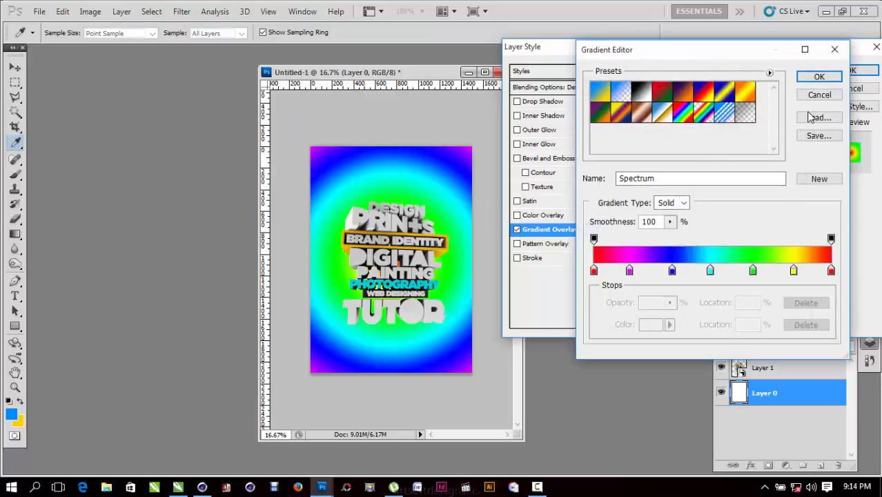
click(819, 94)
Move the overlay gradient's white colour stop to the 79% location and apply the Gradient Overlay to the background layer.
click(684, 120)
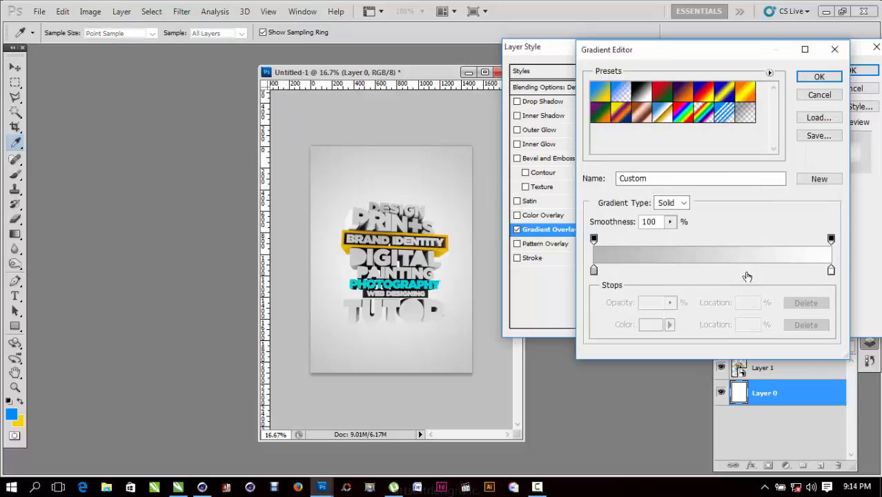
double_click(830, 270)
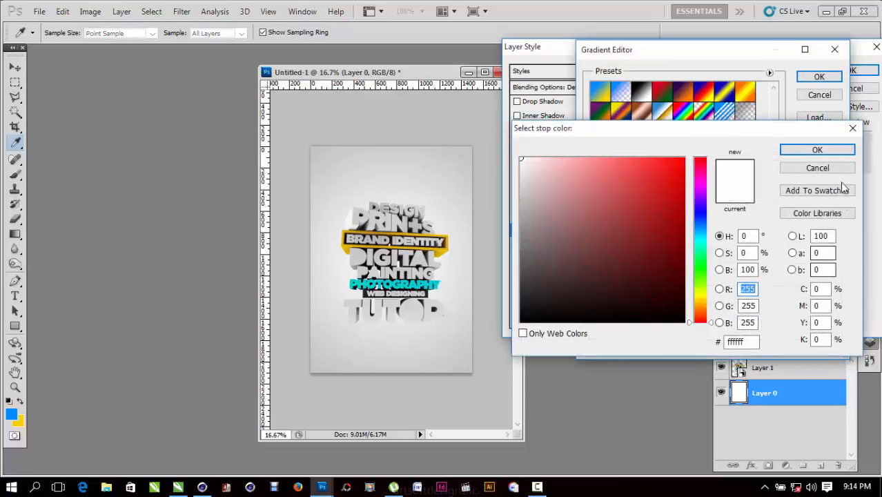
click(817, 170)
drag(831, 273, 783, 274)
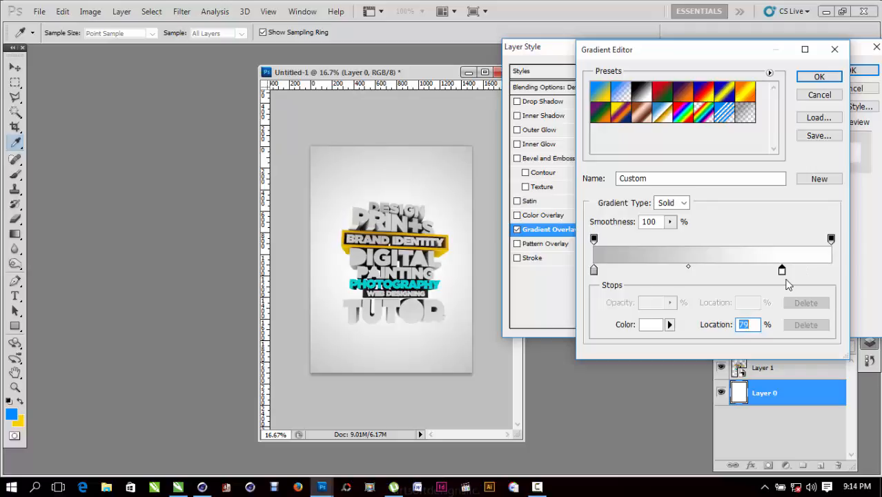
click(814, 76)
click(854, 70)
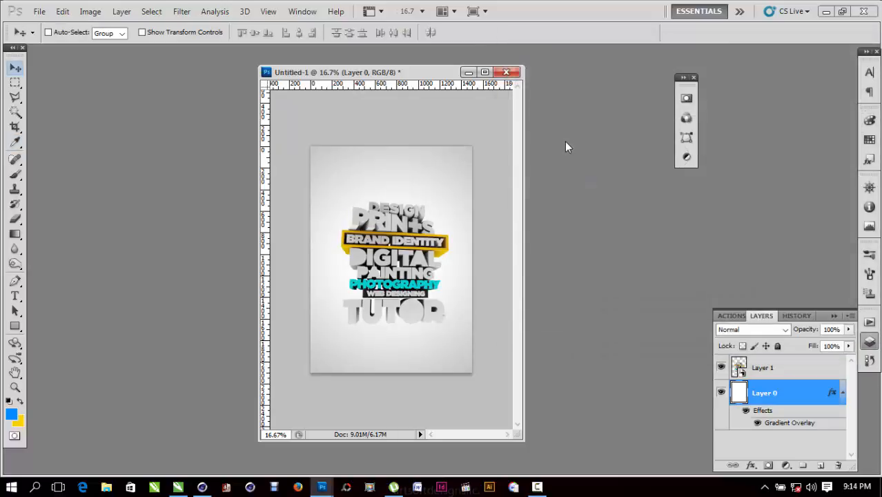
Check the reference poster in CorelDRAW, and open splash image 2 from ABSTRACT TUTORIAL's dynamic_splash_paint_02 folder in Photoshop.
click(178, 486)
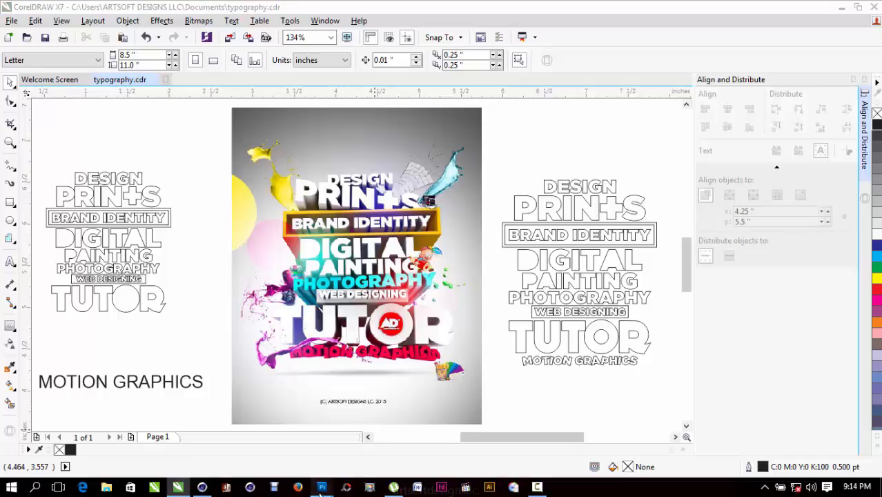
mouse_move(321, 487)
click(276, 428)
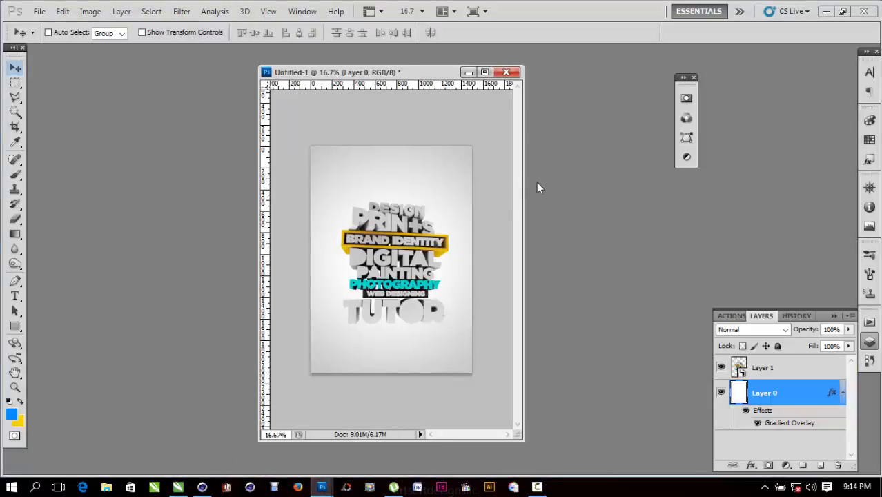
key(ctrl+o)
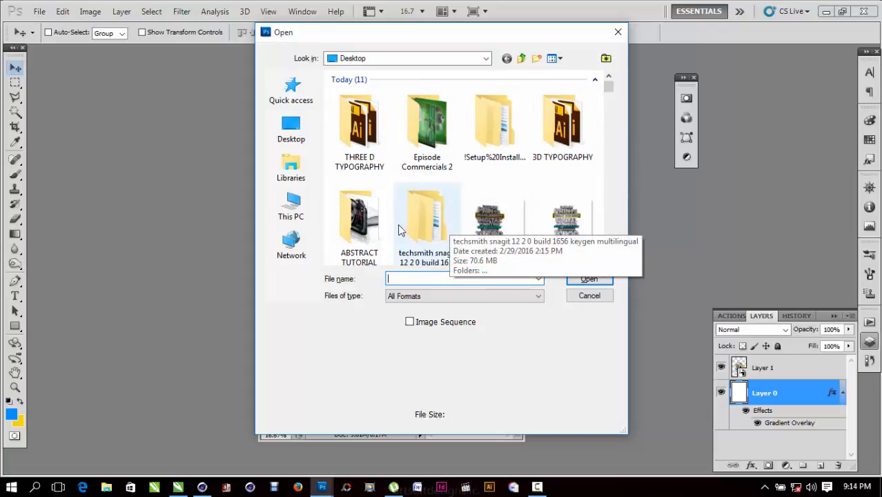
double_click(359, 219)
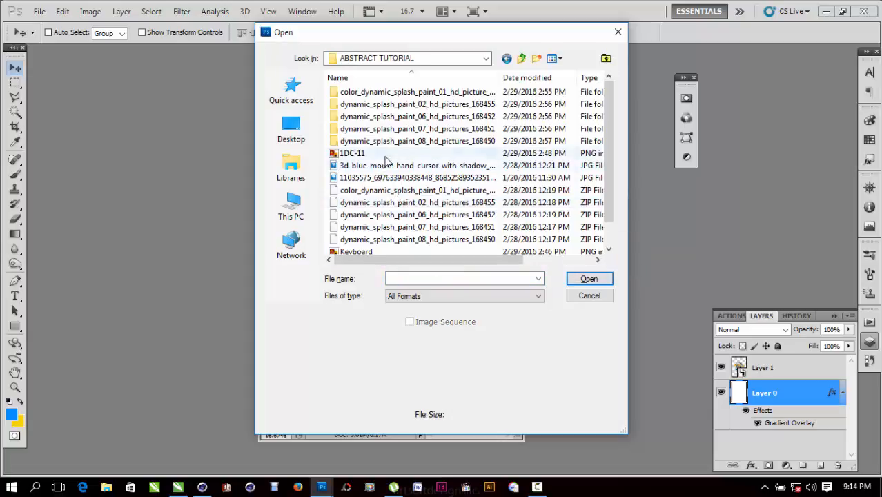
scroll(417, 143, up, 5)
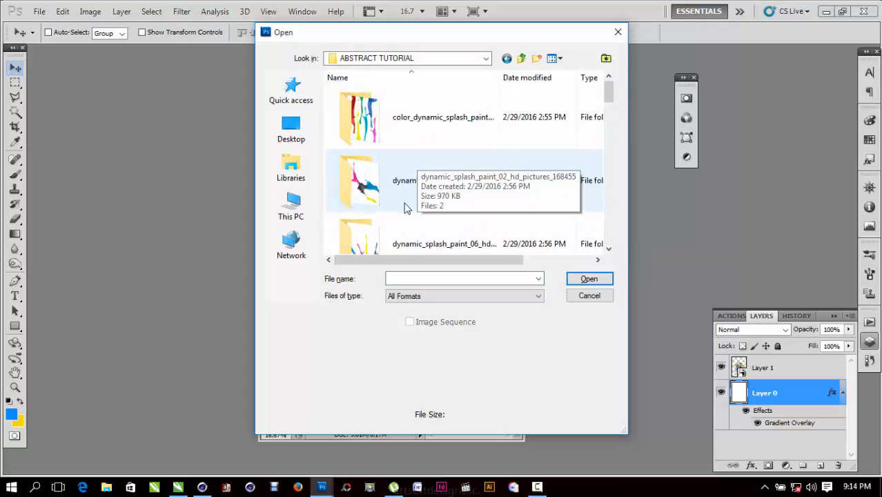
scroll(401, 207, down, 3)
scroll(403, 200, up, 2)
scroll(407, 166, up, 1)
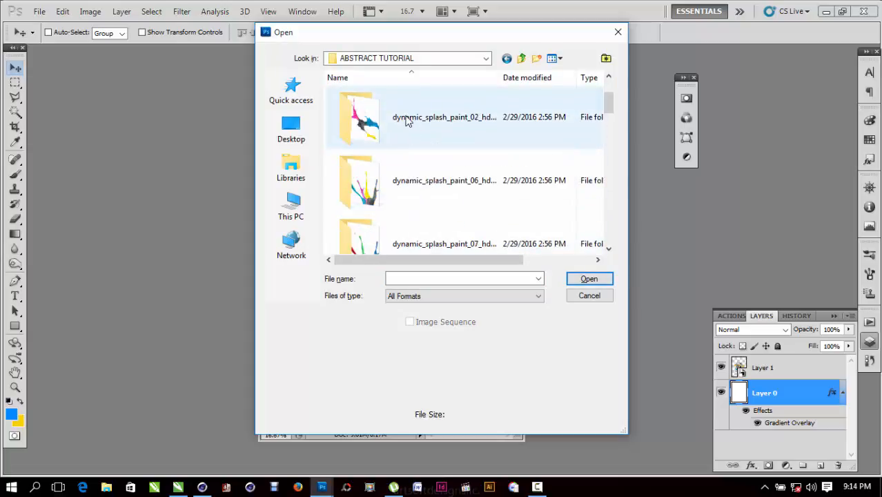
click(430, 119)
double_click(433, 122)
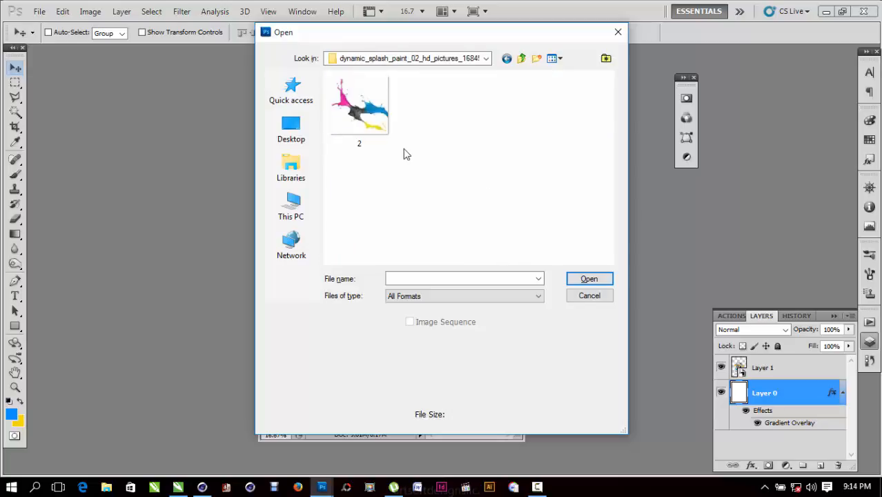
click(382, 126)
key(Return)
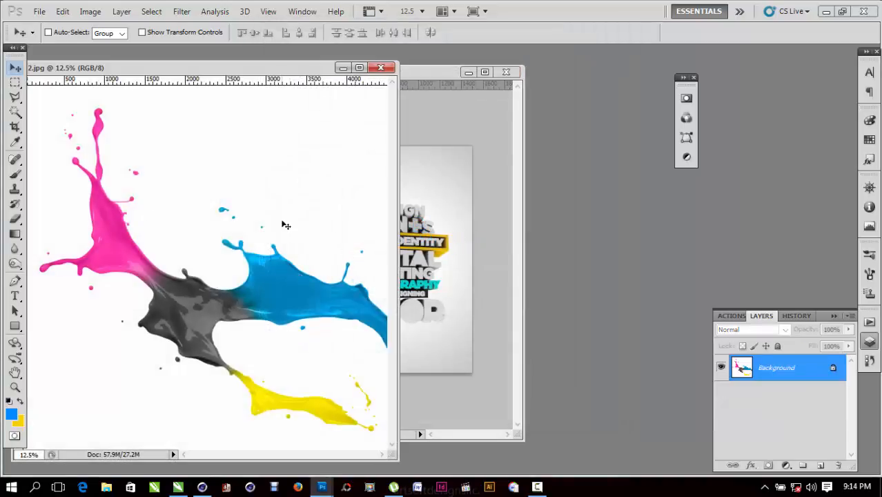
Isolate the paint splash with the Magic Wand, convert the Background to a regular layer, and mask out the white area.
click(16, 112)
click(202, 140)
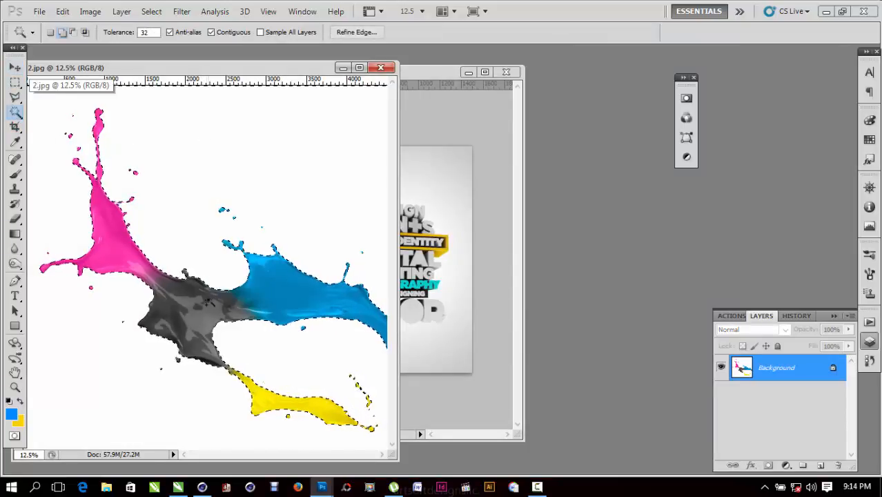
double_click(841, 373)
key(Return)
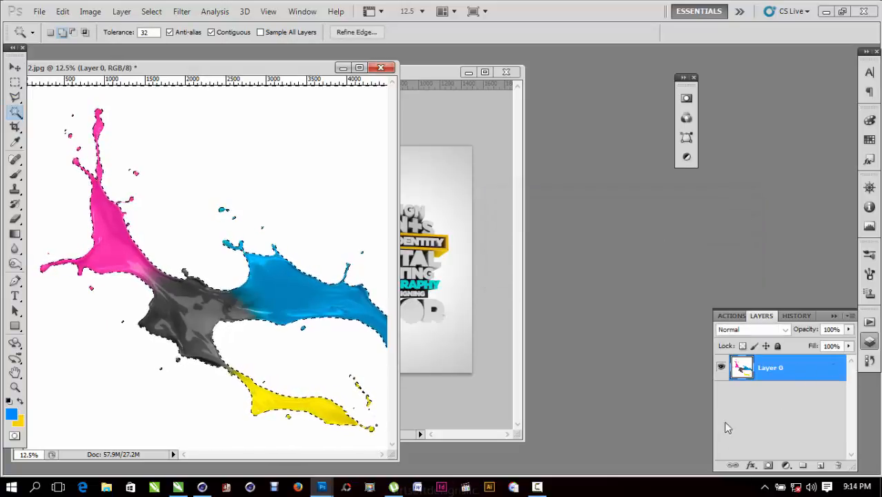
click(768, 465)
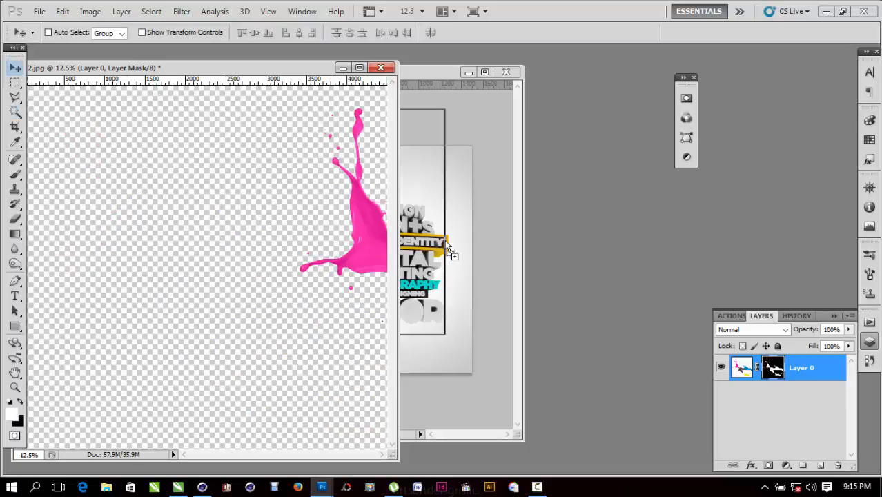
Place the masked splash in the poster document behind the 3D text and convert its layer to a smart object.
drag(444, 239, 377, 247)
drag(468, 323, 468, 278)
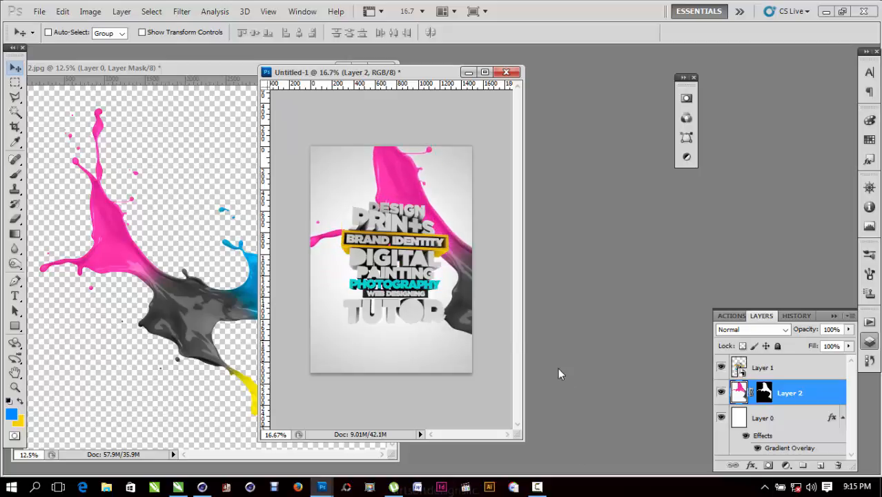
right_click(776, 403)
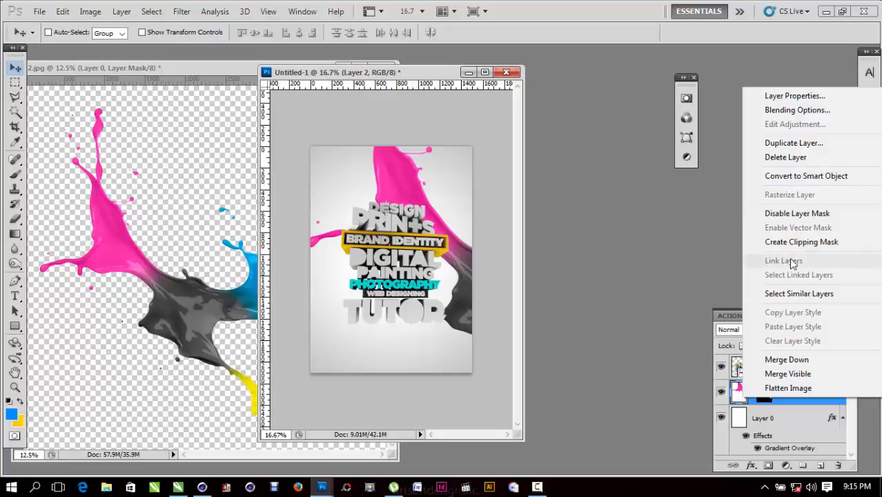
click(794, 178)
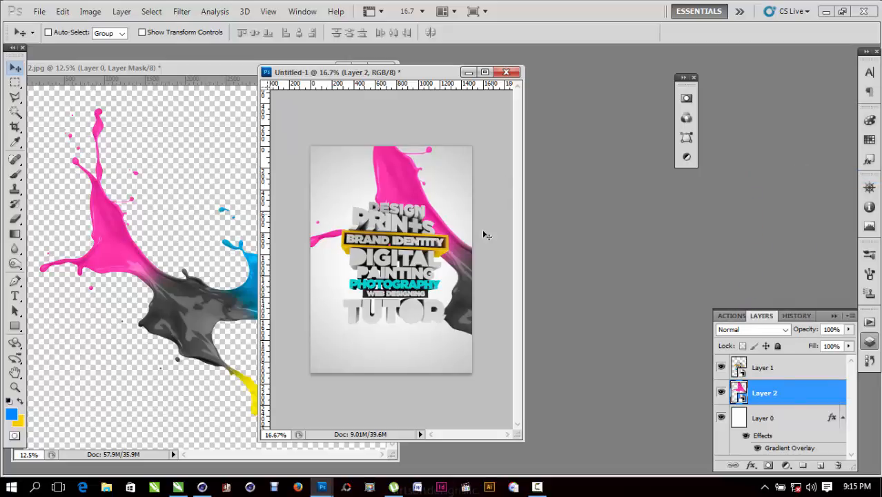
Scale the splash proportionally to 50%, reduce it further to about 34%, and centre it behind the 3D text.
key(ctrl+t)
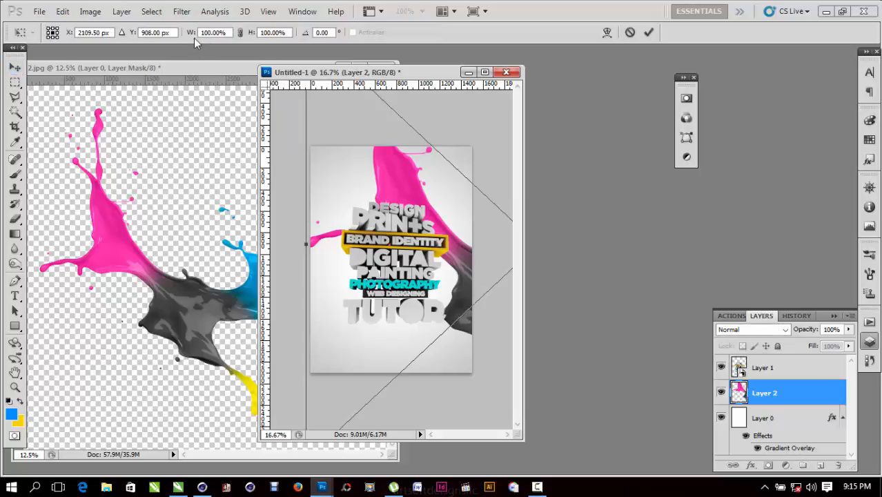
click(241, 33)
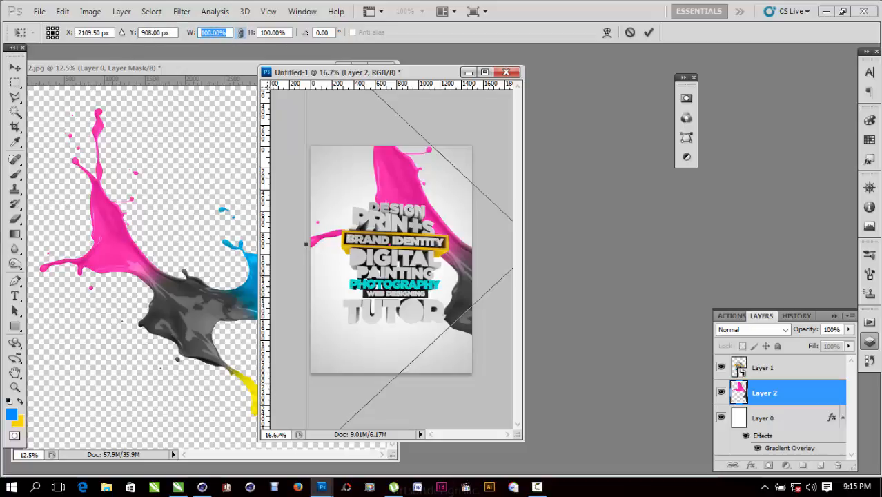
text(50)
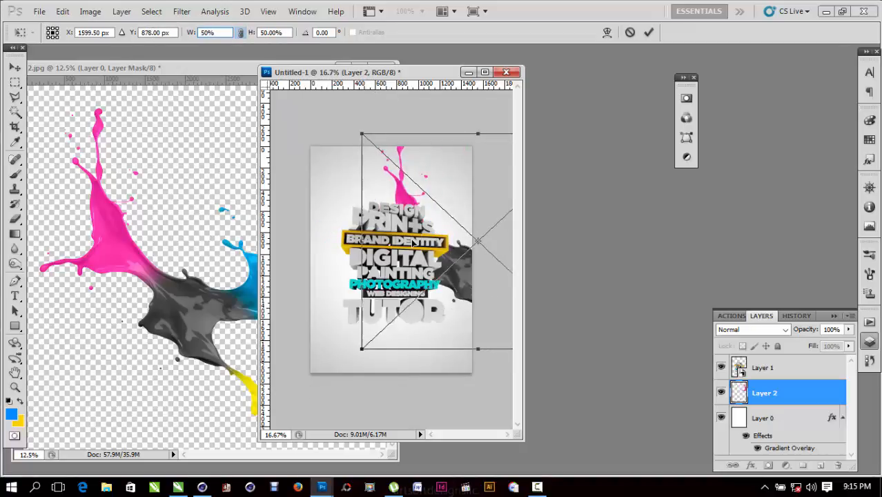
drag(412, 240, 407, 239)
drag(357, 345, 432, 278)
drag(485, 226, 370, 258)
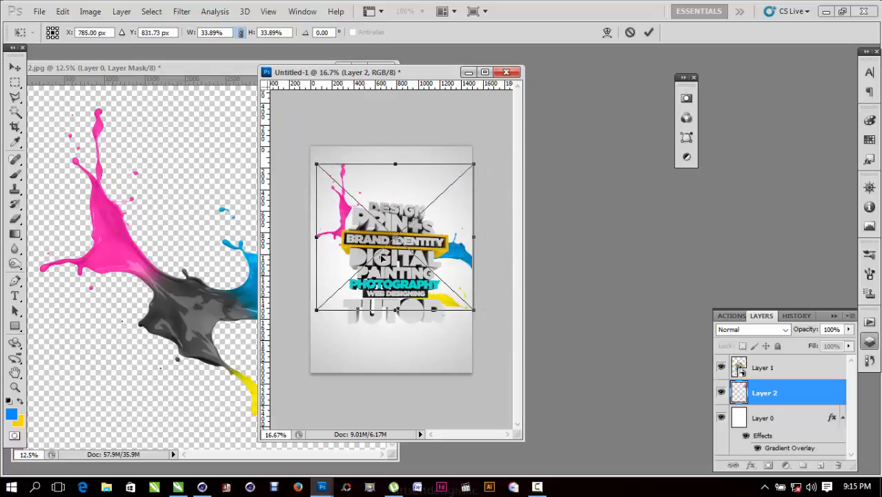
mouse_move(474, 311)
mouse_down()
mouse_move(457, 298)
mouse_move(469, 310)
mouse_up()
drag(436, 267, 436, 280)
key(Return)
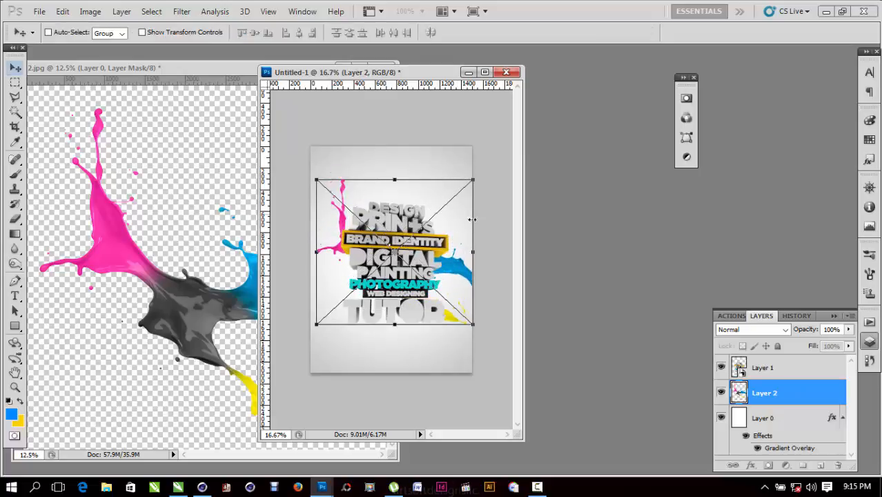
Close the 2.jpg splash document without saving it and return to the poster.
key(z)
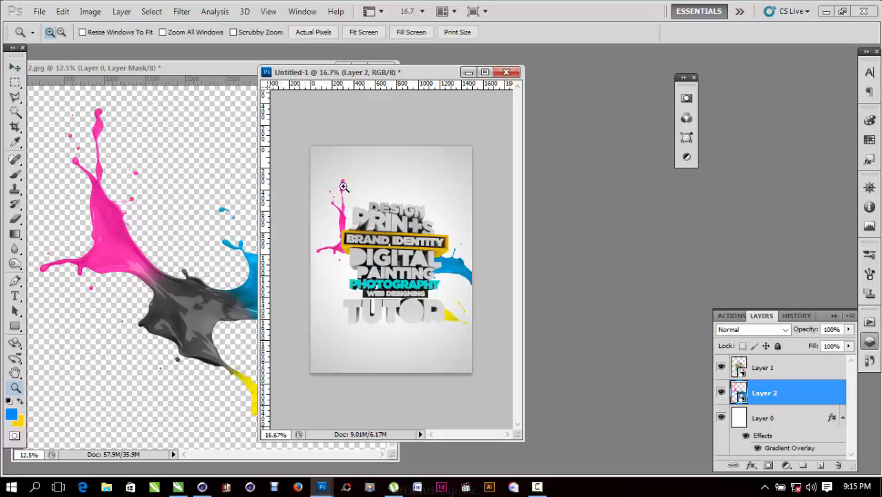
key(ctrl+plus)
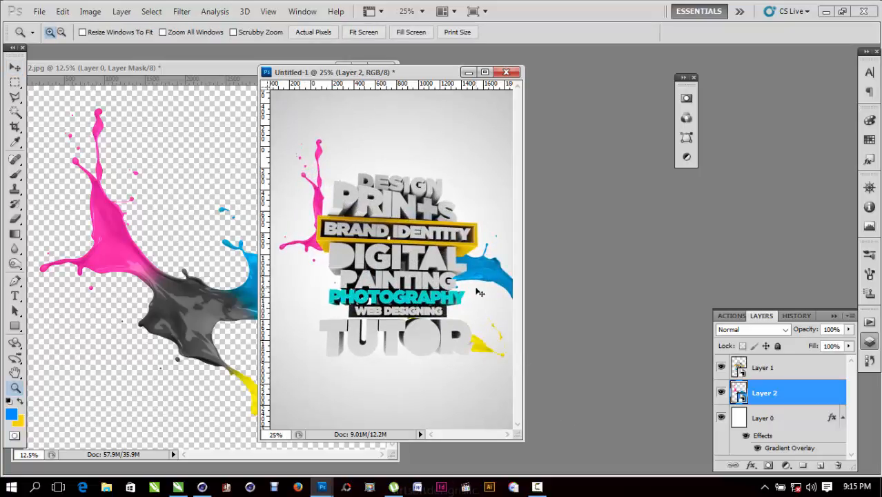
key(ctrl+plus)
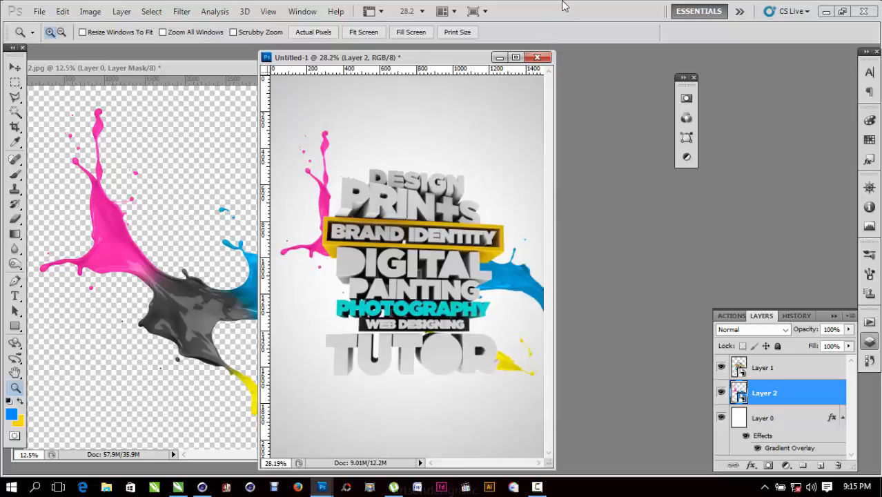
click(225, 119)
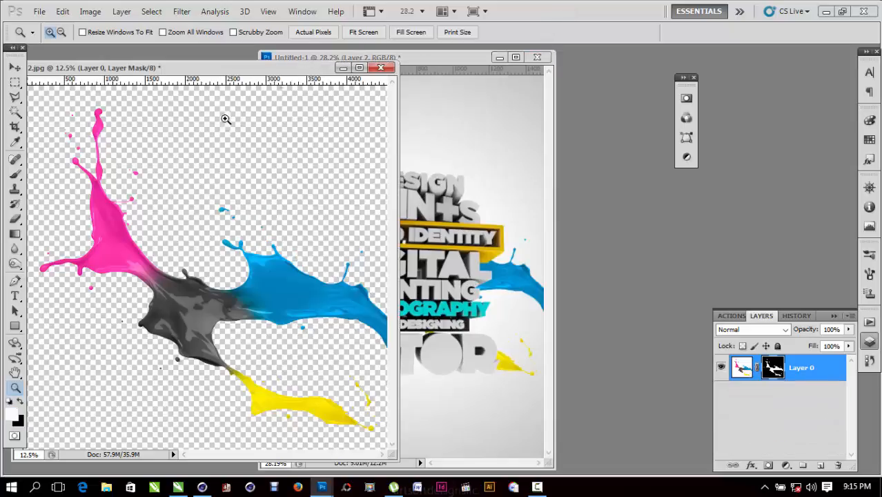
click(380, 68)
click(445, 191)
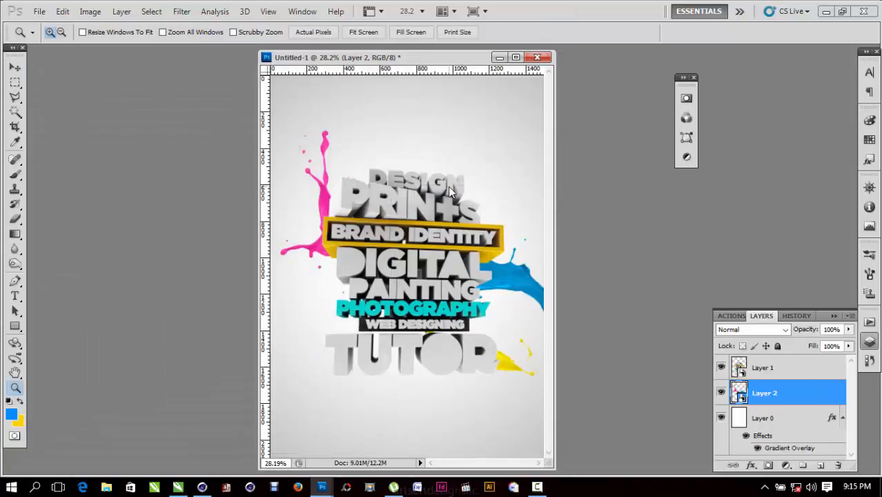
Open the multicoloured splash image 1.jpg from the color_dynamic_splash_paint_01 folder in ABSTRACT TUTORIAL.
key(ctrl+o)
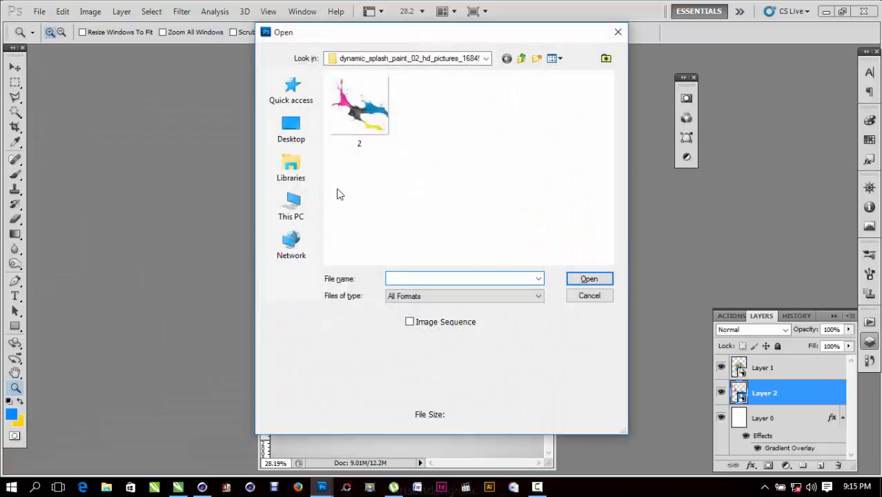
key(BackSpace)
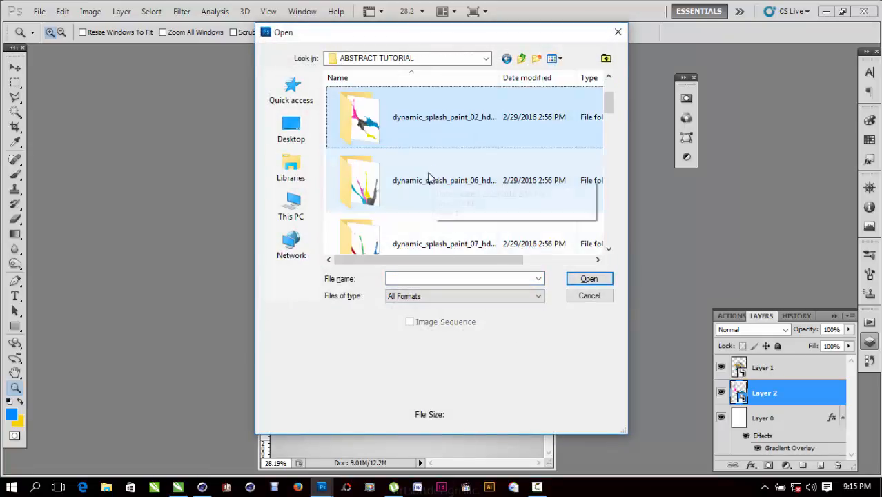
scroll(428, 178, down, 3)
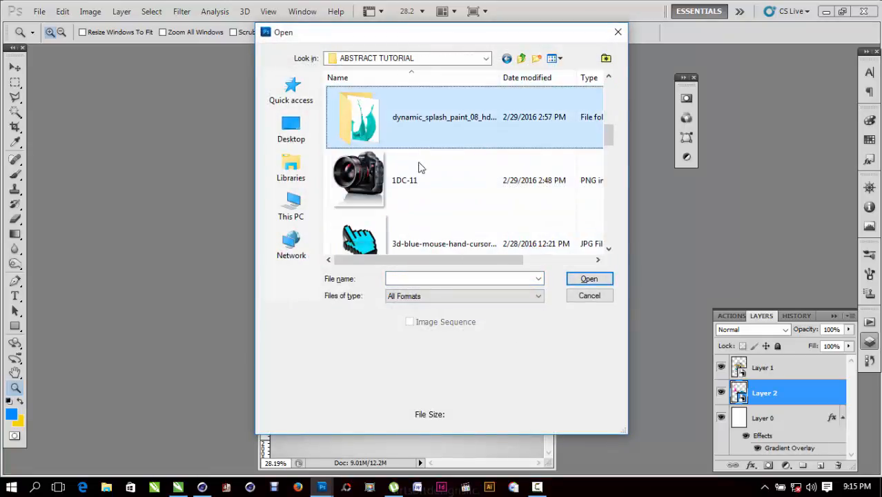
scroll(407, 138, up, 5)
double_click(392, 145)
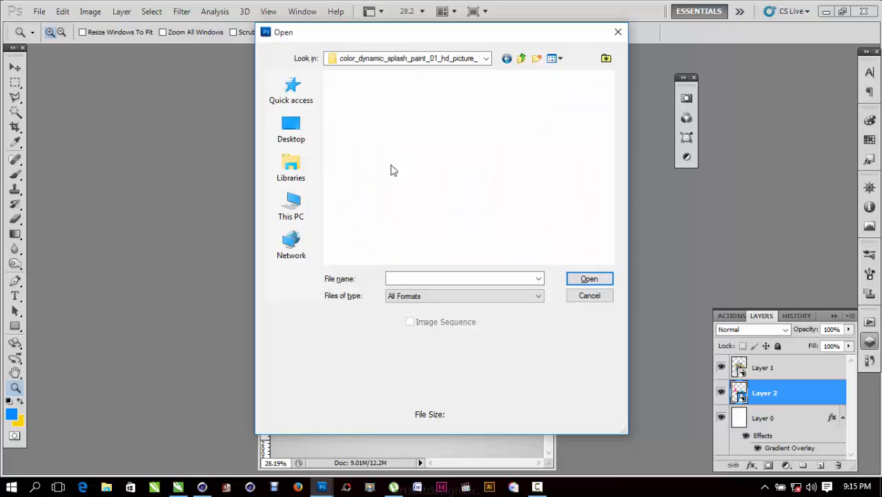
click(371, 114)
double_click(373, 146)
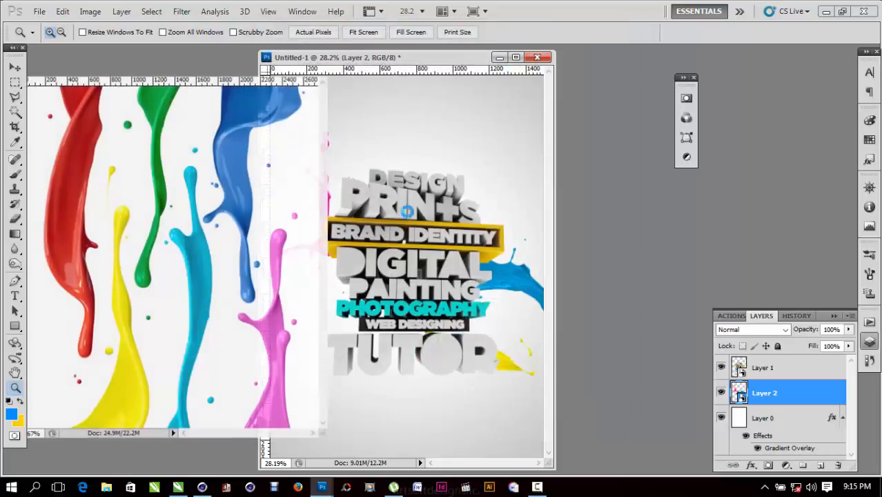
Select the white background of 1.jpg with the Magic Wand, unlock the Background layer, and mask the white area out.
key(w)
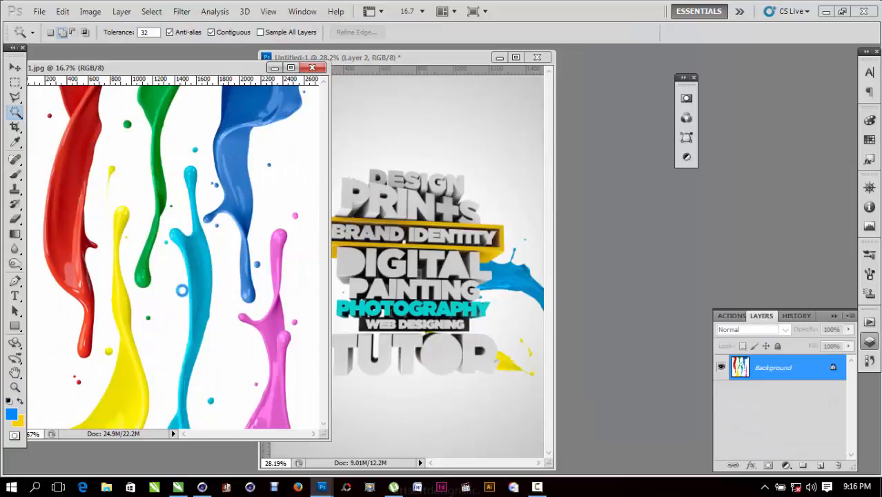
click(182, 290)
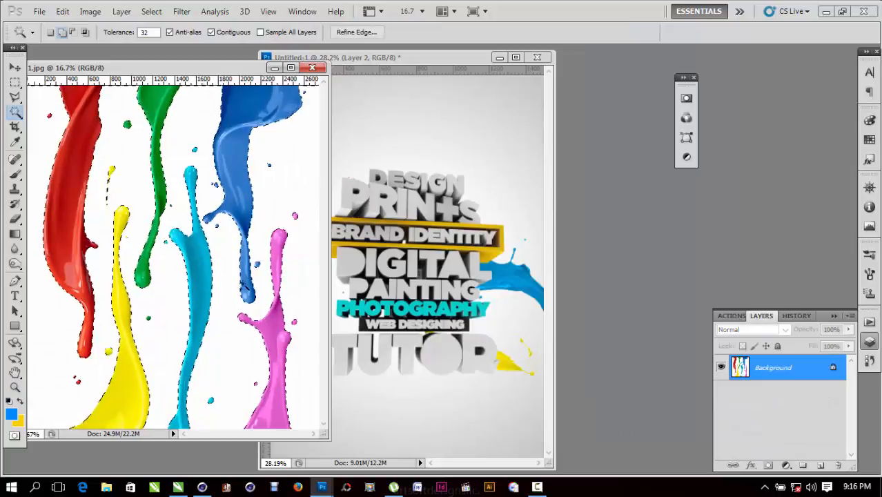
double_click(833, 371)
key(Return)
click(767, 465)
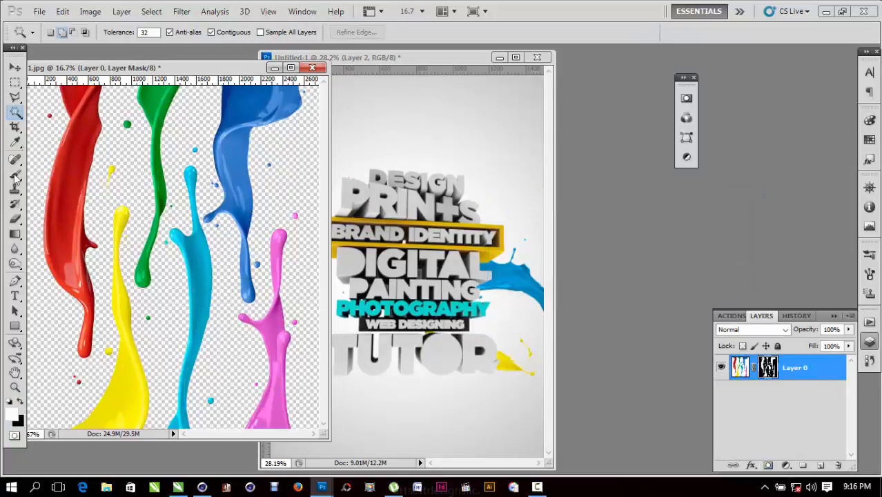
Outline the cyan splash and its droplets in 1.jpg with a closed Polygonal Lasso selection.
click(14, 67)
key(l)
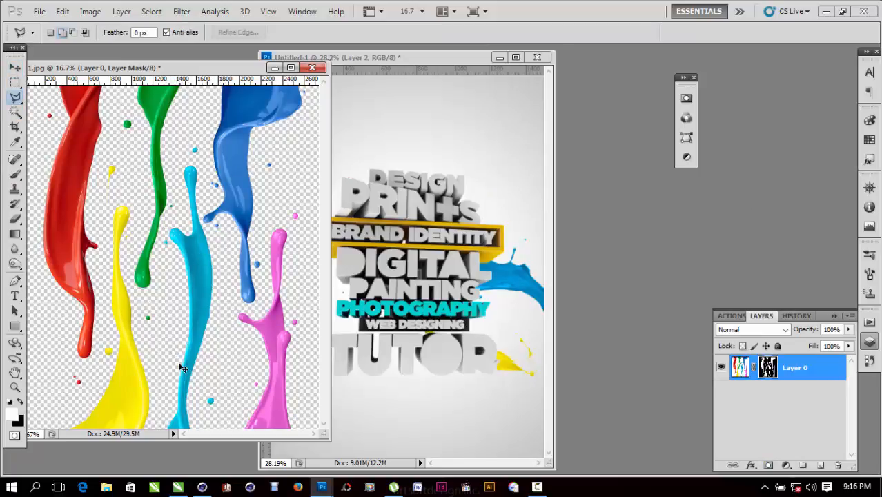
key(ctrl+minus)
click(161, 403)
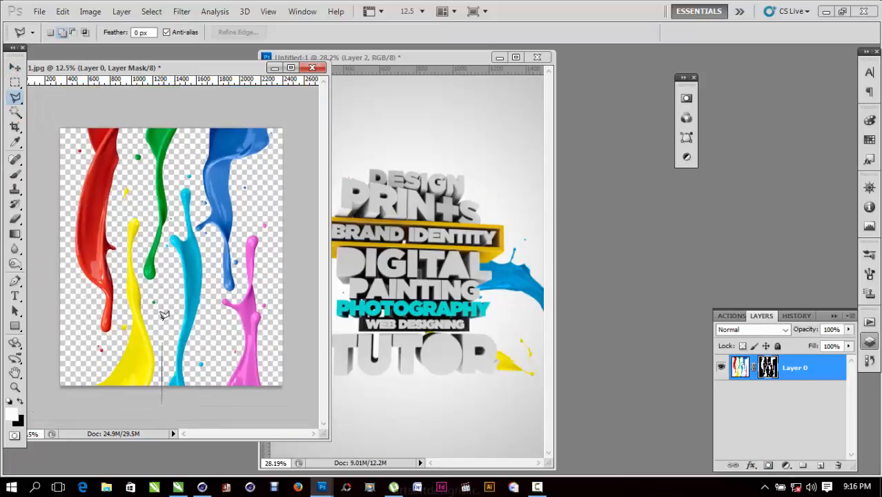
click(173, 219)
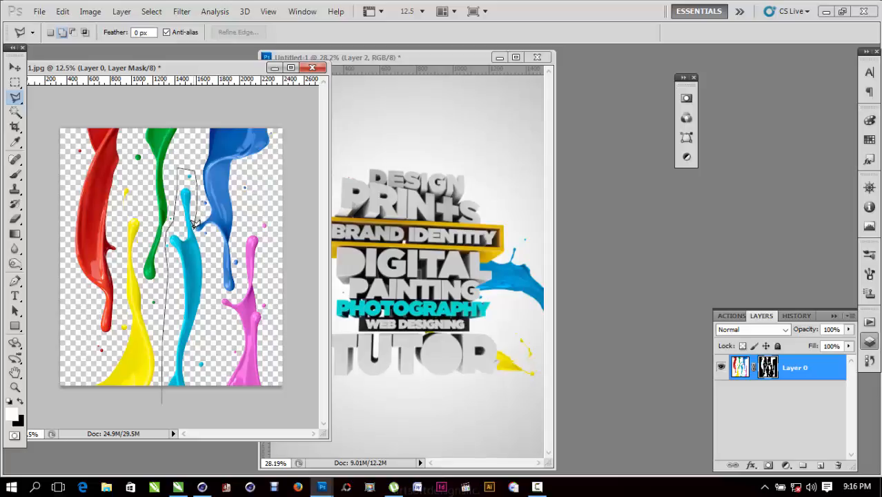
click(212, 284)
click(210, 363)
double_click(198, 411)
Try to copy the selected cyan splash into the poster while the layer mask is active, and undo the transfer.
click(17, 70)
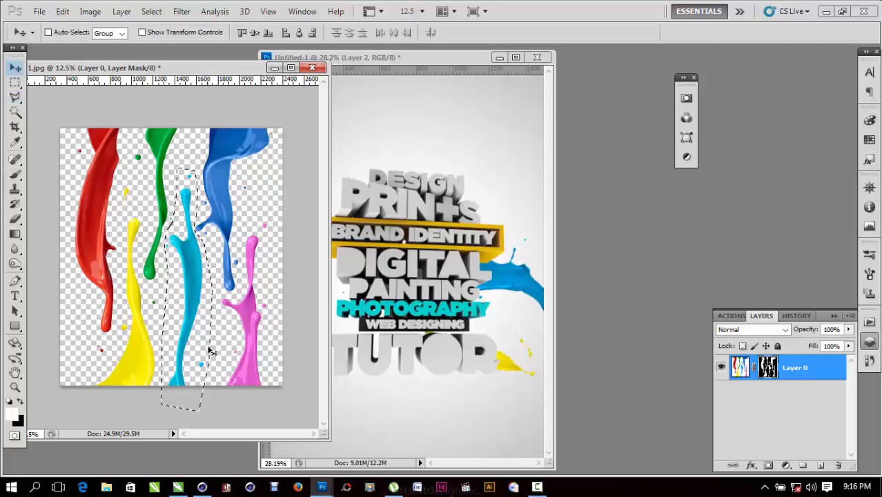
drag(202, 341, 456, 230)
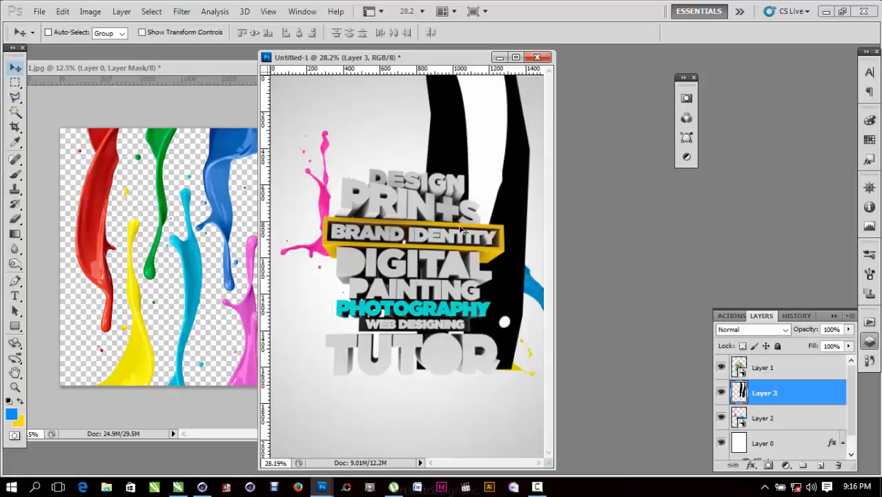
key(ctrl+z)
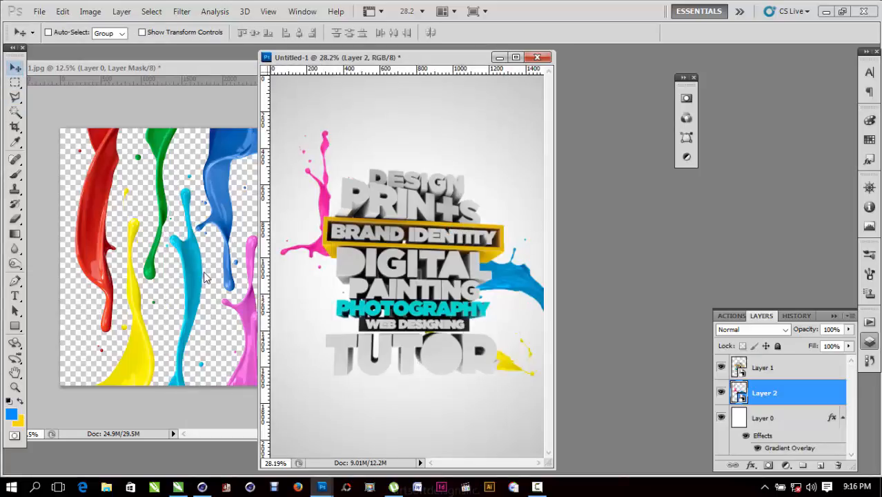
Convert the masked layer of 1.jpg to a smart object and rasterize it into a plain transparent layer.
click(174, 291)
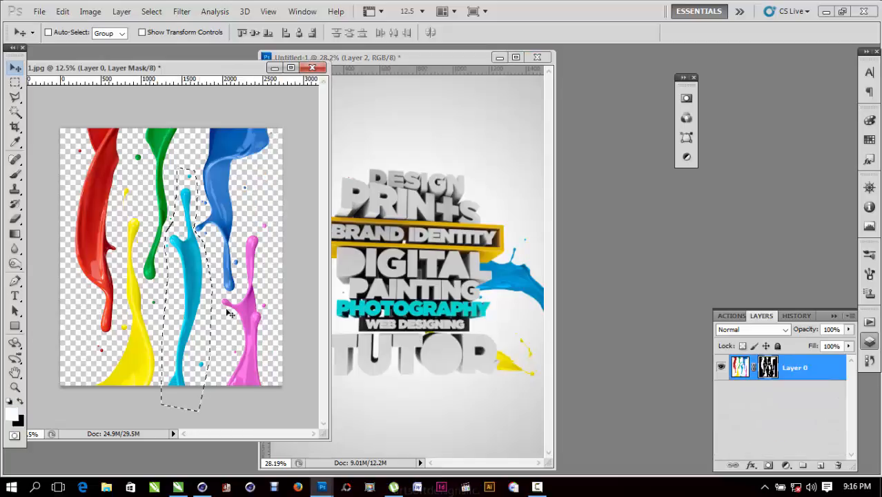
right_click(786, 368)
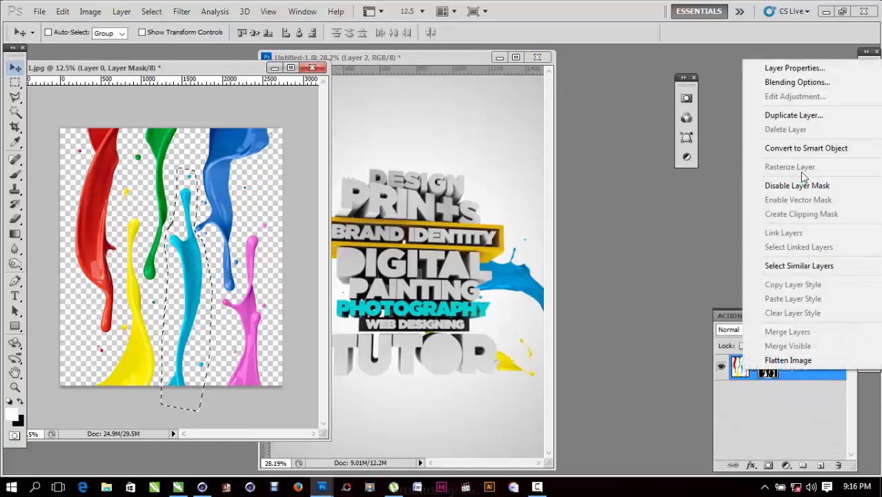
click(807, 159)
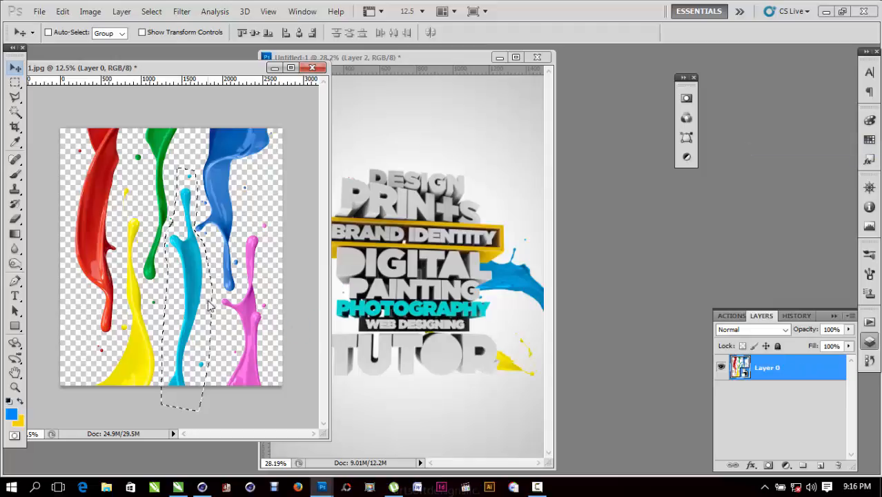
drag(211, 305, 483, 285)
key(l)
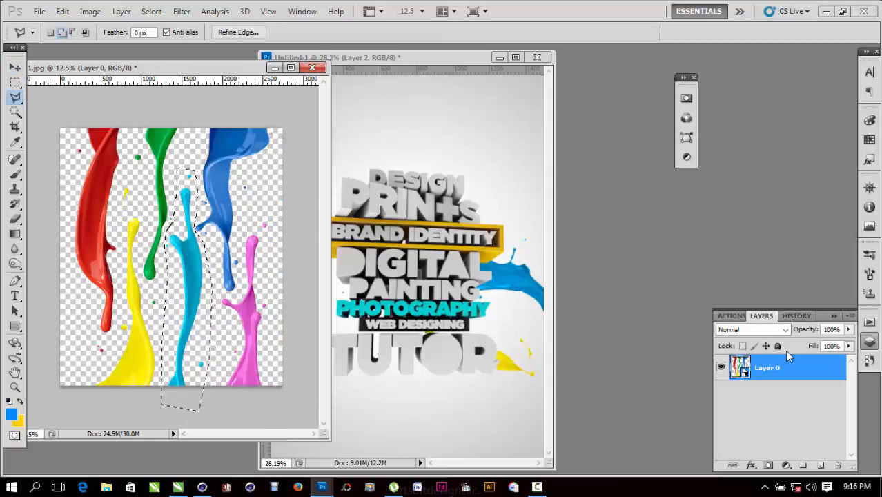
right_click(782, 364)
click(780, 158)
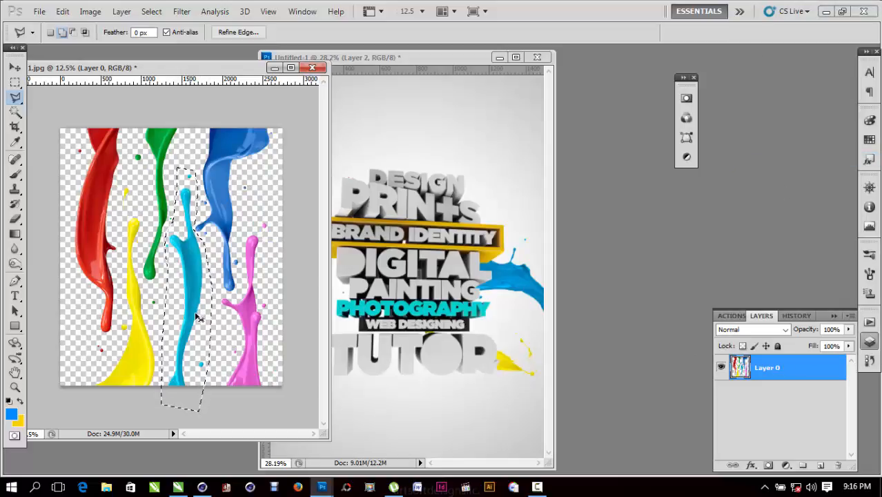
Copy the selected cyan splash into the poster behind the 3D text and convert its layer to a smart object.
drag(196, 314, 445, 332)
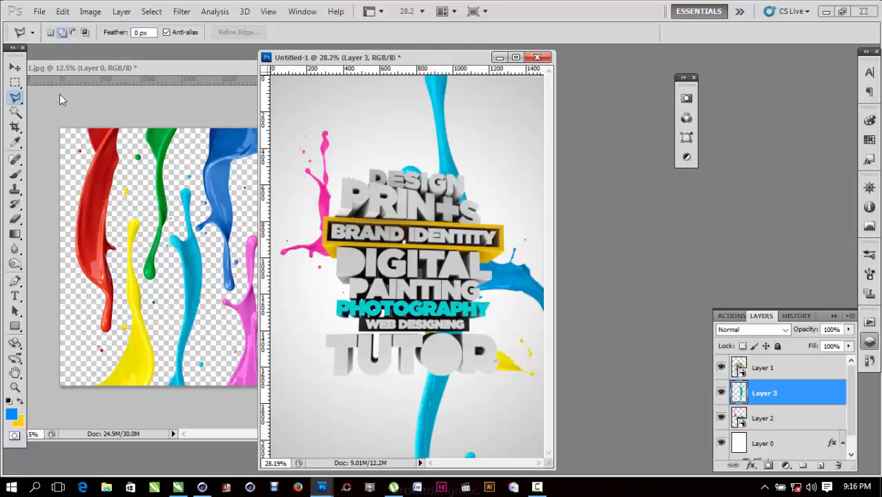
click(15, 69)
key(ctrl+minus)
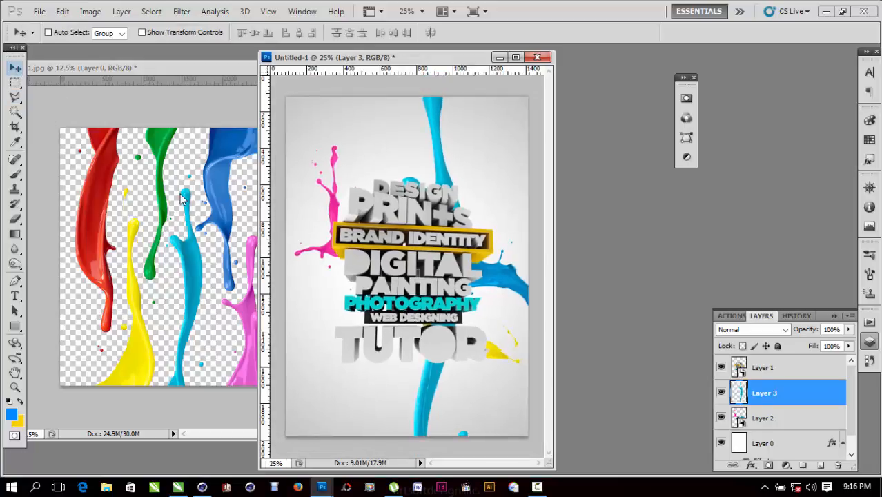
key(ctrl+t)
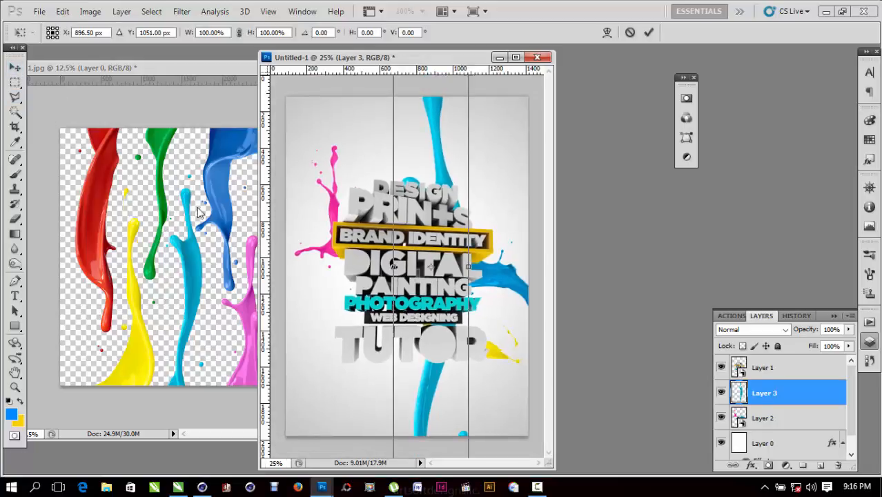
key(Return)
right_click(771, 396)
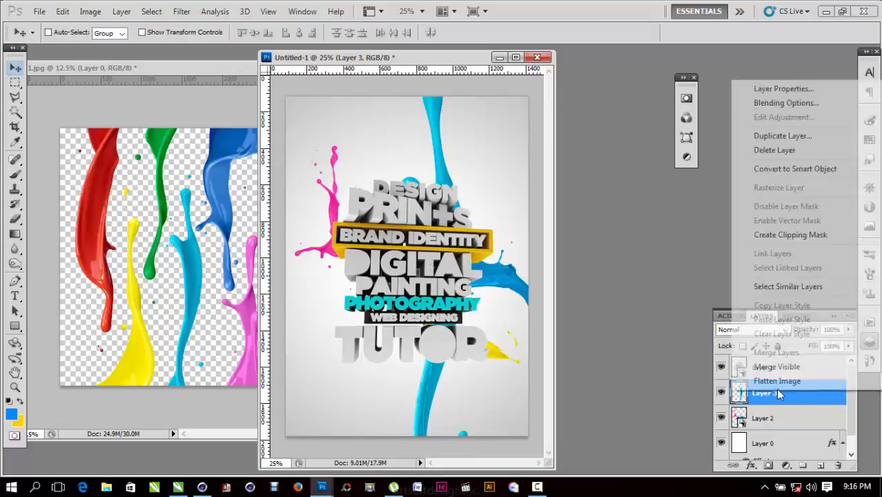
click(782, 170)
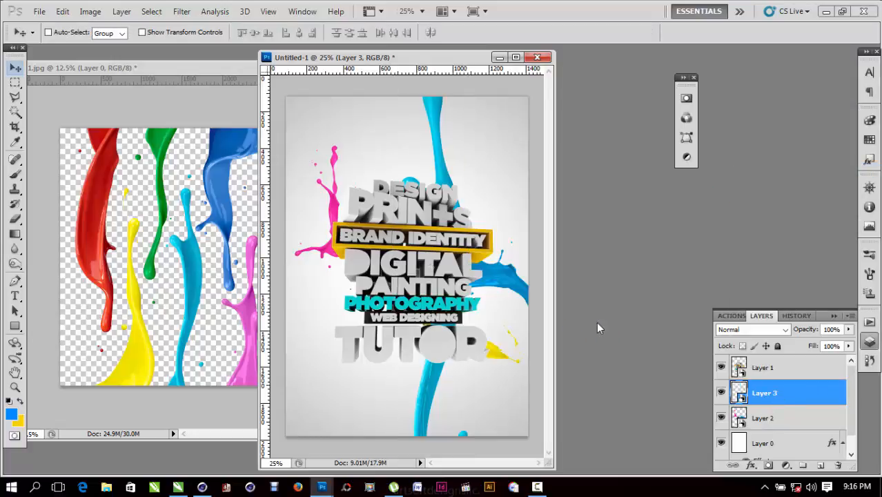
Scale the cyan splash to 40%, rotate it about 39.5°, reduce it to about 33%, and place it behind the text's upper-right corner.
key(ctrl+t)
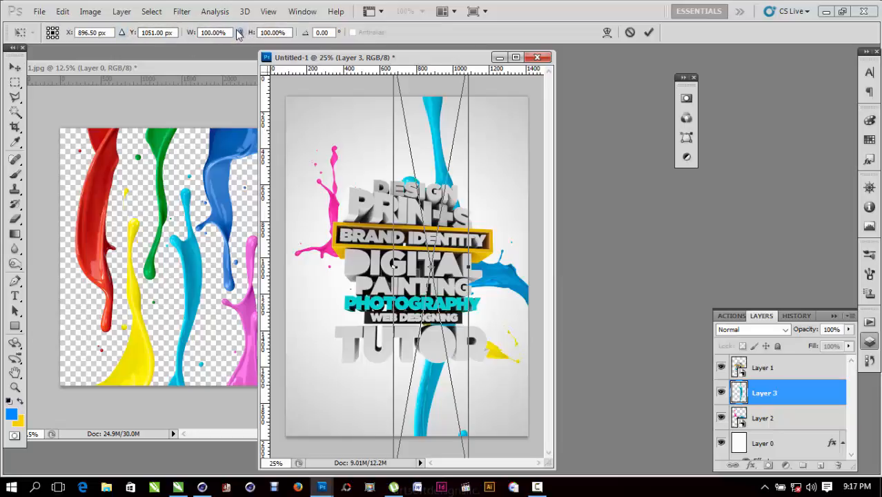
click(214, 32)
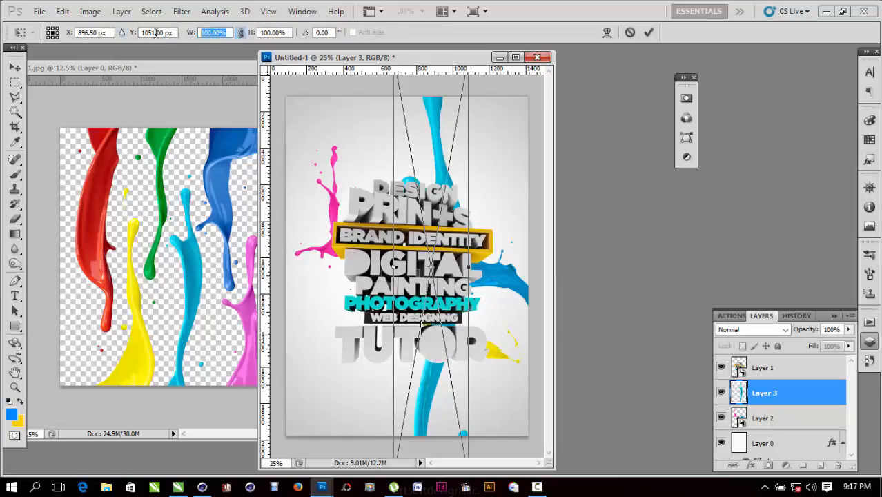
text(40)
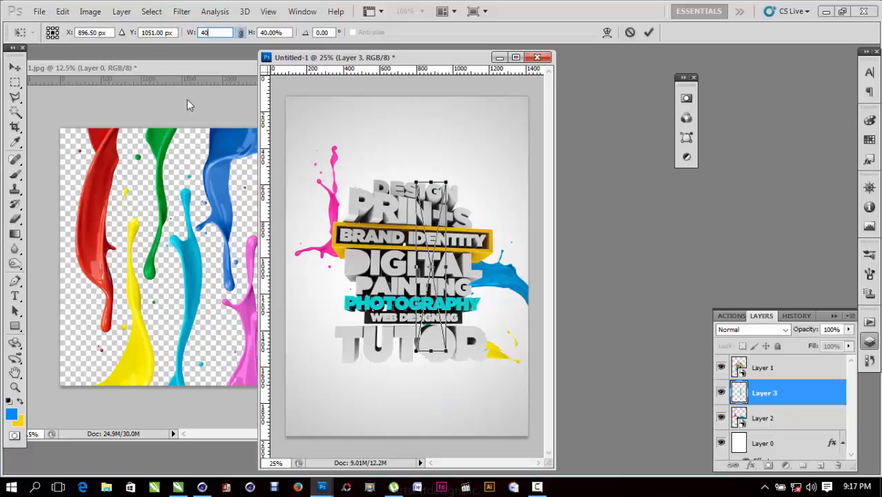
drag(440, 207, 493, 171)
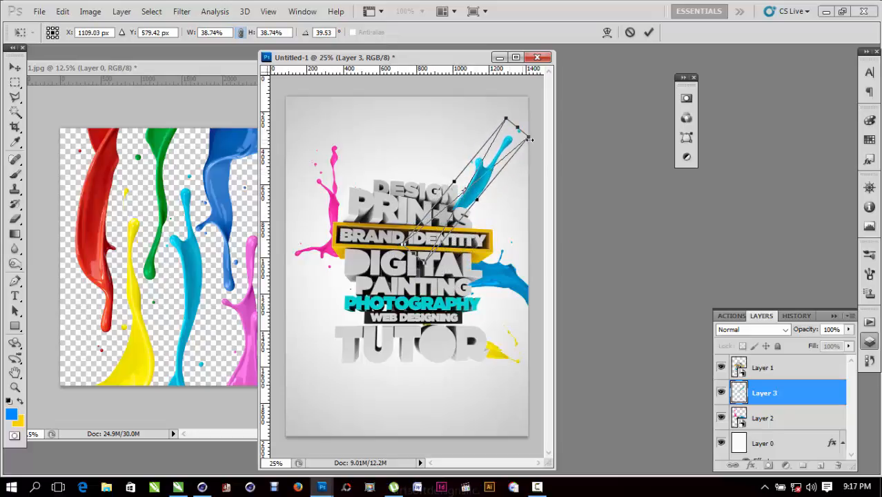
drag(530, 139, 512, 154)
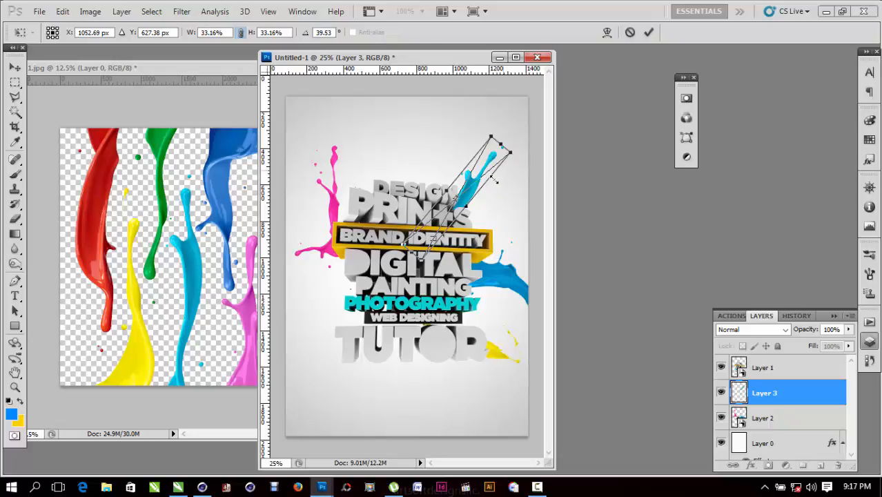
key(Return)
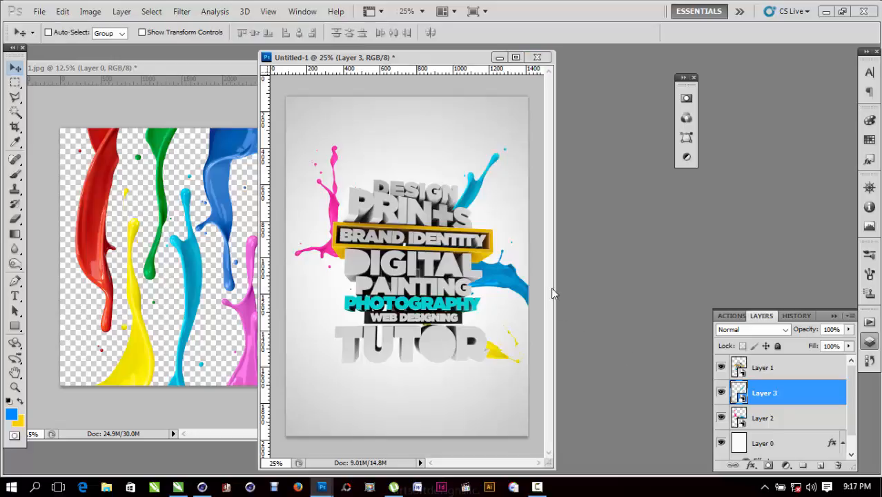
Check the splash arrangement in the finished reference poster in CorelDRAW's typography.cdr, and return to Photoshop.
key(alt+Tab)
click(337, 243)
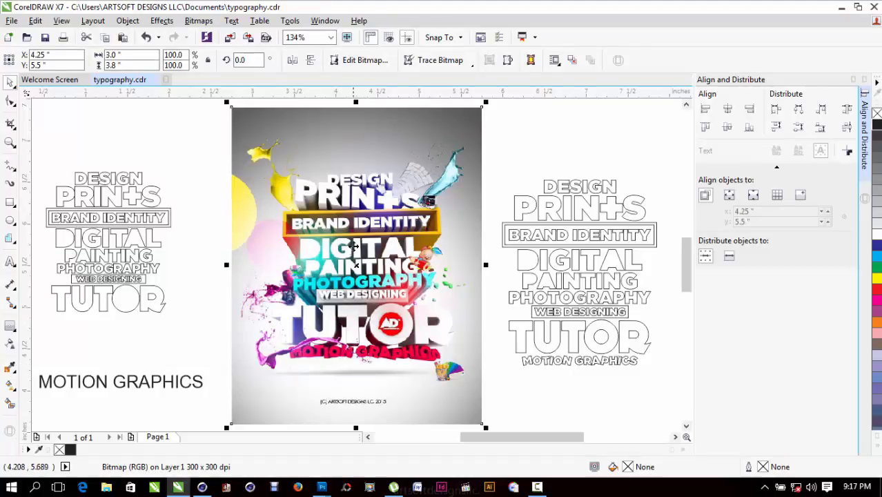
key(alt+Tab)
Deselect the cyan splash in 1.jpg and outline the yellow splash with its droplets using the Polygonal Lasso.
click(144, 267)
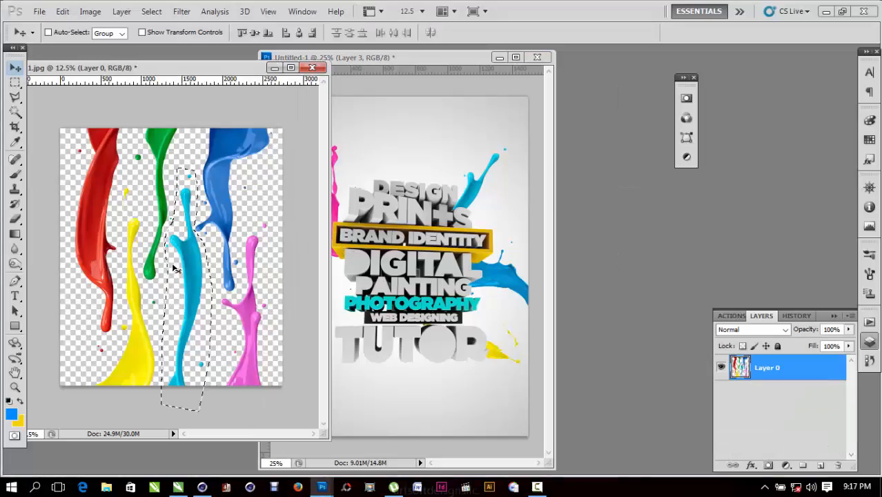
key(l)
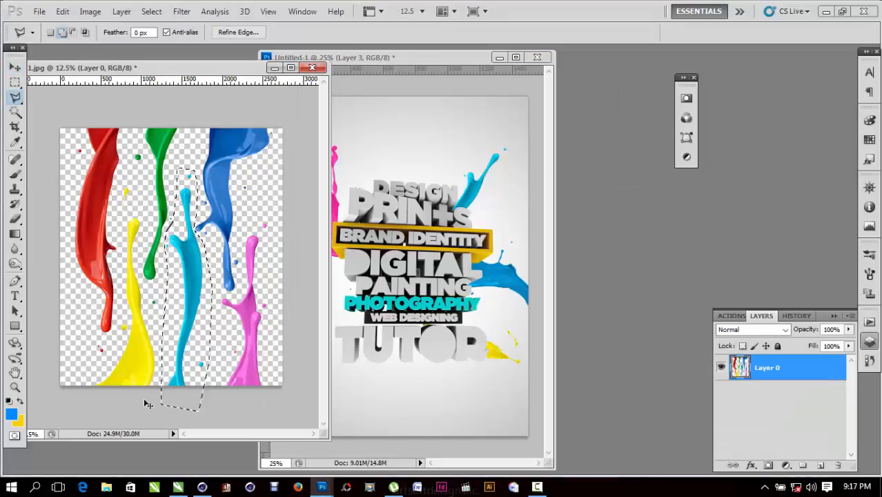
key(ctrl+d)
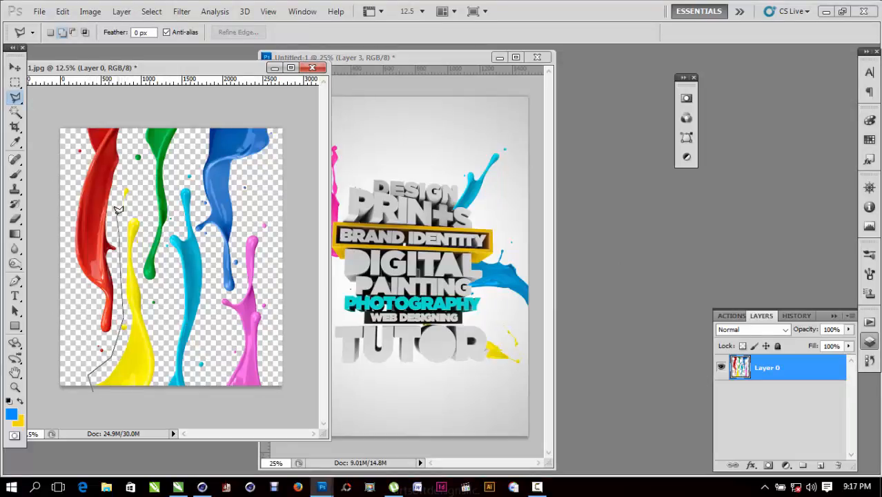
click(136, 178)
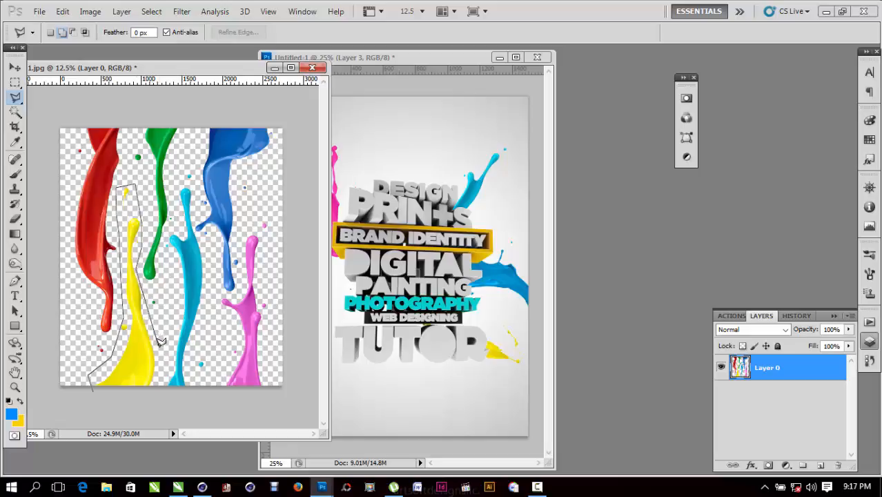
click(167, 364)
click(156, 412)
click(92, 391)
Copy the selected yellow splash into the poster behind the 3D text and convert its layer to a smart object.
drag(133, 338, 331, 311)
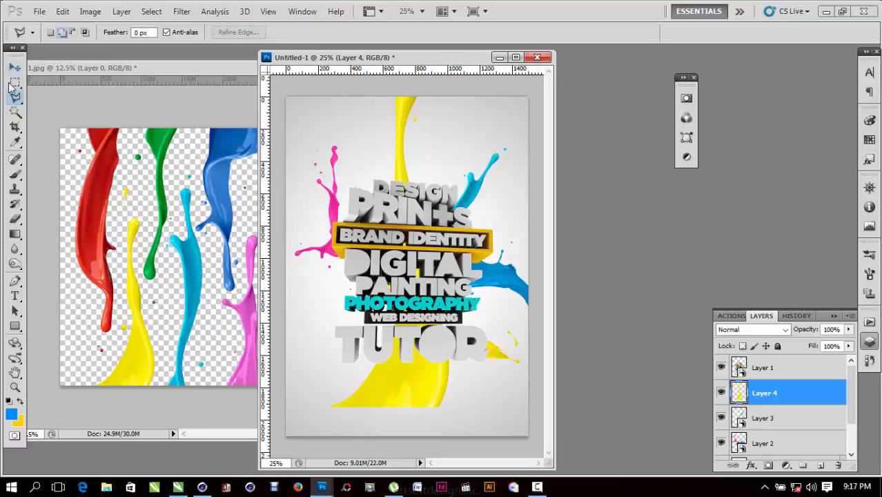
click(14, 68)
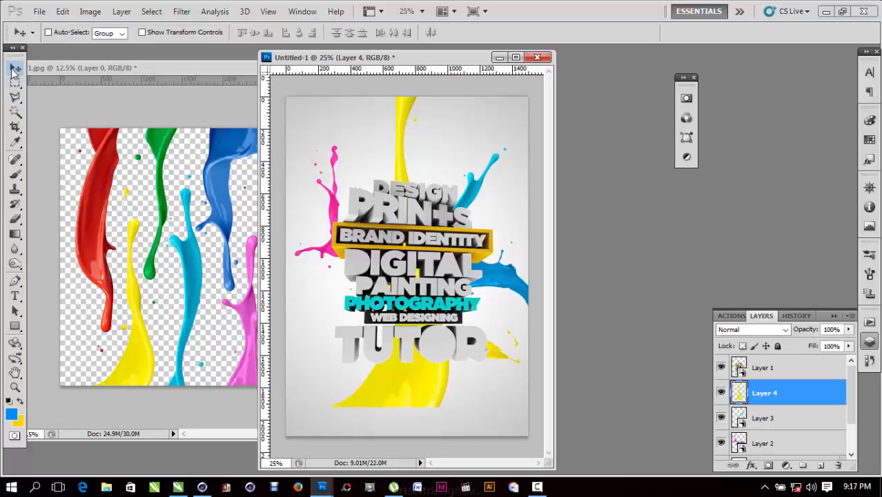
right_click(785, 396)
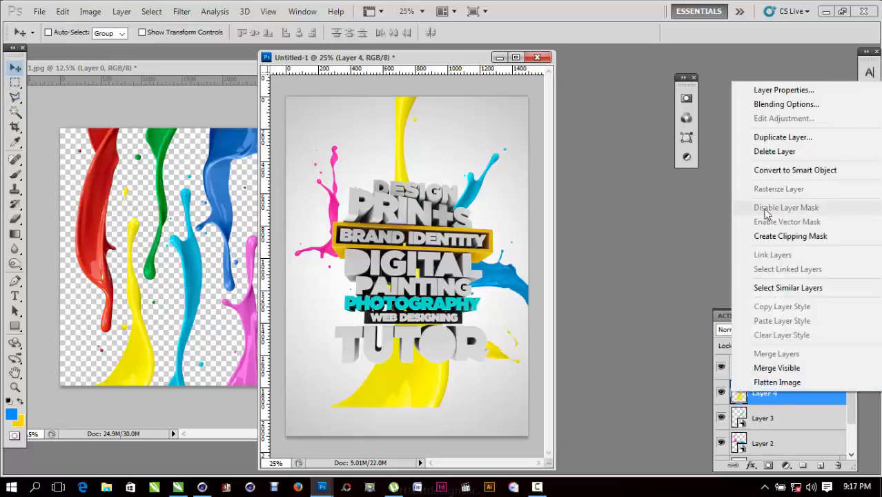
click(788, 172)
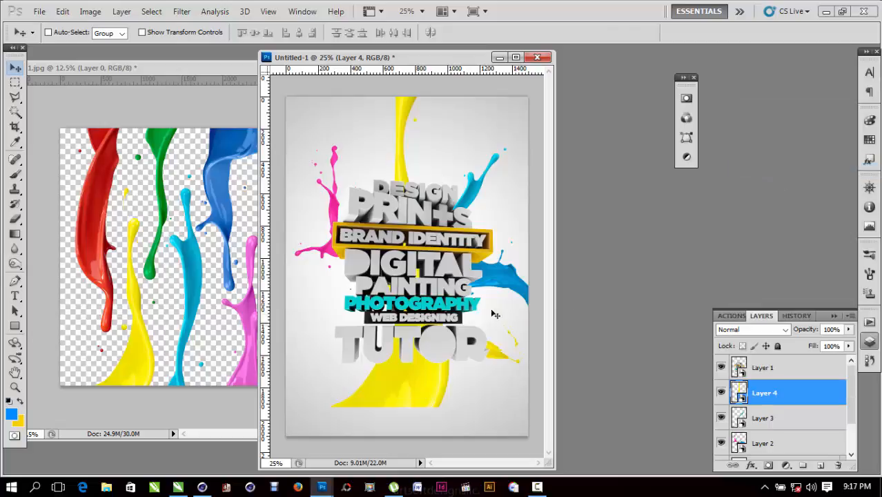
Scale the yellow splash on Layer 4 proportionally to 50%.
key(ctrl+t)
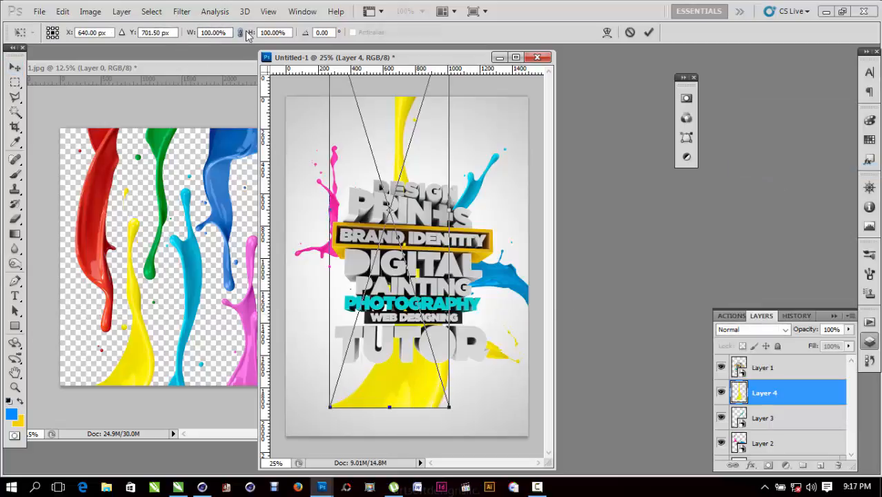
click(220, 33)
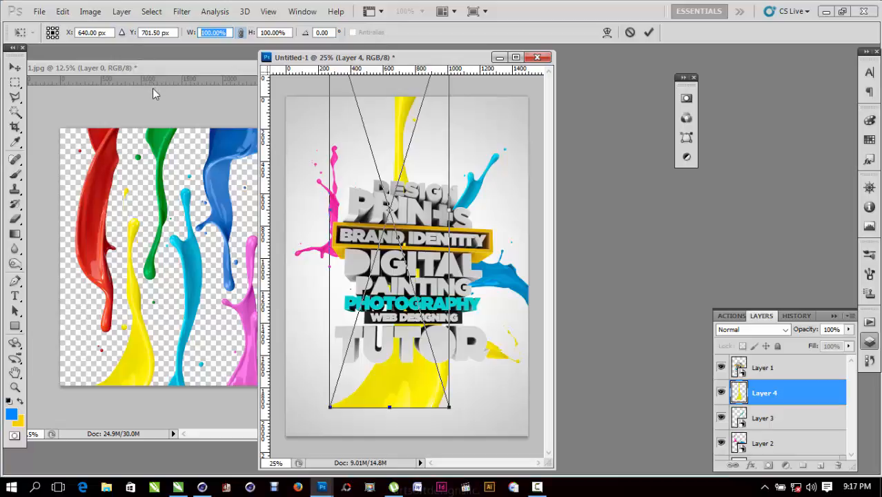
text(50)
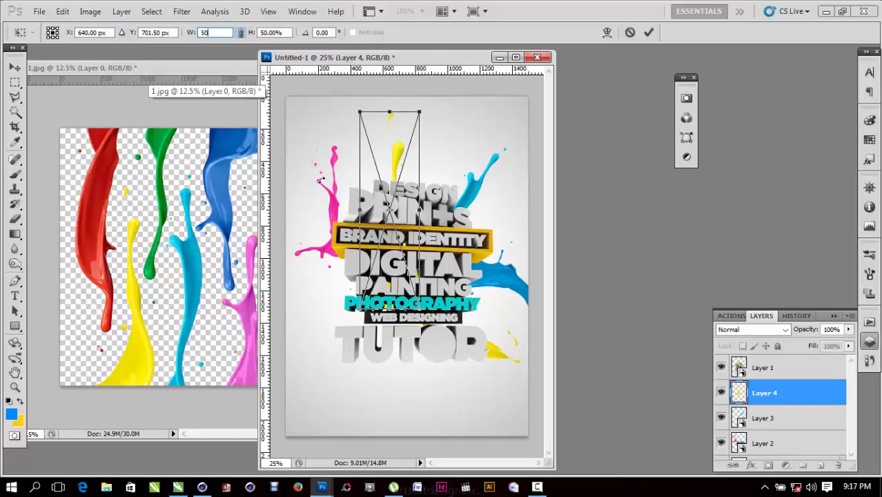
key(Return)
key(Return)
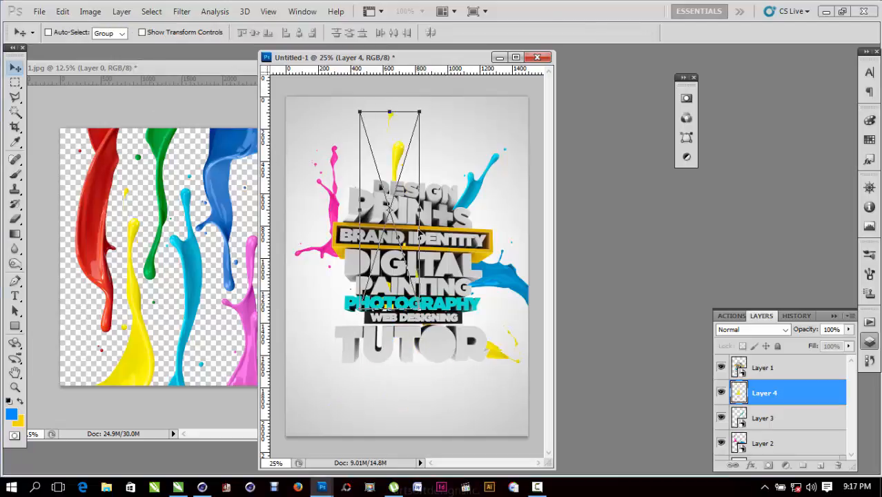
Reduce the yellow splash to about 33%, rotate it about -121.7°, and place it behind the text's lower-left side, above TUTOR.
key(ctrl+t)
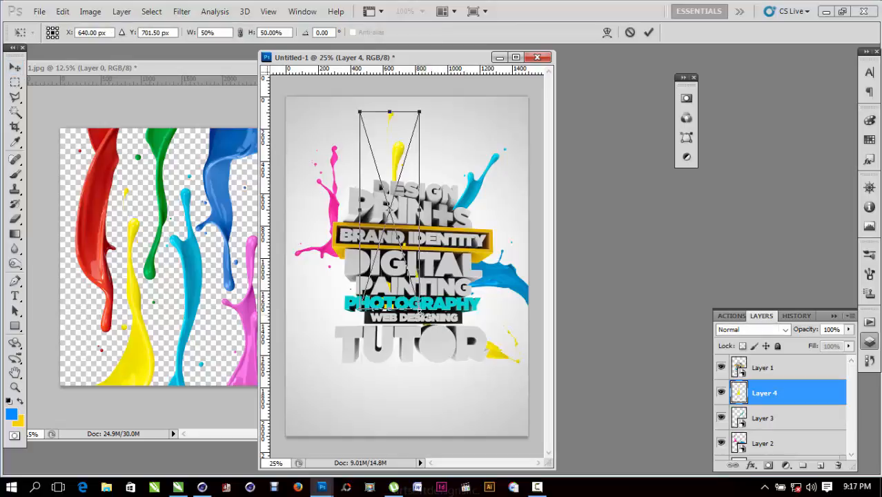
drag(419, 310, 399, 242)
drag(387, 200, 377, 359)
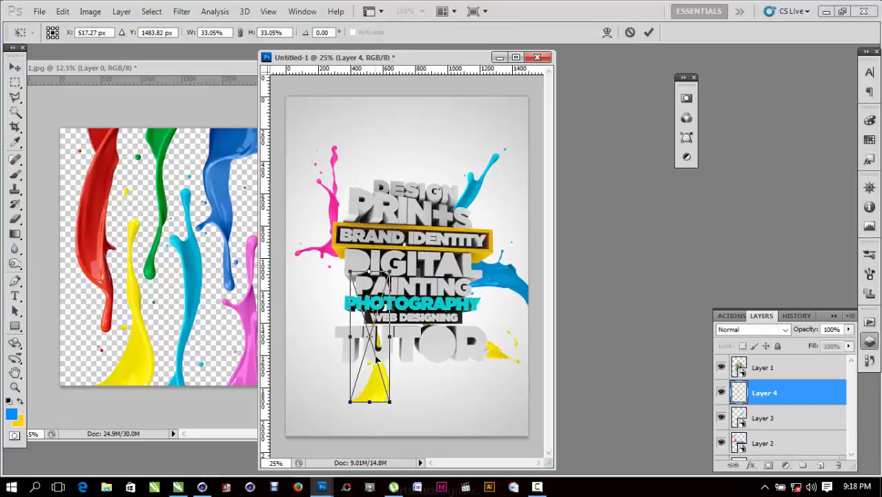
drag(399, 400, 431, 249)
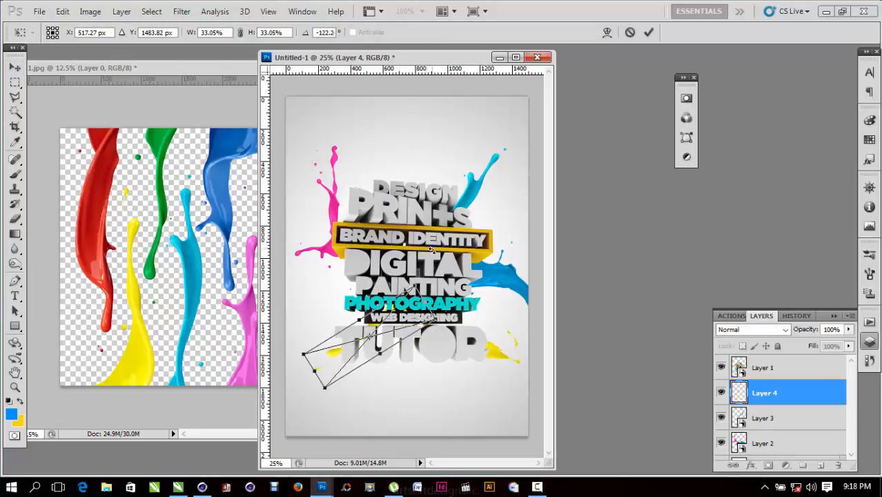
drag(389, 328, 386, 296)
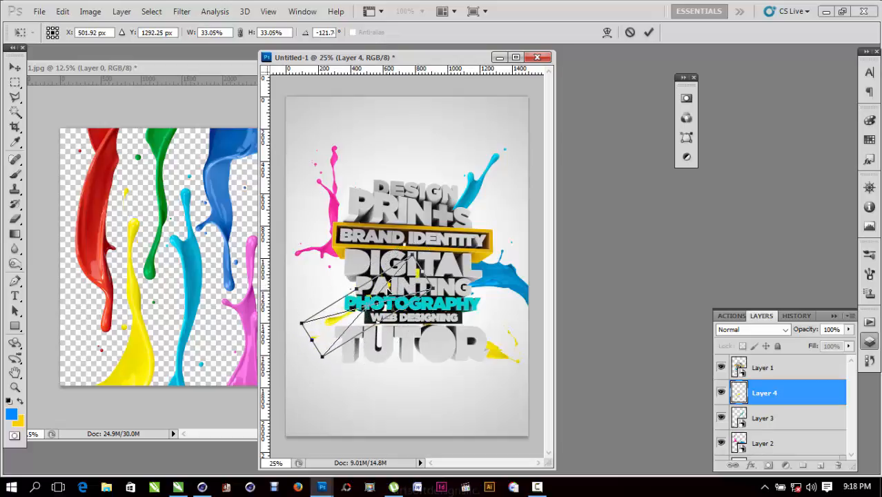
key(Return)
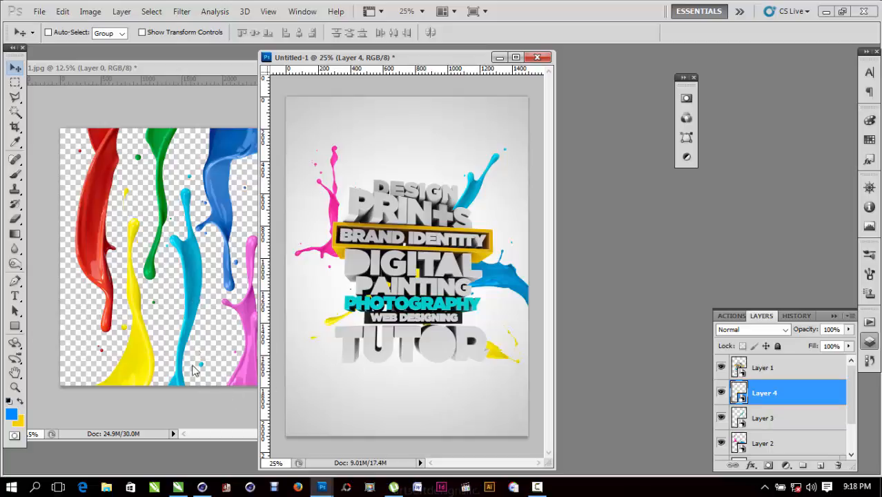
Check the finished reference poster in CorelDRAW's typography.cdr, and return to the poster in Photoshop.
click(178, 487)
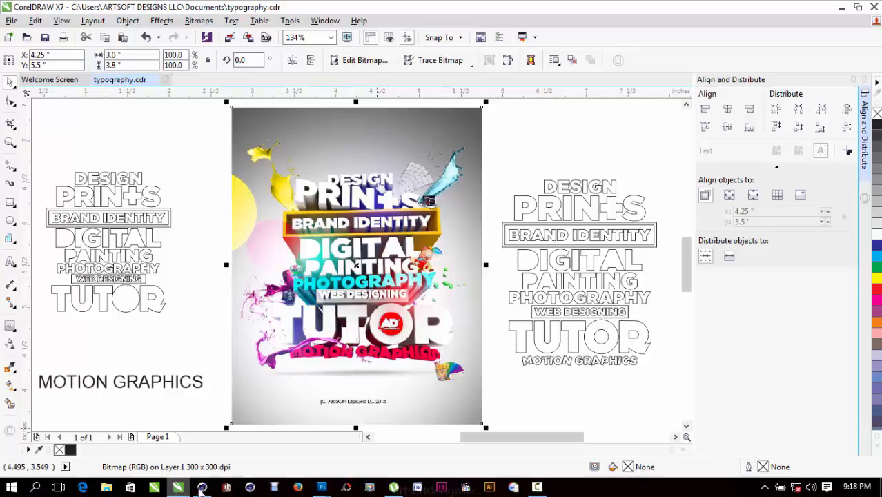
mouse_move(322, 487)
click(403, 454)
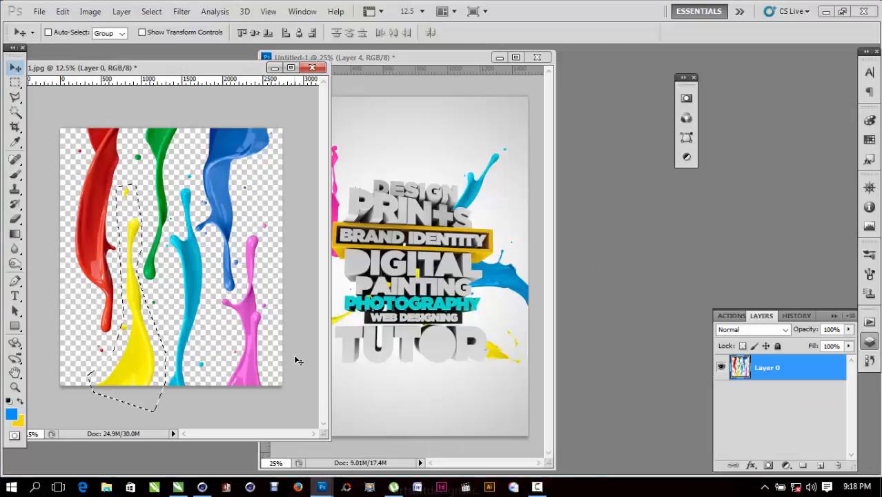
click(442, 407)
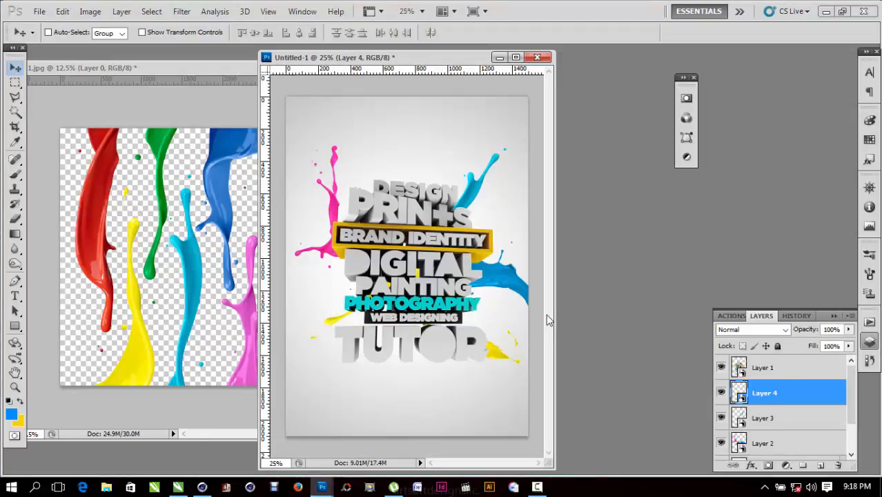
Open the camera image 1DC-11 from the ABSTRACT TUTORIAL folder and copy it into the poster in front of the 3D text.
key(ctrl+o)
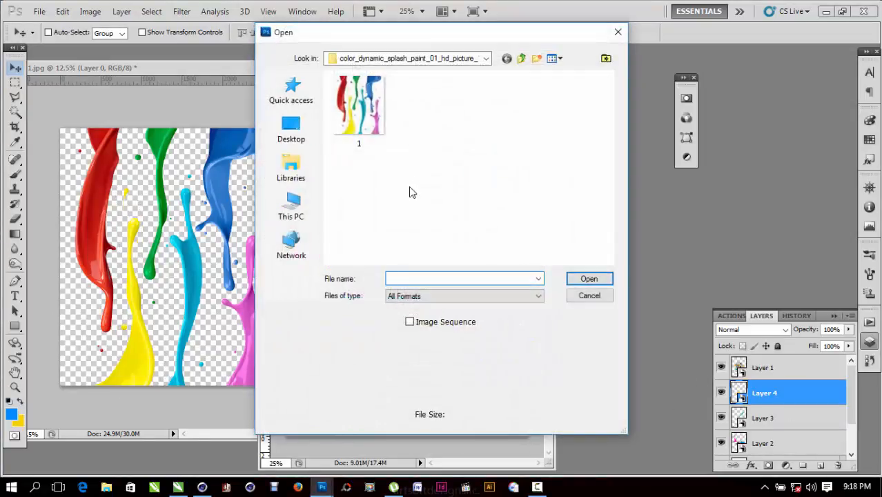
click(521, 58)
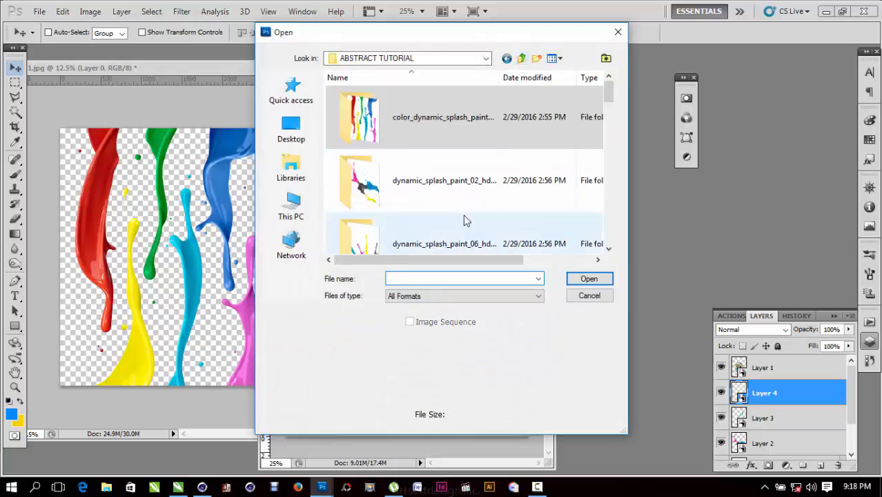
click(419, 127)
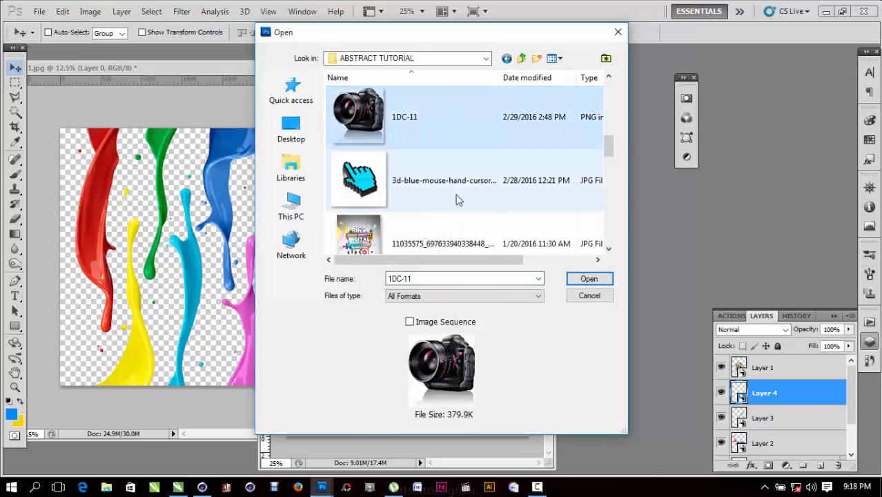
double_click(418, 144)
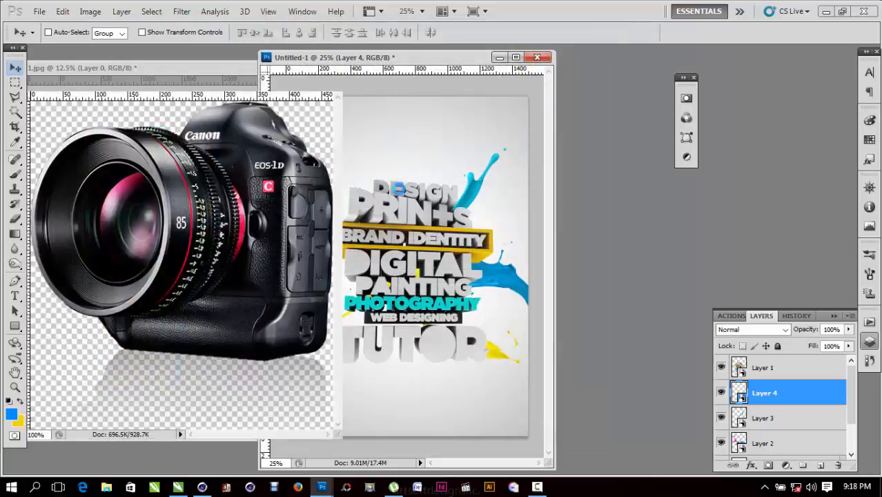
drag(259, 242, 466, 314)
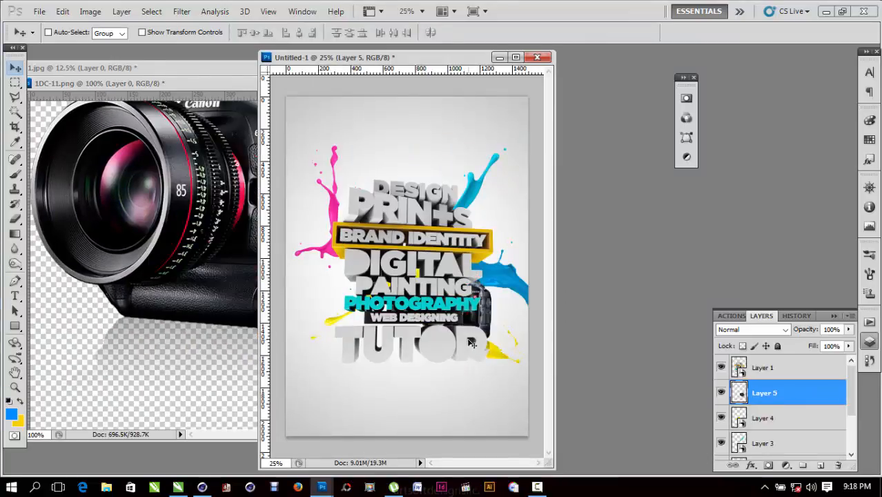
key(ctrl+bracketright)
Scale the camera proportionally to about 38% and place it at the left end of the word PHOTOGRAPHY.
key(z)
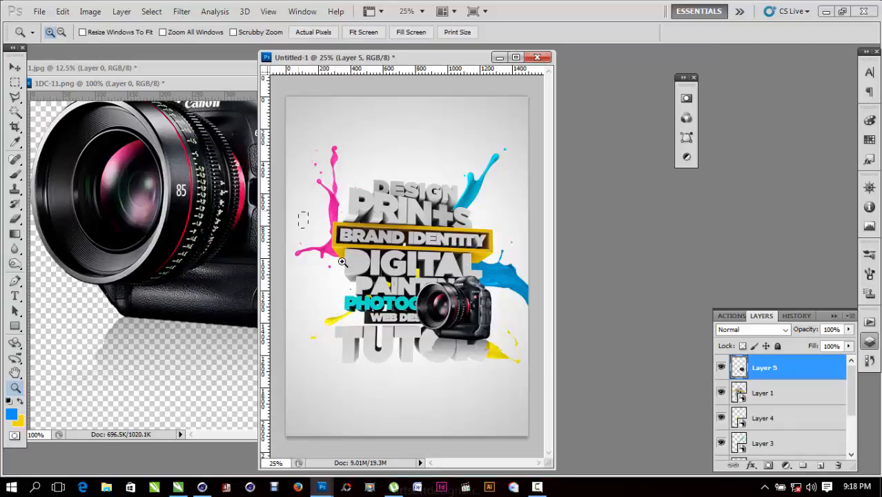
drag(343, 262, 576, 395)
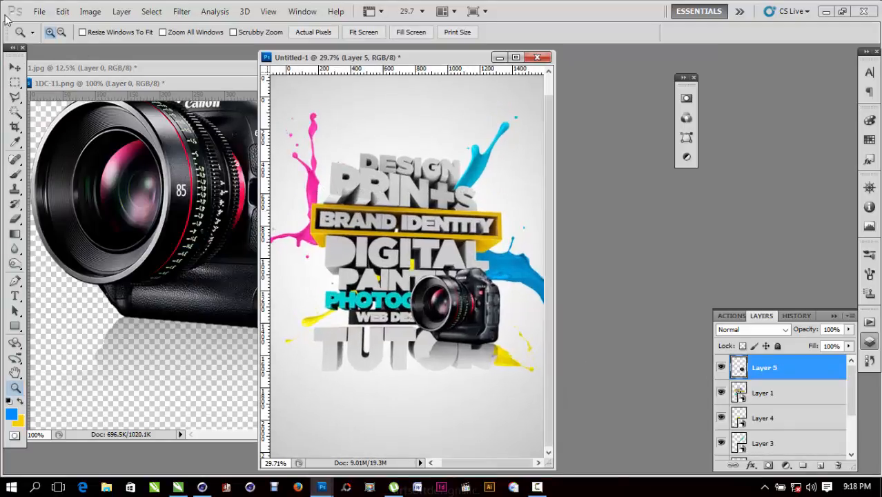
click(14, 68)
key(ctrl+t)
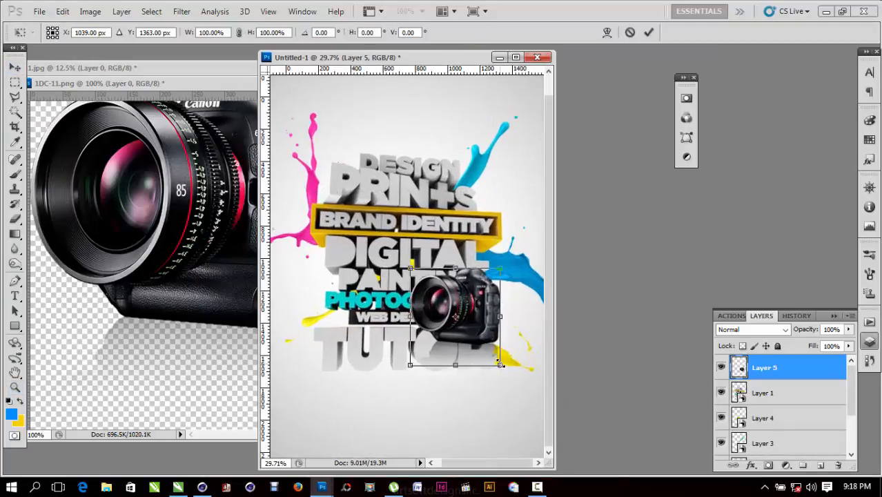
drag(499, 364, 517, 318)
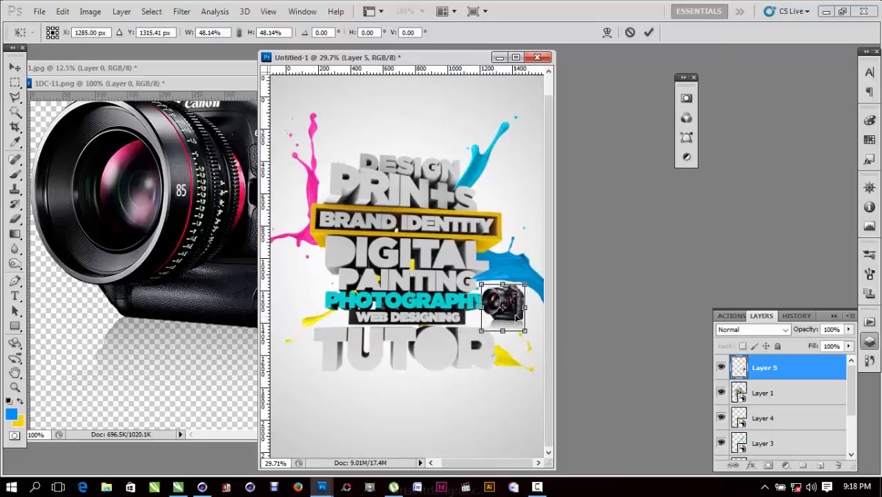
drag(524, 286, 331, 331)
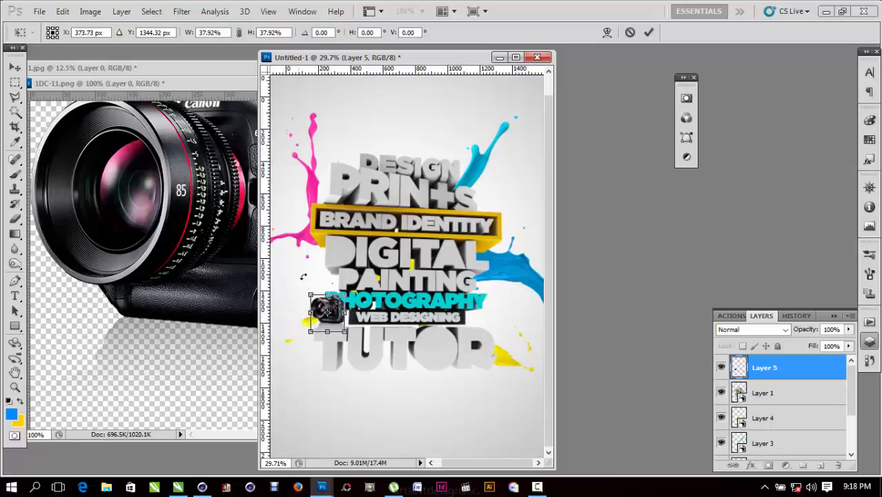
key(Return)
Shrink the camera by a further scale of about 70% and place it under the P of PHOTOGRAPHY, beside WEB DESIGNING.
key(z)
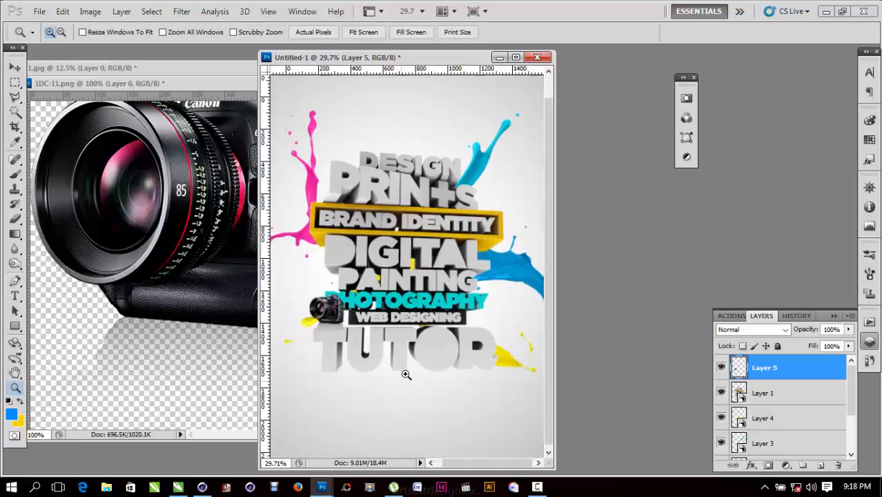
click(327, 336)
drag(317, 275, 437, 115)
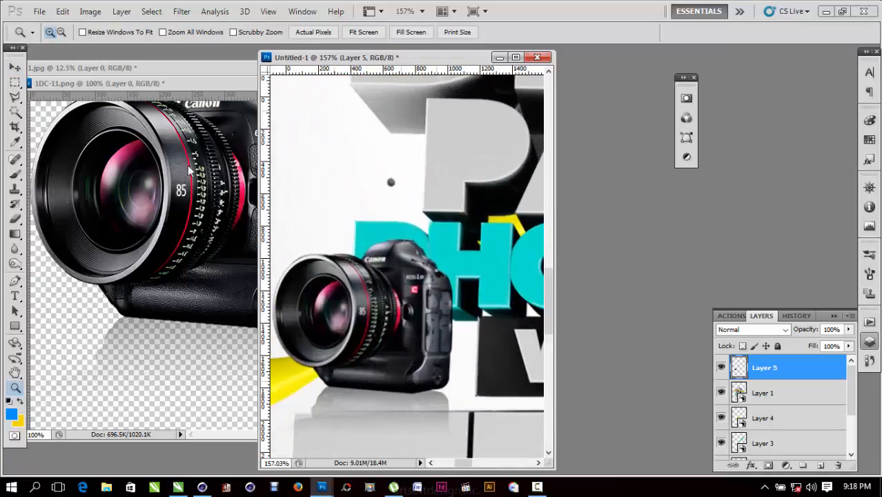
click(15, 68)
key(ctrl+t)
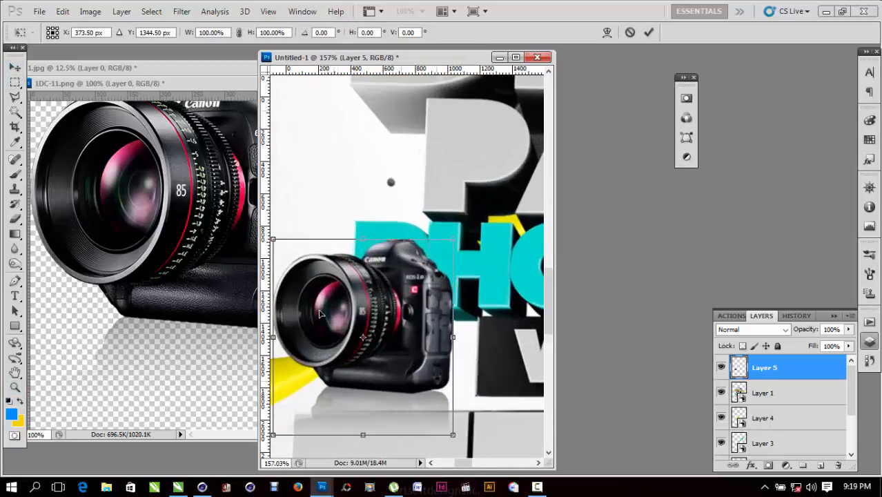
drag(291, 254, 341, 308)
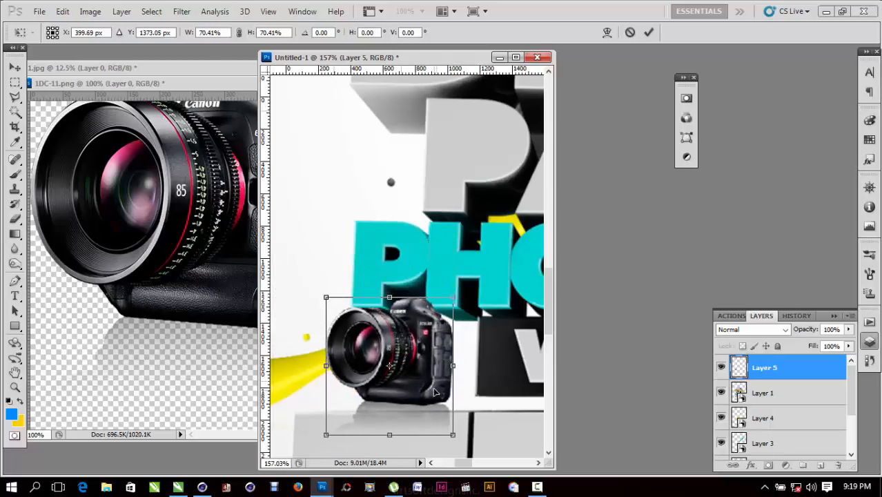
drag(431, 382, 452, 383)
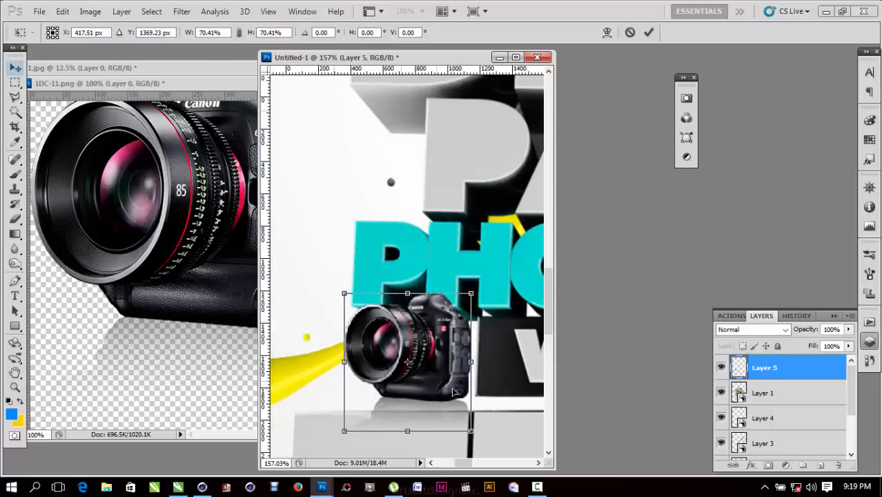
key(Return)
key(ctrl+minus)
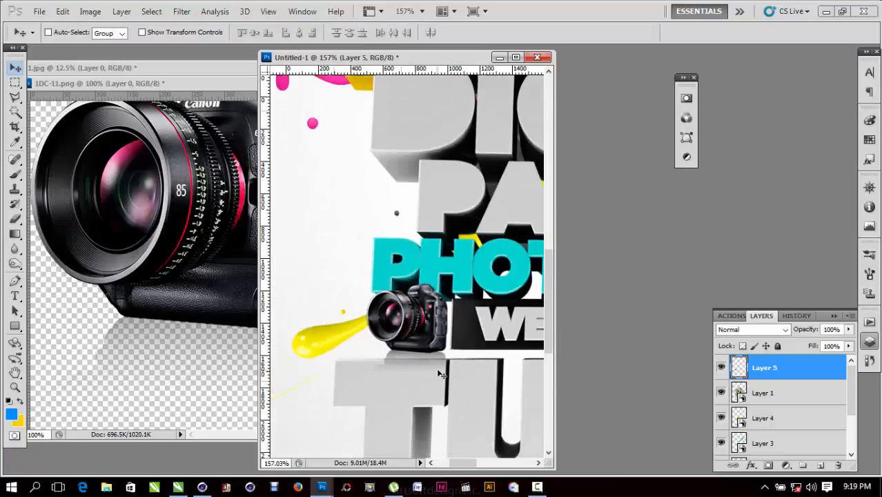
key(ctrl+0)
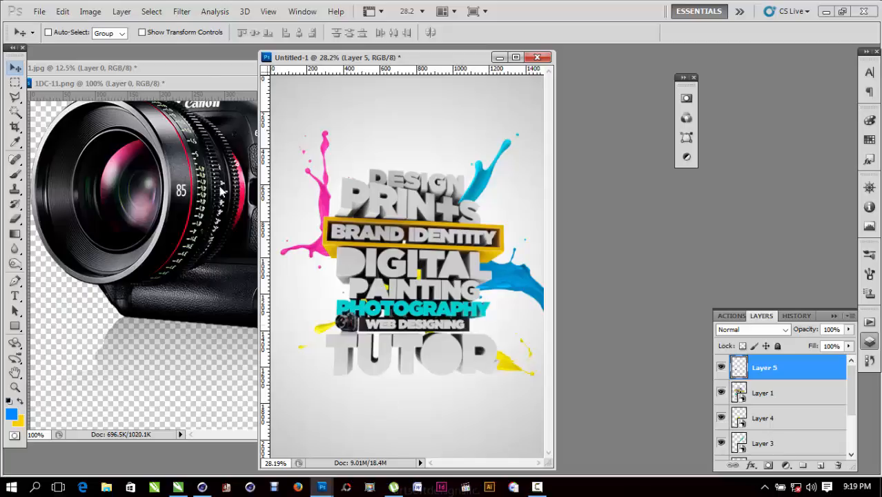
Close the source images 1DC-11.png and 1.jpg without saving their changes.
click(222, 118)
click(327, 83)
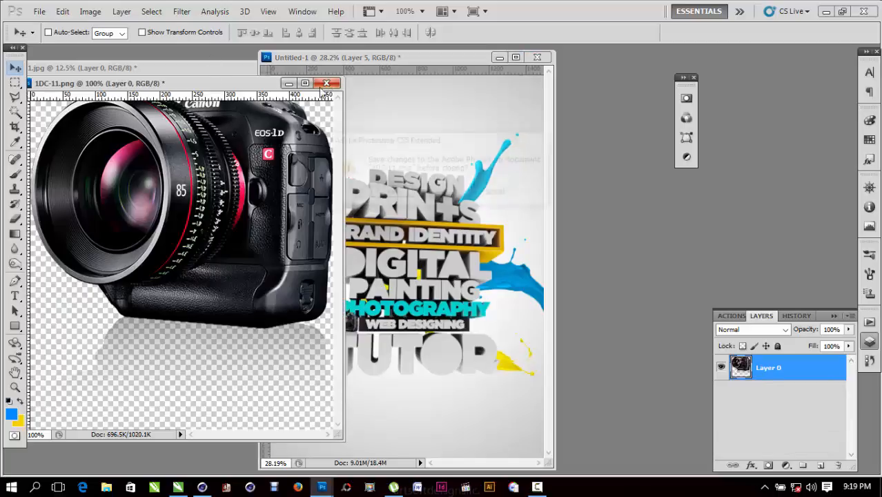
click(445, 193)
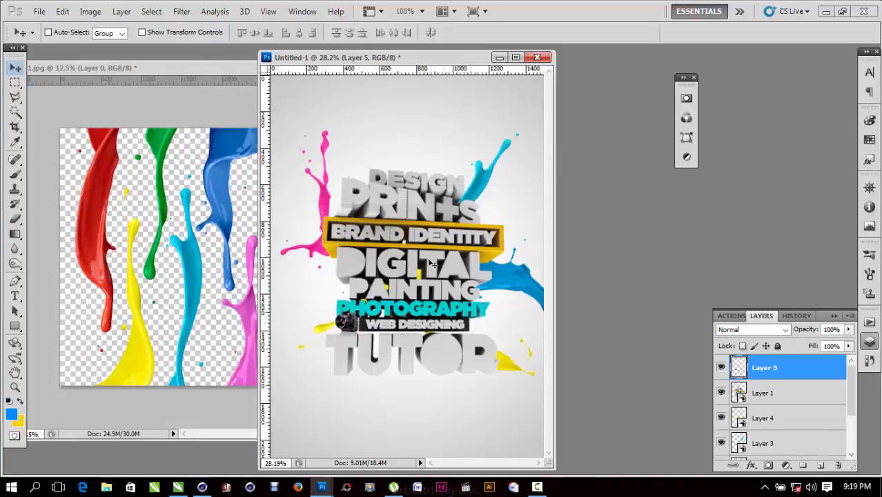
click(160, 247)
click(313, 68)
click(443, 193)
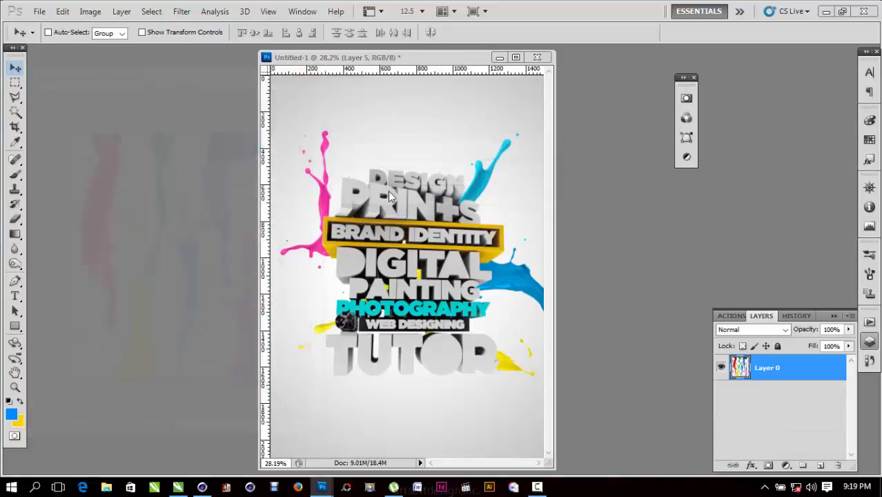
Open the Keyboard image from the ABSTRACT TUTORIAL folder and copy it into the poster.
double_click(242, 192)
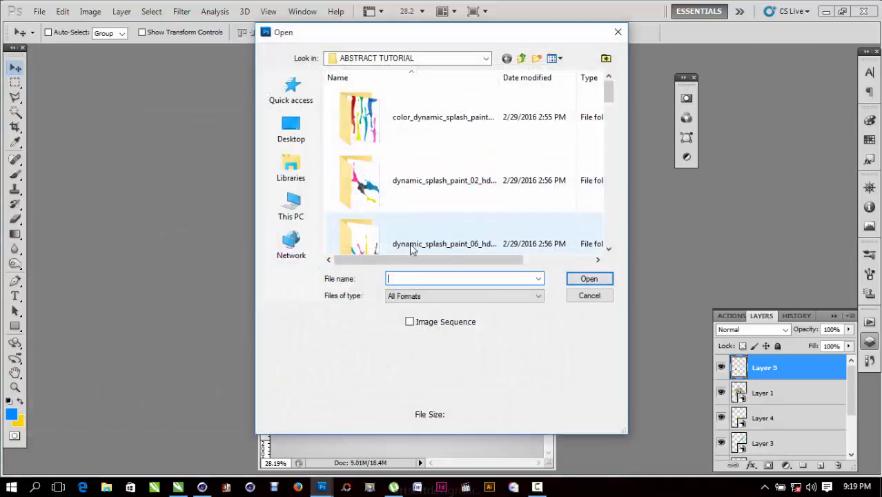
scroll(421, 235, down, 6)
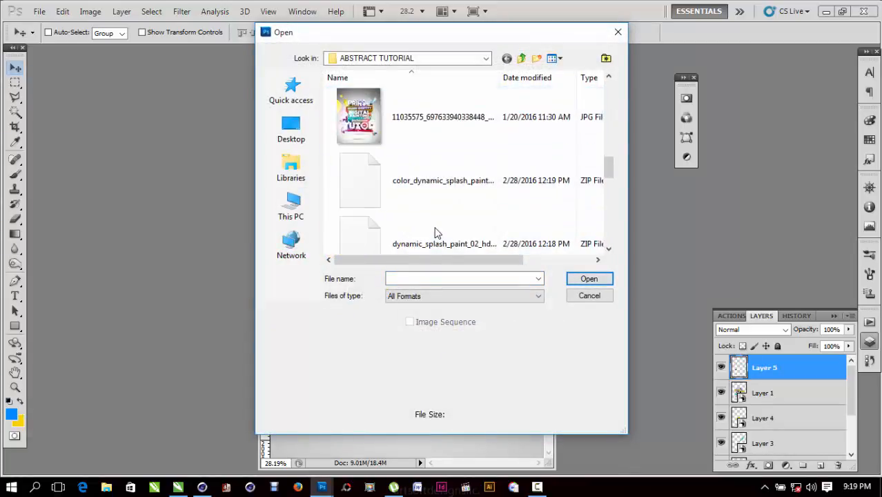
scroll(435, 227, down, 5)
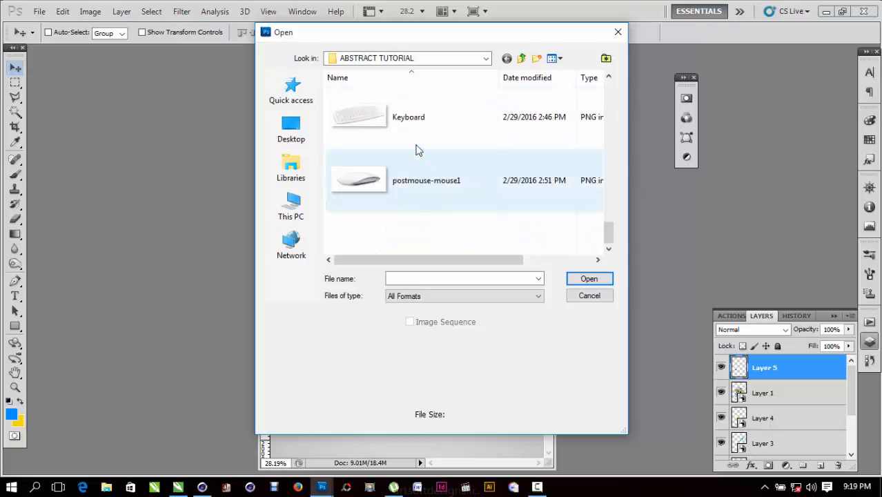
click(410, 121)
click(589, 278)
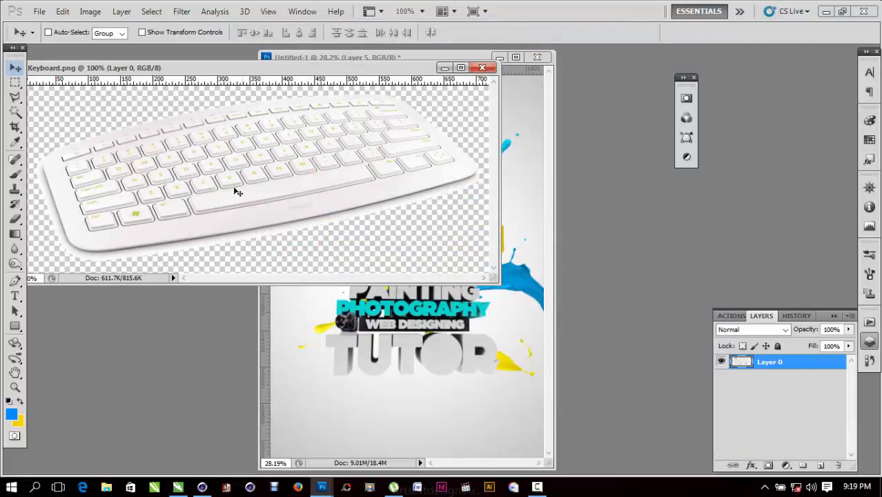
drag(236, 191, 481, 336)
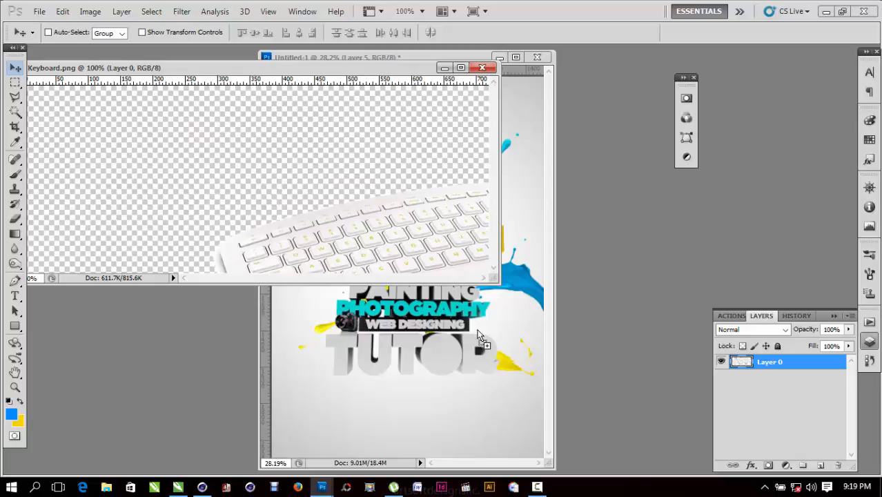
drag(481, 336, 481, 336)
Rotate the keyboard by about -36°, place it at the right end of PRINTS, and move its layer behind the 3D text.
key(ctrl+t)
drag(506, 264, 506, 218)
drag(451, 224, 507, 205)
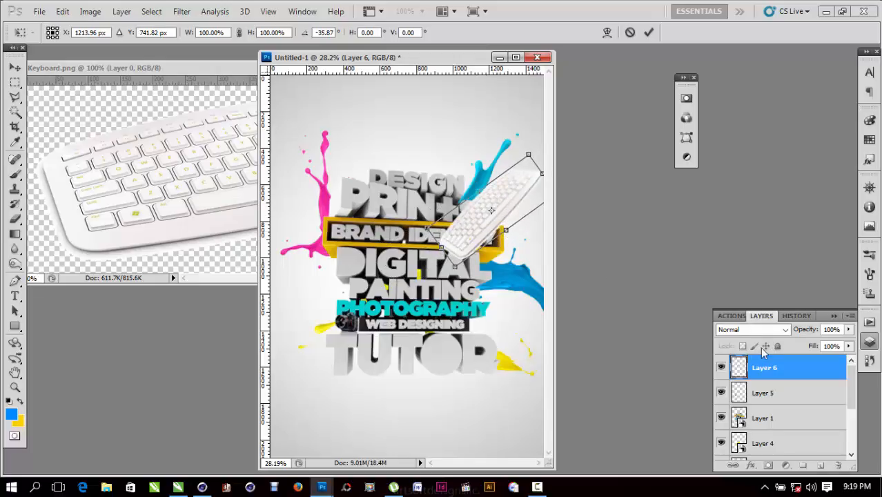
key(Return)
drag(763, 373, 763, 448)
scroll(770, 388, down, 2)
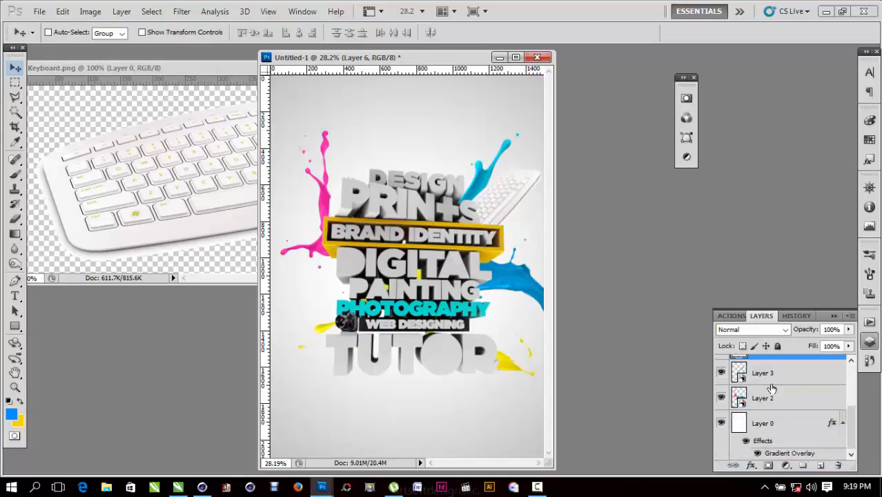
Warp the keyboard freehand so that it curves beside the word PRINTS.
key(ctrl+t)
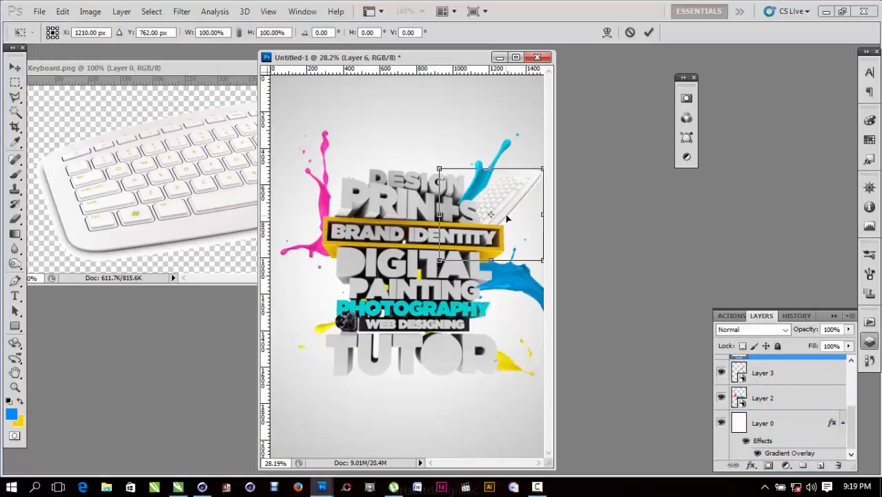
right_click(509, 207)
click(539, 304)
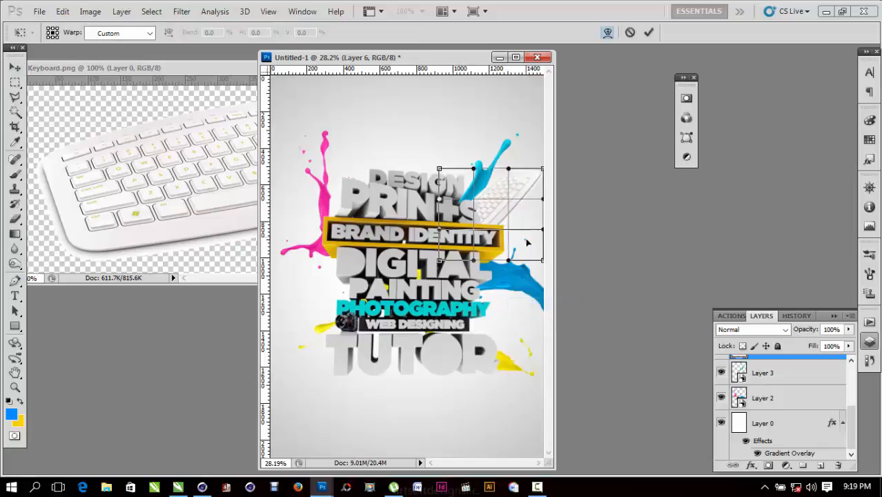
drag(529, 242, 470, 194)
mouse_move(524, 200)
mouse_down()
mouse_move(519, 188)
mouse_move(512, 200)
mouse_up()
key(Return)
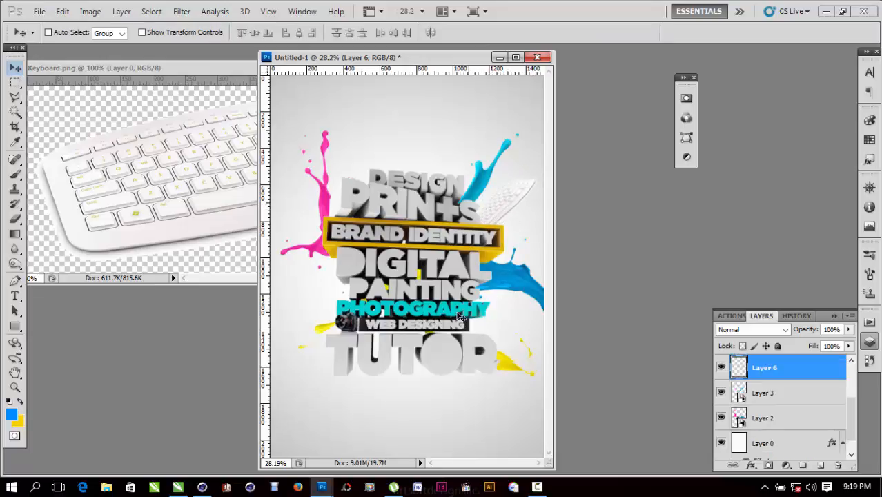
Scale the keyboard proportionally to about 92%, tuck it closer behind PRINTS, and close the source image Keyboard.png.
key(ctrl+t)
drag(438, 266, 446, 259)
drag(506, 216, 502, 217)
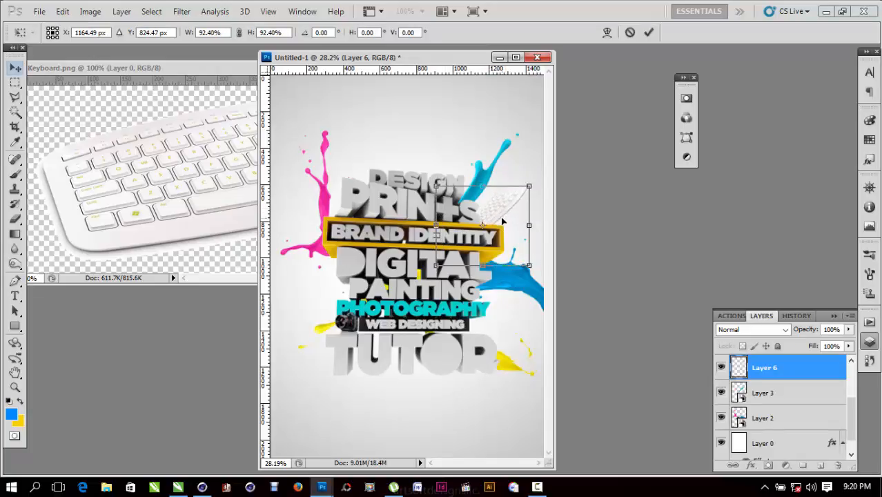
key(Return)
key(ctrl+Tab)
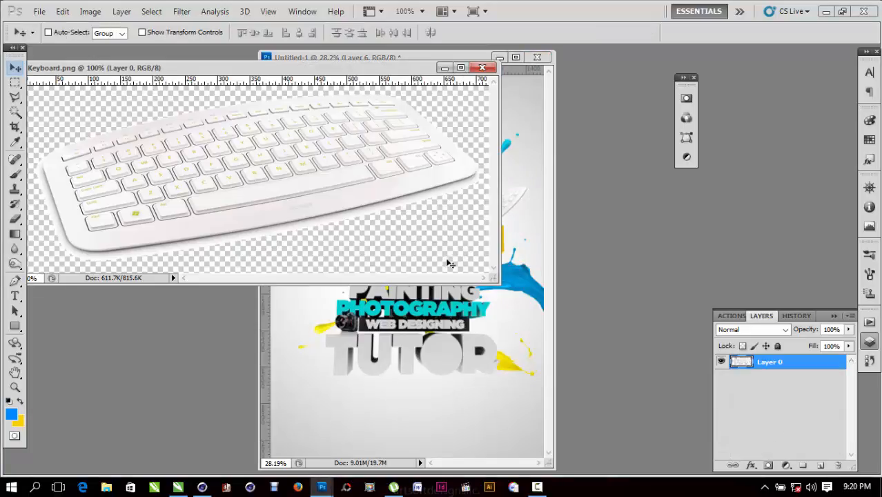
click(487, 63)
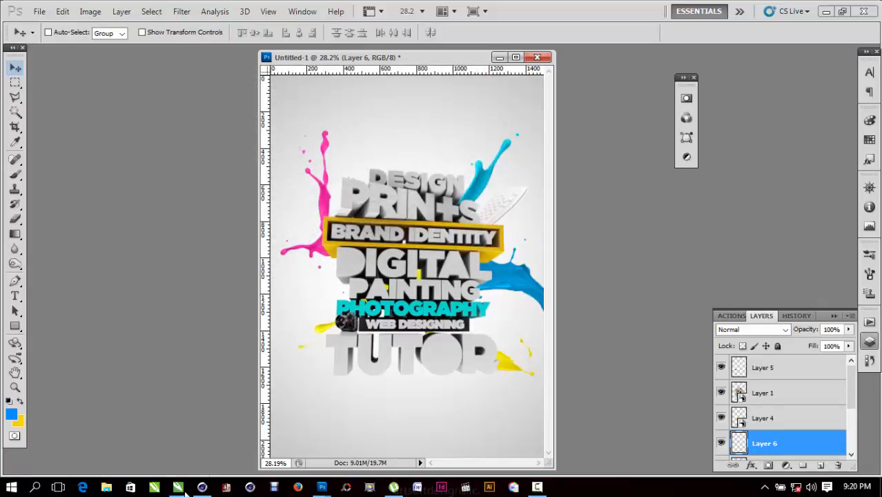
Check the reference poster typography.cdr in CorelDRAW, and open the 3d-blue-mouse-hand-cursor image from ABSTRACT TUTORIAL in Photoshop.
click(178, 487)
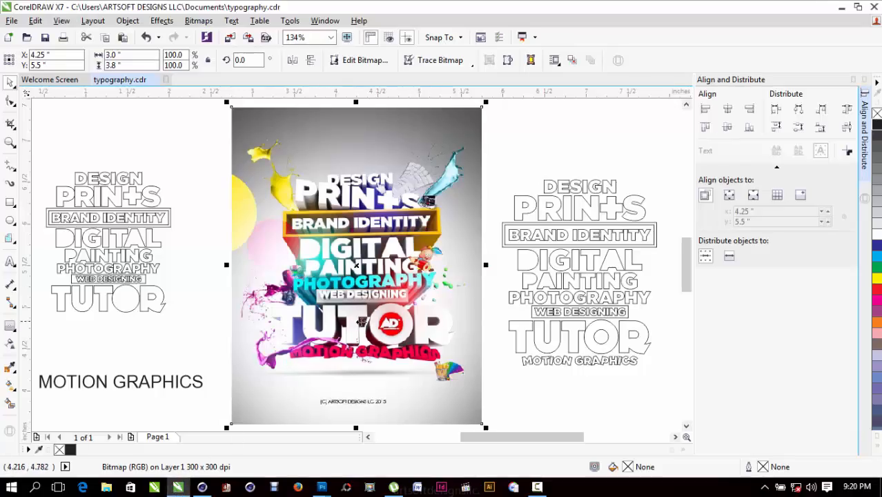
key(alt+Tab)
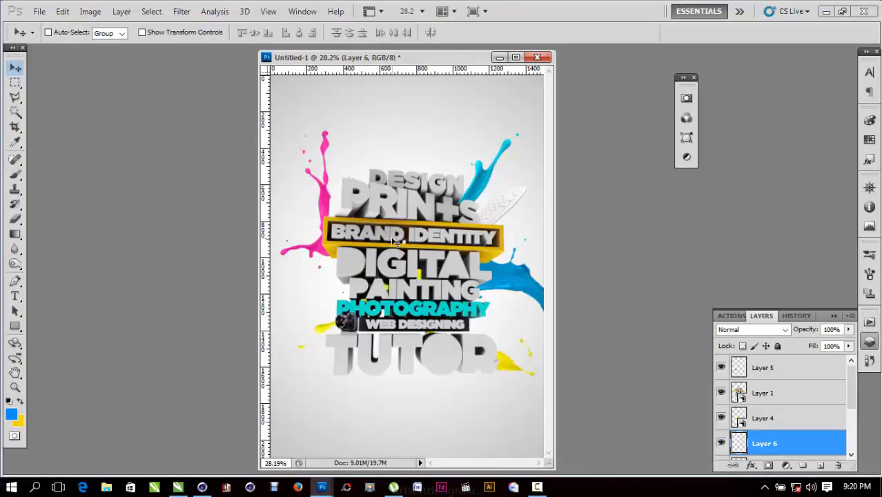
key(ctrl+o)
scroll(431, 218, down, 5)
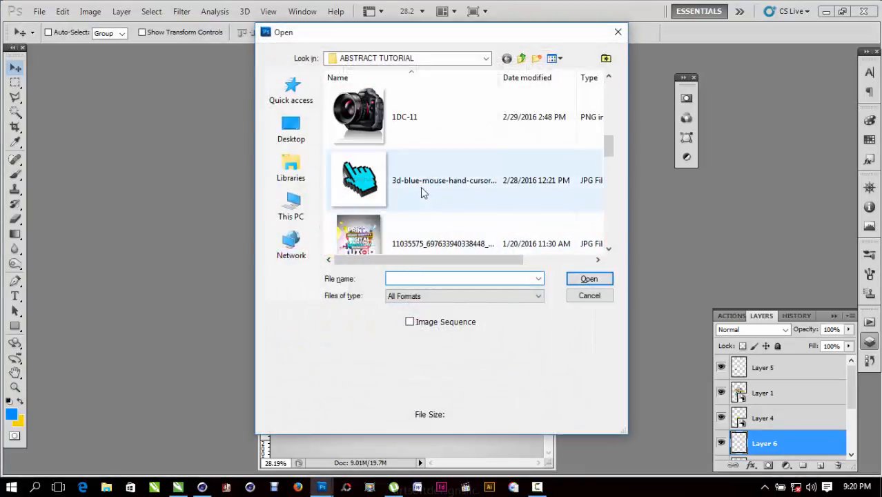
click(423, 192)
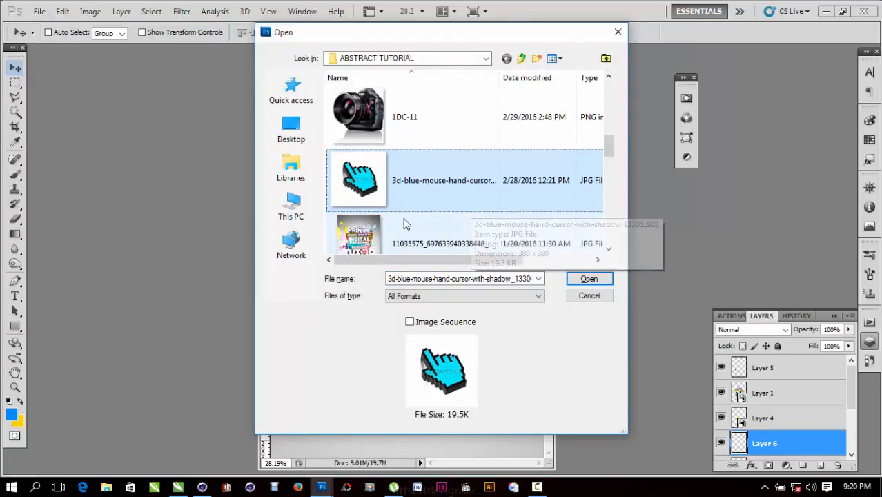
scroll(405, 224, down, 4)
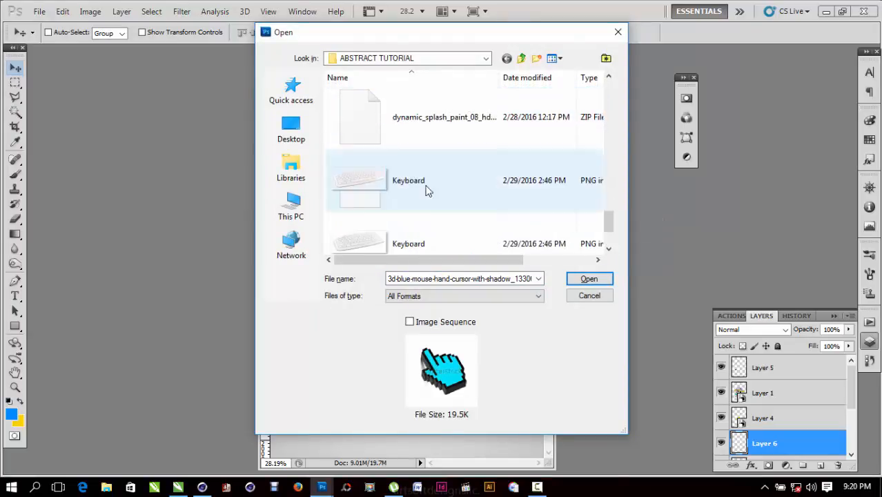
scroll(427, 190, down, 2)
key(Return)
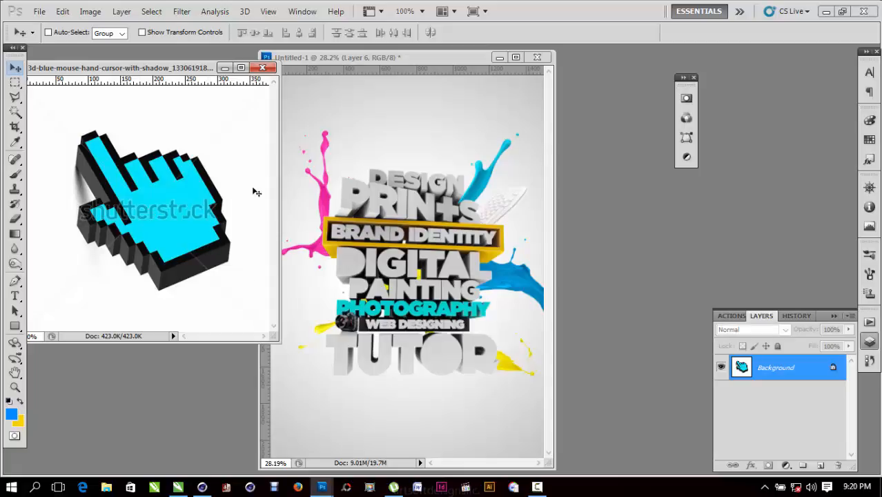
Convert the hand cursor's Background into a normal layer and mask out the white area around the hand.
click(242, 67)
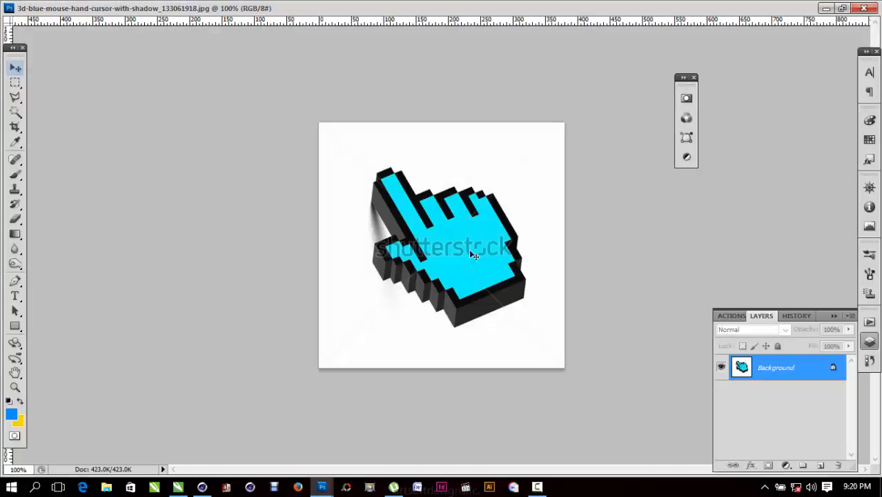
key(w)
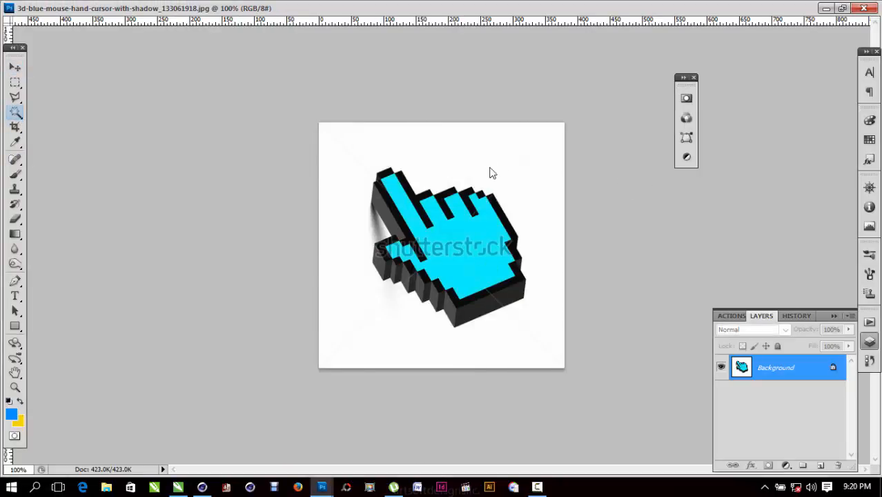
key(ctrl+a)
double_click(834, 368)
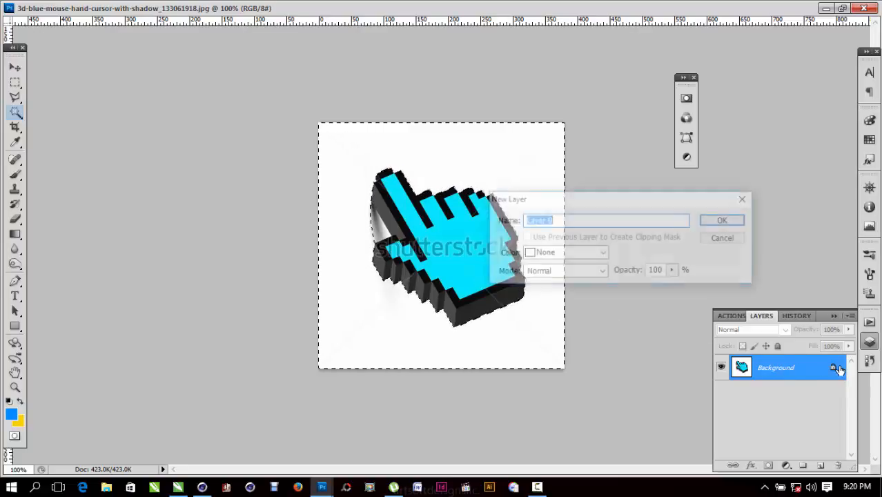
key(Return)
click(768, 466)
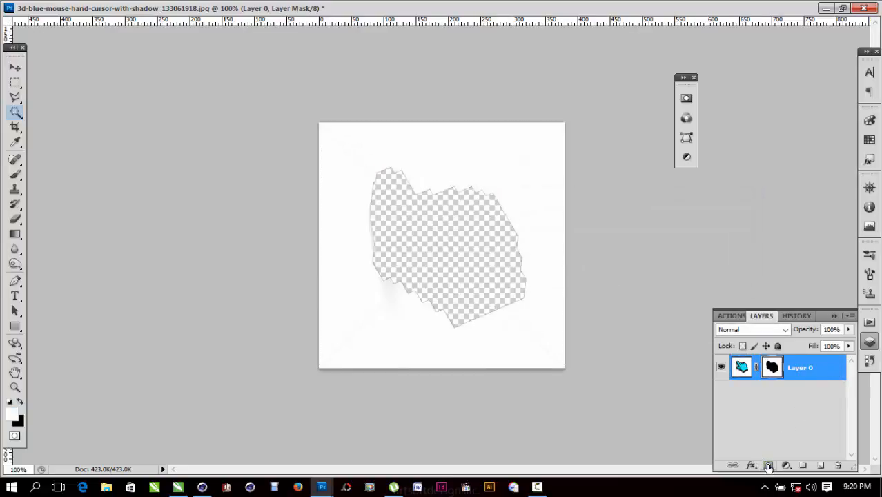
key(ctrl+z)
alt+click(768, 466)
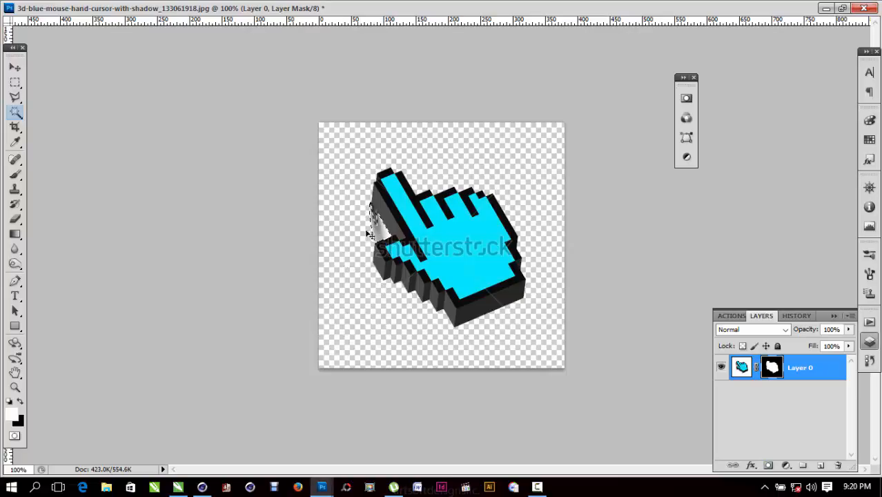
Select the leftover grey shadow between the hand's index finger and thumb with the Polygonal Lasso and hide it in the layer mask.
key(ctrl+d)
key(z)
drag(318, 159, 473, 293)
key(l)
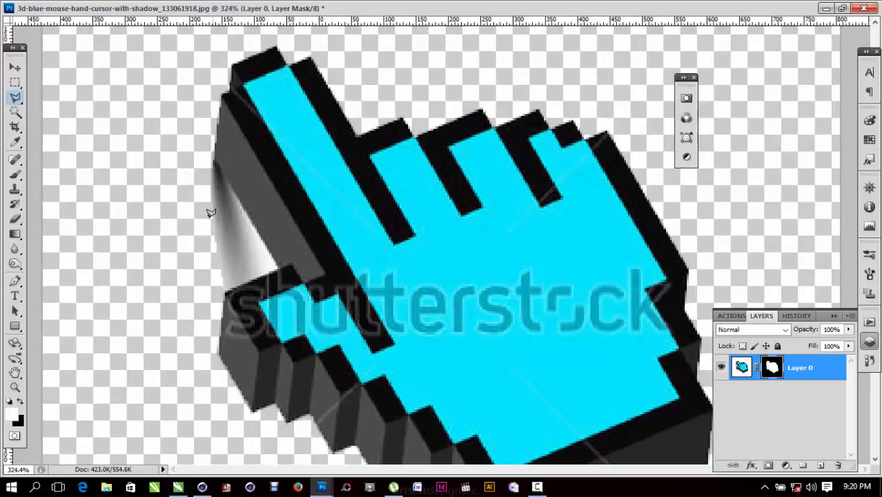
click(215, 167)
click(205, 297)
double_click(153, 247)
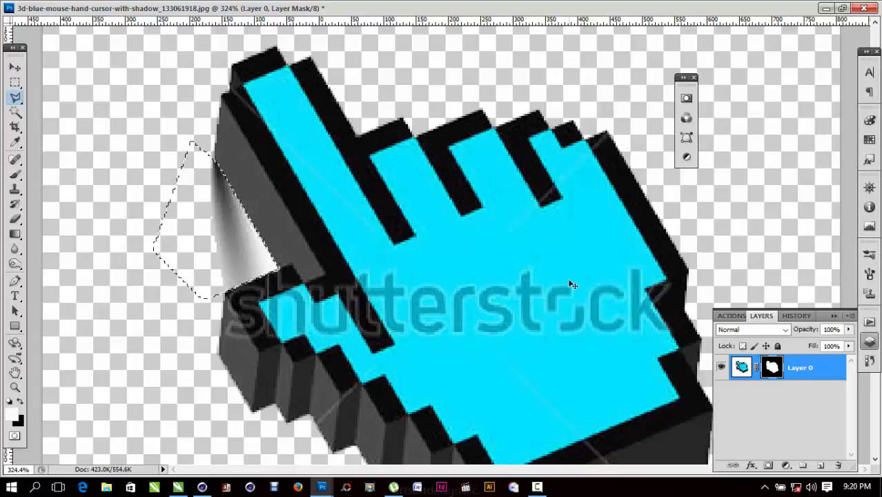
key(alt+BackSpace)
key(ctrl+d)
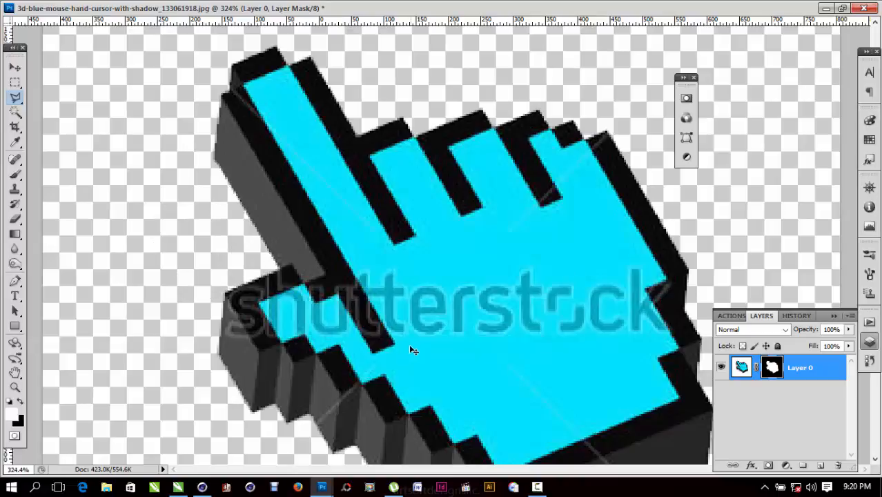
Copy the masked hand cursor layer into the poster document.
click(842, 8)
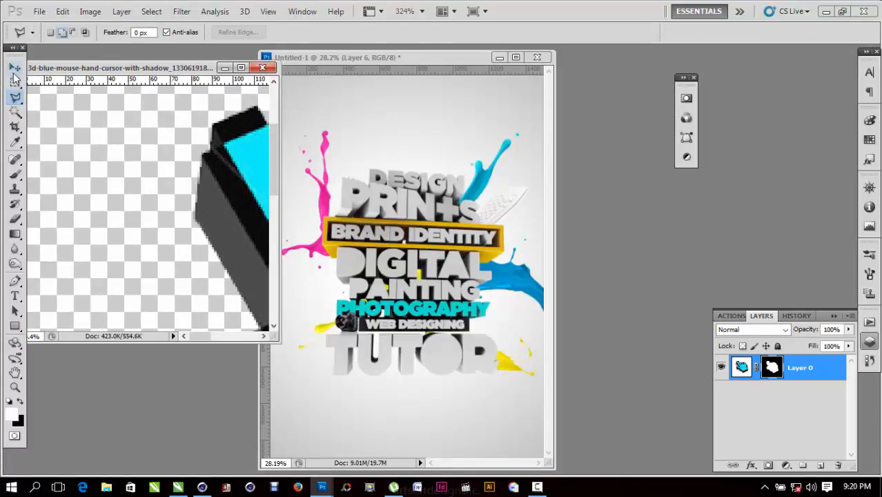
click(15, 67)
drag(233, 230, 421, 276)
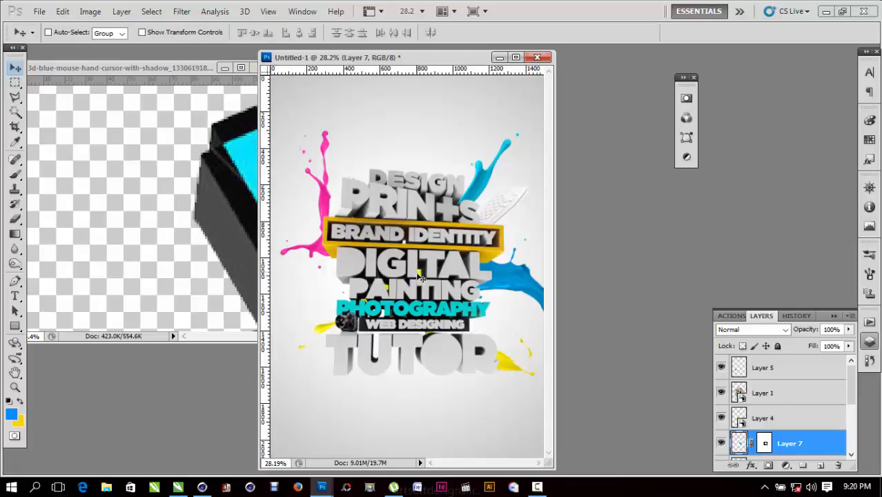
click(216, 202)
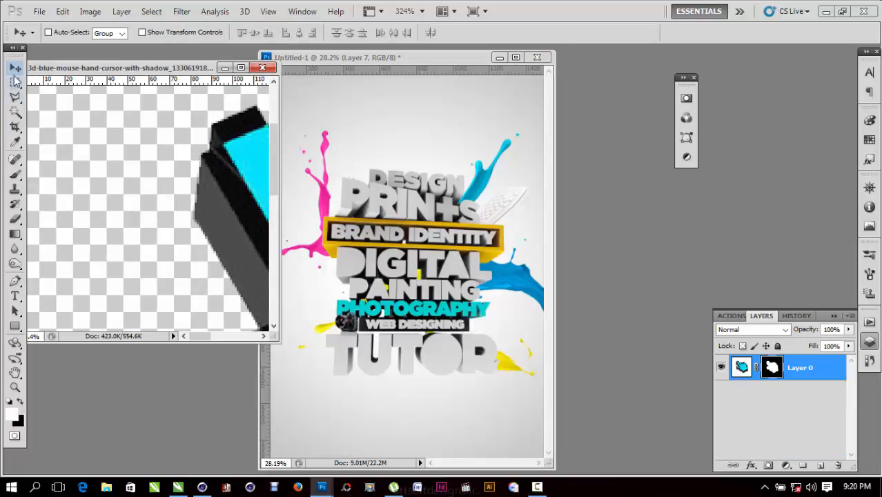
drag(252, 240, 425, 304)
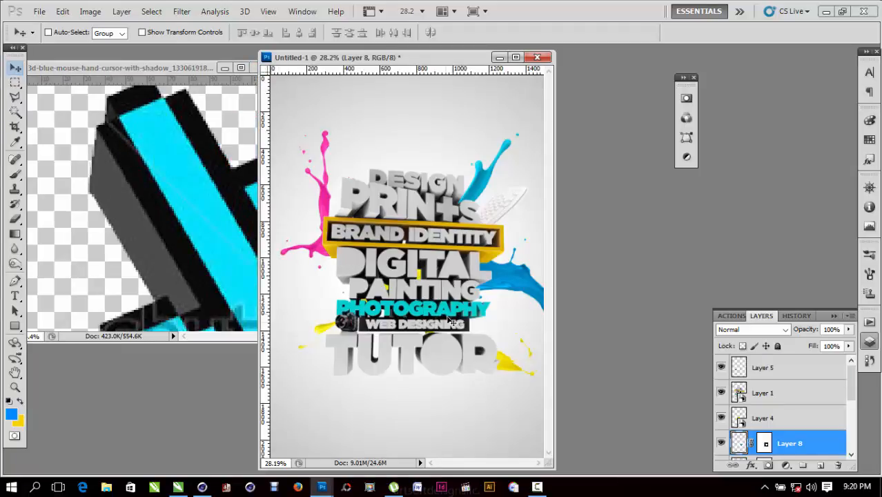
Delete the duplicate hand layer, Layer 7, and bring the remaining Layer 8 to the front of all layers.
drag(799, 447, 768, 350)
scroll(791, 435, down, 5)
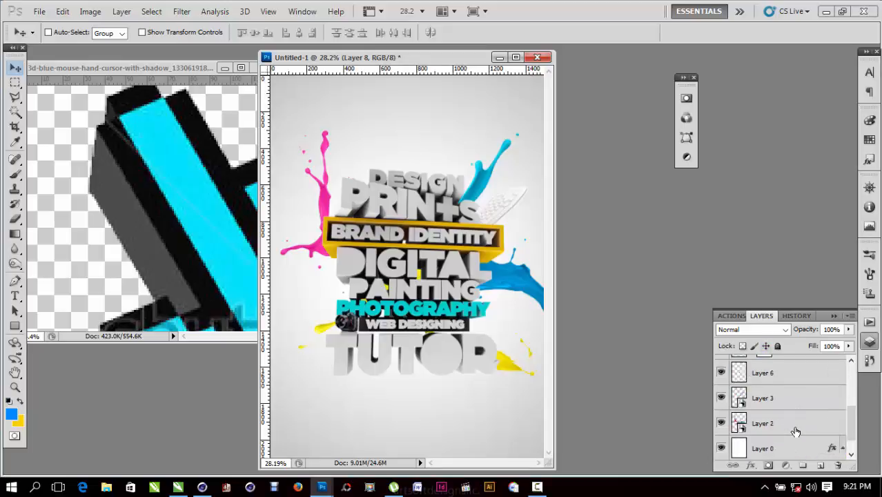
scroll(795, 432, up, 3)
drag(790, 423, 839, 465)
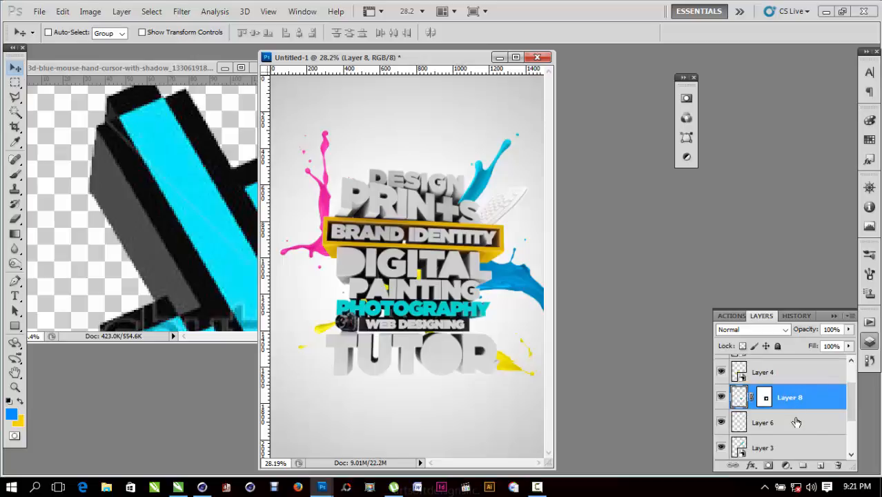
key(ctrl+shift+bracketright)
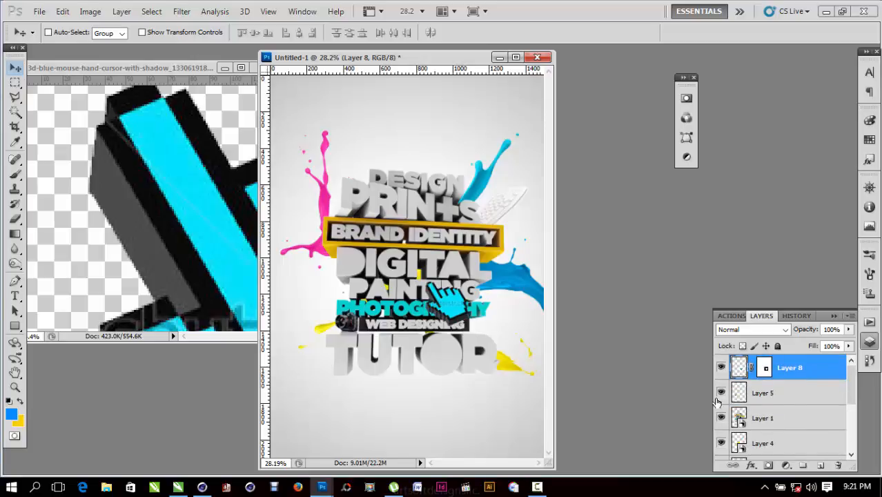
Shrink the hand cursor and place it over the N of PRINTS, just below DESIGN.
drag(470, 310, 429, 205)
key(ctrl+t)
key(Return)
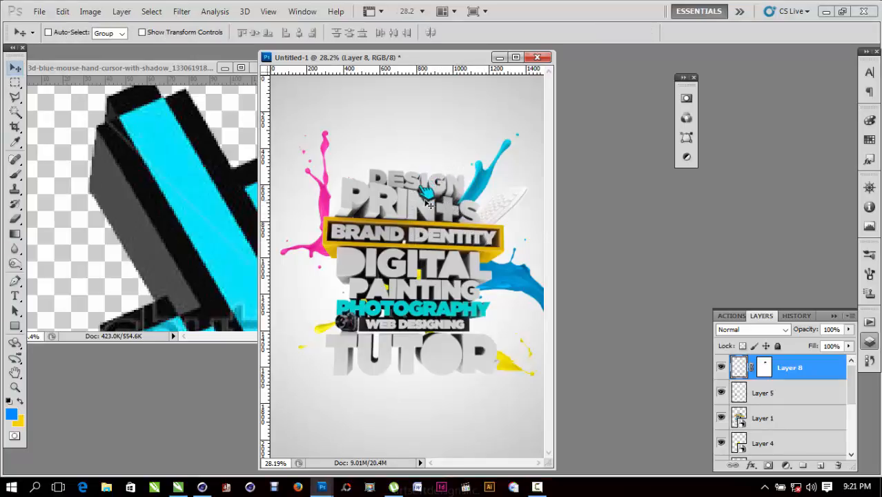
Close the hand cursor image document without saving its changes.
click(174, 184)
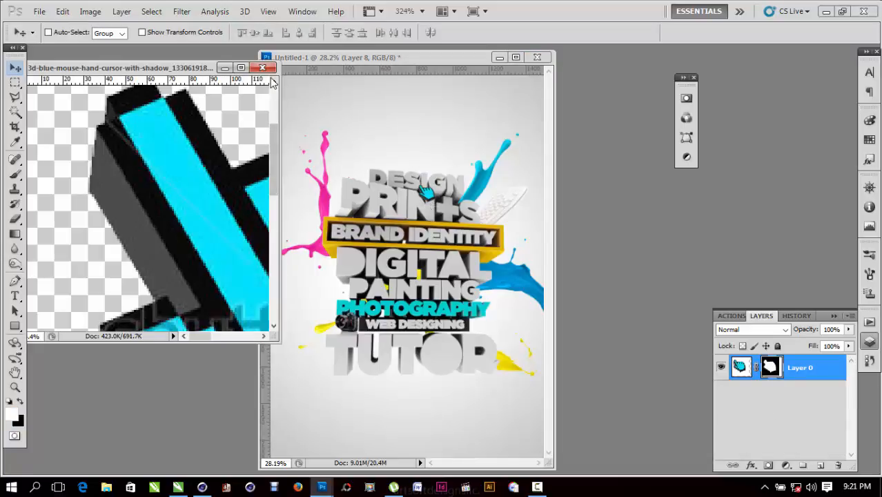
click(263, 67)
click(441, 200)
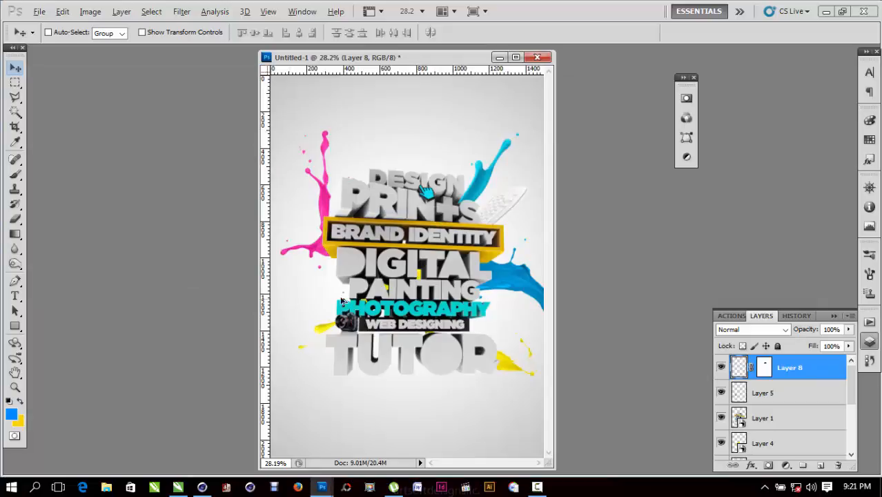
Switch to CorelDRAW to examine the colour glows on the reference poster, then return to the Photoshop poster document.
key(alt+Tab)
key(alt+Tab)
key(alt+Tab)
key(alt+Tab)
key(alt+Tab)
key(alt+Tab)
key(alt+Tab)
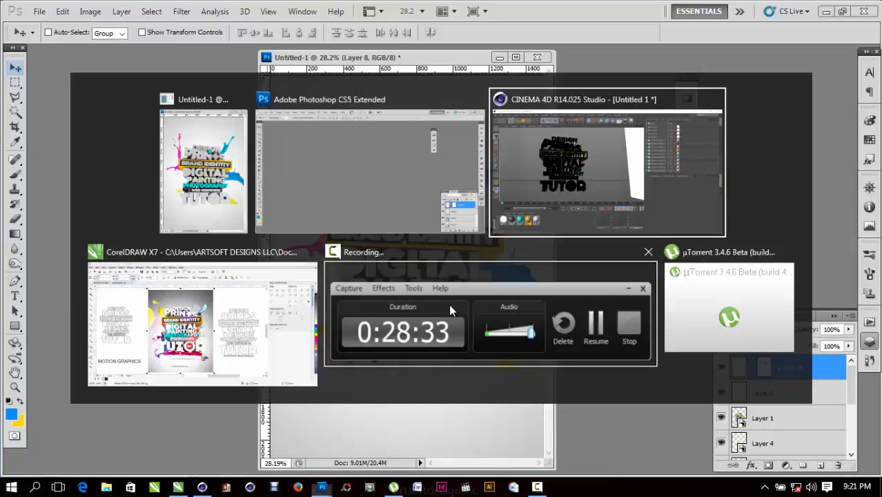
key(alt+Tab)
key(alt+Tab)
key(alt+Tab)
key(alt+Tab)
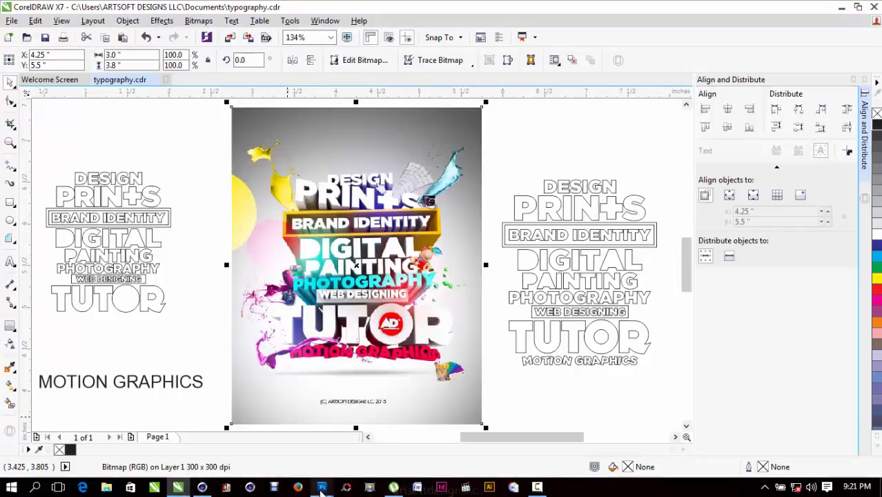
mouse_move(321, 488)
click(390, 436)
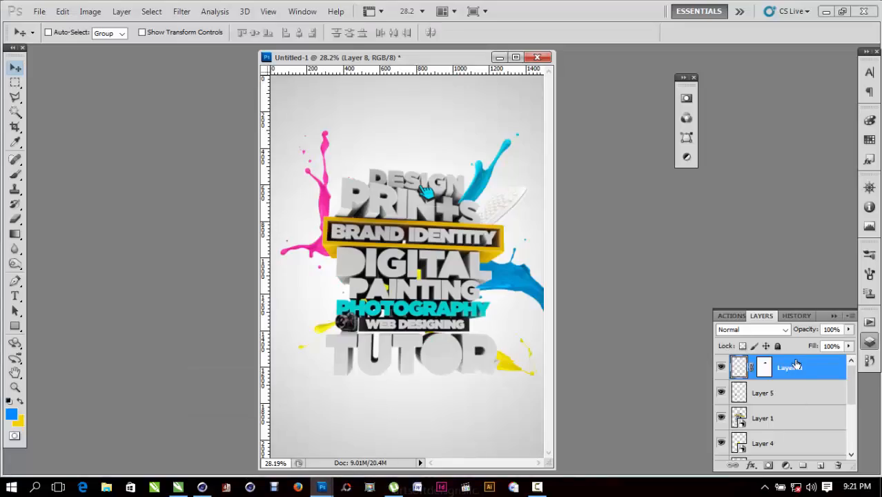
Add a new layer above the hand cursor and paint a soft yellow (#fff600) spot at the end of WEB DESIGNING.
click(821, 466)
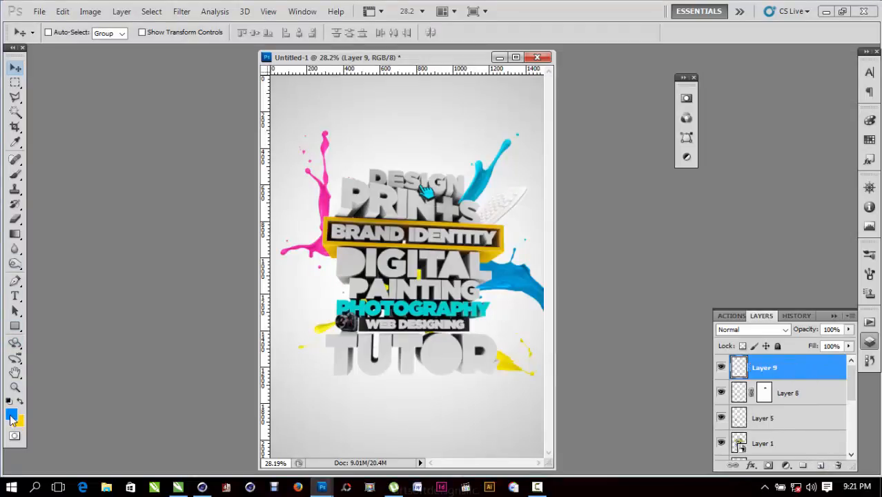
click(11, 415)
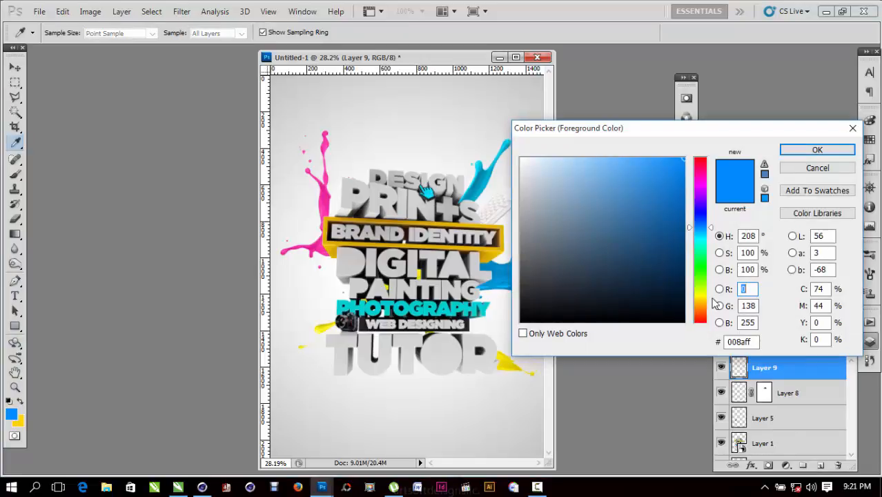
drag(700, 301, 699, 296)
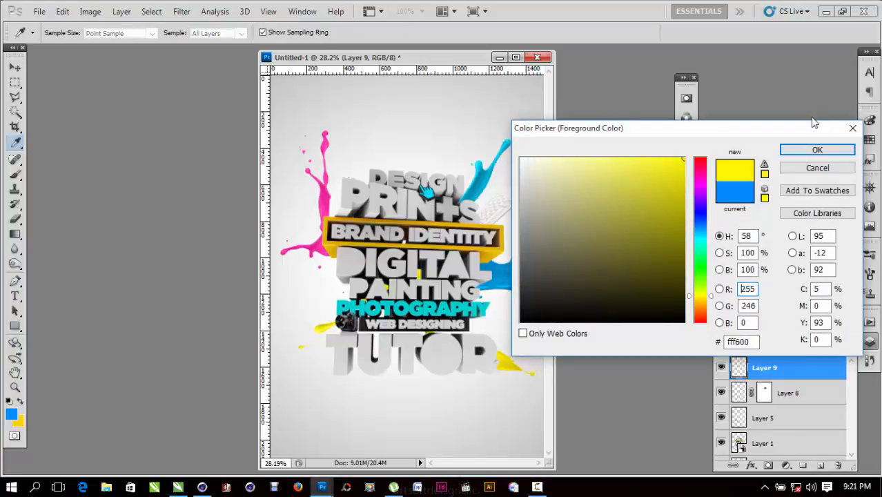
click(802, 149)
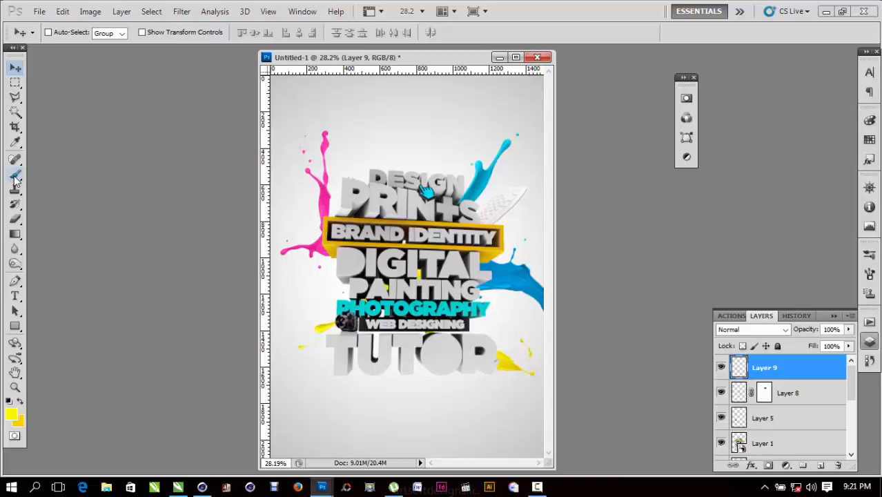
click(15, 177)
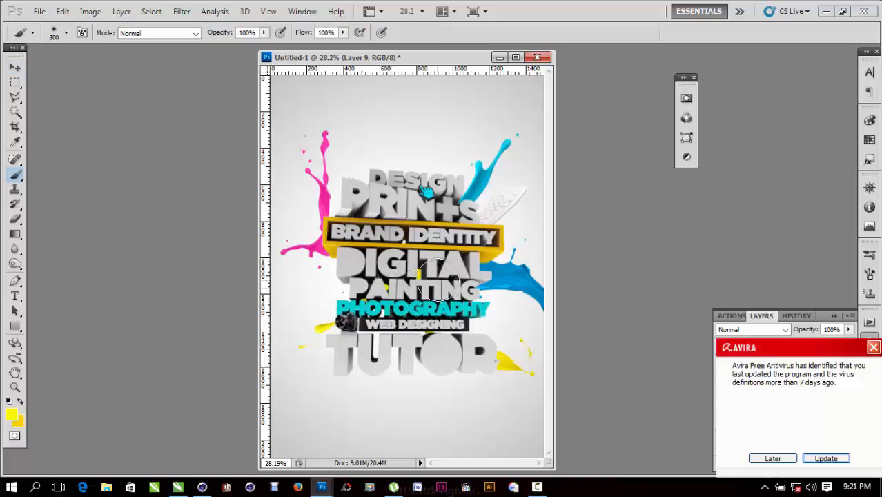
click(469, 323)
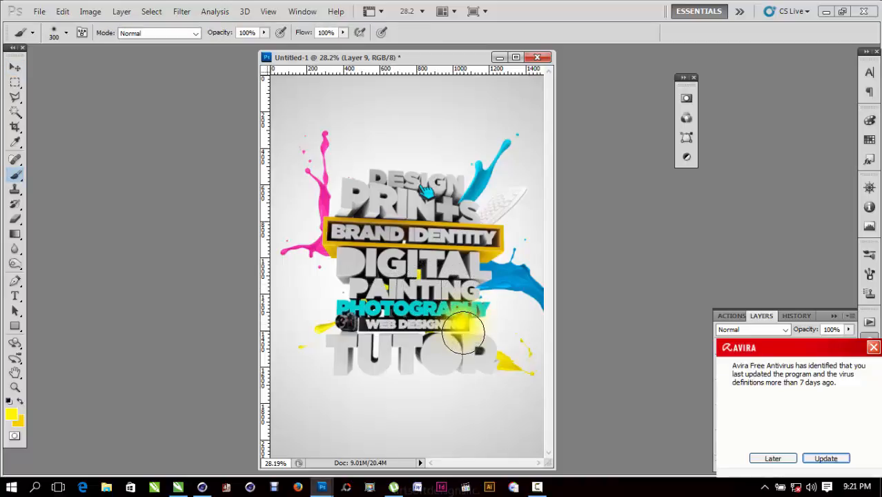
click(770, 459)
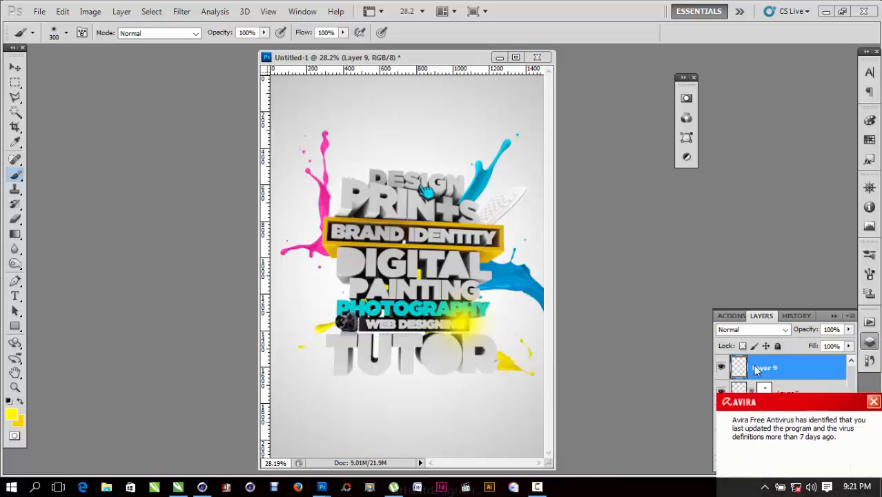
Set the yellow spot layer's blend mode to Screen and move the glow to the right end of PAINTING.
click(758, 331)
click(736, 105)
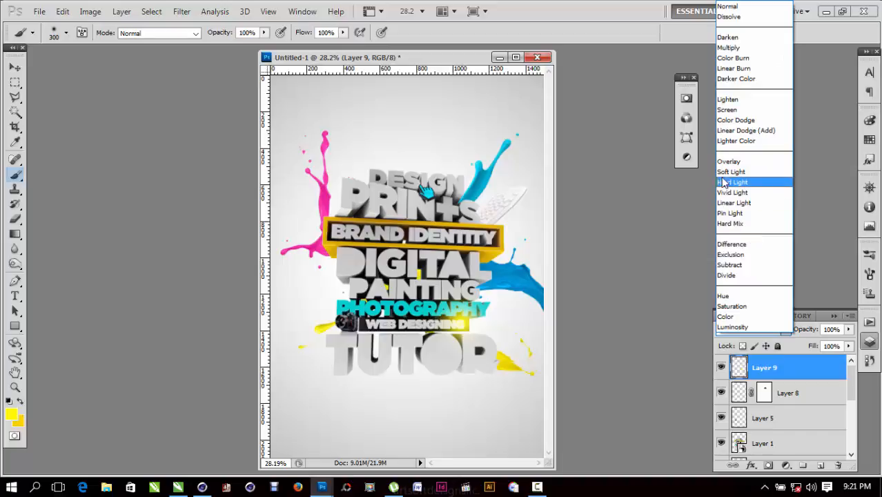
click(735, 172)
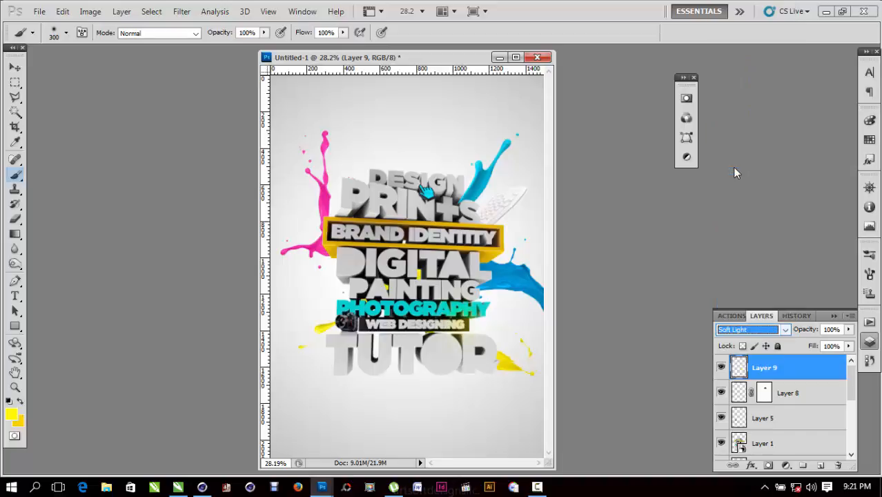
click(740, 331)
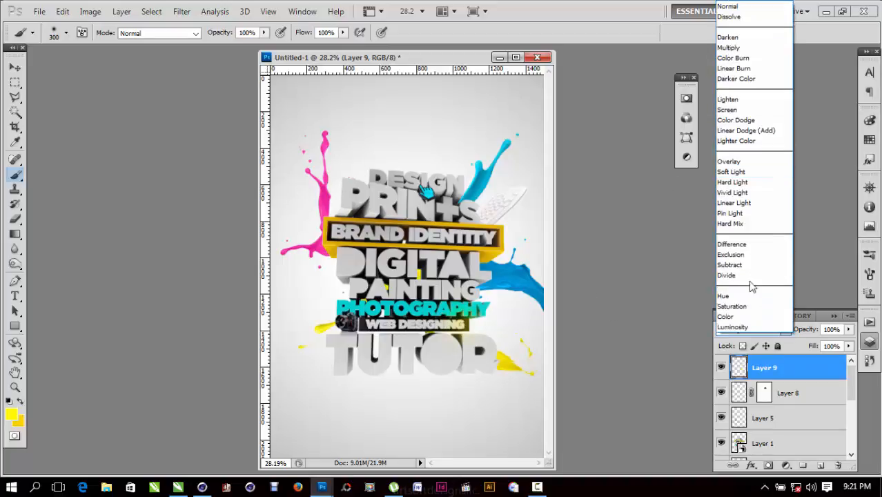
click(738, 108)
click(14, 68)
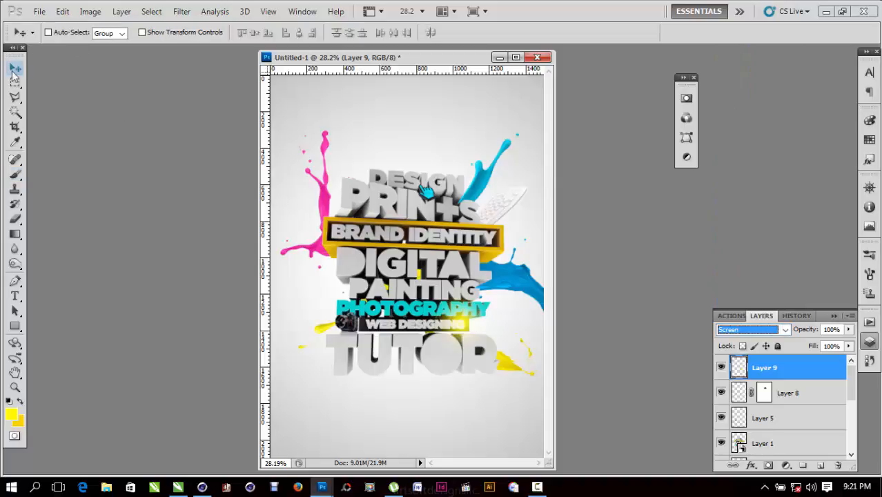
mouse_move(485, 335)
mouse_down()
mouse_move(497, 349)
mouse_move(506, 300)
mouse_up()
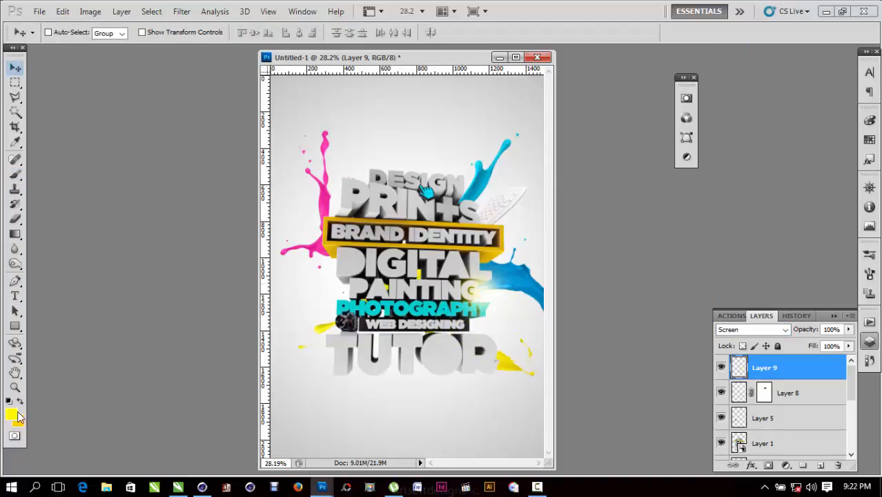
Paint a soft orange (#ff5400) glow over the left end of the BRAND IDENTITY box.
click(14, 416)
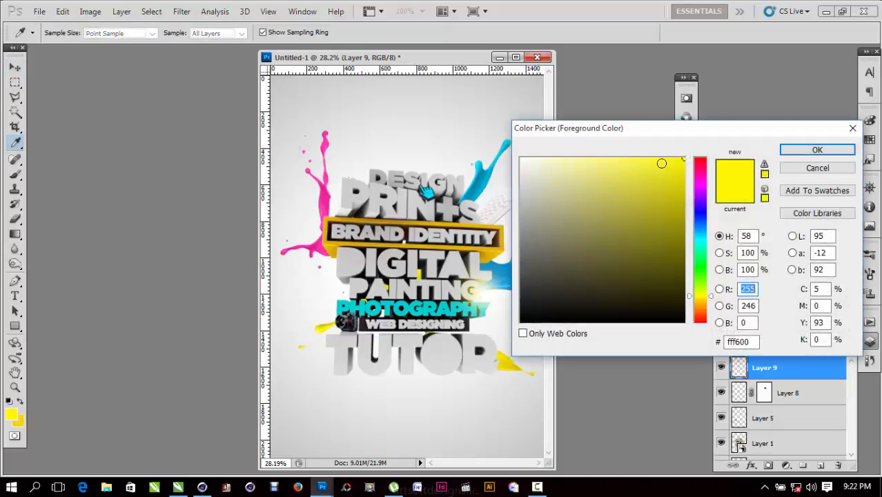
drag(711, 324, 708, 314)
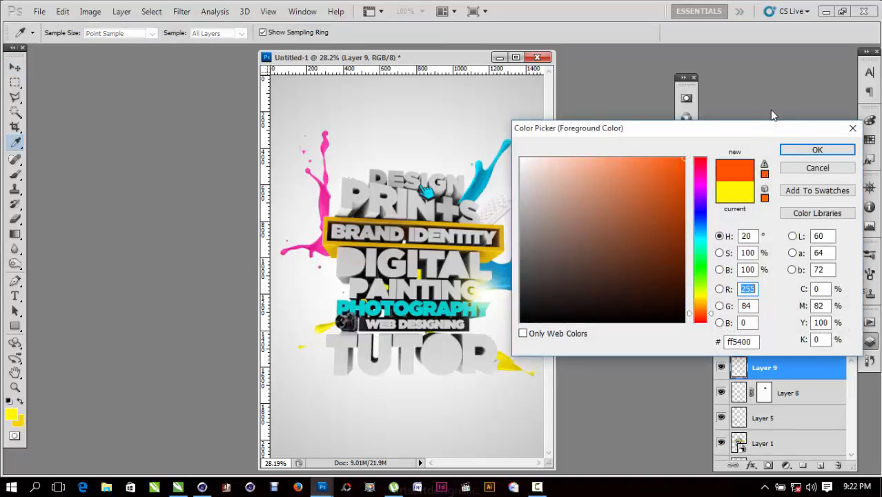
click(794, 150)
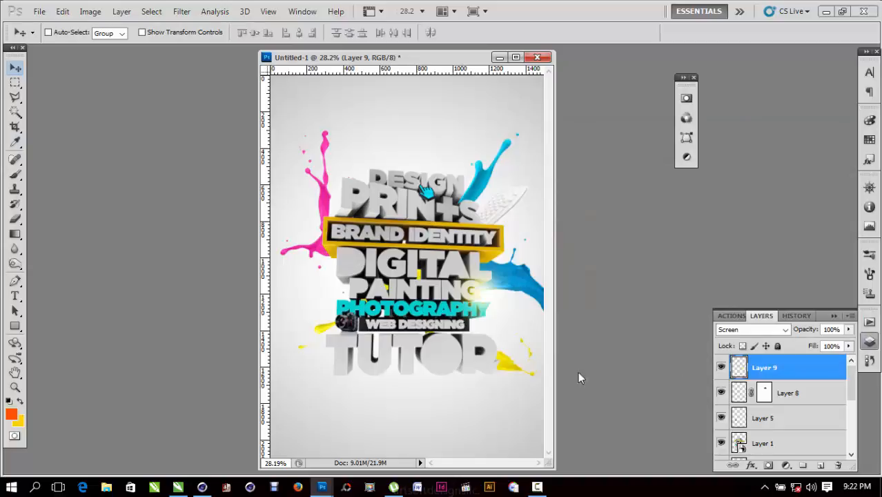
key(b)
click(351, 236)
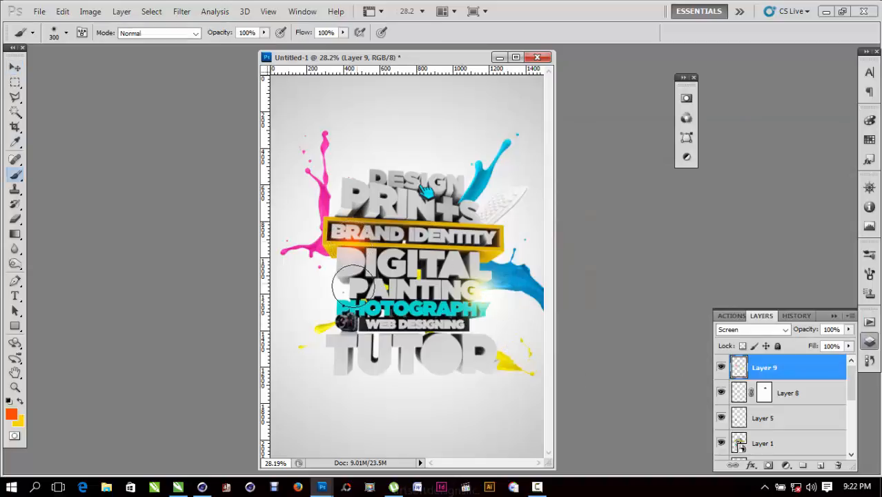
Try a light blue (#00c0ff) glow over the plus sign of PRINTS with the brush enlarged to 600 px.
click(9, 409)
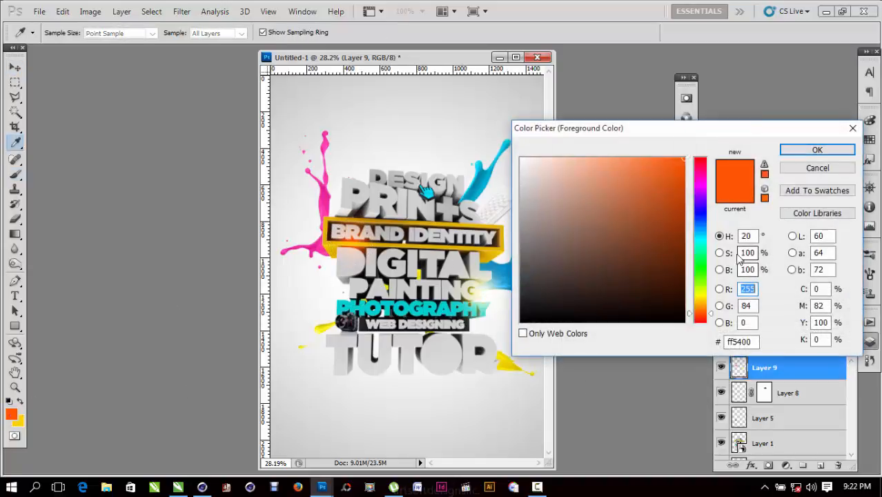
click(704, 228)
drag(705, 231, 704, 235)
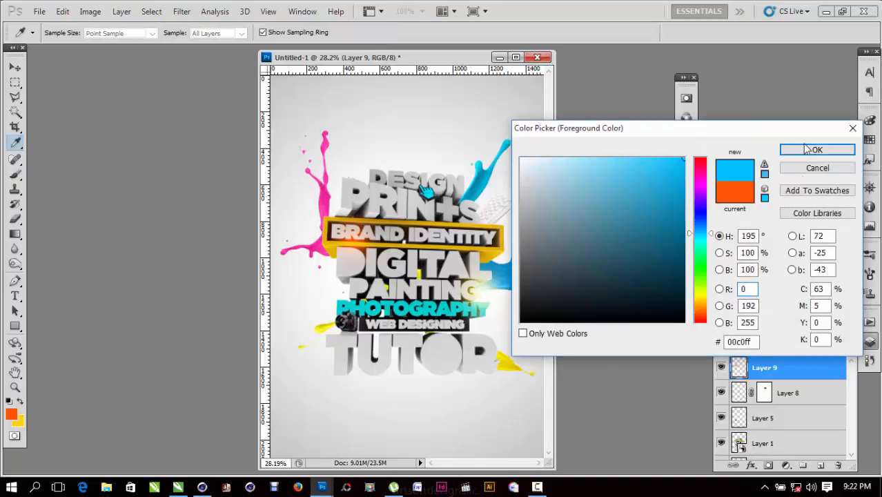
click(815, 150)
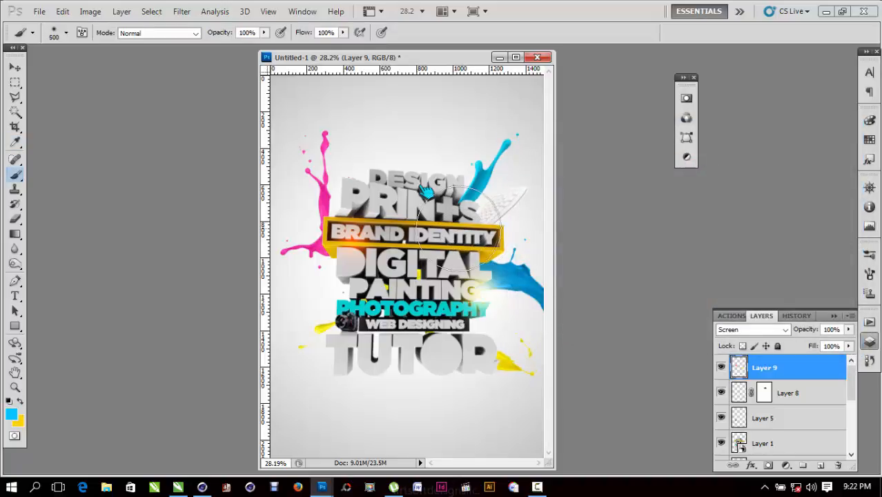
key(bracketright)
key(bracketright)
key(bracketright)
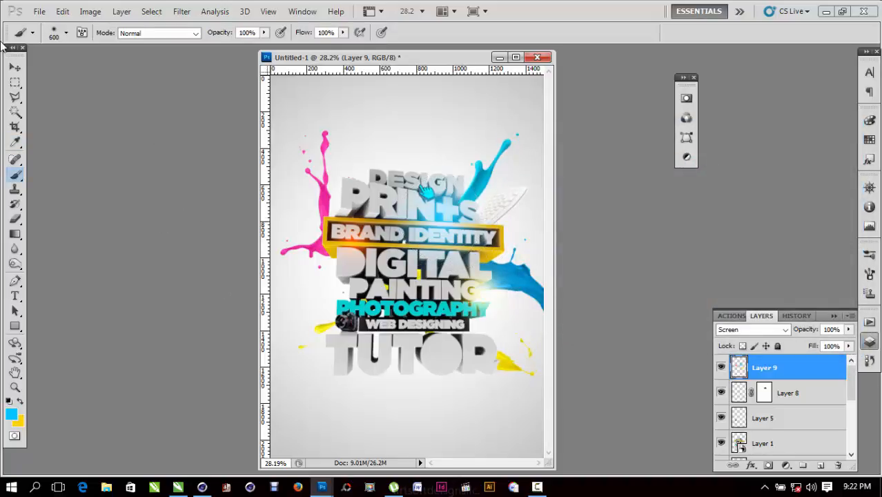
click(15, 67)
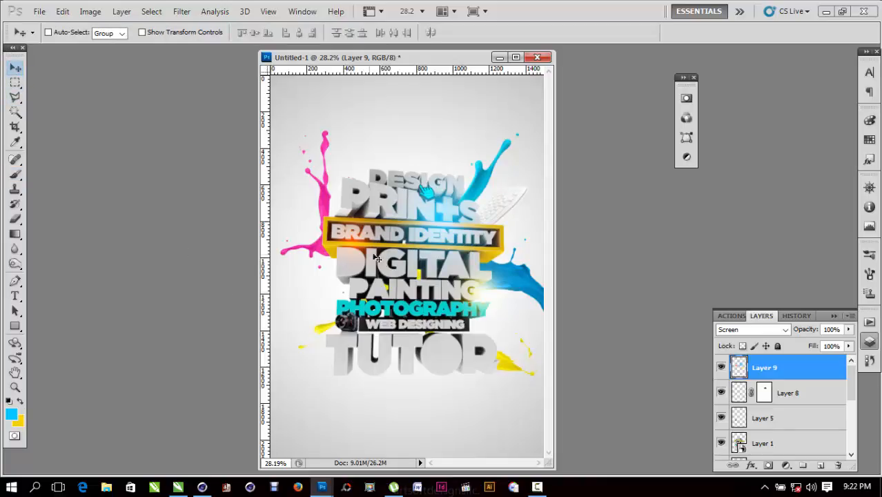
Compare the glow colours of the poster with the reference design in CorelDRAW and return to Photoshop.
key(alt+Tab)
key(alt+Tab)
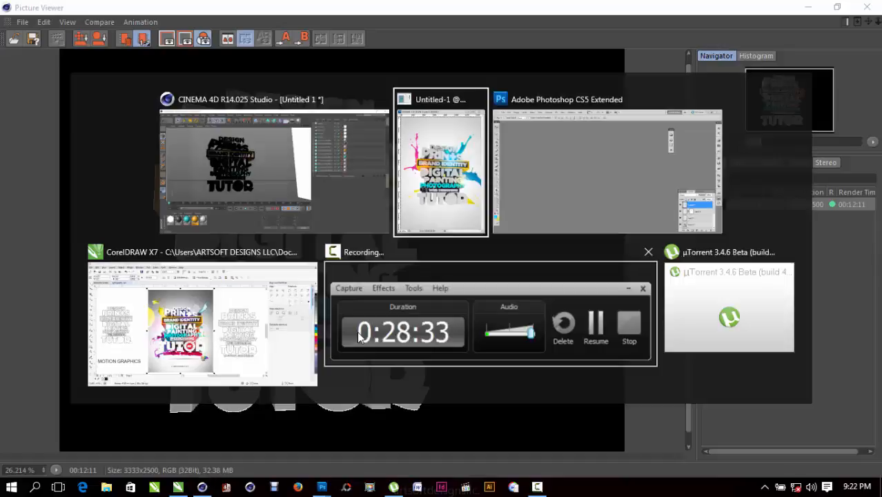
key(alt+Tab)
key(alt+Tab)
key(alt+Tab)
key(alt+Tab)
key(alt+Tab)
key(alt+Tab)
key(alt+Tab)
key(alt+Tab)
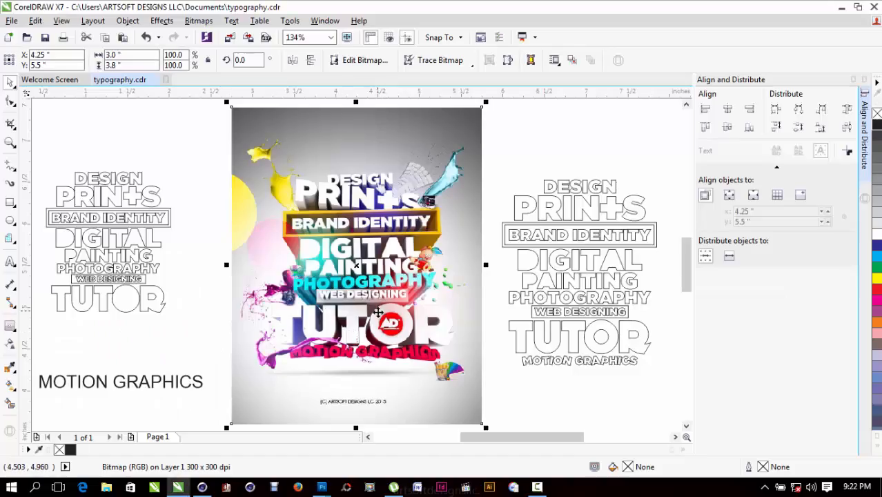
key(alt+Tab)
key(alt+Tab)
key(alt+Tab)
key(alt+Tab)
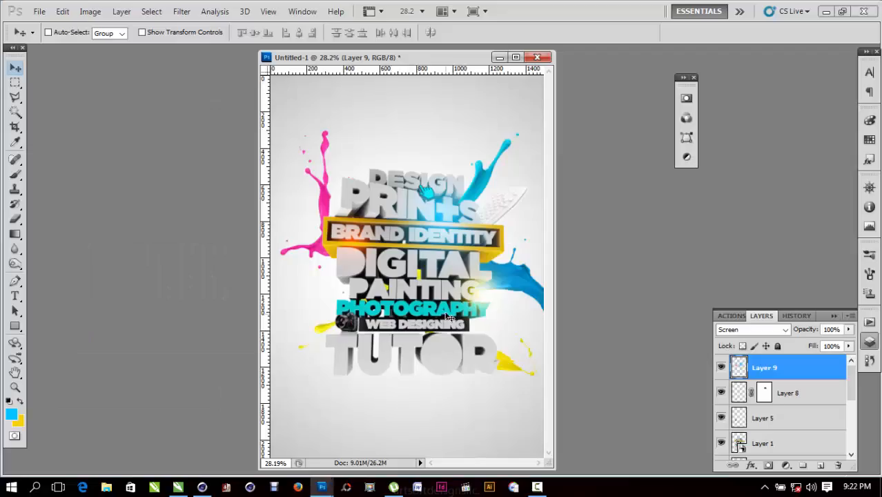
key(alt+Tab)
key(alt+Tab)
key(alt+Tab)
key(alt+Tab)
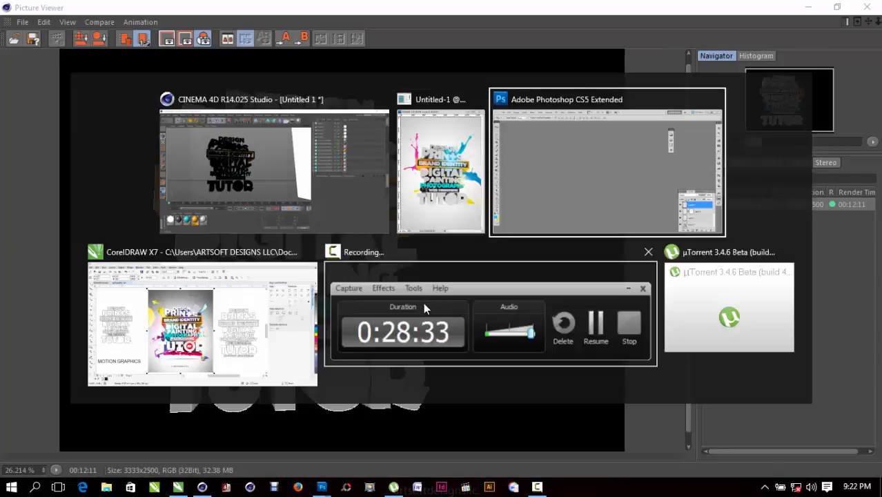
key(alt+Tab)
key(alt+Tab)
key(alt+Tab)
key(alt+Tab)
key(alt+Tab)
key(alt+Tab)
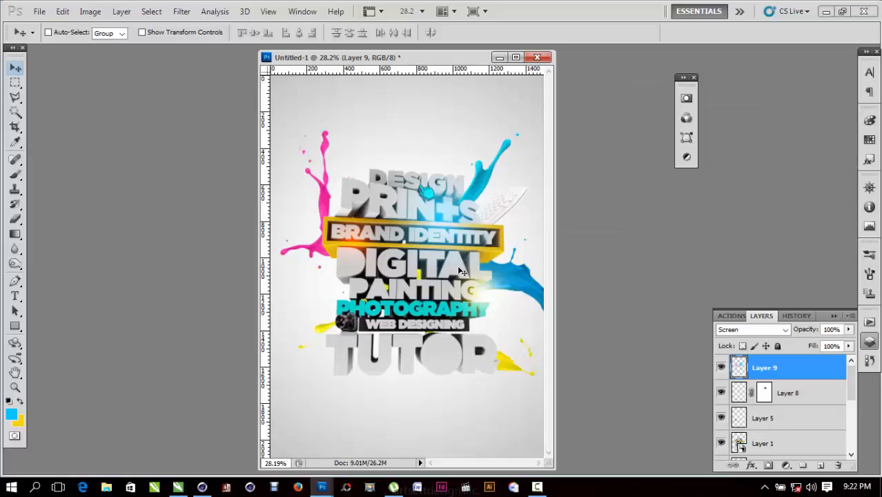
Paint large violet-blue glows over the plus sign of PRINTS and between the camera and the start of TUTOR.
click(10, 414)
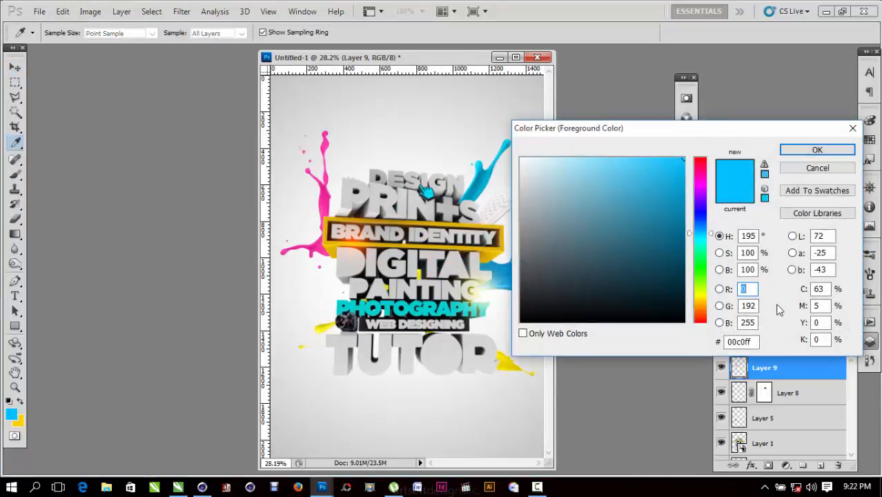
drag(702, 216, 703, 207)
click(789, 150)
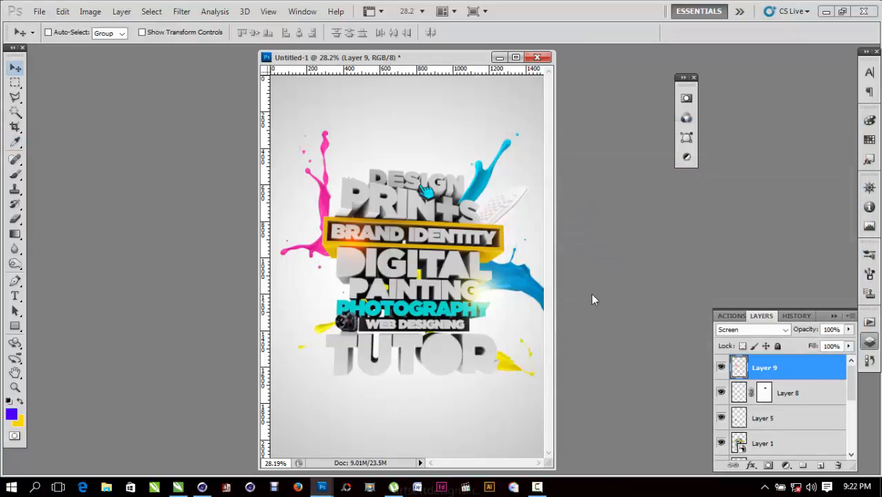
key(b)
click(449, 221)
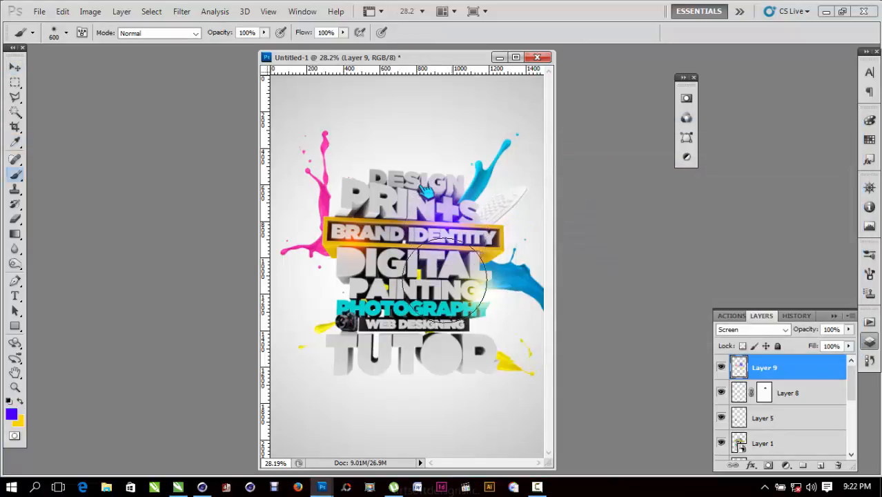
click(365, 334)
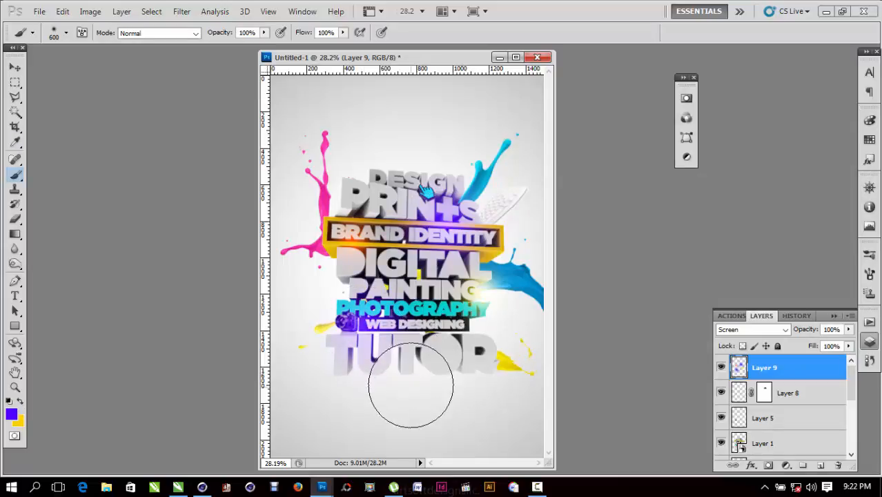
Undo the violet glow beside the camera and paint a small green (#84ff00) glow just above the O of TUTOR.
key(ctrl+z)
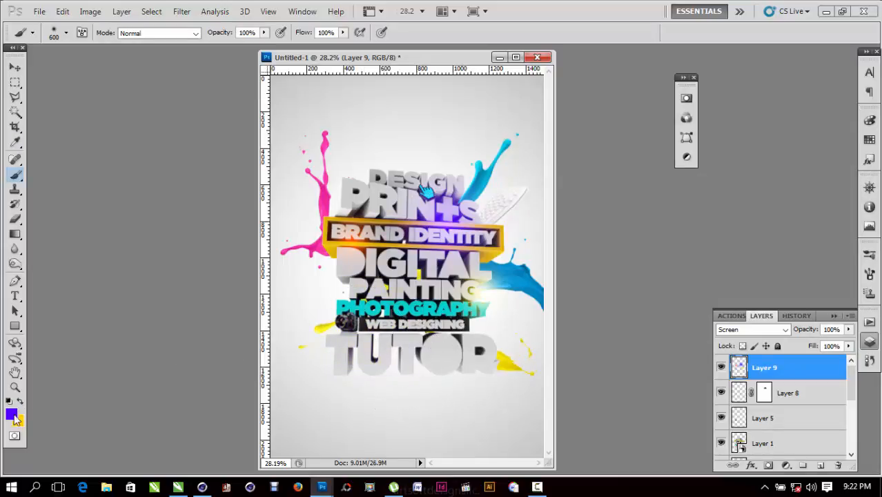
click(12, 414)
drag(694, 272, 708, 282)
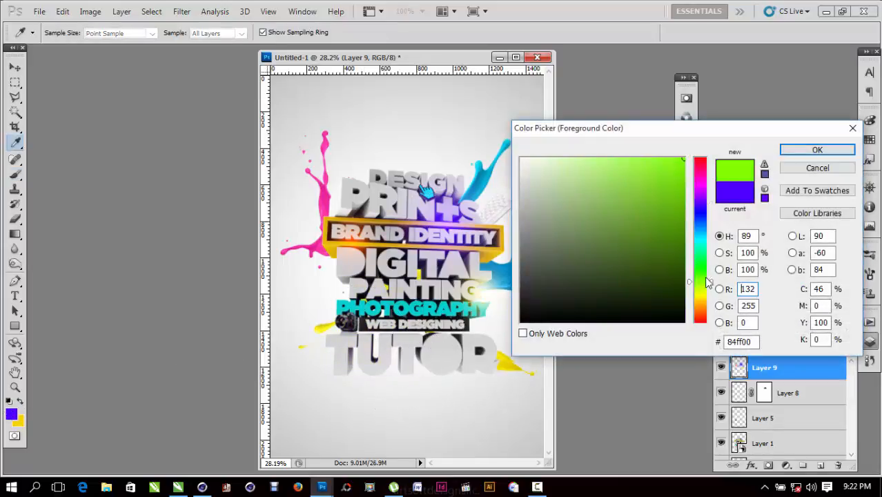
click(817, 150)
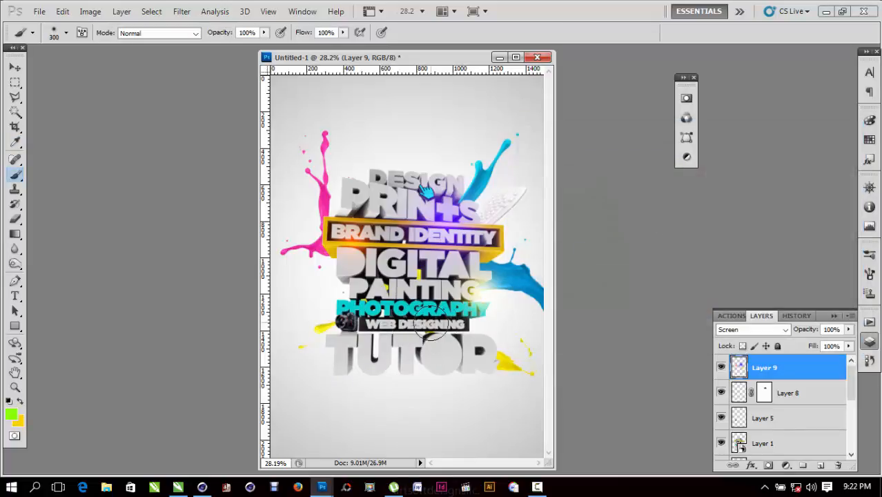
key(bracketleft)
click(481, 352)
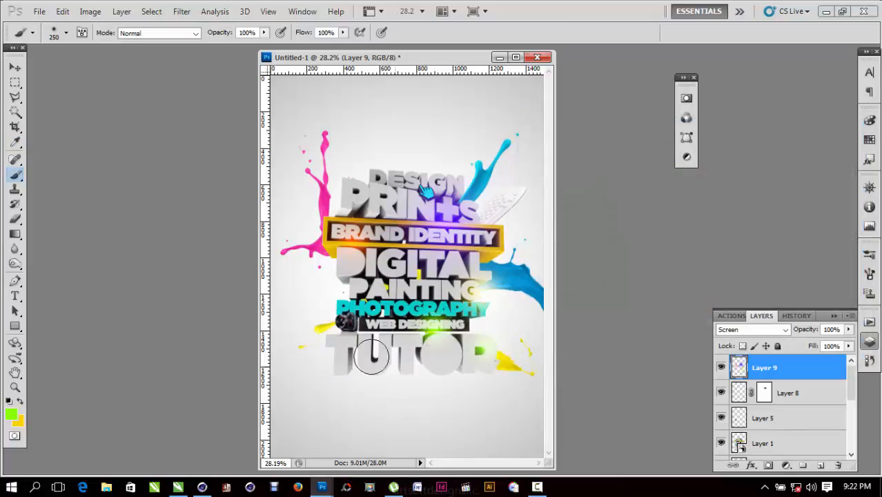
key(ctrl+z)
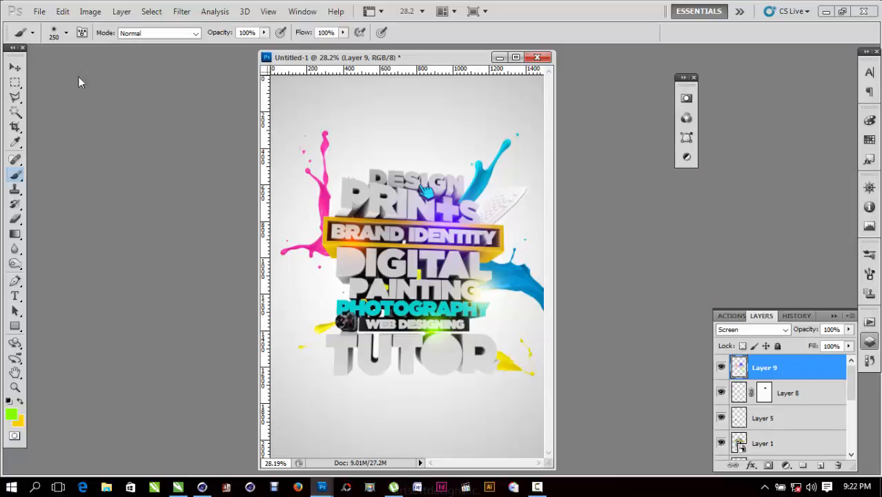
click(15, 68)
key(ctrl+minus)
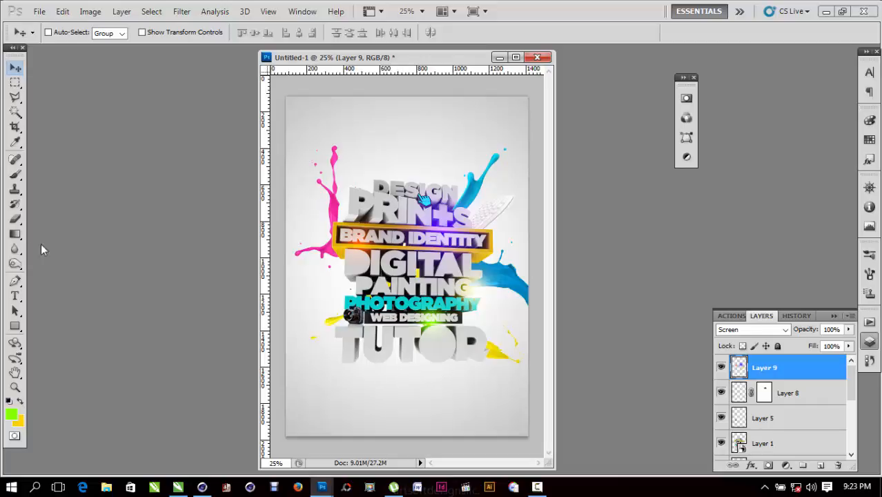
Add a new layer above Layer 2 and paint one soft black 250 px dab centred below the word TUTOR.
scroll(797, 439, down, 5)
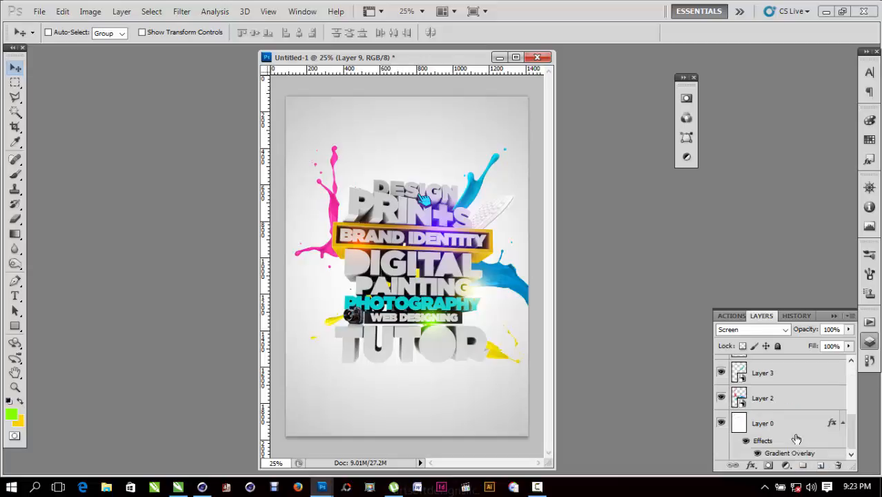
click(775, 403)
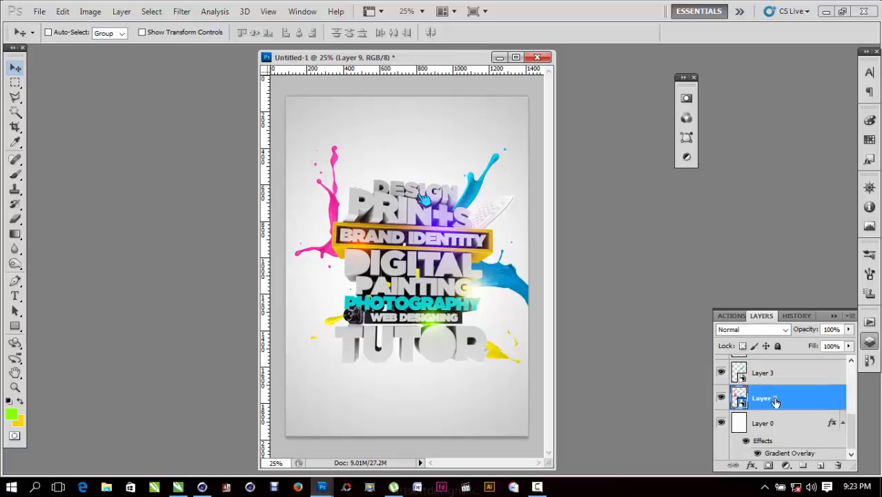
click(820, 466)
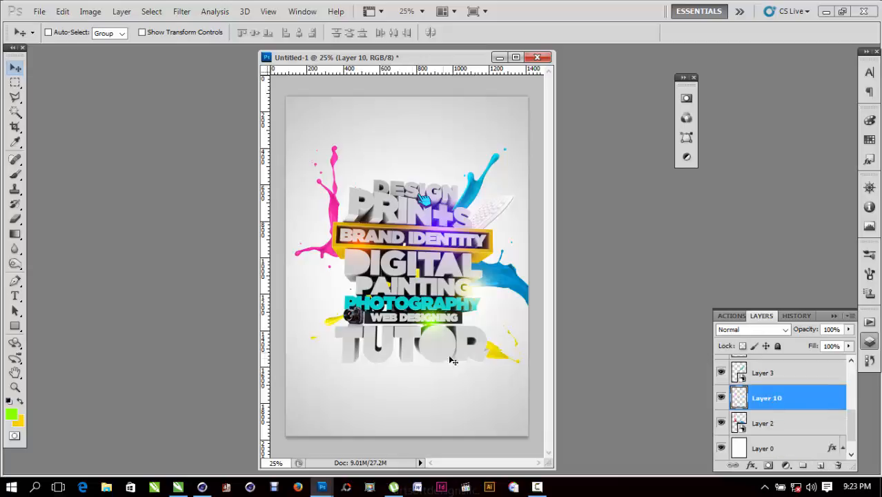
click(14, 416)
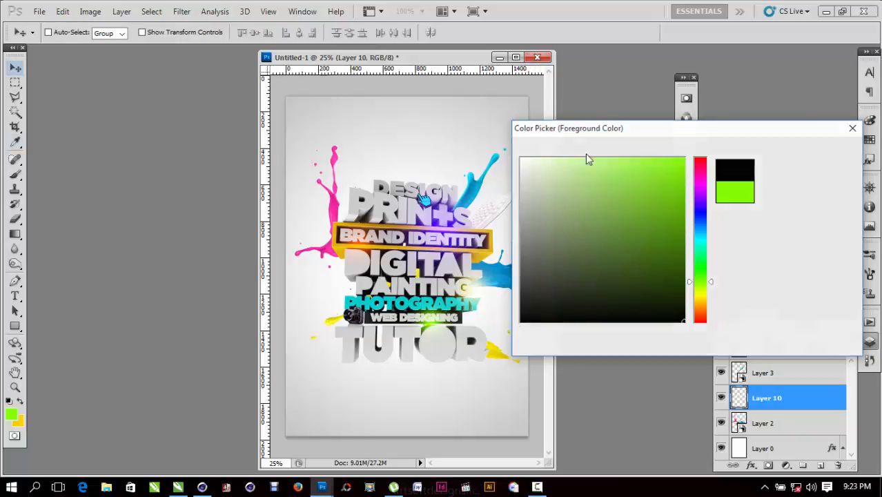
key(Return)
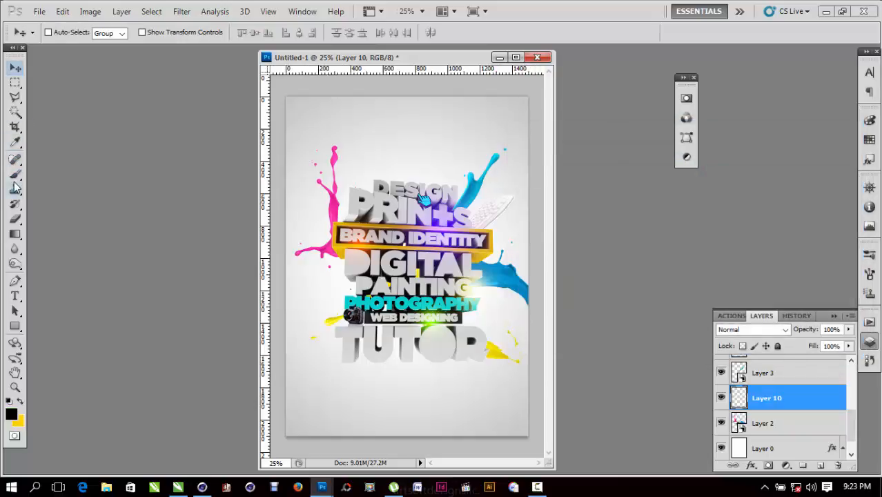
click(15, 174)
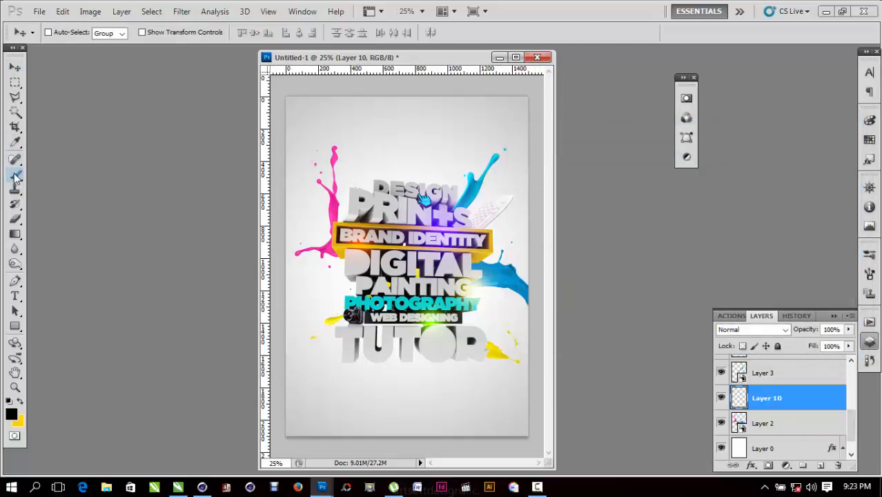
click(402, 381)
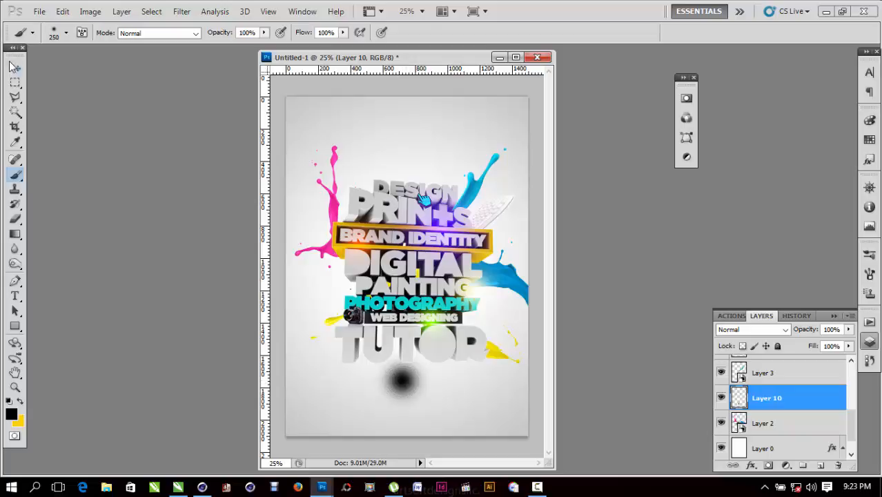
Squash and widen the black dab into a thin horizontal shadow centred under TUTOR, then scale its height to 150%.
click(14, 67)
key(ctrl+t)
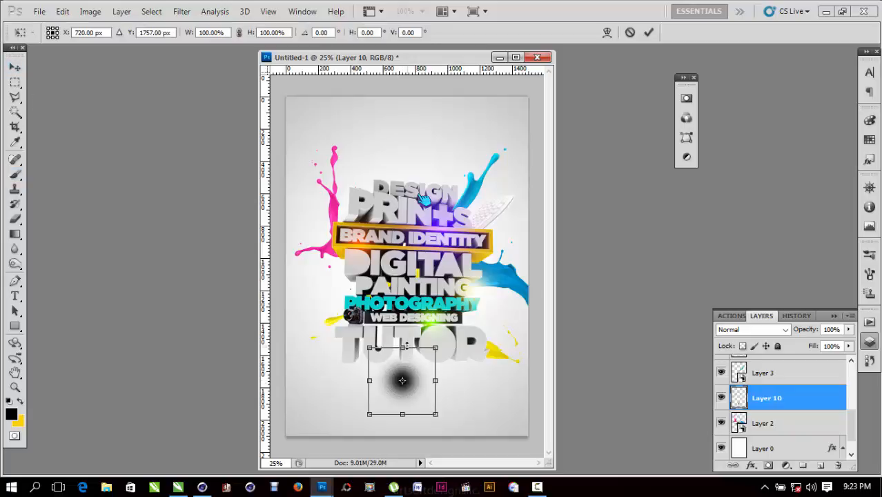
mouse_move(406, 346)
mouse_down()
mouse_move(406, 405)
mouse_move(549, 410)
mouse_up()
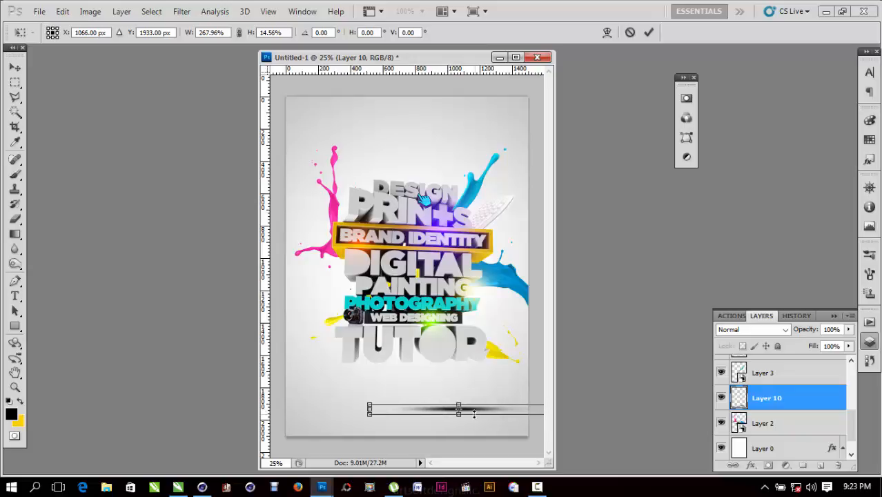
drag(458, 412, 436, 378)
key(Return)
key(ctrl+t)
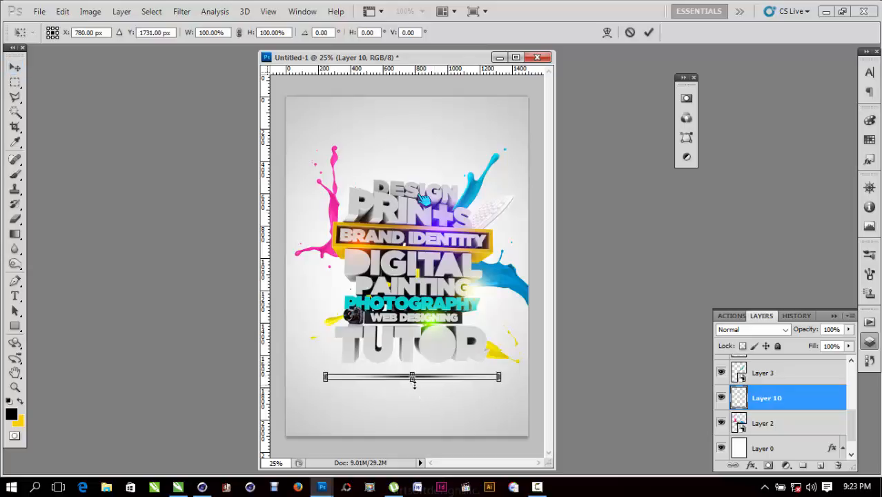
drag(414, 385, 414, 388)
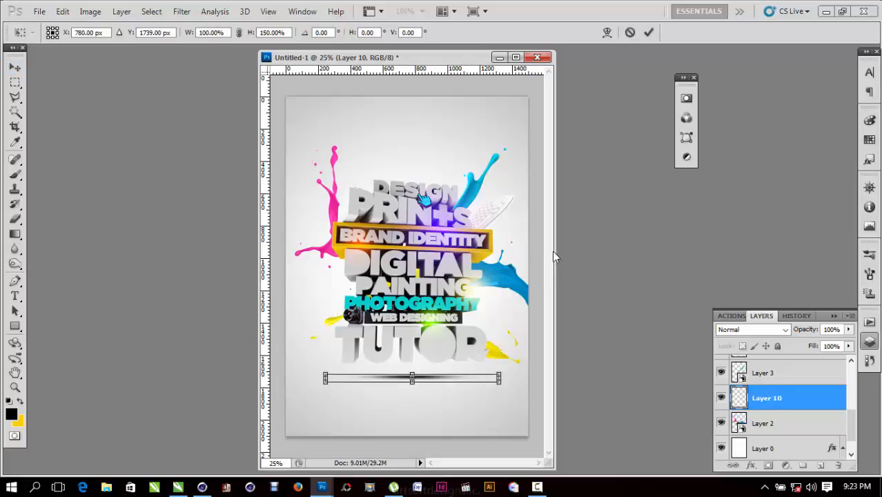
key(Return)
Lower the shadow layer's opacity to 33% and move the shadow slightly up towards TUTOR.
click(848, 331)
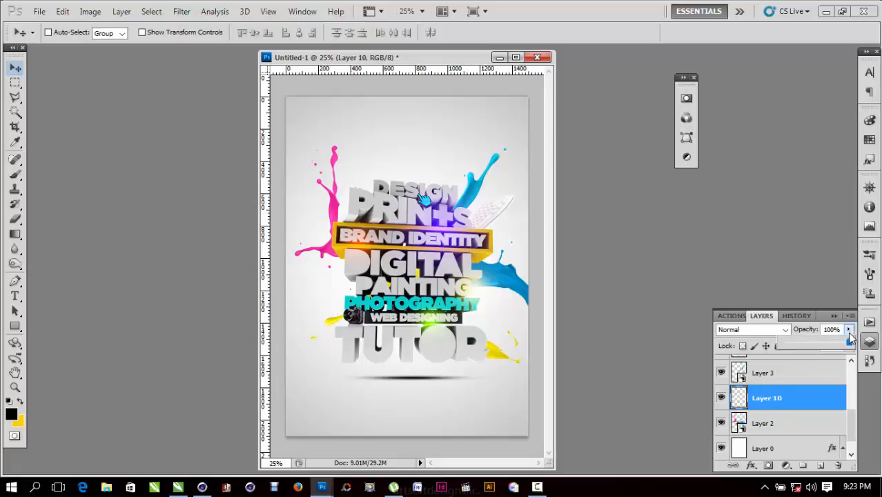
drag(848, 343, 821, 354)
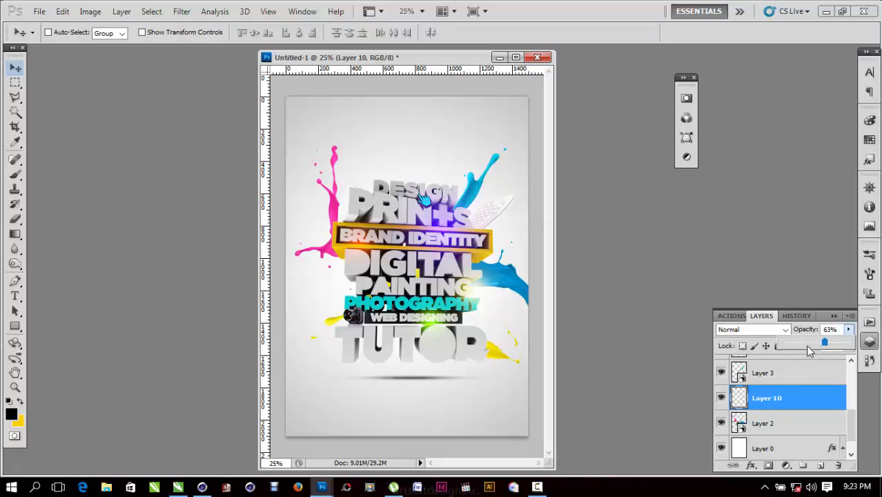
drag(800, 349, 805, 349)
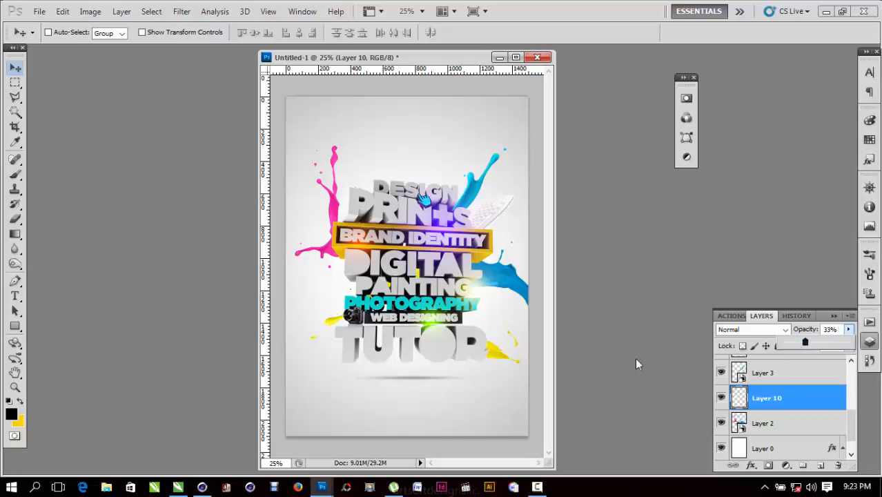
click(421, 377)
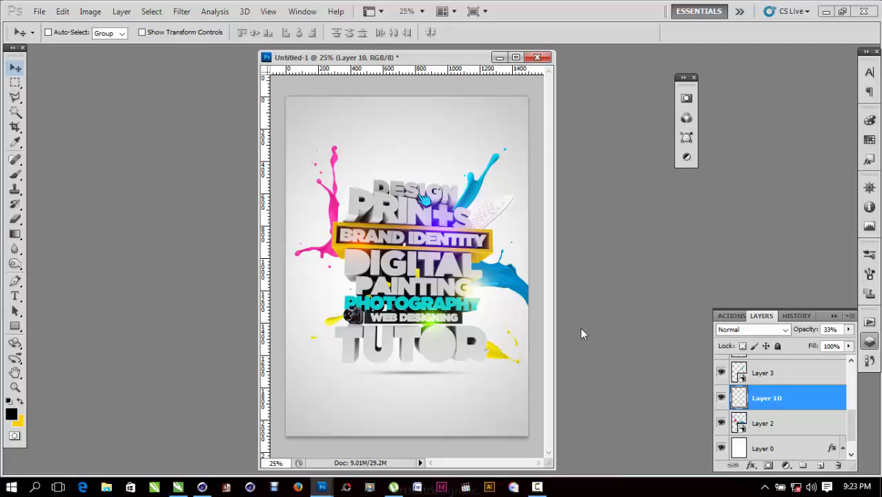
click(764, 452)
right_click(766, 452)
key(Escape)
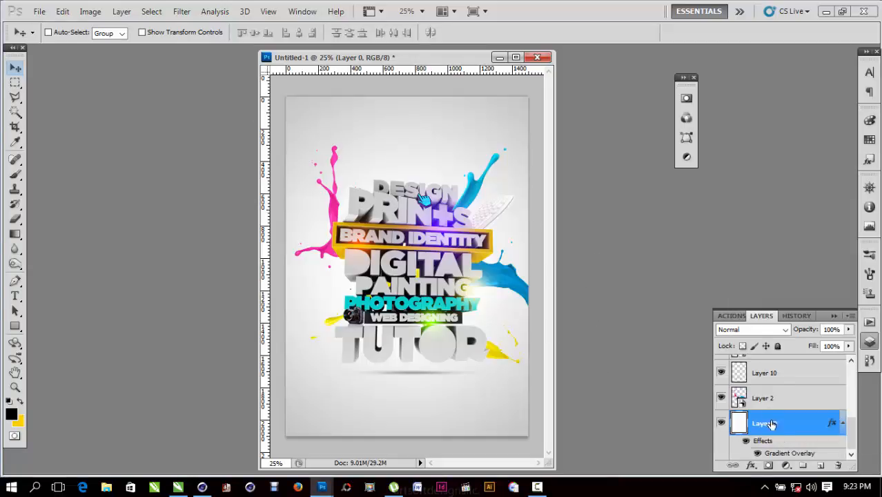
right_click(771, 423)
click(781, 131)
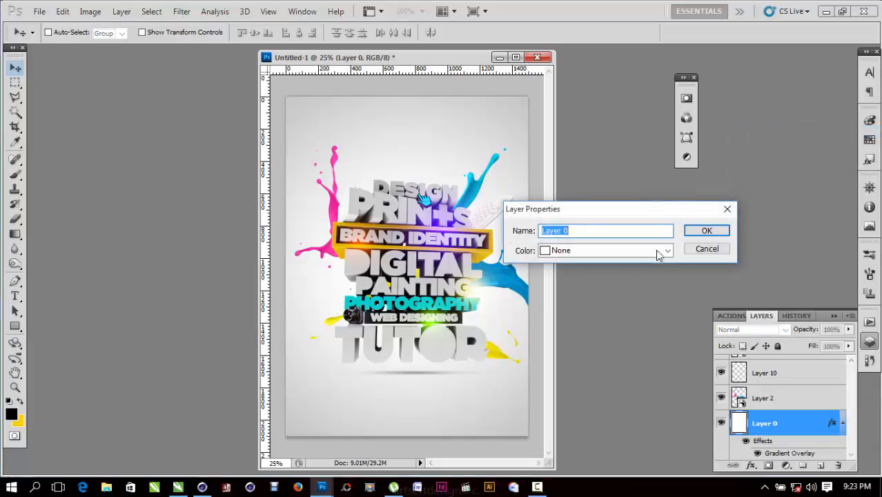
key(Escape)
Darken the grey stop of the background Layer 0's Gradient Overlay to #838383 and apply the layer style.
right_click(765, 424)
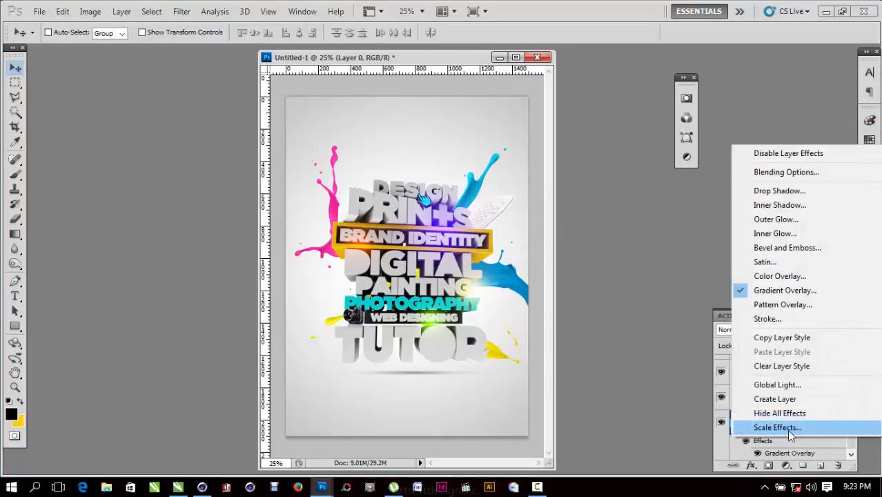
click(780, 173)
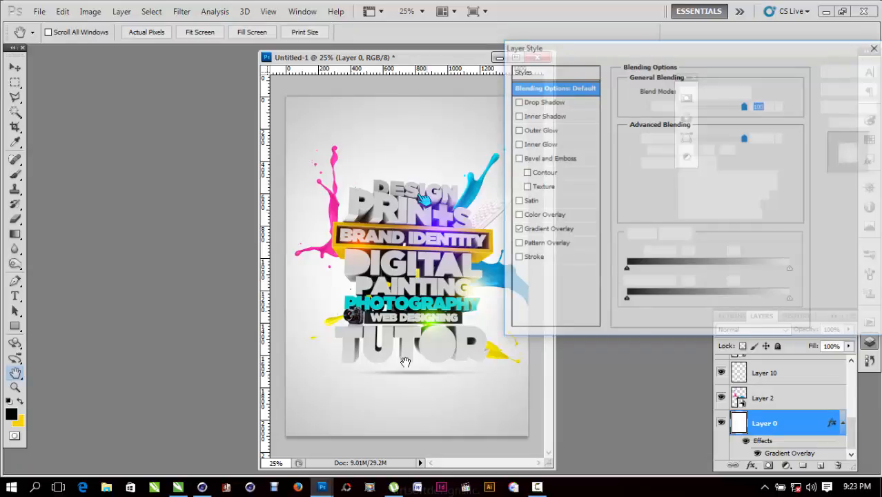
click(549, 229)
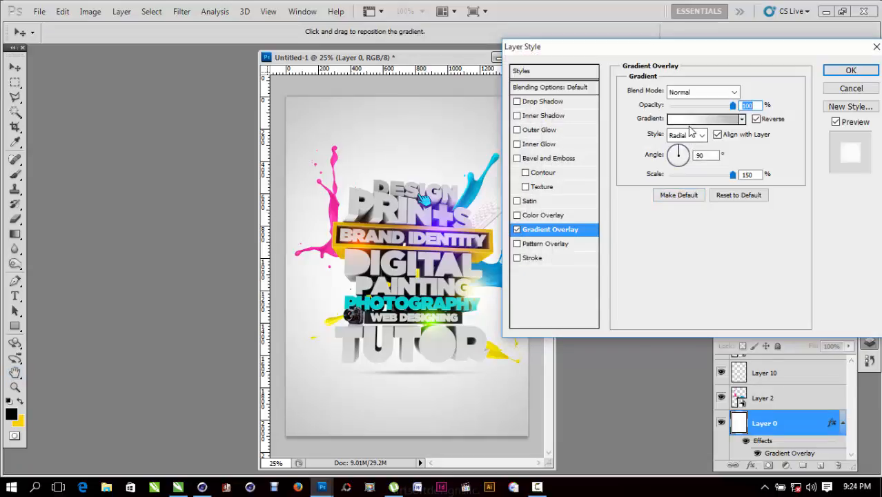
click(690, 123)
double_click(593, 270)
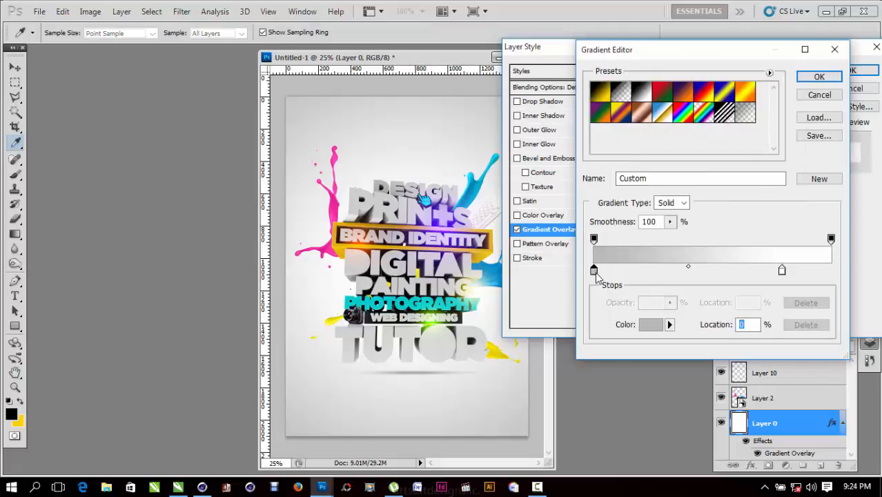
click(521, 237)
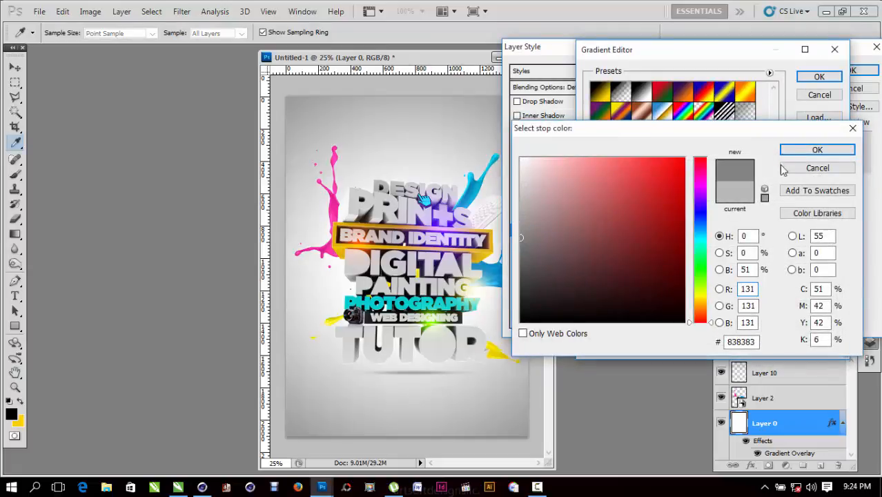
click(804, 150)
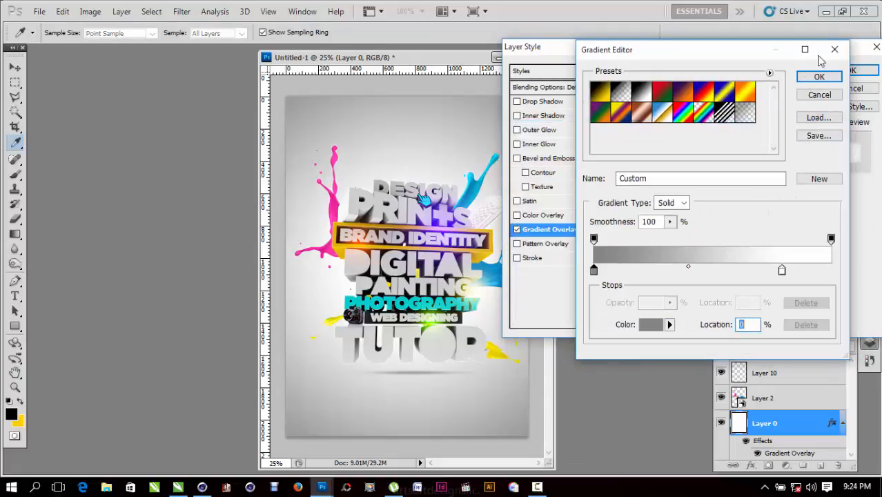
click(835, 77)
click(851, 72)
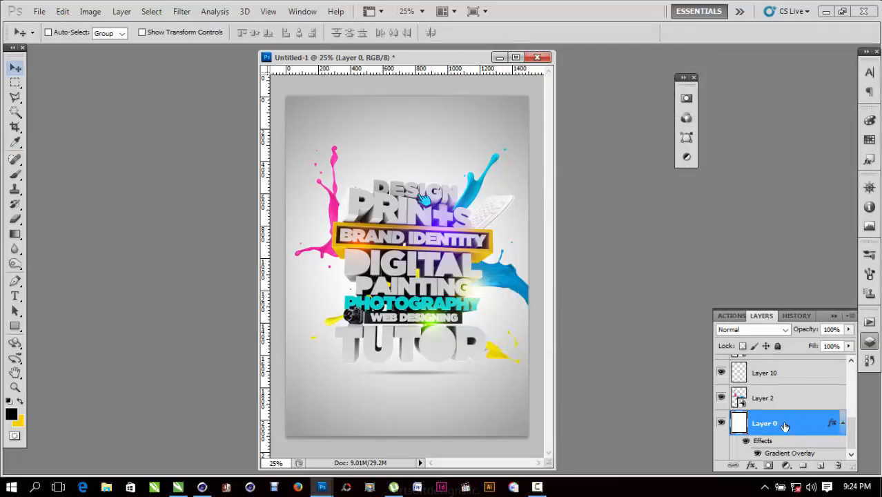
Try shifting Layer 3 horizontally to the left on the poster and undo the move.
scroll(771, 414, up, 2)
scroll(769, 427, down, 1)
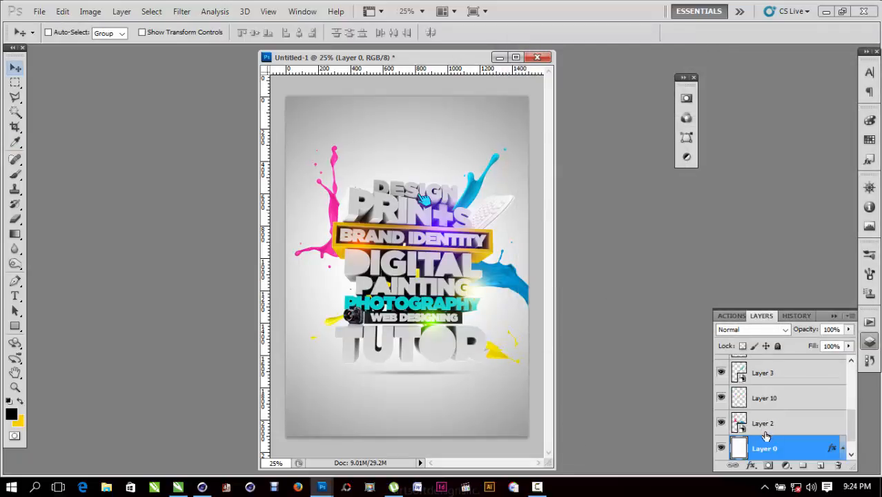
click(774, 397)
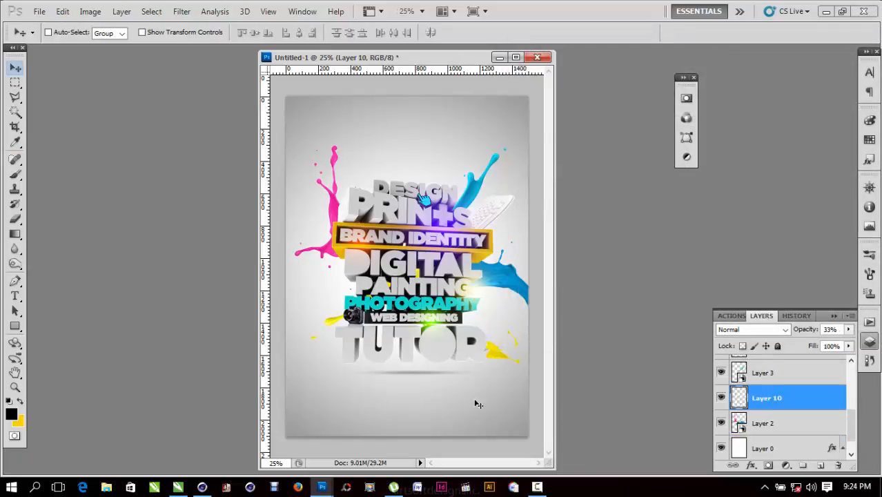
click(764, 373)
drag(445, 358, 413, 359)
key(ctrl+z)
Select Layer 1, switch to CorelDRAW to check the finished reference poster, and return to the Photoshop poster document.
scroll(759, 386, up, 3)
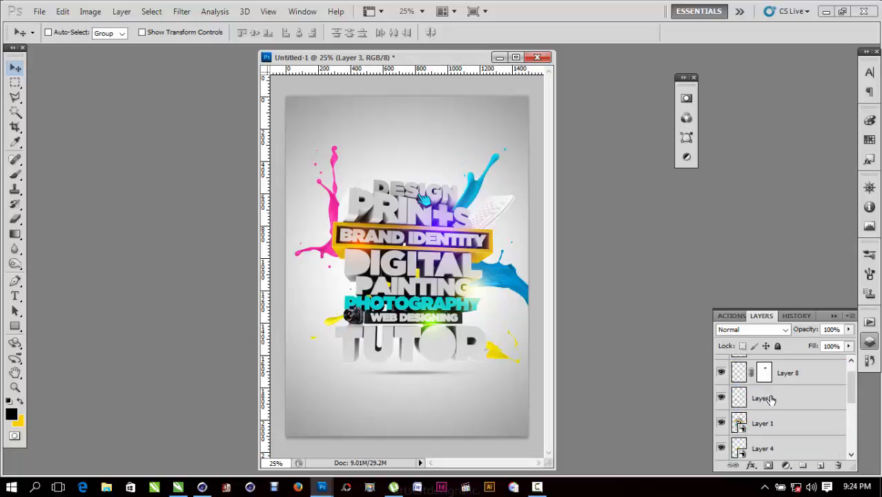
scroll(773, 399, up, 1)
scroll(773, 405, down, 1)
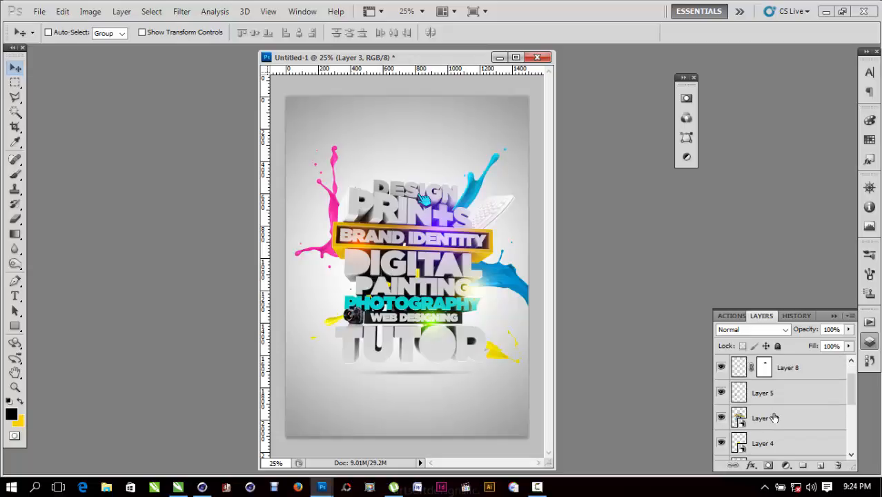
click(774, 417)
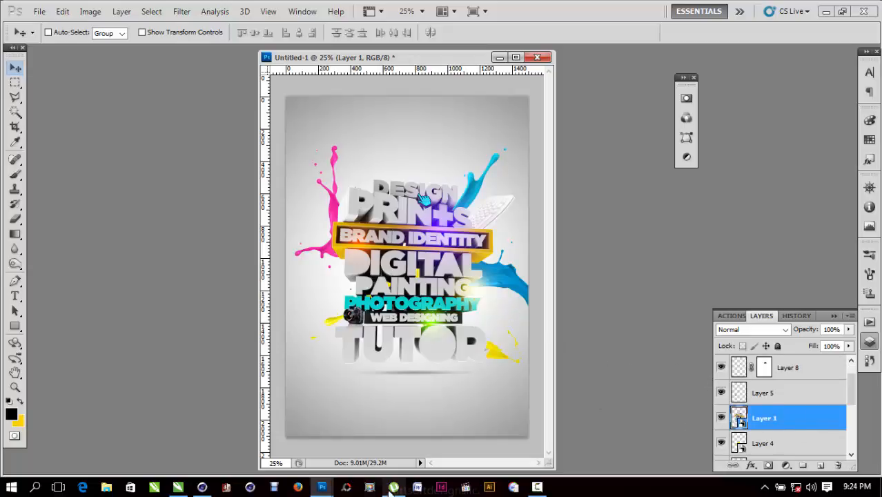
click(176, 487)
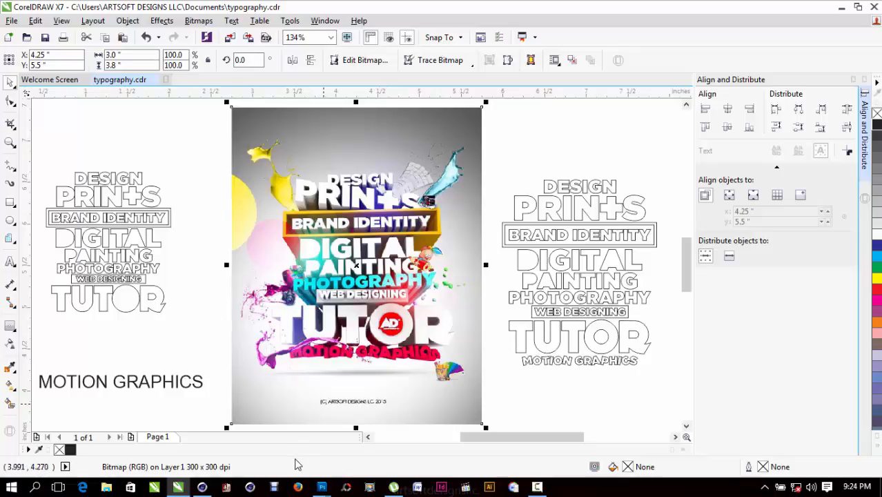
mouse_move(326, 490)
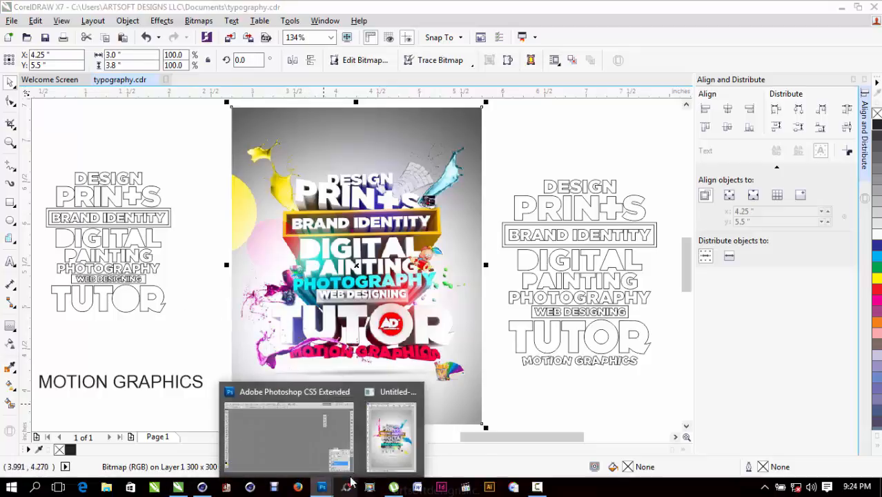
click(374, 444)
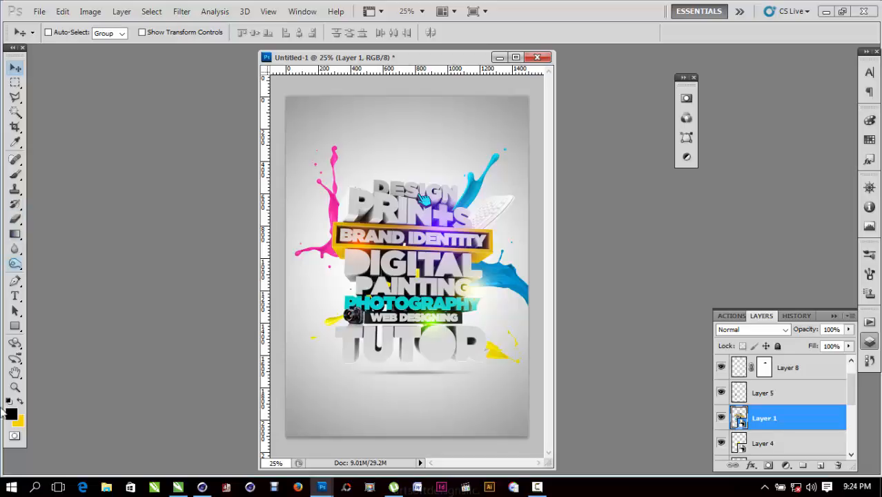
Set the foreground colour to bright red #ff1800 and add a new empty layer above Layer 9.
click(11, 414)
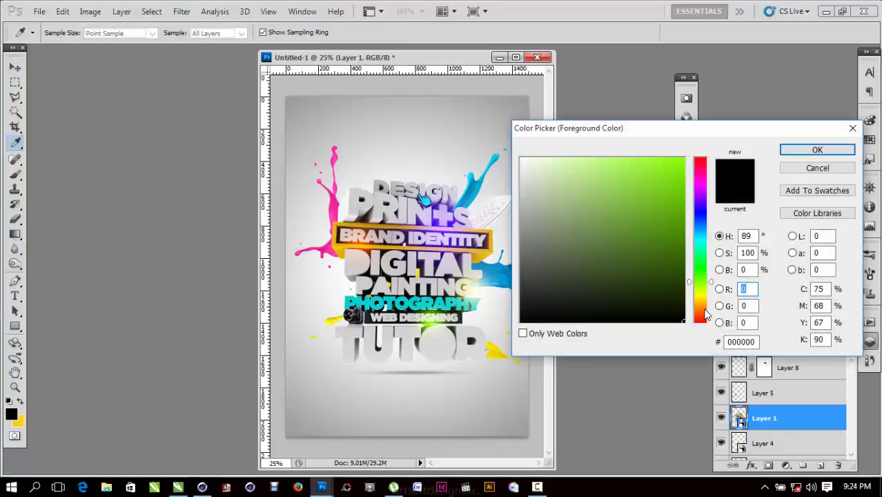
mouse_move(705, 314)
mouse_down()
mouse_move(705, 303)
mouse_move(705, 319)
mouse_up()
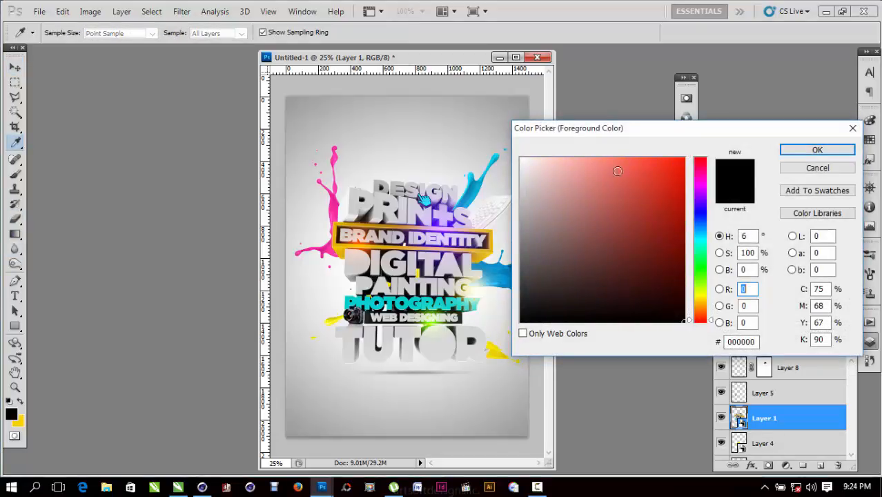
click(617, 170)
click(817, 149)
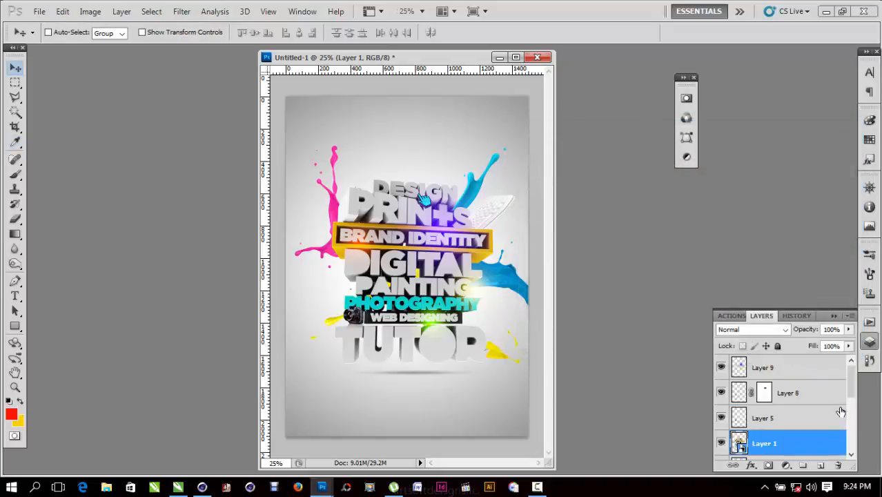
click(812, 373)
click(820, 465)
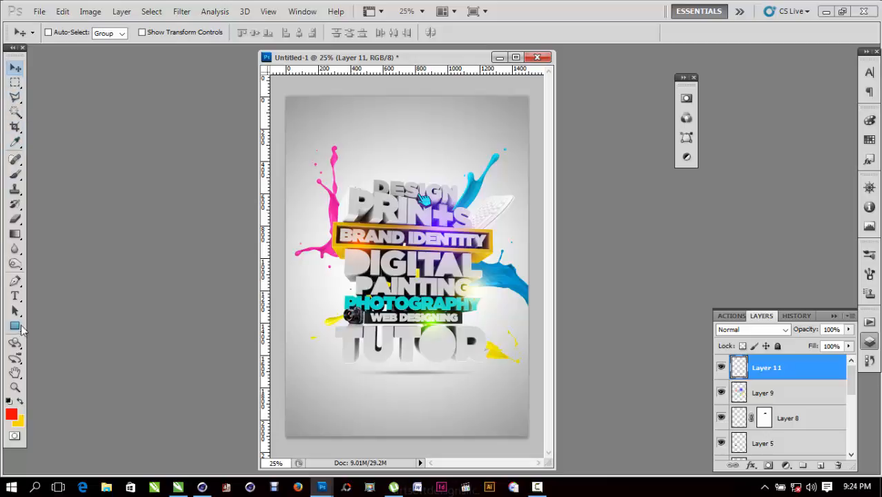
Draw a red circle with the Ellipse tool over the poster's upper-left area and set its blend mode to Screen.
click(16, 325)
click(79, 349)
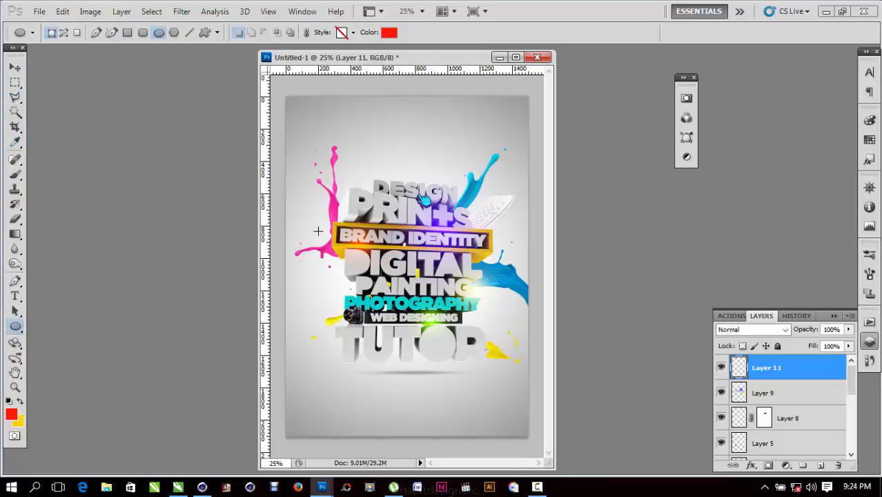
drag(283, 121, 371, 212)
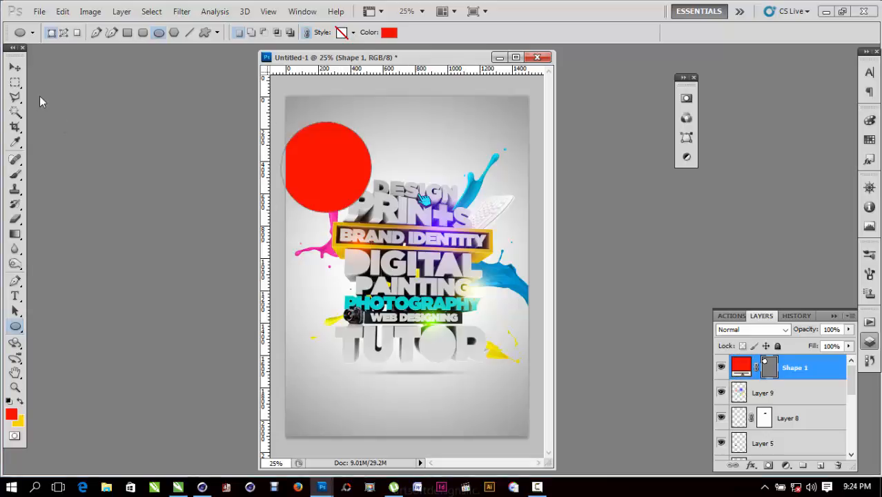
click(15, 67)
click(752, 329)
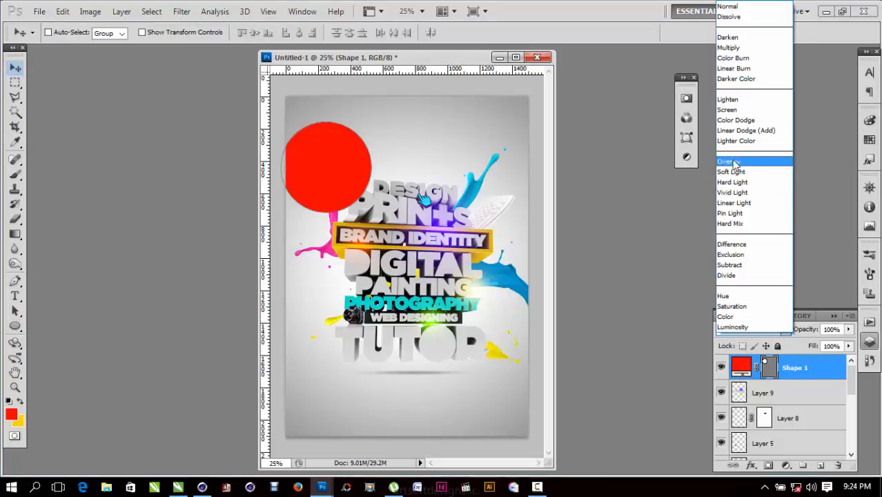
click(727, 109)
Move the red circle partly off the poster's left edge beside the pink splash and rasterize its layer.
drag(360, 200, 308, 223)
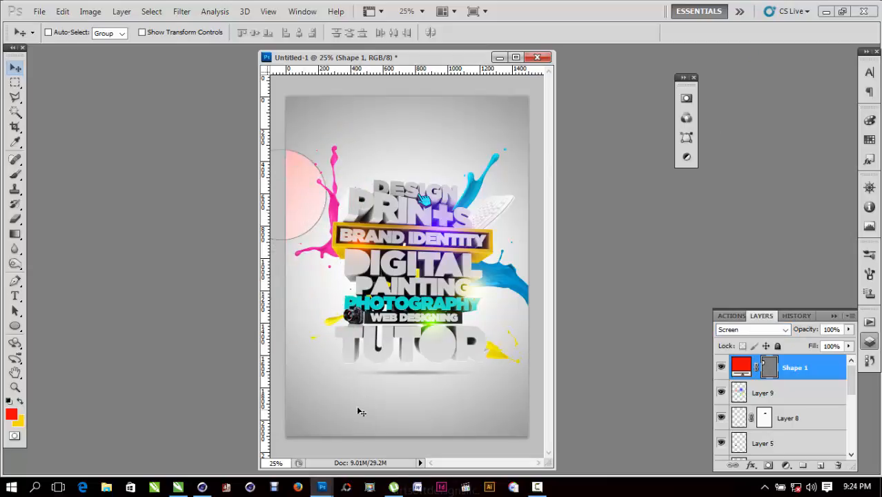
right_click(790, 377)
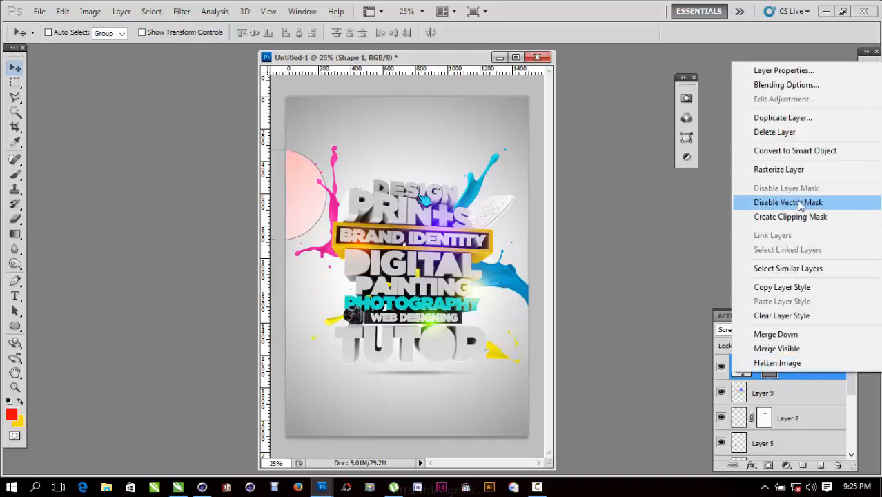
click(801, 171)
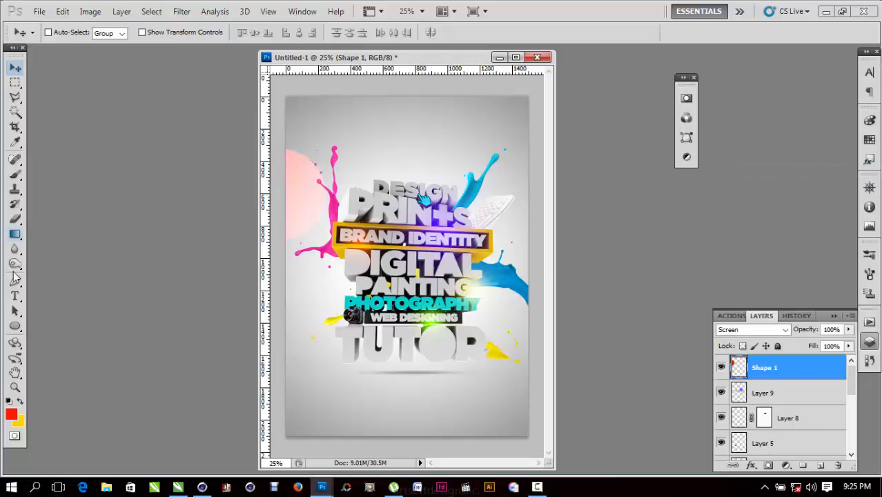
Change the foreground colour to golden yellow and draw a smaller circle at the poster's left edge, beside PAINTING.
click(12, 416)
key(alt+Tab)
key(alt+Tab)
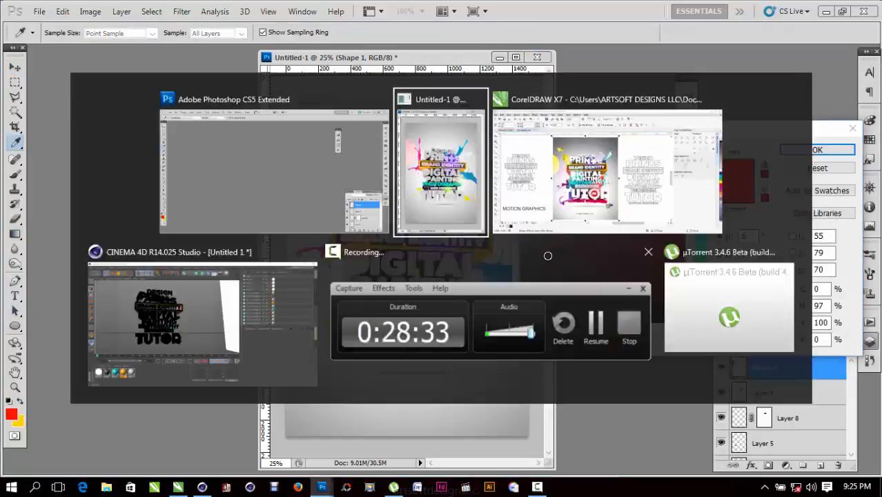
key(alt+Tab)
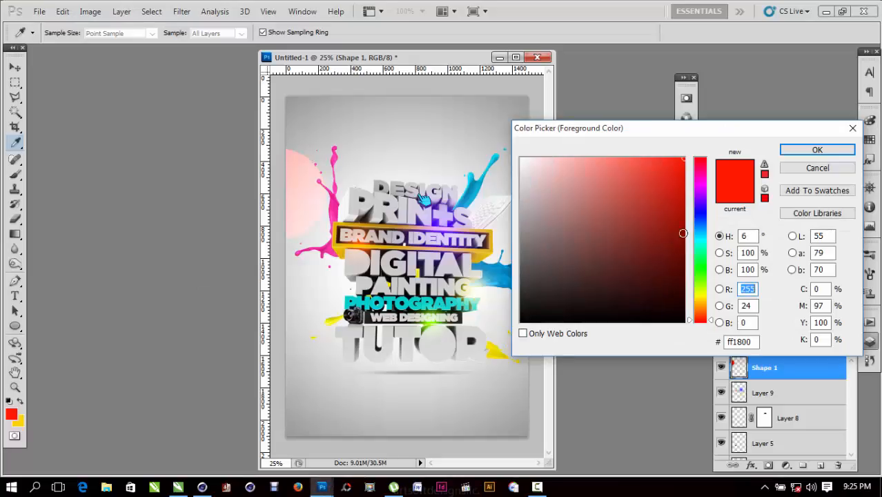
drag(703, 314, 703, 299)
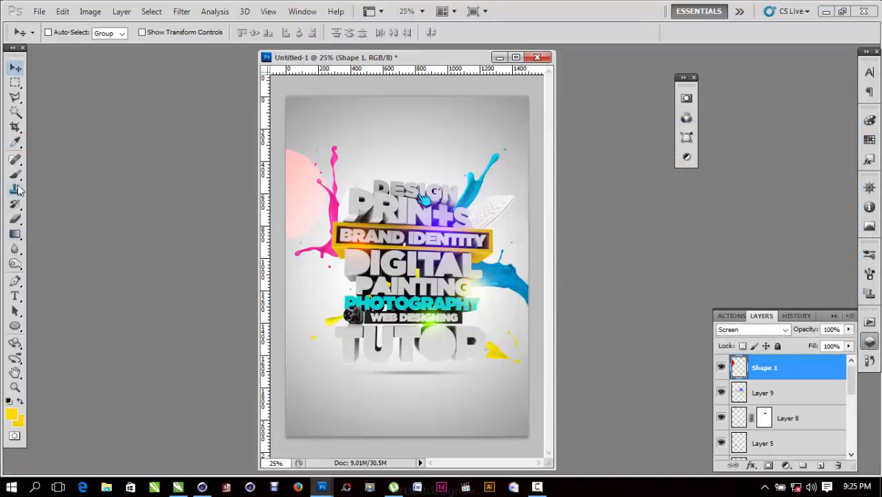
click(16, 328)
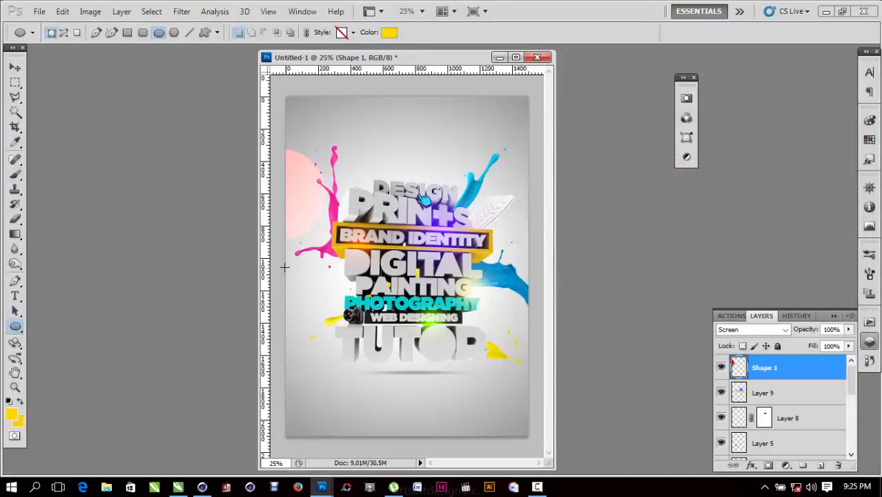
drag(284, 267, 339, 323)
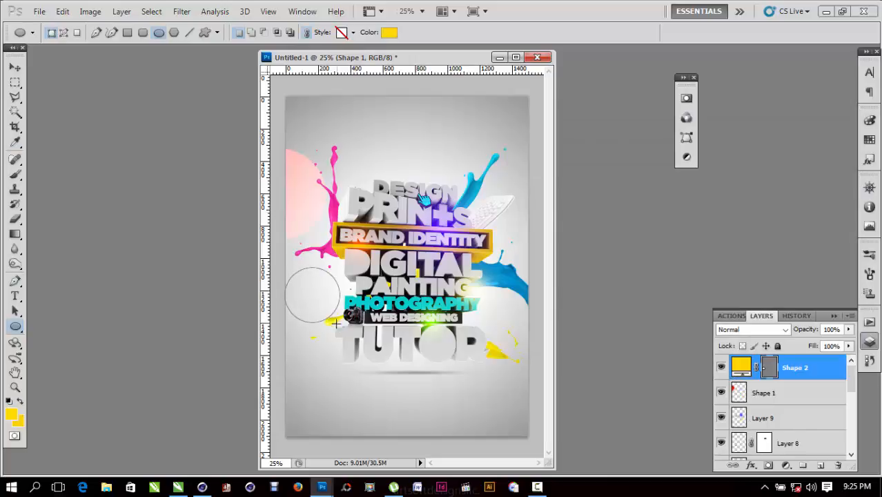
Try Soft Light on the yellow circle and settle on the Screen blend mode.
click(743, 332)
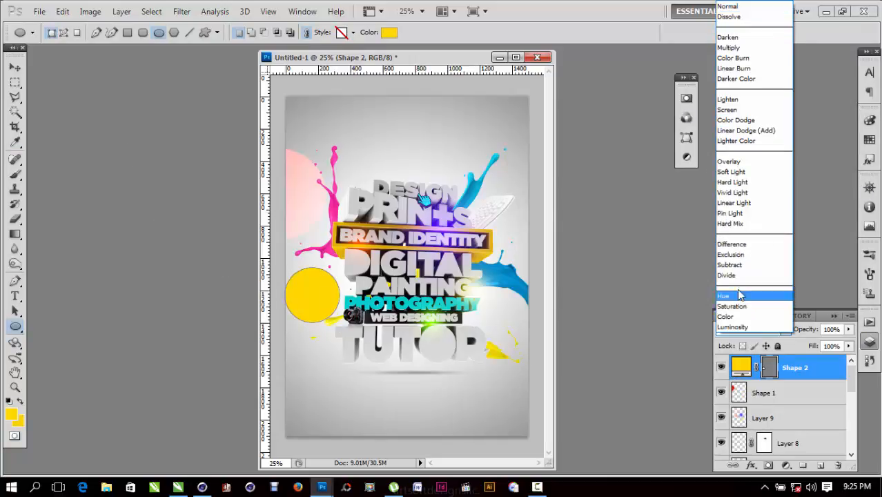
click(737, 171)
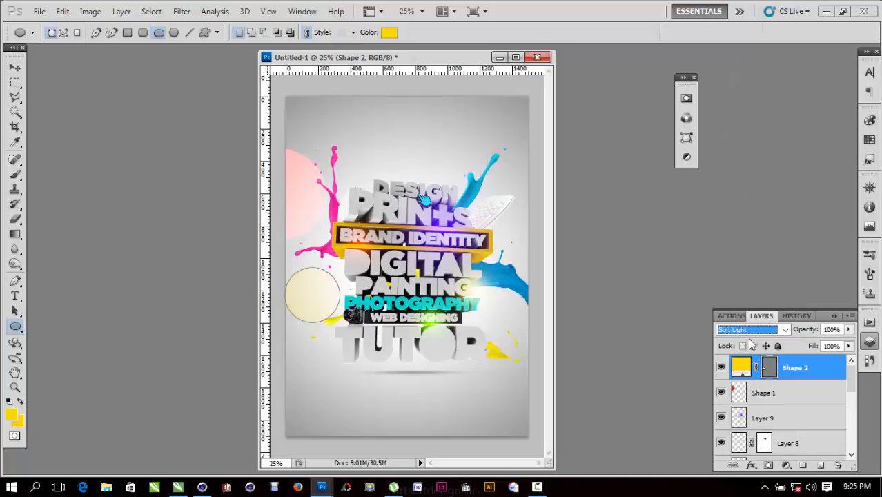
click(748, 330)
click(742, 109)
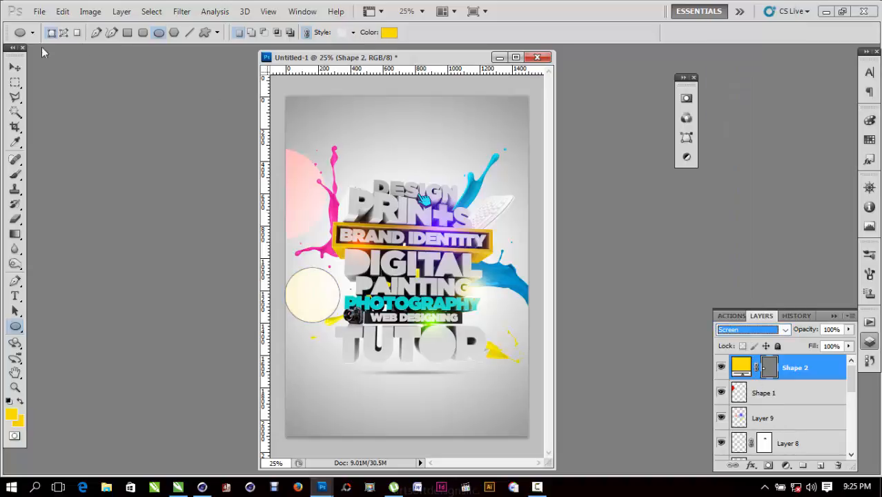
Move the yellow circle up to slightly overlap the pale red circle at the left edge and rasterize its layer.
key(v)
drag(322, 301, 303, 254)
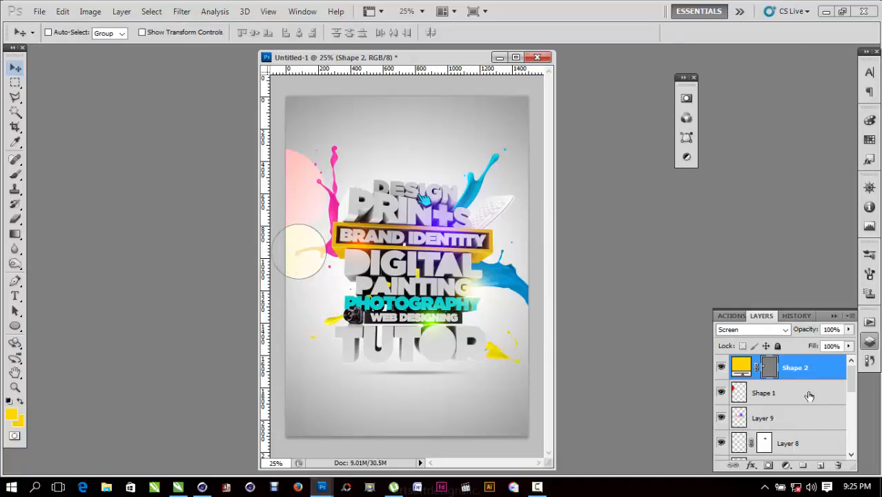
right_click(786, 368)
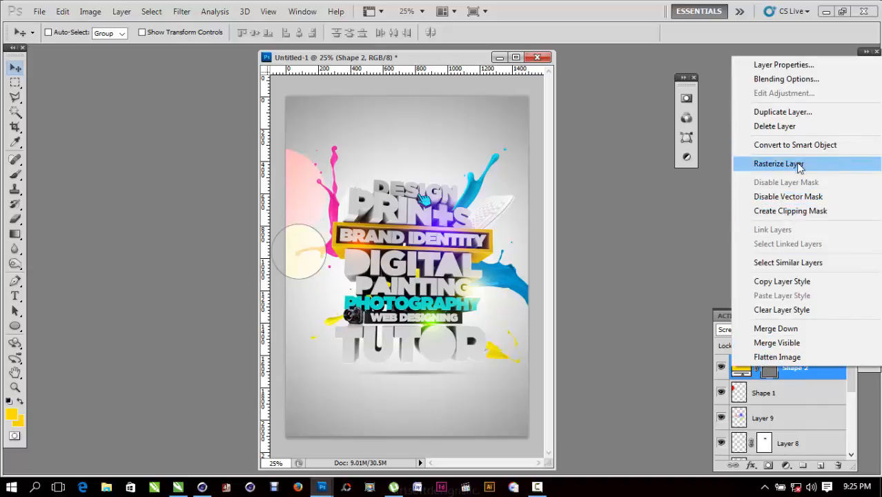
click(779, 164)
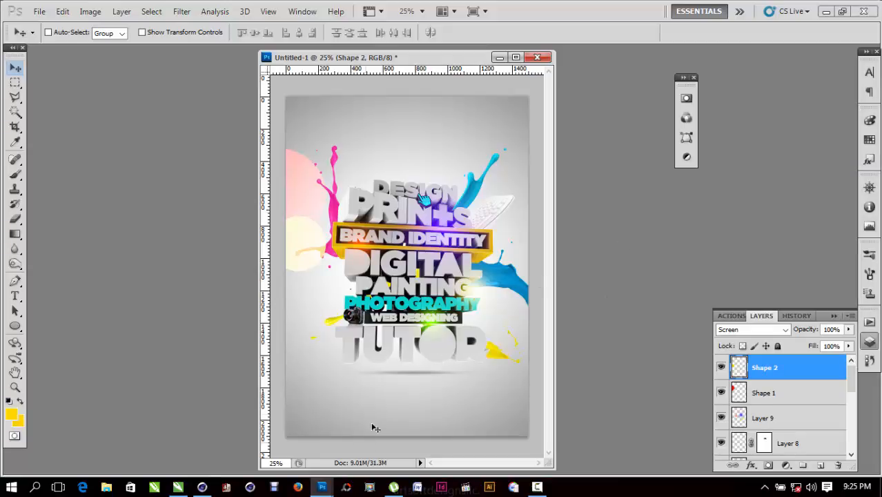
Darken the grey stop of the background Layer 0's Gradient Overlay to #606060 and apply the layer style.
scroll(761, 456, down, 5)
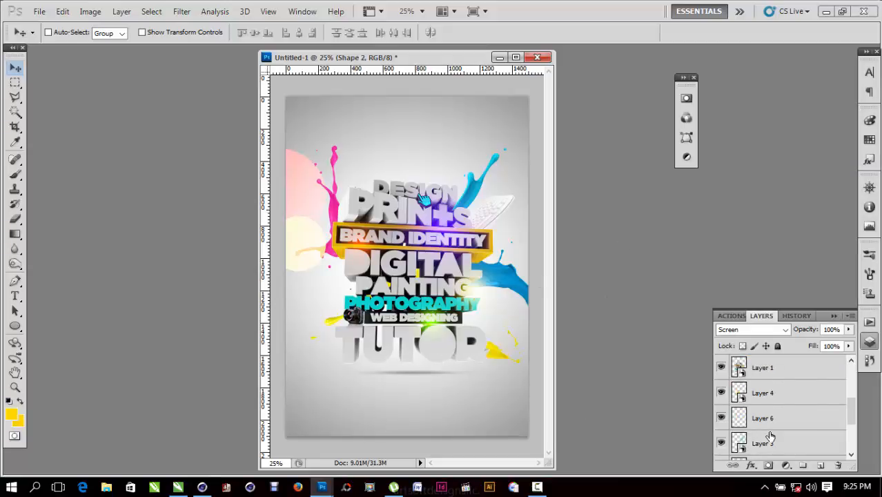
click(785, 425)
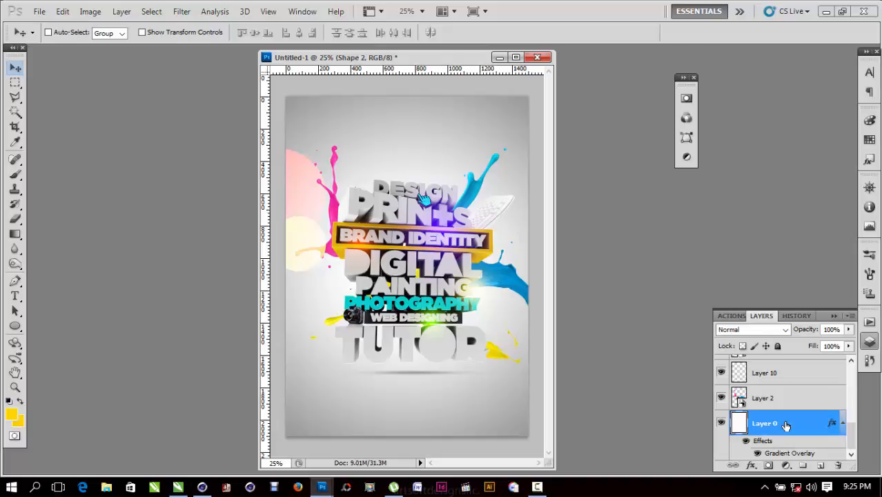
right_click(785, 425)
click(766, 134)
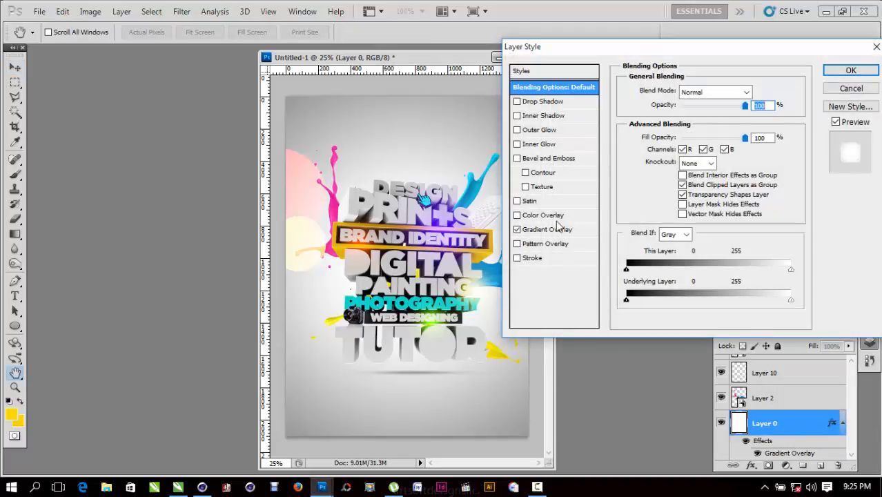
click(557, 229)
click(718, 119)
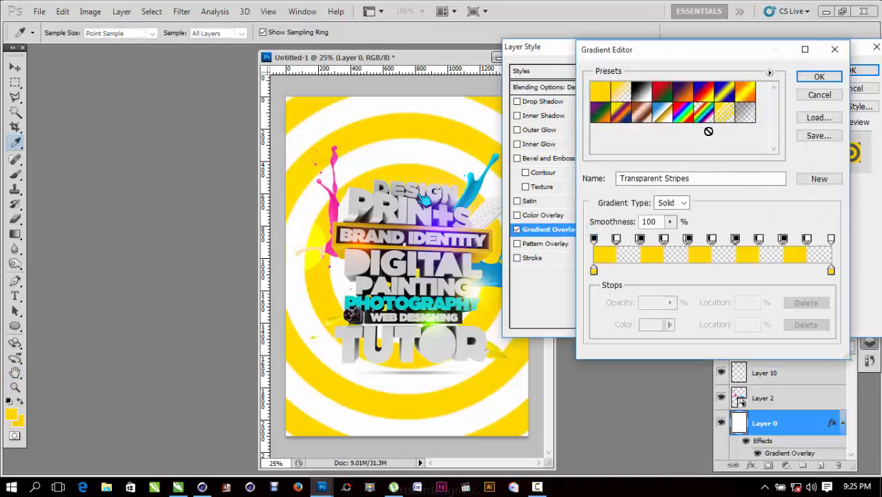
key(Escape)
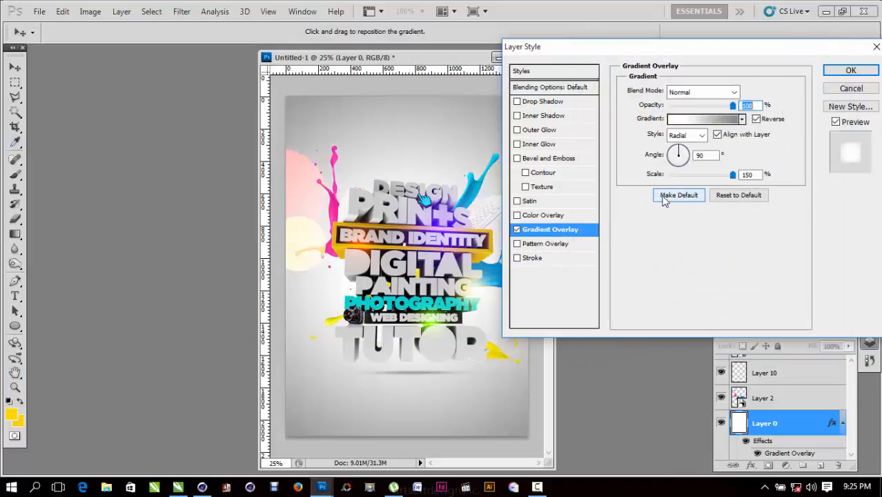
click(695, 120)
double_click(595, 270)
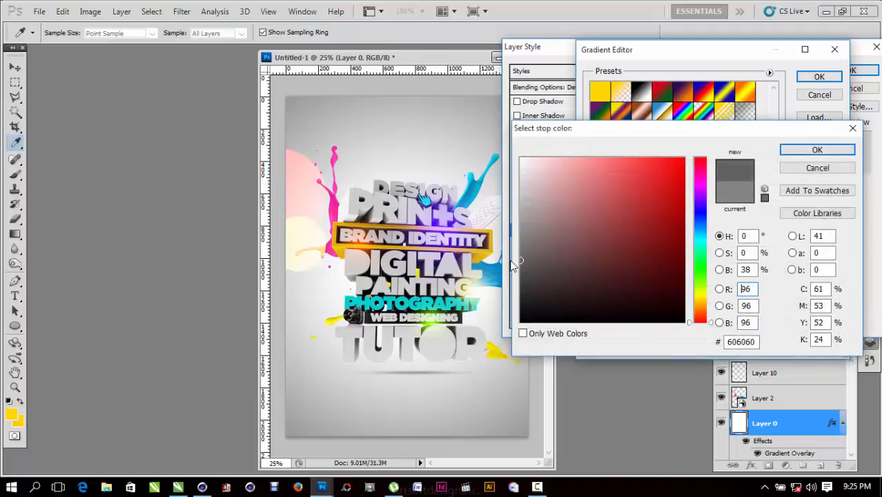
click(811, 150)
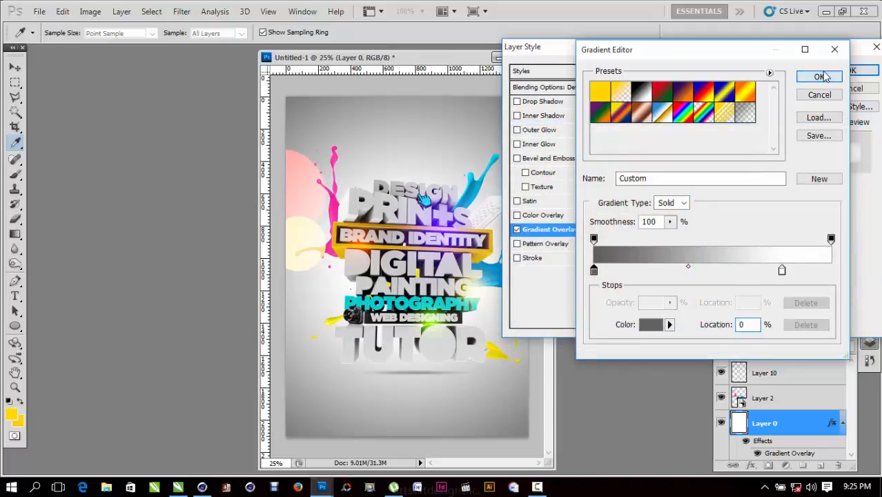
click(819, 76)
click(854, 71)
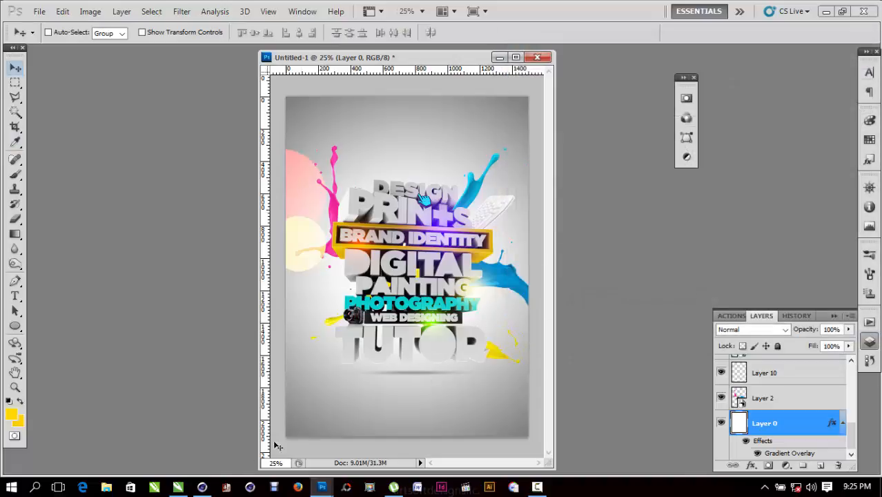
Check the reference poster in CorelDRAW and open Optical-3b-psdbox from the Optical-Flares-by-PSDBOX folder in Pictures in Photoshop.
click(178, 487)
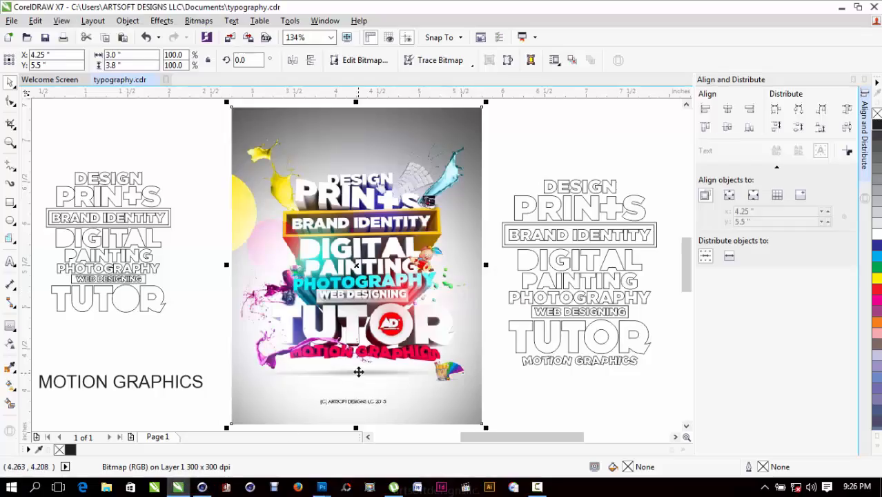
key(alt+Tab)
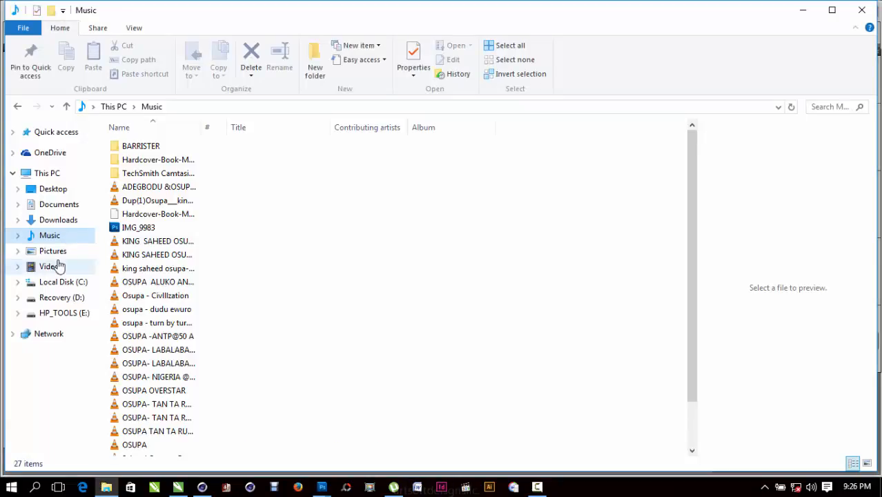
click(55, 265)
click(54, 250)
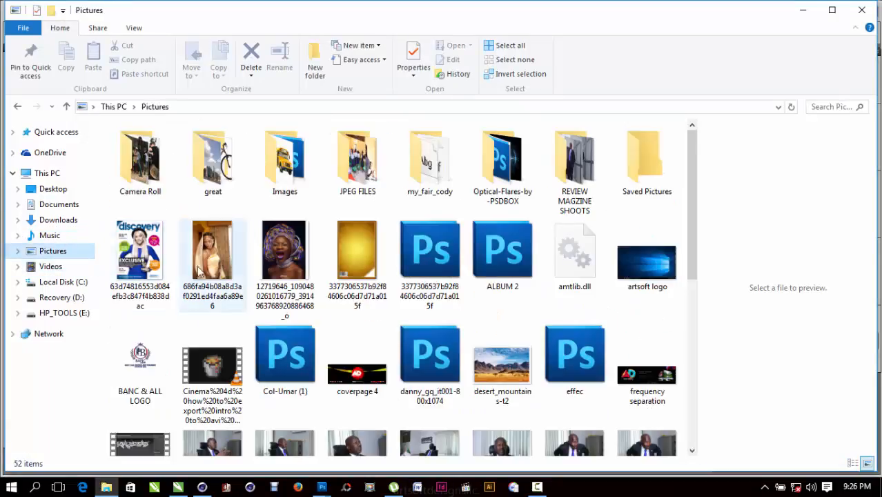
double_click(502, 165)
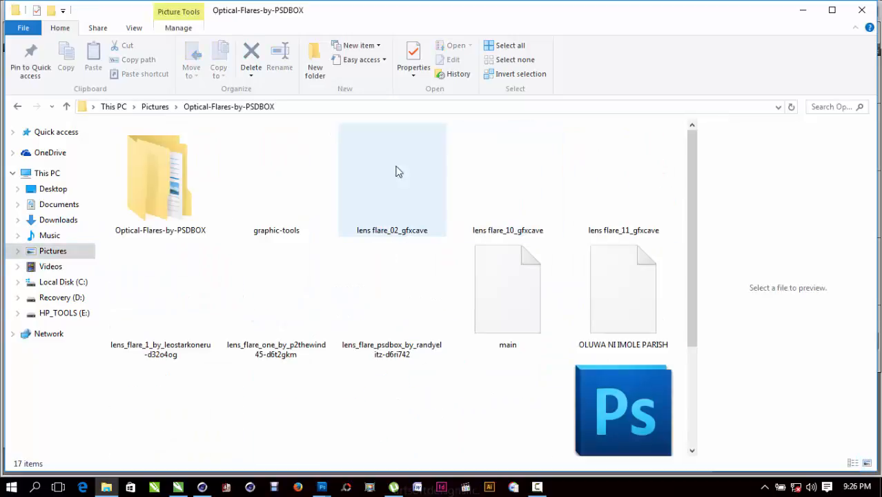
scroll(461, 276, down, 2)
click(166, 290)
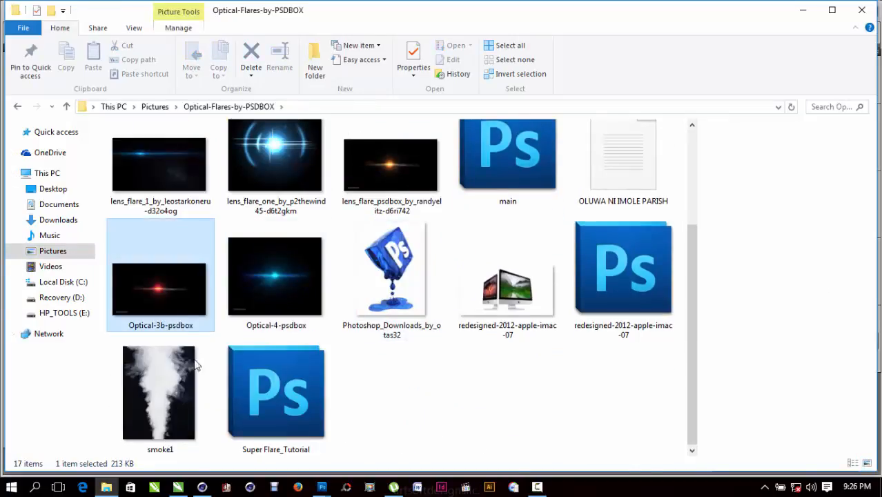
drag(182, 289, 455, 5)
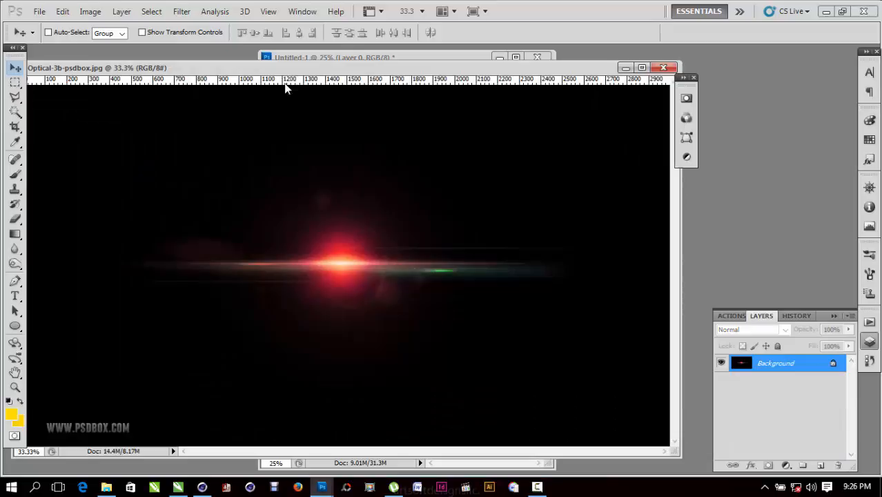
Copy the red flare image into the poster just above Layer 0 and set its blend mode to Screen.
drag(298, 68, 463, 260)
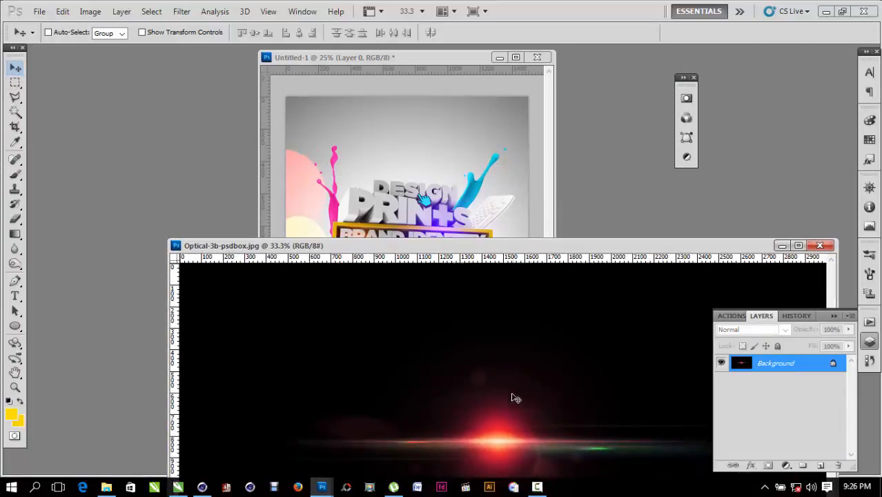
drag(554, 257, 496, 354)
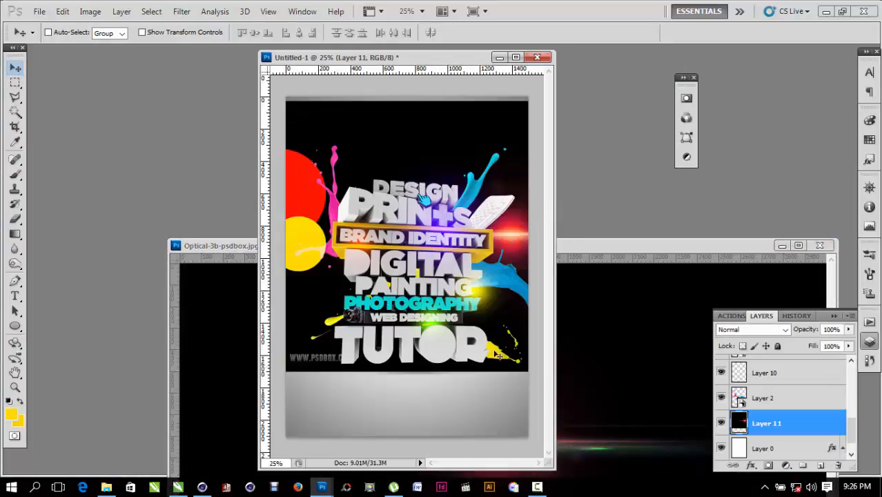
drag(412, 366, 412, 400)
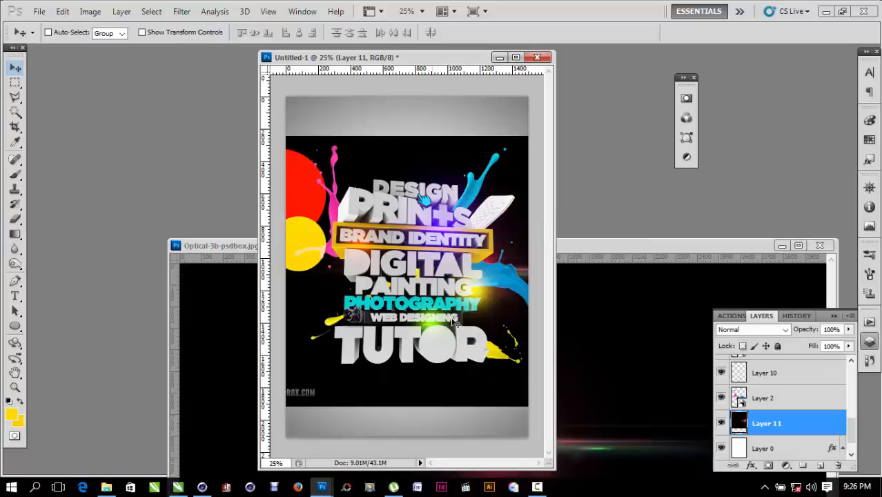
click(770, 336)
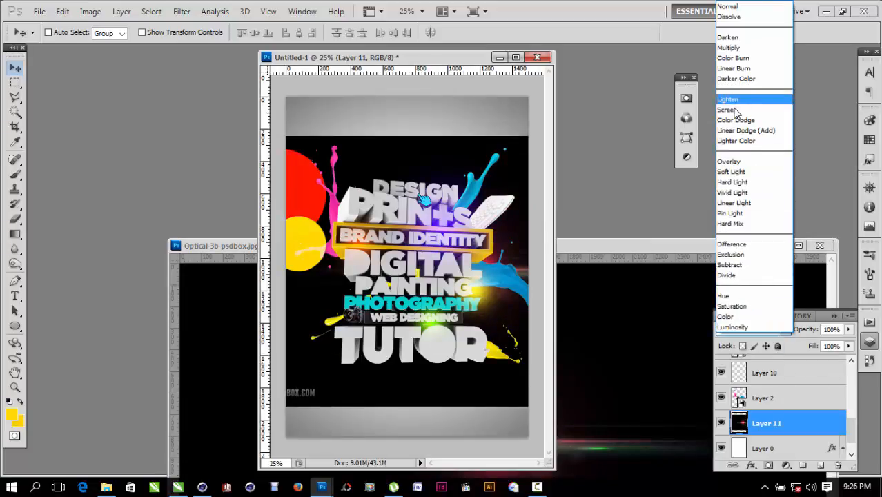
click(732, 117)
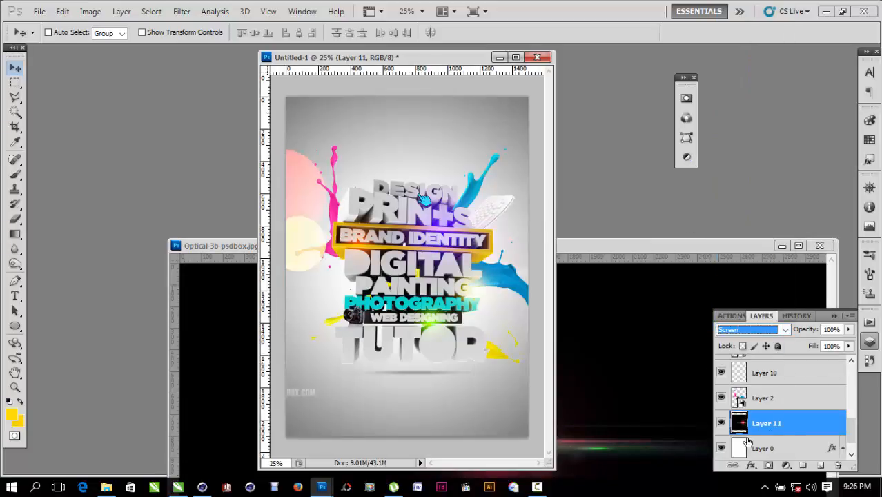
Raise Layer 11 to the top of the layer stack and place the red flare along the lower edge of the BRAND IDENTITY box.
drag(743, 434, 782, 349)
scroll(804, 434, down, 5)
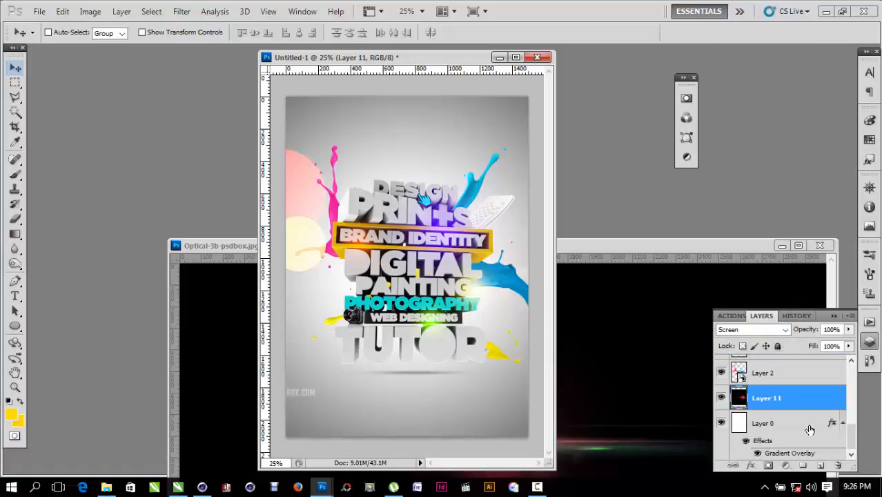
key(ctrl+bracketright)
key(ctrl+bracketright)
key(ctrl+bracketright)
key(ctrl+bracketright)
key(ctrl+bracketright)
key(ctrl+bracketright)
key(ctrl+bracketright)
key(ctrl+bracketright)
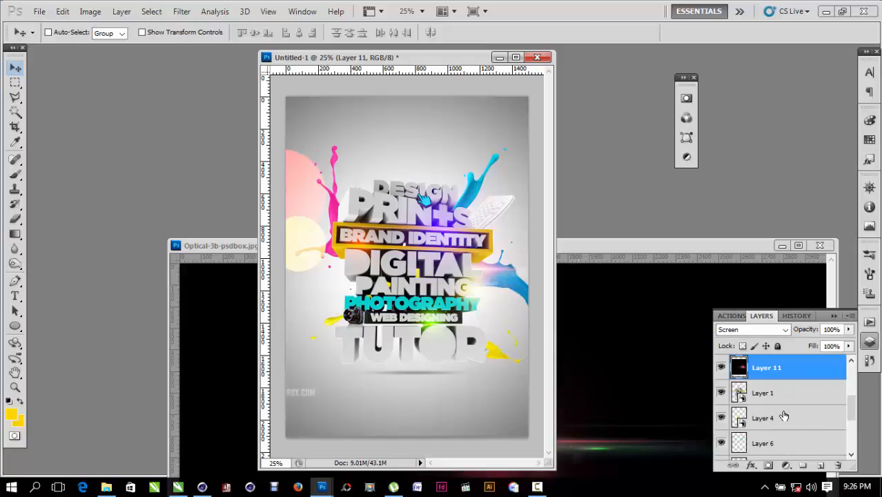
key(ctrl+bracketright)
key(ctrl+bracketright)
key(ctrl+bracketright)
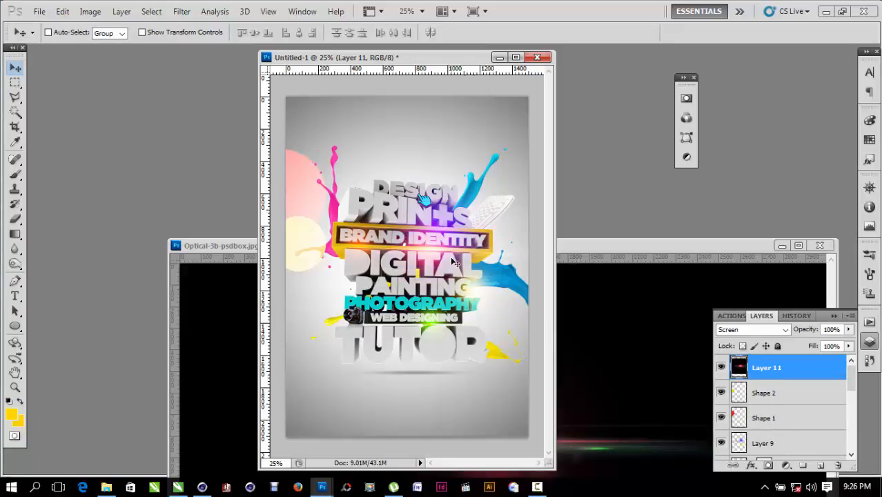
Duplicate the red flare down to the WEB DESIGNING line and scale the copy proportionally to about 59.5%.
alt+drag(432, 269, 418, 336)
key(ctrl+t)
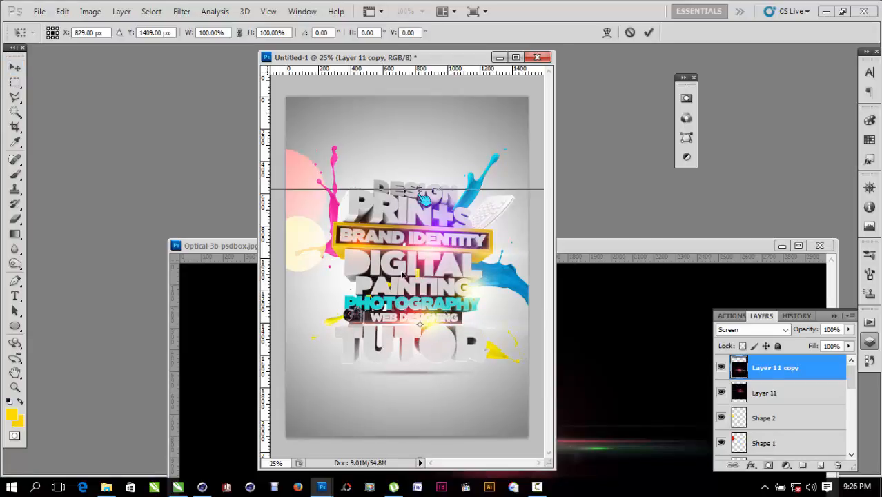
key(ctrl+minus)
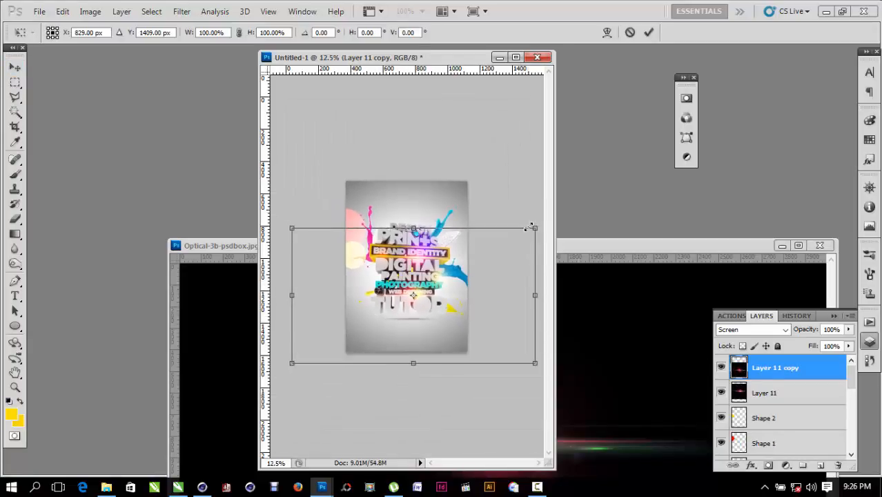
drag(530, 228, 437, 281)
drag(407, 314, 452, 286)
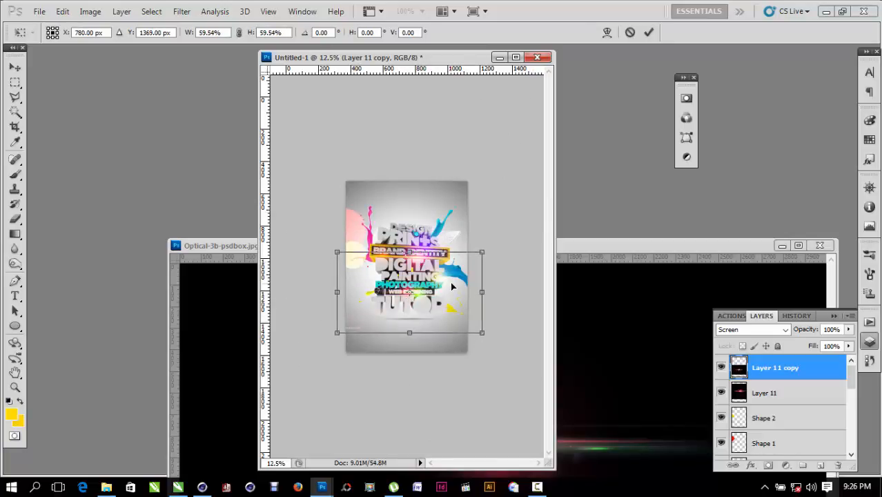
key(Return)
key(z)
key(ctrl+0)
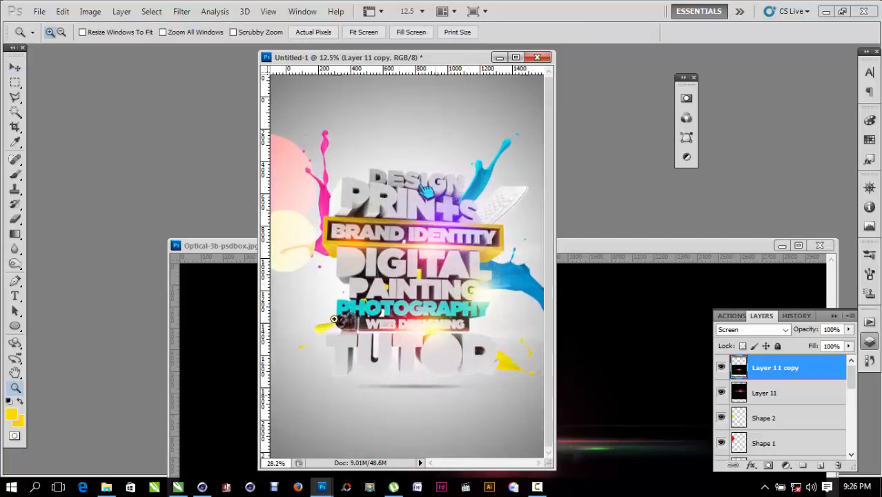
Apply a Brightness/Contrast adjustment to Layer 11 copy with the contrast at 21.
click(15, 218)
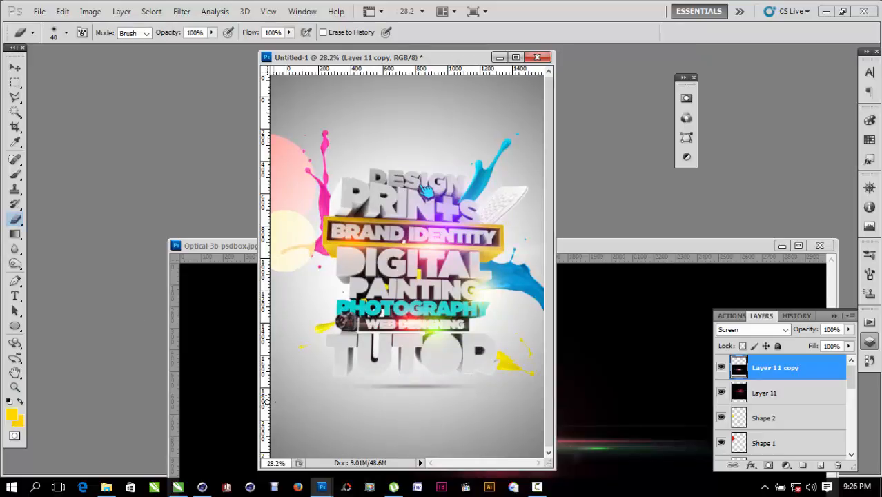
click(16, 70)
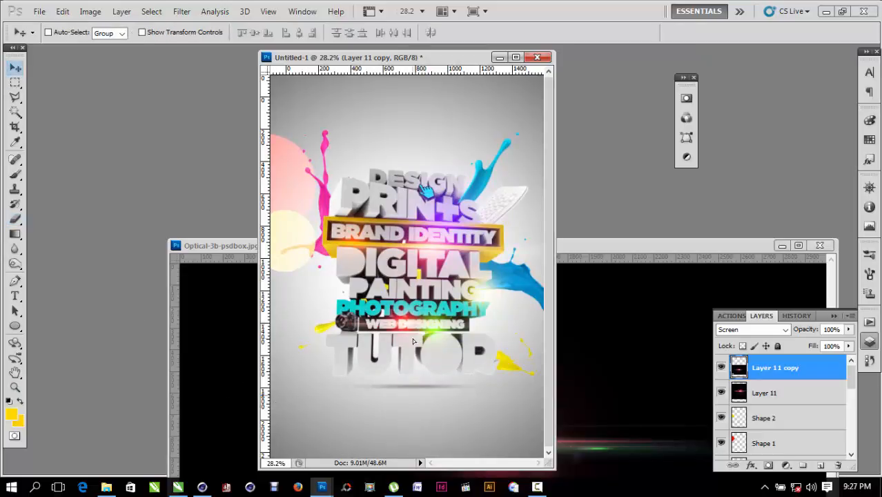
click(90, 12)
mouse_move(178, 48)
click(274, 43)
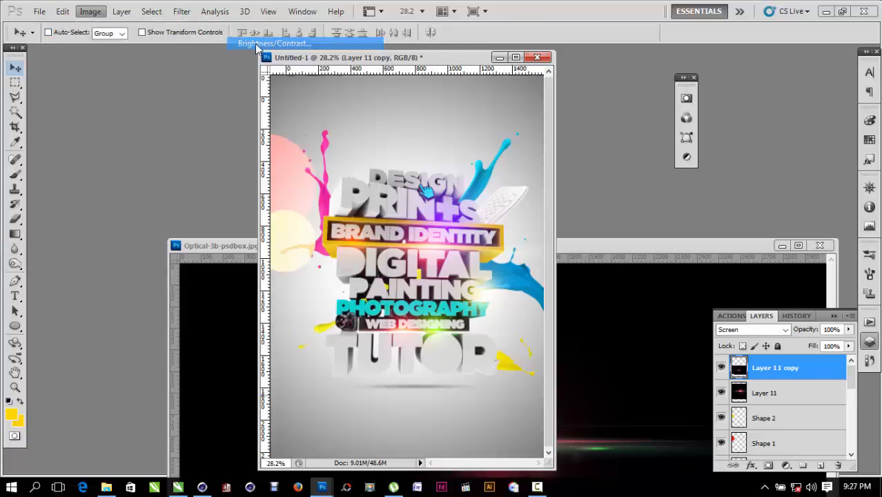
click(403, 71)
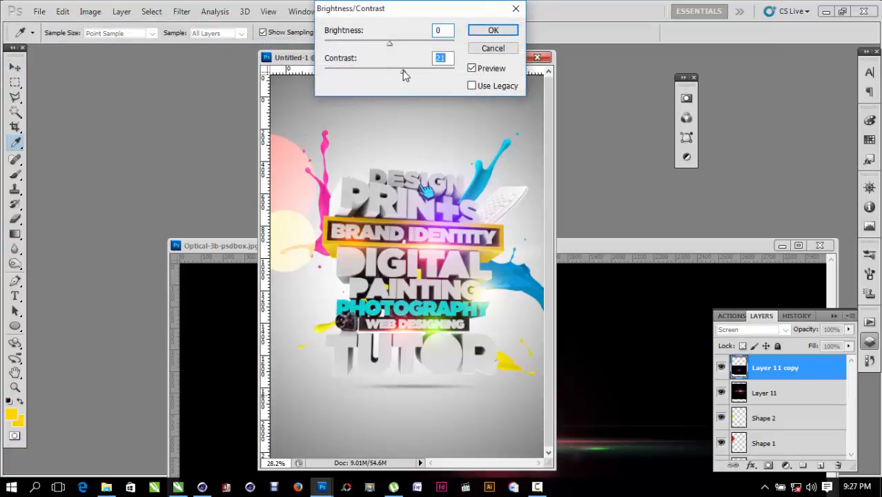
click(494, 31)
key(v)
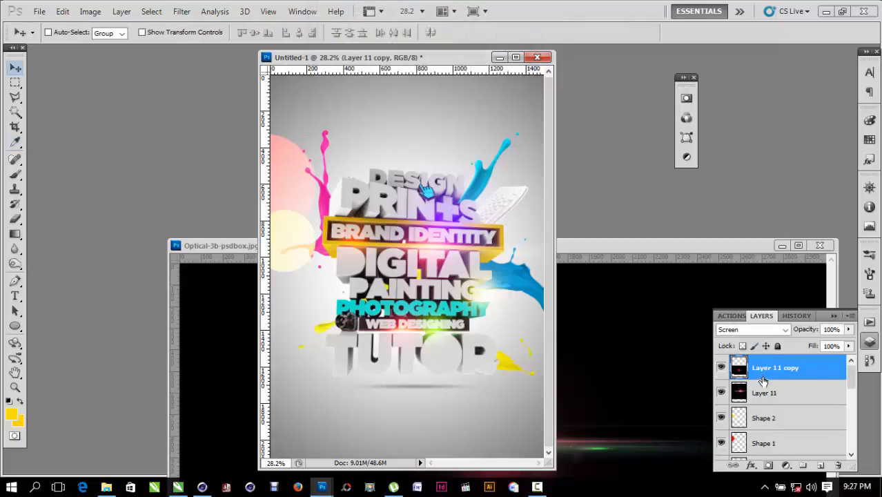
Apply a contrast of 29 to Layer 11 and shift its flare slightly left below BRAND IDENTITY.
click(755, 390)
click(90, 11)
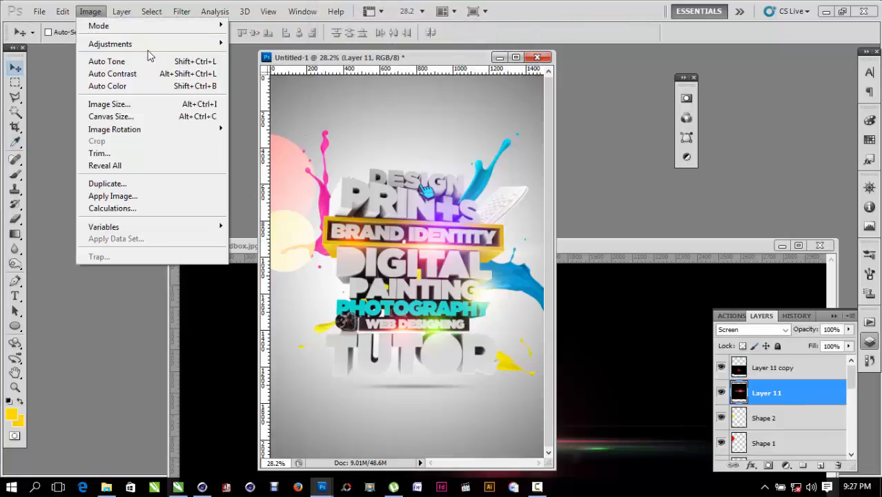
mouse_move(138, 43)
click(275, 44)
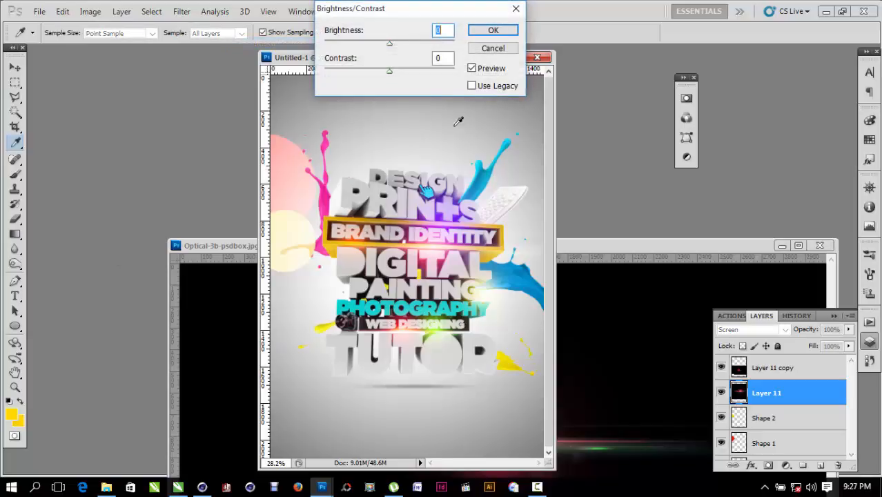
key(Tab)
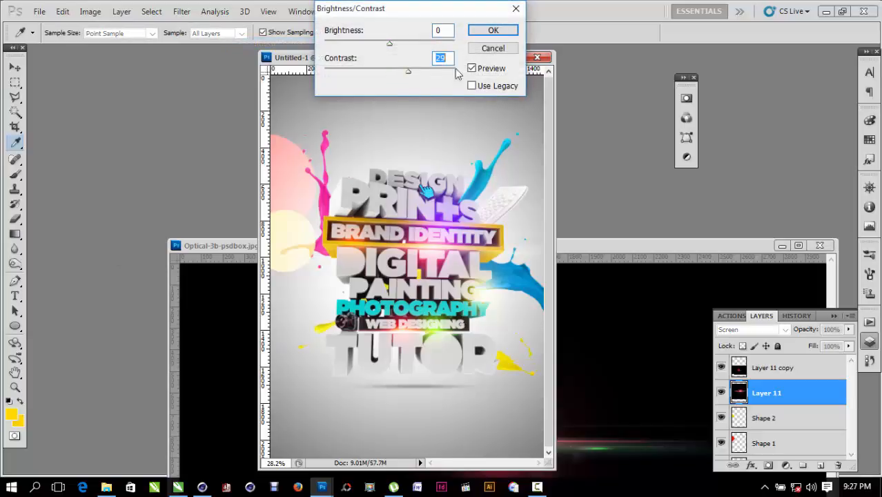
click(493, 30)
drag(447, 243, 411, 242)
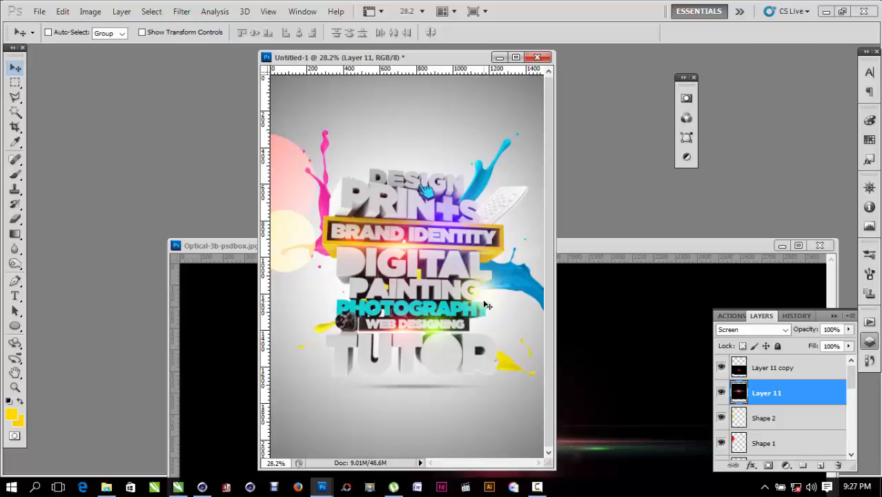
key(ctrl+minus)
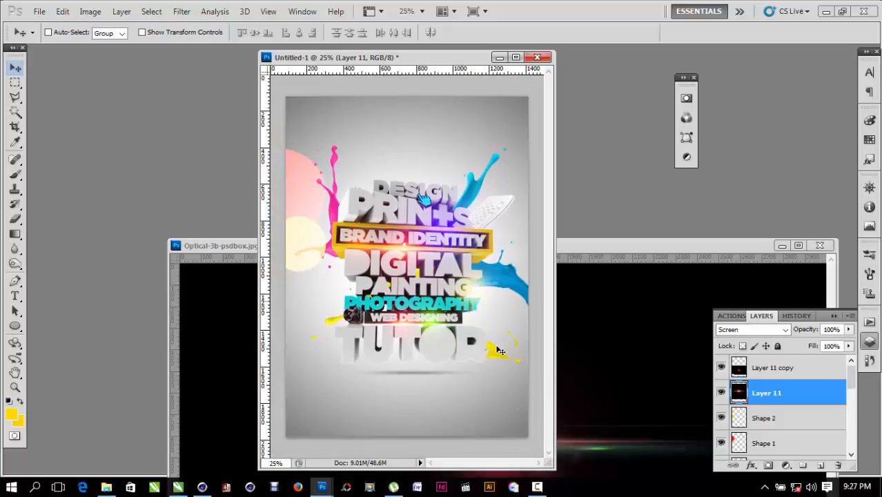
click(537, 487)
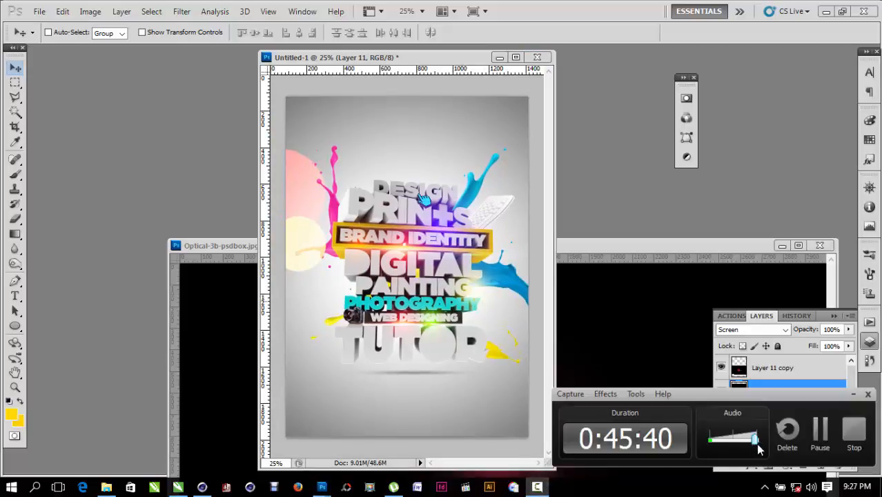